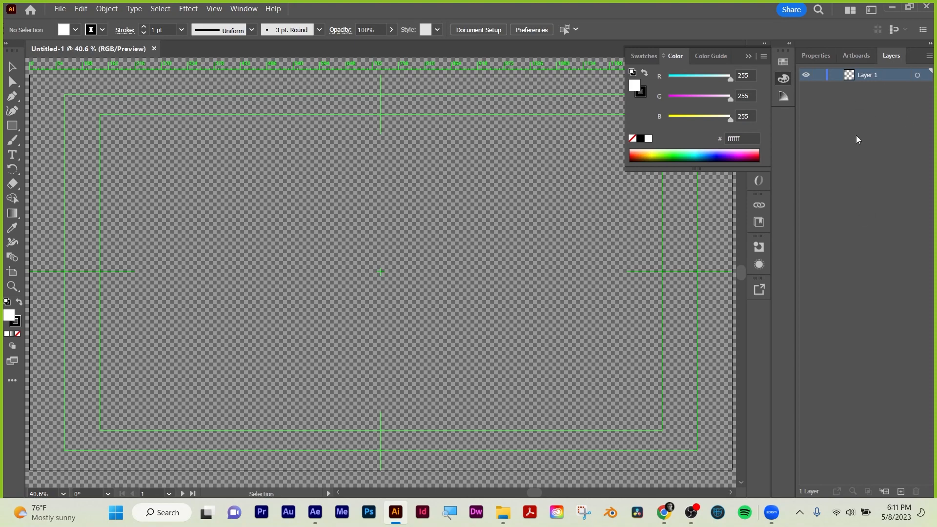
Collapse the floating Color panel and open Dog.ai from the Downloads folder.
{"action": "left_click", "coordinate": [681, 58]}
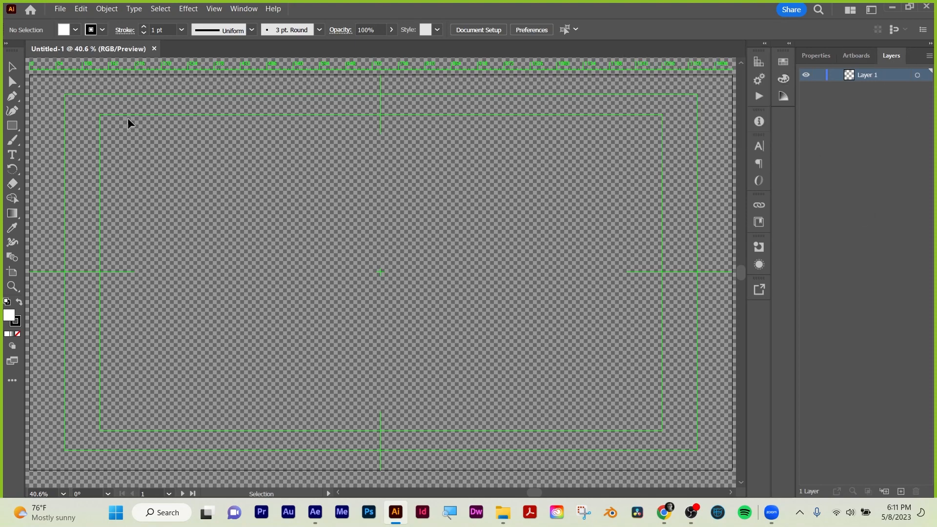
{"action": "key", "text": "ctrl+o"}
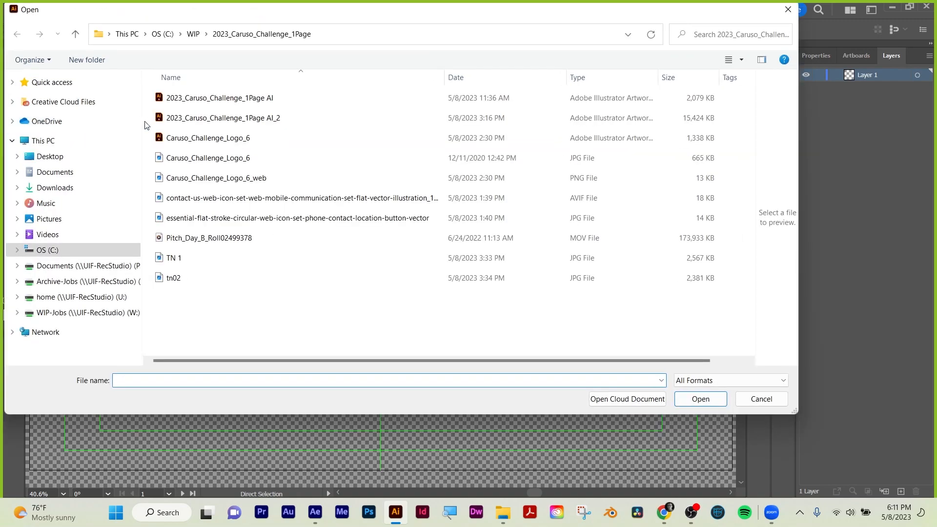
{"action": "left_click", "coordinate": [66, 193]}
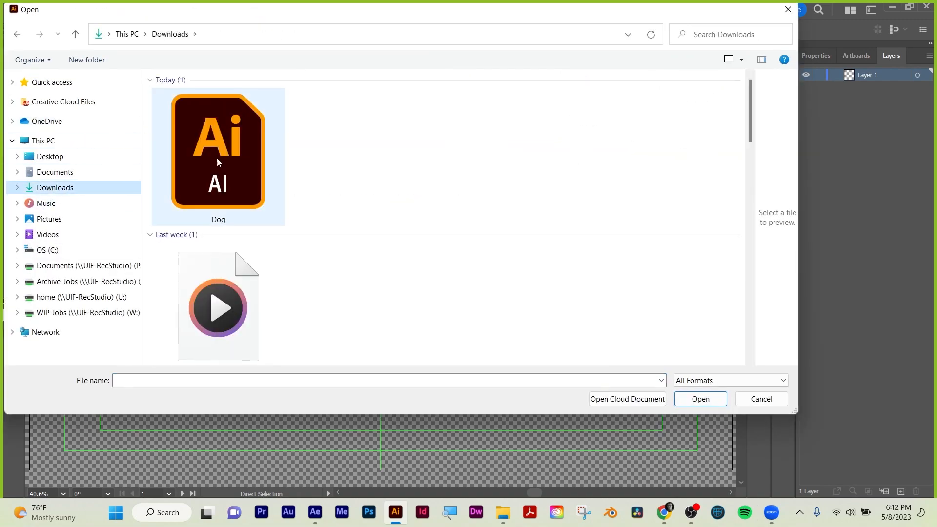
{"action": "double_click", "coordinate": [216, 158]}
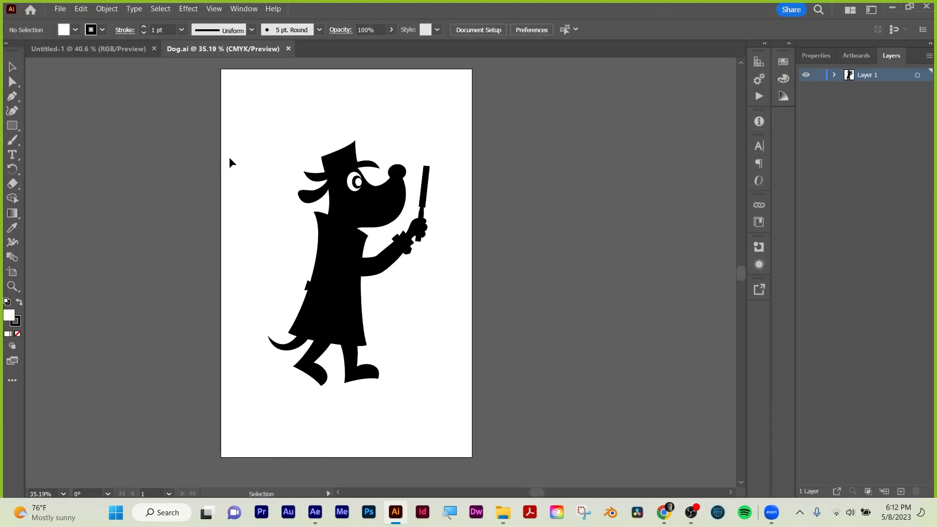
Copy all of the dog artwork from Dog.ai into the blank Untitled-1 document, closing Dog.ai without changes.
{"action": "key", "text": "a"}
{"action": "key", "text": "ctrl+a"}
{"action": "key", "text": "v"}
{"action": "left_click", "coordinate": [833, 75]}
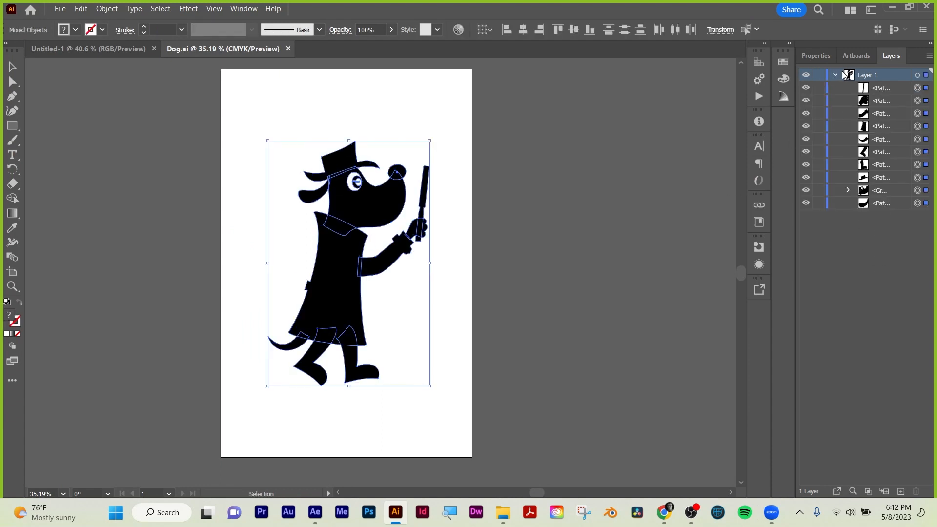
{"action": "left_click", "coordinate": [835, 75]}
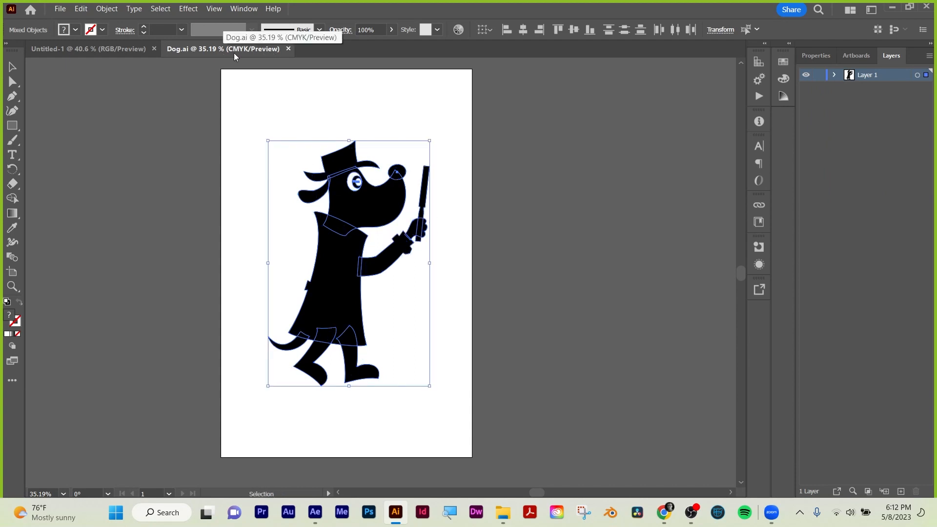
{"action": "left_click", "coordinate": [288, 49]}
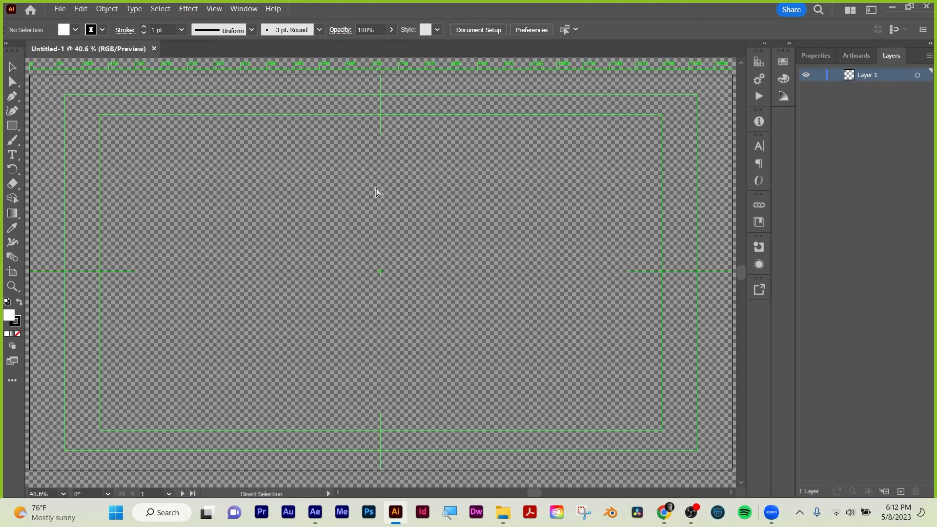
{"action": "key", "text": "ctrl+v"}
{"action": "key", "text": "v"}
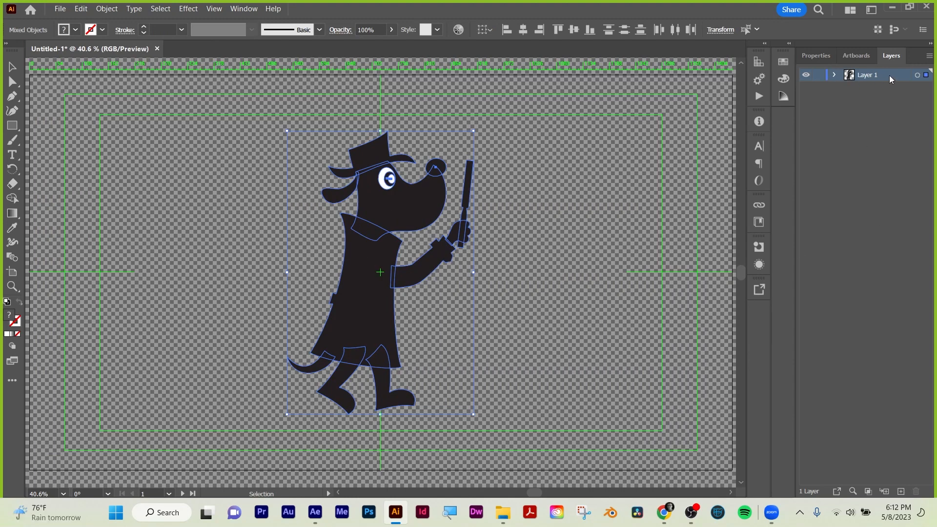
Release the pasted dog artwork in Layer 1 to separate layers using the Sequence option.
{"action": "left_click", "coordinate": [834, 75]}
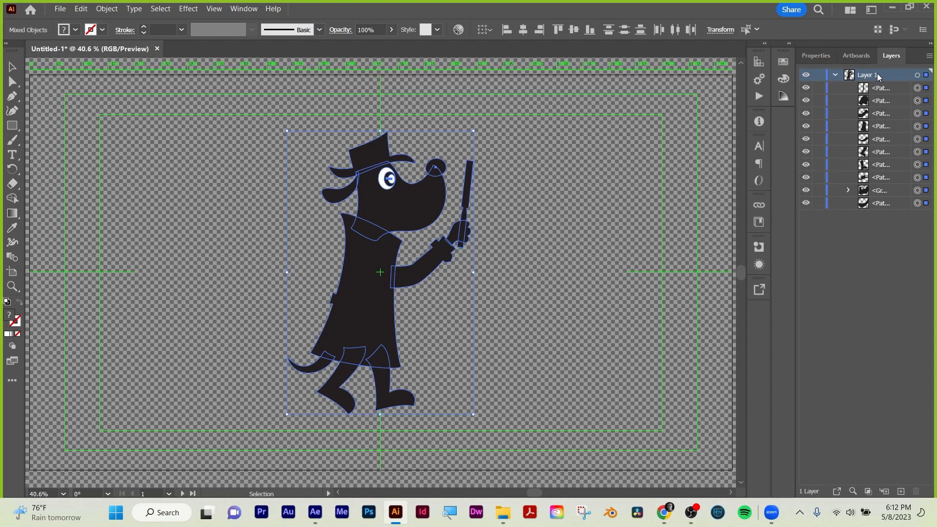
{"action": "left_click", "coordinate": [930, 56]}
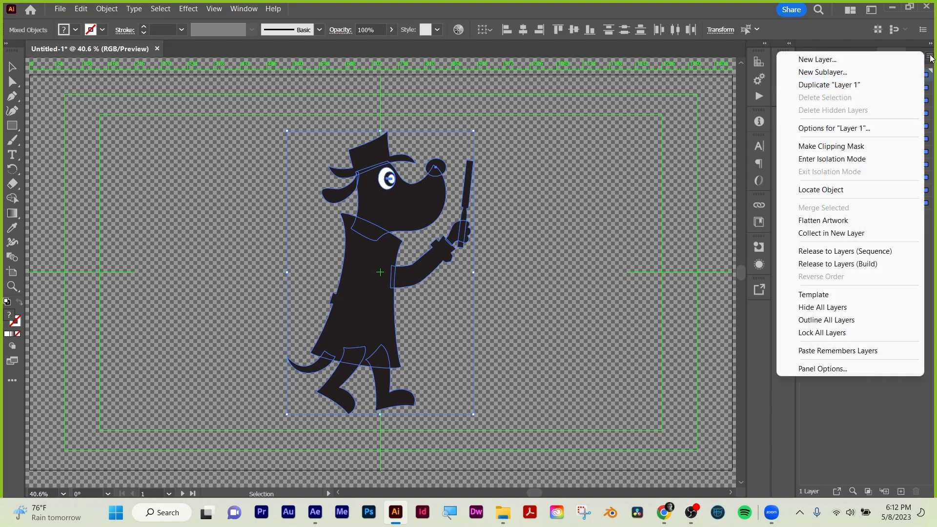
{"action": "left_click", "coordinate": [841, 258]}
Move all released sublayers, Layer 2 through Layer 11, out of Layer 1 to the top level above it.
{"action": "left_click", "coordinate": [885, 200]}
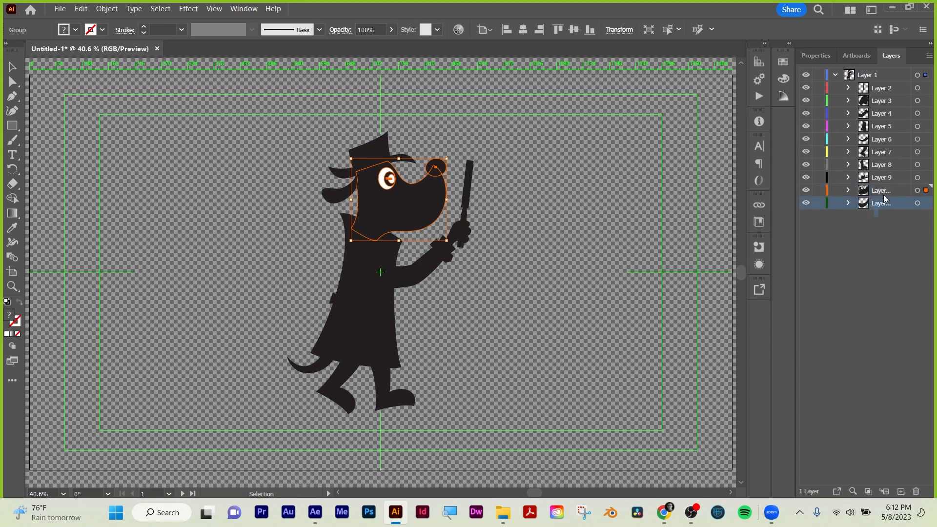
{"action": "left_click", "coordinate": [881, 87], "text": "shift"}
{"action": "left_click_drag", "start_coordinate": [879, 91], "coordinate": [878, 72]}
Check which artwork the layers hold and delete the empty Layer 1.
{"action": "left_click", "coordinate": [868, 205]}
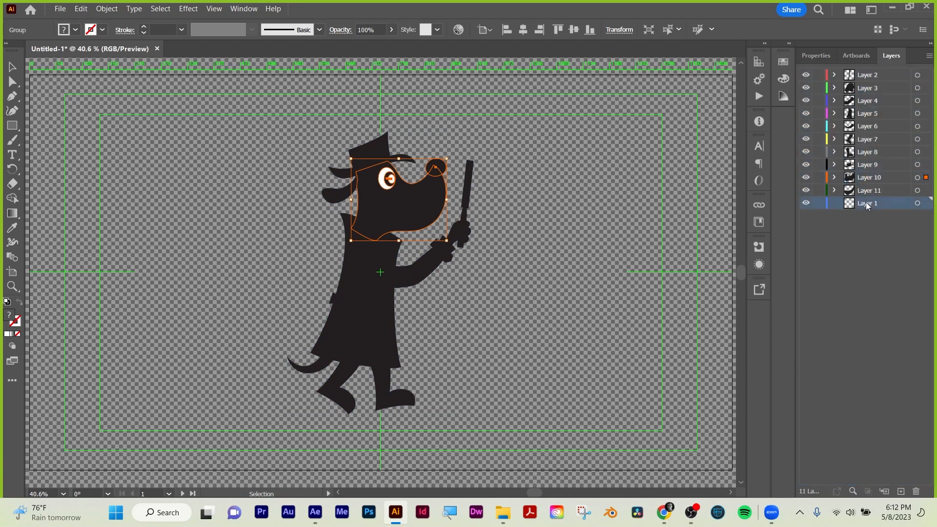
{"action": "left_click", "coordinate": [919, 204]}
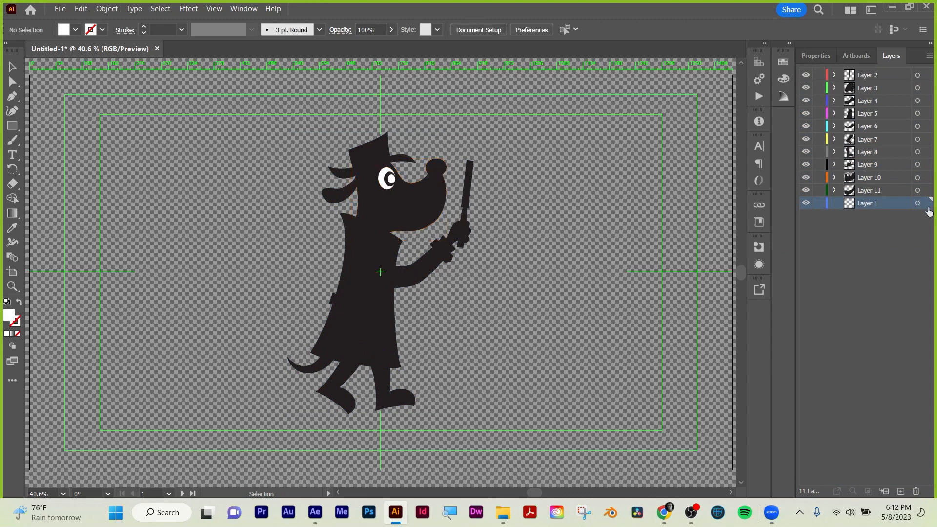
{"action": "left_click", "coordinate": [919, 177]}
{"action": "left_click_drag", "start_coordinate": [925, 178], "coordinate": [925, 166]}
{"action": "left_click", "coordinate": [917, 151]}
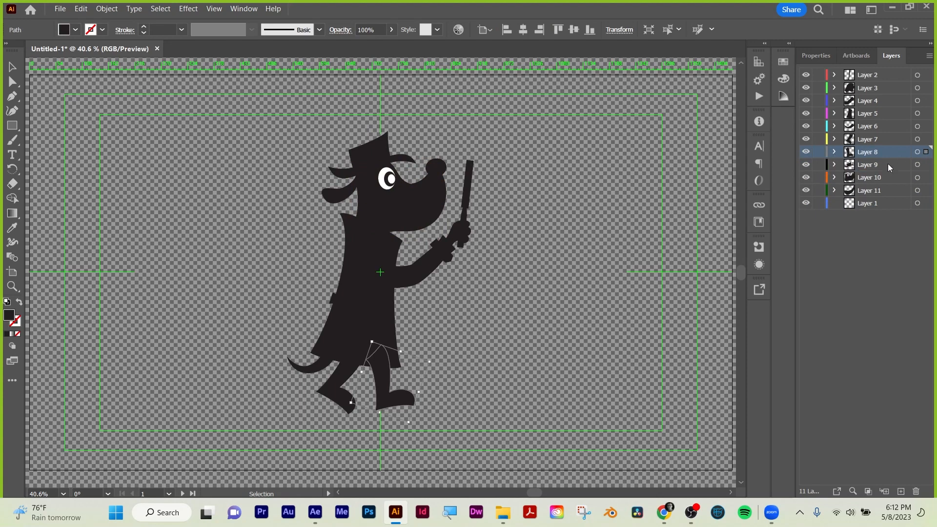
{"action": "left_click", "coordinate": [919, 203]}
{"action": "left_click", "coordinate": [852, 207]}
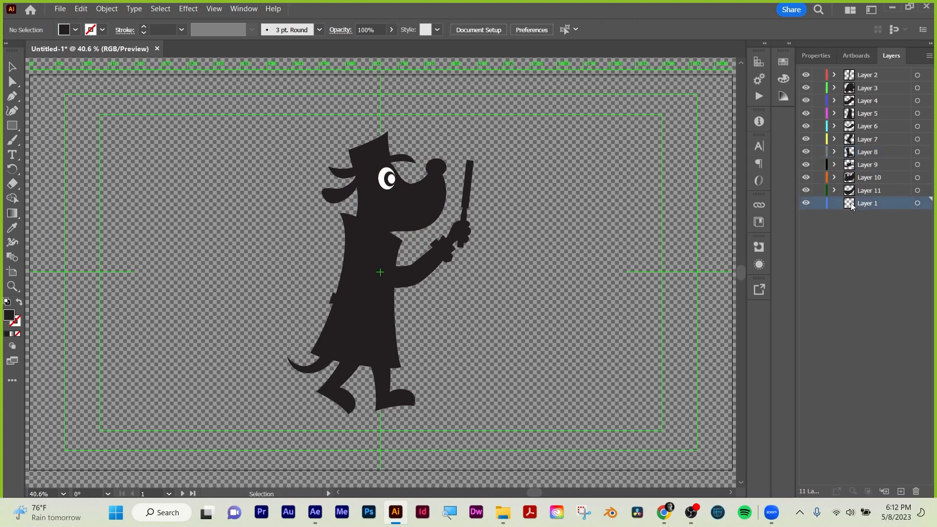
{"action": "left_click", "coordinate": [916, 491]}
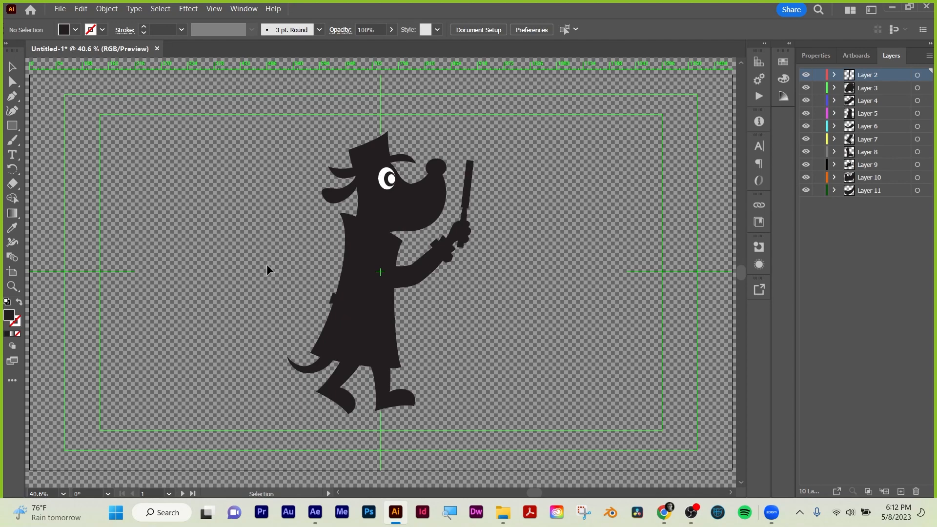
Save the layered document on the computer as Dog_02 in Adobe Illustrator format and close it.
{"action": "left_click", "coordinate": [60, 8]}
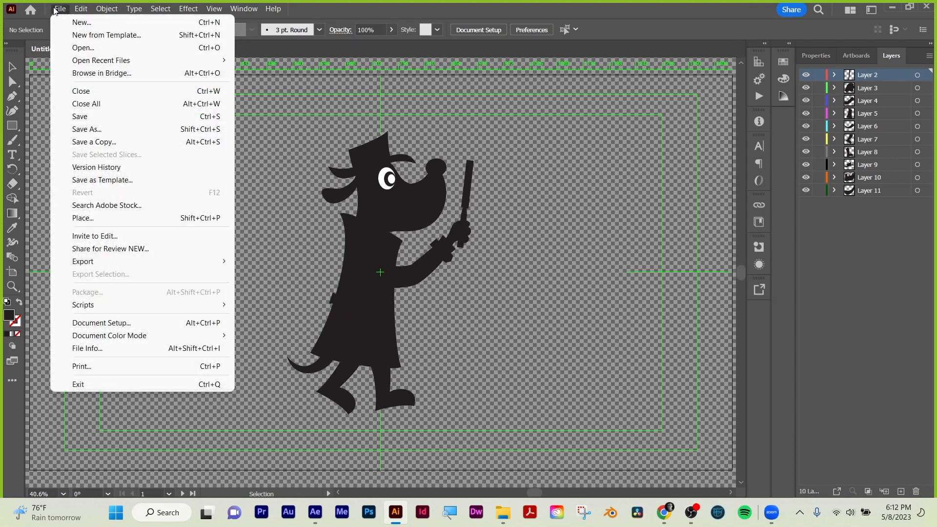
{"action": "left_click", "coordinate": [78, 130]}
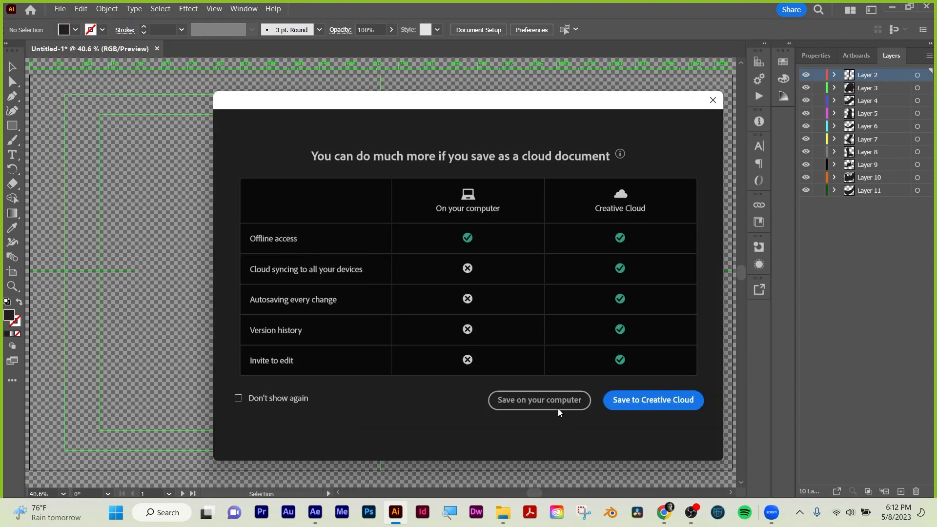
{"action": "left_click", "coordinate": [551, 400]}
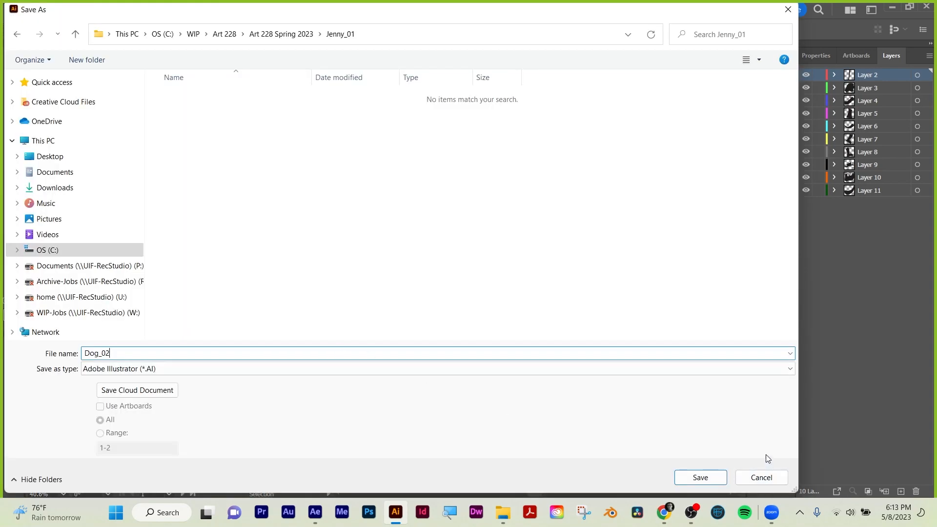
{"action": "left_click", "coordinate": [699, 478]}
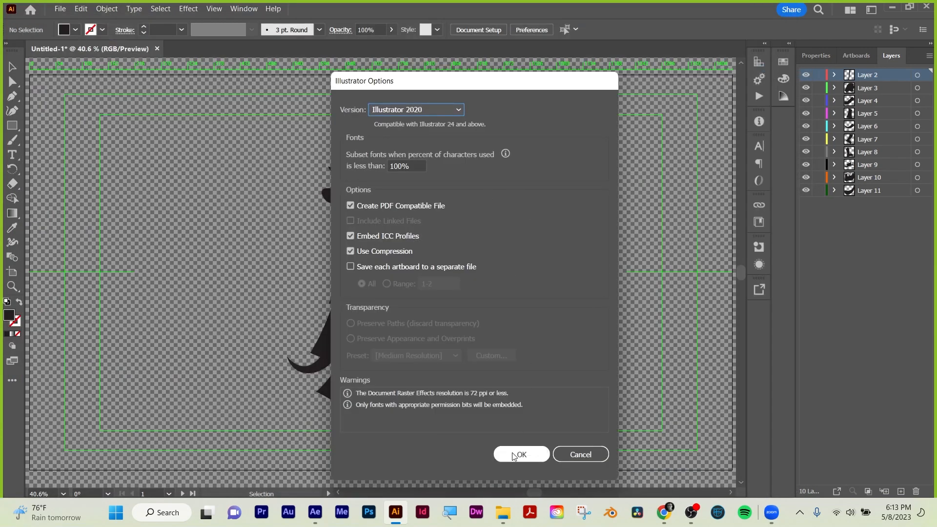
{"action": "left_click", "coordinate": [519, 456]}
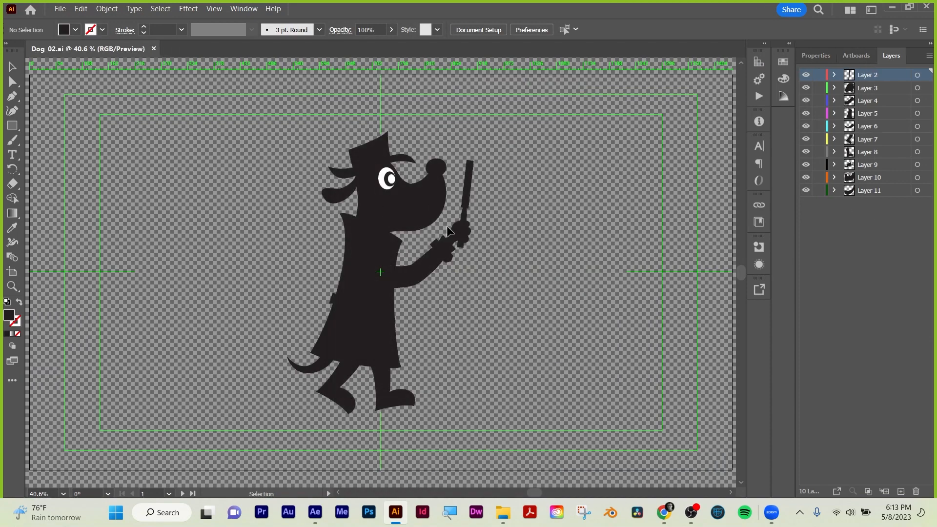
{"action": "left_click", "coordinate": [153, 48]}
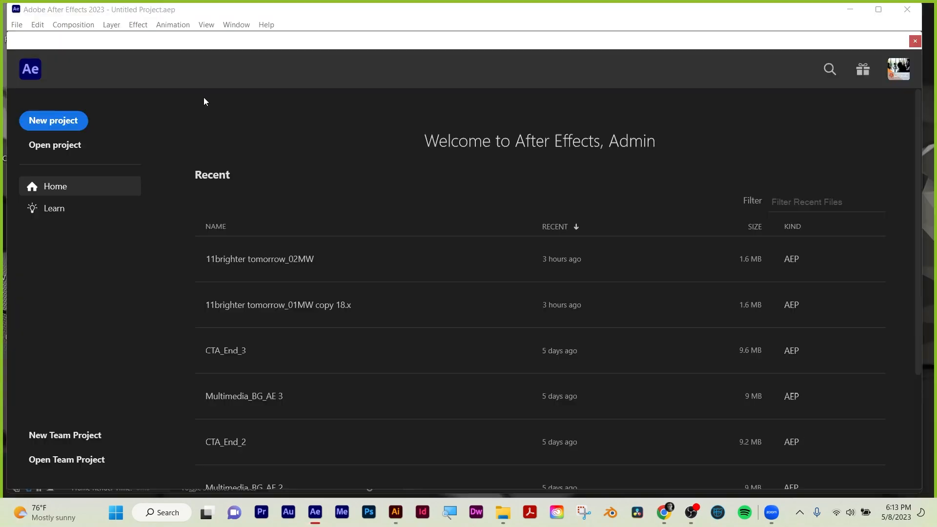
Switch to After Effects and start a new project.
{"action": "left_click", "coordinate": [54, 122]}
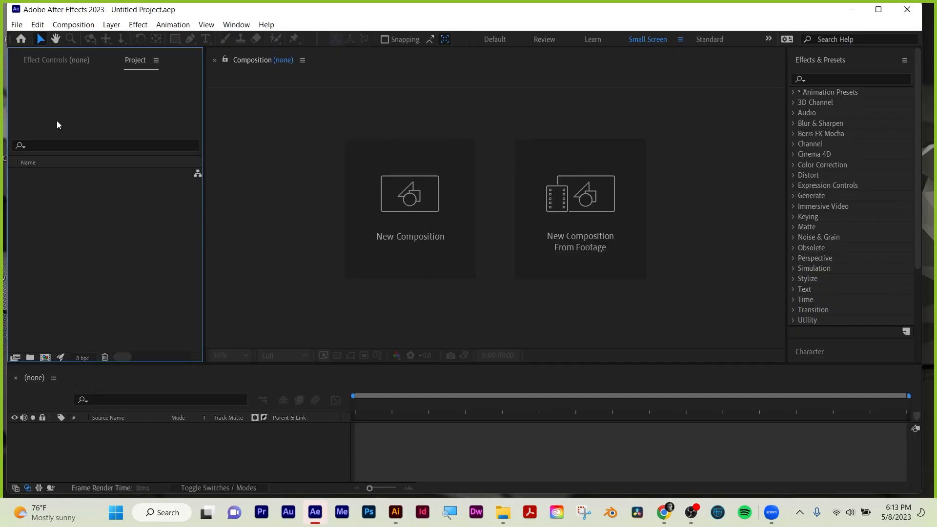
{"action": "left_click", "coordinate": [17, 26]}
{"action": "left_click", "coordinate": [17, 26]}
{"action": "left_click", "coordinate": [503, 512]}
{"action": "left_click", "coordinate": [413, 125]}
{"action": "left_click_drag", "start_coordinate": [413, 125], "coordinate": [126, 300]}
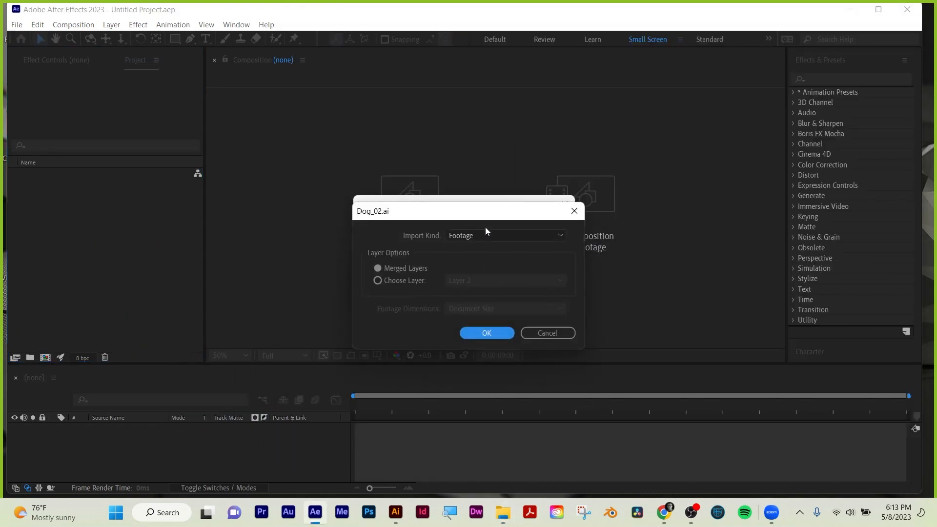
{"action": "left_click", "coordinate": [488, 236]}
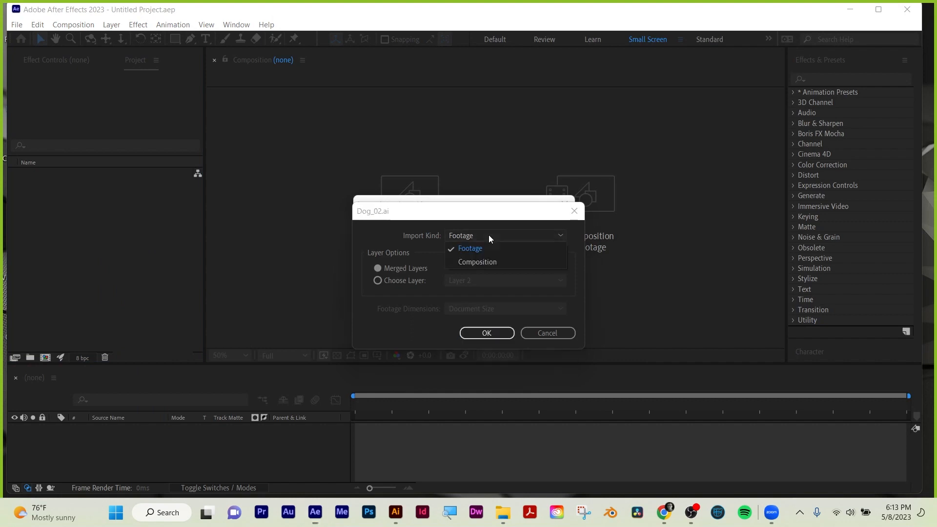
{"action": "left_click", "coordinate": [486, 261]}
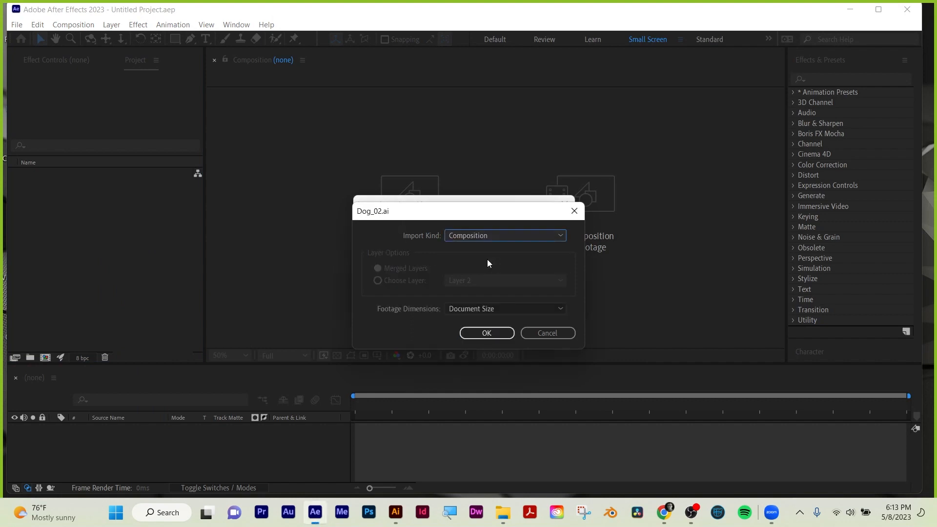
{"action": "left_click", "coordinate": [481, 309]}
{"action": "left_click", "coordinate": [489, 309]}
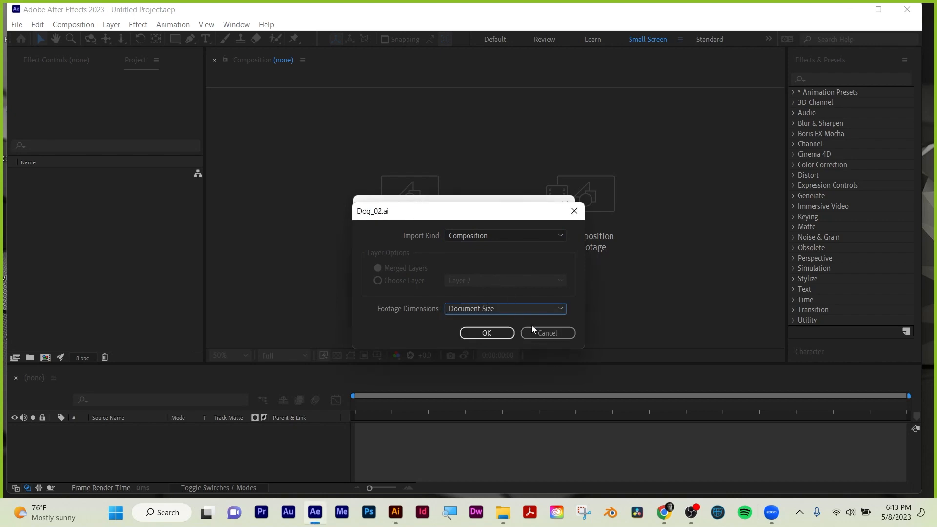
{"action": "left_click", "coordinate": [538, 332]}
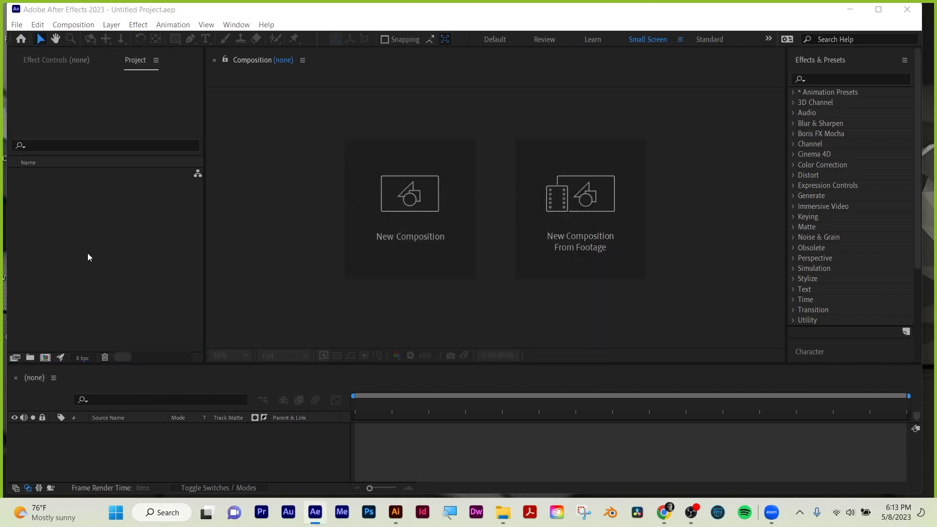
Open the file import dialog and select Dog_02 in the project subfolder of WIP > Art 228 > Art 228 Spring 2023 on drive C.
{"action": "double_click", "coordinate": [88, 257]}
{"action": "left_click", "coordinate": [60, 263]}
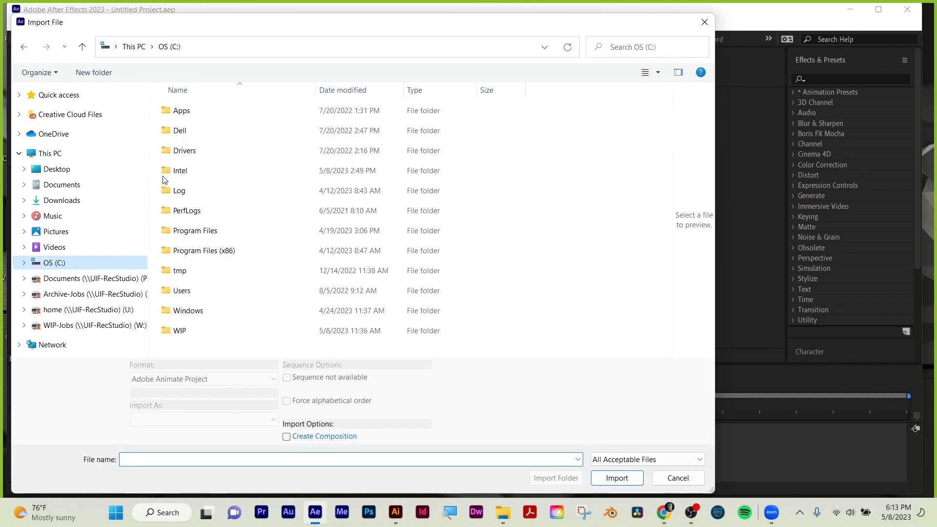
{"action": "double_click", "coordinate": [188, 330]}
{"action": "scroll", "coordinate": [215, 154], "scroll_direction": "down", "scroll_amount": 5}
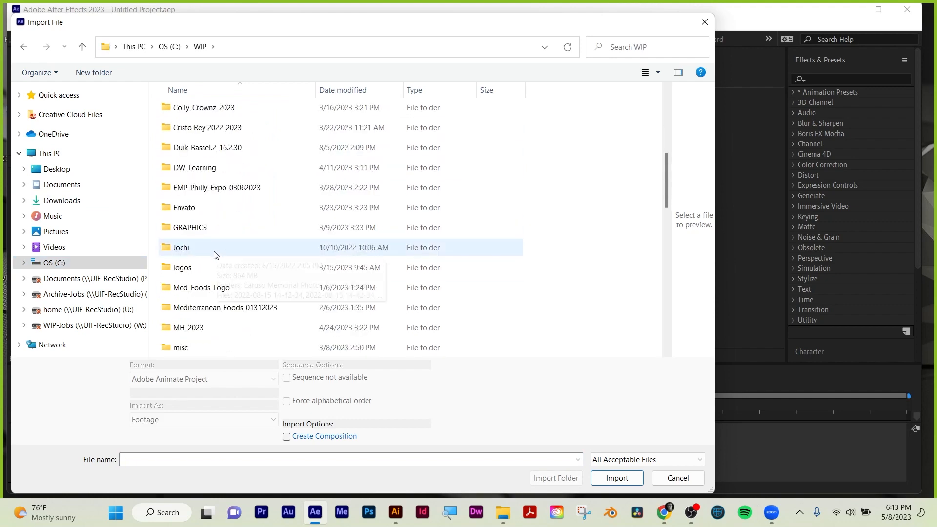
{"action": "scroll", "coordinate": [205, 165], "scroll_direction": "up", "scroll_amount": 3}
{"action": "double_click", "coordinate": [204, 168]}
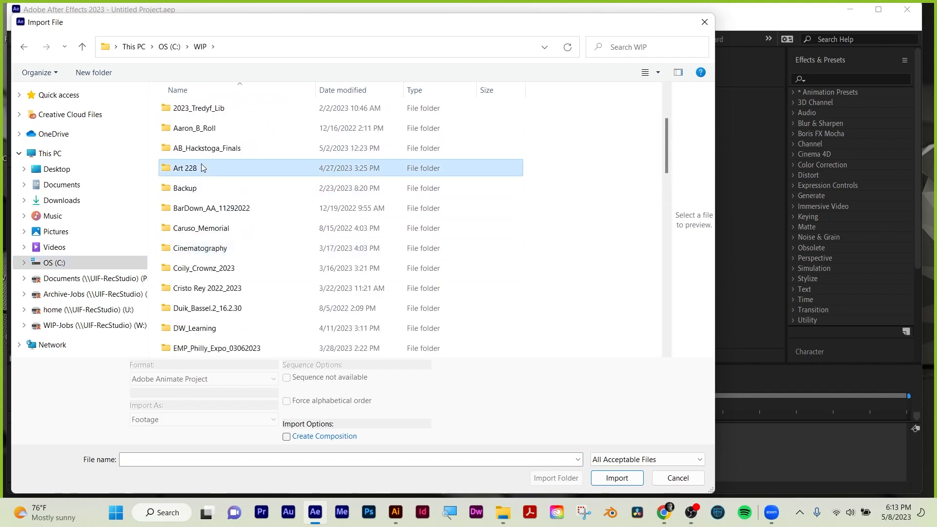
{"action": "double_click", "coordinate": [210, 195]}
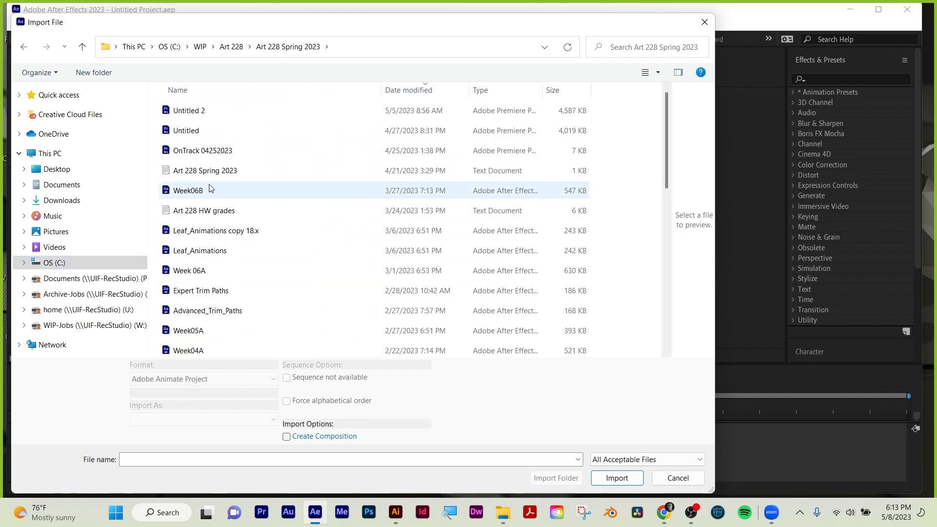
{"action": "scroll", "coordinate": [210, 198], "scroll_direction": "down", "scroll_amount": 5}
{"action": "double_click", "coordinate": [199, 249]}
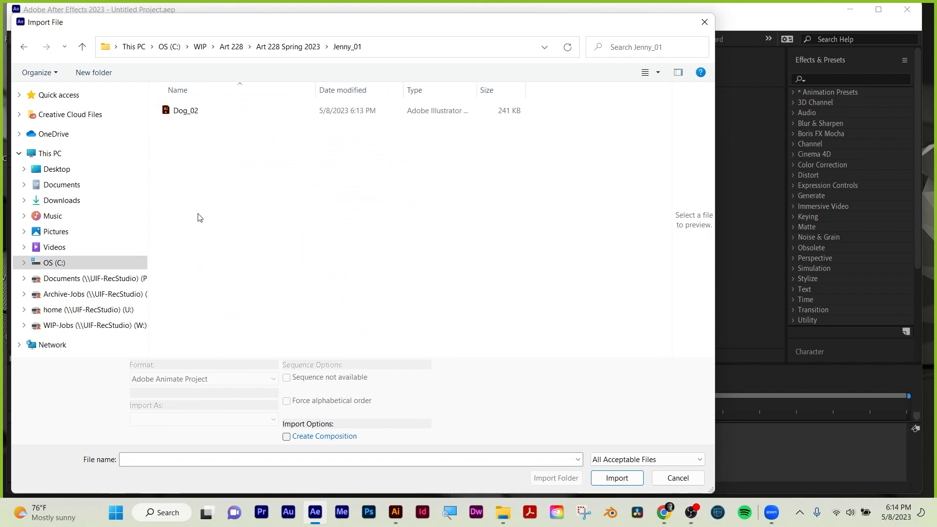
{"action": "left_click", "coordinate": [188, 111]}
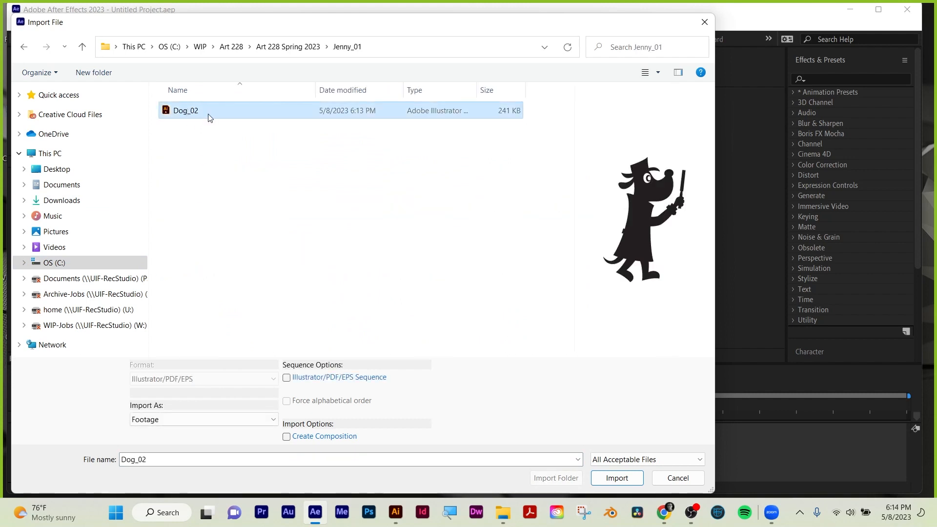
Import Dog_02 as Composition - Retain Layer Sizes.
{"action": "left_click_drag", "start_coordinate": [371, 23], "coordinate": [420, 21]}
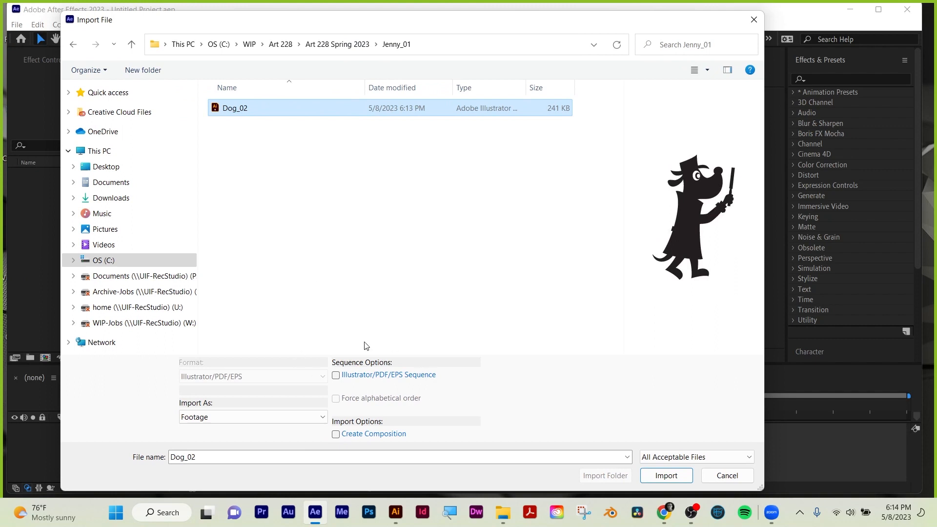
{"action": "left_click", "coordinate": [267, 423]}
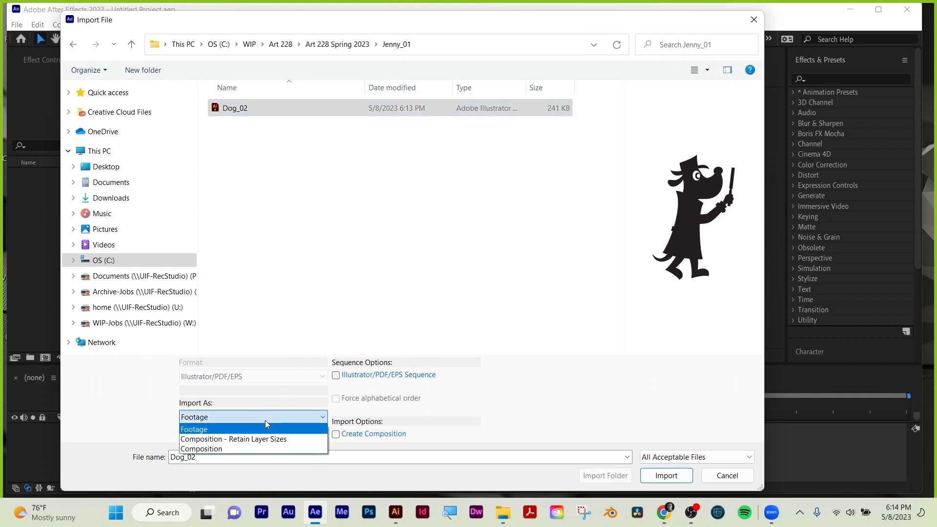
{"action": "left_click", "coordinate": [271, 439]}
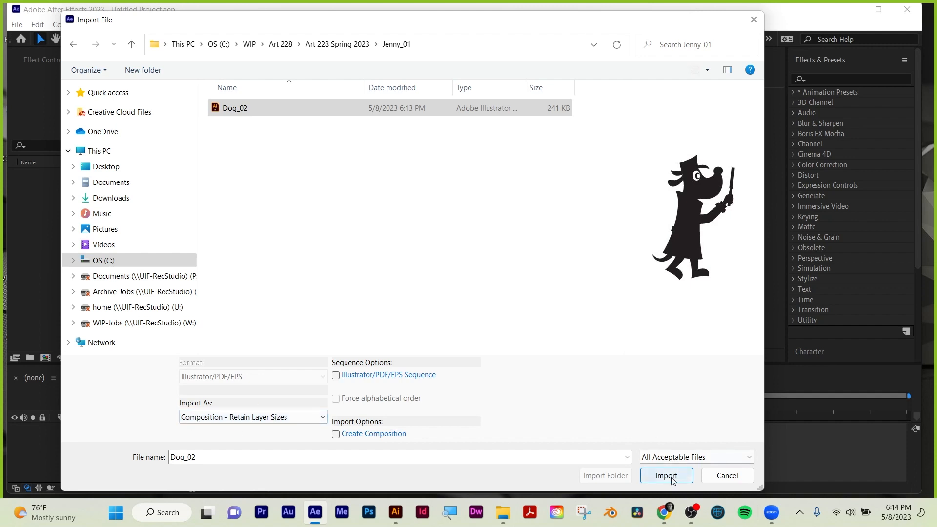
{"action": "left_click", "coordinate": [263, 422]}
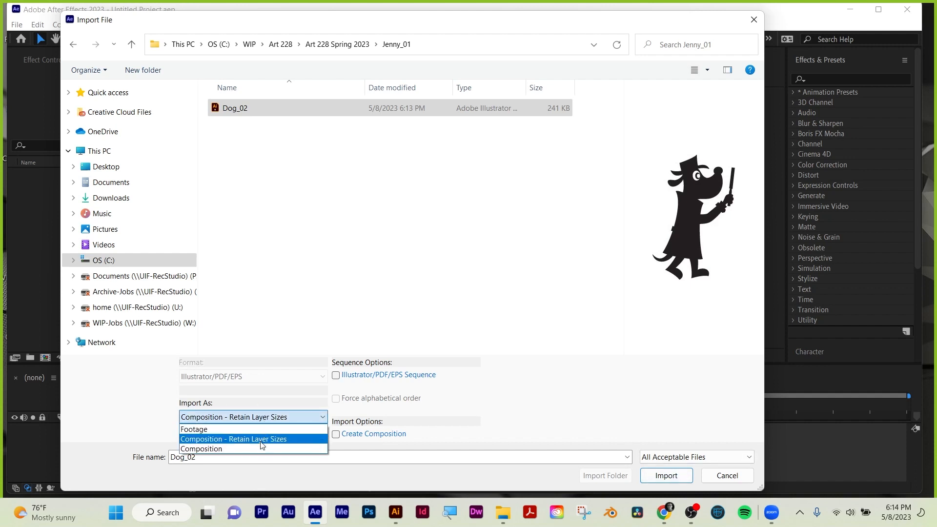
{"action": "left_click", "coordinate": [256, 438]}
{"action": "left_click", "coordinate": [683, 478]}
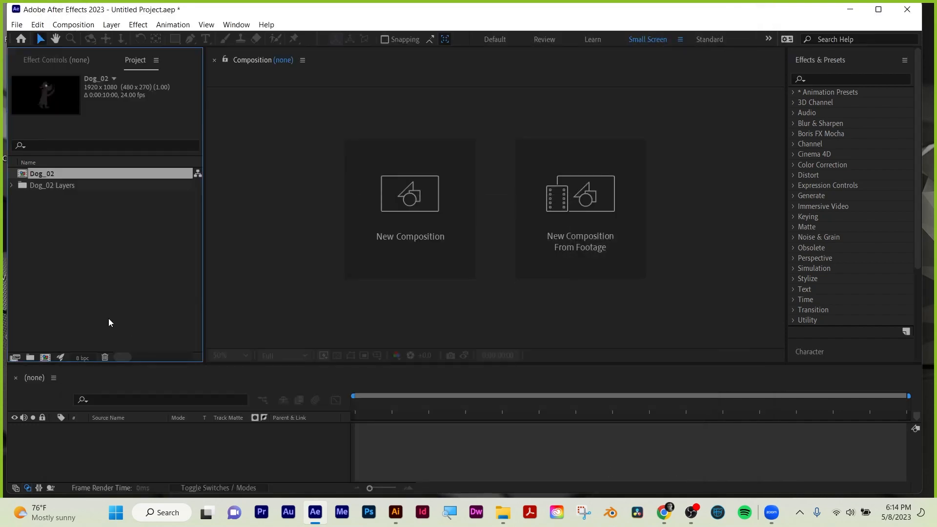
Open the Dog_02 composition and enlarge the timeline area to fit all of its layers.
{"action": "left_click", "coordinate": [51, 219]}
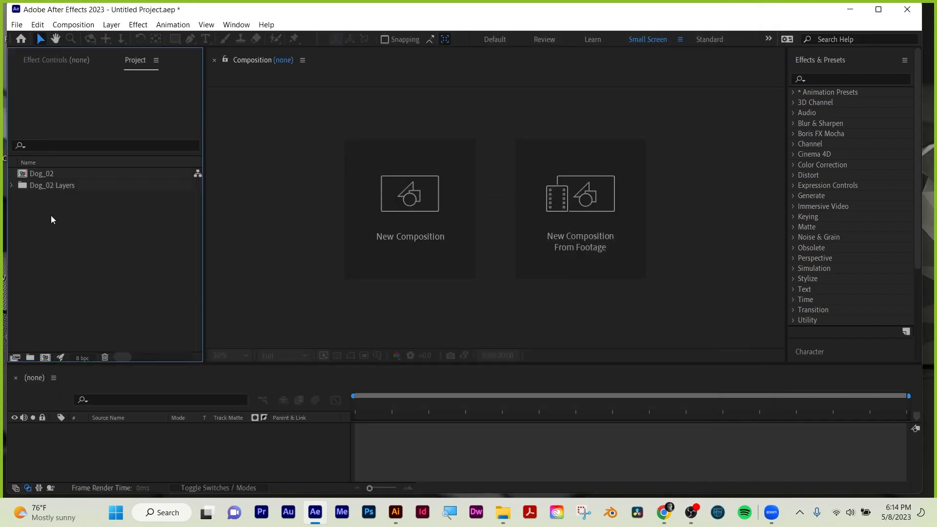
{"action": "double_click", "coordinate": [23, 177]}
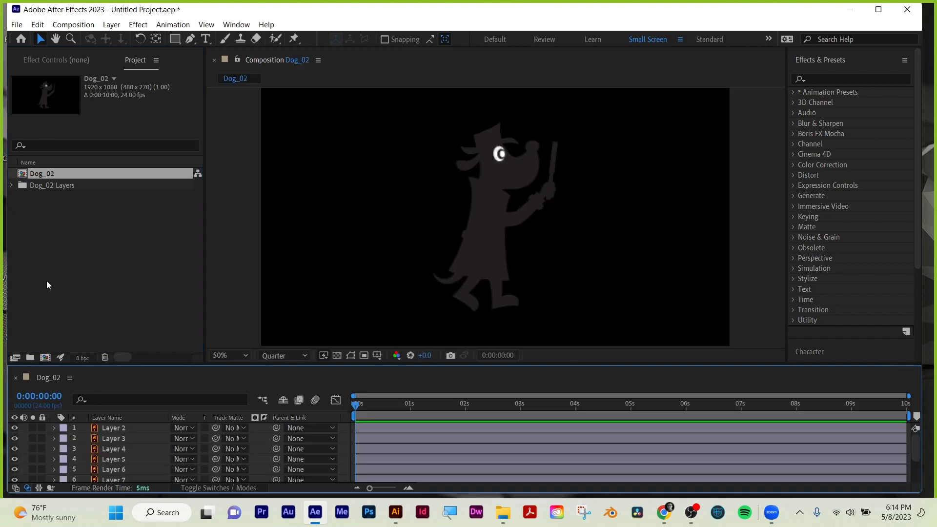
{"action": "left_click_drag", "start_coordinate": [189, 364], "coordinate": [189, 306]}
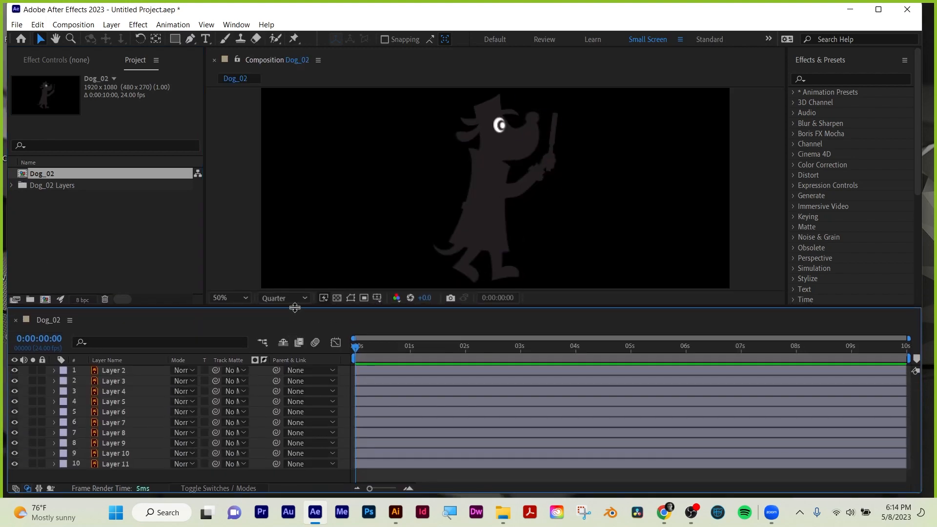
{"action": "left_click_drag", "start_coordinate": [295, 307], "coordinate": [294, 250]}
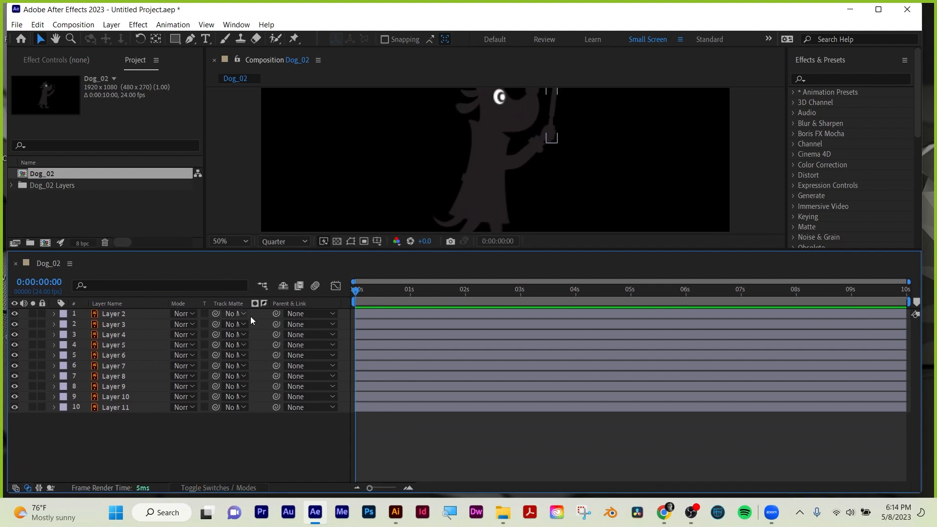
Turn on continuous rasterization for all layers, Layer 2 through Layer 11, and give the composition preview more height.
{"action": "left_click", "coordinate": [227, 484]}
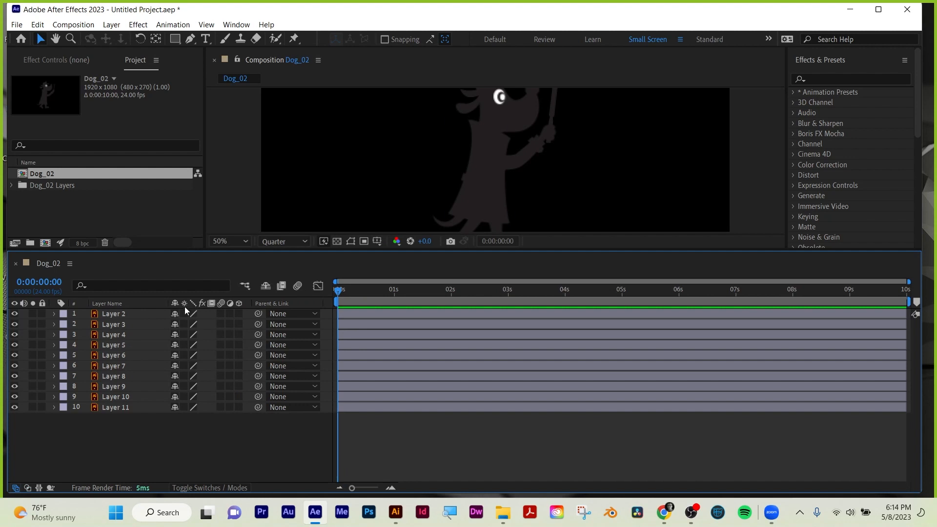
{"action": "left_click", "coordinate": [233, 488]}
{"action": "left_click", "coordinate": [233, 489]}
{"action": "left_click_drag", "start_coordinate": [184, 407], "coordinate": [181, 318]}
{"action": "left_click_drag", "start_coordinate": [326, 250], "coordinate": [326, 310]}
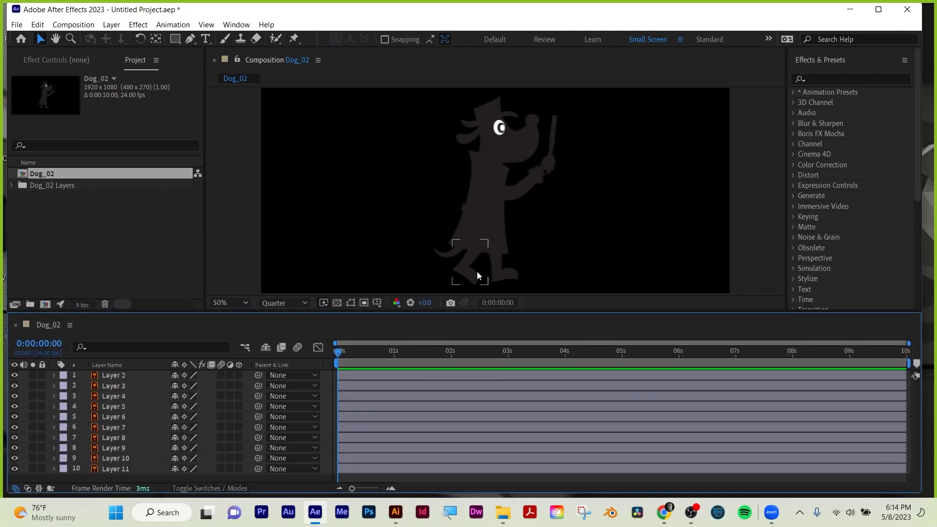
Identify the dog's rear-side leg by briefly hiding Layer 7, and rename that layer "leg front".
{"action": "left_click", "coordinate": [469, 265]}
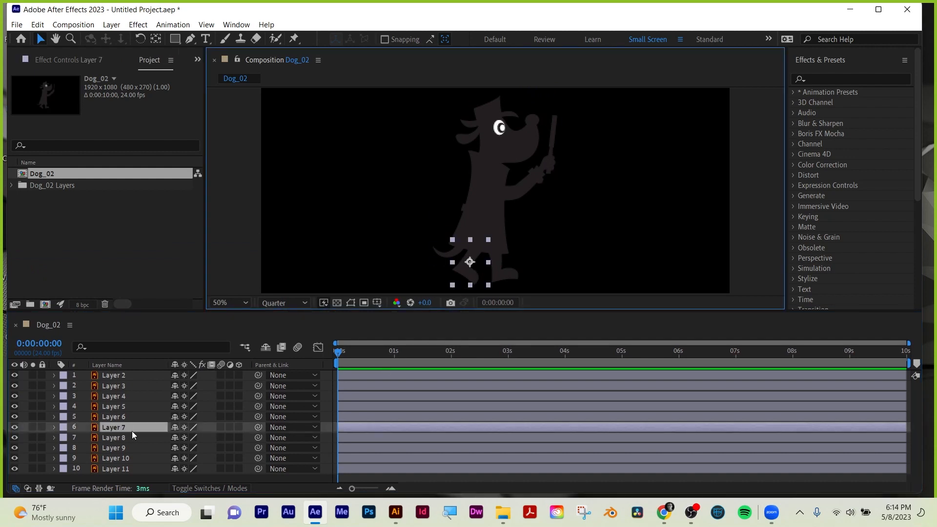
{"action": "left_click", "coordinate": [15, 428]}
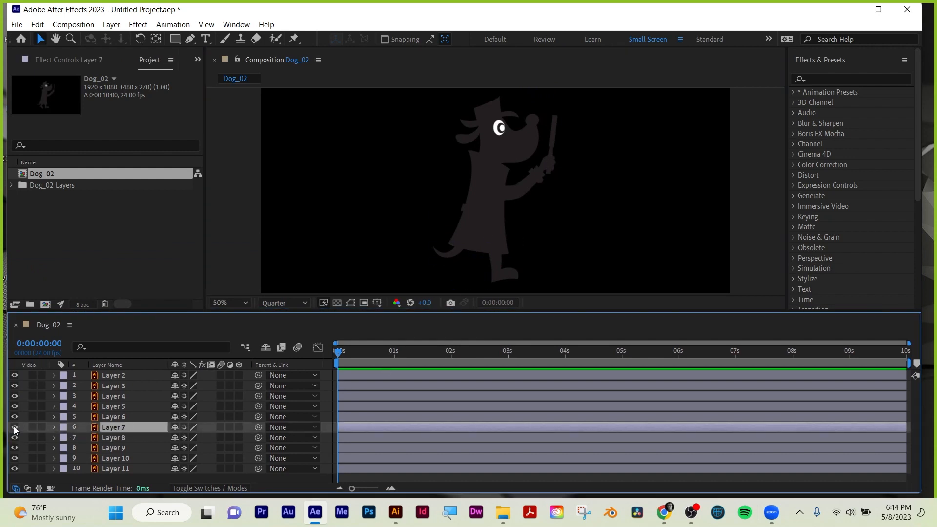
{"action": "left_click", "coordinate": [15, 428]}
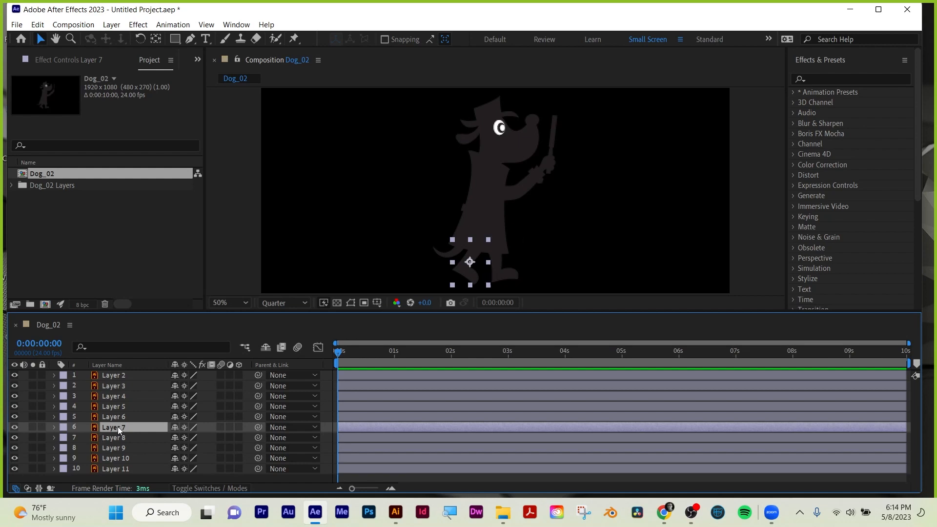
{"action": "key", "text": "Return"}
{"action": "type", "text": "leg"}
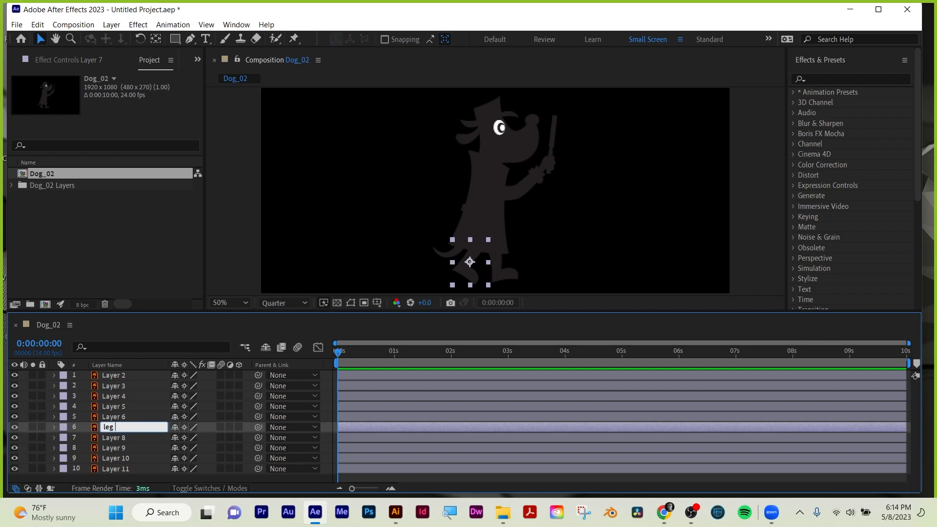
{"action": "type", "text": " front"}
{"action": "key", "text": "Return"}
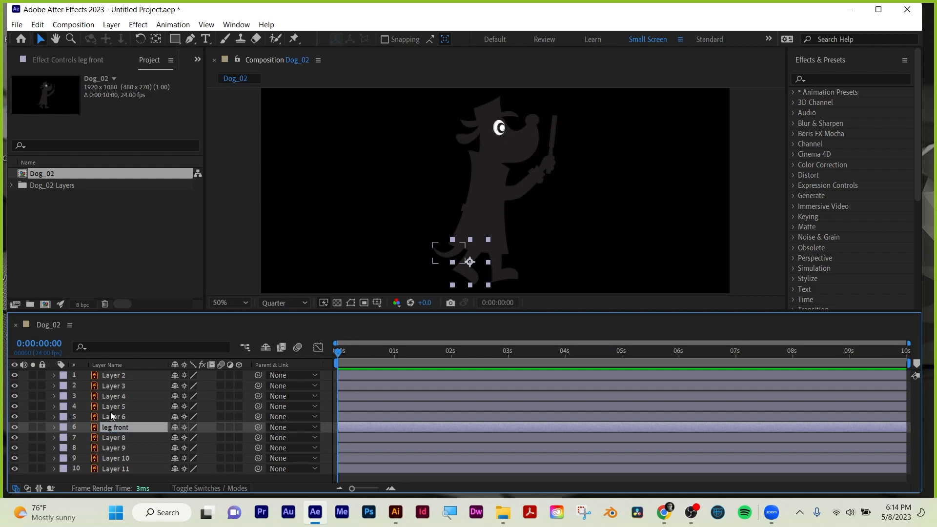
{"action": "left_click", "coordinate": [505, 269]}
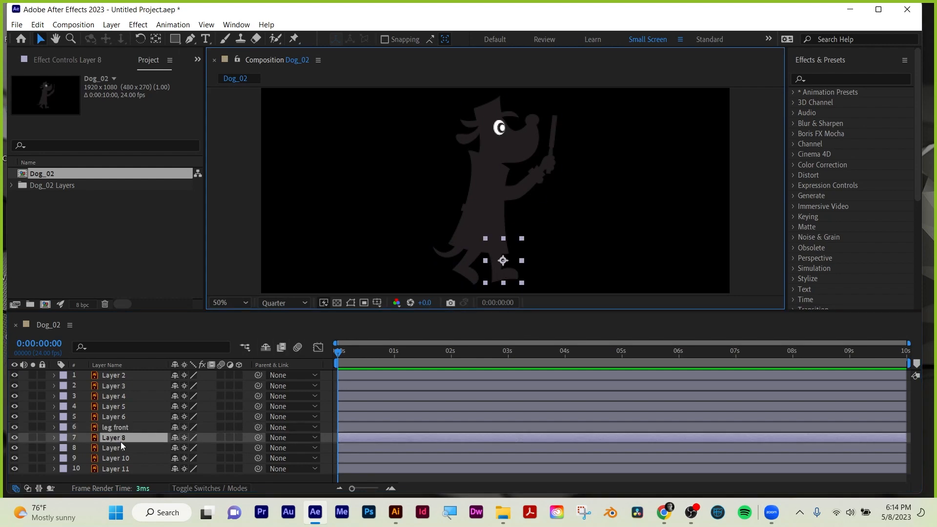
{"action": "key", "text": "g"}
{"action": "key", "text": "space"}
{"action": "key", "text": "a"}
{"action": "key", "text": "k"}
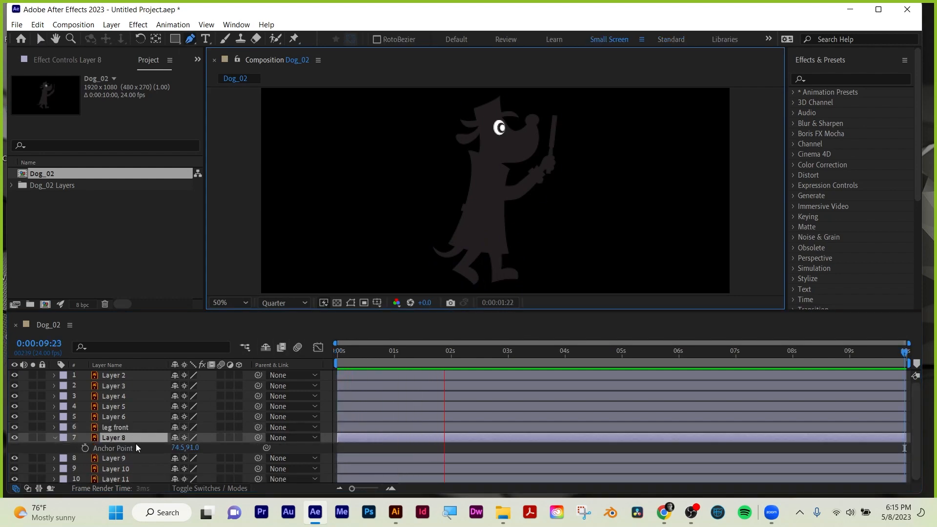
{"action": "key", "text": "space"}
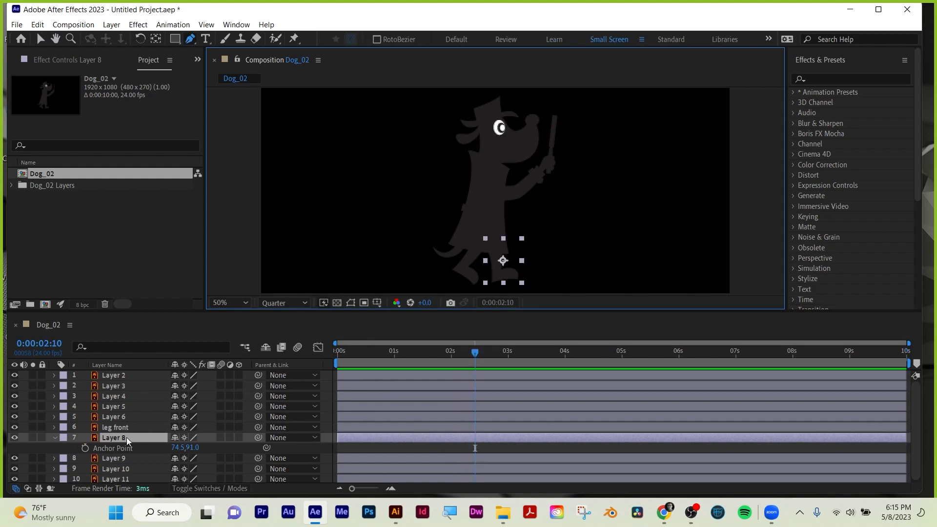
Rename Layer 8, the dog's other leg, as "leg back" and collapse its Anchor Point property.
{"action": "left_click", "coordinate": [105, 437]}
{"action": "key", "text": "Return"}
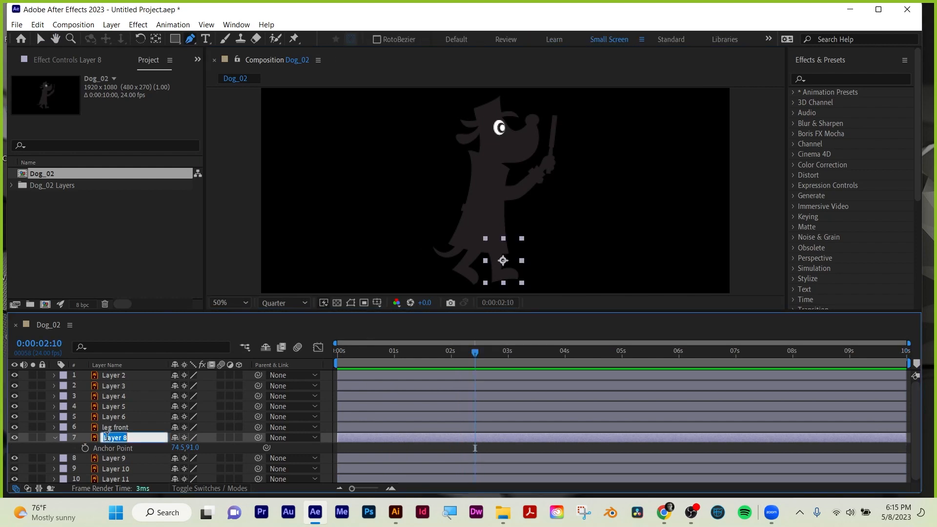
{"action": "type", "text": "leg back"}
{"action": "key", "text": "Return"}
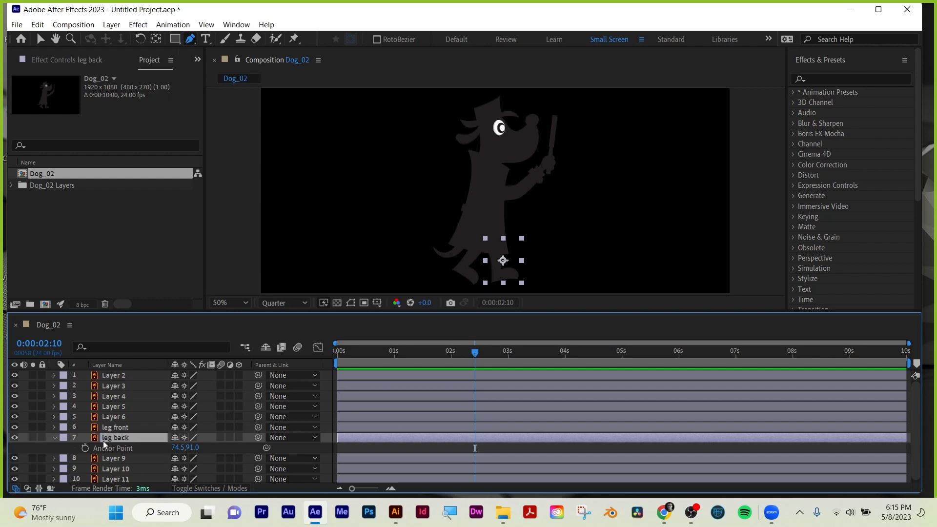
{"action": "key", "text": "a"}
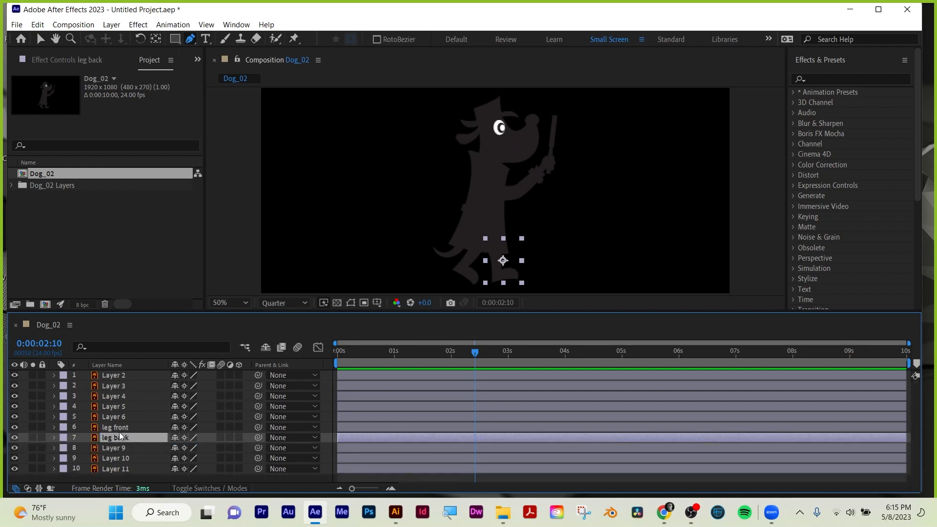
Return to the Selection tool and rename Layer 2 as "magnifying glass".
{"action": "left_click", "coordinate": [111, 375]}
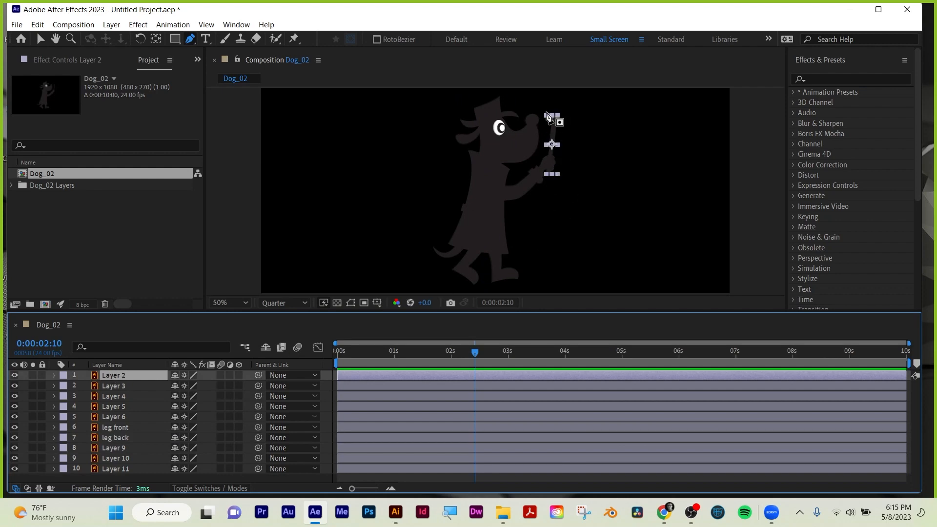
{"action": "left_click", "coordinate": [40, 38]}
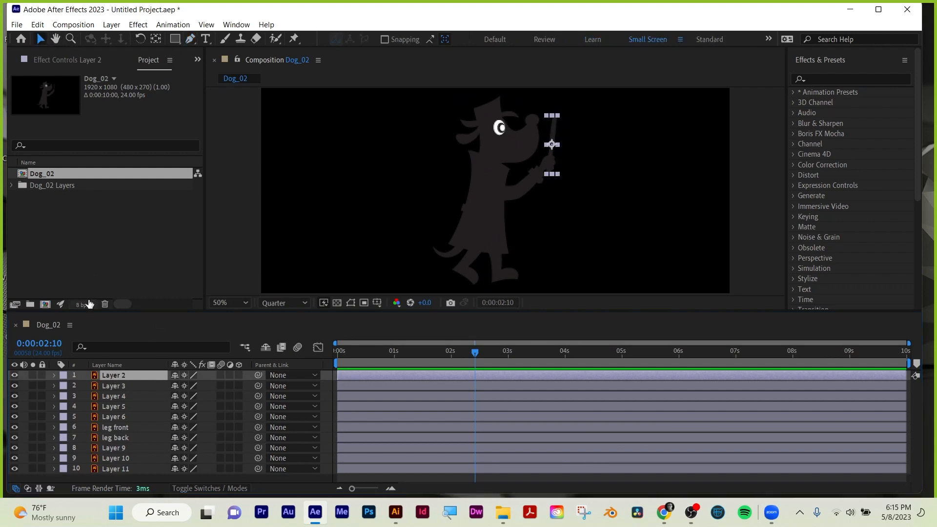
{"action": "key", "text": "Return"}
{"action": "type", "text": "magni"}
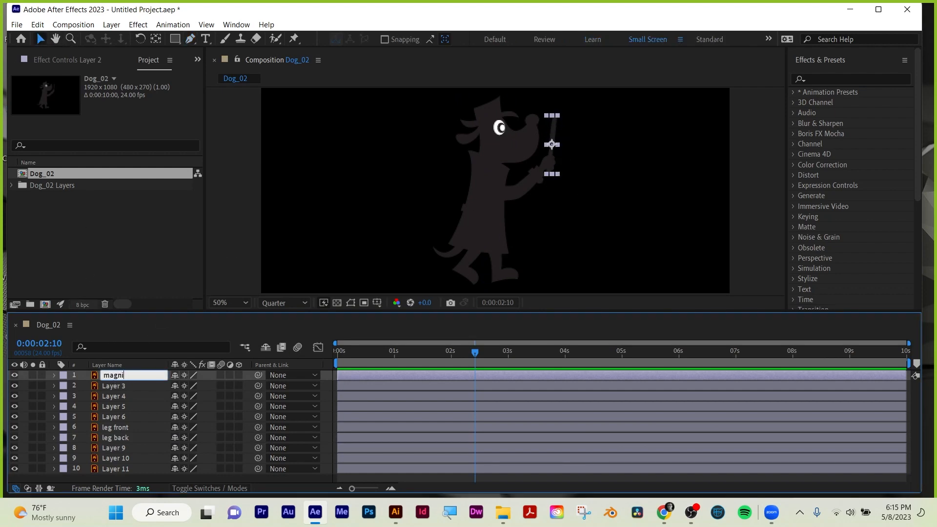
{"action": "type", "text": "fying glass"}
{"action": "key", "text": "Return"}
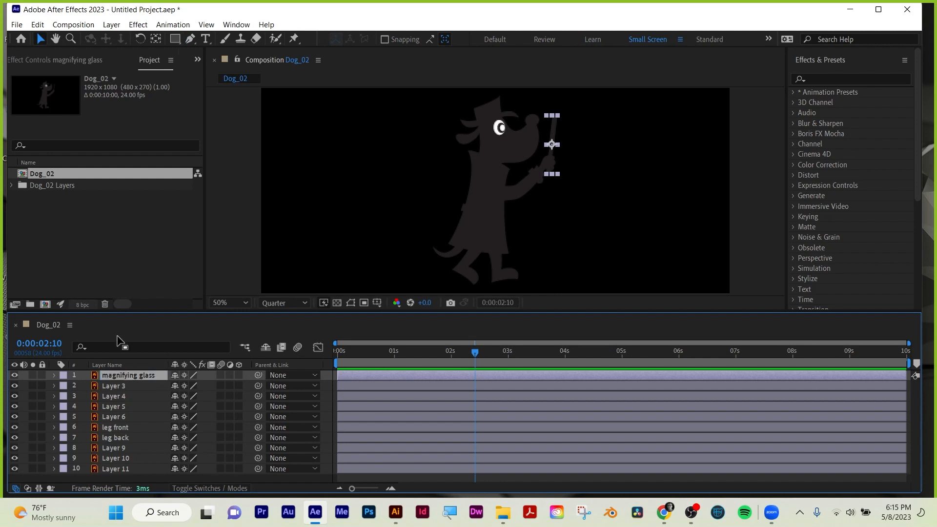
Rename Layer 3, the part gripping the magnifying glass, as "hand".
{"action": "left_click", "coordinate": [121, 388]}
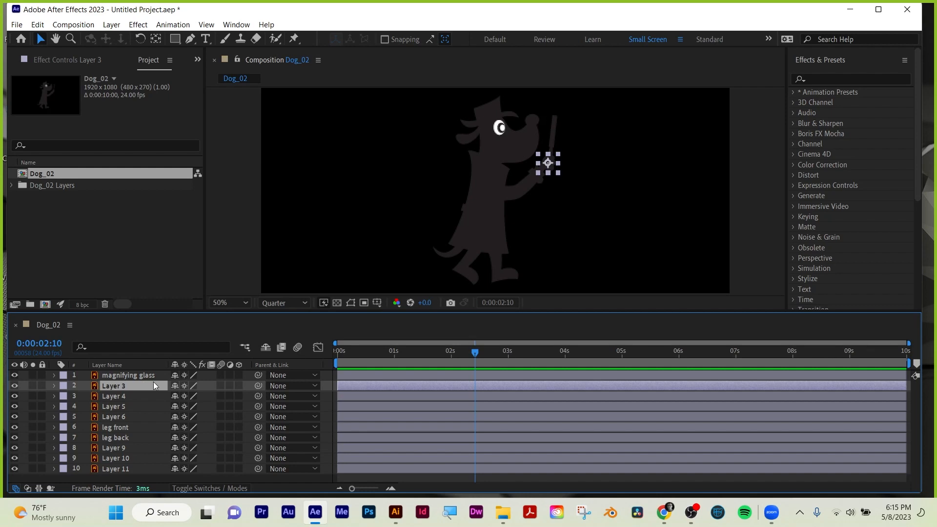
{"action": "key", "text": "Return"}
{"action": "type", "text": "hand"}
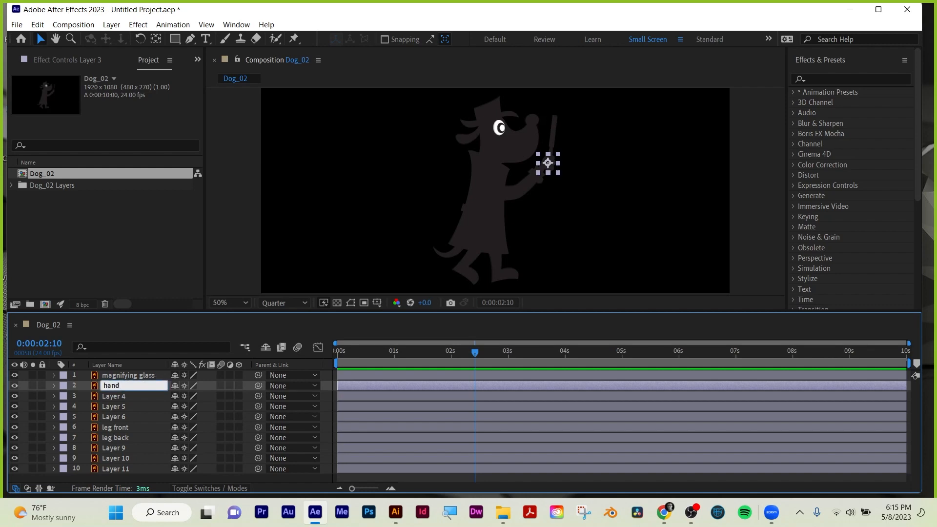
{"action": "key", "text": "Return"}
Enlarge the timeline area slightly and rename Layer 4, the dog's arm, as "arm".
{"action": "left_click", "coordinate": [133, 396]}
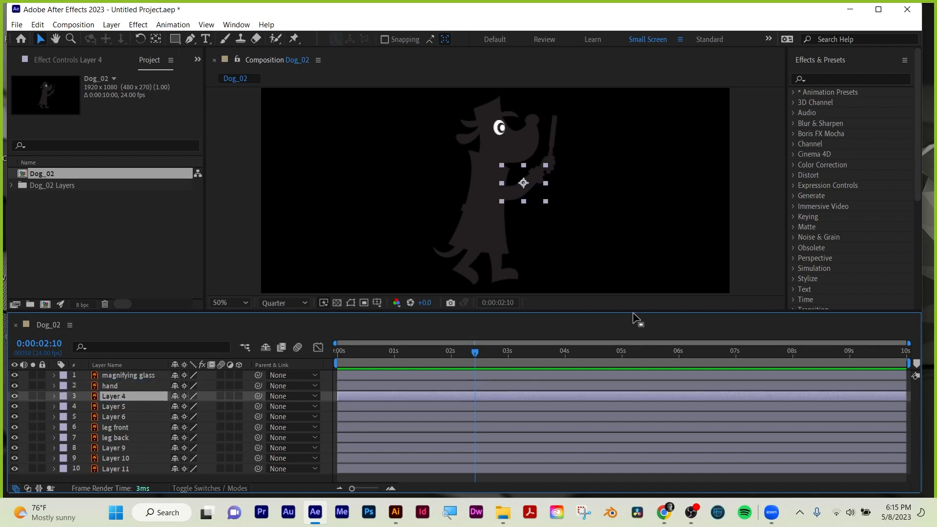
{"action": "mouse_move", "coordinate": [632, 314]}
{"action": "left_mouse_down"}
{"action": "mouse_move", "coordinate": [634, 330]}
{"action": "mouse_move", "coordinate": [634, 302]}
{"action": "left_mouse_up"}
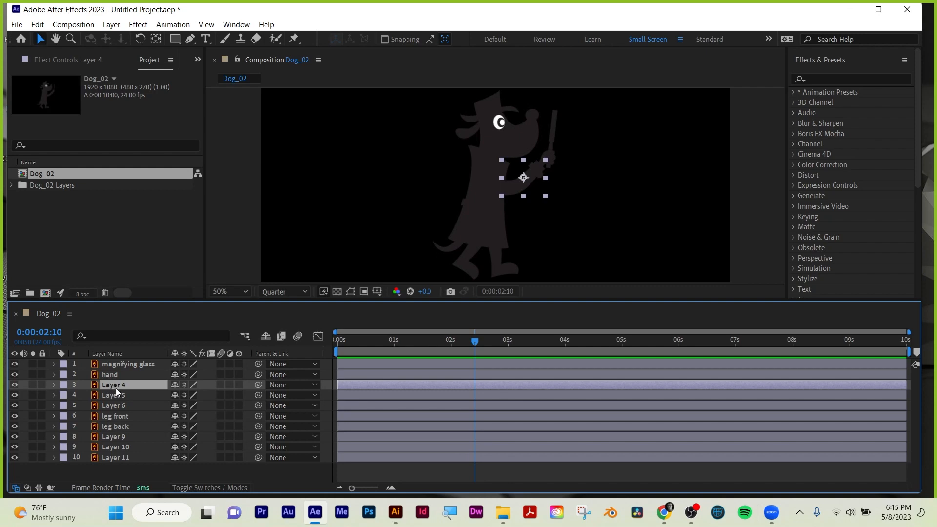
{"action": "key", "text": "Return"}
{"action": "type", "text": "arm"}
{"action": "key", "text": "Return"}
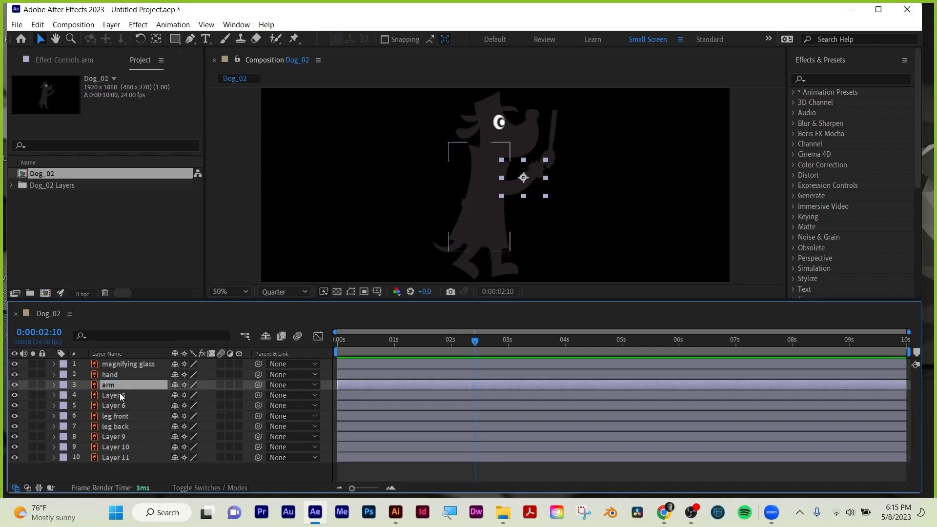
Identify Layer 5 by briefly hiding it, and rename it as "coat torso".
{"action": "left_click", "coordinate": [119, 395]}
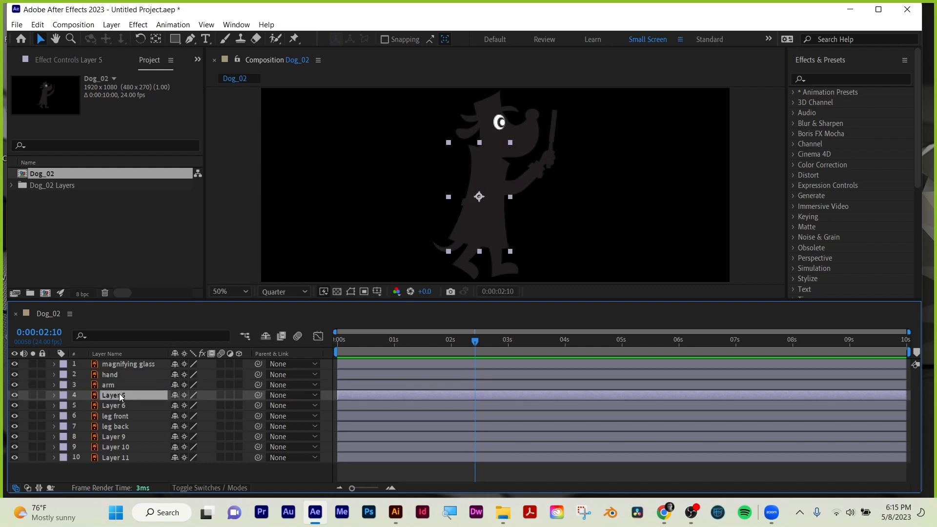
{"action": "left_click", "coordinate": [14, 394]}
{"action": "left_click", "coordinate": [14, 395]}
{"action": "key", "text": "Return"}
{"action": "type", "text": "coat torso"}
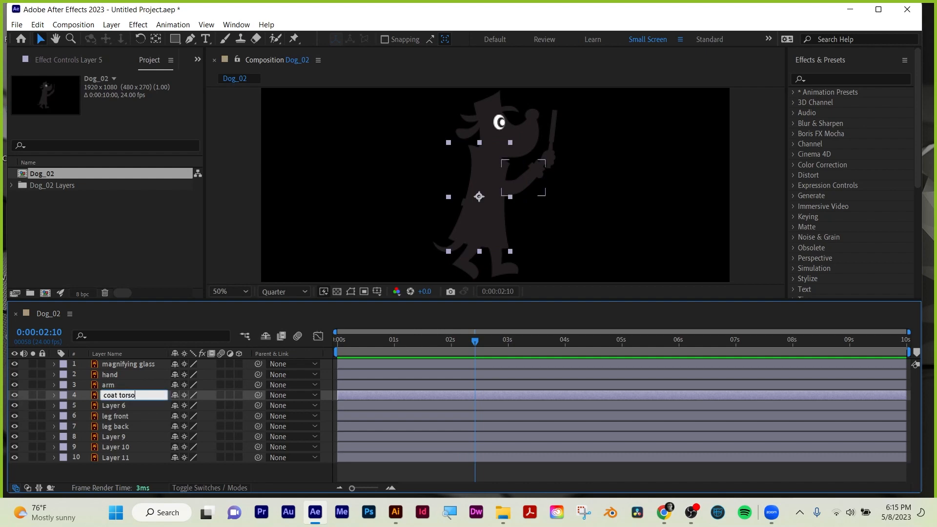
{"action": "key", "text": "Return"}
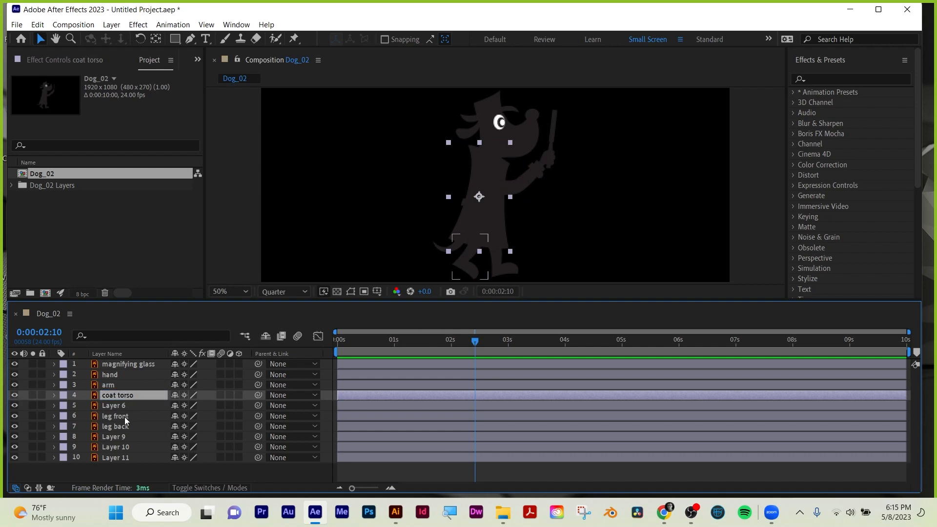
Rename Layer 6, the dog's tail, as "tail".
{"action": "left_click", "coordinate": [118, 403]}
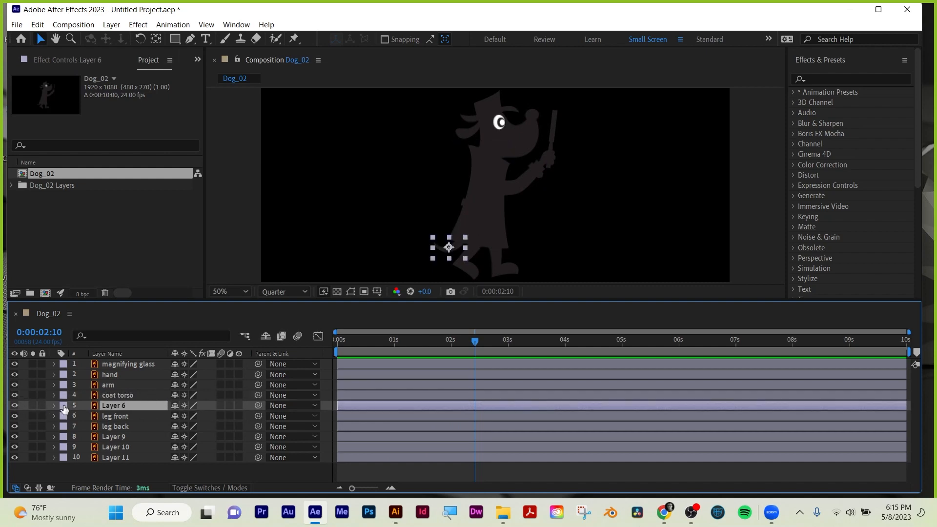
{"action": "key", "text": "Return"}
{"action": "type", "text": "tail"}
{"action": "key", "text": "Return"}
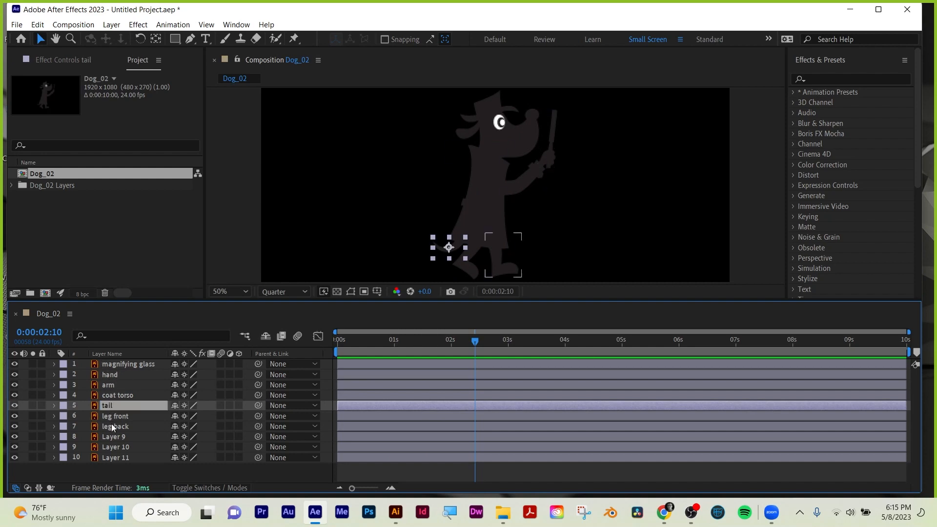
Identify Layer 9 by briefly hiding it, and rename it as "hat".
{"action": "left_click", "coordinate": [115, 439]}
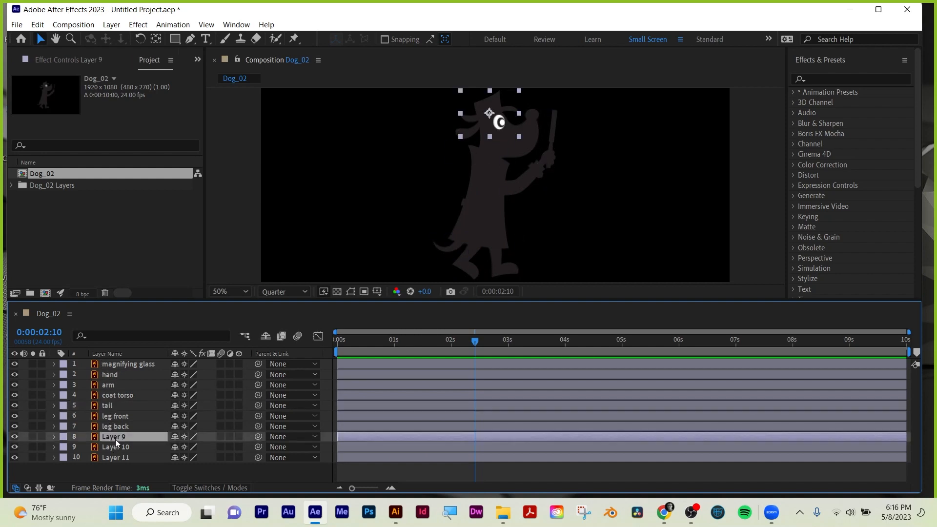
{"action": "left_click", "coordinate": [15, 437]}
{"action": "left_click", "coordinate": [15, 437]}
{"action": "key", "text": "Return"}
{"action": "type", "text": "hat"}
{"action": "key", "text": "Return"}
Toggle Layer 10's visibility off and on to identify it, and rename the layer "face head".
{"action": "left_click", "coordinate": [123, 446]}
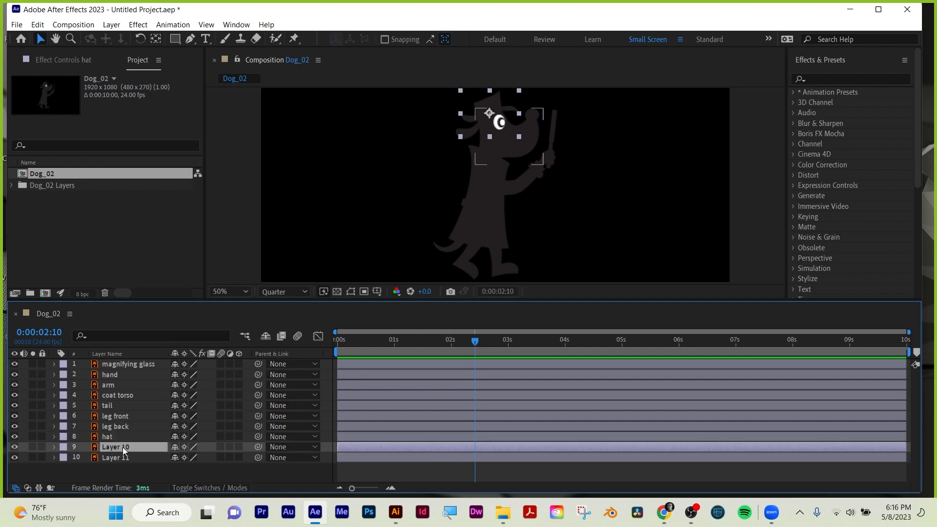
{"action": "left_click", "coordinate": [15, 447]}
{"action": "left_click", "coordinate": [14, 447]}
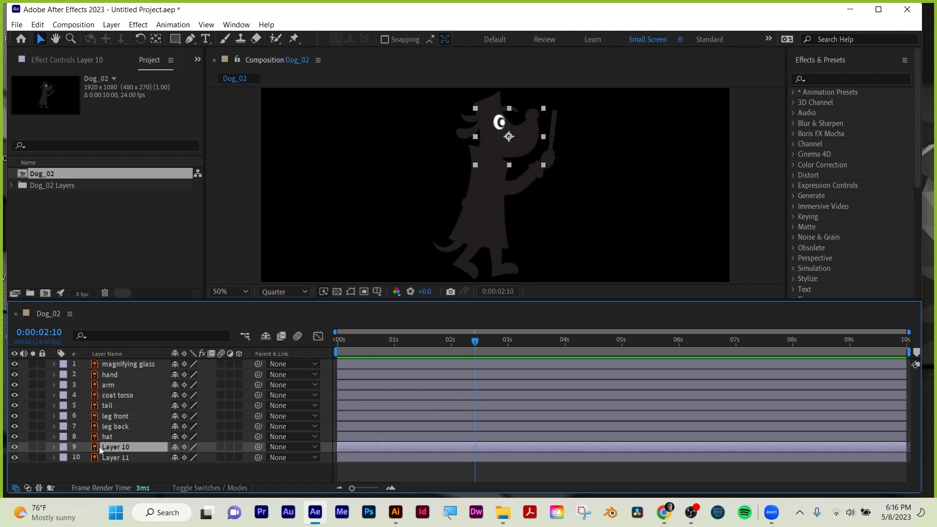
{"action": "key", "text": "Return"}
{"action": "type", "text": "face"}
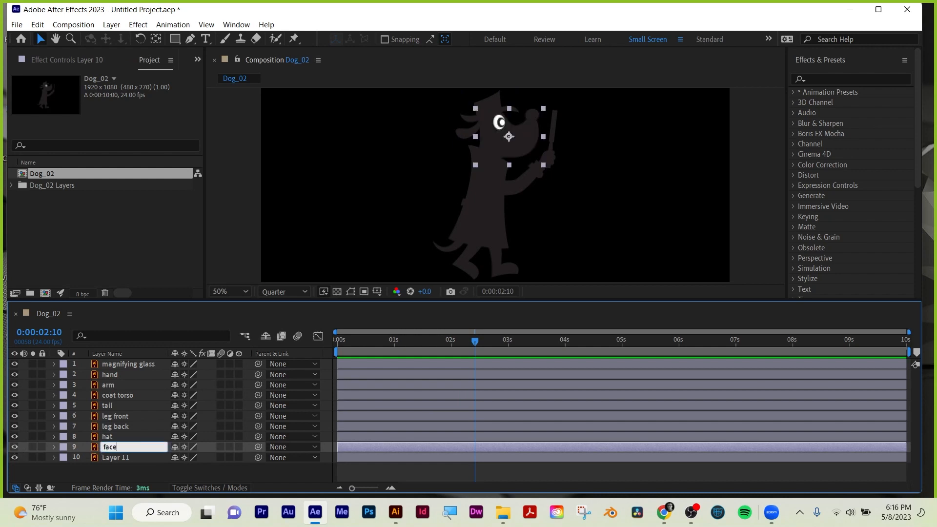
{"action": "type", "text": " head"}
{"action": "key", "text": "Return"}
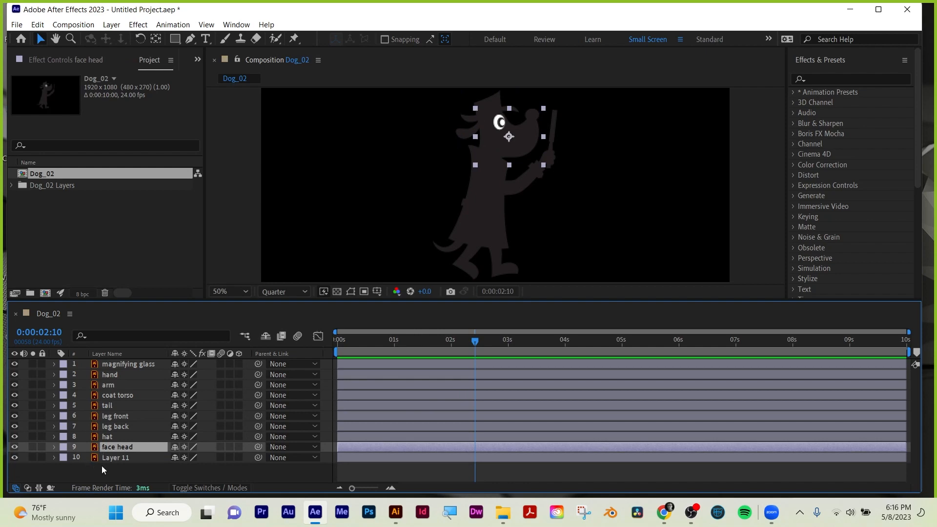
Check which part Layer 11 contains by briefly hiding it, and rename it as "ear".
{"action": "left_click", "coordinate": [104, 459]}
{"action": "left_click", "coordinate": [14, 458]}
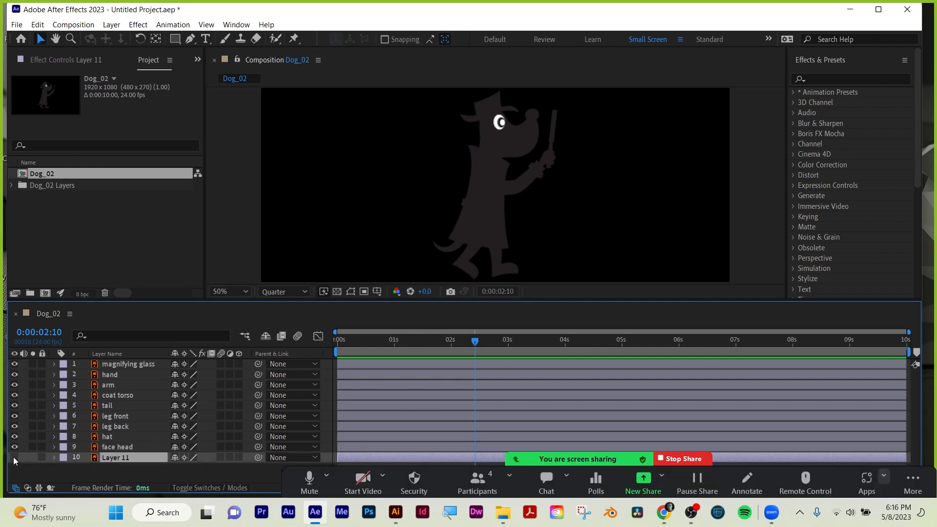
{"action": "left_click", "coordinate": [14, 458]}
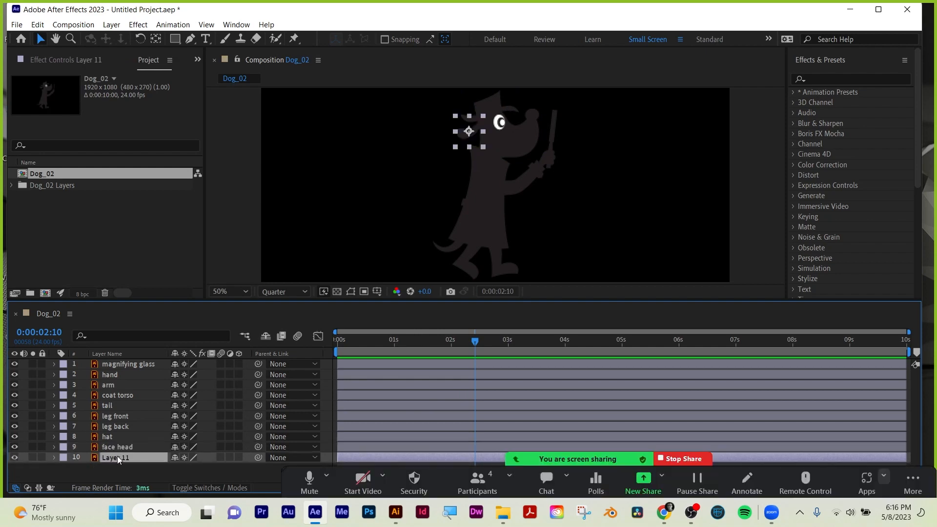
{"action": "key", "text": "Return"}
{"action": "type", "text": "ear"}
{"action": "key", "text": "Return"}
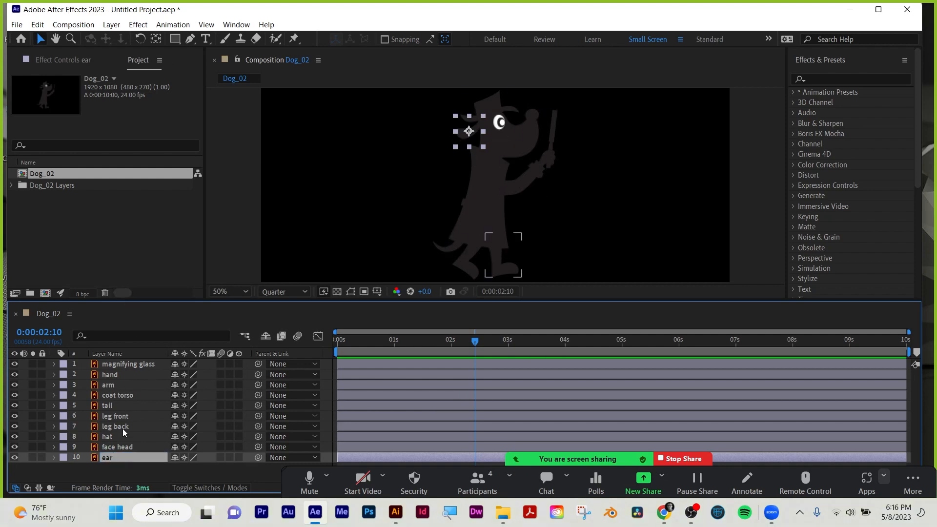
Move the hat, face head and ear layers, in that order, to the top of the layer stack.
{"action": "left_click_drag", "start_coordinate": [109, 439], "coordinate": [116, 364]}
{"action": "left_click_drag", "start_coordinate": [116, 449], "coordinate": [117, 371]}
{"action": "left_click_drag", "start_coordinate": [107, 461], "coordinate": [116, 378]}
Parent the hat layer and the ear layer to the face head layer.
{"action": "left_click", "coordinate": [204, 364]}
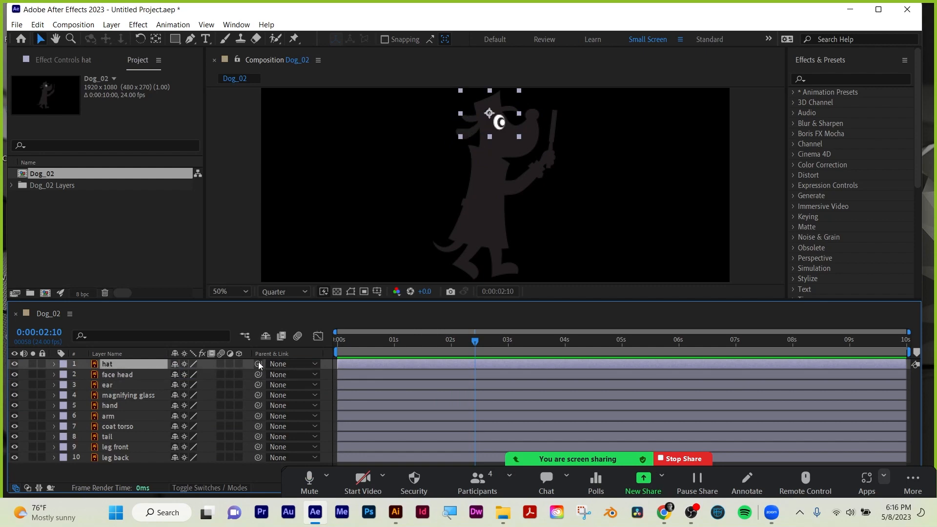
{"action": "left_click_drag", "start_coordinate": [259, 363], "coordinate": [113, 374]}
{"action": "left_click", "coordinate": [109, 385]}
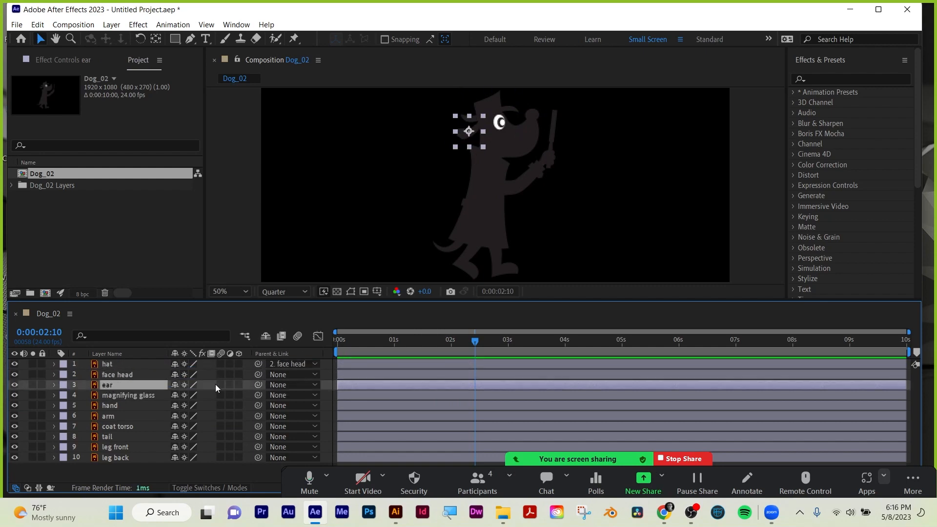
{"action": "left_click_drag", "start_coordinate": [256, 384], "coordinate": [107, 374]}
Check the remaining body-part layers and move coat torso up the stack, between magnifying glass and hand.
{"action": "left_click", "coordinate": [113, 405]}
{"action": "left_click", "coordinate": [124, 397]}
{"action": "left_click", "coordinate": [118, 405]}
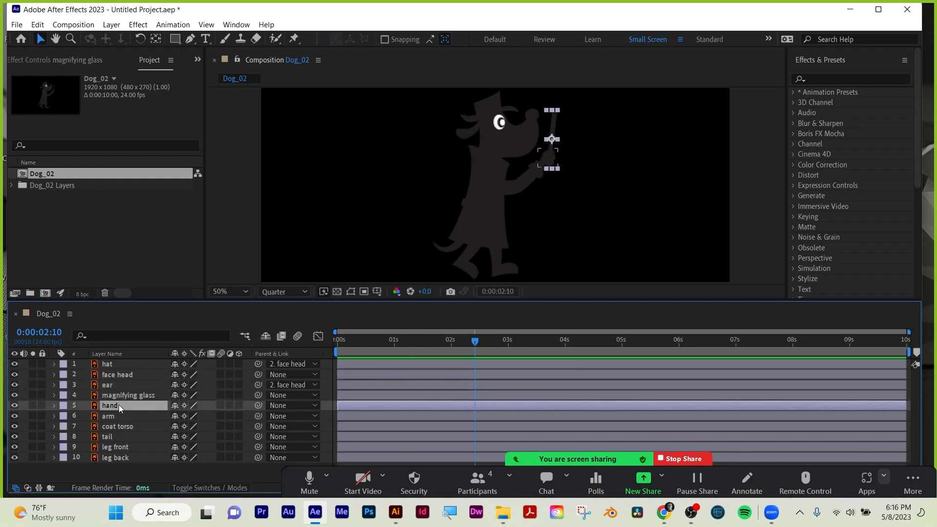
{"action": "left_click", "coordinate": [113, 415]}
{"action": "left_click", "coordinate": [114, 426]}
{"action": "left_click", "coordinate": [111, 438]}
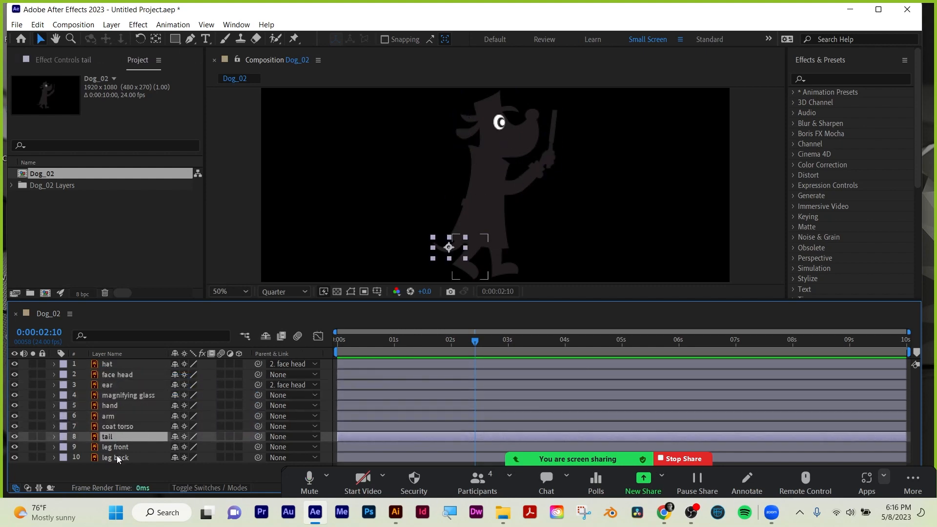
{"action": "left_click", "coordinate": [116, 375]}
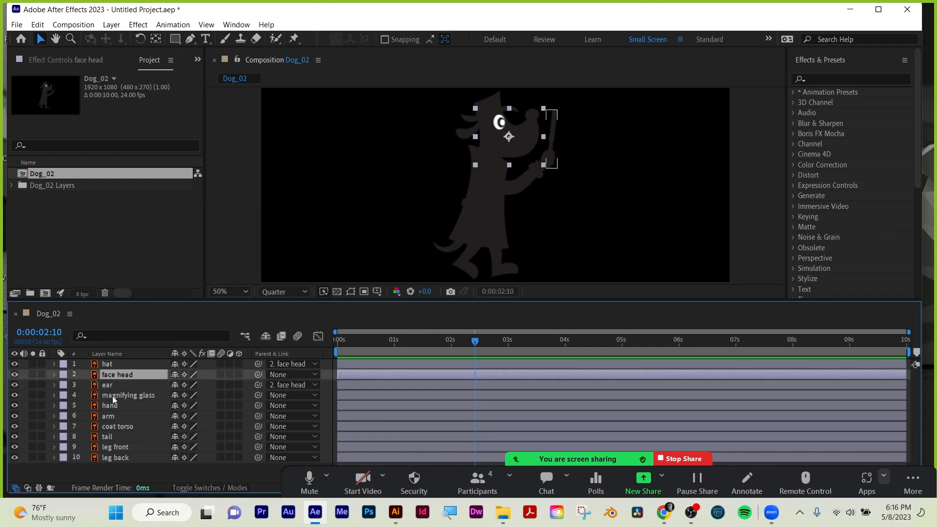
{"action": "left_click", "coordinate": [112, 396]}
{"action": "left_click_drag", "start_coordinate": [114, 427], "coordinate": [113, 399]}
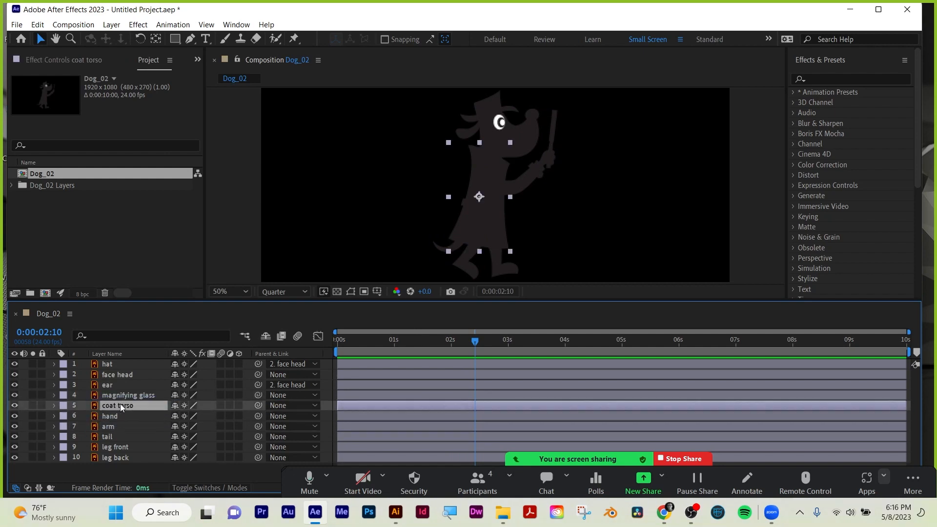
Parent the face head layer to the coat torso layer.
{"action": "left_click", "coordinate": [112, 386]}
{"action": "left_click", "coordinate": [116, 405]}
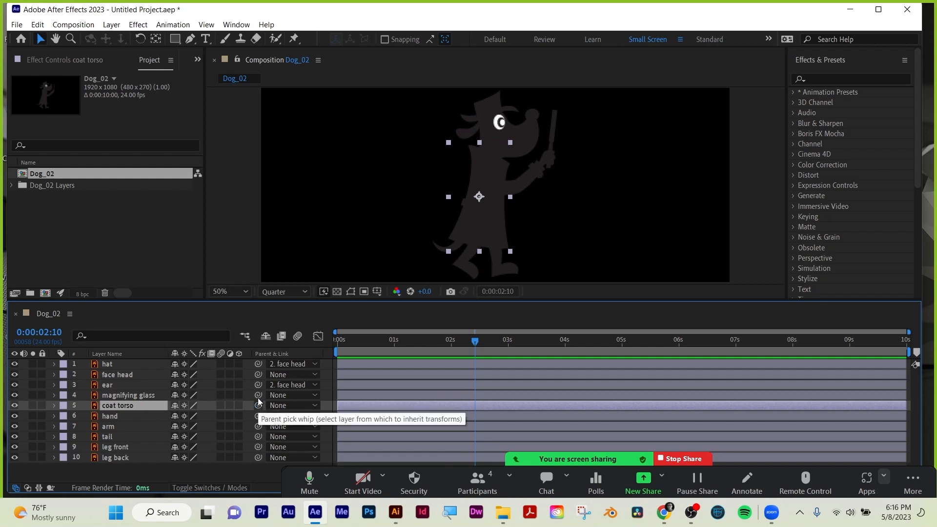
{"action": "left_click_drag", "start_coordinate": [258, 375], "coordinate": [126, 405]}
Test the head's parenting by briefly rotating the face head layer, undo the rotation and collapse its Rotation property.
{"action": "left_click", "coordinate": [118, 376]}
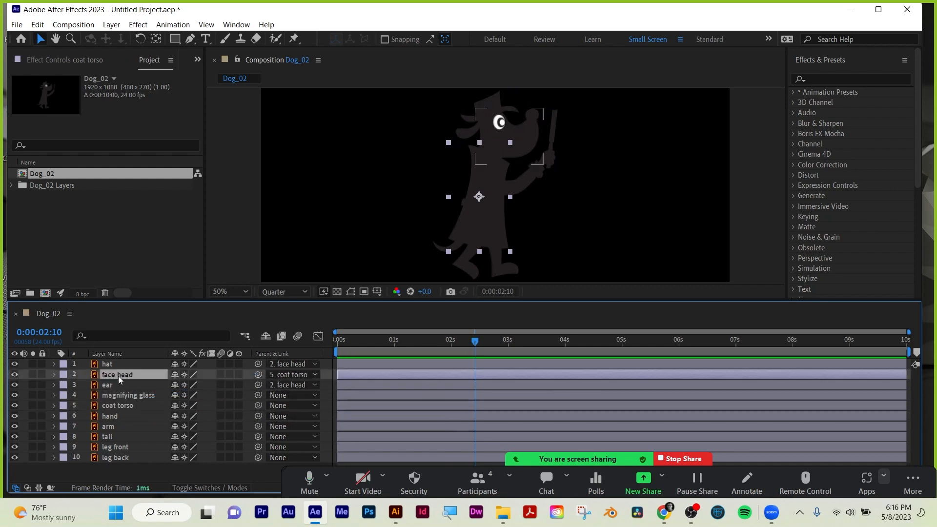
{"action": "key", "text": "r"}
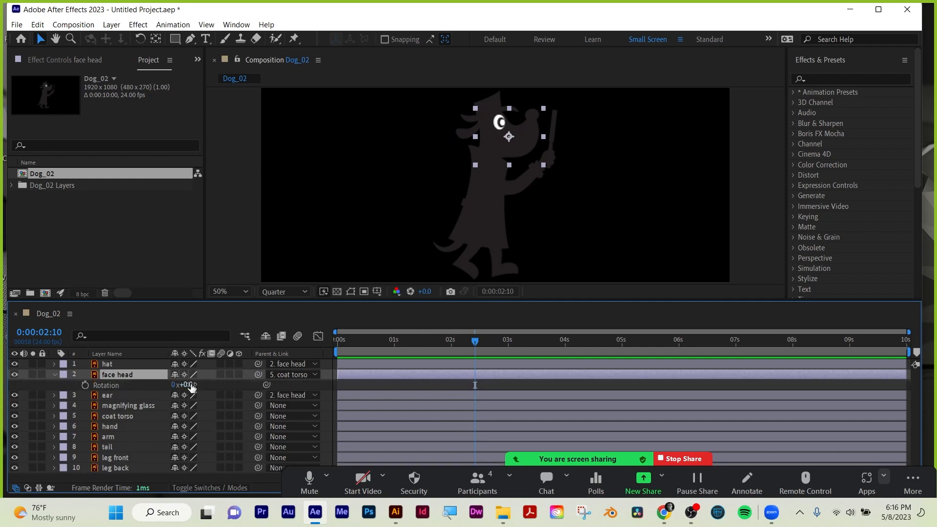
{"action": "left_click_drag", "start_coordinate": [189, 385], "coordinate": [196, 384]}
{"action": "key", "text": "ctrl+z"}
{"action": "key", "text": "r"}
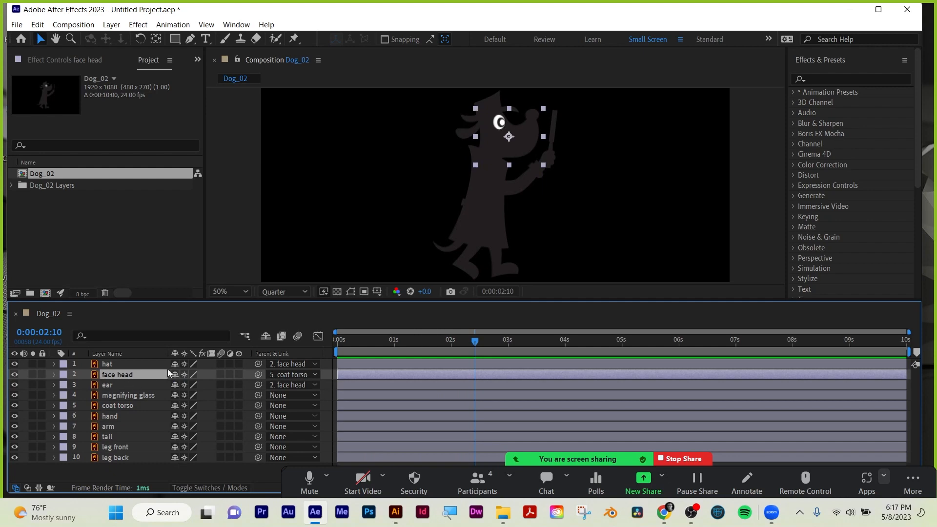
Parent the magnifying glass layer to the hand layer, and the hand layer to the arm layer.
{"action": "left_click", "coordinate": [116, 395]}
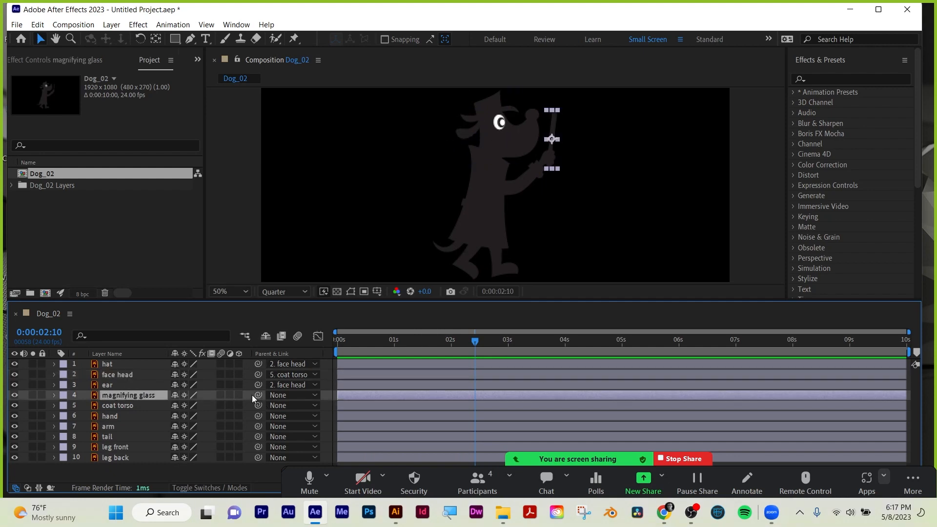
{"action": "left_click_drag", "start_coordinate": [259, 394], "coordinate": [113, 417]}
{"action": "left_click", "coordinate": [113, 417]}
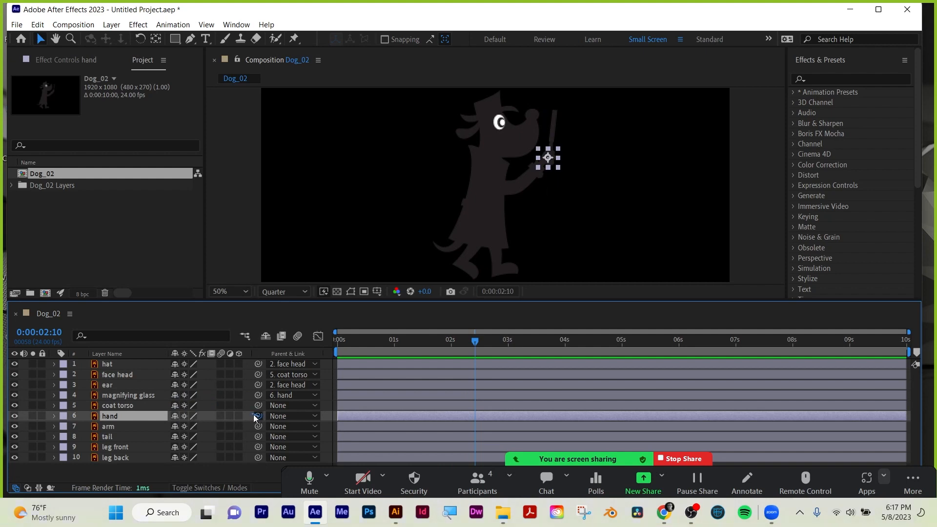
{"action": "left_click_drag", "start_coordinate": [258, 416], "coordinate": [124, 425]}
Parent the arm layer and the tail layer to the coat torso layer.
{"action": "left_click", "coordinate": [113, 426]}
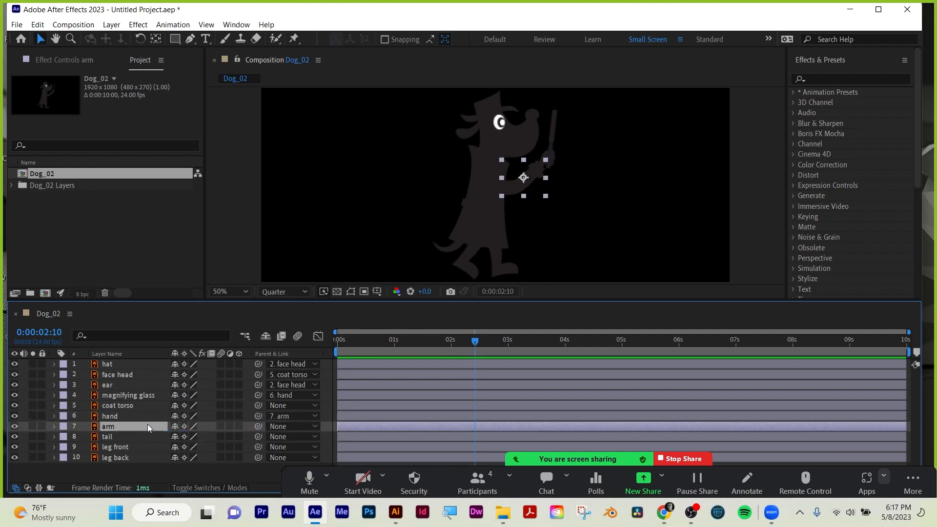
{"action": "left_click_drag", "start_coordinate": [257, 426], "coordinate": [124, 405]}
{"action": "left_click", "coordinate": [109, 437]}
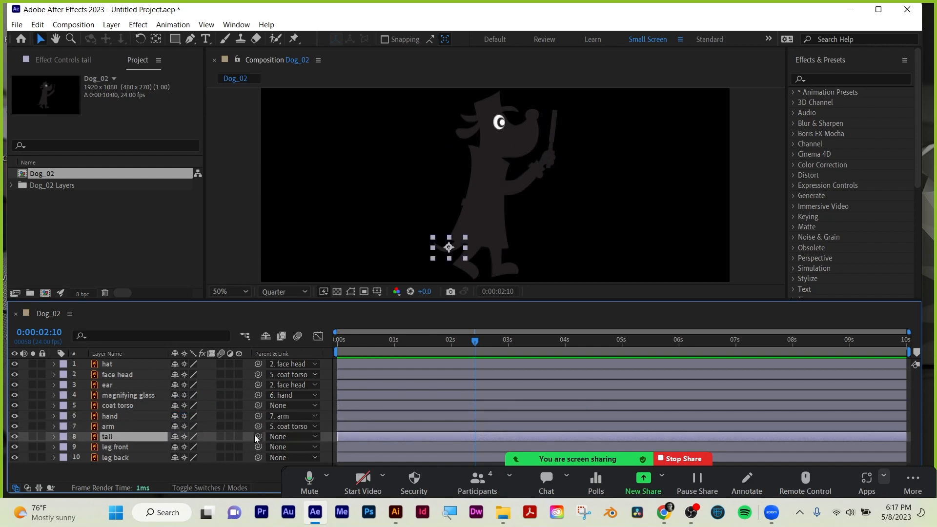
{"action": "left_click_drag", "start_coordinate": [258, 437], "coordinate": [127, 408]}
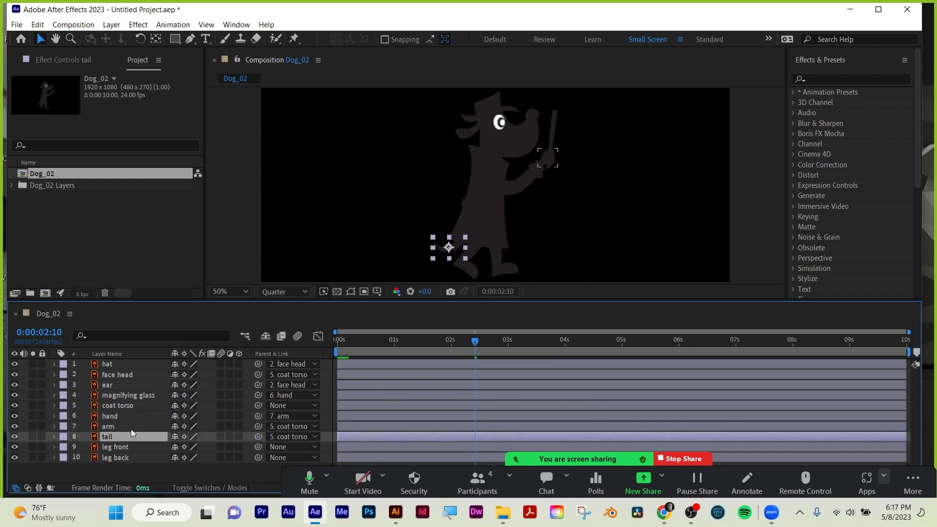
Parent the leg front and leg back layers to the coat torso layer.
{"action": "left_click", "coordinate": [119, 447]}
{"action": "left_click_drag", "start_coordinate": [255, 444], "coordinate": [133, 411]}
{"action": "left_click", "coordinate": [120, 458]}
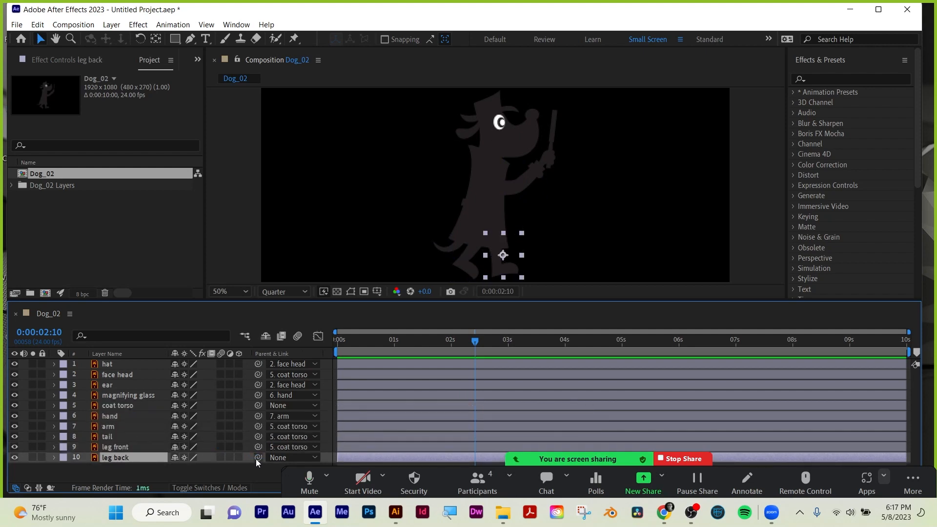
{"action": "left_click_drag", "start_coordinate": [257, 457], "coordinate": [126, 406]}
Test the whole dog's parenting by changing the coat torso layer's vertical Position, and undo the move.
{"action": "left_click", "coordinate": [128, 396]}
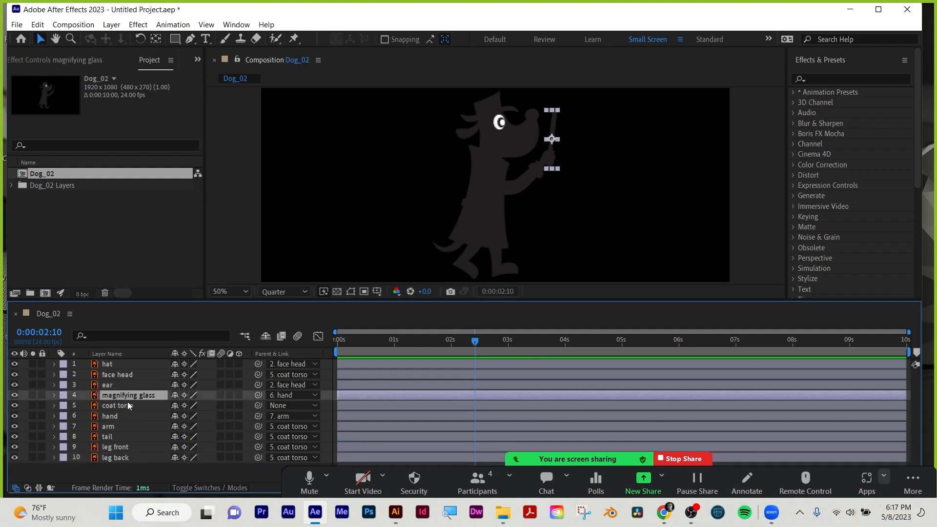
{"action": "left_click", "coordinate": [125, 405]}
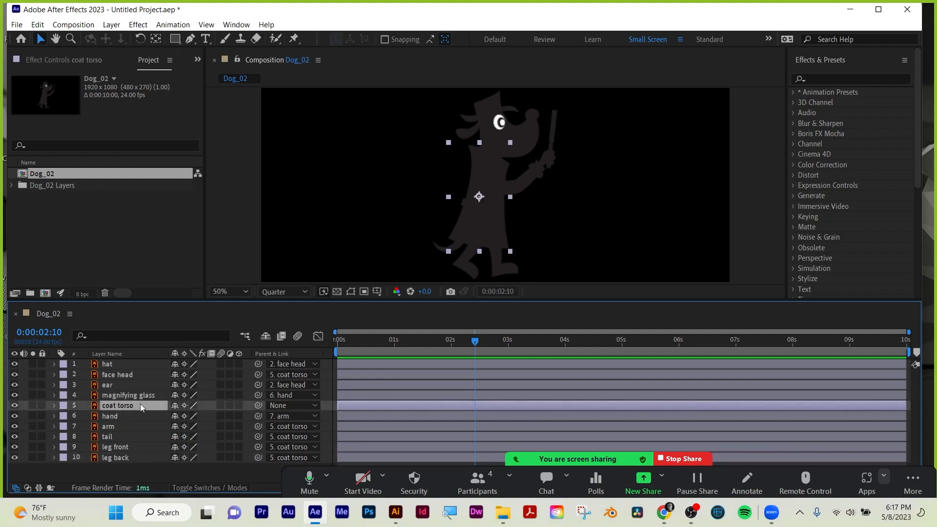
{"action": "key", "text": "p"}
{"action": "left_click_drag", "start_coordinate": [200, 415], "coordinate": [143, 415]}
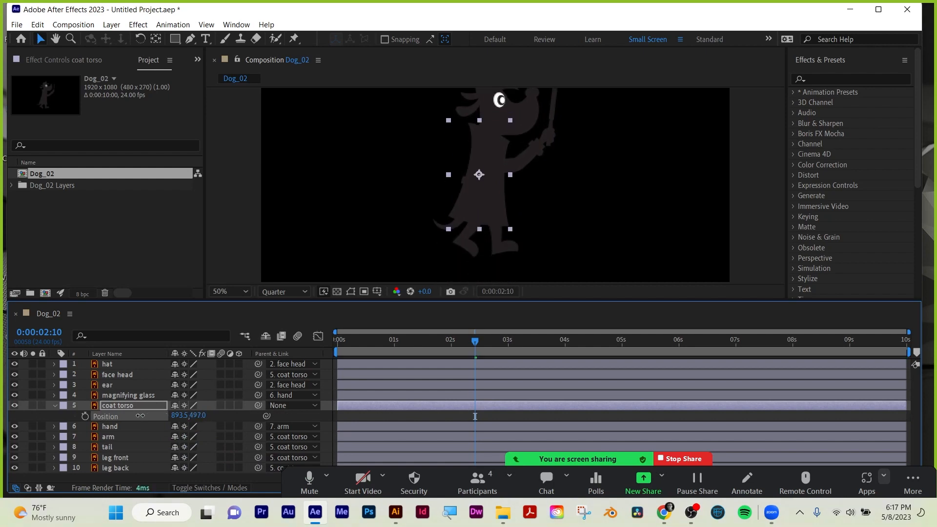
{"action": "key", "text": "ctrl+z"}
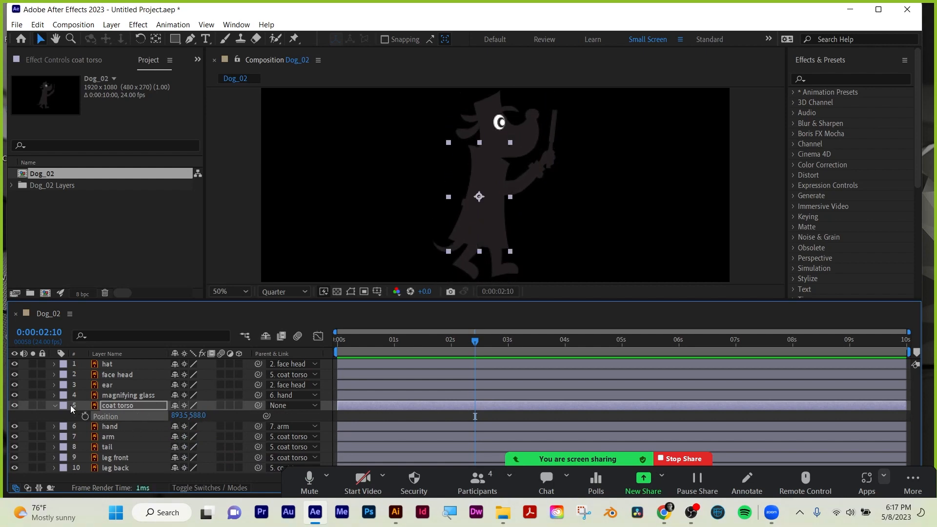
Solo the face head layer, move its anchor point to the base of the neck, and turn the solo off.
{"action": "left_click", "coordinate": [55, 405]}
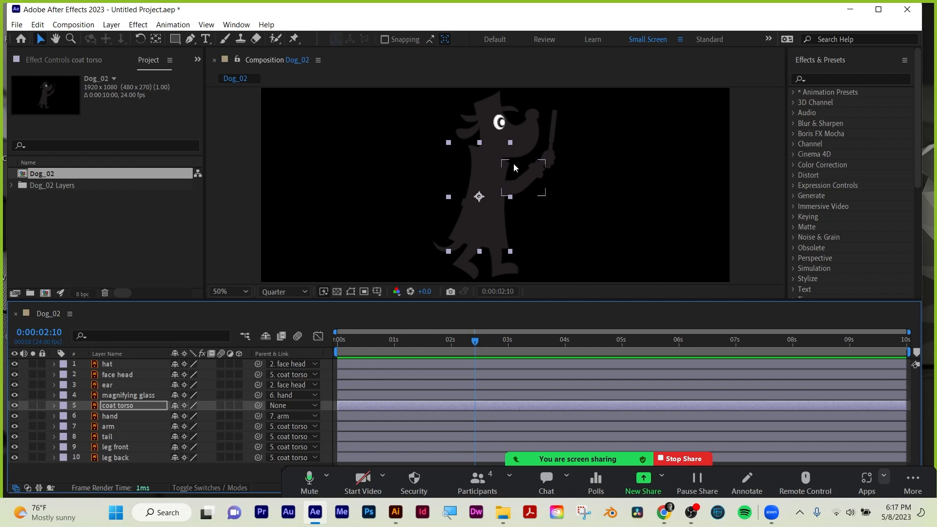
{"action": "left_click", "coordinate": [516, 137]}
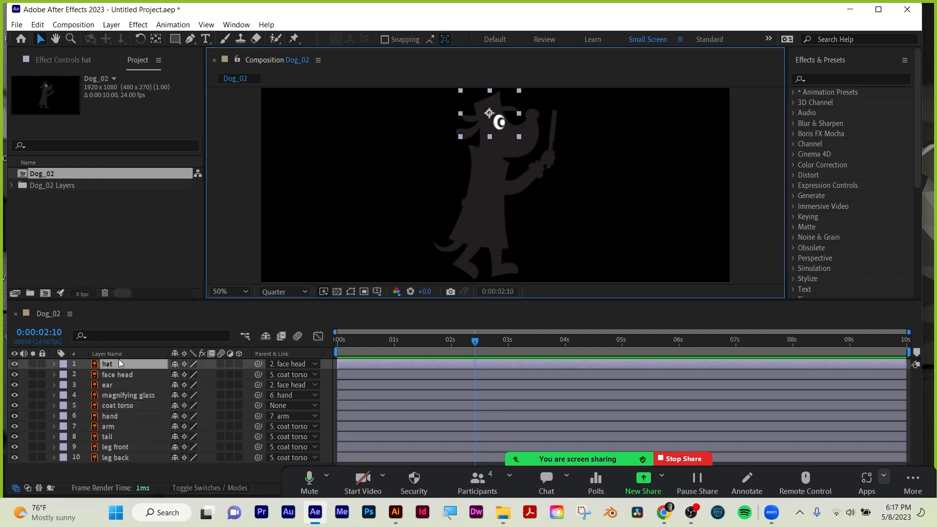
{"action": "left_click", "coordinate": [510, 150]}
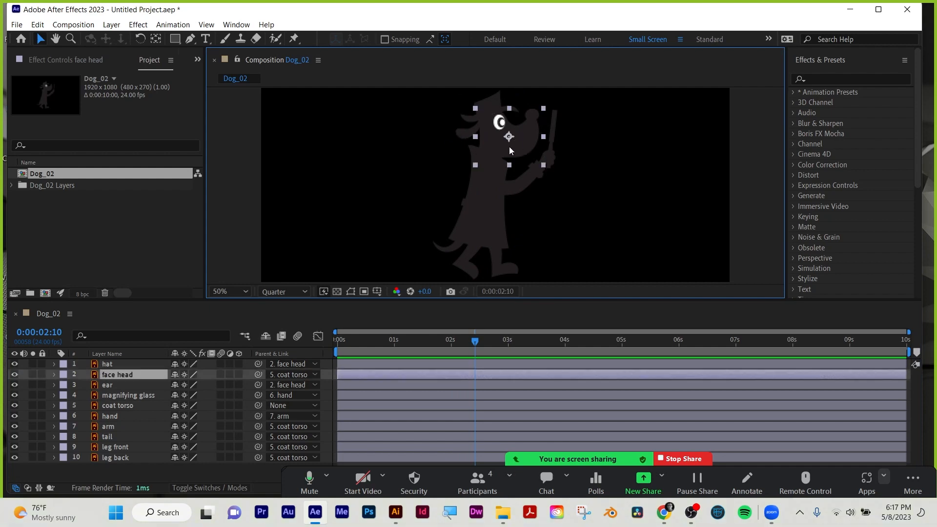
{"action": "left_click", "coordinate": [32, 376]}
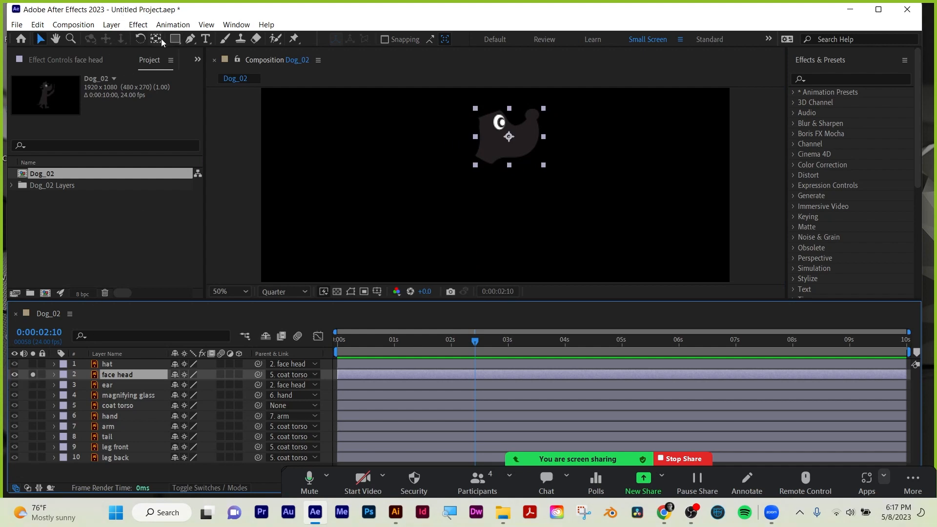
{"action": "key", "text": "z"}
{"action": "left_click", "coordinate": [494, 154]}
{"action": "left_click", "coordinate": [495, 154]}
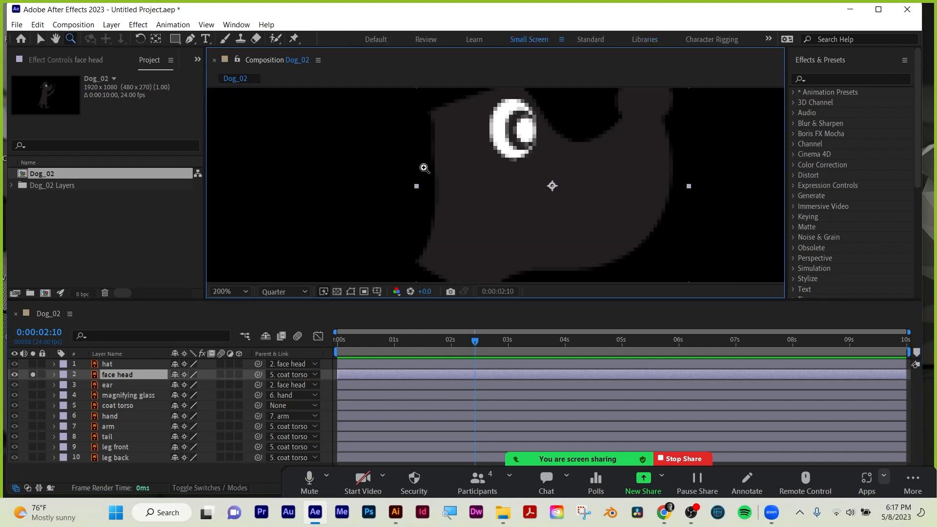
{"action": "key", "text": "h"}
{"action": "left_click_drag", "start_coordinate": [578, 225], "coordinate": [568, 189]}
{"action": "key", "text": "z"}
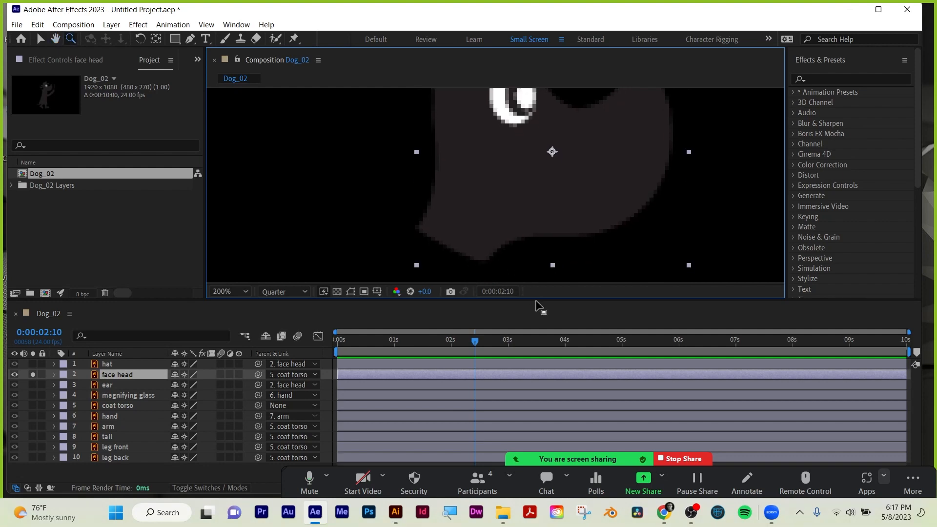
{"action": "left_click_drag", "start_coordinate": [540, 303], "coordinate": [537, 378]}
{"action": "key", "text": "y"}
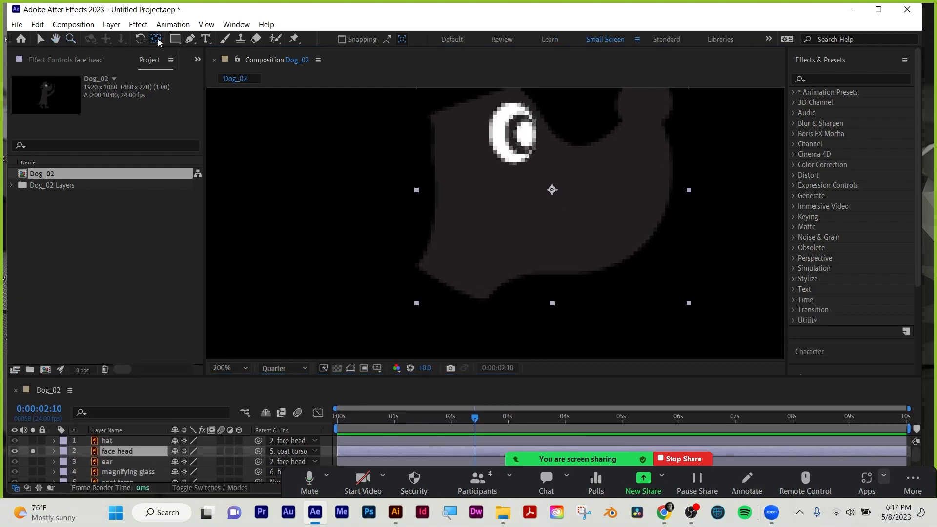
{"action": "left_click_drag", "start_coordinate": [551, 207], "coordinate": [448, 283]}
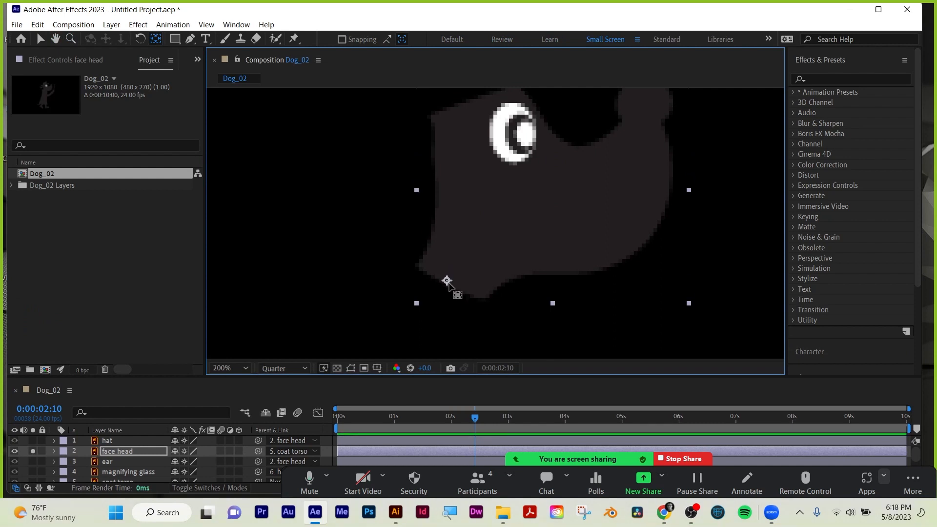
{"action": "left_click", "coordinate": [32, 451]}
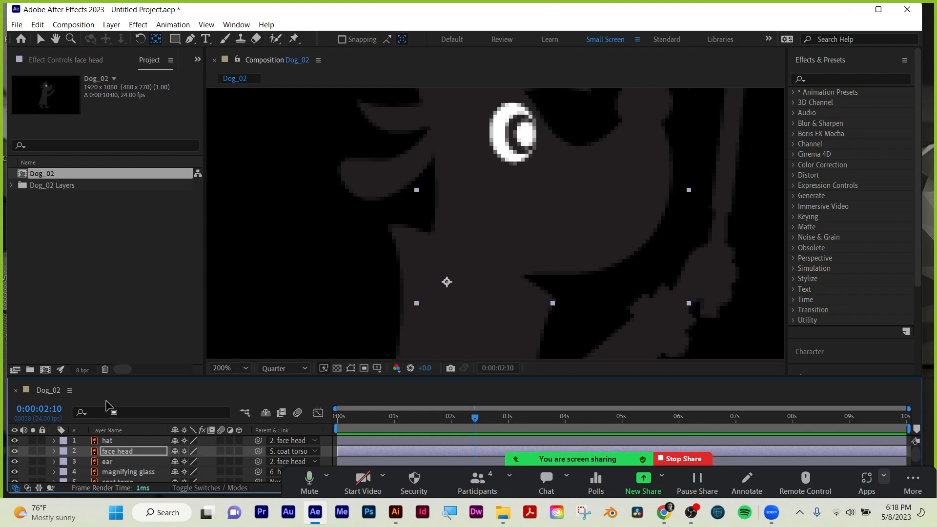
Move the ear layer's anchor point to the ear's upper tip where it attaches to the head, soloing it meanwhile.
{"action": "left_click", "coordinate": [105, 461]}
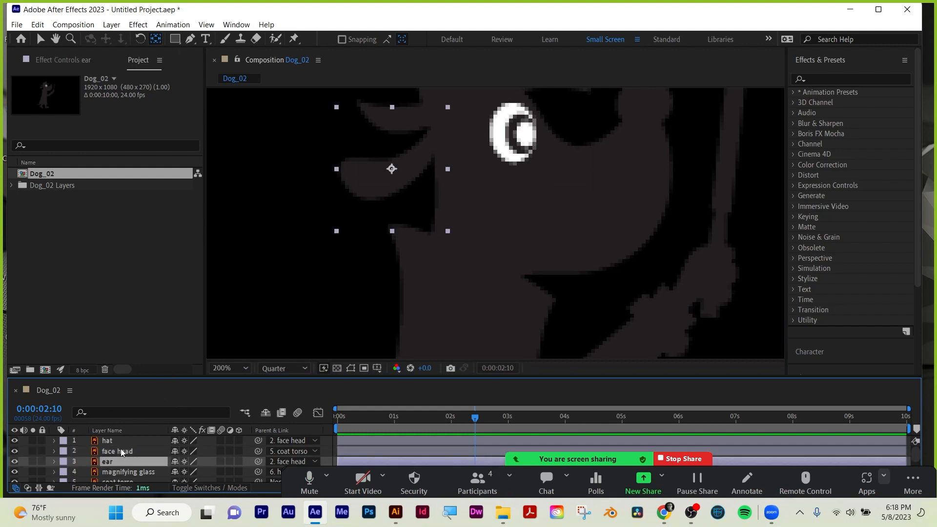
{"action": "left_click", "coordinate": [32, 461]}
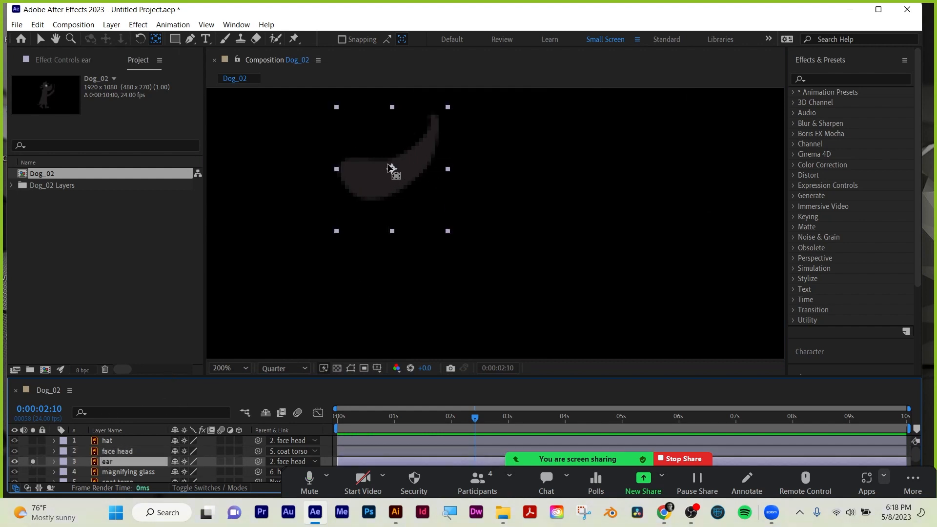
{"action": "left_click_drag", "start_coordinate": [392, 169], "coordinate": [434, 120]}
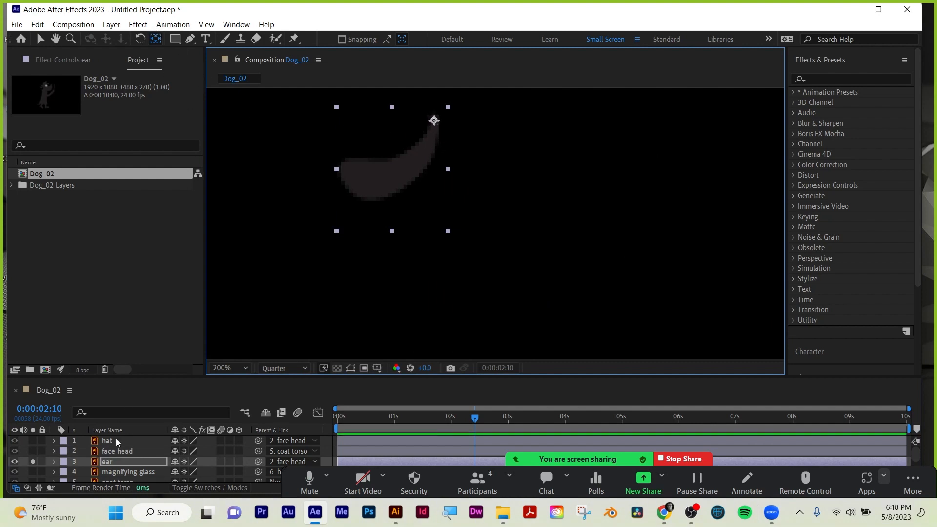
{"action": "left_click", "coordinate": [32, 461]}
Place the magnifying glass's anchor point where the hand grips it, and the coat torso's anchor point near the coat's bottom centre.
{"action": "left_click", "coordinate": [122, 472]}
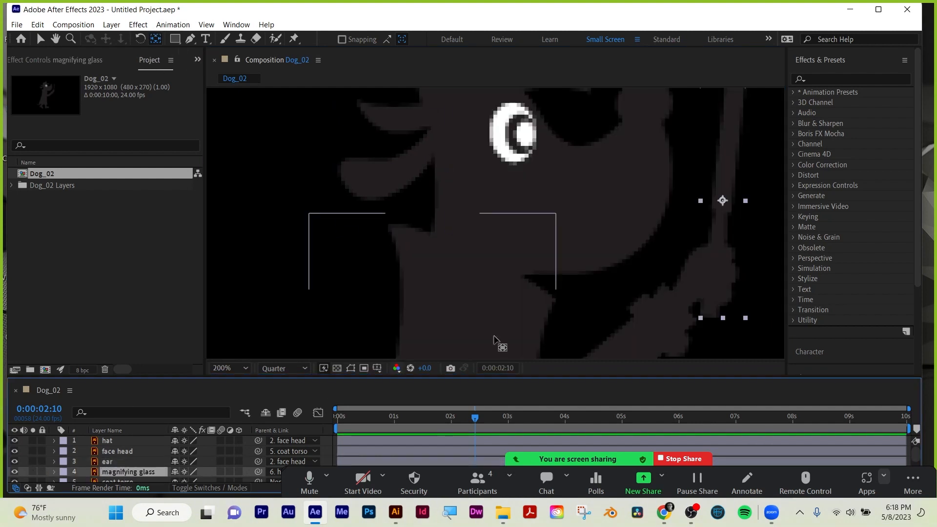
{"action": "left_click_drag", "start_coordinate": [722, 201], "coordinate": [717, 254]}
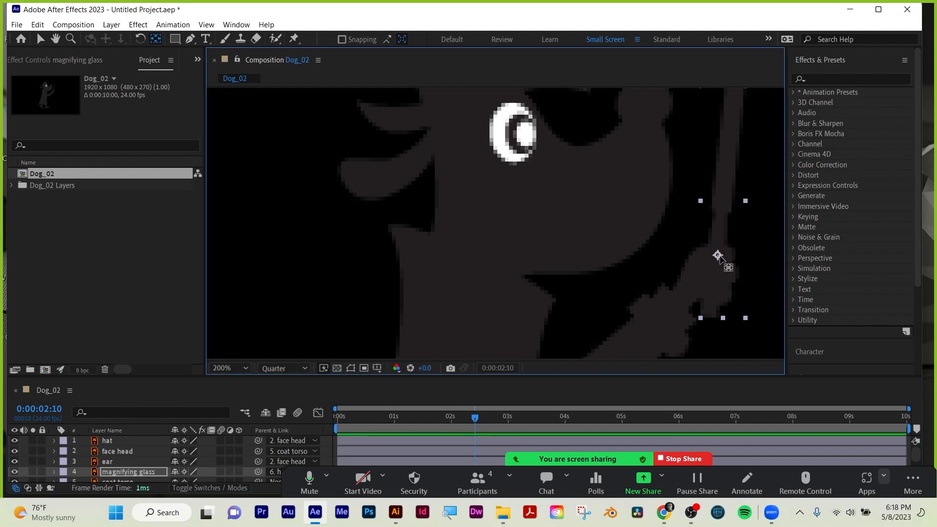
{"action": "scroll", "coordinate": [130, 460], "scroll_direction": "down", "scroll_amount": 2}
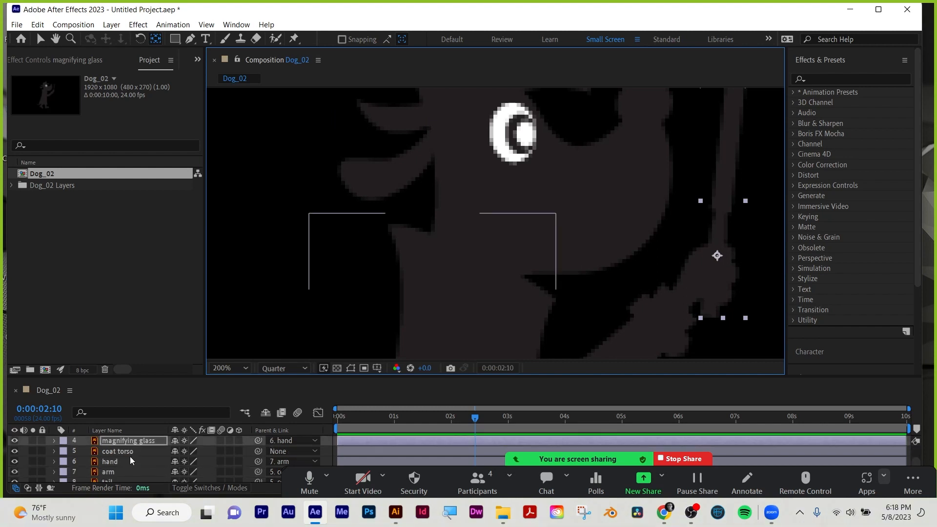
{"action": "left_click", "coordinate": [112, 452]}
{"action": "scroll", "coordinate": [502, 257], "scroll_direction": "down", "scroll_amount": 6}
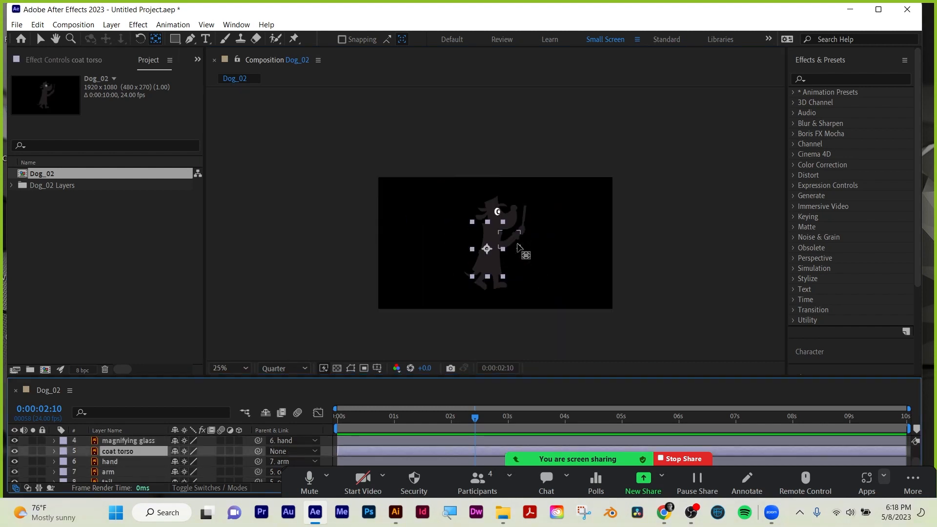
{"action": "left_click_drag", "start_coordinate": [487, 250], "coordinate": [490, 273]}
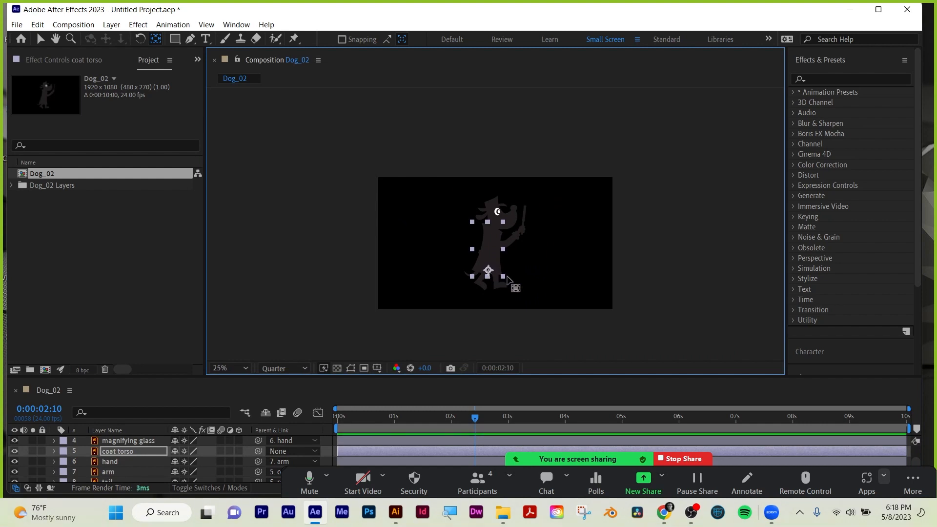
Isolate the hand layer, move its anchor point to the wrist, and show all layers again.
{"action": "left_click", "coordinate": [110, 462]}
{"action": "scroll", "coordinate": [550, 244], "scroll_direction": "up", "scroll_amount": 5}
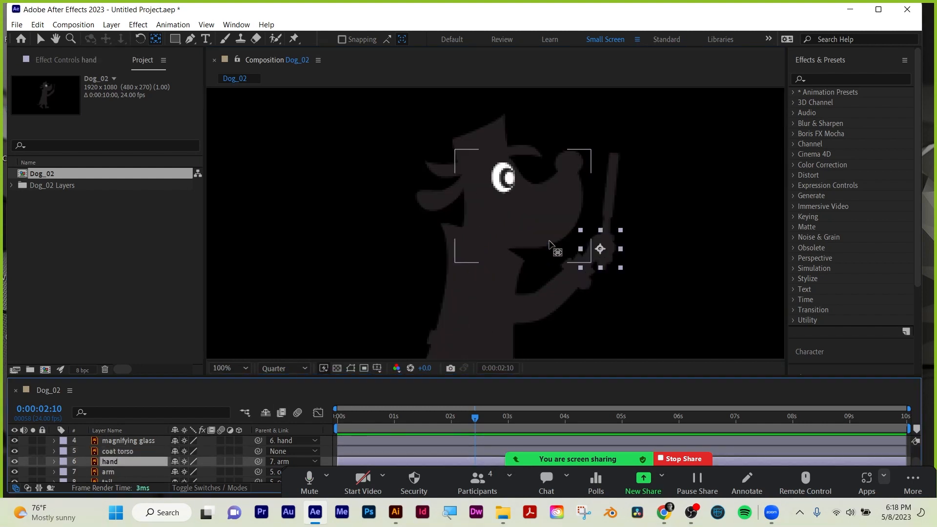
{"action": "left_click_drag", "start_coordinate": [587, 255], "coordinate": [467, 204]}
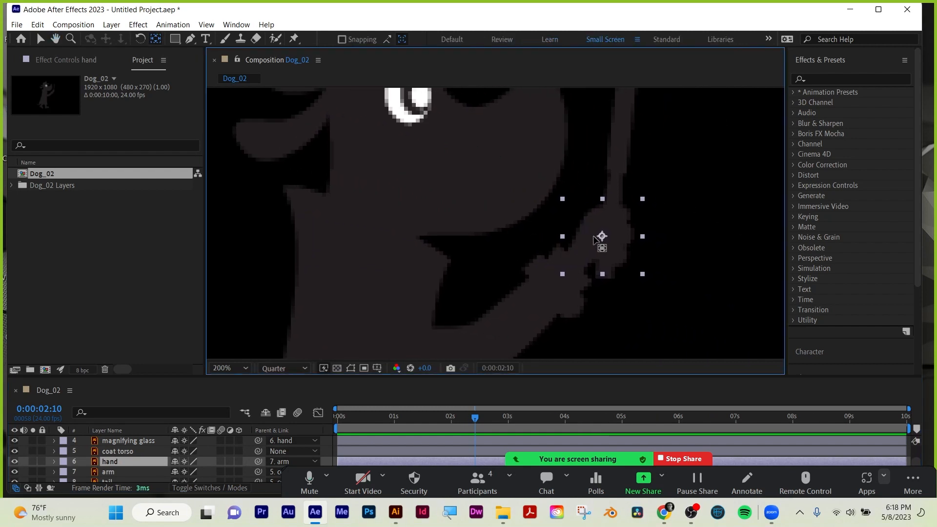
{"action": "left_click", "coordinate": [33, 461]}
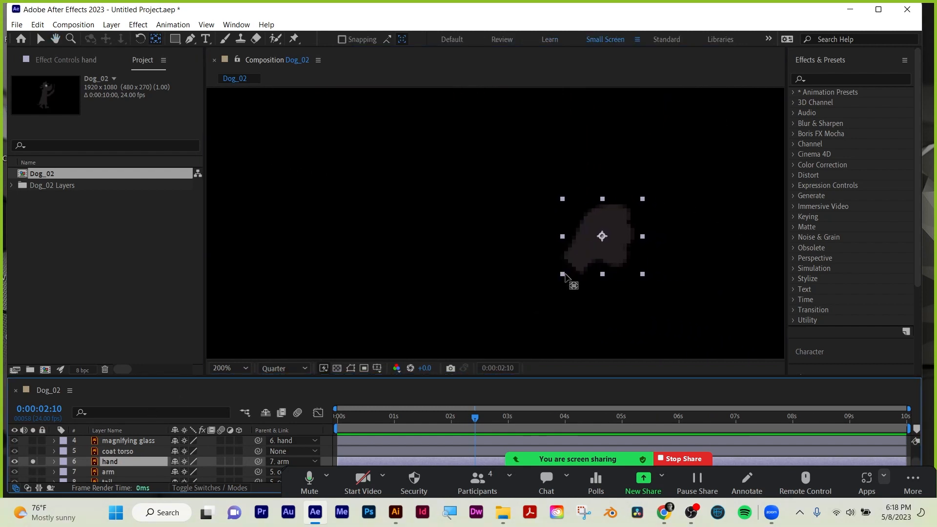
{"action": "left_click_drag", "start_coordinate": [602, 236], "coordinate": [573, 262]}
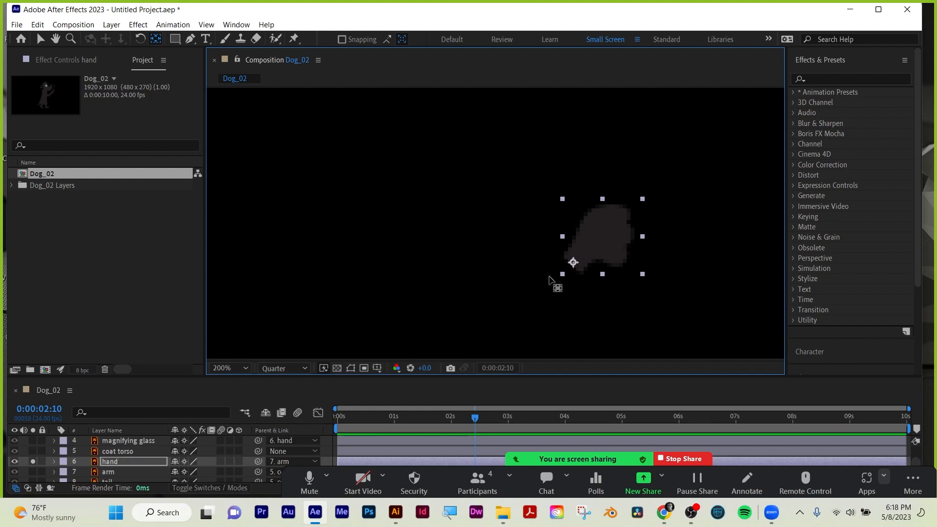
{"action": "left_click", "coordinate": [33, 461]}
Isolate the arm layer, move its anchor point to the shoulder end, and show all layers again.
{"action": "left_click", "coordinate": [32, 471]}
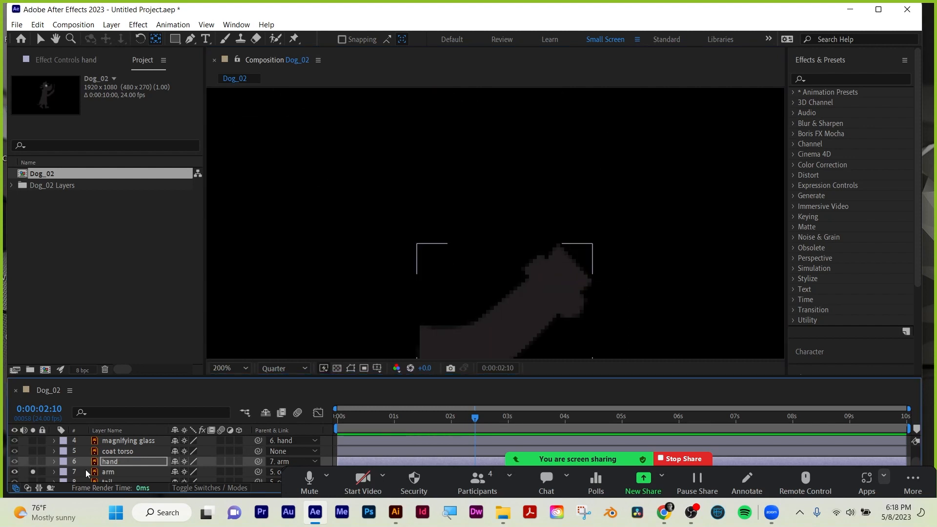
{"action": "left_click", "coordinate": [107, 471]}
{"action": "key", "text": "comma"}
{"action": "left_click_drag", "start_coordinate": [500, 268], "coordinate": [460, 292]}
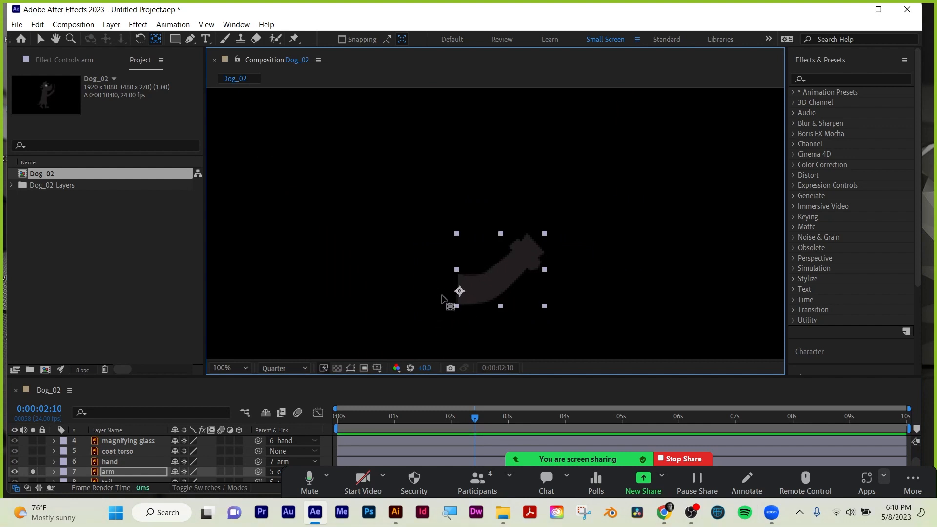
{"action": "left_click", "coordinate": [34, 471]}
Isolate the tail layer, move its anchor point to the tail's base at the coat, and show all layers again.
{"action": "scroll", "coordinate": [100, 455], "scroll_direction": "down", "scroll_amount": 1}
{"action": "left_click", "coordinate": [113, 457]}
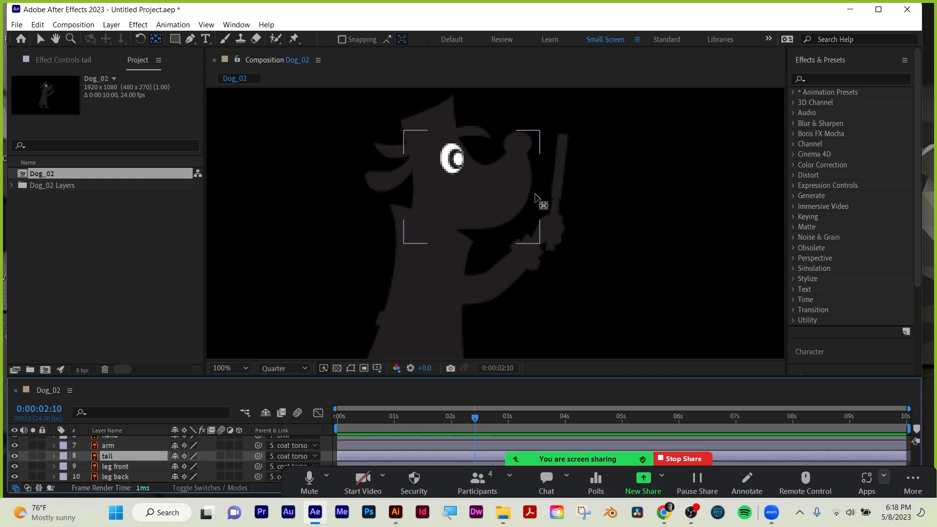
{"action": "scroll", "coordinate": [454, 271], "scroll_direction": "up", "scroll_amount": 2}
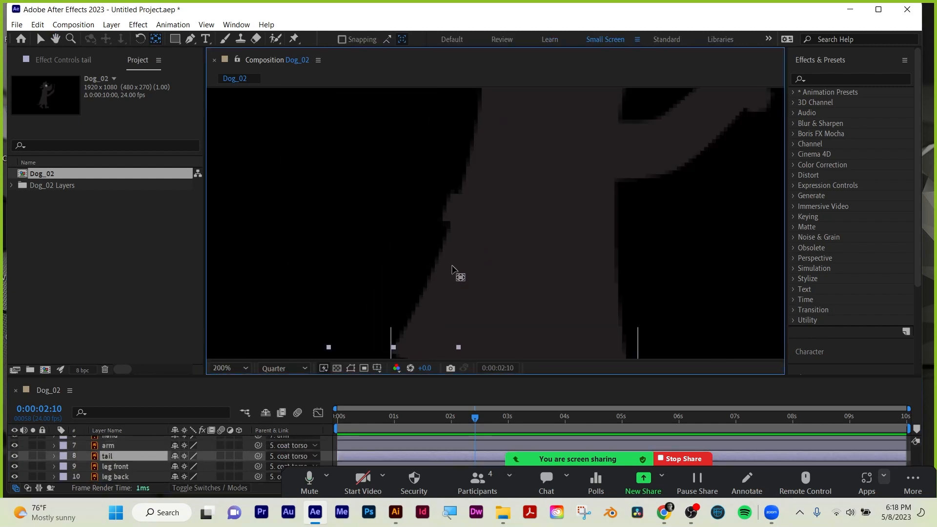
{"action": "left_click_drag", "start_coordinate": [452, 266], "coordinate": [564, 178]}
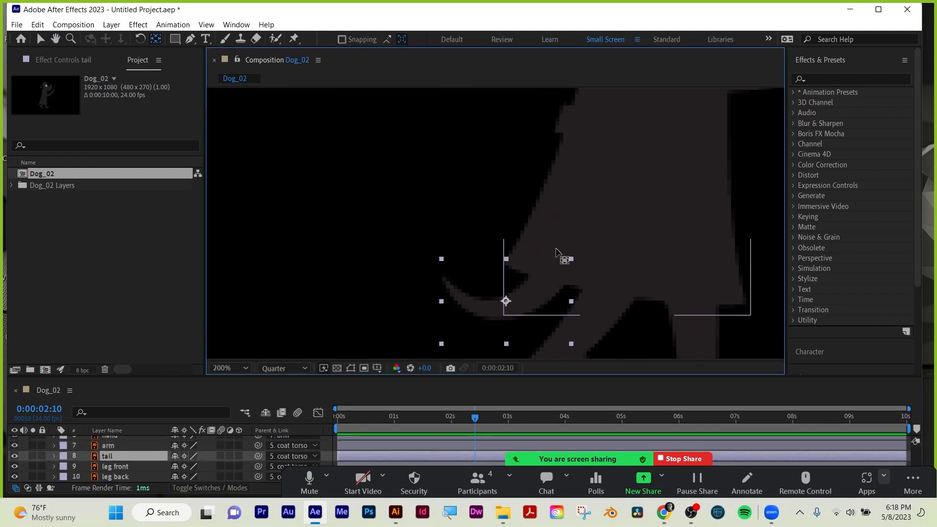
{"action": "left_click", "coordinate": [32, 455]}
{"action": "left_click_drag", "start_coordinate": [506, 300], "coordinate": [553, 274]}
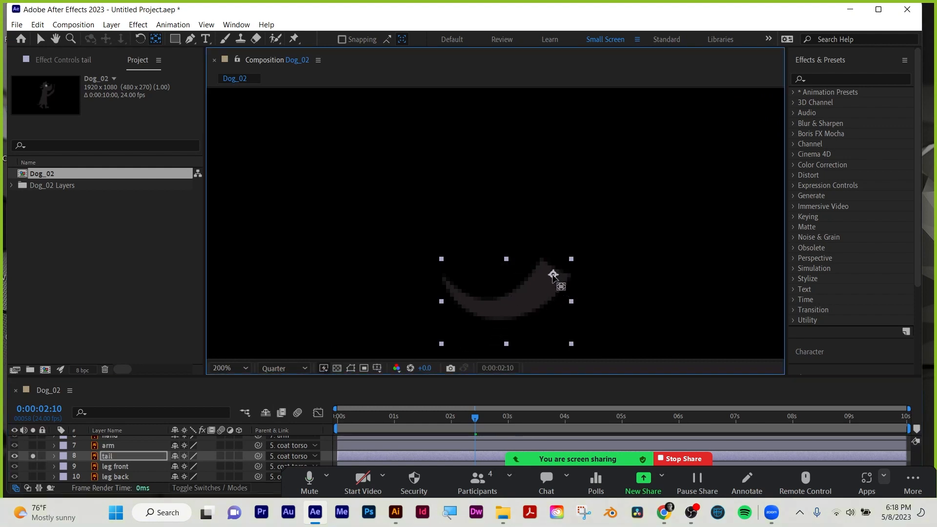
{"action": "left_click", "coordinate": [32, 456]}
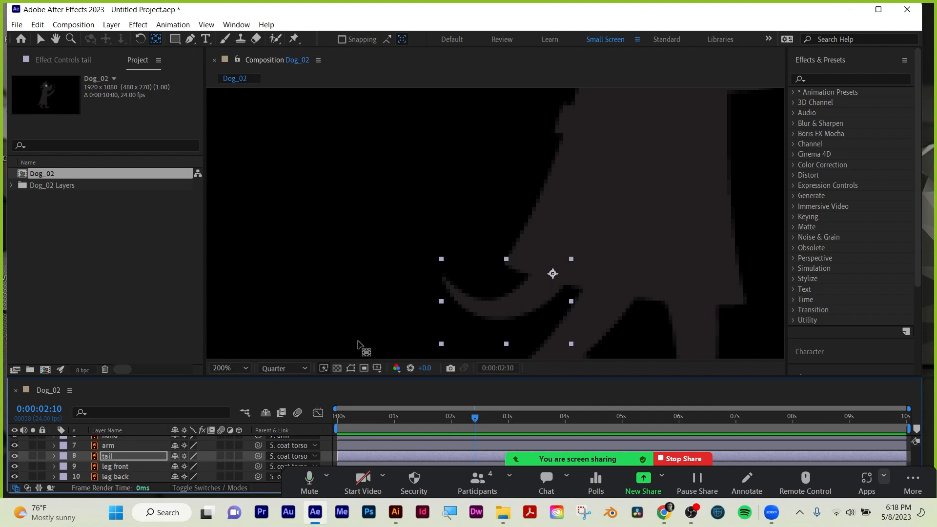
Isolate the leg front layer, move its anchor point to the top of the leg, and show all layers again.
{"action": "left_click_drag", "start_coordinate": [637, 257], "coordinate": [568, 133]}
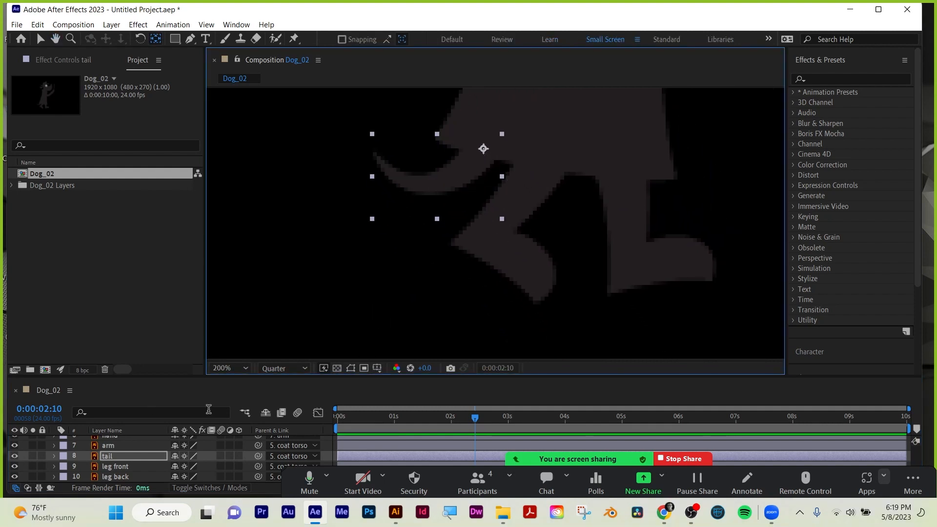
{"action": "left_click", "coordinate": [122, 463]}
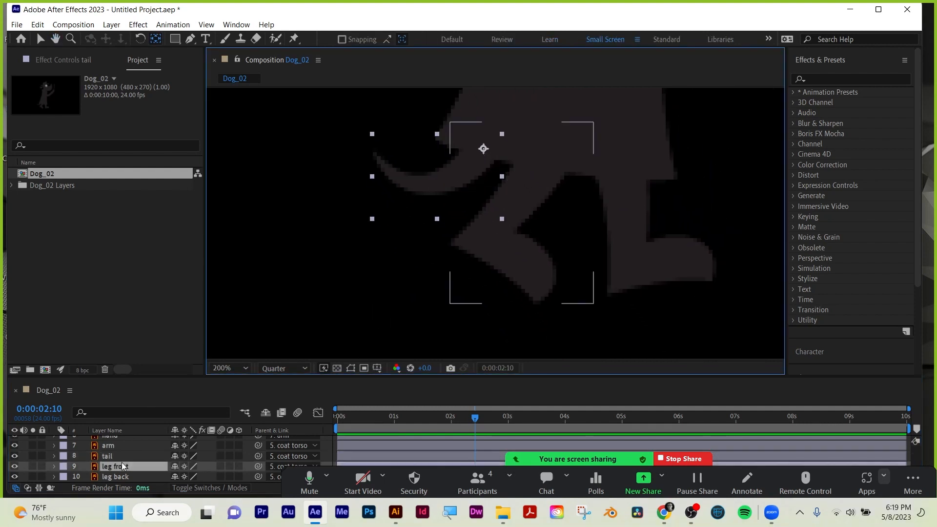
{"action": "left_click", "coordinate": [33, 466]}
{"action": "left_click_drag", "start_coordinate": [521, 213], "coordinate": [550, 132]}
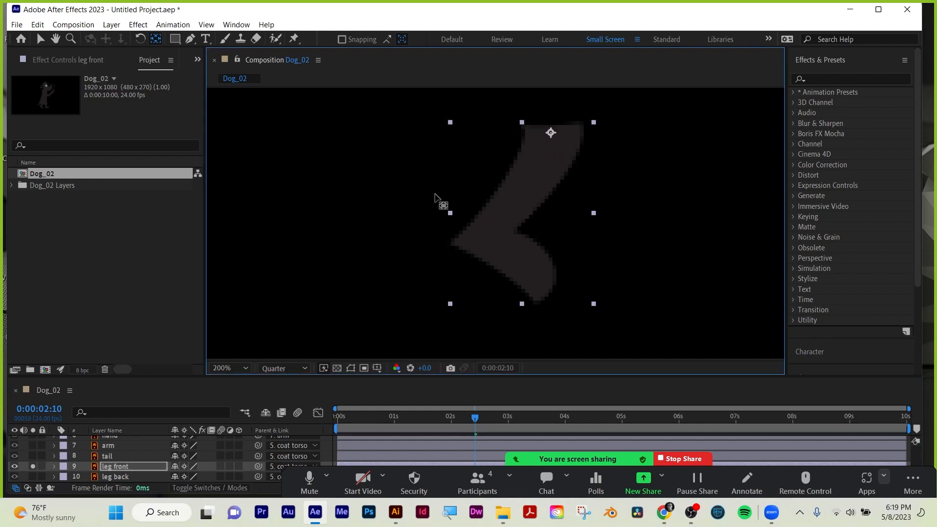
{"action": "left_click", "coordinate": [33, 466]}
Isolate the leg back layer, move its anchor point to the upper end of the leg, and show the whole dog again.
{"action": "left_click", "coordinate": [32, 477]}
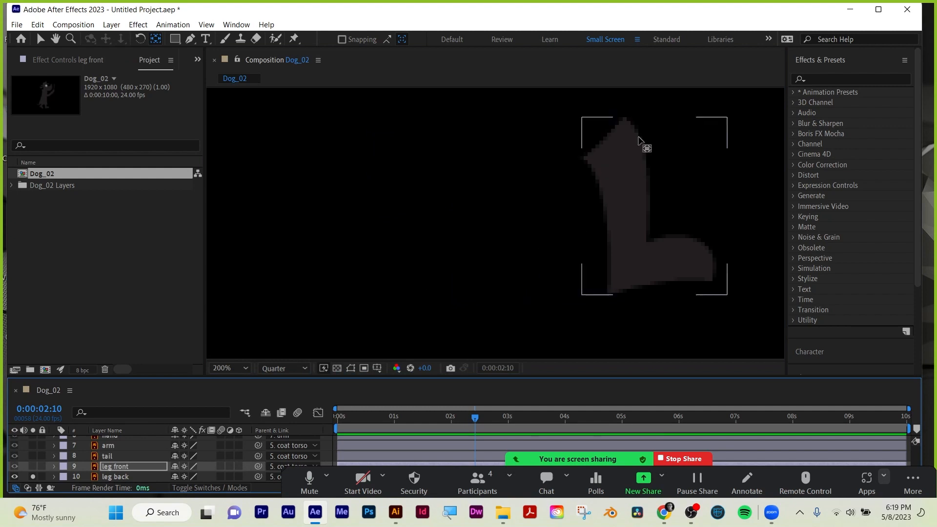
{"action": "left_click", "coordinate": [596, 205]}
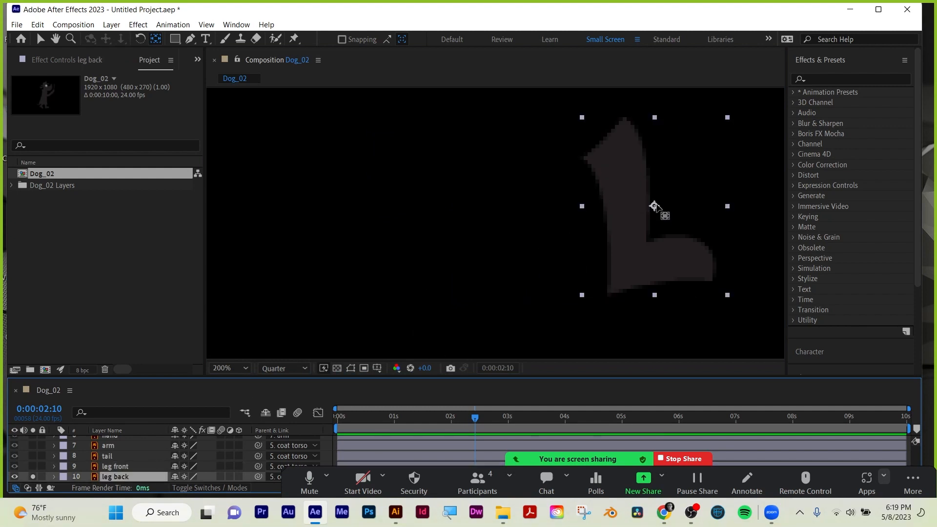
{"action": "left_click_drag", "start_coordinate": [654, 205], "coordinate": [608, 140]}
{"action": "left_click", "coordinate": [33, 477]}
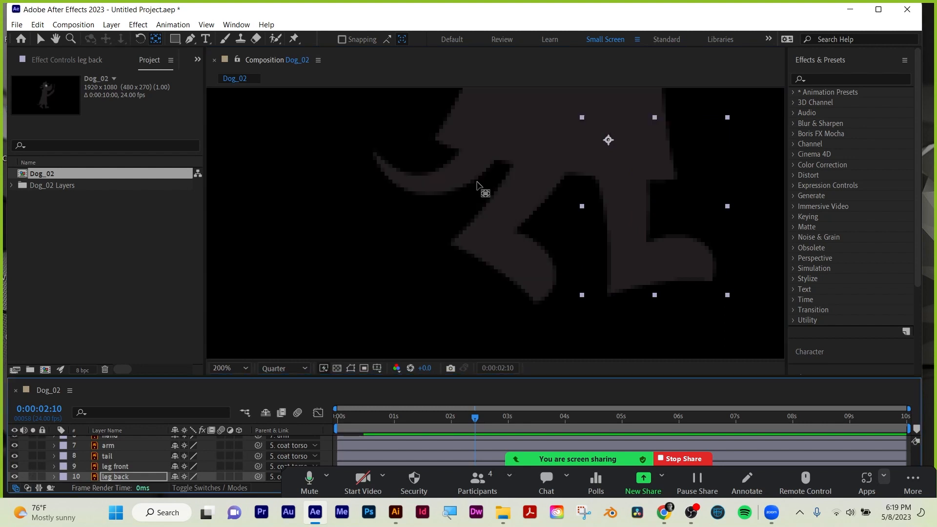
{"action": "scroll", "coordinate": [507, 184], "scroll_direction": "down", "scroll_amount": 2}
{"action": "scroll", "coordinate": [573, 220], "scroll_direction": "down", "scroll_amount": 2}
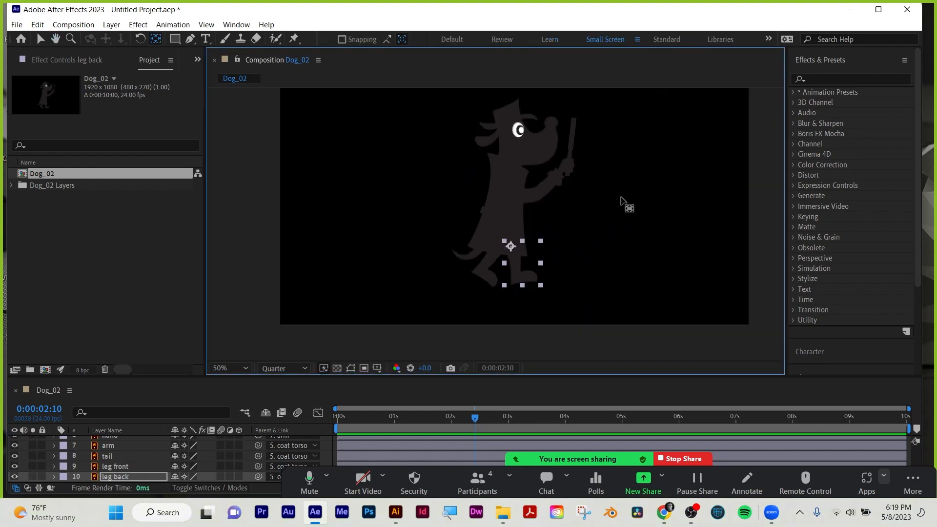
Switch to the Selection tool, deselect the leg and enlarge the timeline to show all ten layers.
{"action": "left_click", "coordinate": [40, 39]}
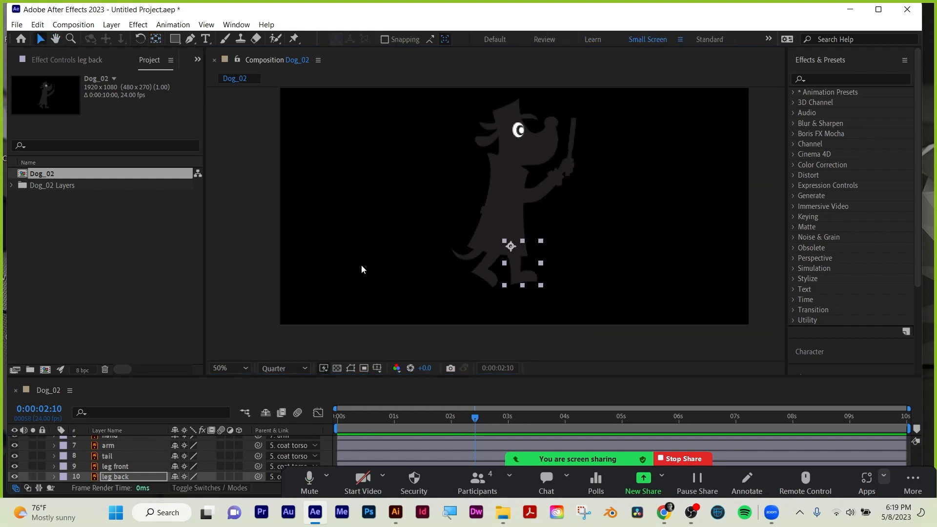
{"action": "left_click", "coordinate": [357, 328]}
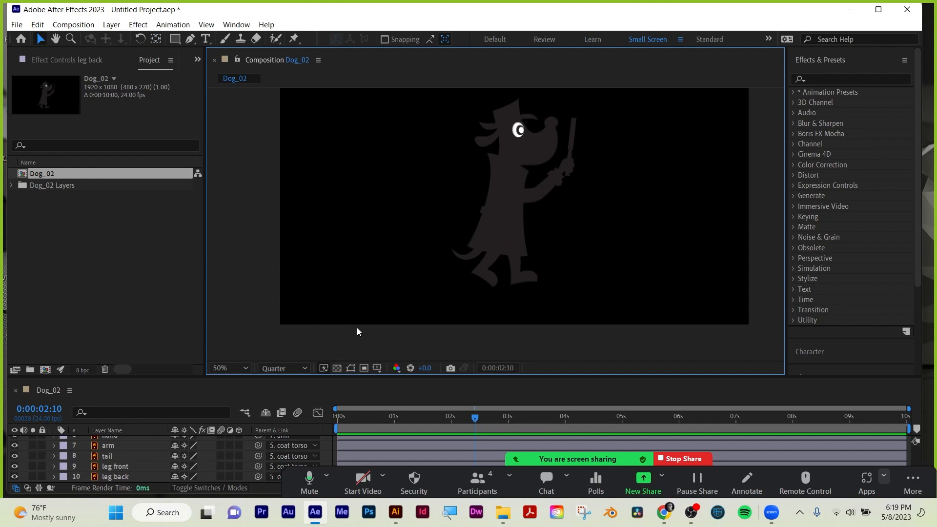
{"action": "left_click_drag", "start_coordinate": [306, 377], "coordinate": [306, 307]}
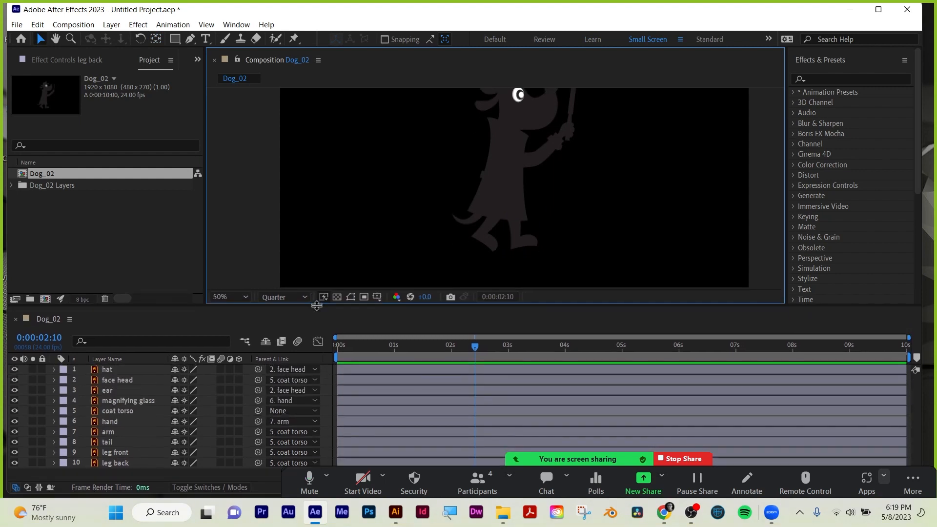
Try moving the coat torso layer through its Position value, and undo the move.
{"action": "left_click", "coordinate": [116, 411]}
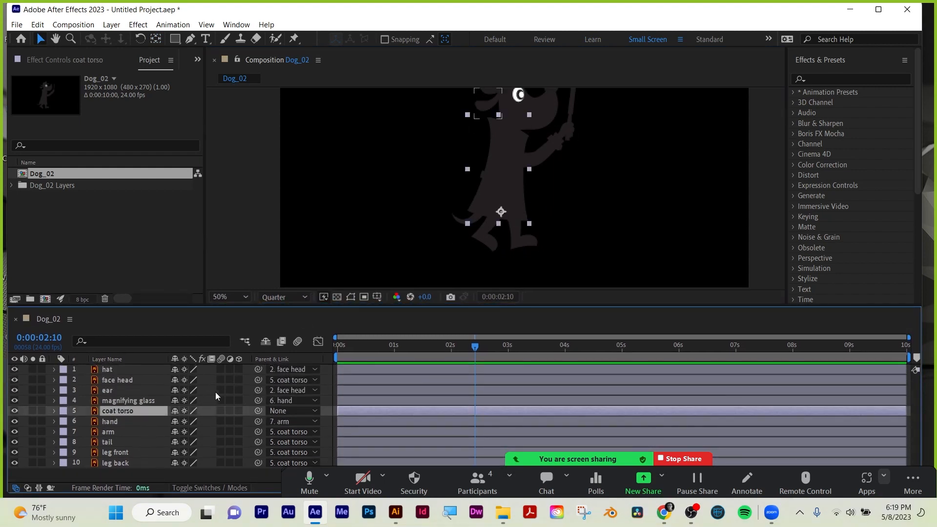
{"action": "key", "text": "p"}
{"action": "left_click_drag", "start_coordinate": [179, 421], "coordinate": [476, 411]}
{"action": "key", "text": "ctrl+z"}
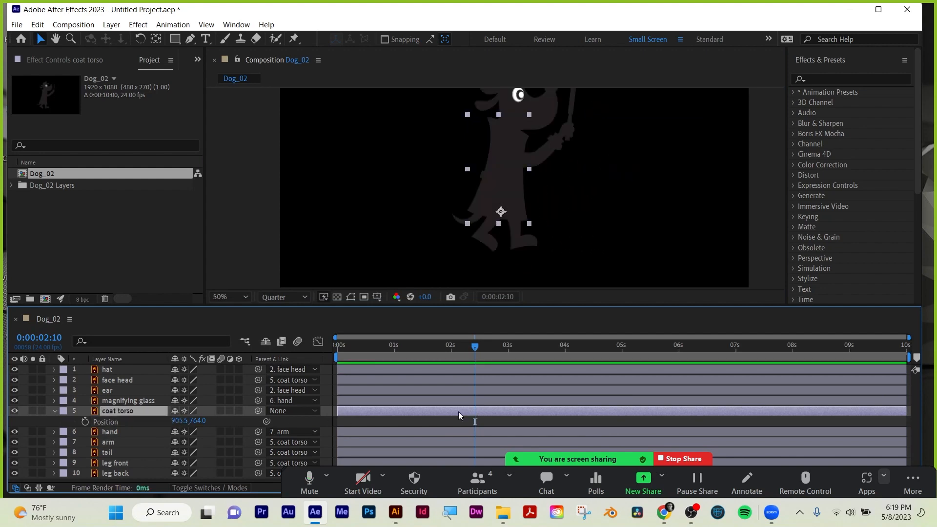
Return the playhead to 0:00:00:00 and give the composition view more height.
{"action": "left_click", "coordinate": [112, 433]}
{"action": "left_click_drag", "start_coordinate": [474, 351], "coordinate": [319, 349]}
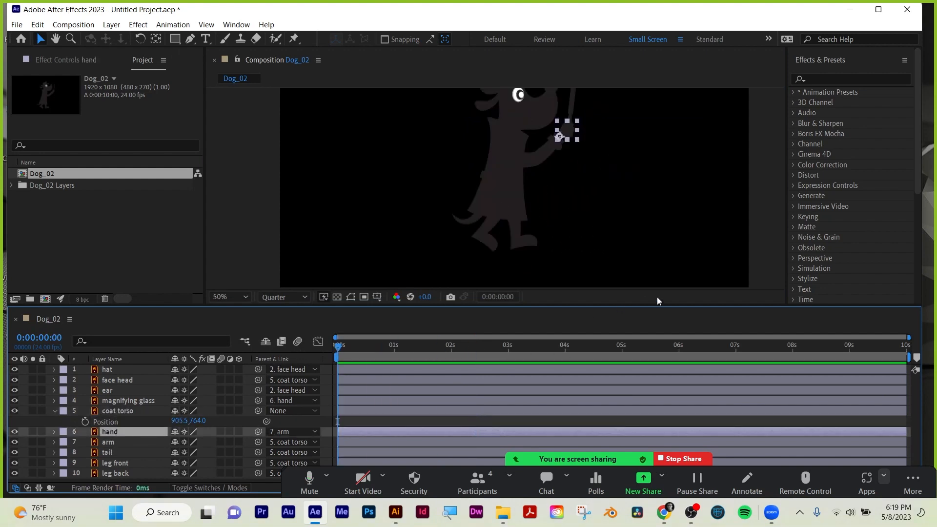
{"action": "left_click_drag", "start_coordinate": [663, 306], "coordinate": [662, 351]}
Collapse the coat torso's Position property, isolate the leg back layer to check its anchor point, and show all layers again.
{"action": "left_click", "coordinate": [490, 261]}
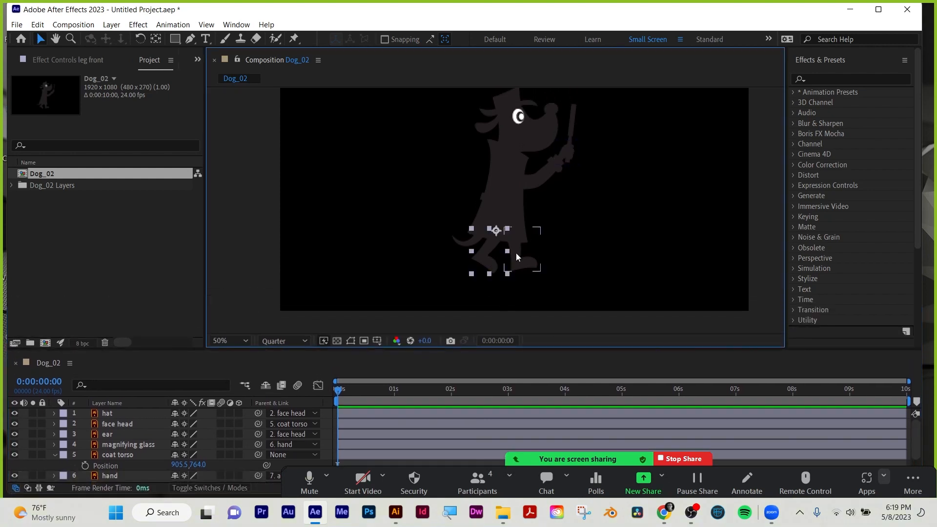
{"action": "left_click", "coordinate": [516, 253]}
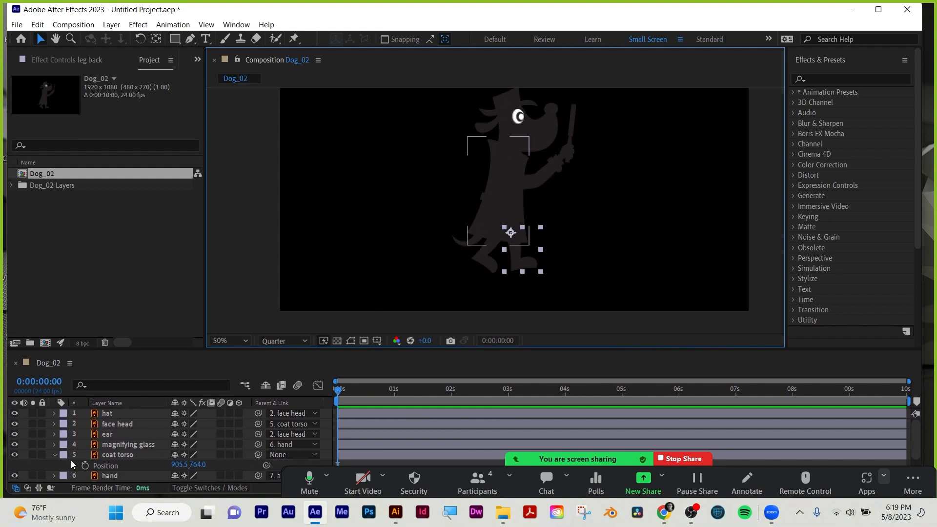
{"action": "scroll", "coordinate": [122, 435], "scroll_direction": "down", "scroll_amount": 2}
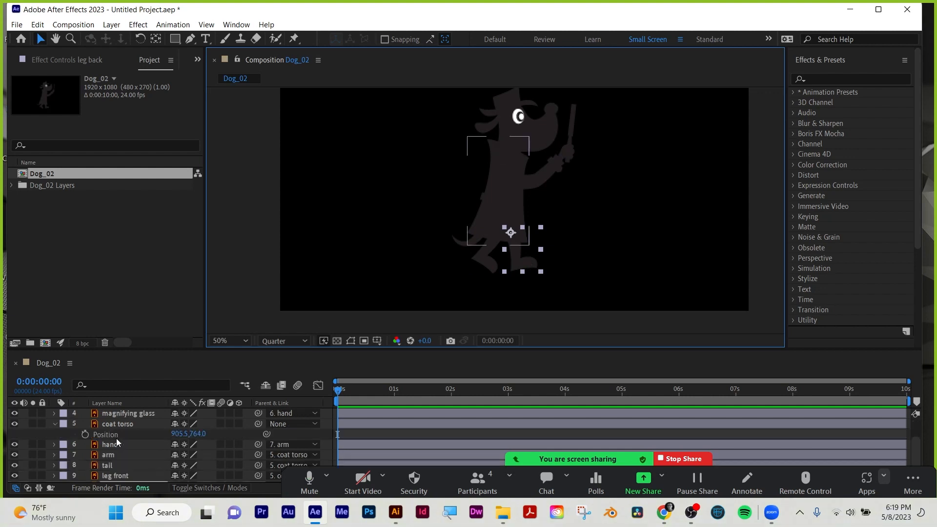
{"action": "left_click", "coordinate": [55, 424]}
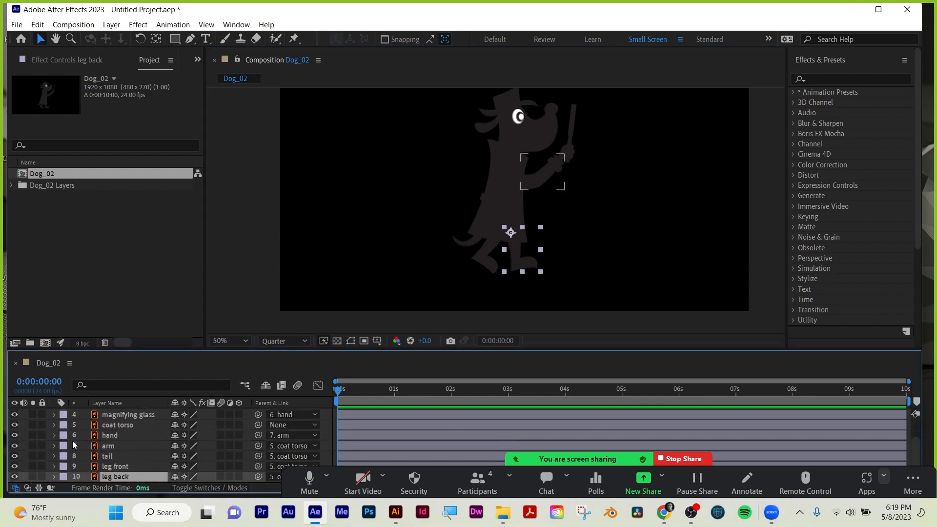
{"action": "left_click", "coordinate": [32, 476]}
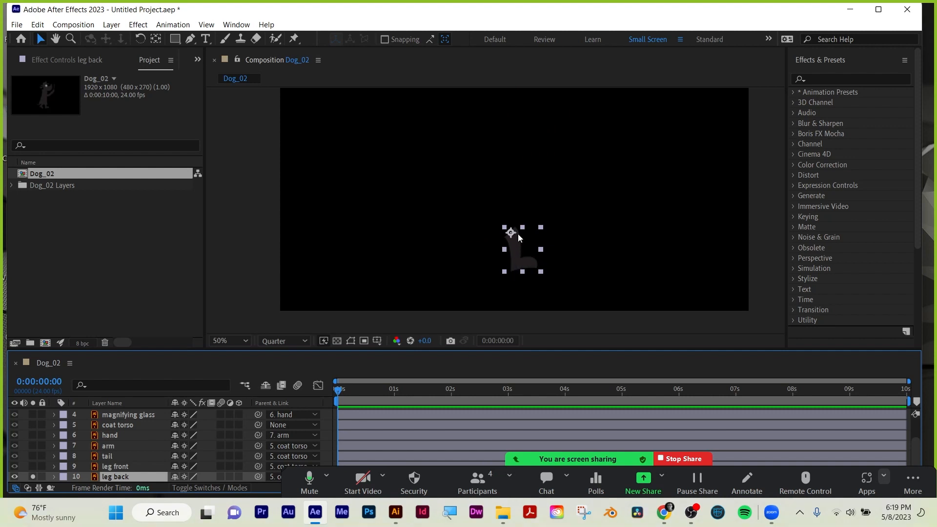
{"action": "left_click", "coordinate": [33, 476]}
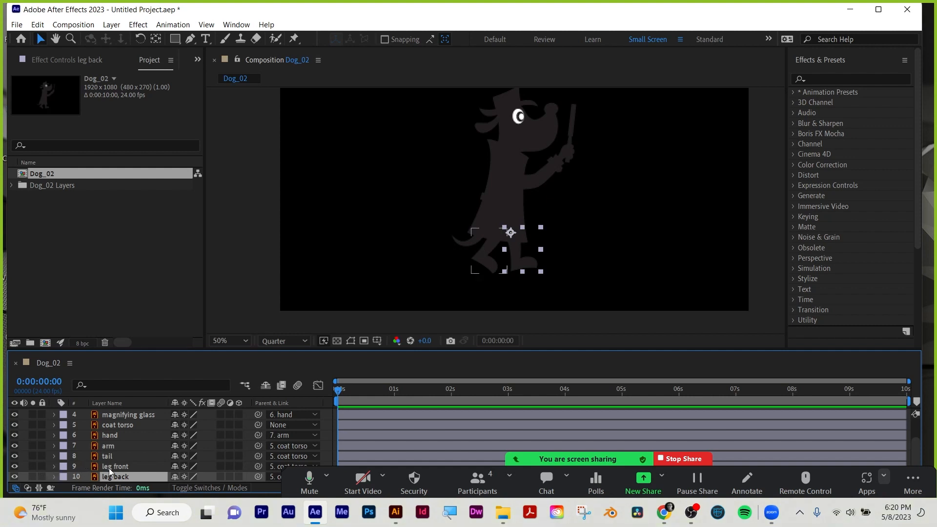
Select the leg front and leg back layers together and reveal their Rotation properties.
{"action": "left_click_drag", "start_coordinate": [242, 349], "coordinate": [242, 311]}
{"action": "left_click", "coordinate": [115, 457], "text": "shift"}
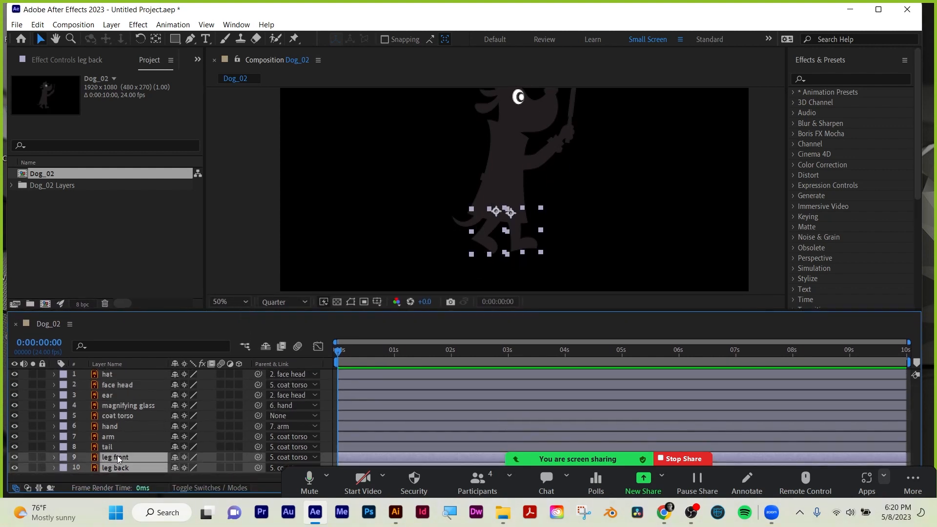
{"action": "key", "text": "r"}
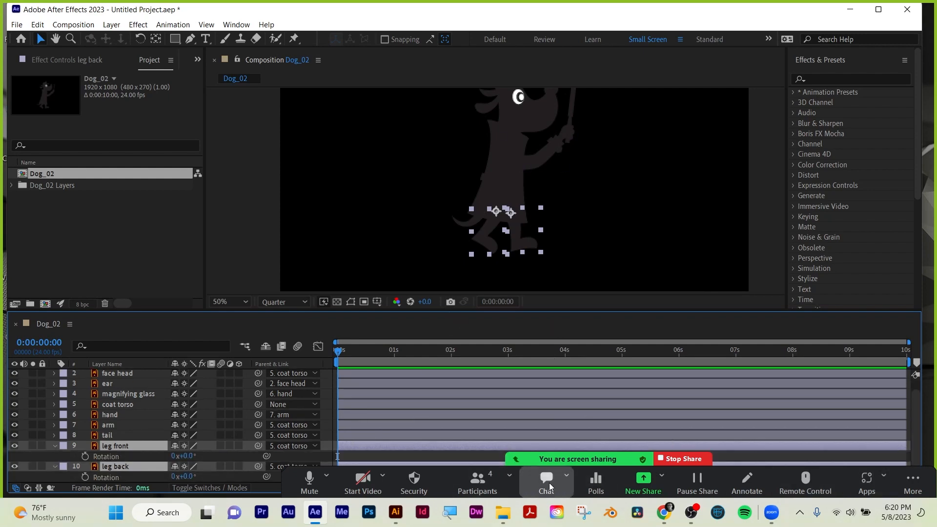
Hide the floating meeting controls and set starting Rotation keyframes on both leg layers at 0:00:00:00.
{"action": "left_click", "coordinate": [903, 485]}
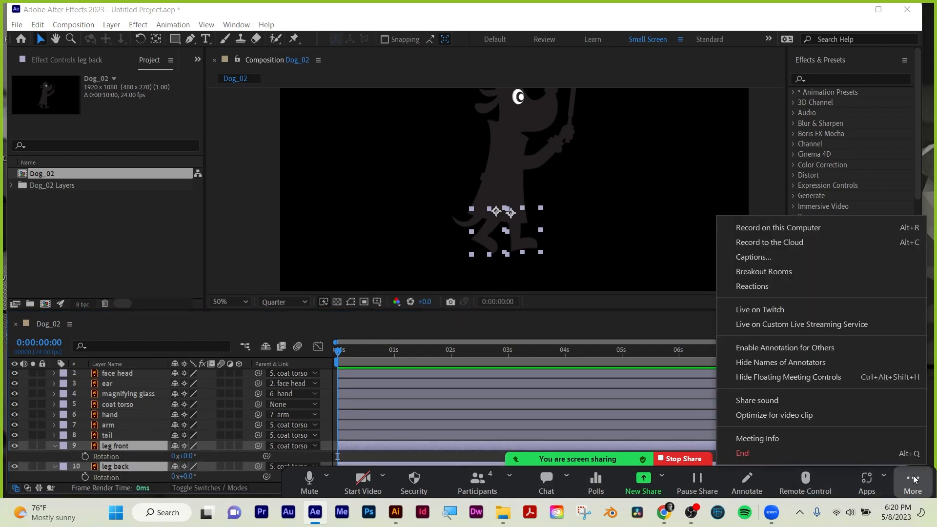
{"action": "left_click", "coordinate": [846, 376]}
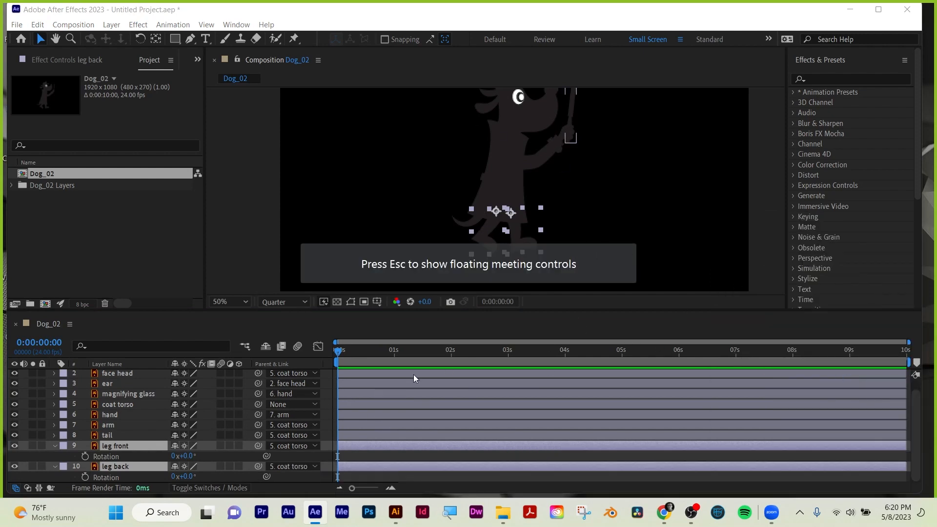
{"action": "left_click", "coordinate": [516, 236]}
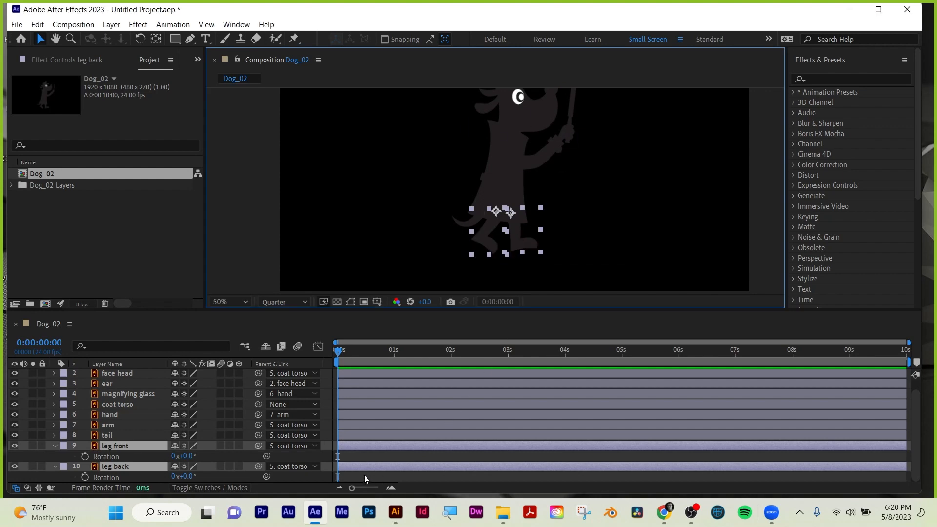
{"action": "left_click", "coordinate": [84, 457]}
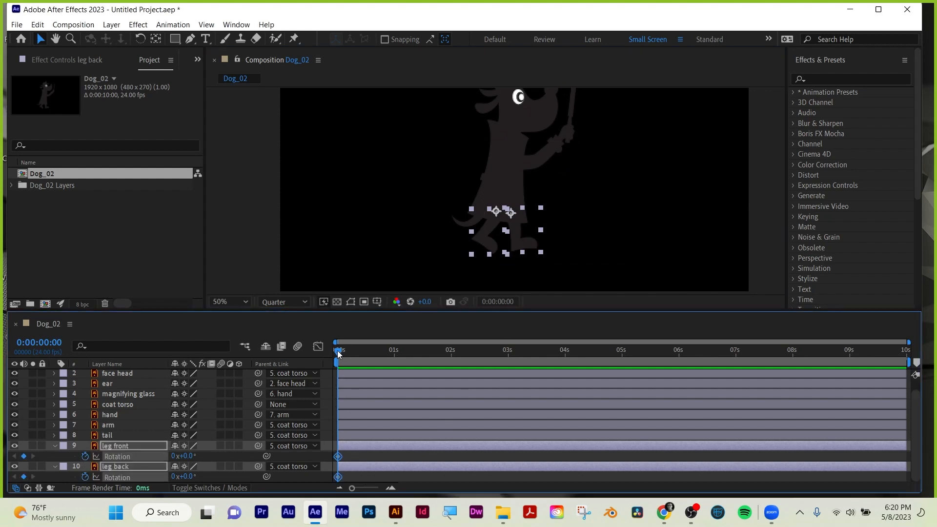
At 0:00:00:06, set the Rotation of leg front to -63° and of leg back to 60°.
{"action": "left_click_drag", "start_coordinate": [338, 351], "coordinate": [345, 351]}
{"action": "left_click_drag", "start_coordinate": [348, 352], "coordinate": [350, 352]}
{"action": "left_click", "coordinate": [623, 246]}
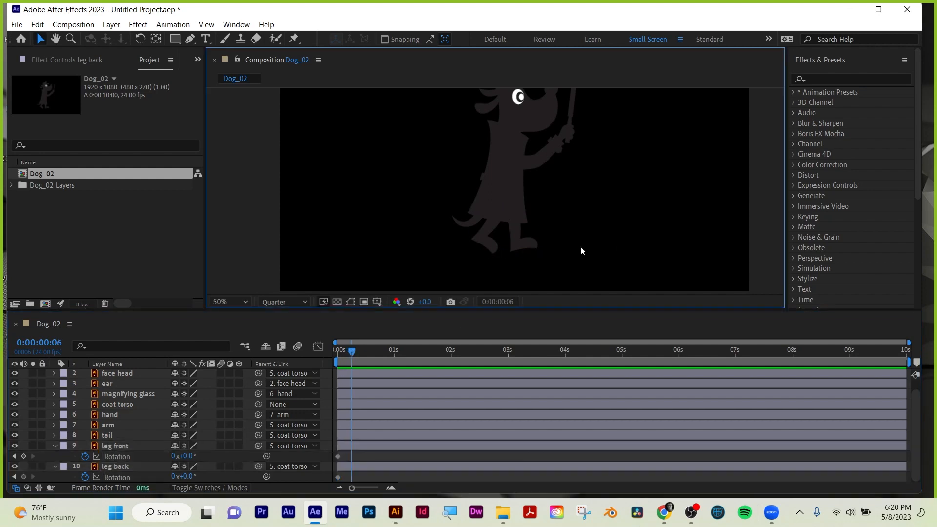
{"action": "left_click", "coordinate": [526, 242]}
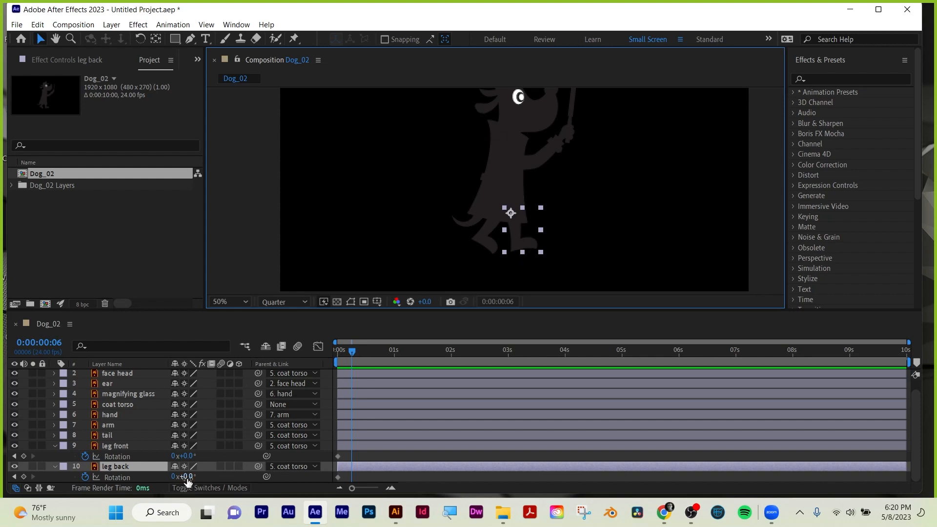
{"action": "mouse_move", "coordinate": [187, 477]}
{"action": "left_mouse_down"}
{"action": "mouse_move", "coordinate": [217, 478]}
{"action": "mouse_move", "coordinate": [180, 457]}
{"action": "mouse_move", "coordinate": [153, 461]}
{"action": "mouse_move", "coordinate": [192, 476]}
{"action": "left_mouse_up"}
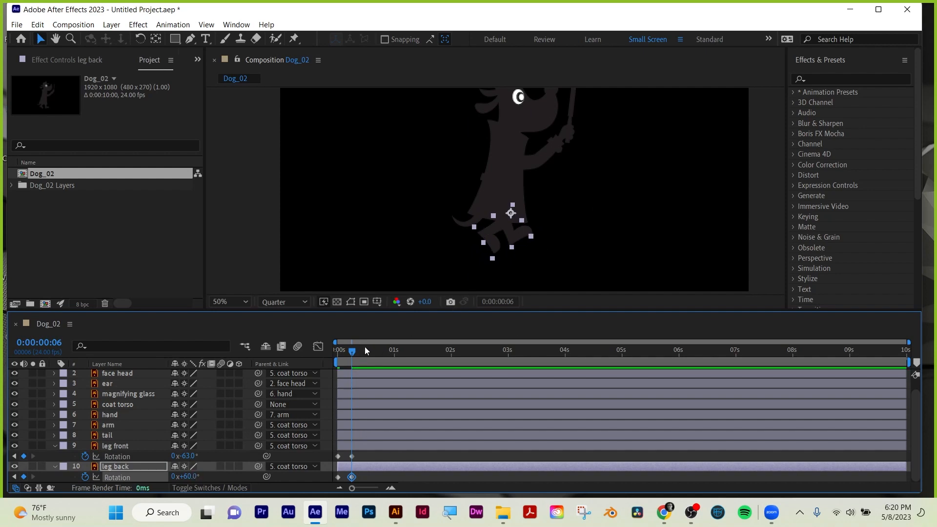
Copy the first Rotation keyframe of leg front and of leg back to 0:00:00:12 on each layer.
{"action": "mouse_move", "coordinate": [353, 350]}
{"action": "left_mouse_down"}
{"action": "mouse_move", "coordinate": [331, 346]}
{"action": "mouse_move", "coordinate": [363, 347]}
{"action": "left_mouse_up"}
{"action": "left_click", "coordinate": [338, 456]}
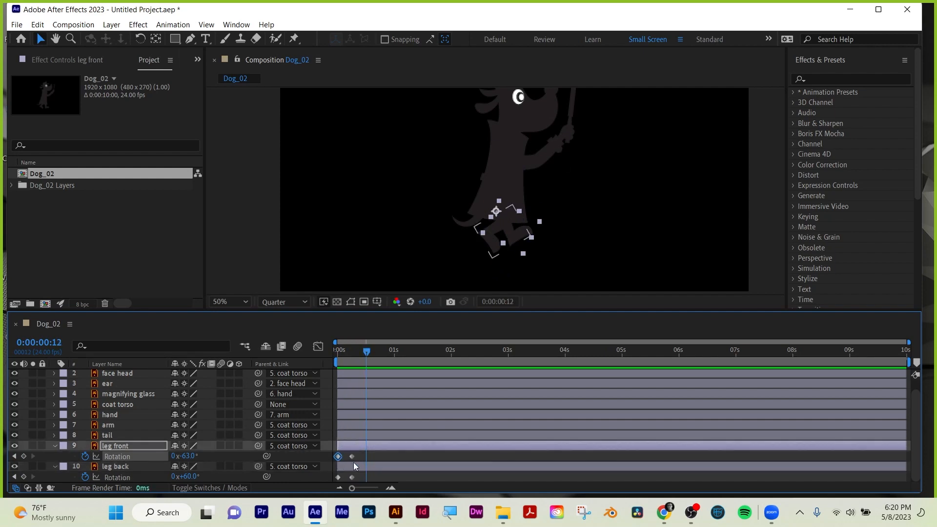
{"action": "key", "text": "ctrl+v"}
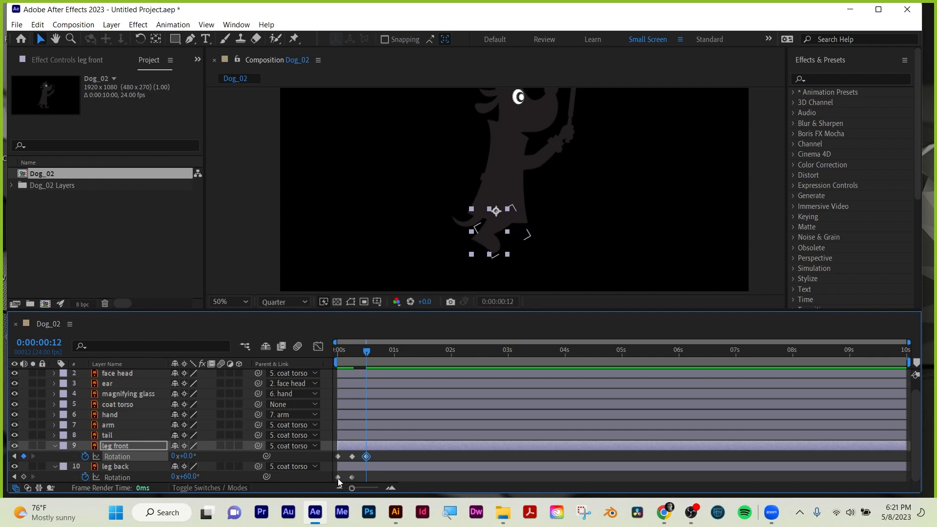
{"action": "left_click", "coordinate": [338, 477]}
{"action": "key", "text": "ctrl+v"}
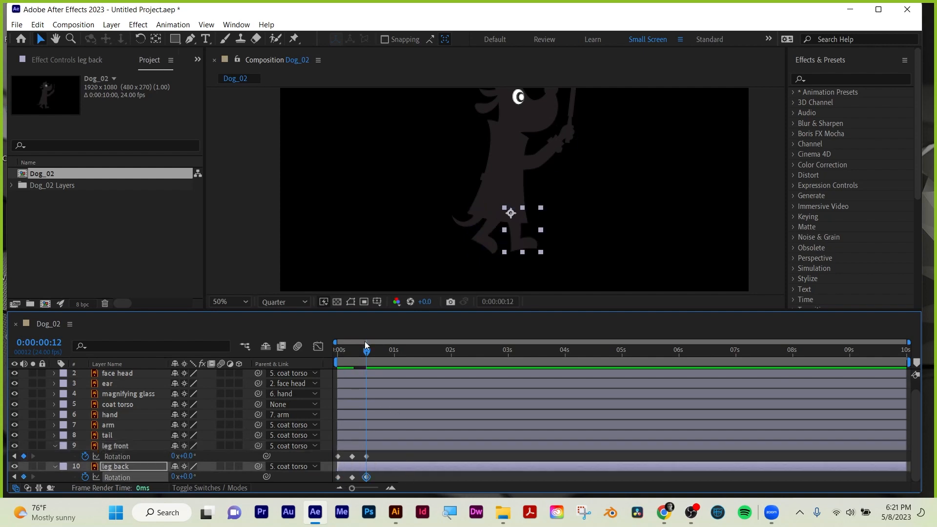
Shorten the work area to end just after the last leg keyframes and preview the leg swing.
{"action": "left_click_drag", "start_coordinate": [907, 362], "coordinate": [387, 365]}
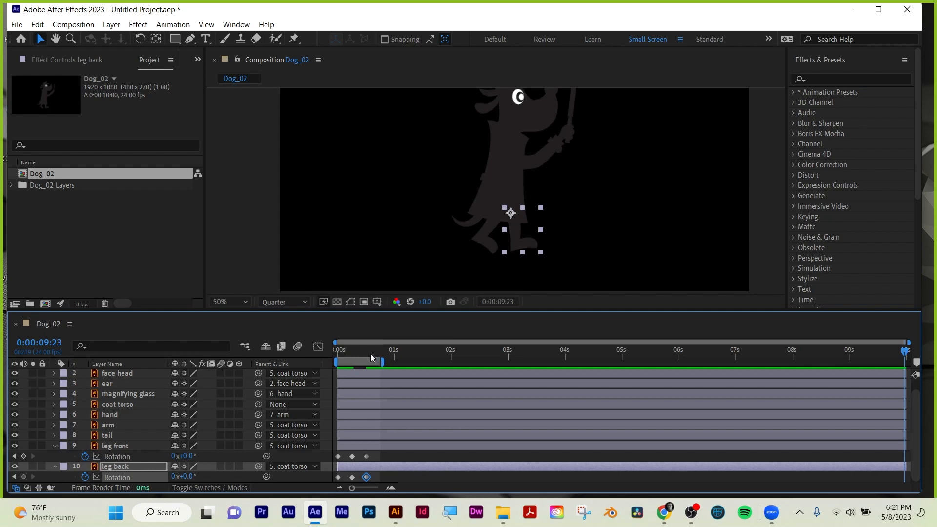
{"action": "key", "text": "space"}
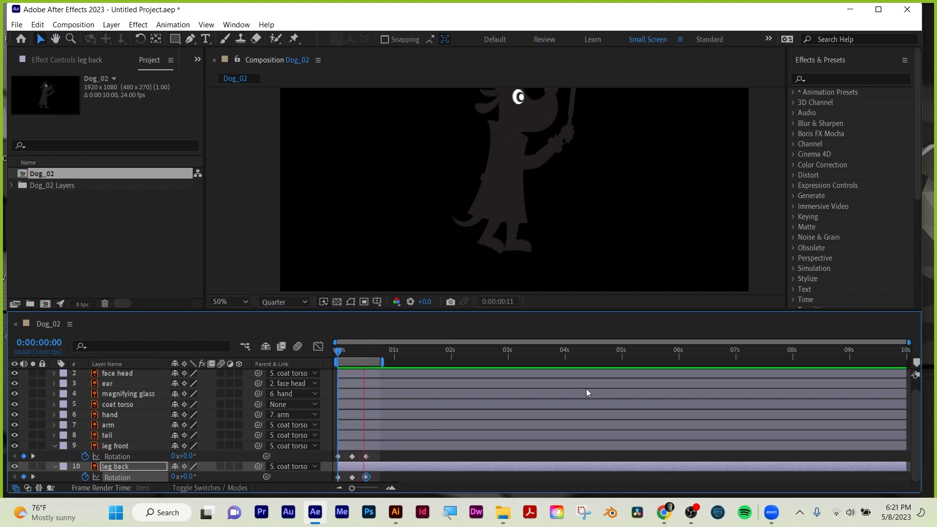
{"action": "key", "text": "space"}
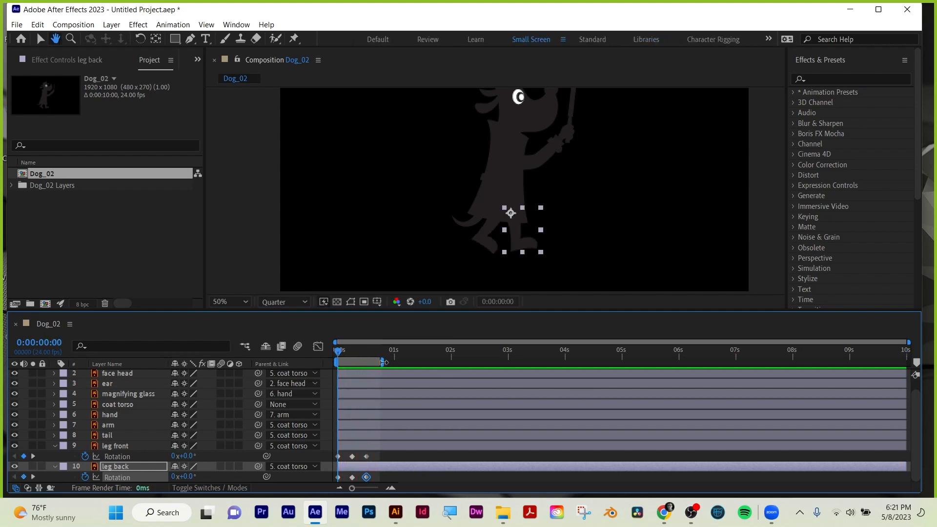
Reveal the arm layer's Rotation and set its starting keyframe at 0:00:00:00.
{"action": "left_click_drag", "start_coordinate": [629, 185], "coordinate": [626, 211]}
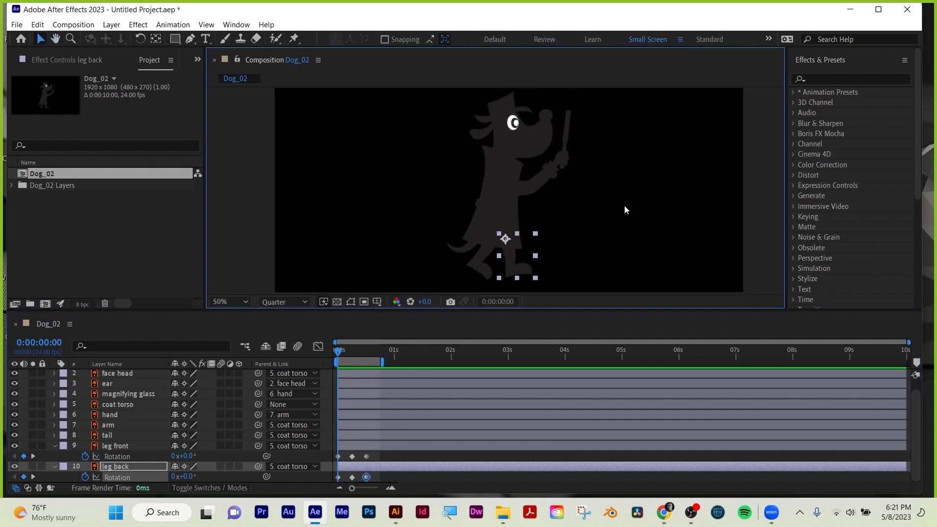
{"action": "left_click", "coordinate": [541, 175]}
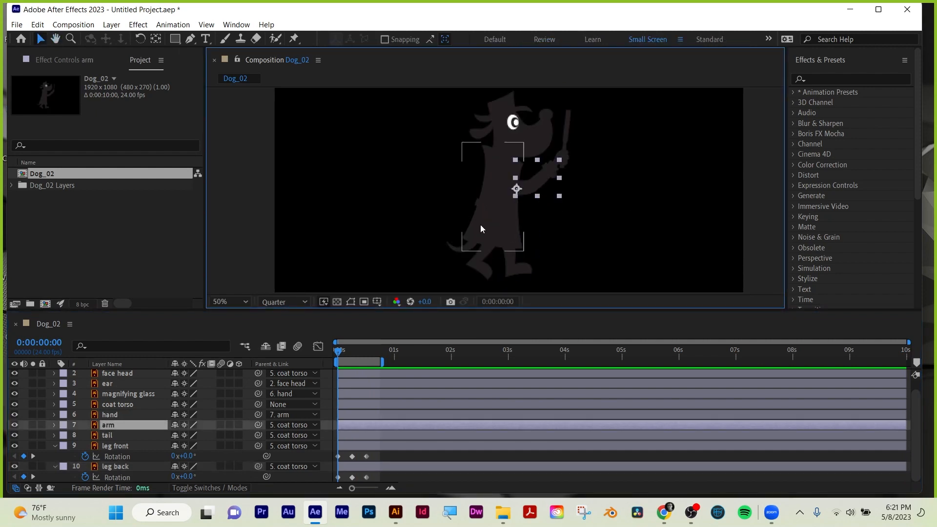
{"action": "left_click_drag", "start_coordinate": [345, 348], "coordinate": [352, 350]}
{"action": "key", "text": "r"}
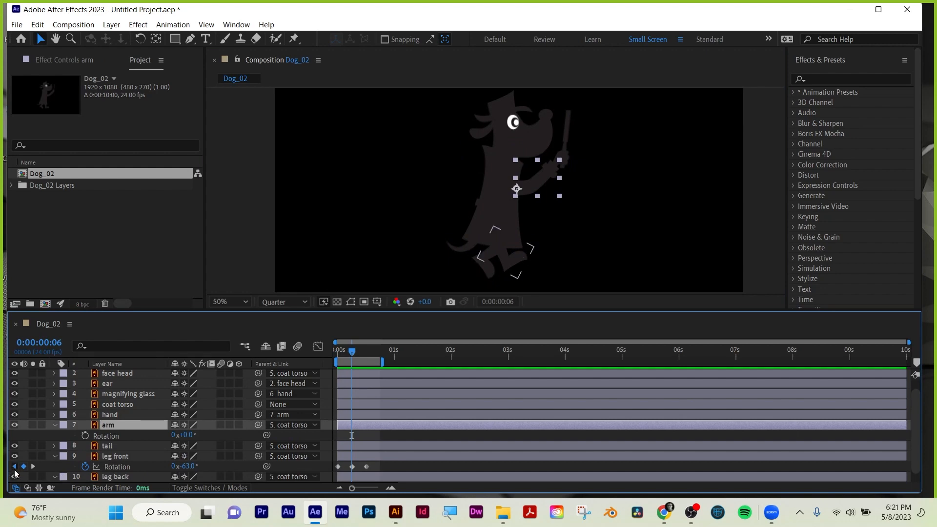
{"action": "left_click", "coordinate": [14, 466]}
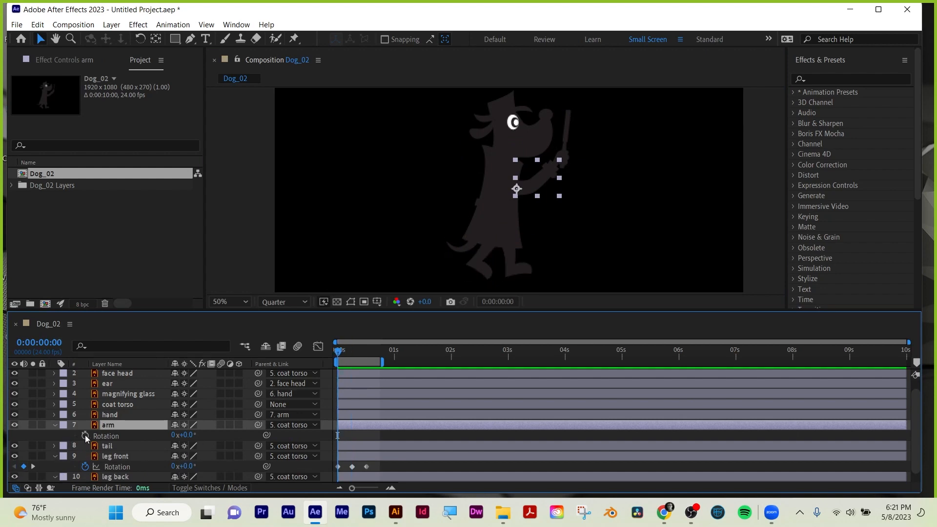
{"action": "left_click", "coordinate": [85, 434]}
Add arm Rotation keyframes at 0:00:00:06 and 0:00:00:12, aligned with the leg front keyframes.
{"action": "left_click", "coordinate": [34, 466]}
{"action": "left_click", "coordinate": [23, 434]}
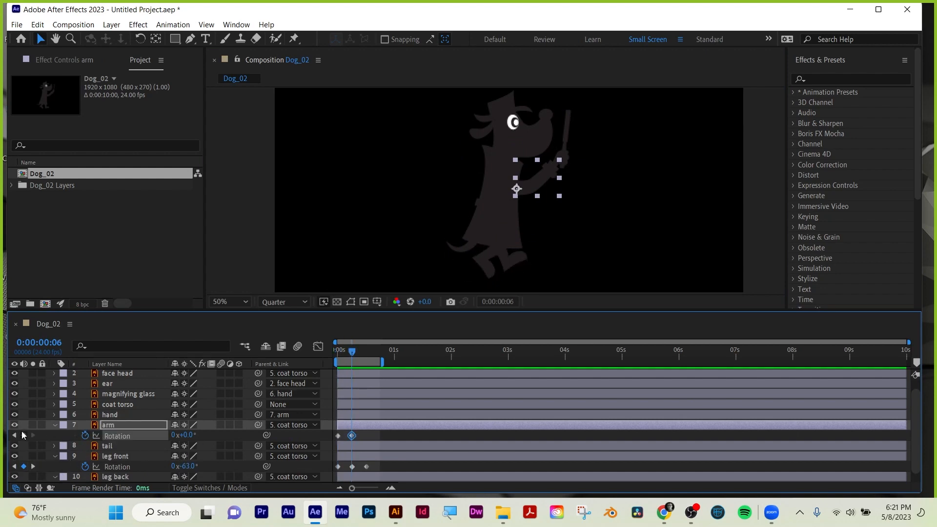
{"action": "left_click", "coordinate": [33, 465]}
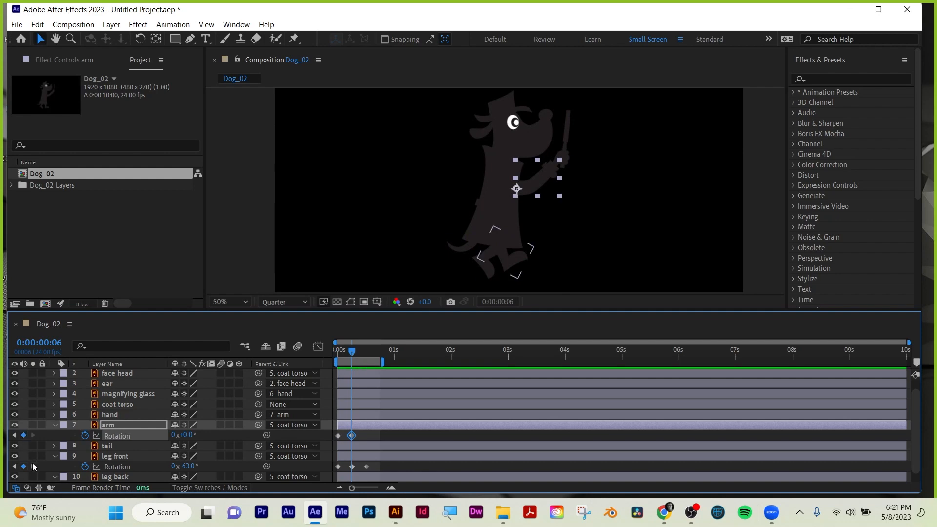
{"action": "left_click", "coordinate": [24, 434]}
Set the arm's Rotation to 13° at 0:00:00:06 and preview the animation.
{"action": "left_click_drag", "start_coordinate": [366, 352], "coordinate": [353, 359]}
{"action": "left_click_drag", "start_coordinate": [182, 435], "coordinate": [205, 435]}
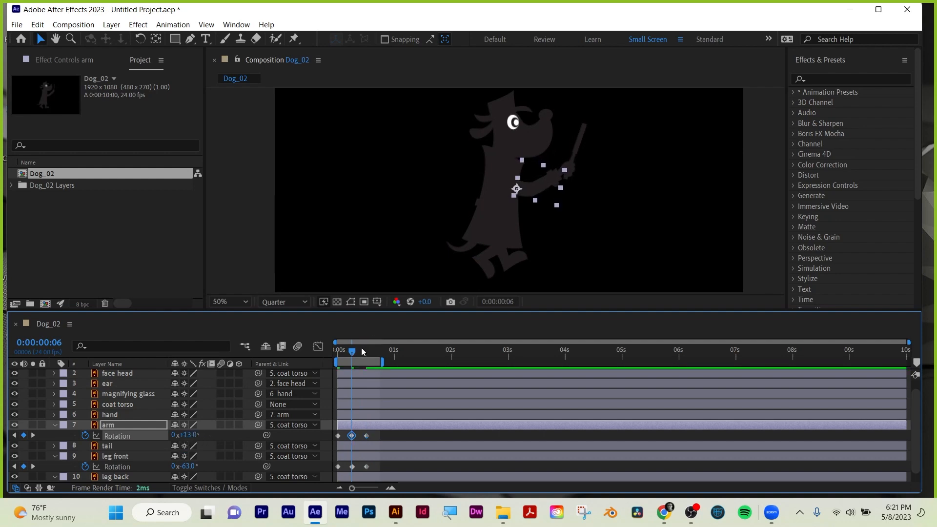
{"action": "key", "text": "space"}
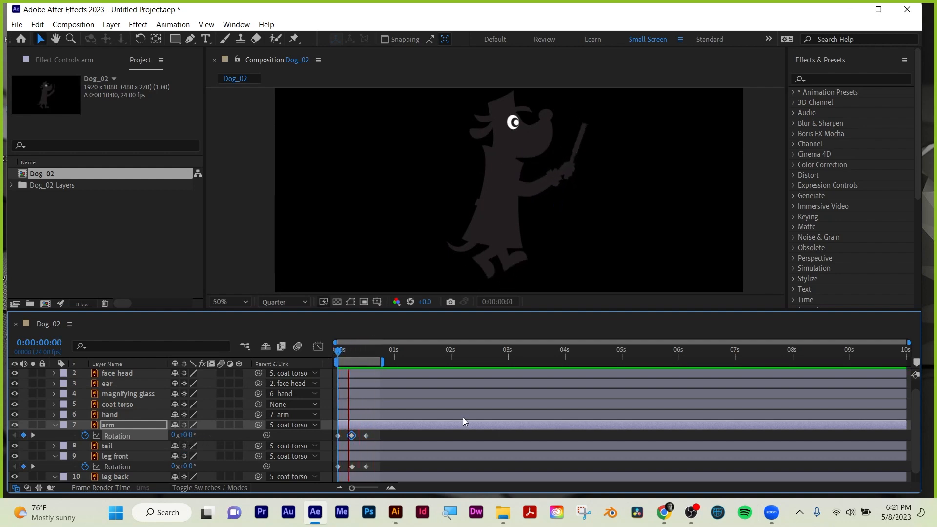
Set the arm's Rotation to 6° at 0:00:00:06 and preview the animation.
{"action": "left_click_drag", "start_coordinate": [341, 356], "coordinate": [357, 355]}
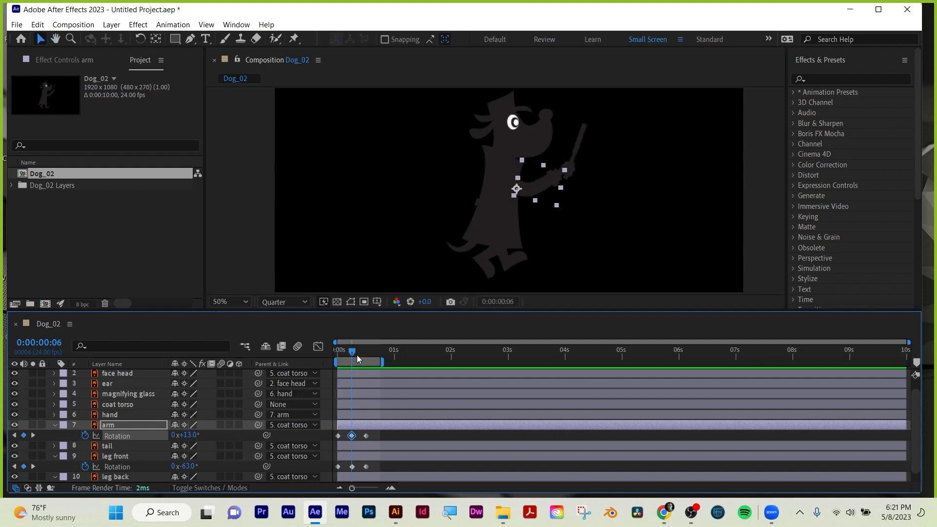
{"action": "key", "text": "space"}
{"action": "key", "text": "space"}
{"action": "left_click_drag", "start_coordinate": [189, 434], "coordinate": [185, 435]}
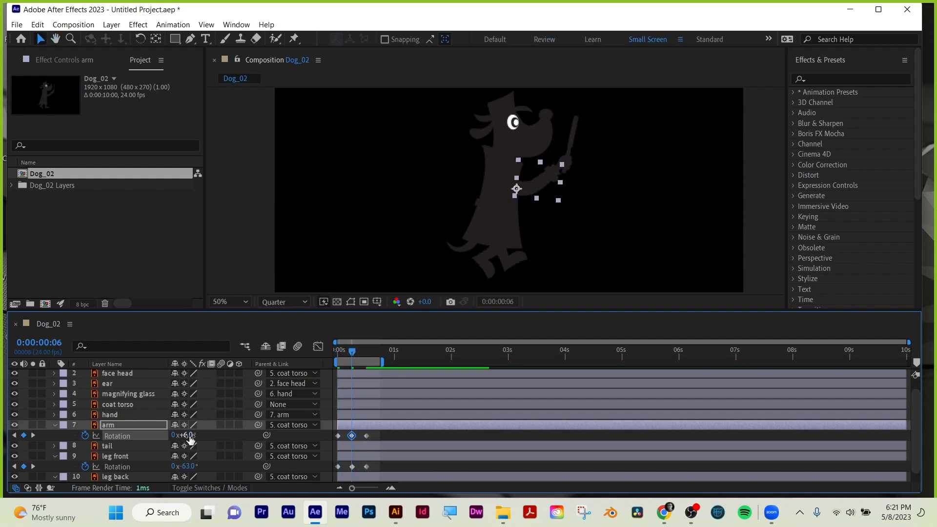
{"action": "key", "text": "space"}
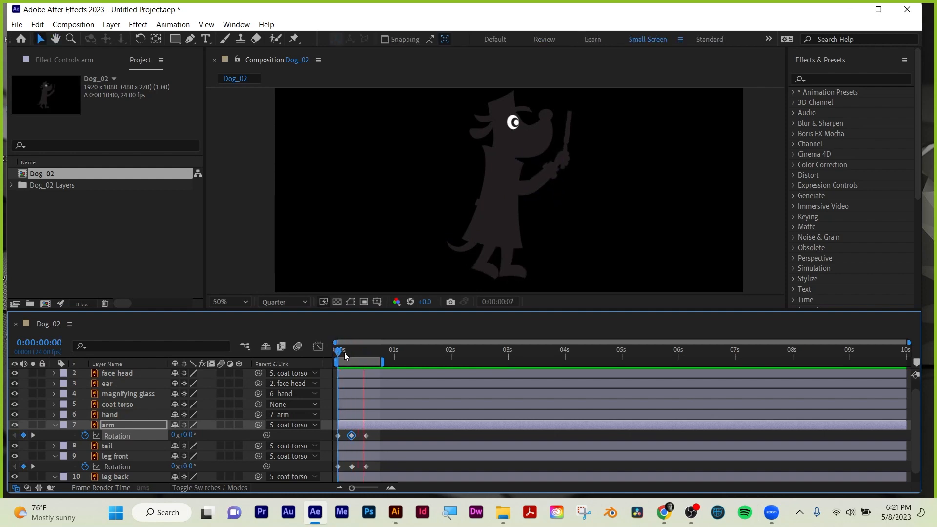
{"action": "key", "text": "space"}
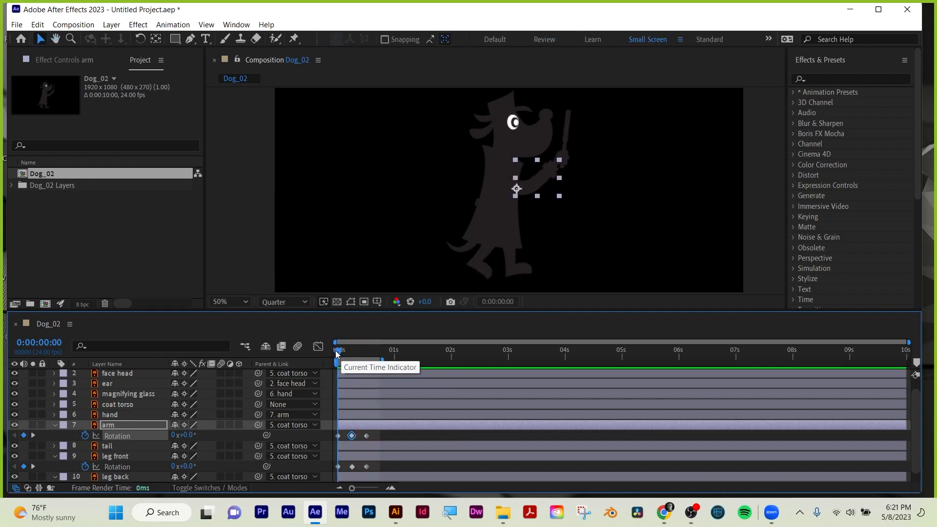
{"action": "mouse_move", "coordinate": [339, 357]}
{"action": "left_mouse_down"}
{"action": "mouse_move", "coordinate": [352, 357]}
{"action": "mouse_move", "coordinate": [338, 357]}
{"action": "left_mouse_up"}
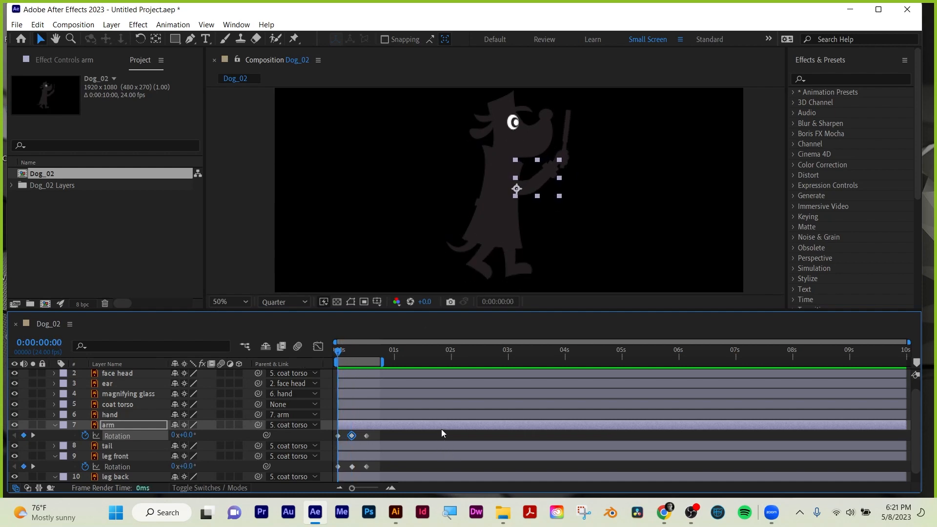
Collapse the arm and leg front properties, then reveal the hand's Rotation and set its starting keyframe at 0:00:00:00.
{"action": "key", "text": "u"}
{"action": "left_click", "coordinate": [109, 445]}
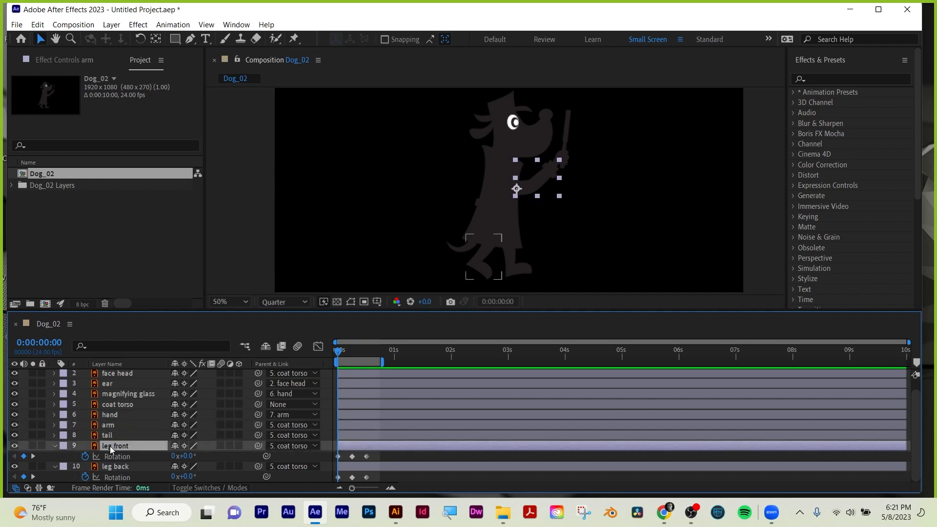
{"action": "key", "text": "u"}
{"action": "left_click", "coordinate": [107, 425]}
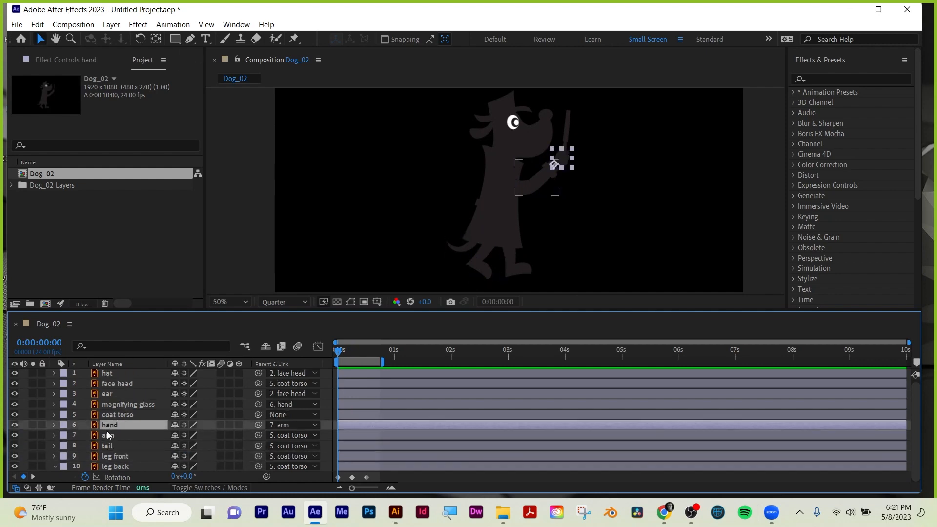
{"action": "key", "text": "r"}
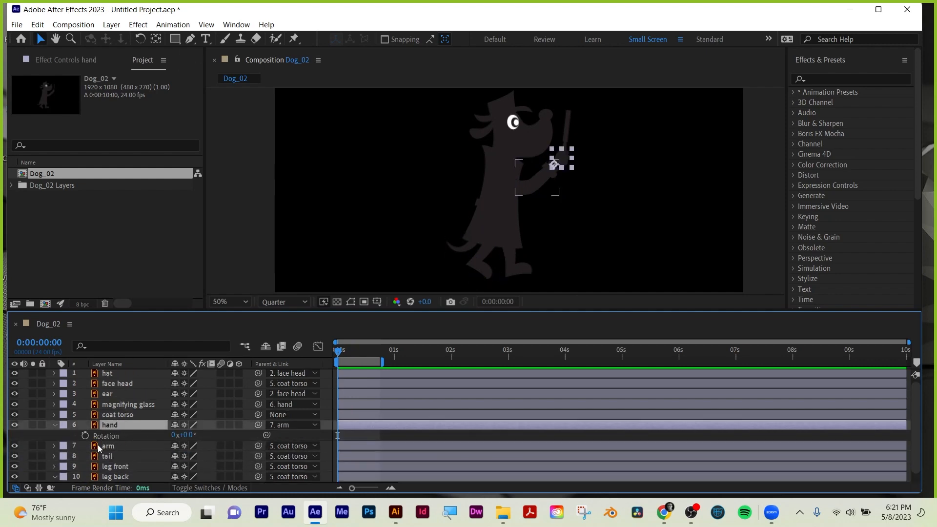
{"action": "left_click", "coordinate": [85, 435]}
Add hand Rotation keyframes at 0:00:00:06 and 0:00:00:12, aligned with the leg back keyframes.
{"action": "scroll", "coordinate": [144, 444], "scroll_direction": "down", "scroll_amount": 1}
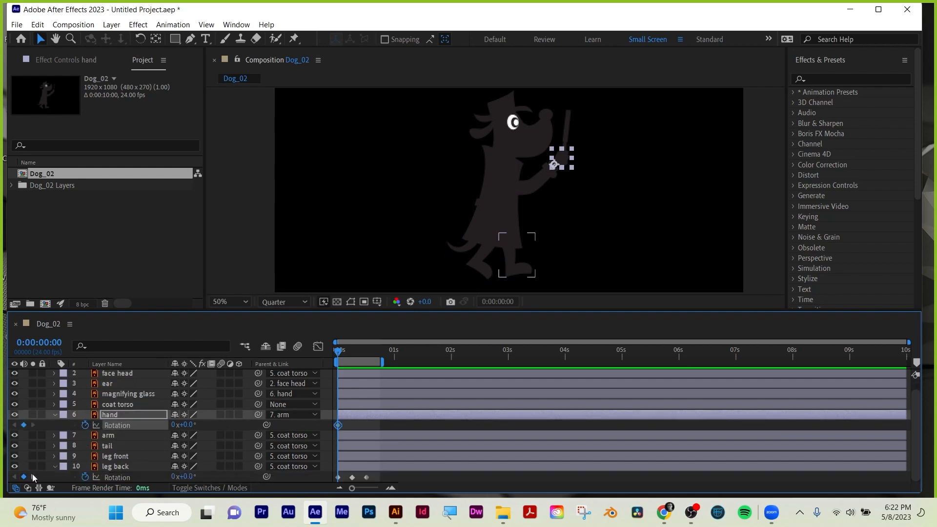
{"action": "left_click", "coordinate": [33, 477]}
{"action": "left_click", "coordinate": [24, 425]}
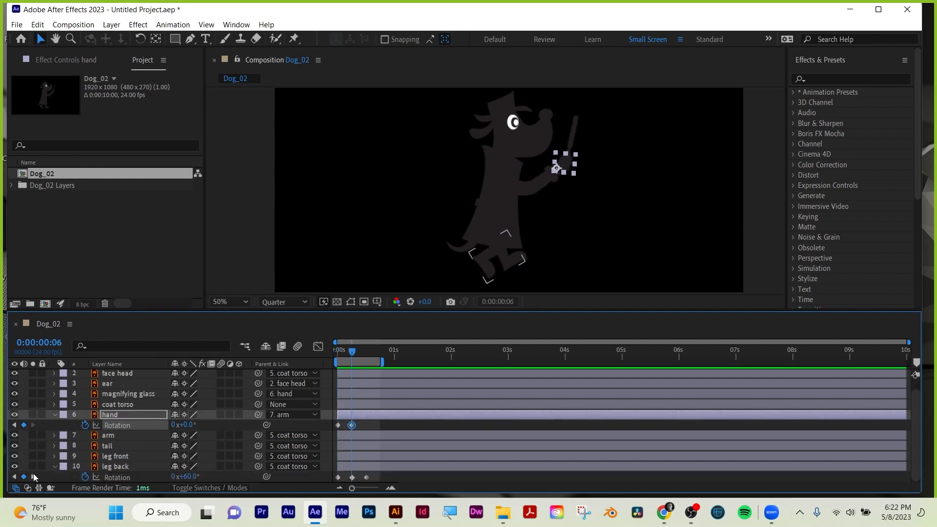
{"action": "left_click", "coordinate": [33, 477]}
{"action": "left_click", "coordinate": [23, 425]}
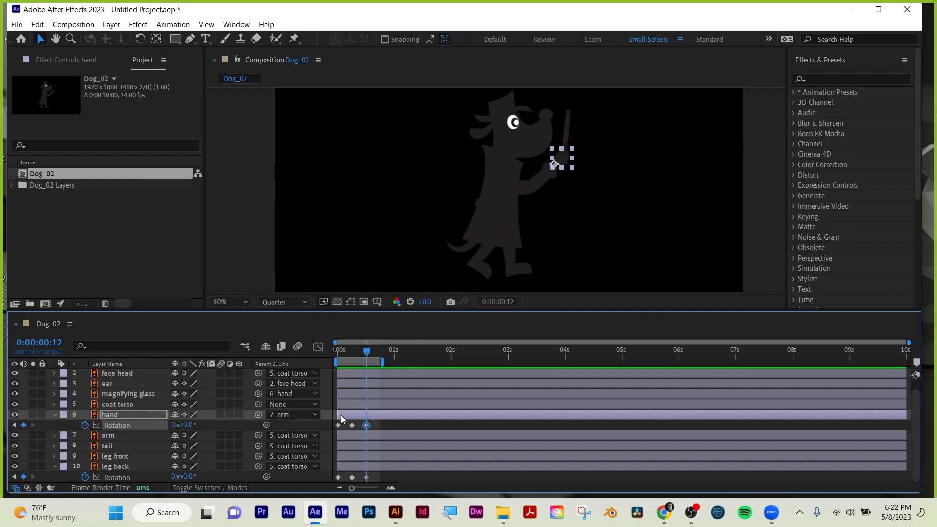
Shorten the work area to end shortly after the last hand keyframe and preview the loop.
{"action": "left_click_drag", "start_coordinate": [357, 347], "coordinate": [378, 362]}
{"action": "left_click_drag", "start_coordinate": [377, 363], "coordinate": [380, 363]}
{"action": "key", "text": "space"}
{"action": "key", "text": "space"}
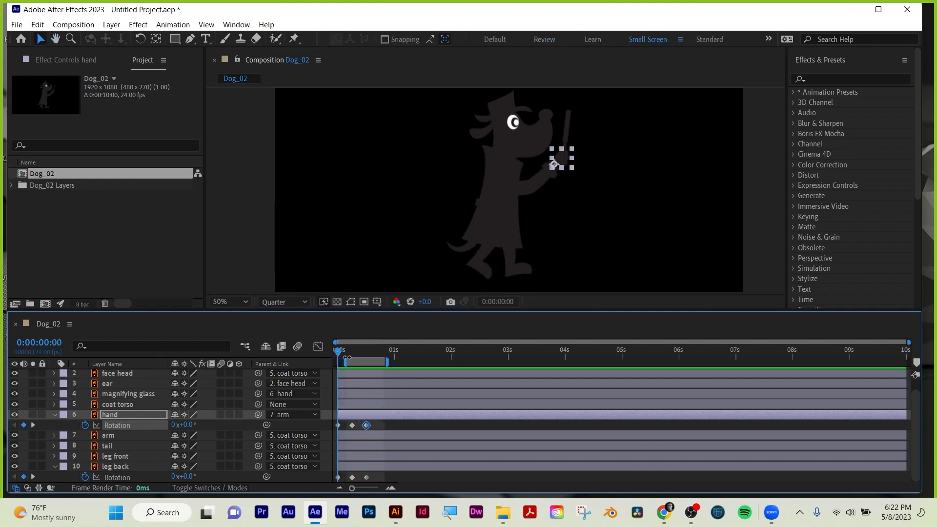
Add hand Rotation keyframes of 10° at 0:00:00:07 and -5° at 0:00:00:14.
{"action": "left_click_drag", "start_coordinate": [341, 356], "coordinate": [357, 354]}
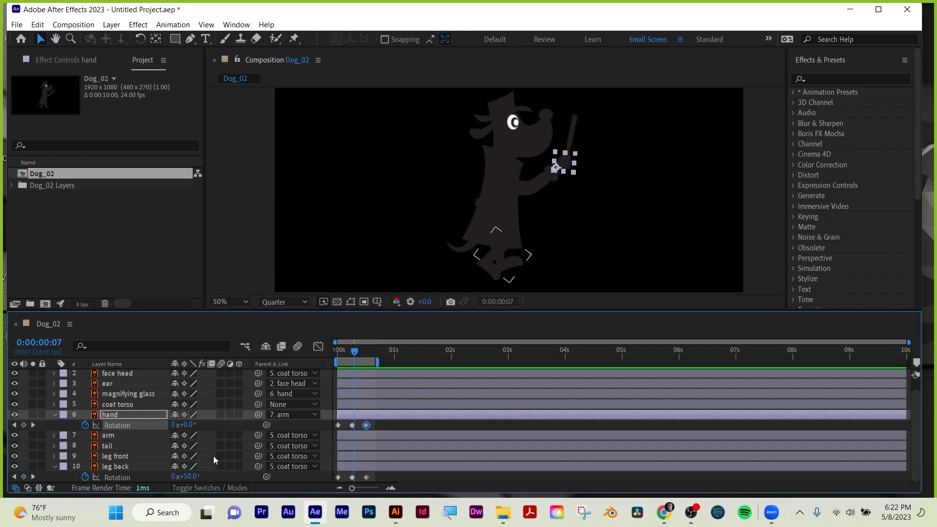
{"action": "left_click_drag", "start_coordinate": [188, 425], "coordinate": [195, 424]}
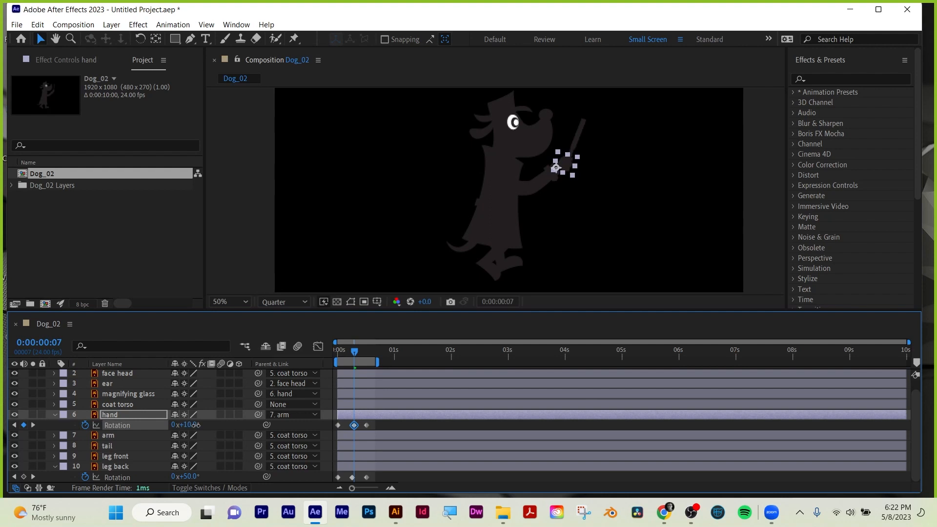
{"action": "left_click_drag", "start_coordinate": [355, 355], "coordinate": [371, 357]}
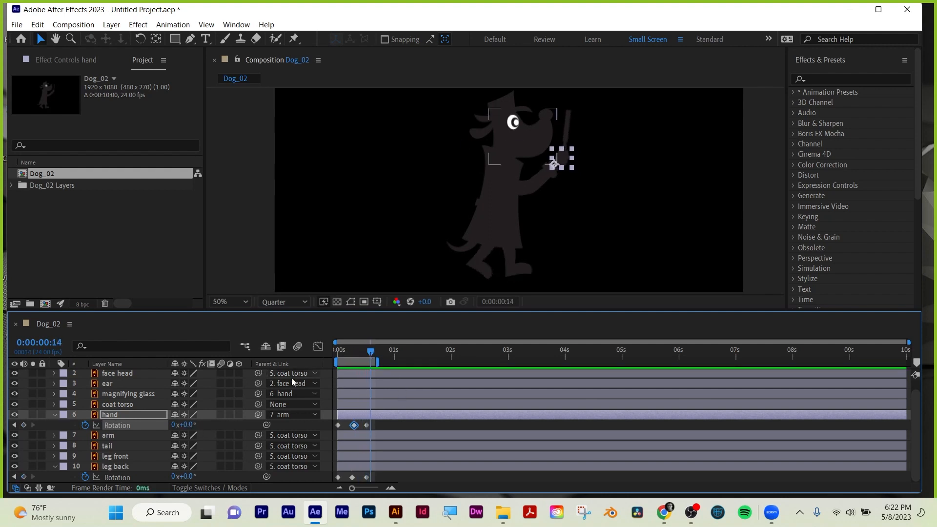
{"action": "left_click_drag", "start_coordinate": [193, 425], "coordinate": [189, 425]}
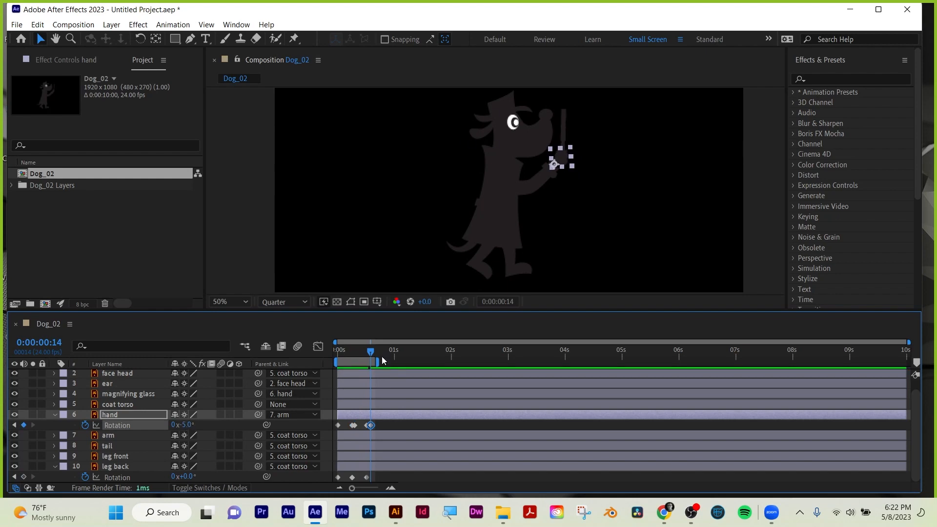
Add a hand Rotation keyframe of 0° at 0:00:00:16 and preview the animation.
{"action": "left_click_drag", "start_coordinate": [370, 352], "coordinate": [379, 352]}
{"action": "left_click", "coordinate": [185, 425]}
{"action": "type", "text": "0"}
{"action": "key", "text": "Return"}
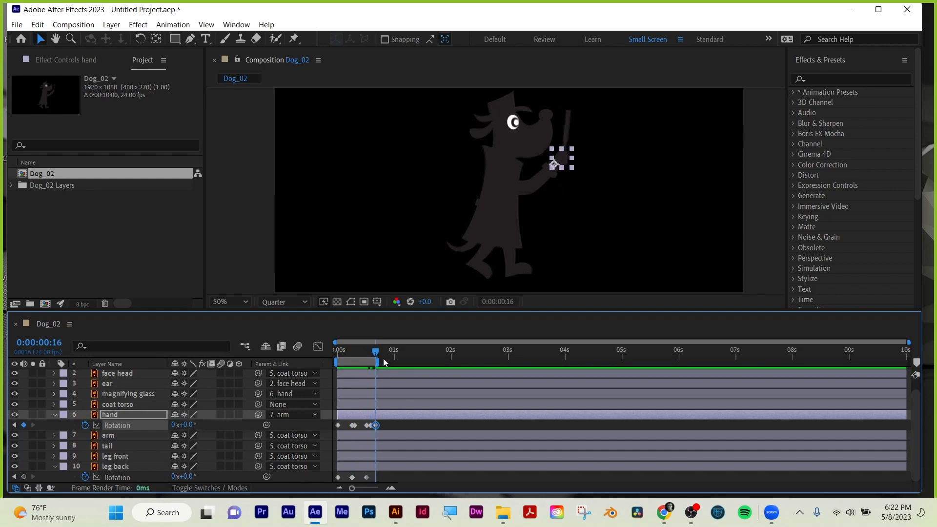
{"action": "key", "text": "space"}
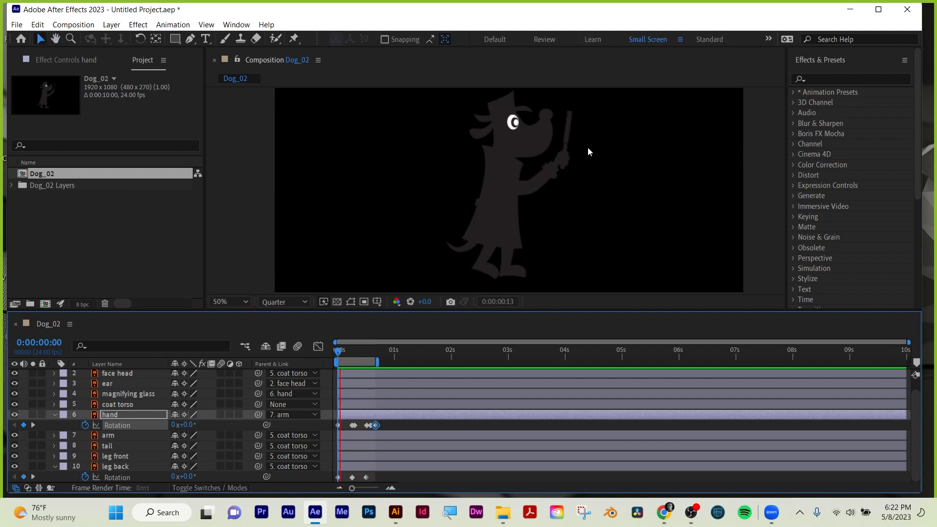
{"action": "key", "text": "space"}
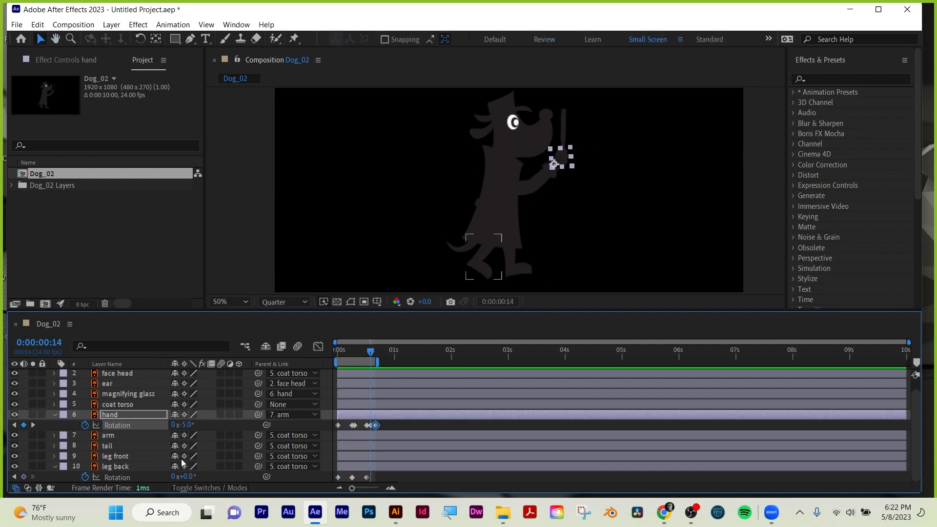
Set the hand's Rotation keyframe at 0:00:00:07 to 5°.
{"action": "left_click", "coordinate": [15, 425]}
{"action": "left_click", "coordinate": [15, 425]}
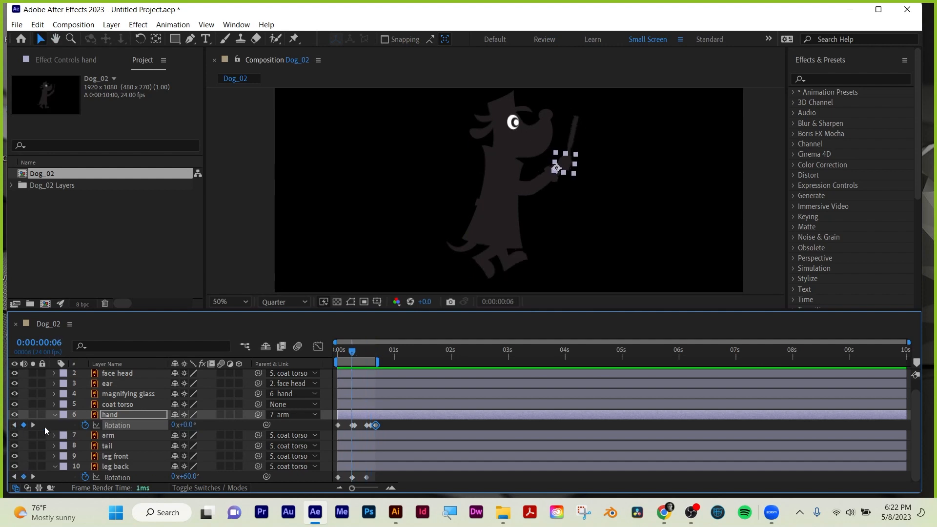
{"action": "key", "text": "Page_Down"}
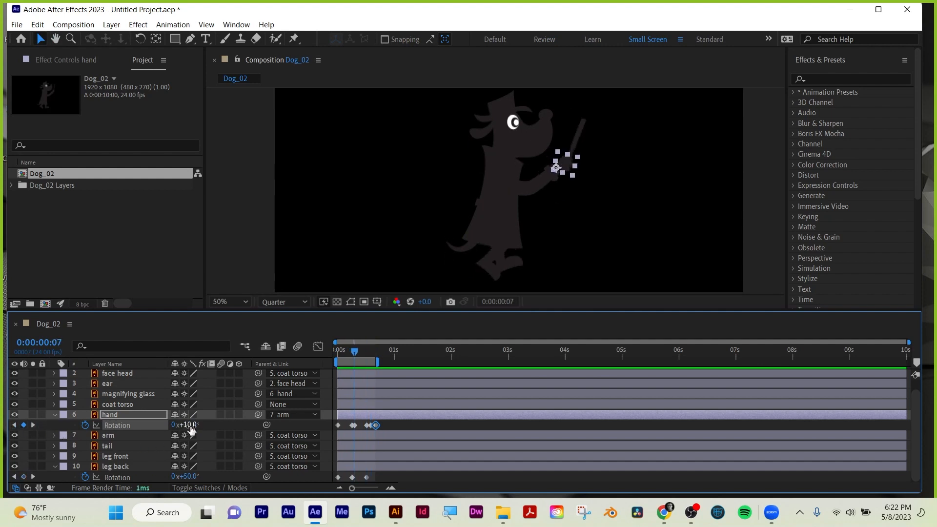
{"action": "left_click_drag", "start_coordinate": [188, 426], "coordinate": [188, 426]}
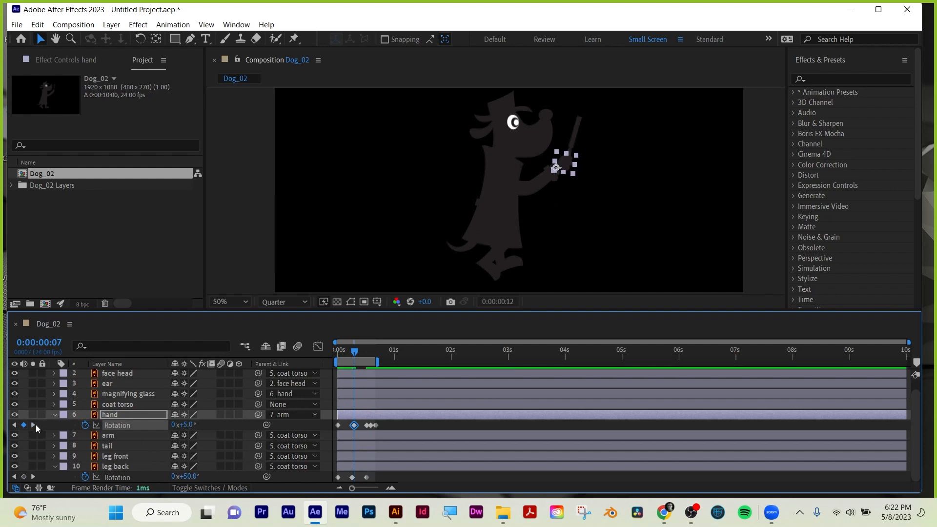
Set the hand's Rotation keyframe at 0:00:00:14 to -1° and preview the animation.
{"action": "left_click", "coordinate": [36, 424]}
{"action": "left_click", "coordinate": [36, 425]}
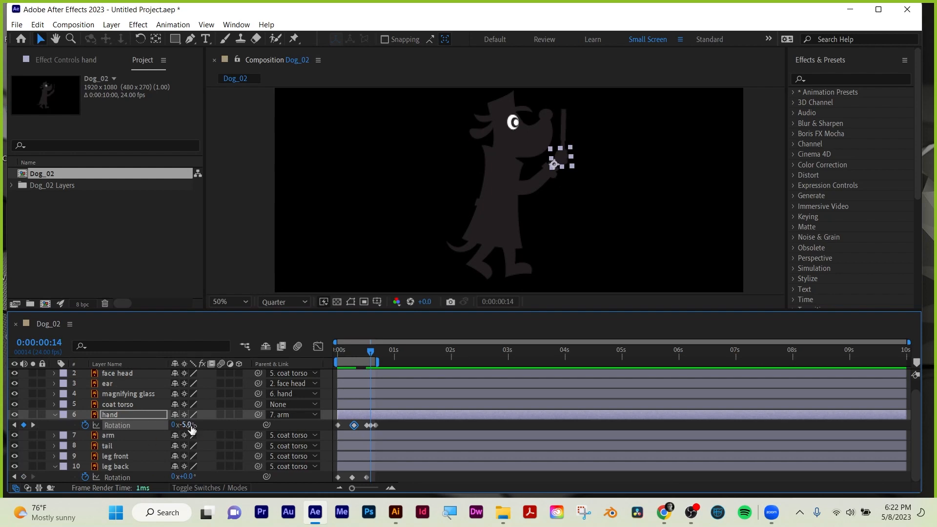
{"action": "left_click_drag", "start_coordinate": [188, 428], "coordinate": [191, 425]}
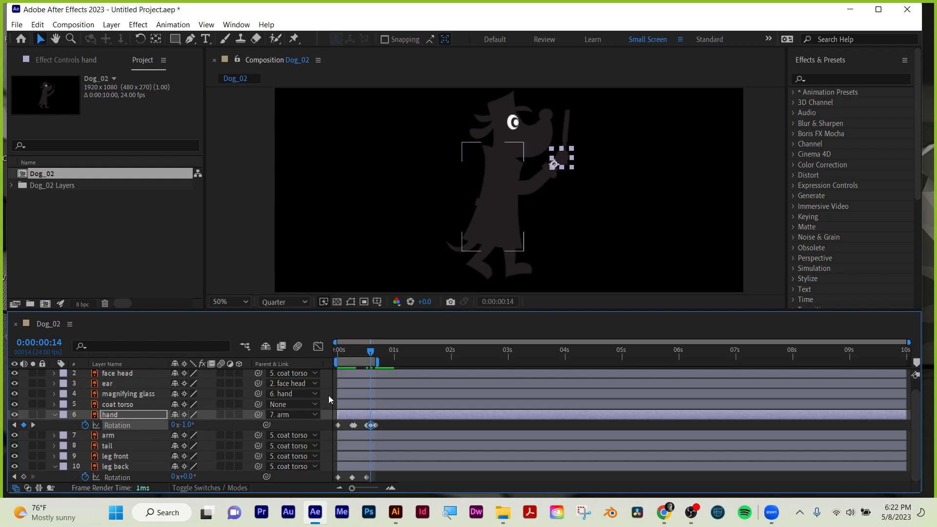
{"action": "key", "text": "space"}
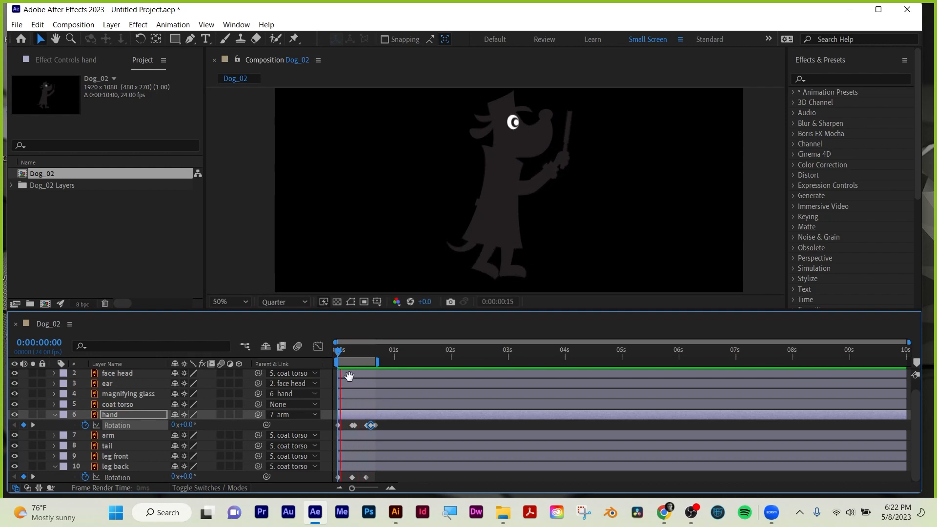
{"action": "key", "text": "space"}
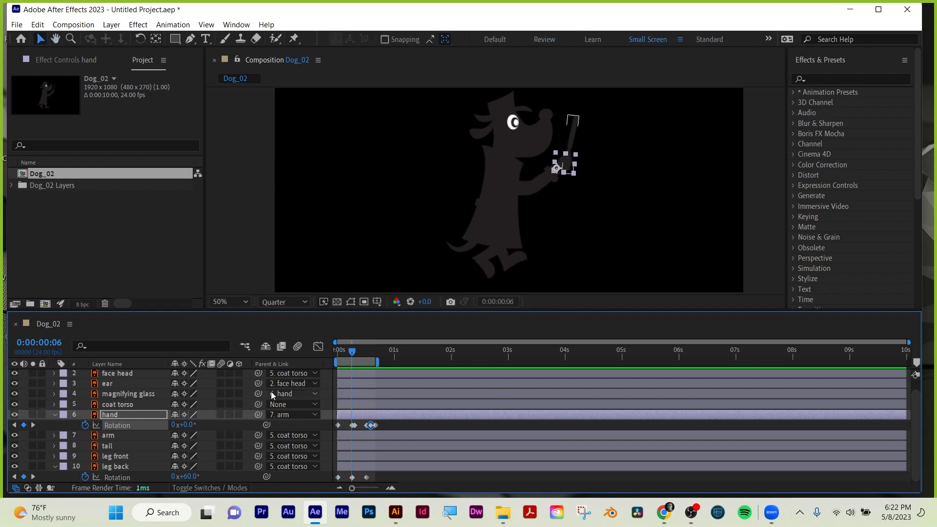
{"action": "key", "text": "space"}
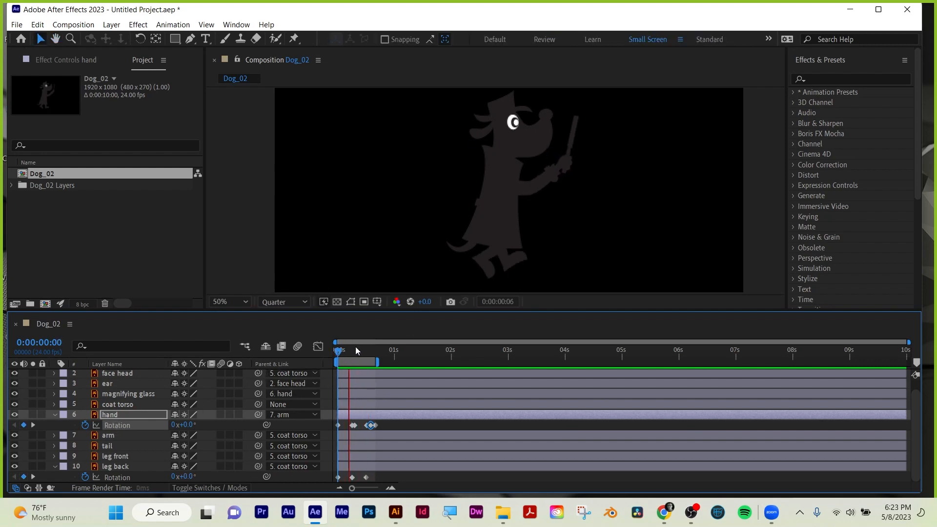
{"action": "key", "text": "space"}
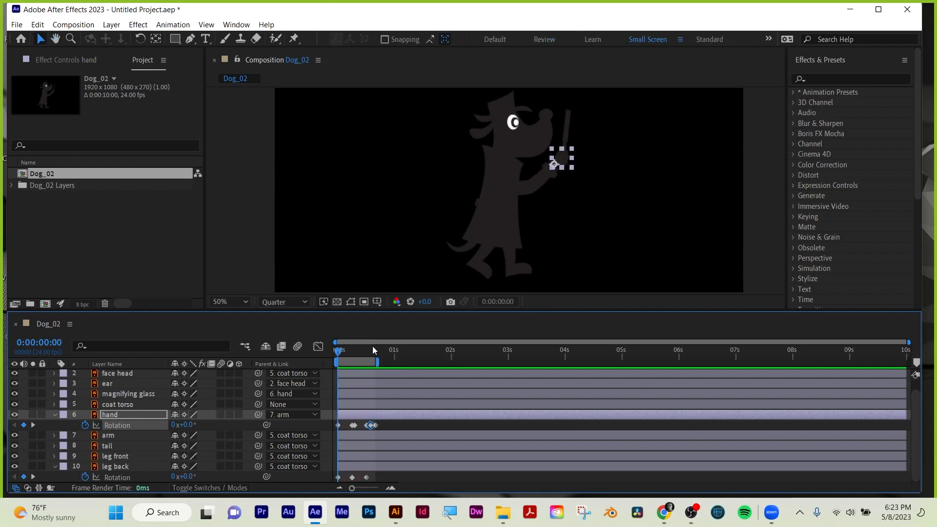
Collapse the hand and leg back properties and reveal the tail layer's Rotation.
{"action": "left_click", "coordinate": [55, 415]}
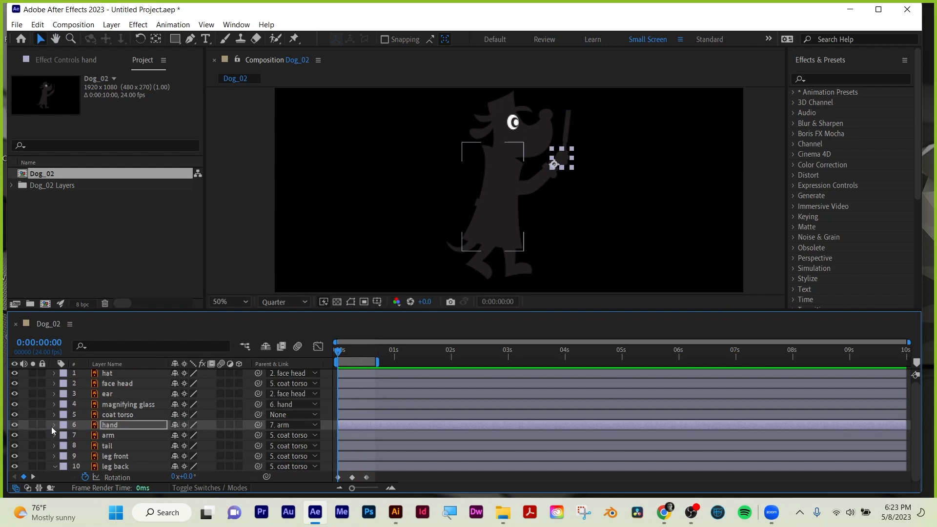
{"action": "left_click", "coordinate": [55, 467]}
{"action": "left_click", "coordinate": [114, 445]}
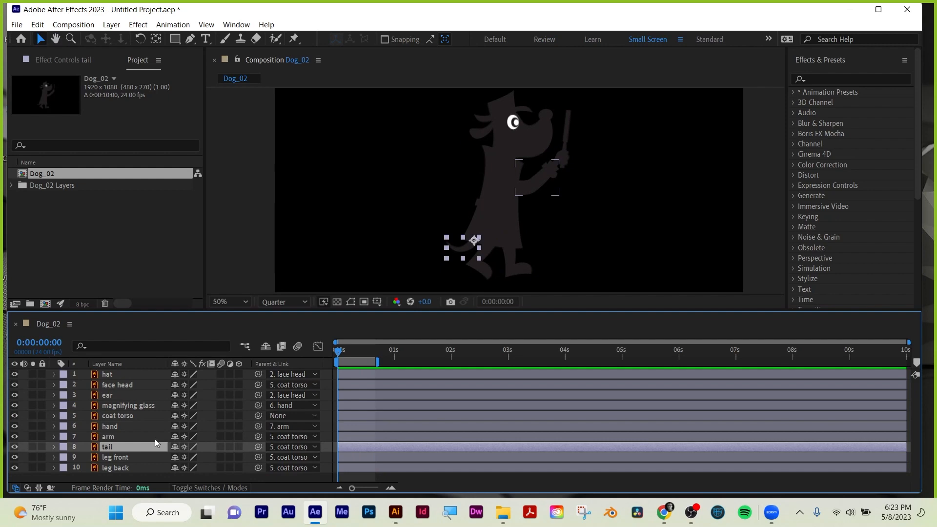
{"action": "key", "text": "r"}
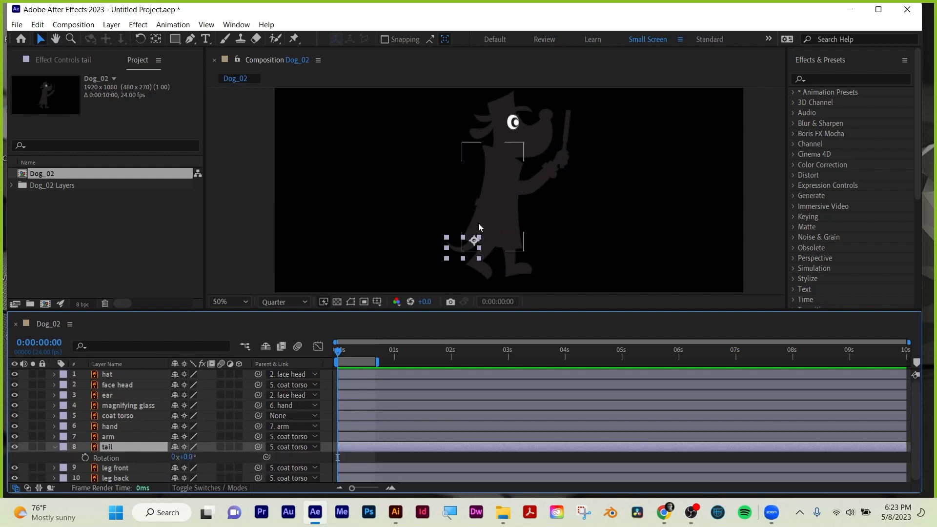
Add the expression wiggle(2,15) to the tail's Rotation.
{"action": "left_click", "coordinate": [86, 457], "text": "alt"}
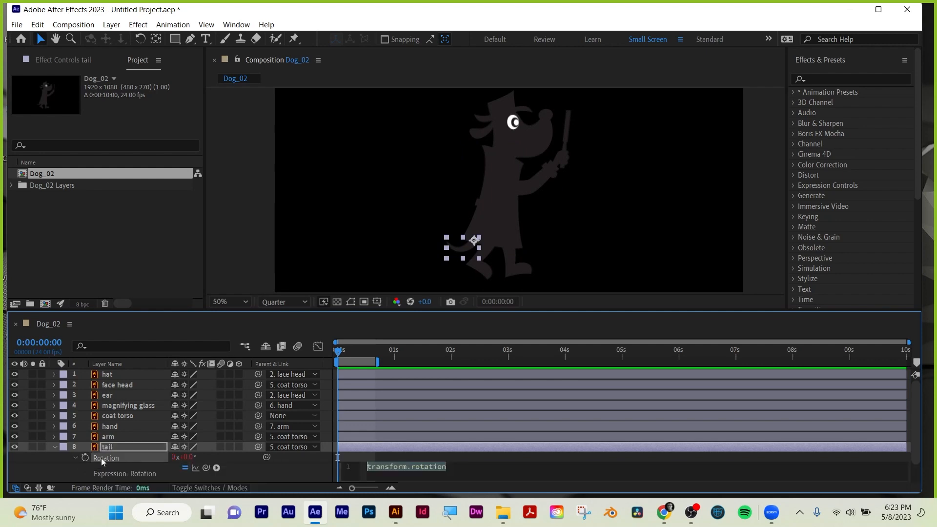
{"action": "type", "text": "wigg"}
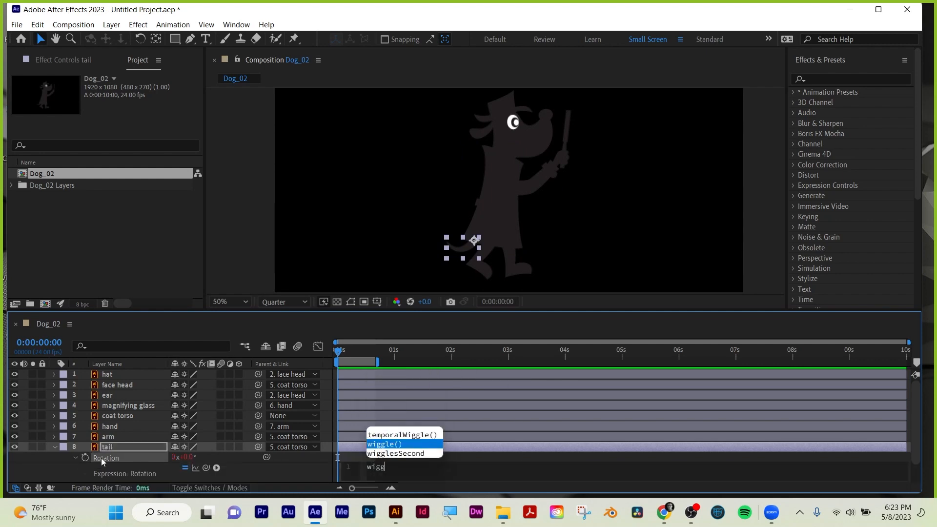
{"action": "left_click", "coordinate": [377, 444]}
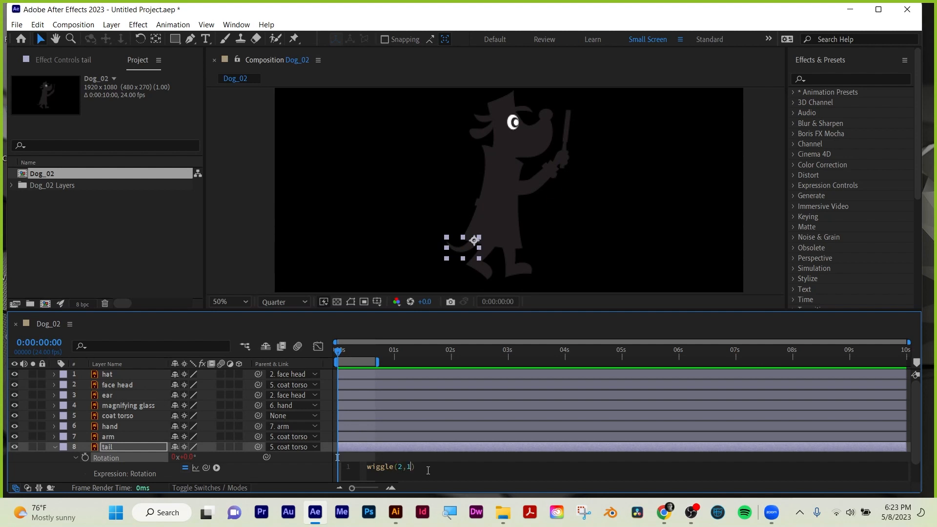
{"action": "left_click", "coordinate": [481, 452]}
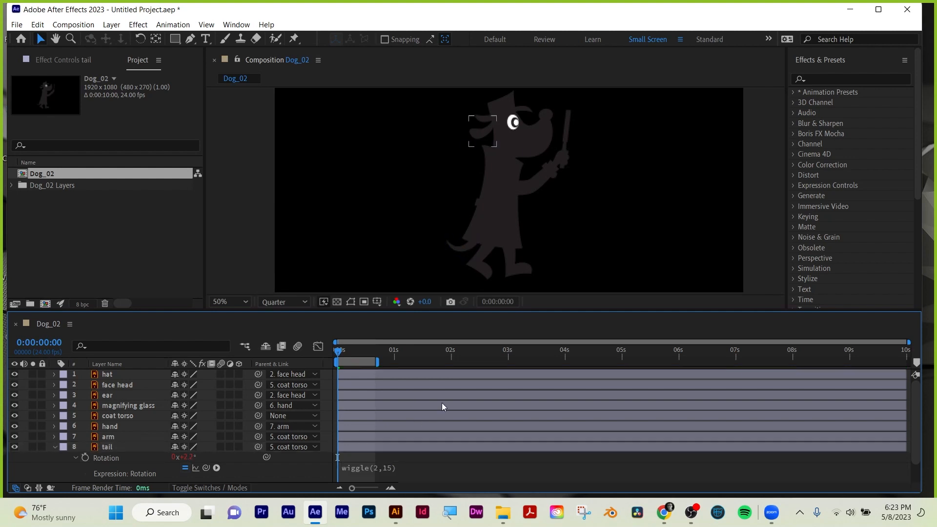
Extend the work area to 2 seconds while previewing the tail wiggle, and collapse the tail layer's properties.
{"action": "key", "text": "space"}
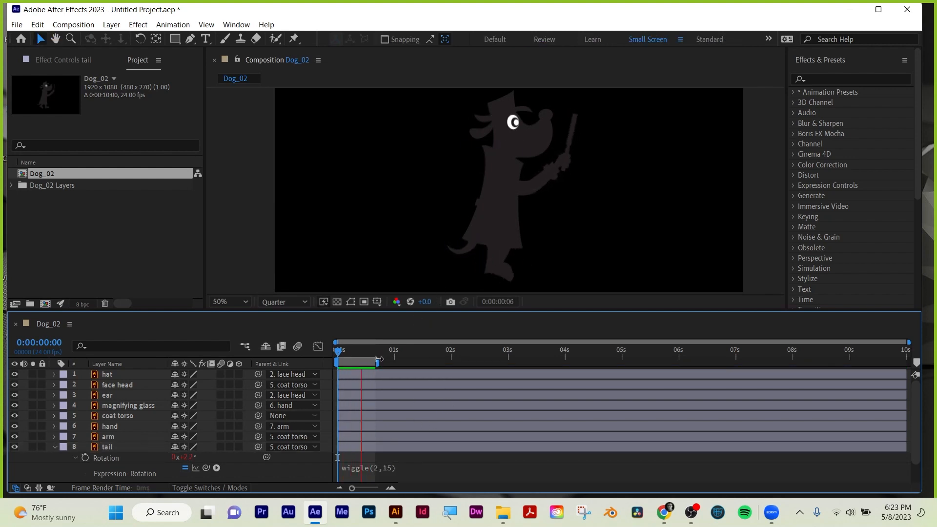
{"action": "left_click_drag", "start_coordinate": [379, 360], "coordinate": [458, 365]}
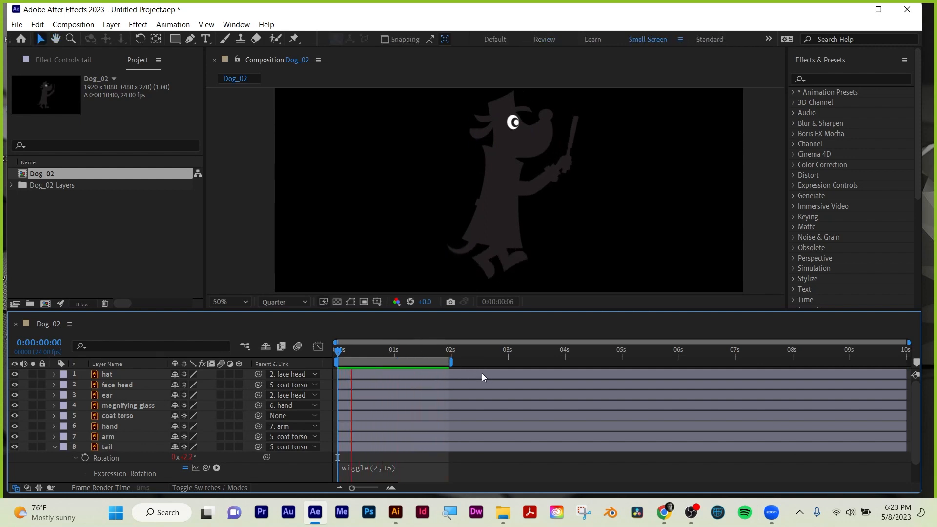
{"action": "key", "text": "space"}
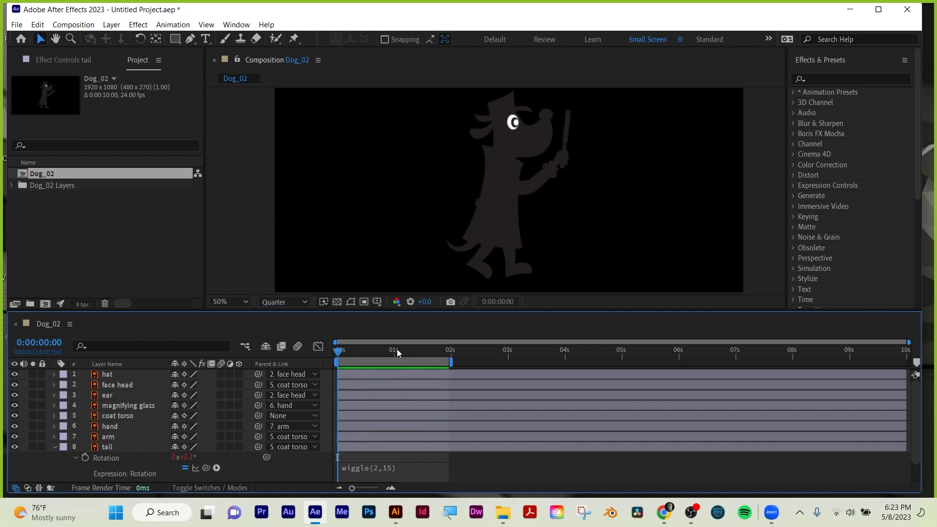
{"action": "left_click", "coordinate": [54, 447]}
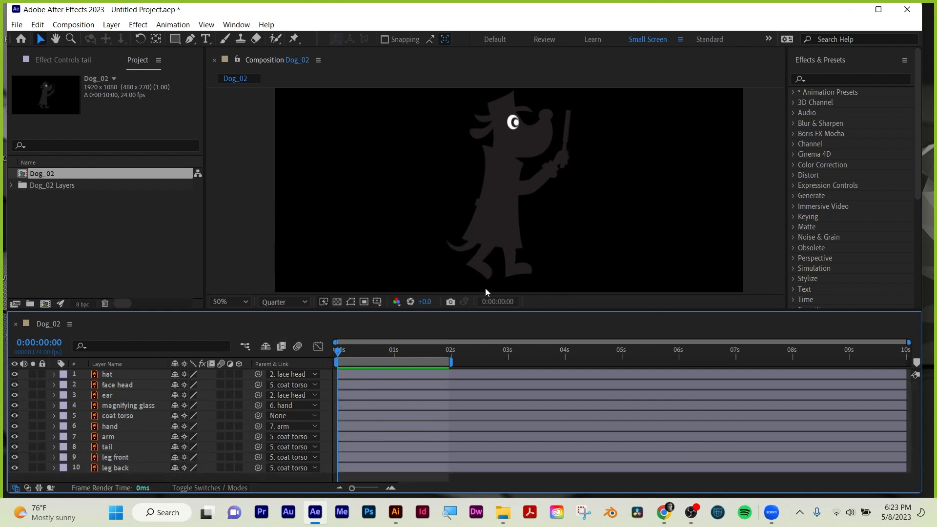
Add the expression wiggle(2,12) to the ear layer's Rotation and preview the animation.
{"action": "left_click", "coordinate": [485, 132]}
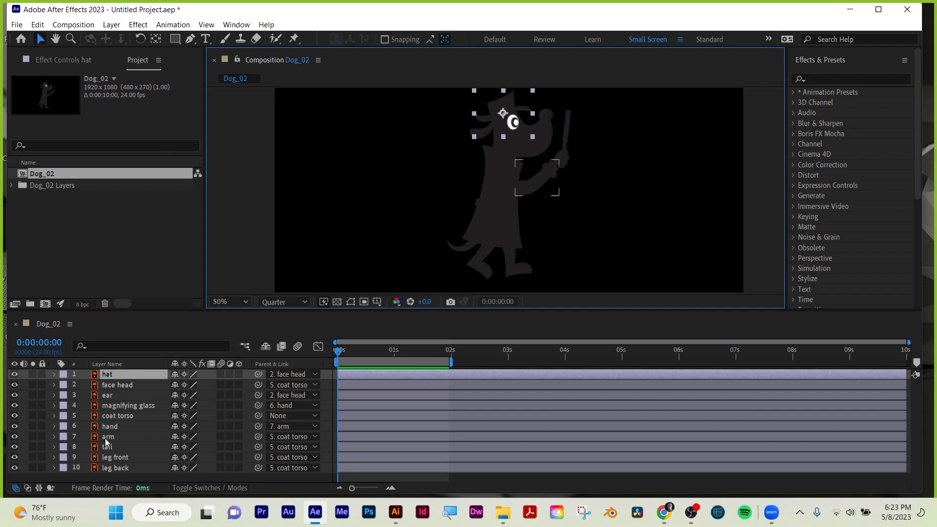
{"action": "left_click", "coordinate": [105, 398]}
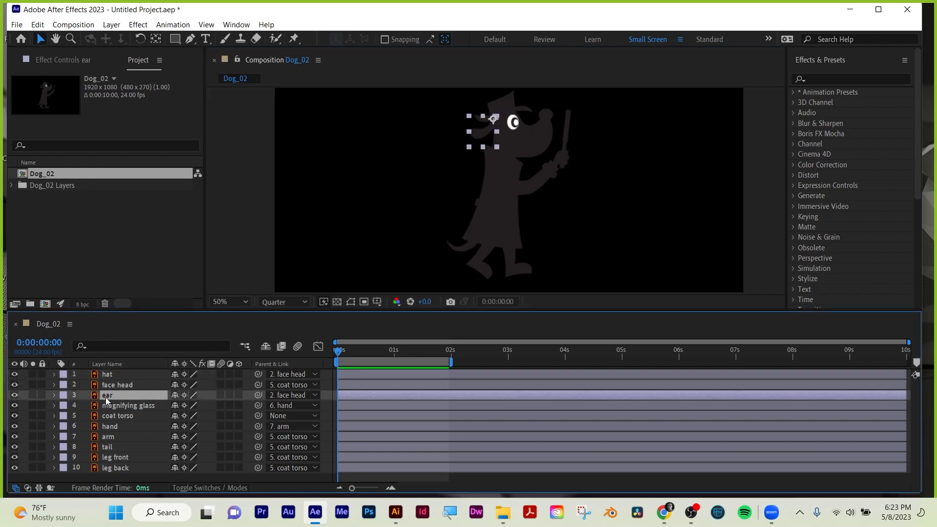
{"action": "key", "text": "r"}
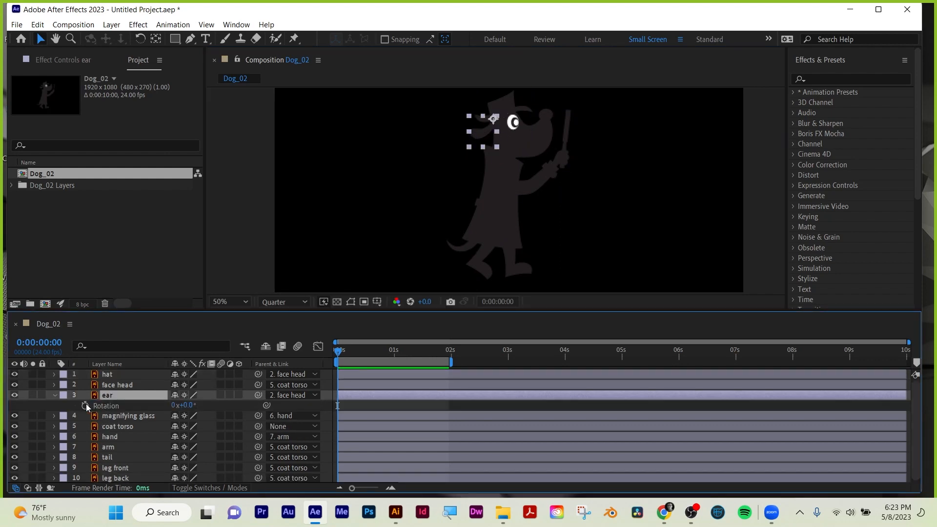
{"action": "left_click", "coordinate": [86, 404], "text": "alt"}
{"action": "type", "text": "wigg"}
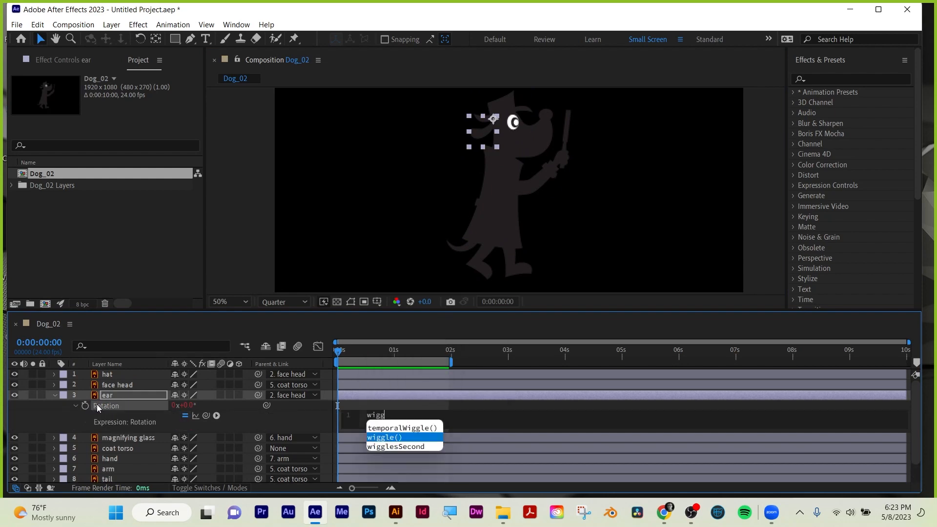
{"action": "left_click", "coordinate": [396, 438]}
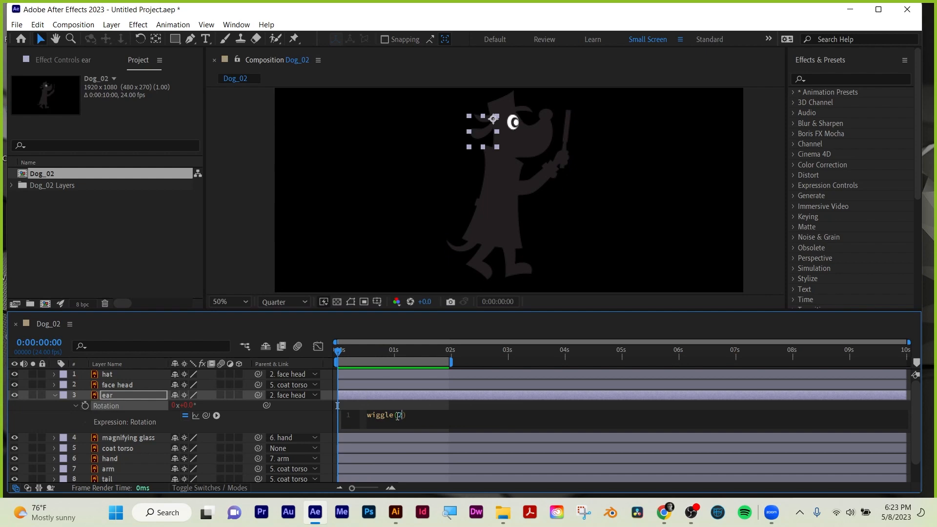
{"action": "type", "text": "2,12"}
{"action": "left_click", "coordinate": [441, 405]}
{"action": "key", "text": "space"}
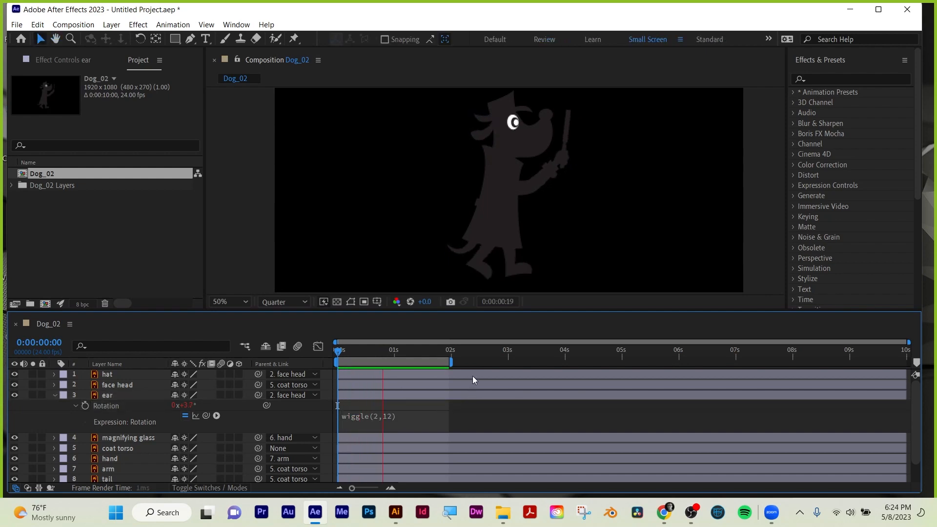
{"action": "key", "text": "space"}
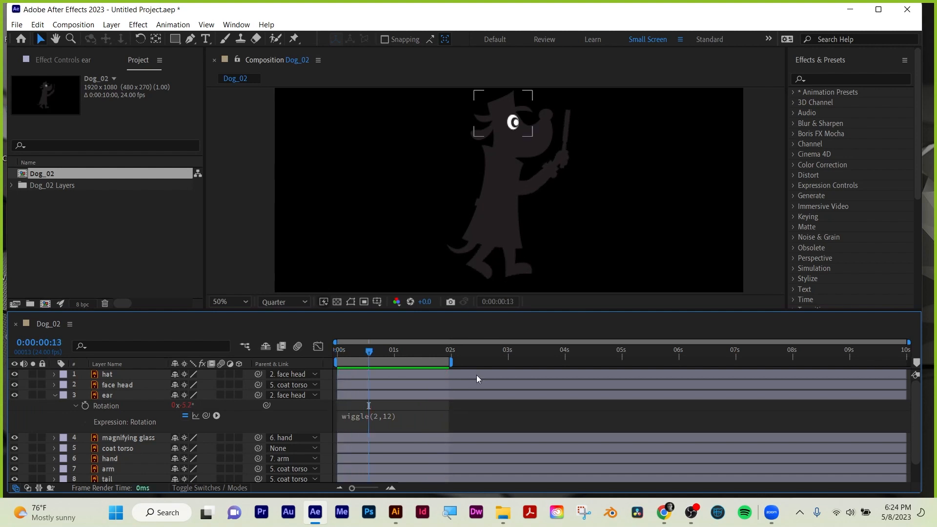
Add face head Rotation keyframes at 0:00:00:00, 0:00:00:06 and 0:00:00:12.
{"action": "left_click", "coordinate": [113, 386]}
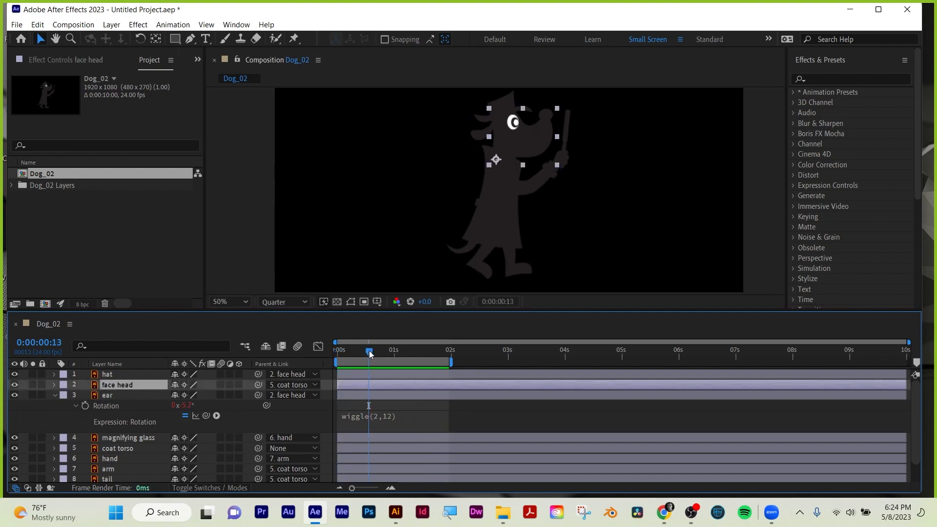
{"action": "left_click_drag", "start_coordinate": [369, 354], "coordinate": [333, 351]}
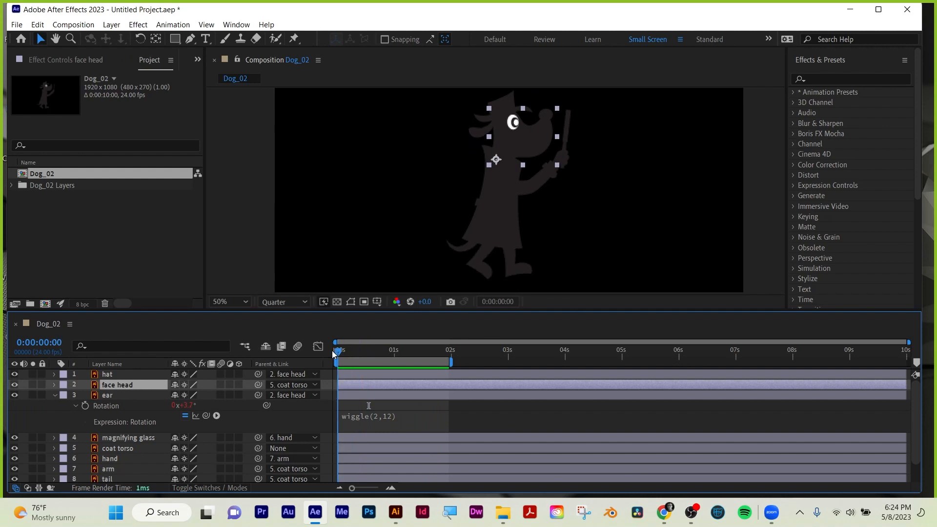
{"action": "key", "text": "r"}
{"action": "left_click", "coordinate": [88, 396]}
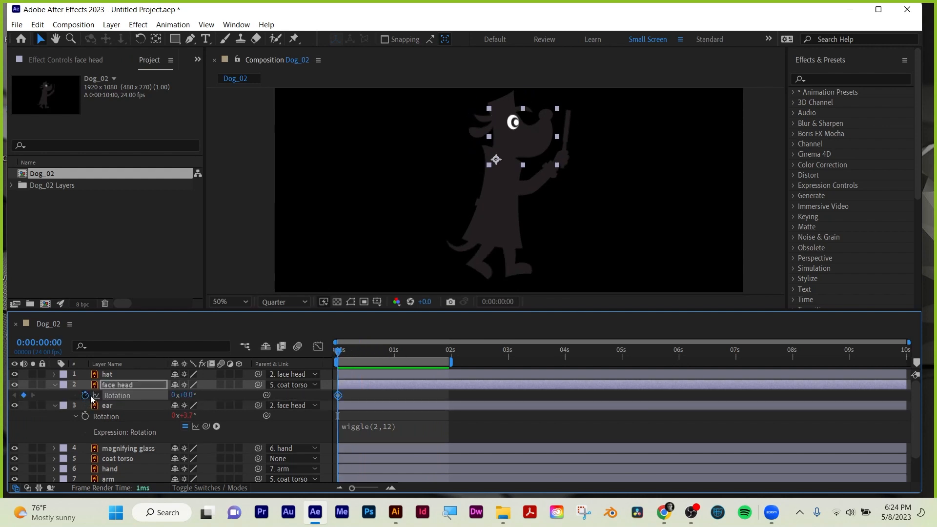
{"action": "left_click_drag", "start_coordinate": [342, 351], "coordinate": [353, 350]}
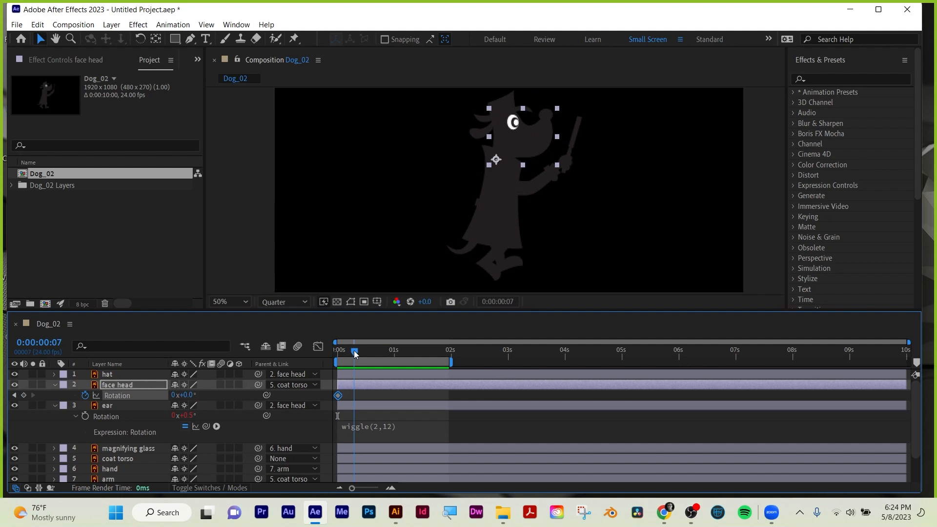
{"action": "left_click", "coordinate": [24, 396]}
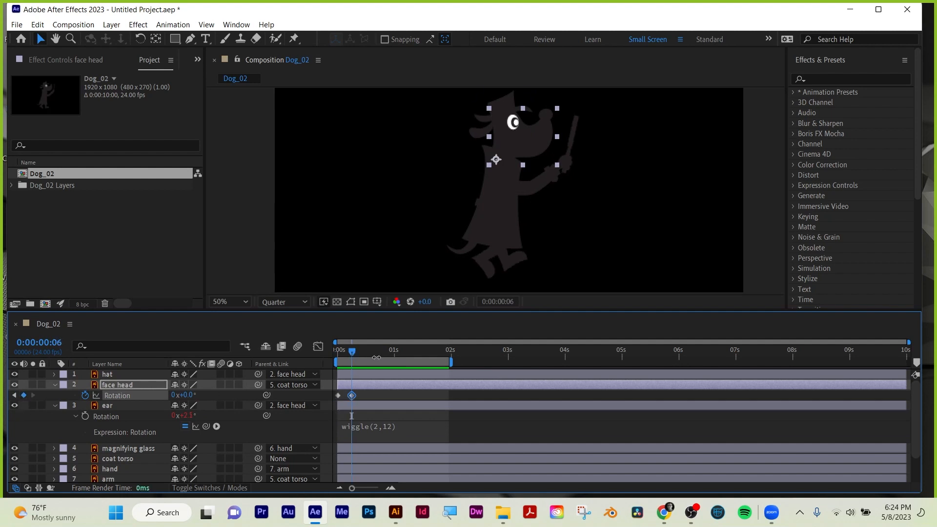
{"action": "left_click_drag", "start_coordinate": [352, 350], "coordinate": [366, 354]}
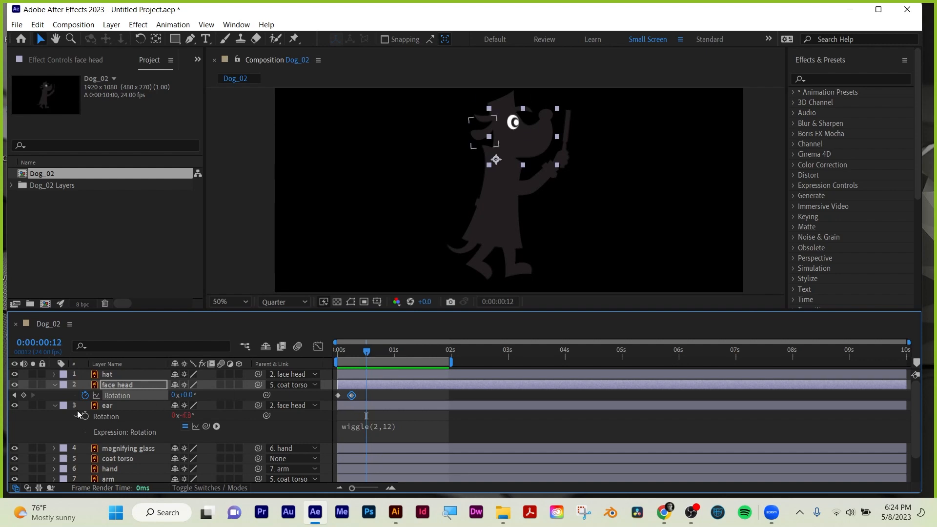
{"action": "left_click", "coordinate": [24, 395]}
Tilt the face head slightly clockwise at its 0:00:00:06 Rotation keyframe and preview the nod.
{"action": "left_click", "coordinate": [14, 395]}
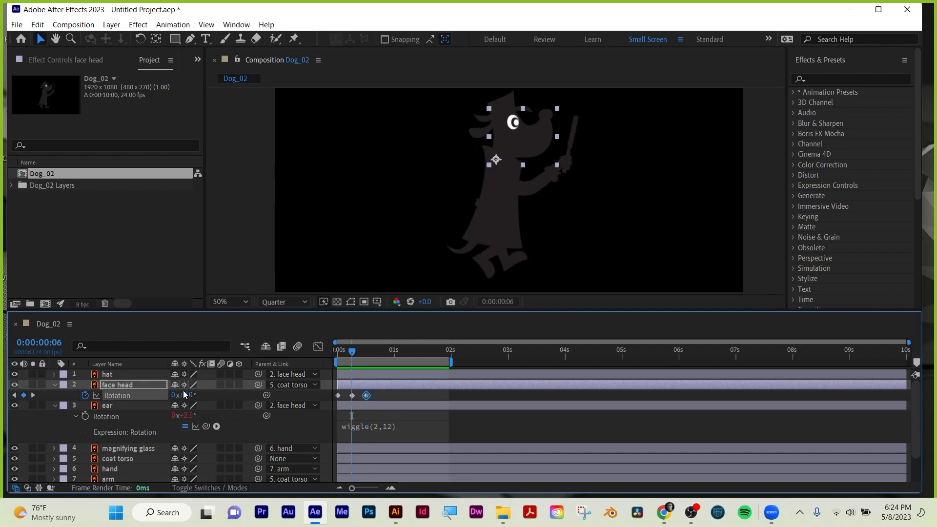
{"action": "left_click_drag", "start_coordinate": [185, 394], "coordinate": [191, 393]}
{"action": "key", "text": "space"}
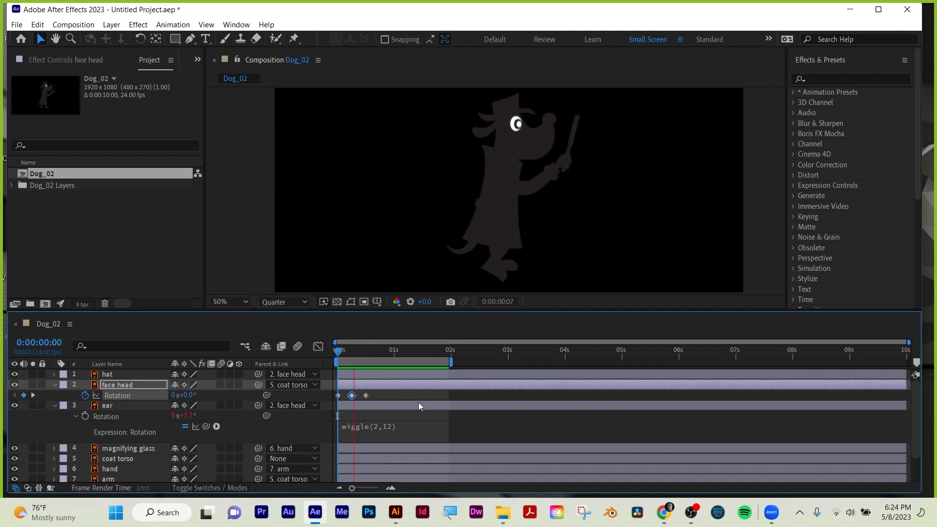
{"action": "key", "text": "space"}
{"action": "key", "text": "Home"}
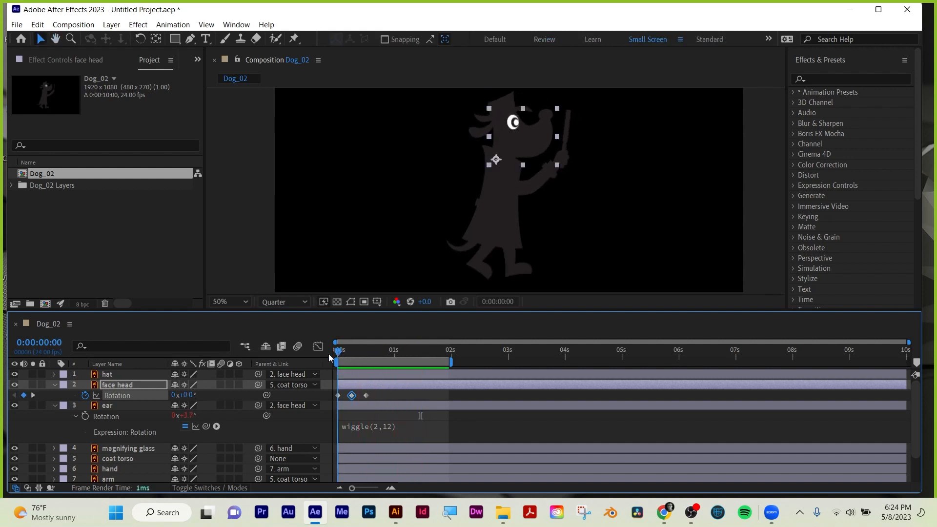
Collapse the face head and ear properties and start a Rotation keyframe on the hat layer at 0:00:00:00.
{"action": "left_click", "coordinate": [55, 386]}
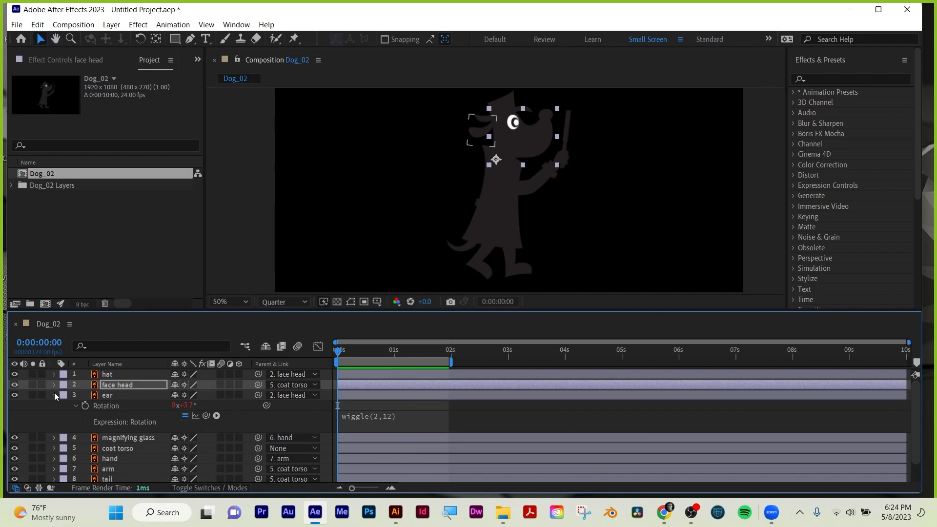
{"action": "left_click", "coordinate": [54, 395]}
{"action": "left_click", "coordinate": [54, 374]}
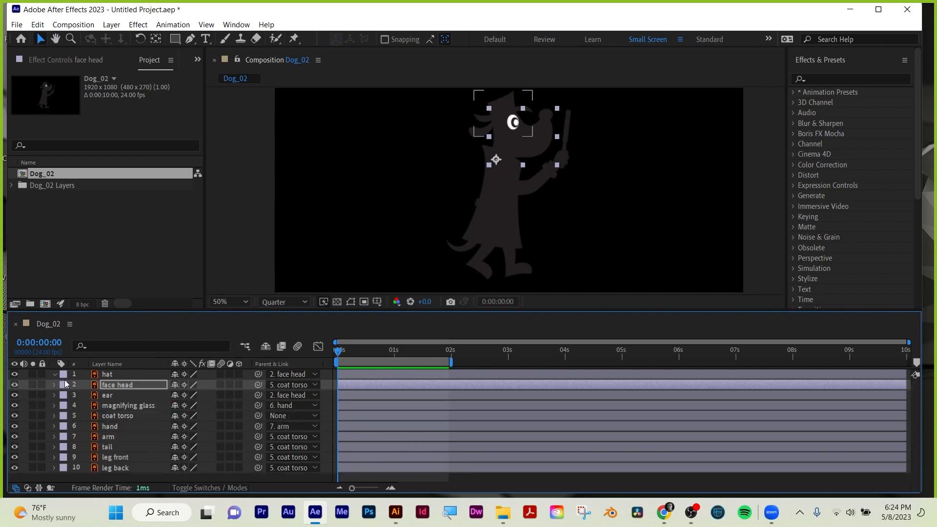
{"action": "left_click", "coordinate": [224, 372]}
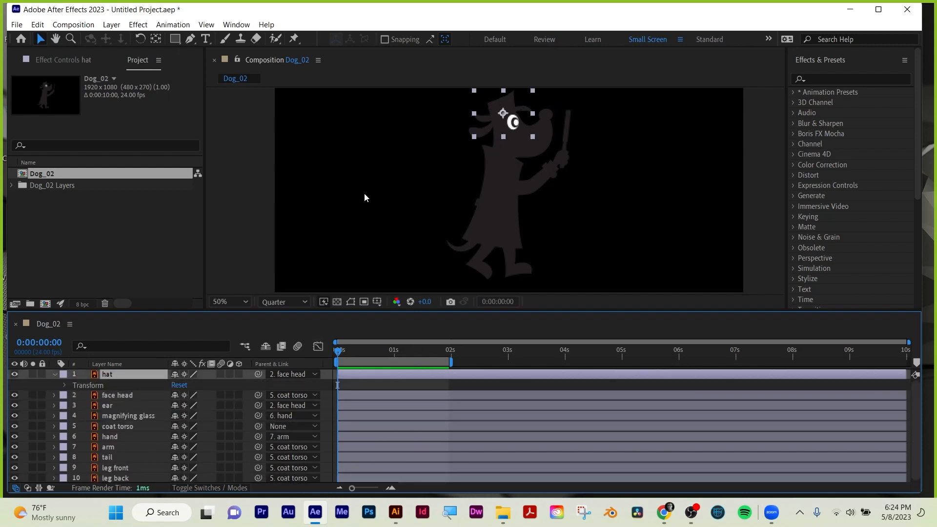
{"action": "key", "text": "r"}
{"action": "left_click", "coordinate": [85, 385]}
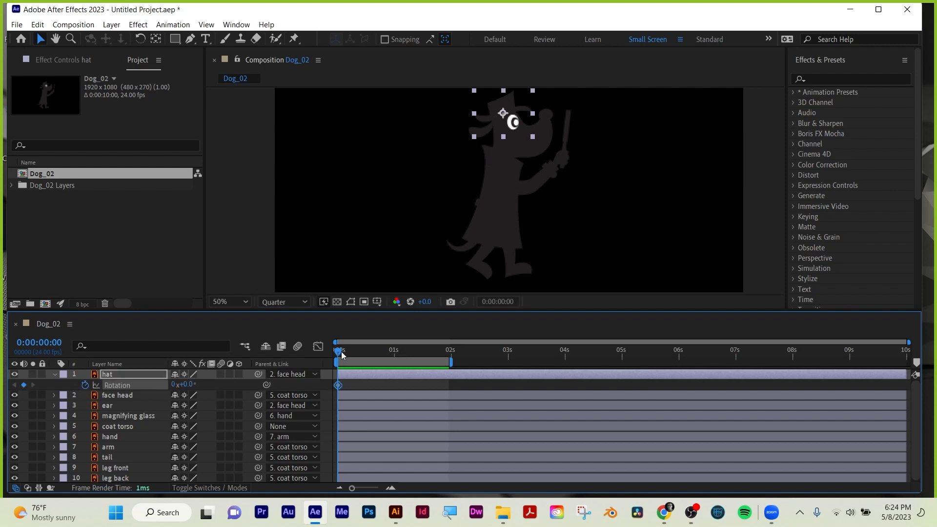
Add unchanged hat Rotation keyframes at 0:00:00:06 and 0:00:00:12.
{"action": "left_click_drag", "start_coordinate": [342, 355], "coordinate": [353, 354]}
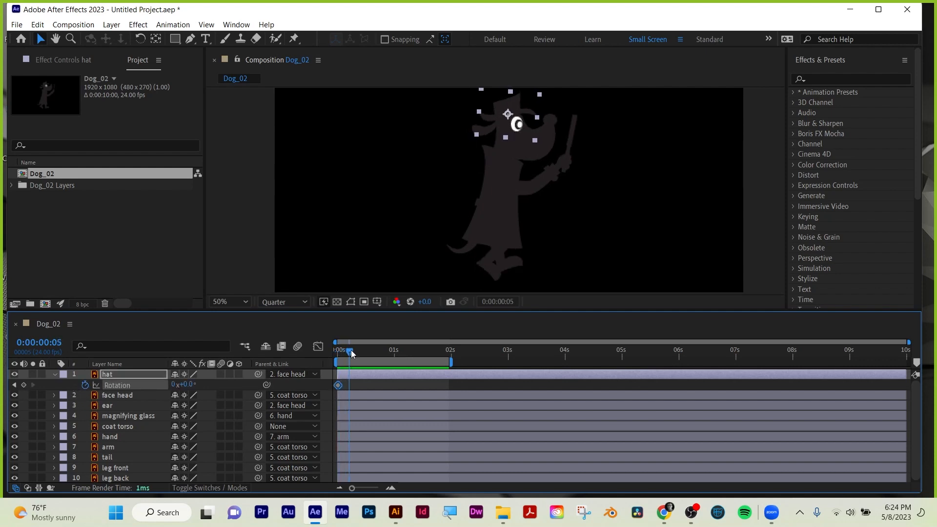
{"action": "left_click", "coordinate": [24, 385]}
{"action": "left_click_drag", "start_coordinate": [359, 352], "coordinate": [369, 352]}
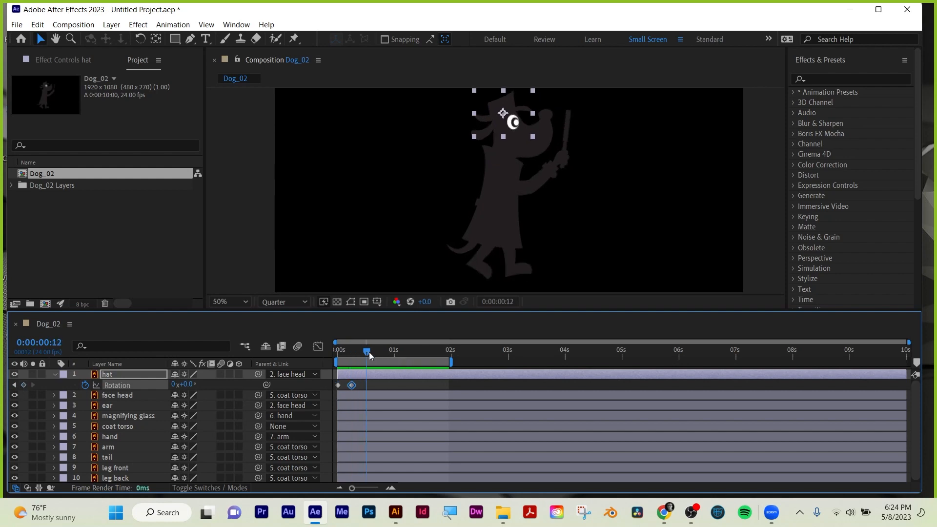
{"action": "left_click", "coordinate": [23, 385]}
Set the hat's Rotation to 10° at 0:00:00:08 and to about -7° at 0:00:00:13.
{"action": "left_click", "coordinate": [359, 352]}
{"action": "left_click_drag", "start_coordinate": [359, 352], "coordinate": [356, 350]}
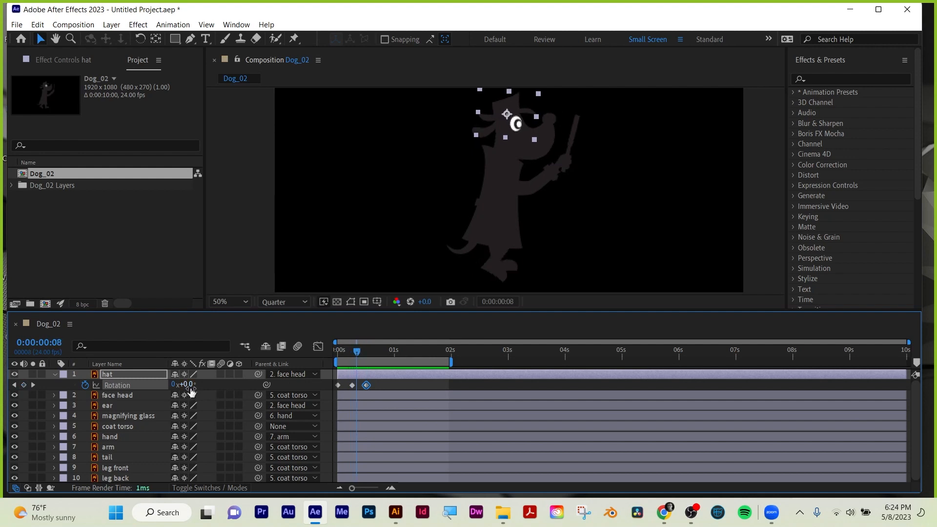
{"action": "left_click_drag", "start_coordinate": [190, 386], "coordinate": [196, 384]}
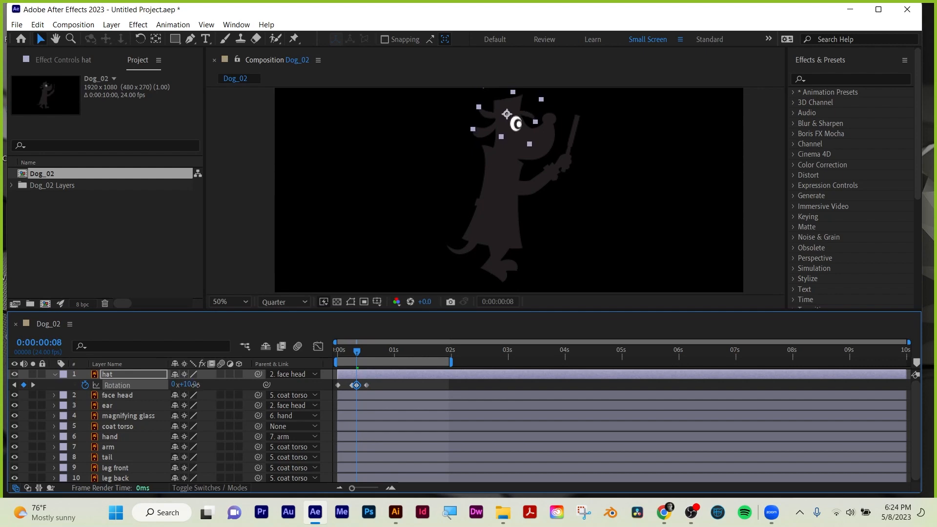
{"action": "left_click_drag", "start_coordinate": [353, 348], "coordinate": [367, 349]}
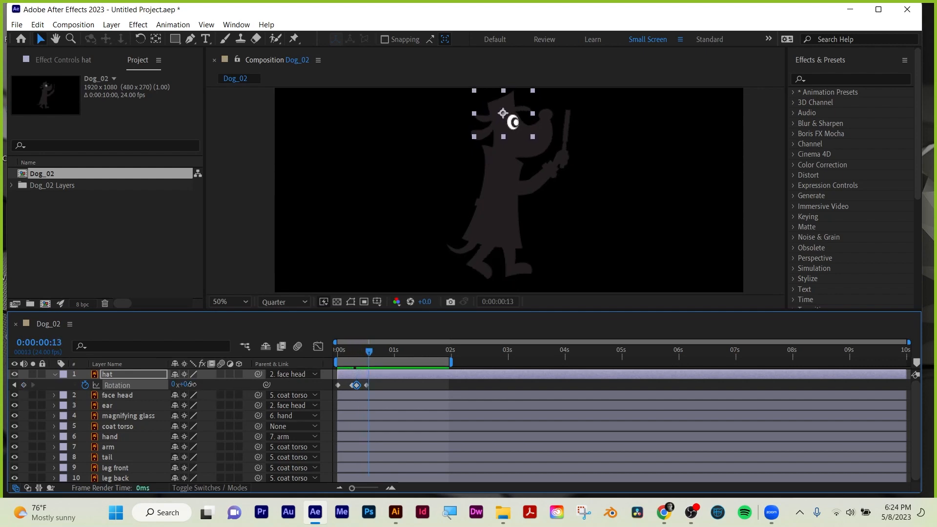
{"action": "left_click_drag", "start_coordinate": [190, 385], "coordinate": [186, 385]}
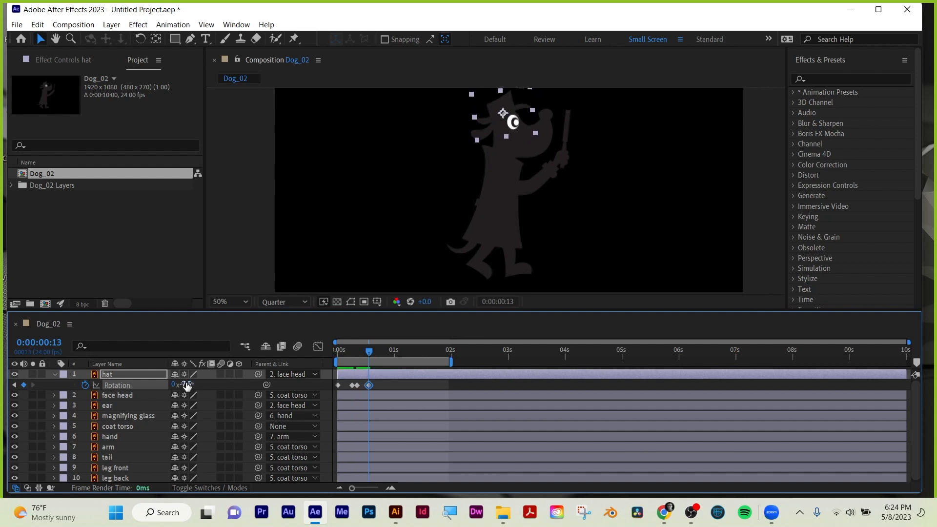
Return the hat's Rotation to 0° with a keyframe at 0:00:00:17.
{"action": "left_click_drag", "start_coordinate": [370, 354], "coordinate": [378, 353]}
{"action": "left_click", "coordinate": [189, 385]}
{"action": "type", "text": "0"}
{"action": "key", "text": "Return"}
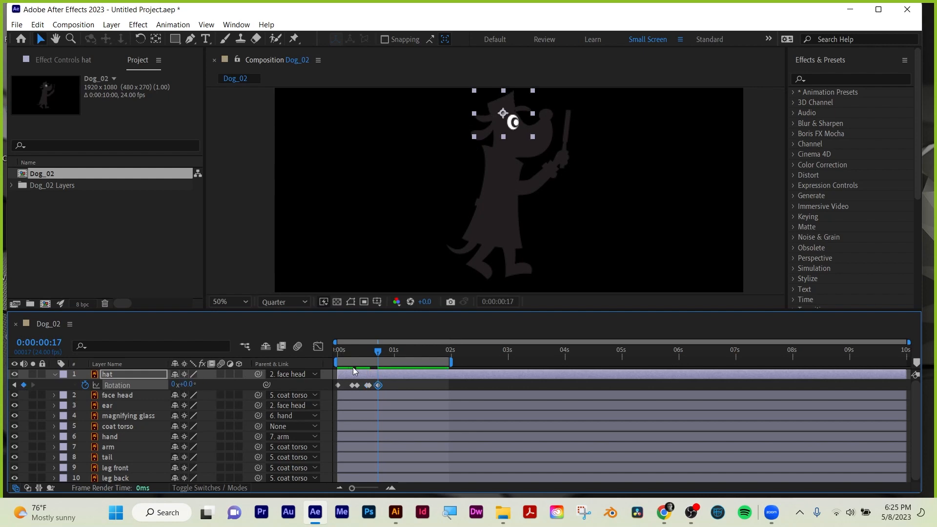
Preview the hat motion from the start, shorten the work area to just under 1 second, and replay it.
{"action": "left_click_drag", "start_coordinate": [379, 351], "coordinate": [305, 351]}
{"action": "key", "text": "space"}
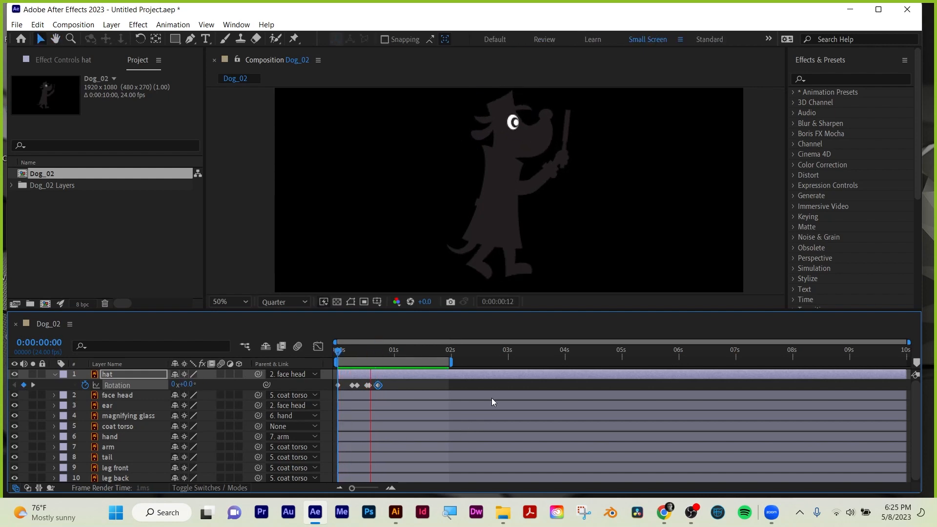
{"action": "key", "text": "space"}
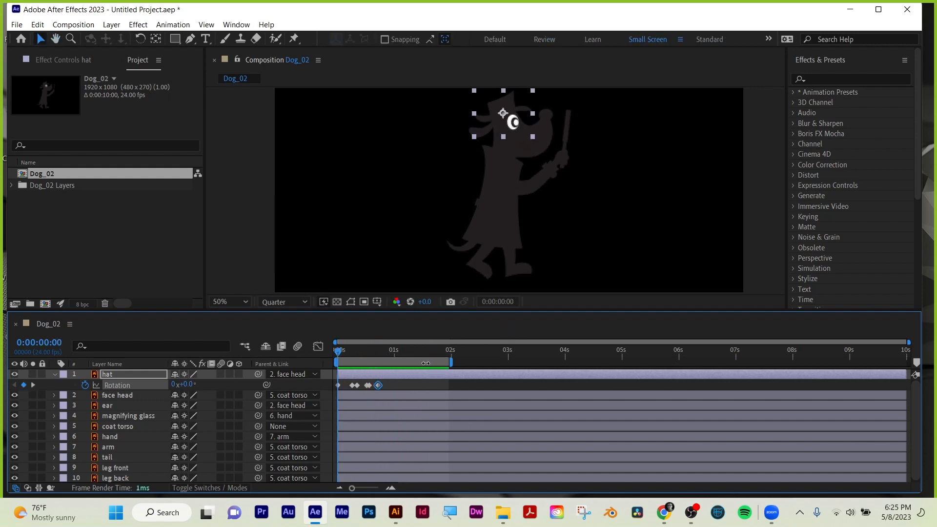
{"action": "left_click_drag", "start_coordinate": [453, 363], "coordinate": [387, 364]}
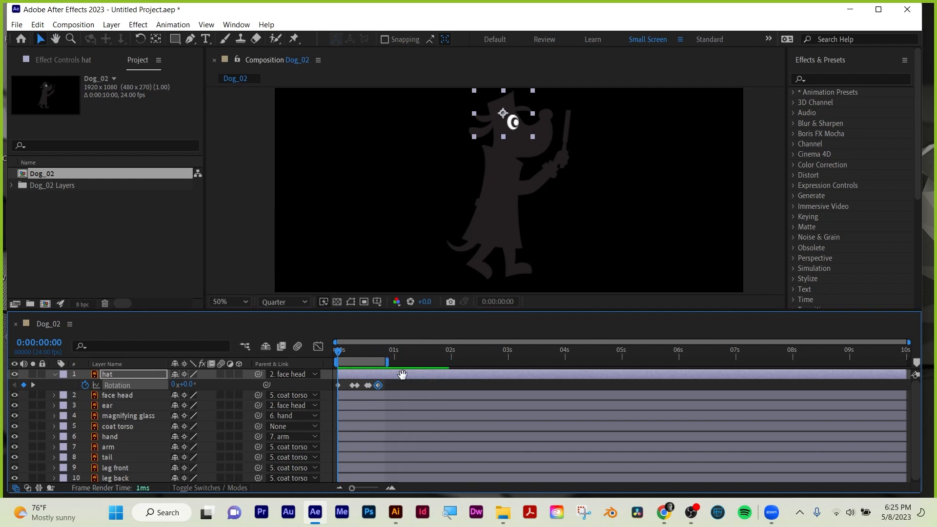
{"action": "key", "text": "space"}
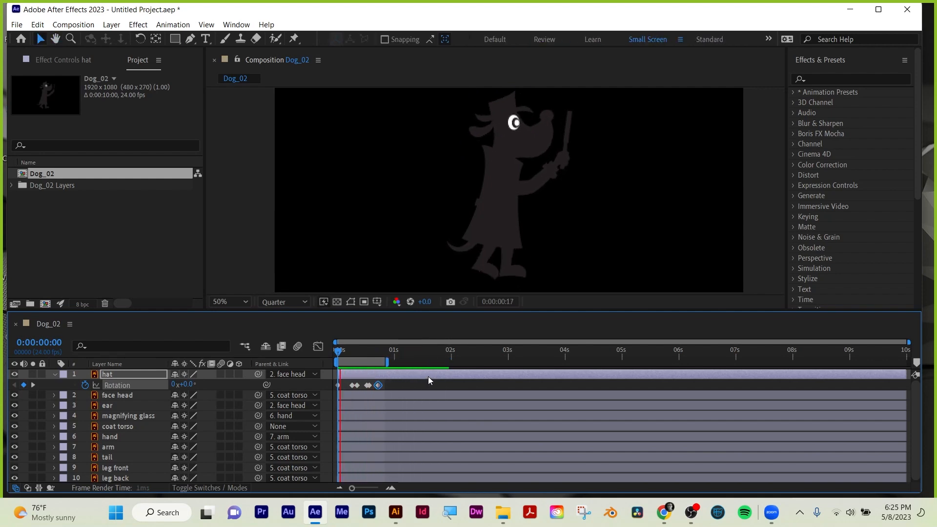
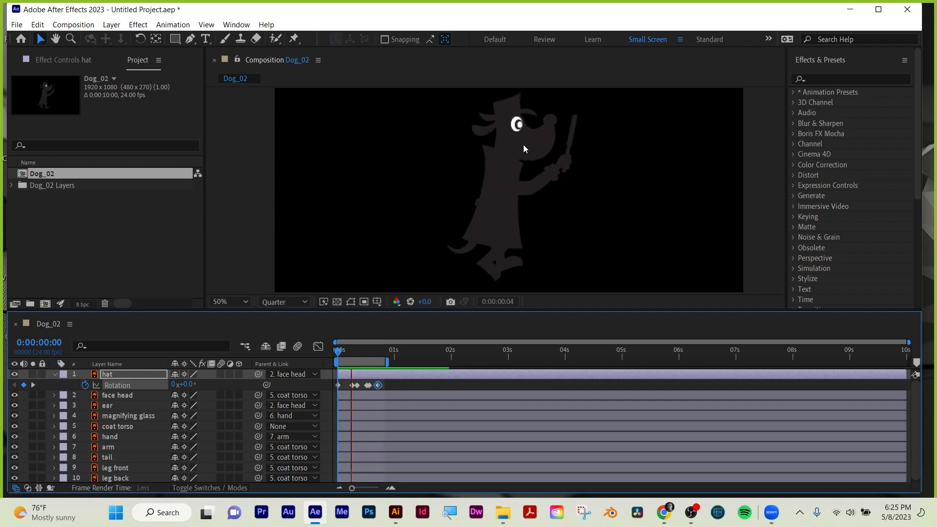
Enable Scale keyframing on the coat torso layer with a first keyframe at 0:00:00:00.
{"action": "key", "text": "space"}
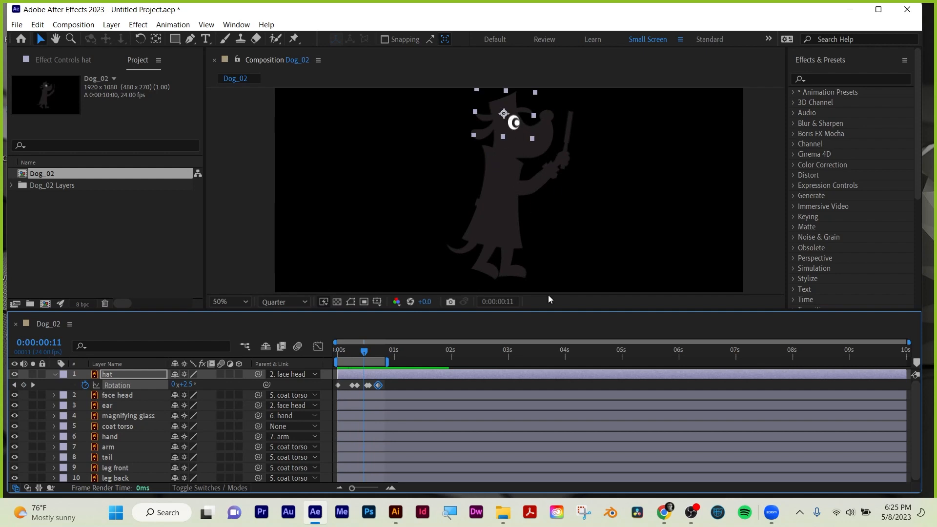
{"action": "left_click", "coordinate": [466, 379]}
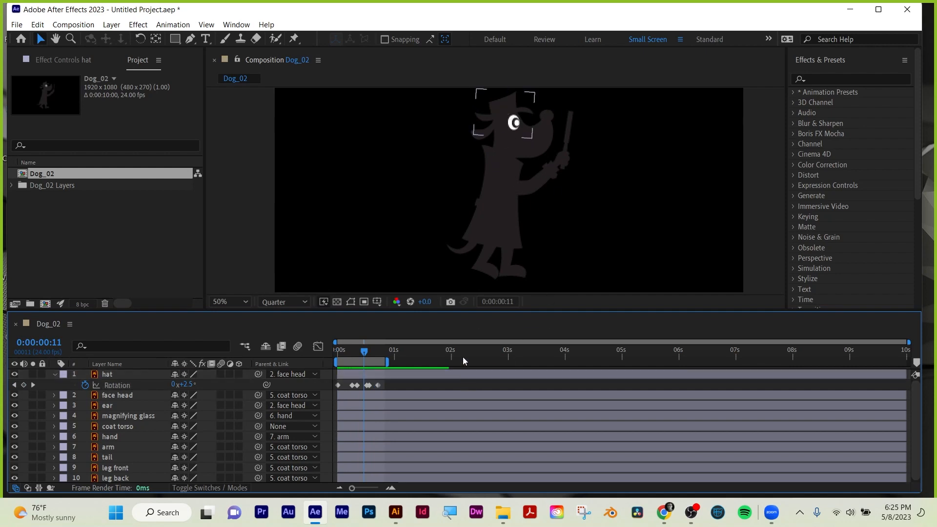
{"action": "left_click", "coordinate": [494, 236]}
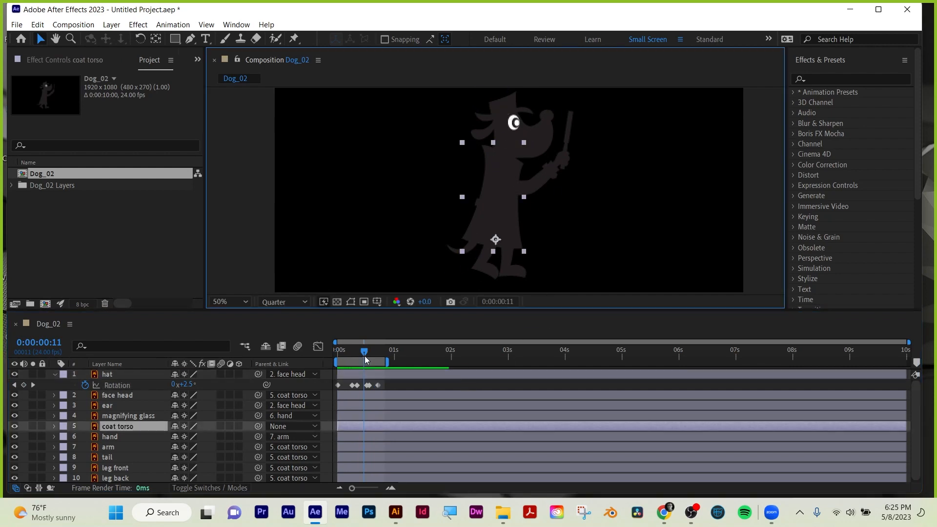
{"action": "mouse_move", "coordinate": [367, 360]}
{"action": "left_mouse_down"}
{"action": "mouse_move", "coordinate": [335, 356]}
{"action": "mouse_move", "coordinate": [353, 355]}
{"action": "left_mouse_up"}
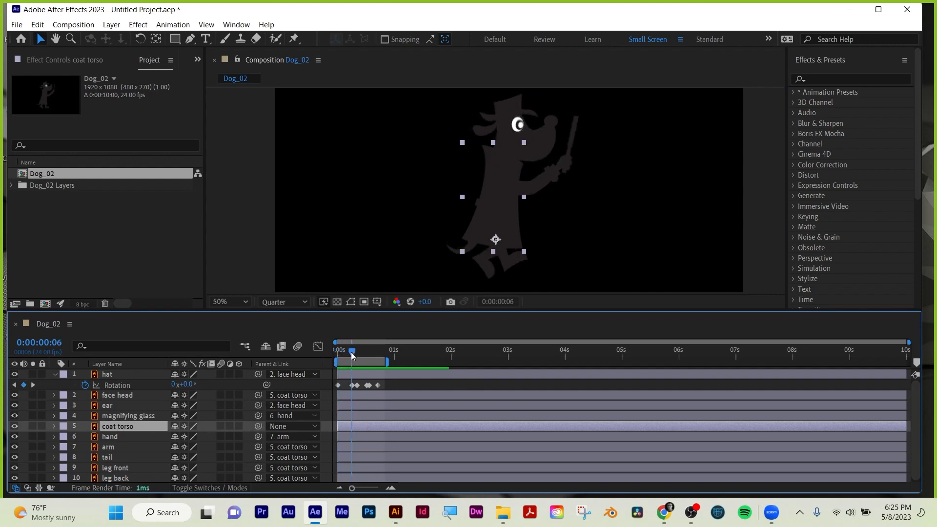
{"action": "key", "text": "space"}
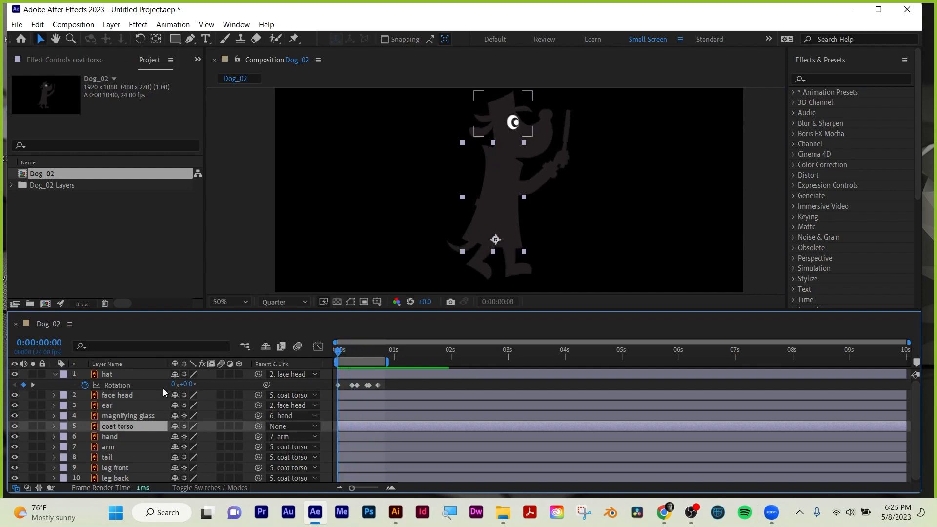
{"action": "key", "text": "s"}
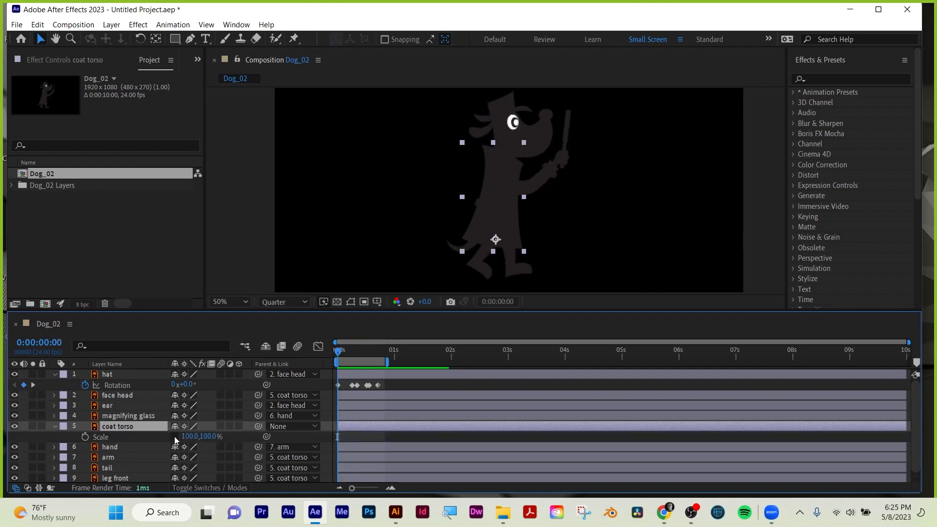
{"action": "left_click", "coordinate": [86, 437]}
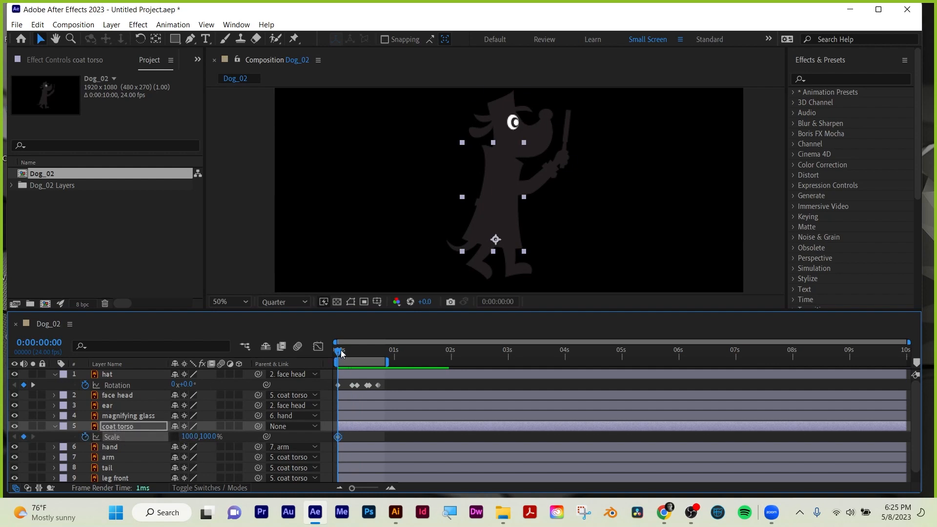
Add unchanged coat torso Scale keyframes at 0:00:00:06 and 0:00:00:12.
{"action": "left_click_drag", "start_coordinate": [341, 354], "coordinate": [347, 355]}
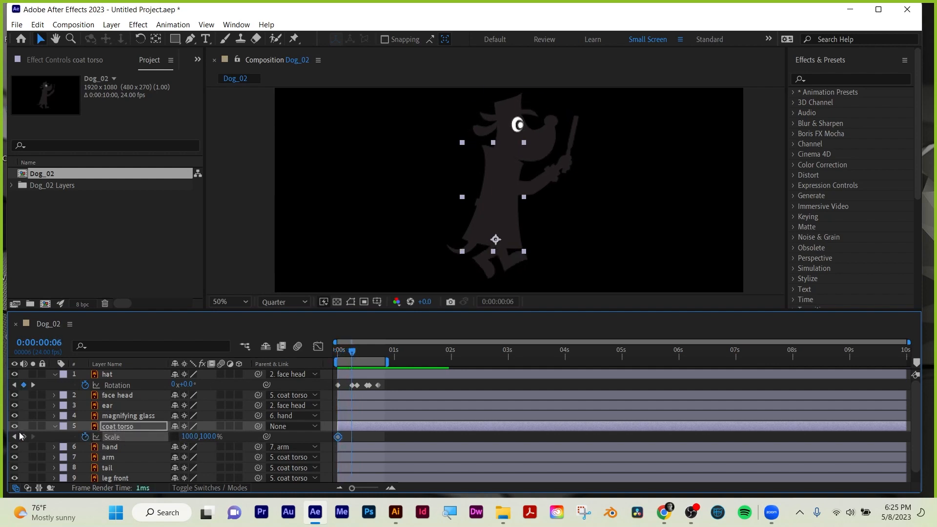
{"action": "left_click", "coordinate": [23, 436]}
{"action": "left_click_drag", "start_coordinate": [358, 352], "coordinate": [366, 352]}
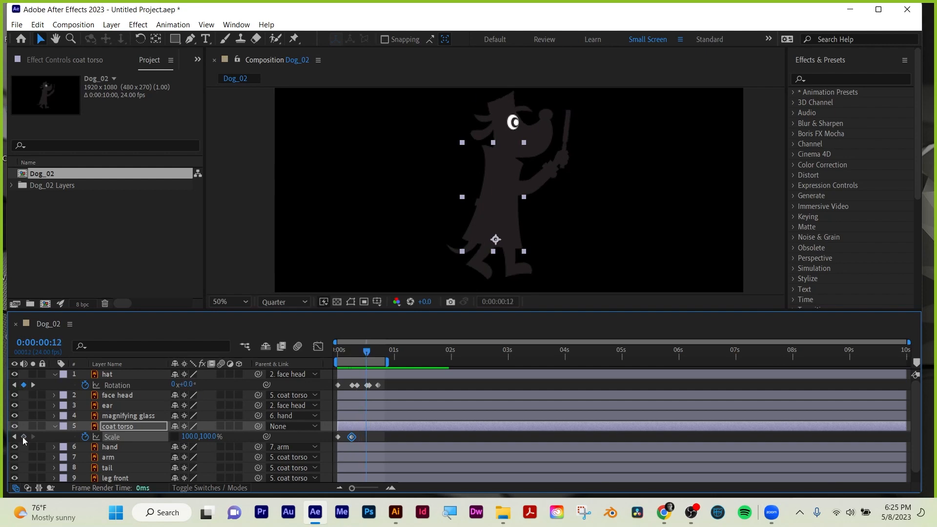
{"action": "left_click", "coordinate": [23, 437]}
Try a vertical Scale of 97% on the coat torso at 0:00:00:06 and preview the motion.
{"action": "left_click", "coordinate": [14, 437]}
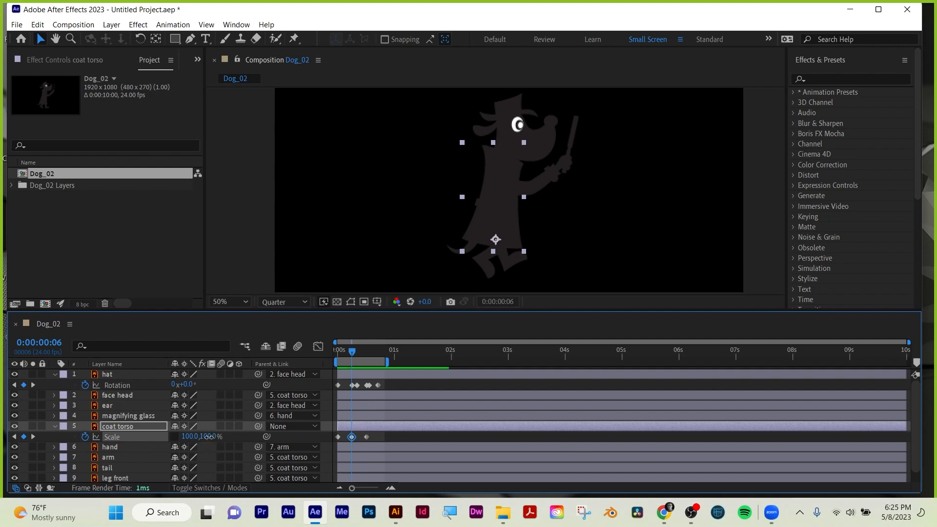
{"action": "left_click_drag", "start_coordinate": [210, 437], "coordinate": [210, 440]}
{"action": "key", "text": "space"}
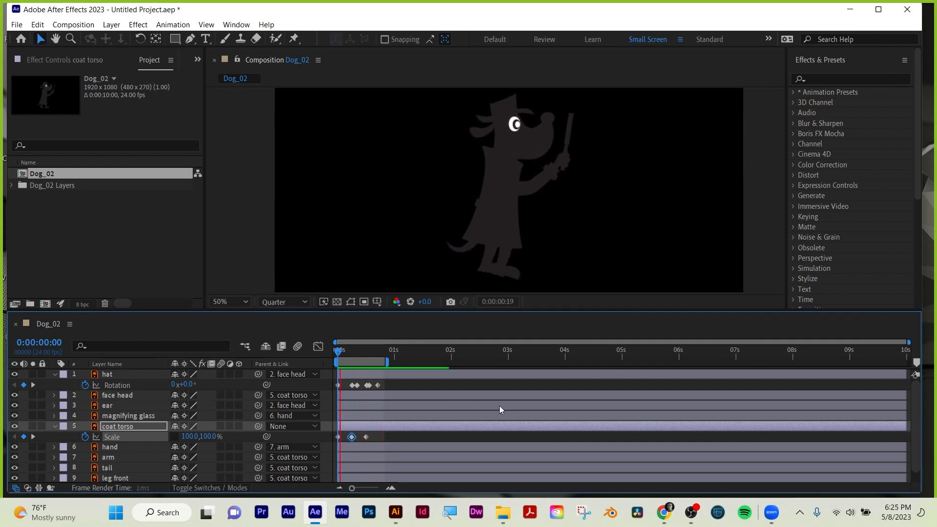
{"action": "key", "text": "space"}
Set the coat torso's vertical Scale to 93% at 0:00:00:06 and preview the motion from the start.
{"action": "left_click", "coordinate": [14, 437]}
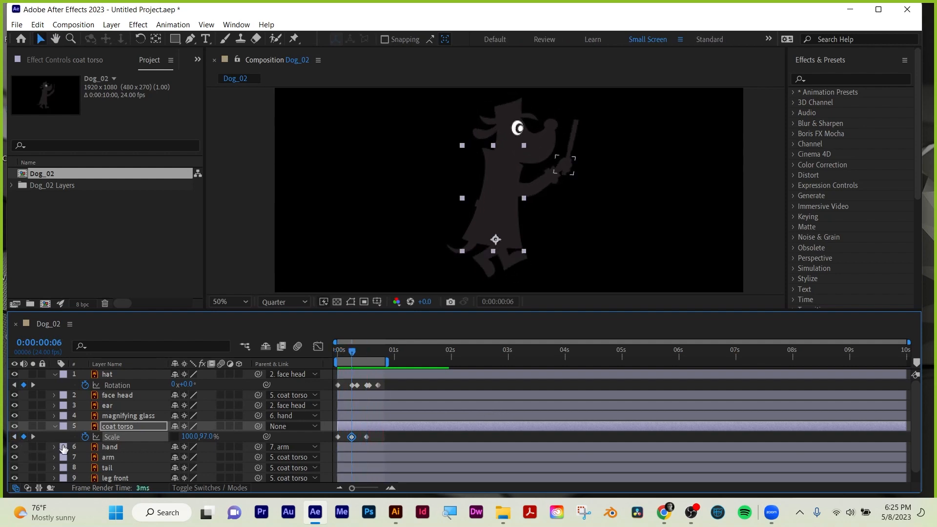
{"action": "left_click_drag", "start_coordinate": [210, 437], "coordinate": [207, 438]}
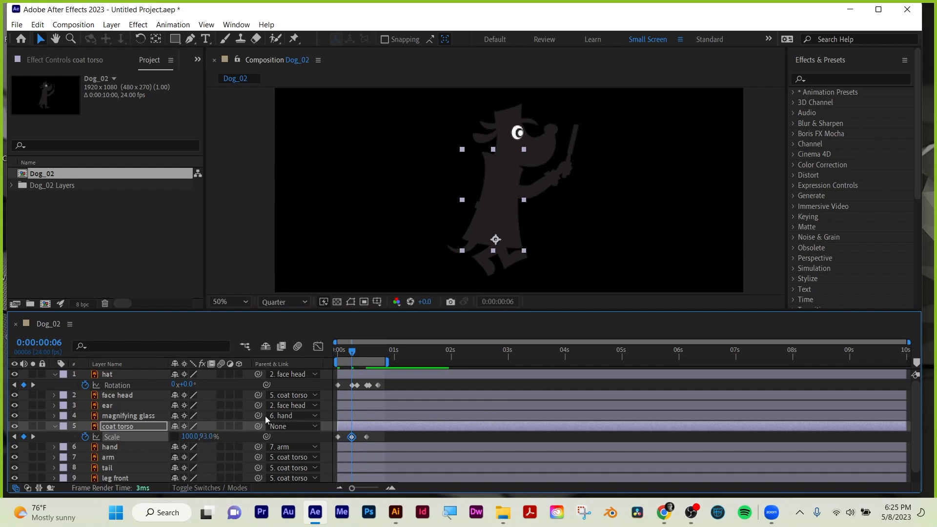
{"action": "left_click_drag", "start_coordinate": [356, 350], "coordinate": [336, 351]}
{"action": "key", "text": "space"}
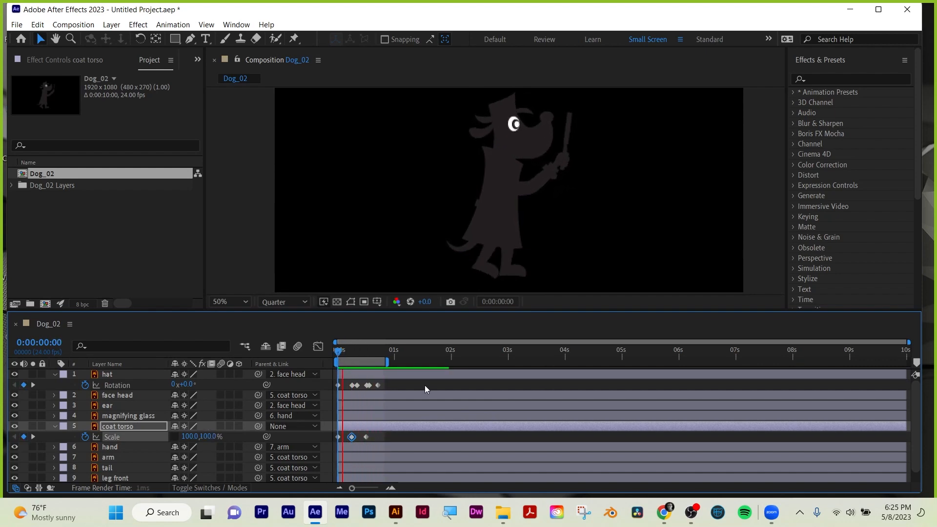
{"action": "key", "text": "space"}
Collapse the expanded properties of the coat torso and hat layers, keeping coat torso selected.
{"action": "left_click", "coordinate": [507, 217]}
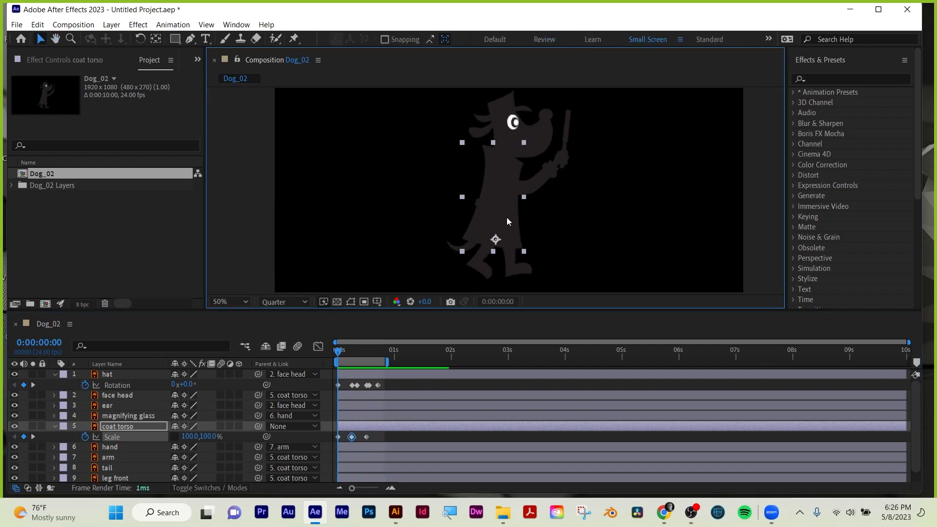
{"action": "left_click", "coordinate": [55, 427]}
{"action": "left_click", "coordinate": [55, 426]}
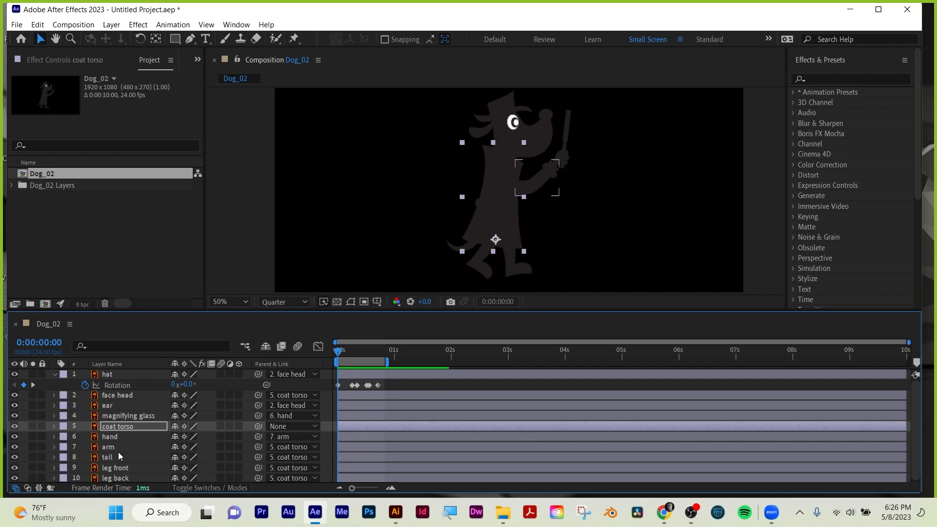
{"action": "left_click", "coordinate": [55, 374]}
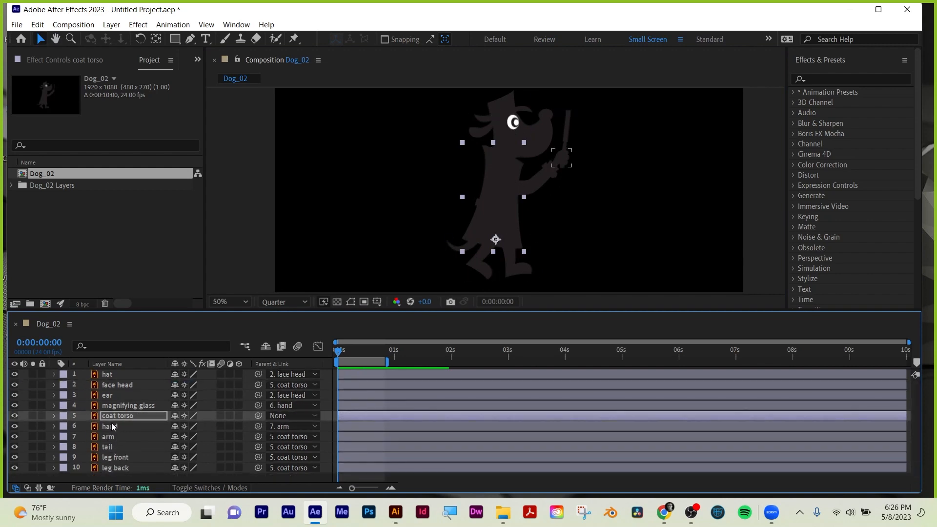
Find the CC Bender effect by searching for "cc bend" and apply it to the coat torso layer.
{"action": "left_click", "coordinate": [823, 78]}
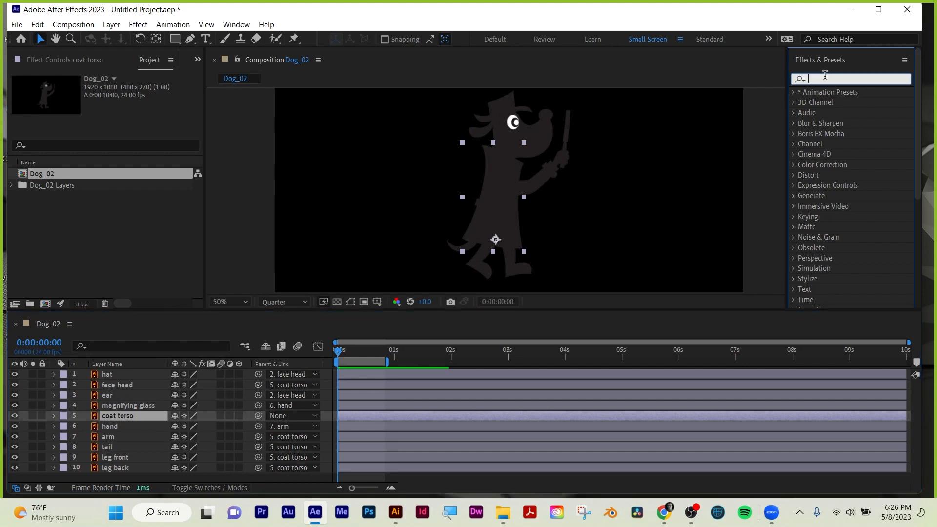
{"action": "type", "text": "cc bend"}
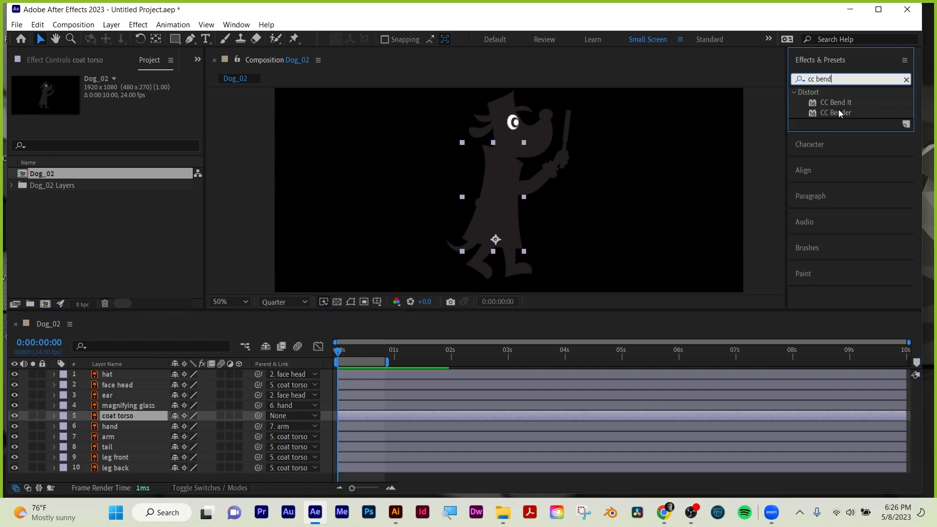
{"action": "left_click_drag", "start_coordinate": [840, 115], "coordinate": [488, 415]}
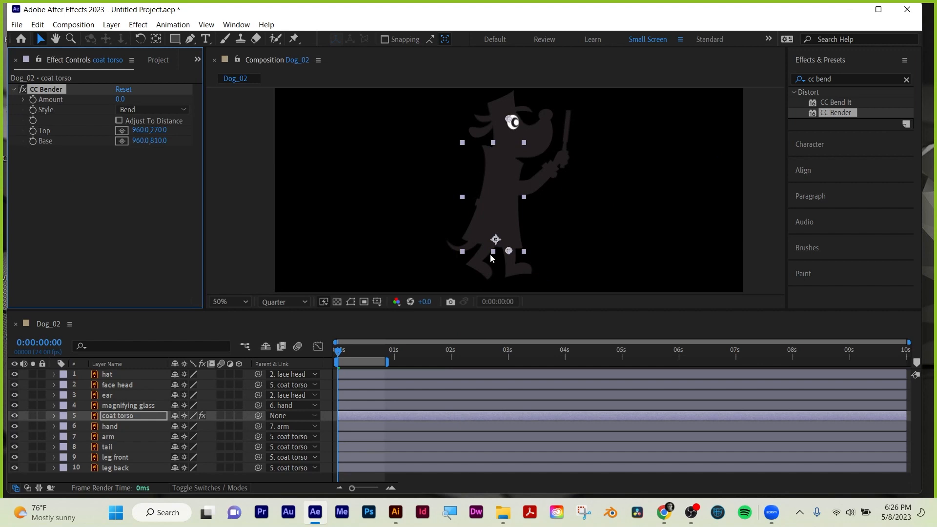
Place CC Bender's Base point at 930, 414 near the coat's collar and its Top point at 894, 774 near the hem.
{"action": "left_click", "coordinate": [122, 141]}
{"action": "left_click", "coordinate": [501, 155]}
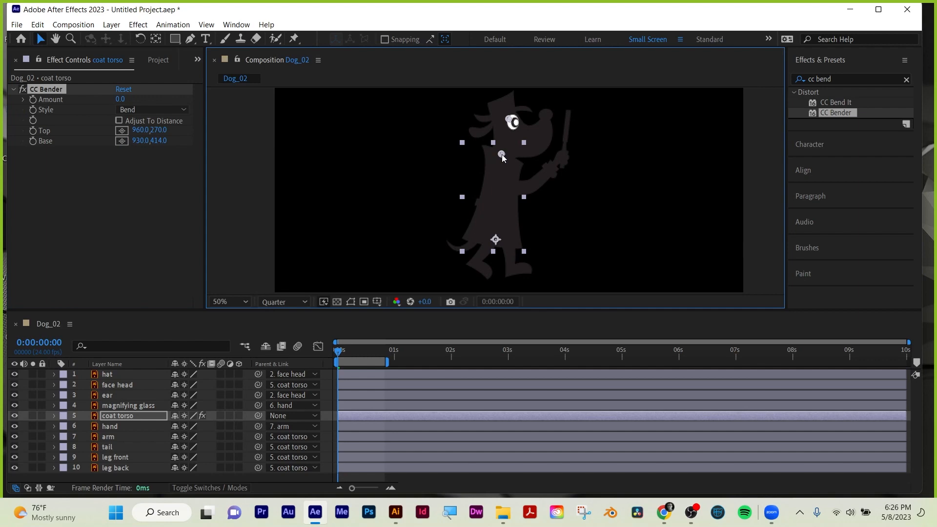
{"action": "left_click", "coordinate": [122, 130]}
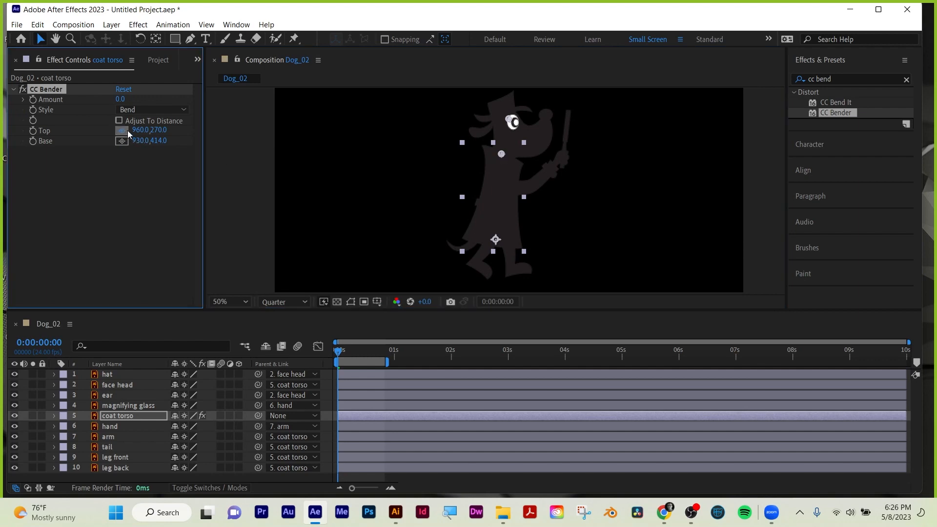
{"action": "left_click", "coordinate": [494, 239]}
{"action": "left_click_drag", "start_coordinate": [121, 98], "coordinate": [123, 99]}
{"action": "key", "text": "ctrl+z"}
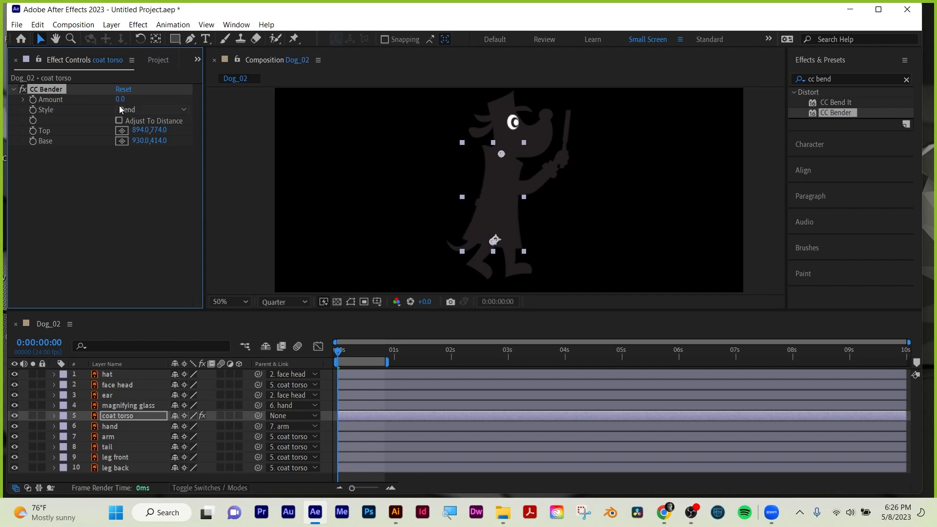
Add the expression wiggle(2,12) to the coat torso's CC Bender Amount and preview the bending.
{"action": "left_click", "coordinate": [33, 99], "text": "alt"}
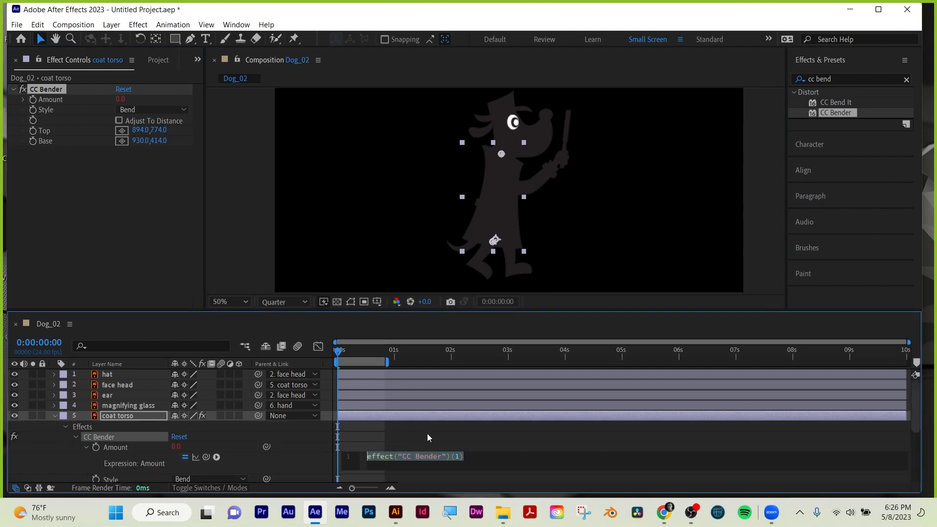
{"action": "type", "text": "wigg"}
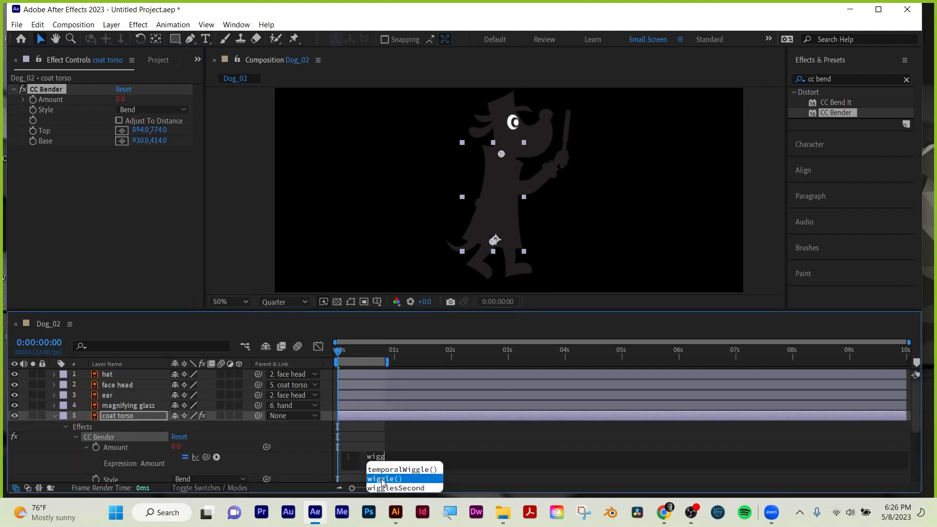
{"action": "left_click", "coordinate": [383, 479]}
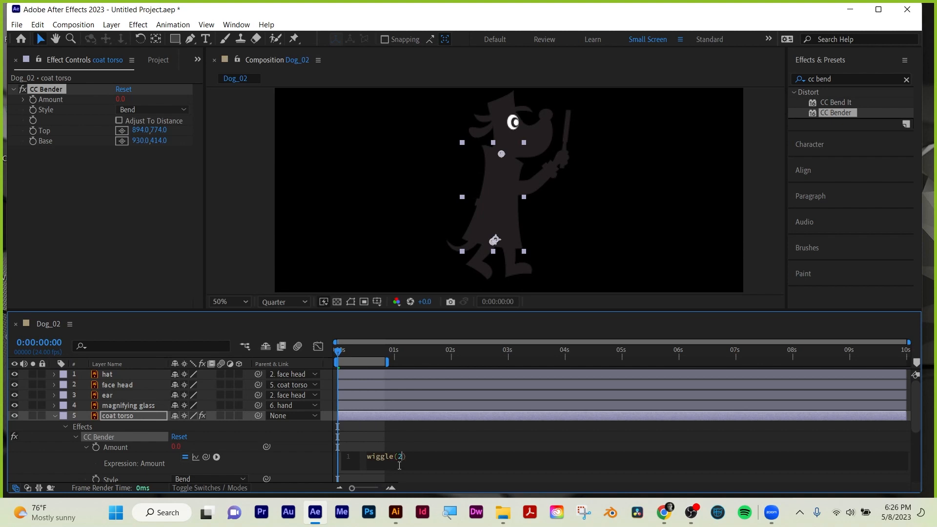
{"action": "type", "text": "2,12"}
{"action": "left_click", "coordinate": [425, 434]}
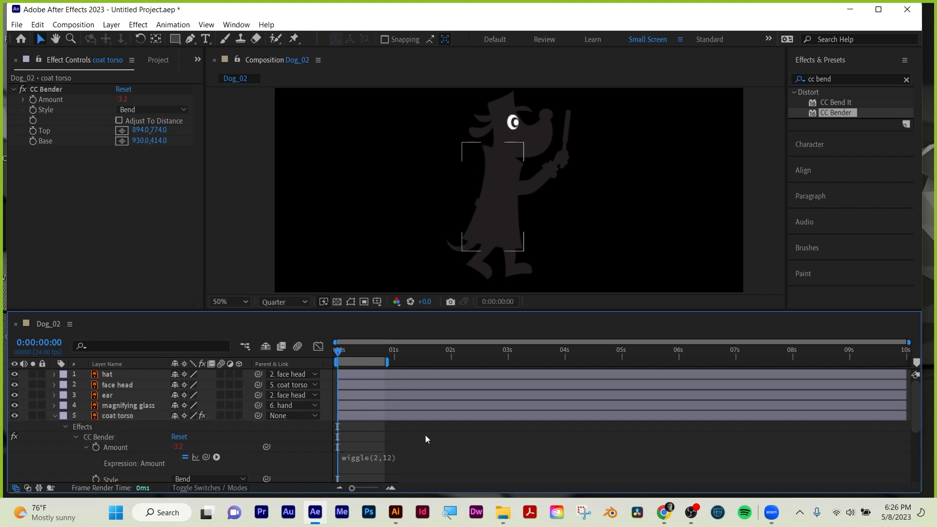
{"action": "key", "text": "space"}
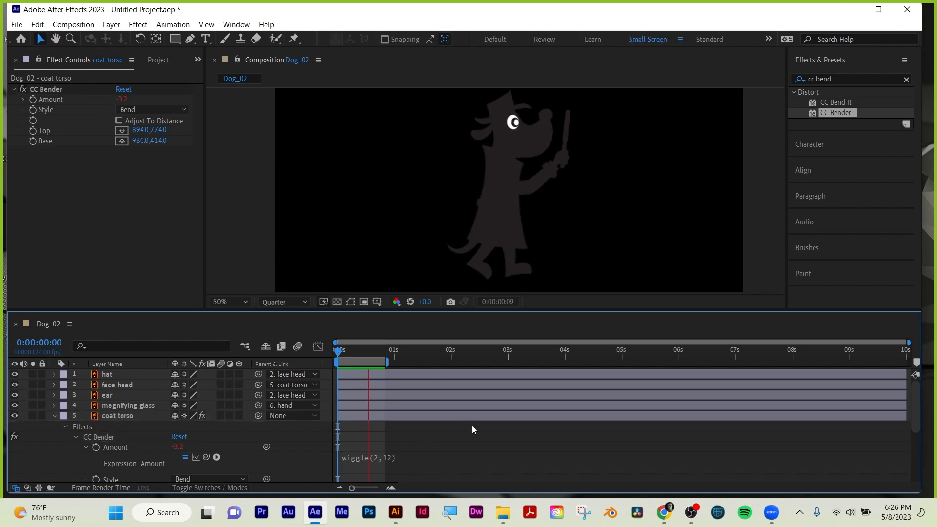
{"action": "key", "text": "space"}
Change the CC Bender Amount expression to wiggle(1,6) and preview the softer coat movement.
{"action": "left_click", "coordinate": [384, 461]}
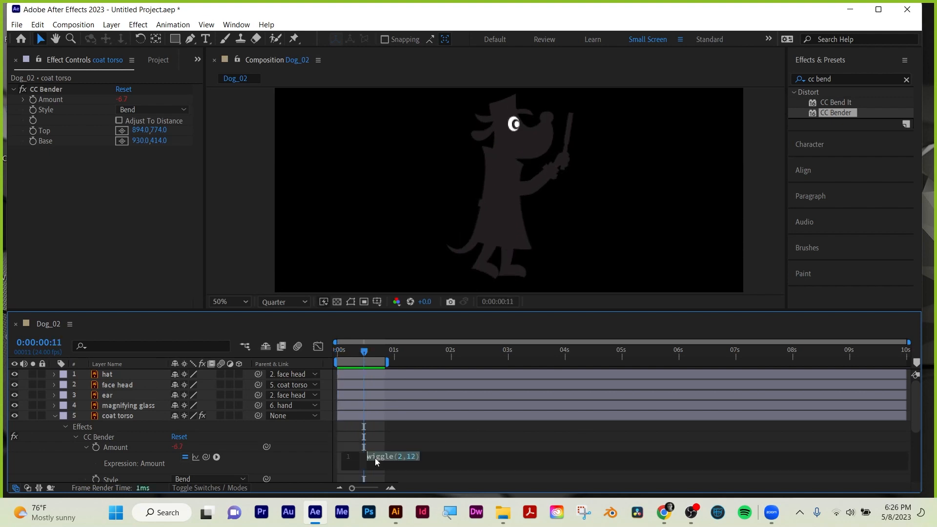
{"action": "double_click", "coordinate": [399, 457]}
{"action": "type", "text": "1"}
{"action": "type", "text": "5"}
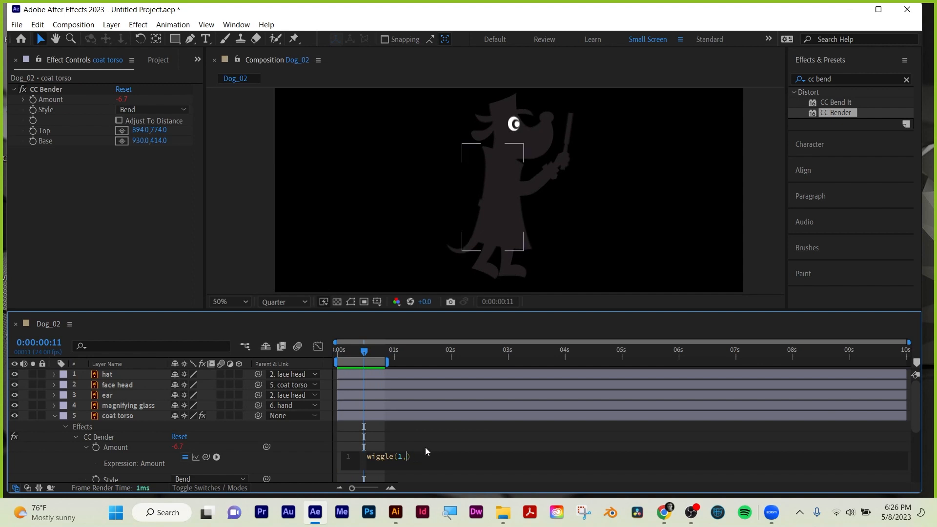
{"action": "type", "text": "6"}
{"action": "left_click", "coordinate": [421, 439]}
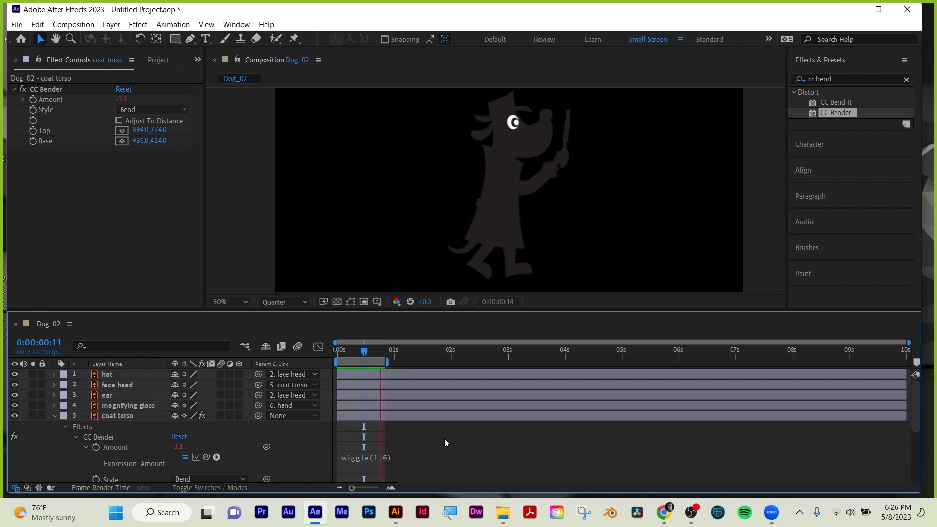
{"action": "key", "text": "space"}
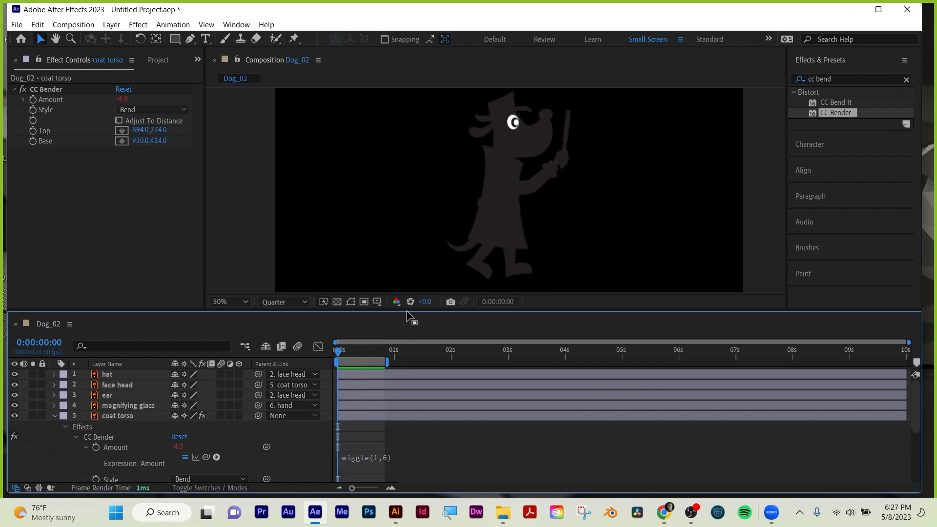
Reveal only the keyframed properties of all layers in the Dog_02 timeline.
{"action": "left_click_drag", "start_coordinate": [407, 315], "coordinate": [398, 144]}
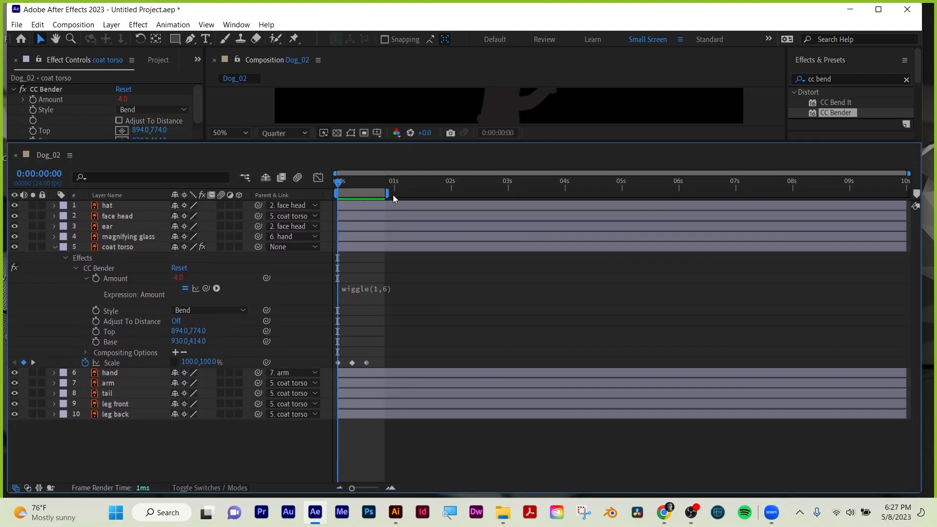
{"action": "key", "text": "u"}
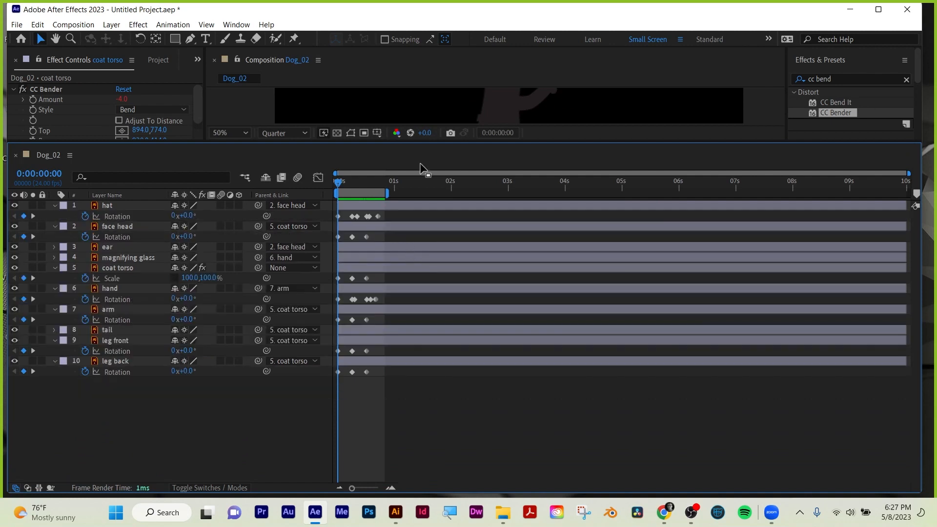
{"action": "left_click_drag", "start_coordinate": [420, 141], "coordinate": [420, 223]}
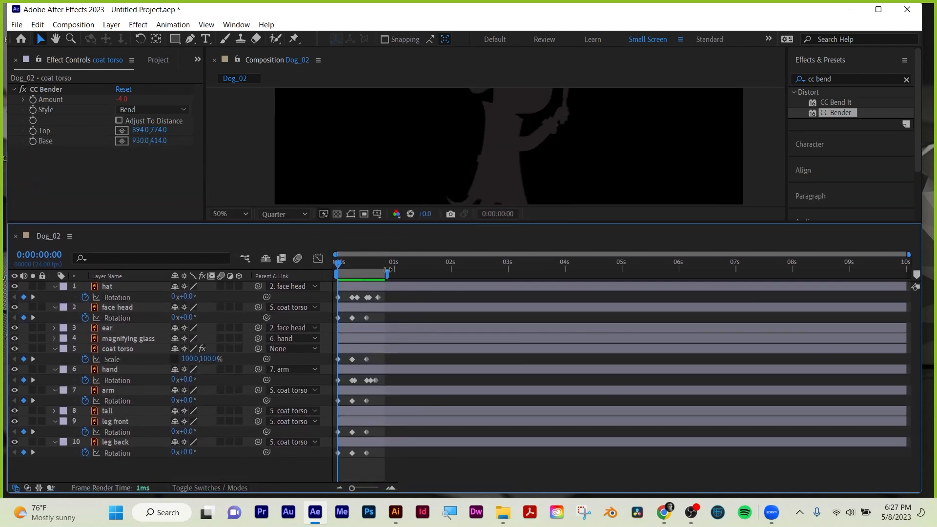
Preview the full walk animation in the composition view.
{"action": "left_click_drag", "start_coordinate": [561, 223], "coordinate": [556, 299]}
{"action": "key", "text": "space"}
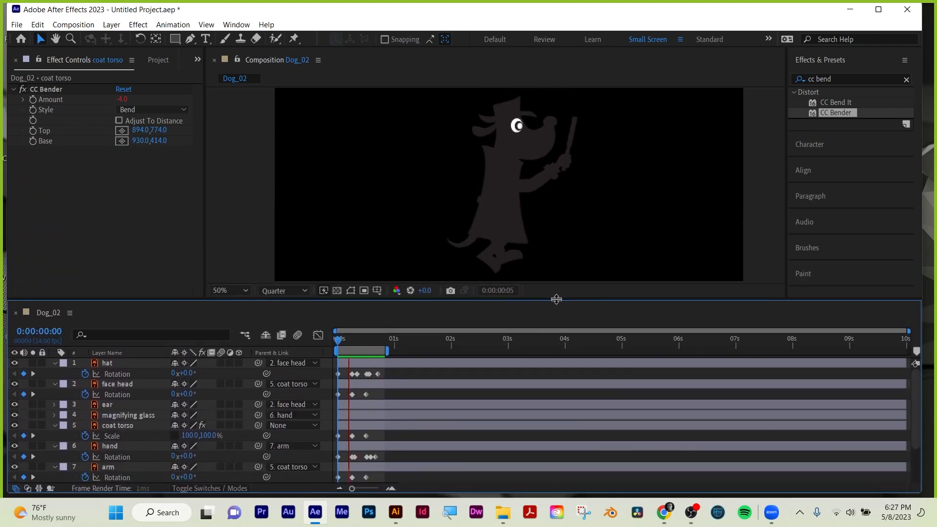
{"action": "key", "text": "space"}
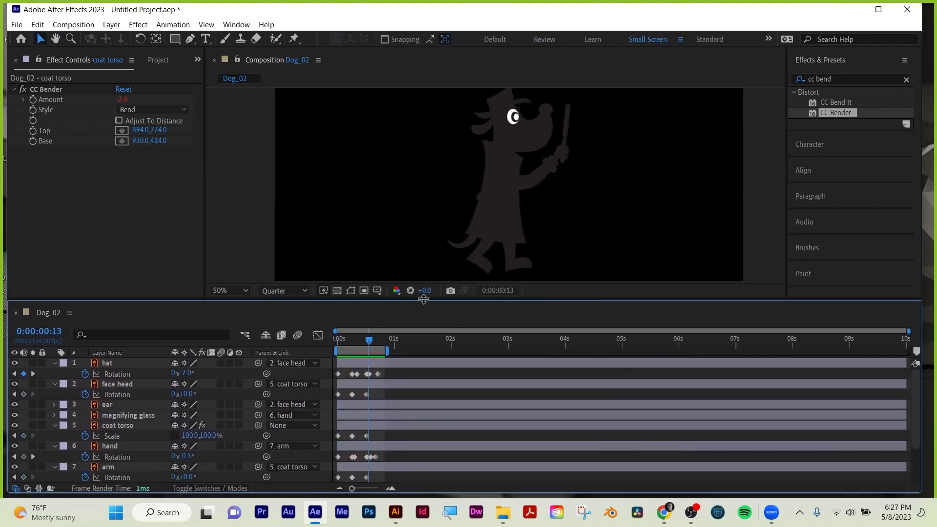
{"action": "left_click_drag", "start_coordinate": [422, 299], "coordinate": [422, 237]}
Save the project as Dog walk cycle in the student's named subfolder of Art 228 Spring 2023.
{"action": "key", "text": "ctrl+s"}
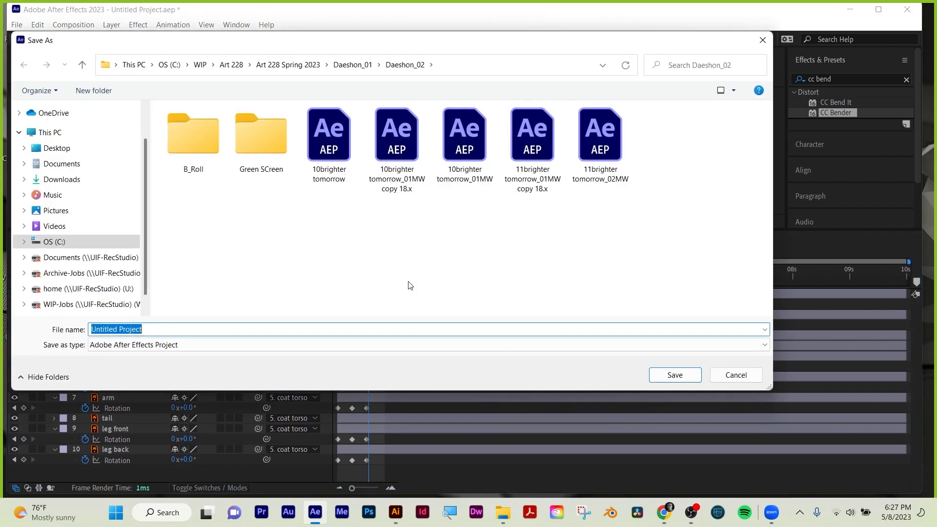
{"action": "type", "text": "Dog walk cycle"}
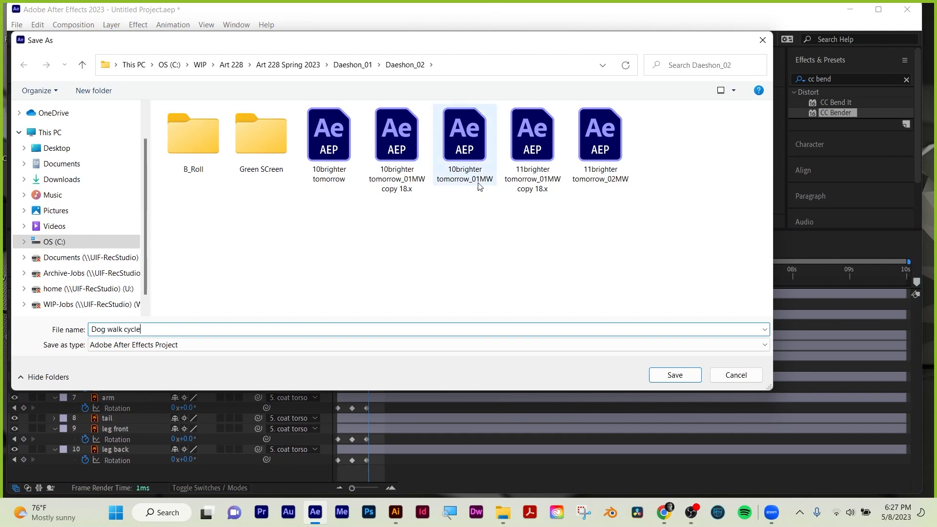
{"action": "left_click", "coordinate": [288, 64]}
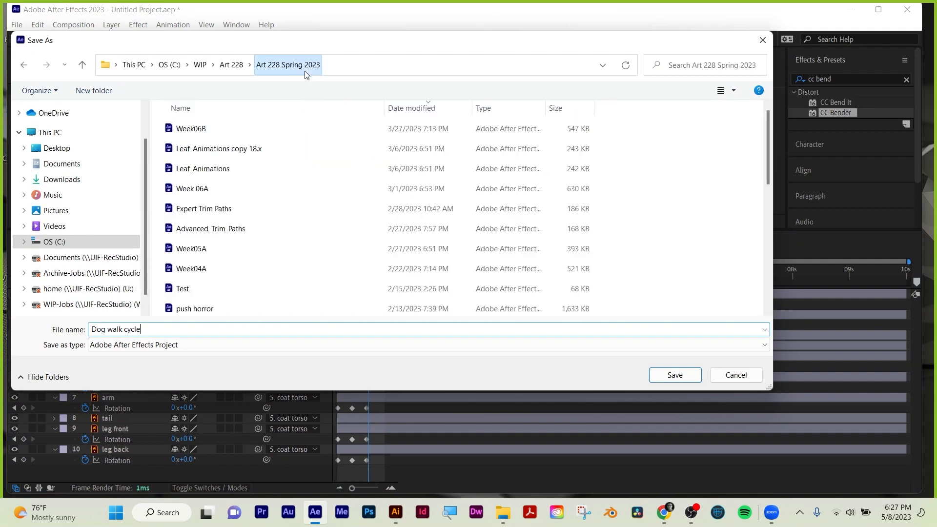
{"action": "scroll", "coordinate": [200, 185], "scroll_direction": "down", "scroll_amount": 5}
{"action": "double_click", "coordinate": [197, 171]}
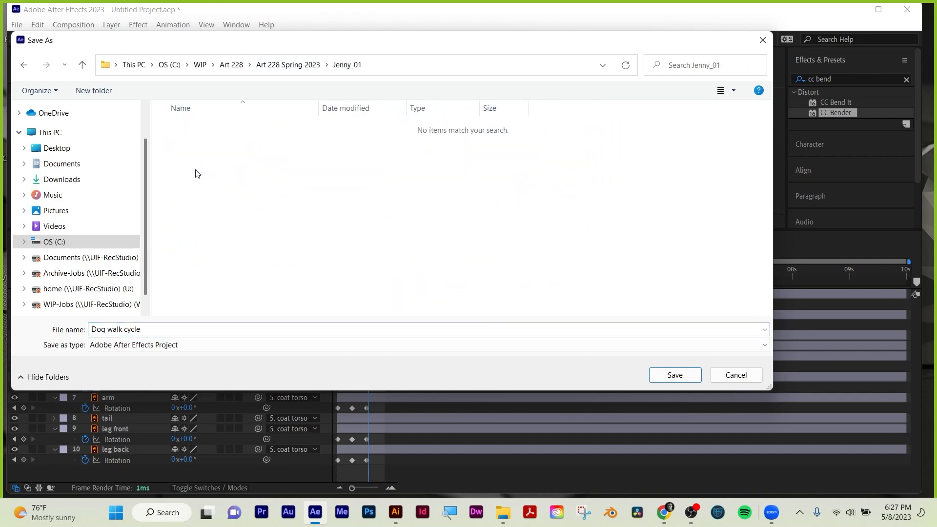
{"action": "left_click", "coordinate": [673, 374]}
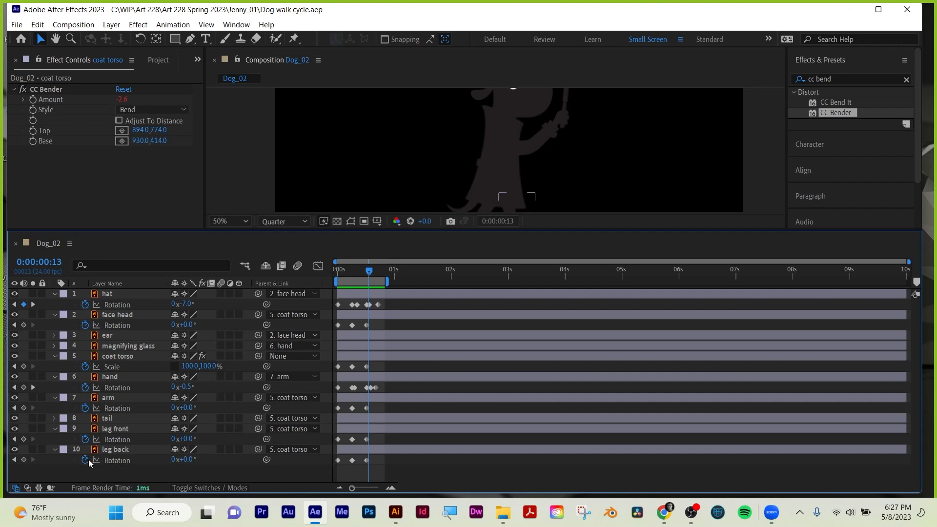
Add the expression loopOut() to the leg back layer's Rotation.
{"action": "left_click", "coordinate": [86, 458], "text": "alt"}
{"action": "type", "text": "loo"}
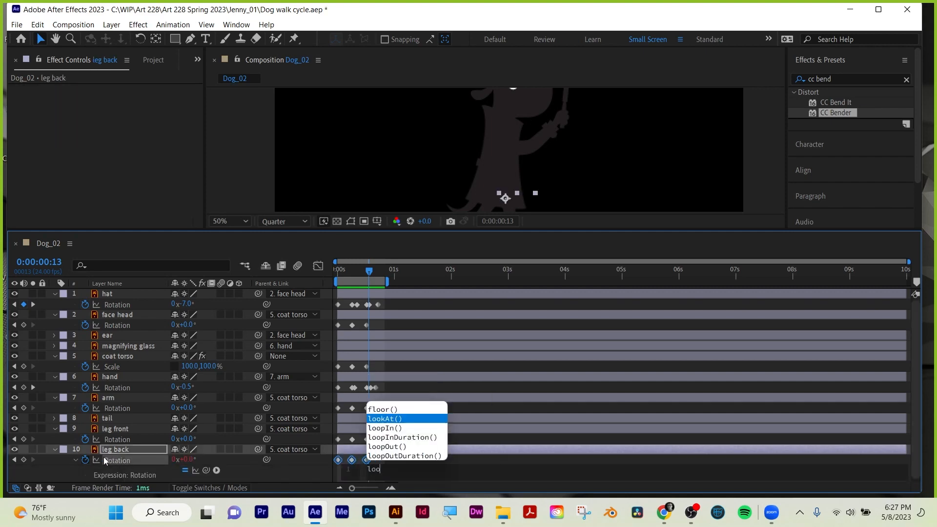
{"action": "type", "text": "p"}
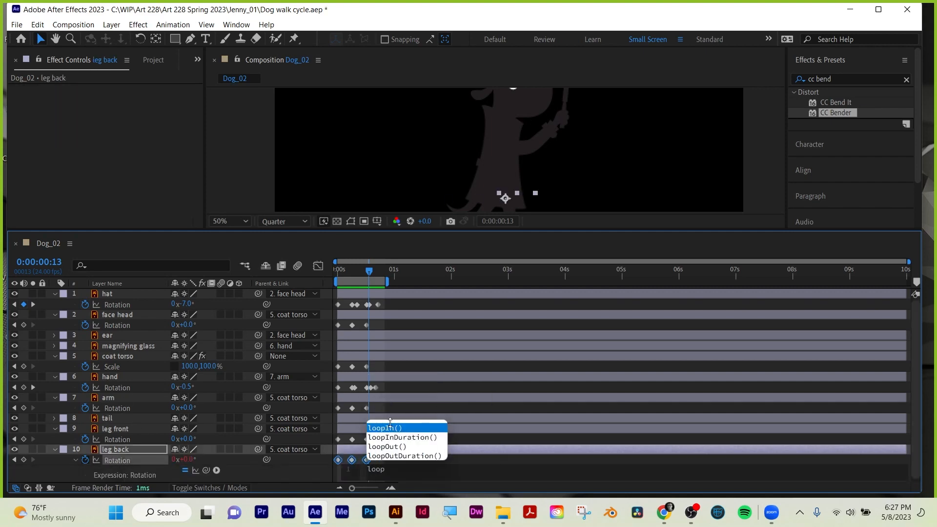
{"action": "left_click", "coordinate": [391, 447]}
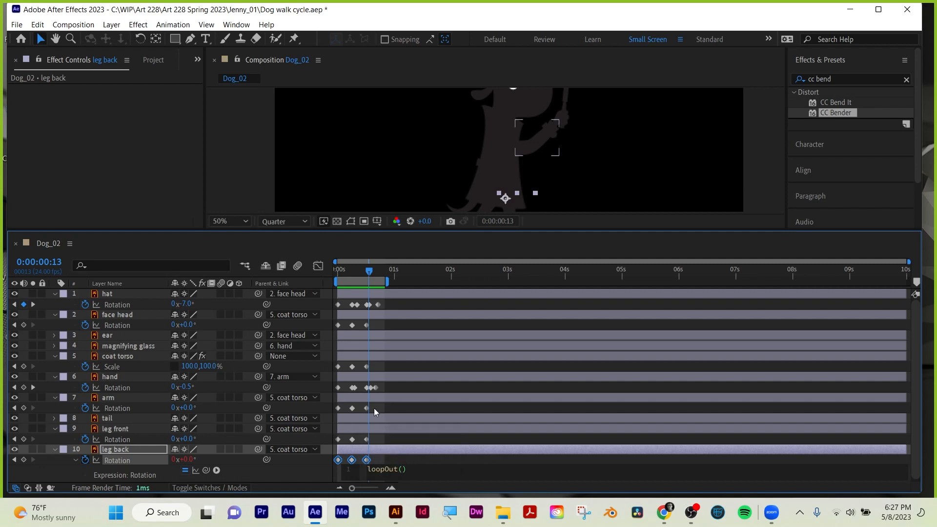
{"action": "left_click", "coordinate": [405, 438]}
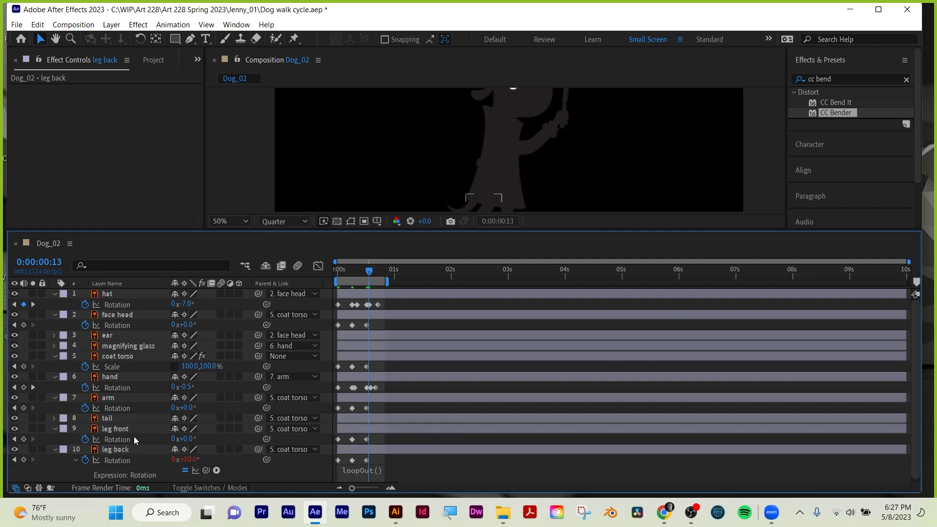
Add the expression loopOut() to the leg front layer's Rotation.
{"action": "left_click", "coordinate": [85, 440], "text": "alt"}
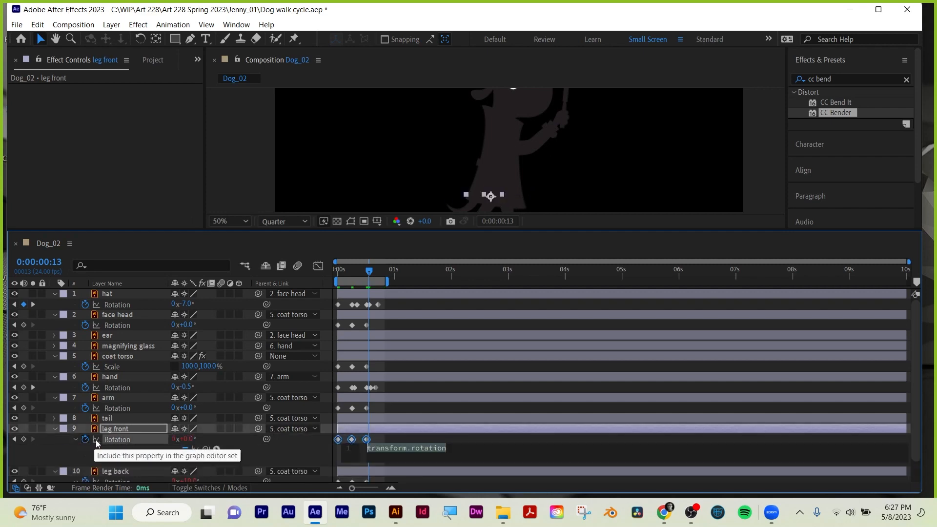
{"action": "type", "text": "loo"}
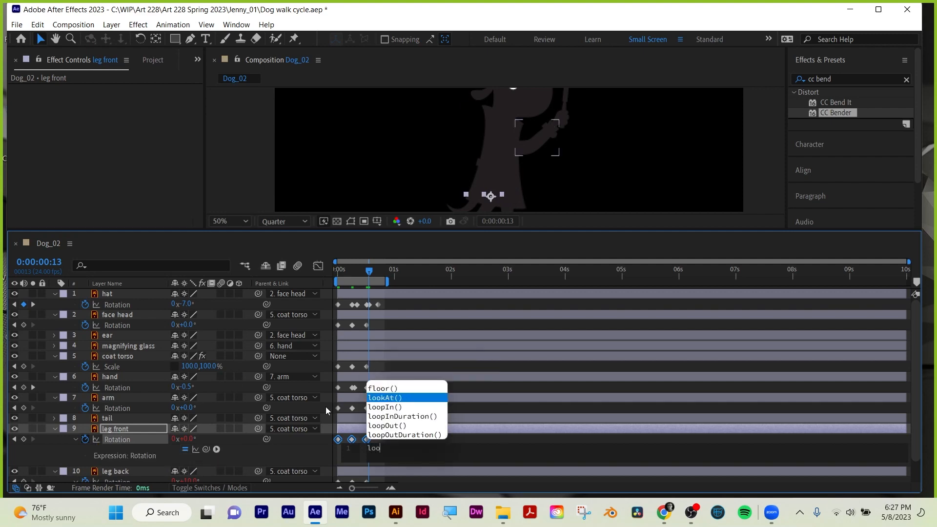
{"action": "left_click", "coordinate": [393, 428]}
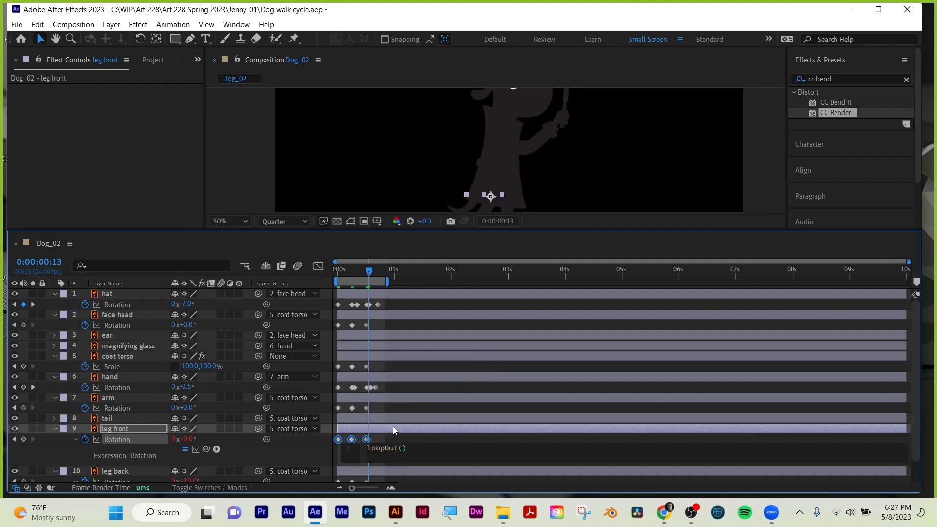
{"action": "left_click", "coordinate": [421, 438]}
Extend the work area's end to just before the 6-second mark and collapse the leg front and leg back layers.
{"action": "left_click_drag", "start_coordinate": [388, 281], "coordinate": [664, 282]}
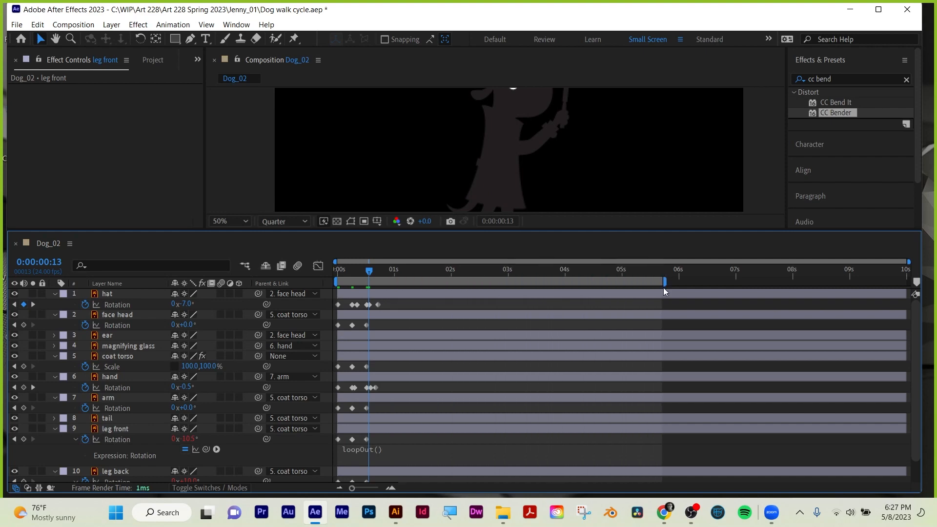
{"action": "left_click", "coordinate": [399, 429]}
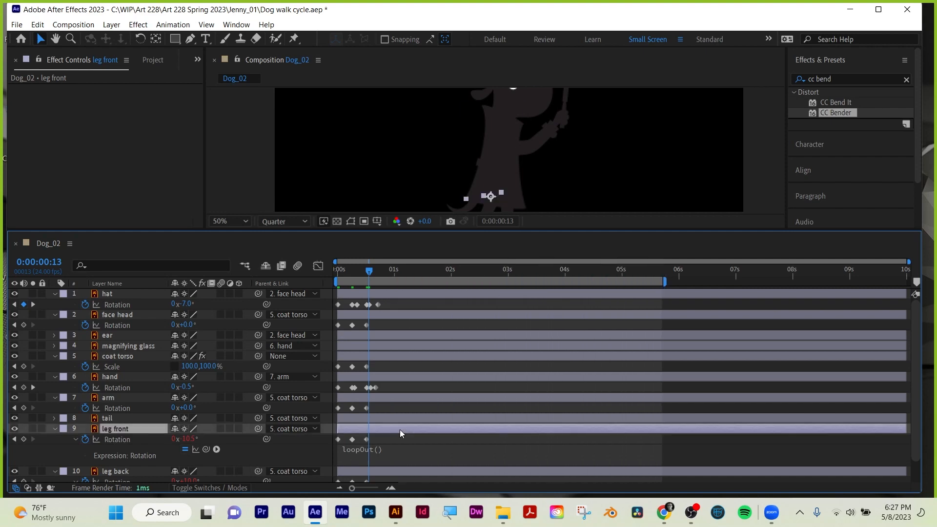
{"action": "key", "text": "u"}
{"action": "left_click", "coordinate": [396, 442]}
{"action": "key", "text": "u"}
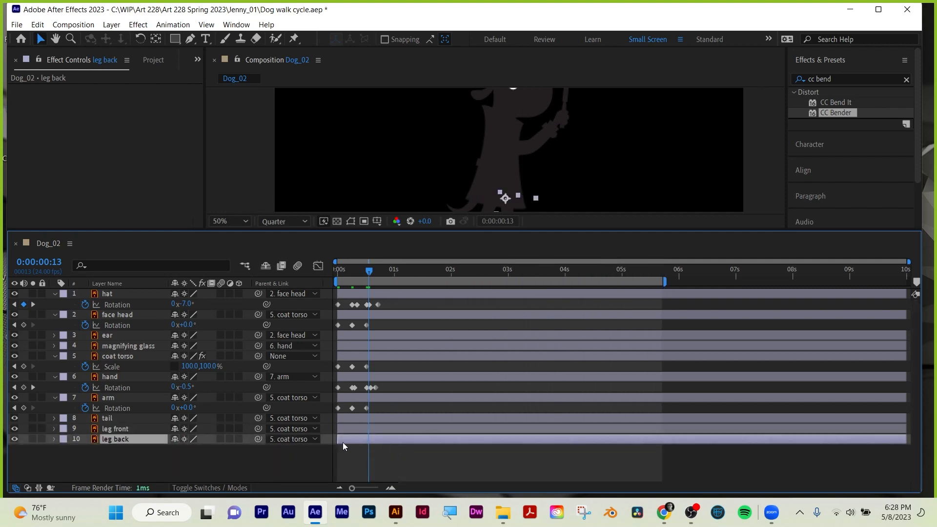
Add the expression loopOut() to the arm layer's Rotation and collapse the layer.
{"action": "left_click", "coordinate": [117, 418]}
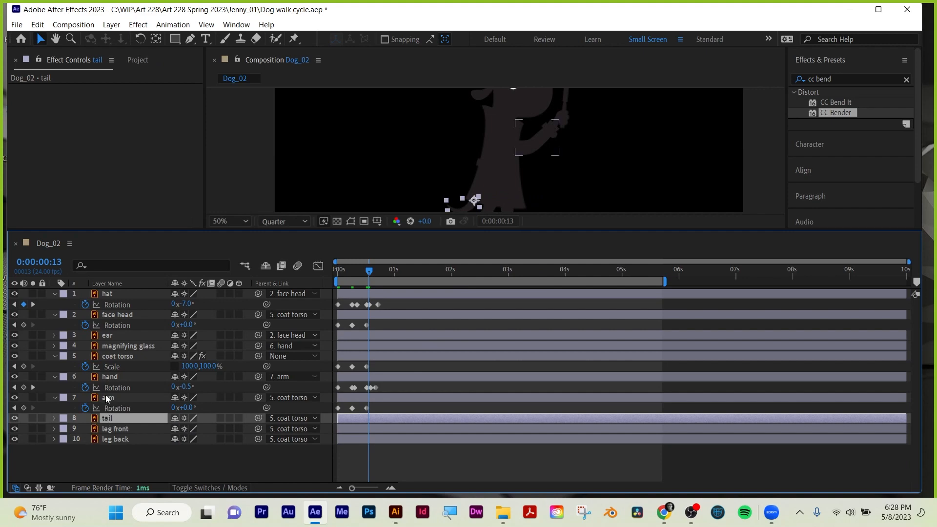
{"action": "left_click", "coordinate": [108, 398]}
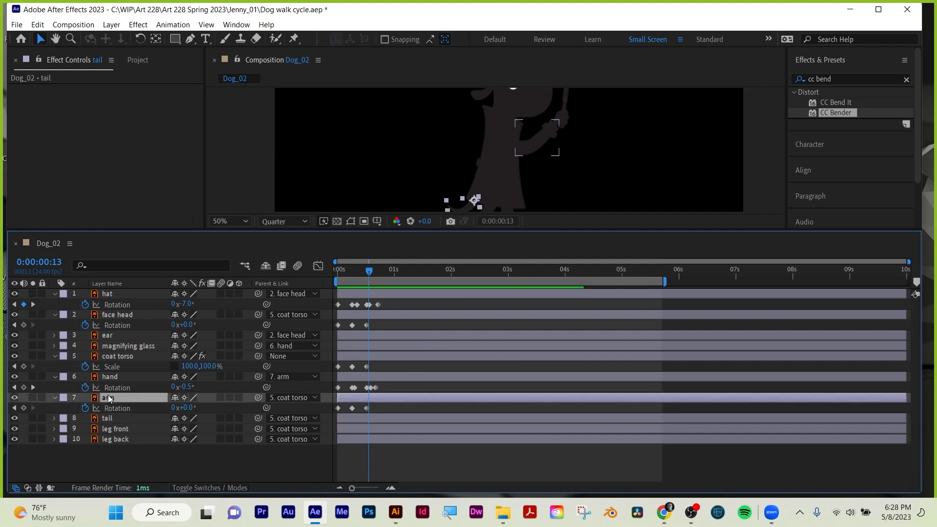
{"action": "left_click", "coordinate": [85, 409], "text": "alt"}
{"action": "type", "text": "loop"}
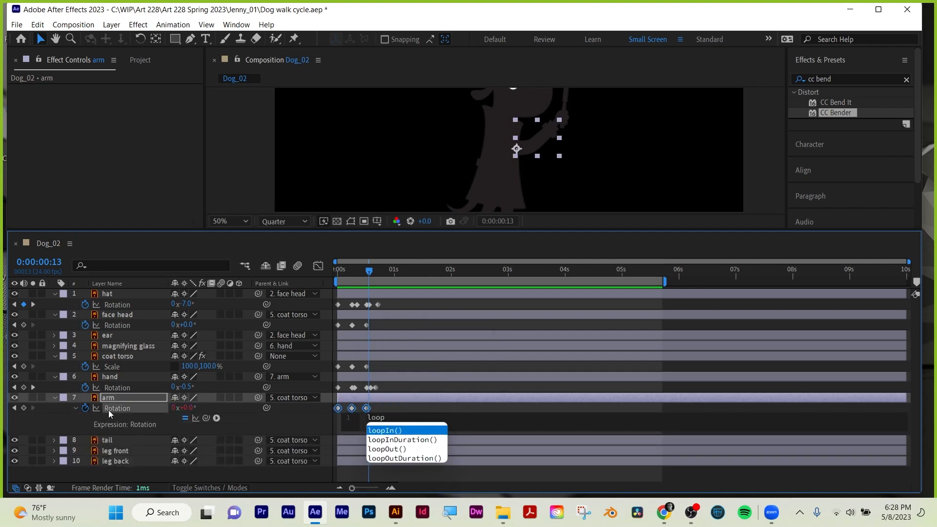
{"action": "left_click", "coordinate": [382, 448]}
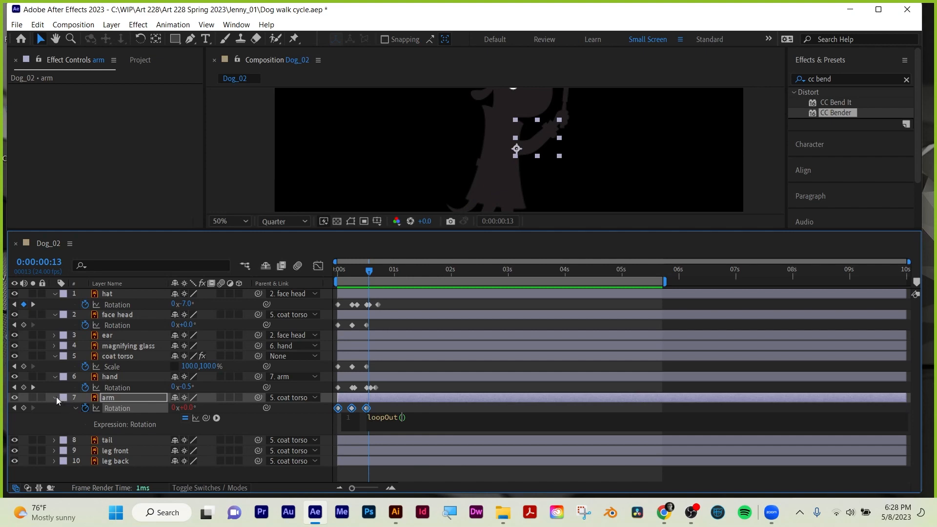
{"action": "left_click", "coordinate": [442, 409]}
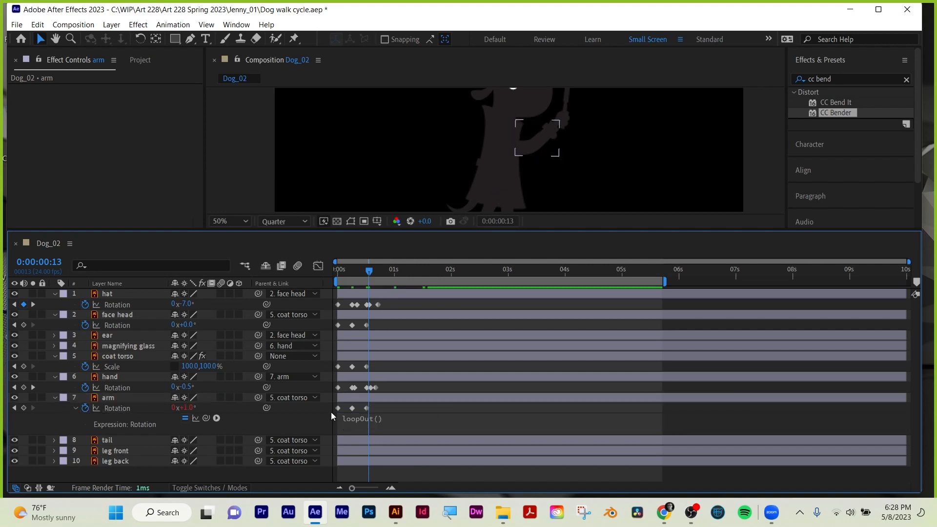
{"action": "left_click", "coordinate": [55, 397]}
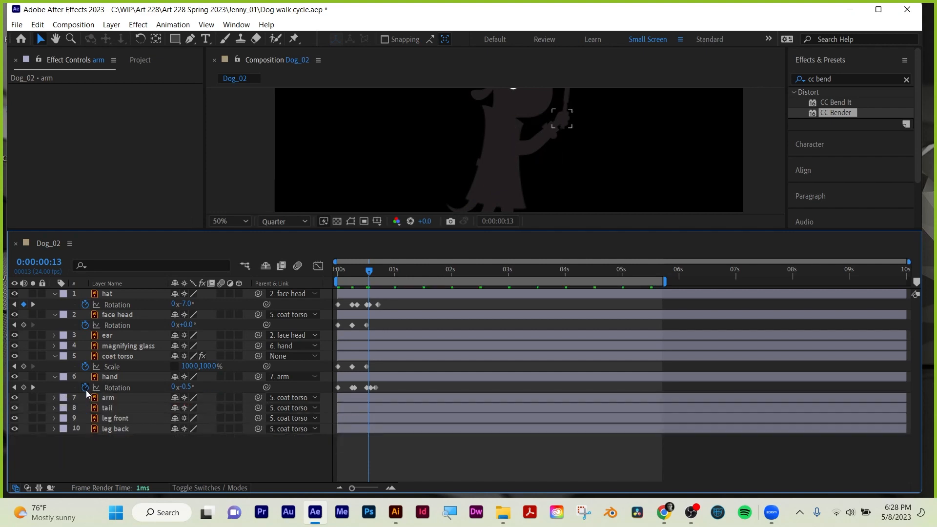
Add the expression loopOut() to the hand layer's Rotation and collapse the layer.
{"action": "left_click", "coordinate": [85, 388], "text": "alt"}
{"action": "type", "text": "loop"}
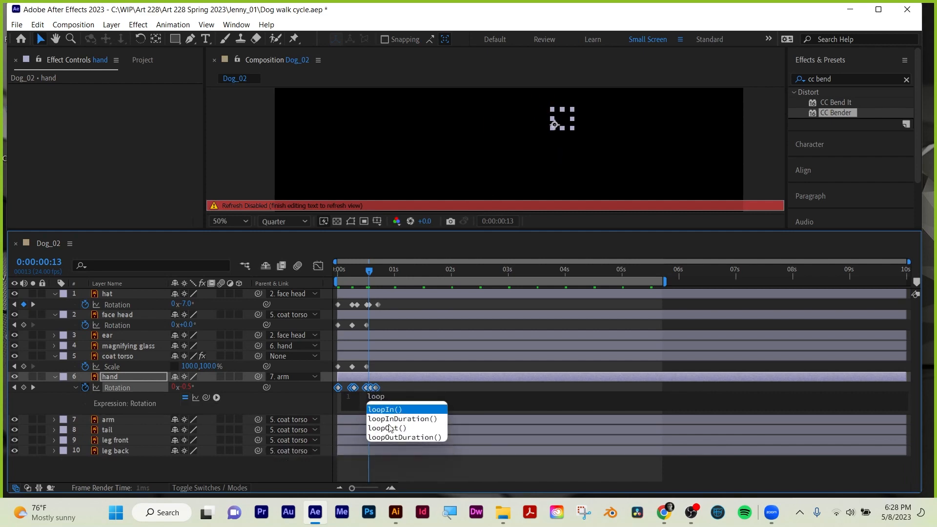
{"action": "left_click", "coordinate": [398, 428]}
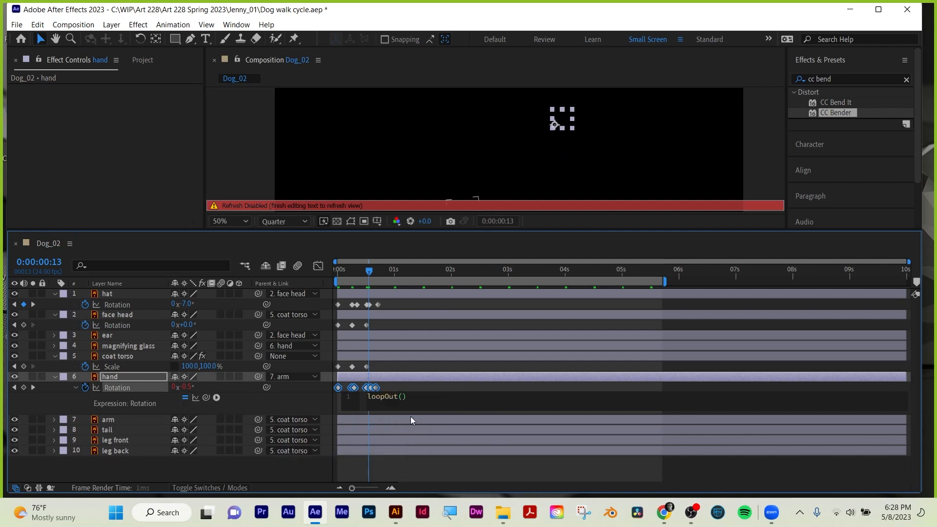
{"action": "left_click", "coordinate": [410, 386]}
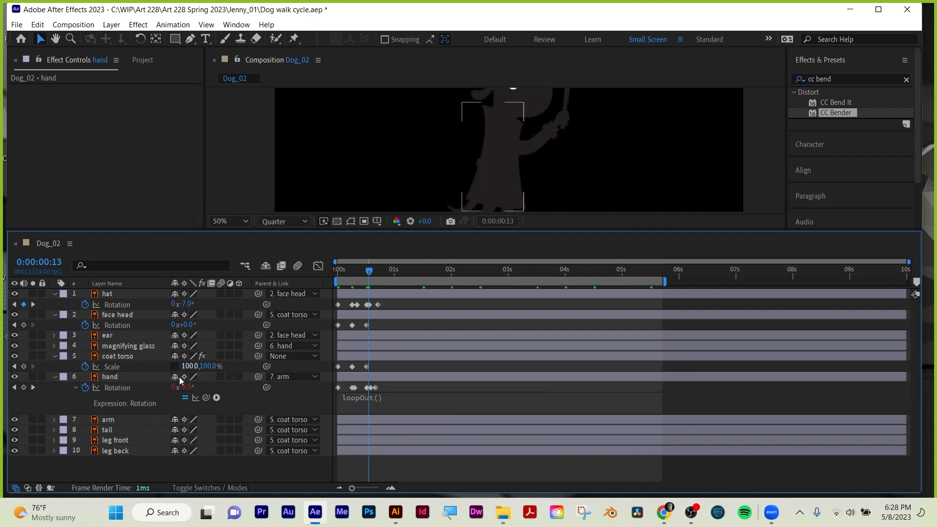
{"action": "left_click", "coordinate": [53, 376]}
Add the expression loopOut() to the coat torso layer's Scale and collapse the layer.
{"action": "left_click", "coordinate": [119, 356]}
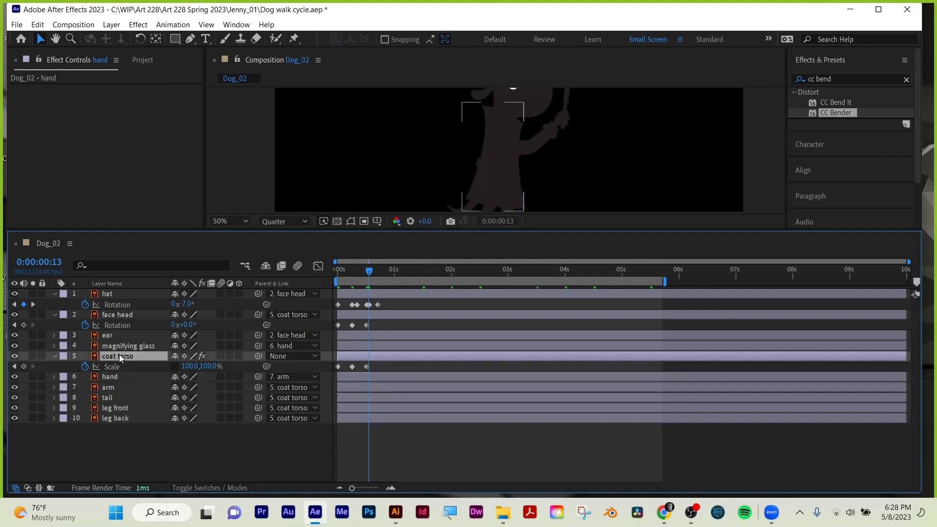
{"action": "left_click", "coordinate": [86, 368], "text": "alt"}
{"action": "type", "text": "loop"}
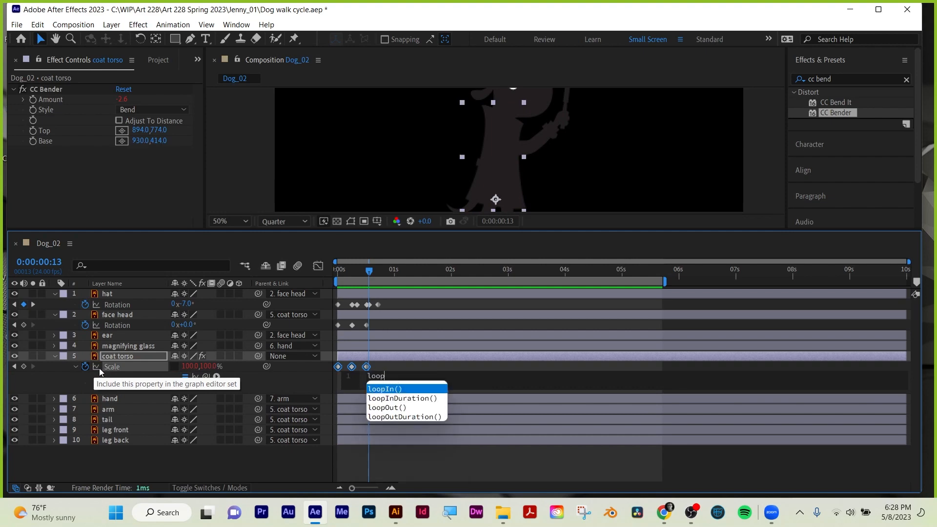
{"action": "left_click", "coordinate": [385, 408]}
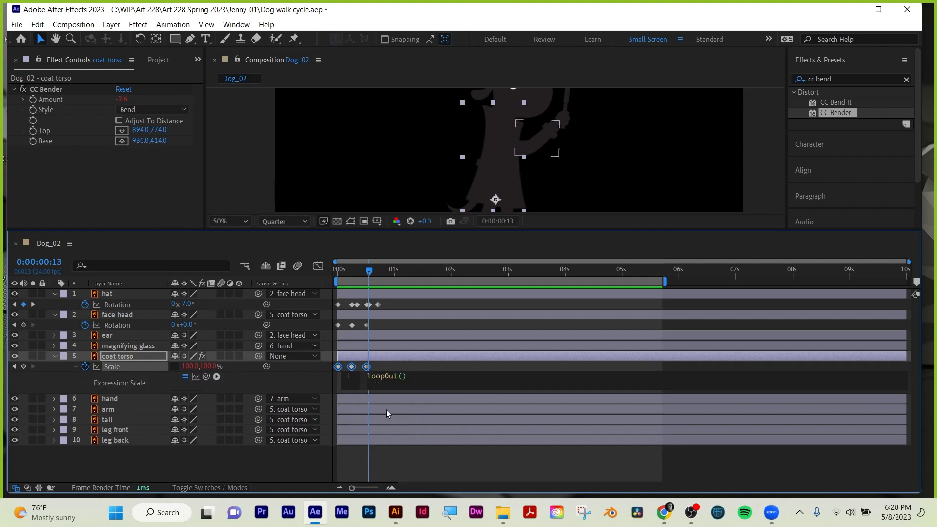
{"action": "left_click", "coordinate": [429, 366]}
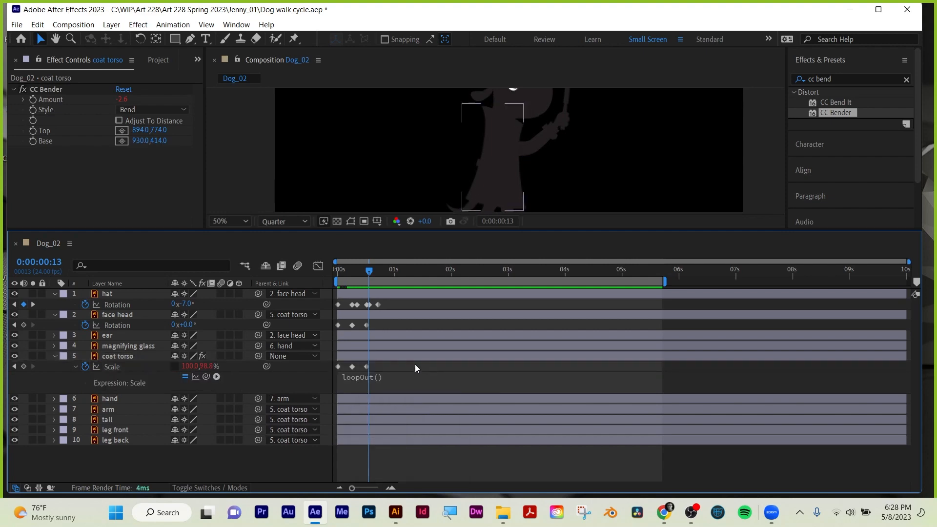
{"action": "left_click", "coordinate": [54, 356]}
{"action": "left_click", "coordinate": [138, 346]}
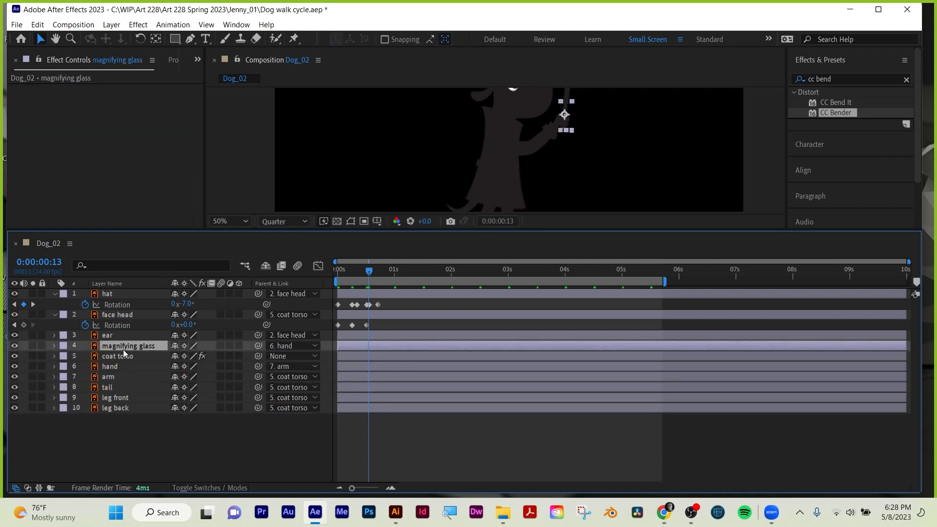
{"action": "left_click", "coordinate": [110, 335]}
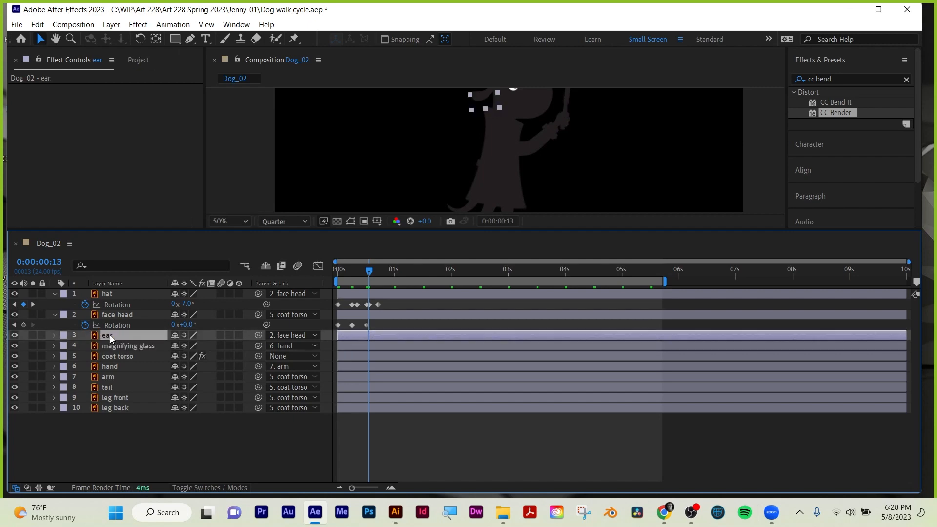
Add the expression loopOut() to the face head layer's Rotation.
{"action": "left_click", "coordinate": [116, 314]}
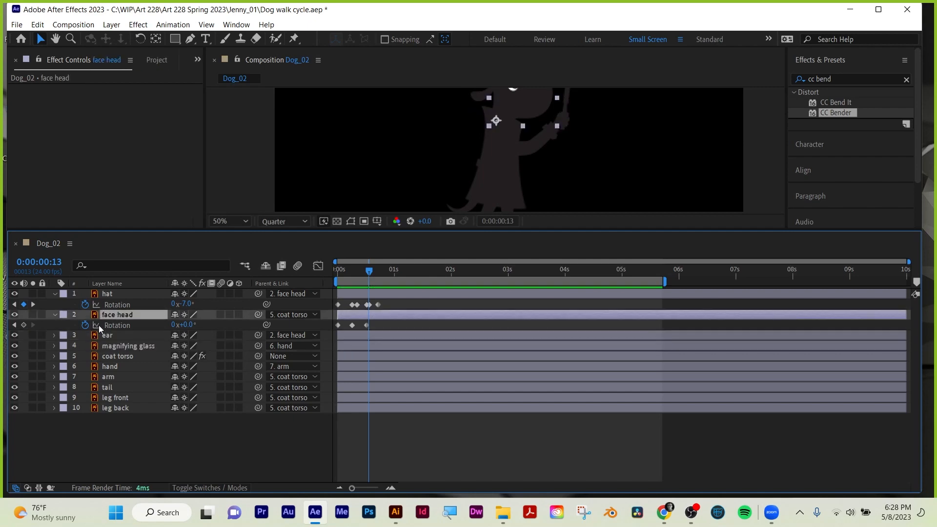
{"action": "left_click", "coordinate": [85, 325], "text": "alt"}
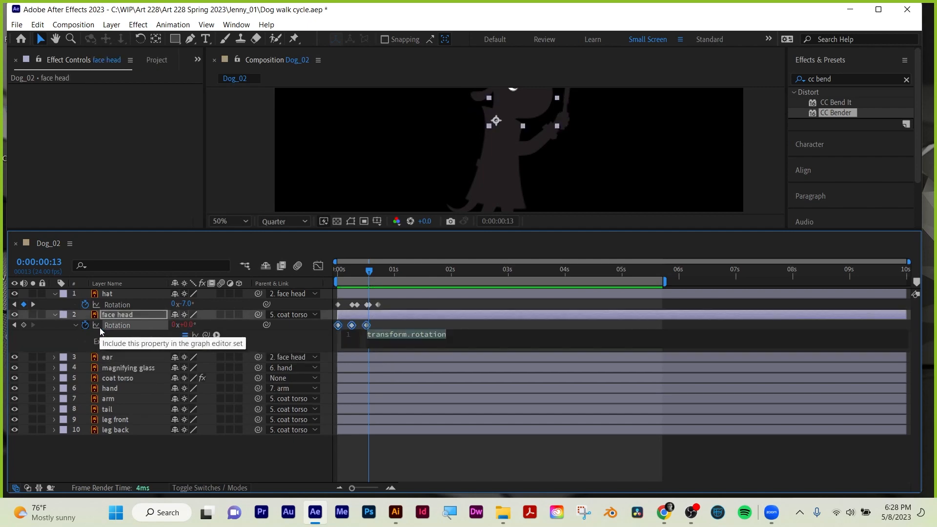
{"action": "type", "text": "loop"}
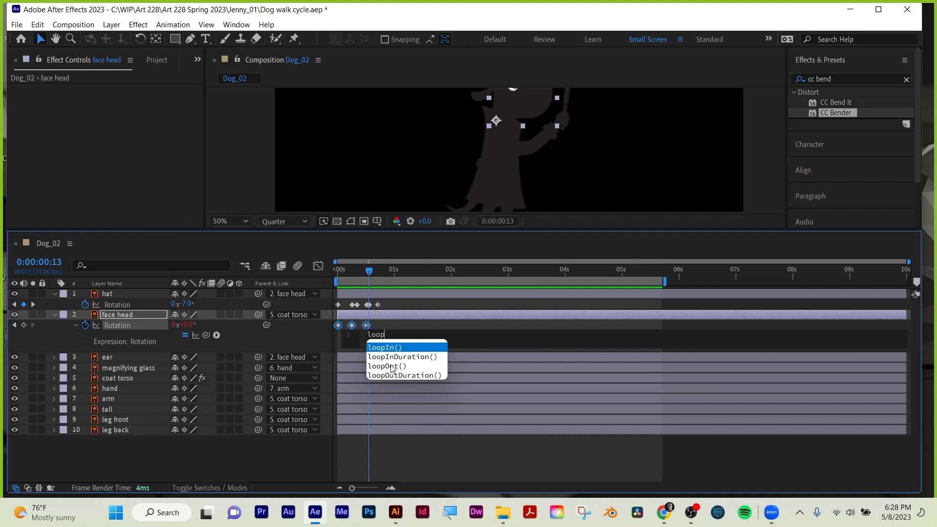
{"action": "left_click", "coordinate": [391, 365]}
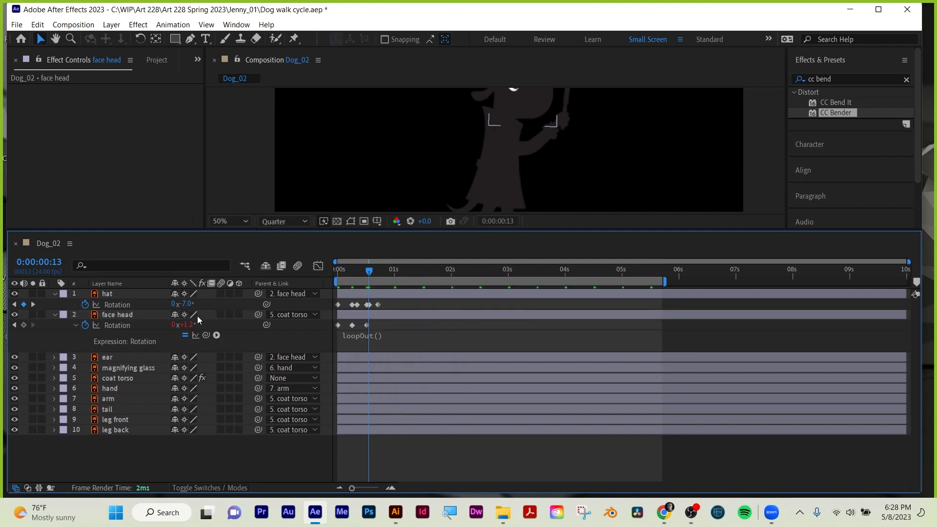
Add the expression loopOut() to the hat layer's Rotation and collapse the open layer properties.
{"action": "left_click", "coordinate": [84, 304], "text": "alt"}
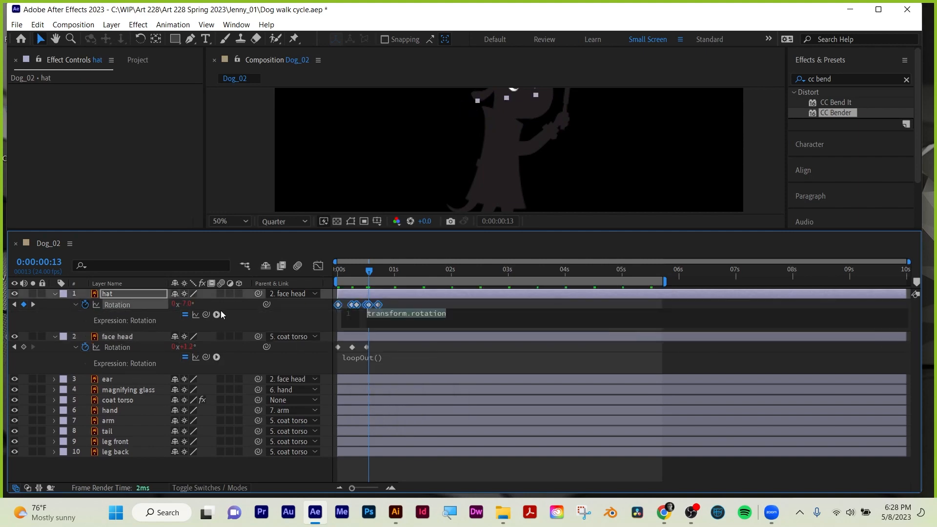
{"action": "type", "text": "loop"}
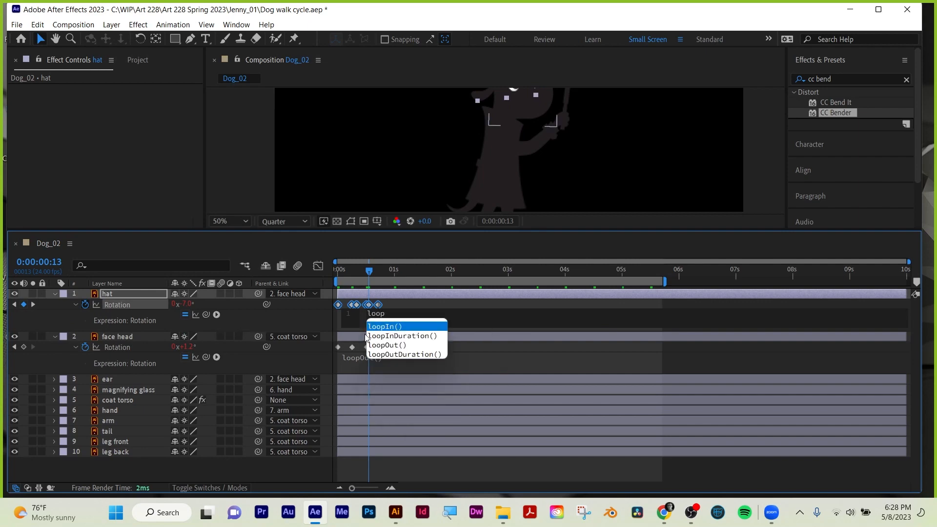
{"action": "left_click", "coordinate": [393, 347]}
{"action": "left_click", "coordinate": [426, 466]}
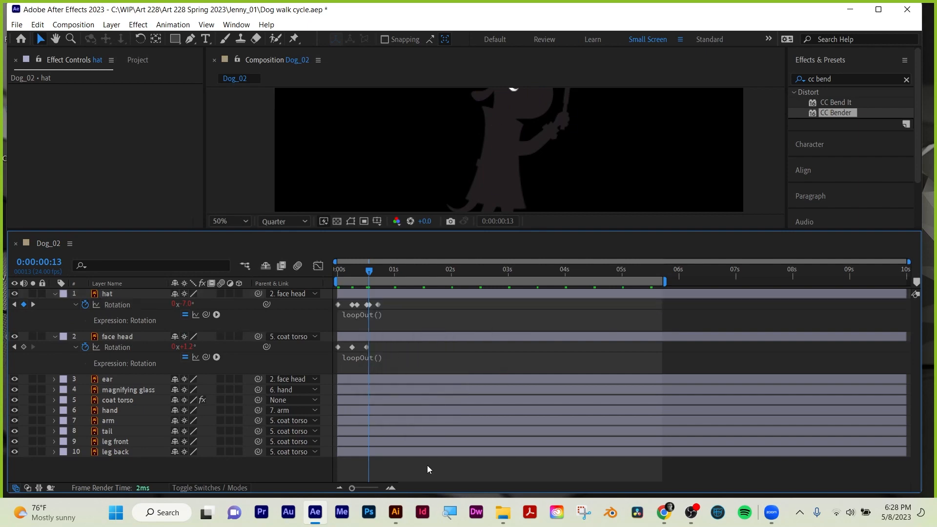
{"action": "key", "text": "u"}
Enlarge the composition view, play the looping walk cycle from the start and return to the first frame.
{"action": "left_click_drag", "start_coordinate": [565, 230], "coordinate": [565, 350]}
{"action": "key", "text": "Home"}
{"action": "key", "text": "space"}
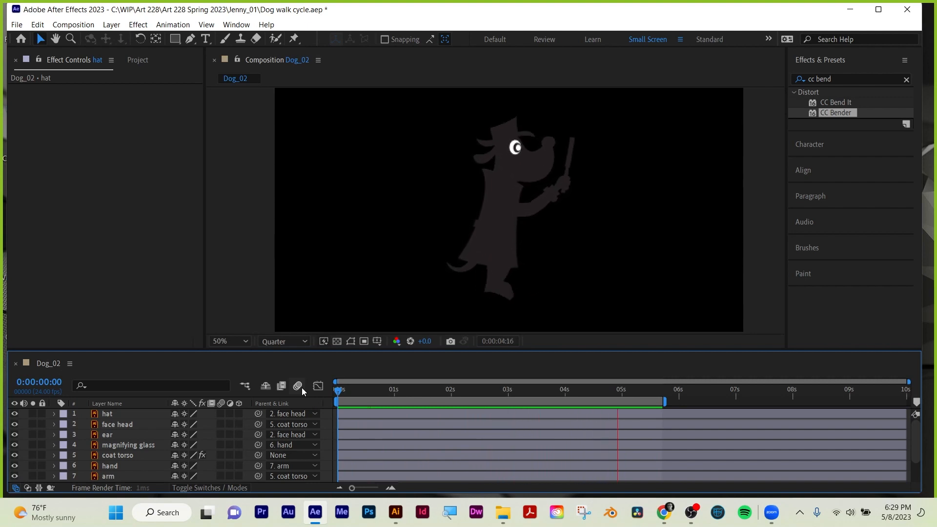
{"action": "key", "text": "space"}
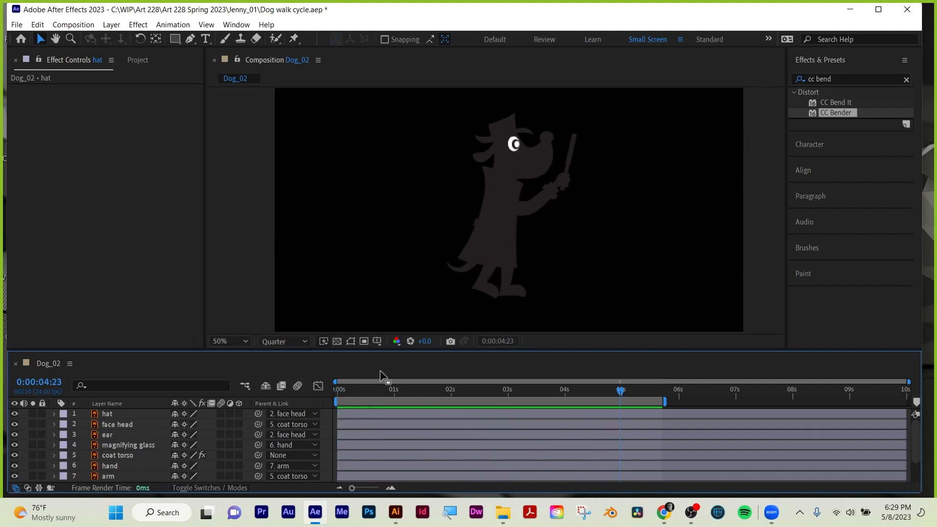
{"action": "key", "text": "Home"}
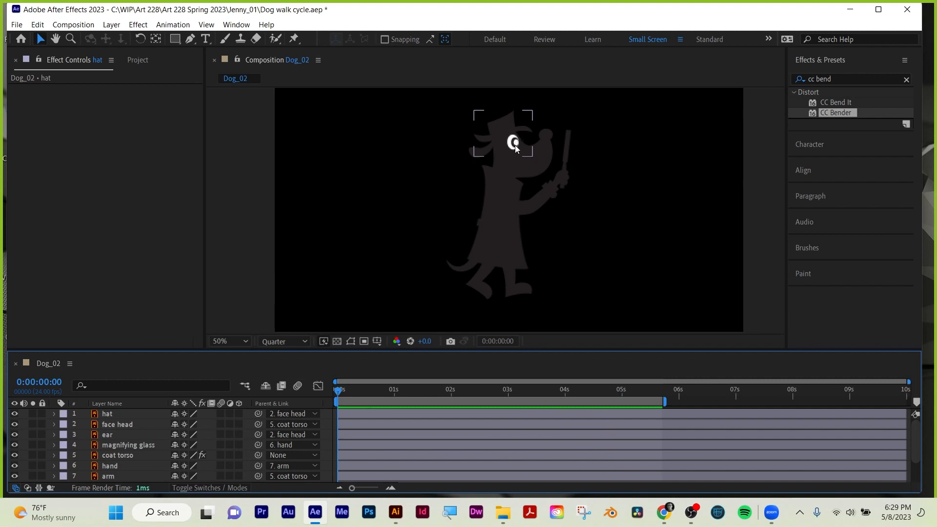
Draw a red circle on a new shape layer with the Ellipse tool and position it over the dog's eye.
{"action": "key", "text": "z"}
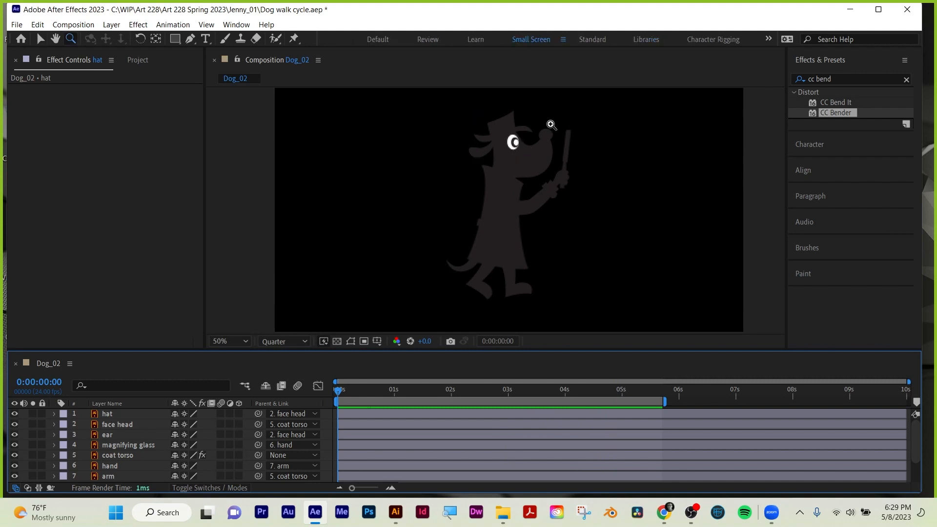
{"action": "left_click_drag", "start_coordinate": [518, 146], "coordinate": [542, 178]}
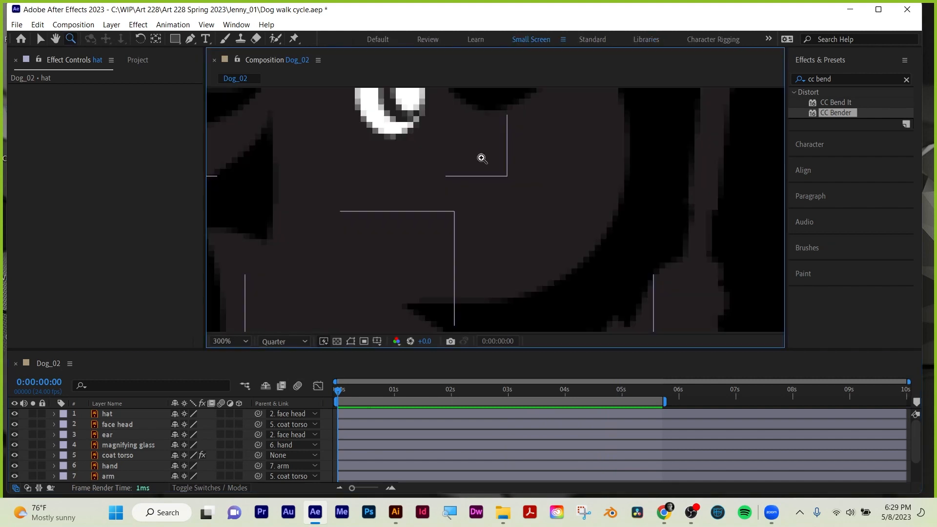
{"action": "left_click", "coordinate": [446, 149], "text": "alt"}
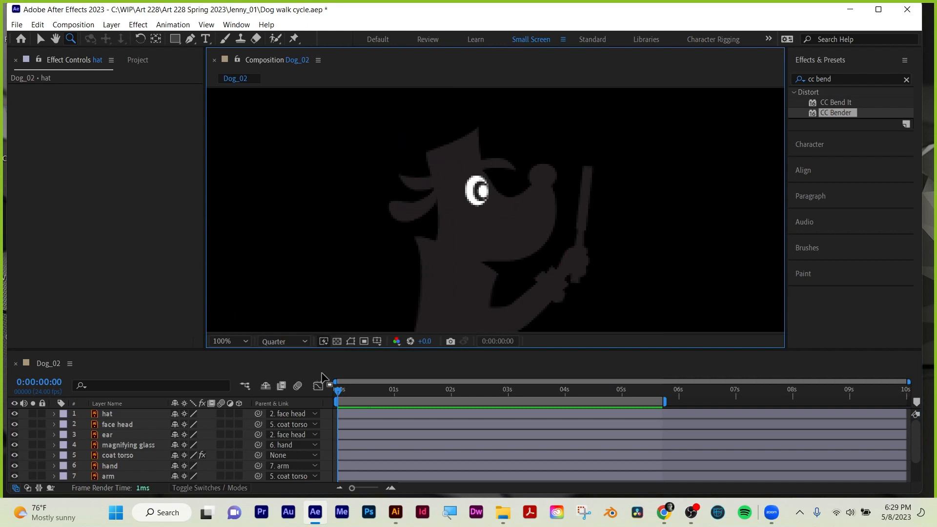
{"action": "left_click", "coordinate": [340, 390]}
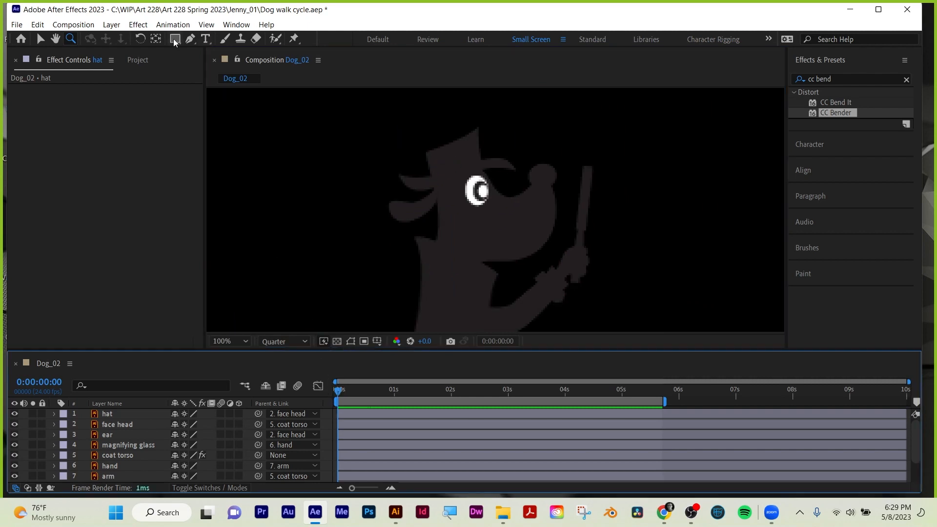
{"action": "mouse_move", "coordinate": [174, 39]}
{"action": "left_mouse_down"}
{"action": "mouse_move", "coordinate": [195, 45]}
{"action": "mouse_move", "coordinate": [203, 68]}
{"action": "left_mouse_up"}
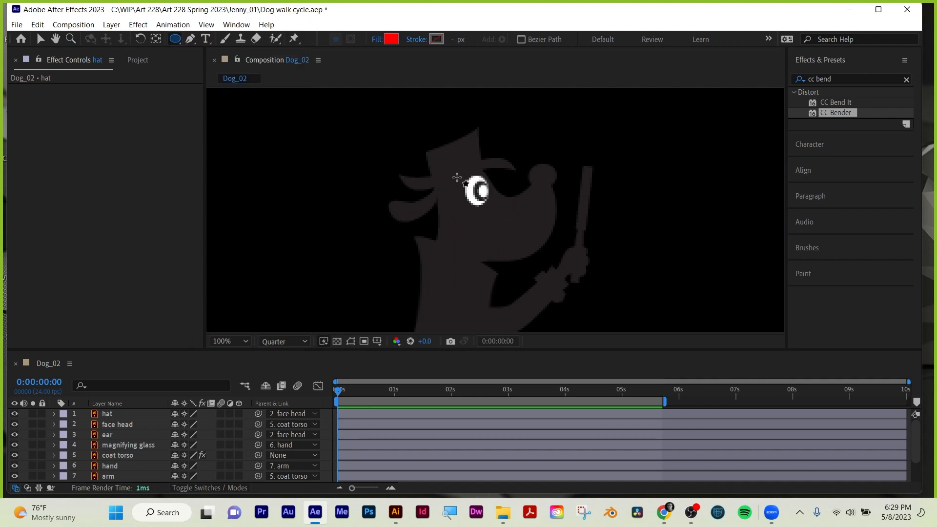
{"action": "left_click_drag", "start_coordinate": [457, 178], "coordinate": [493, 213]}
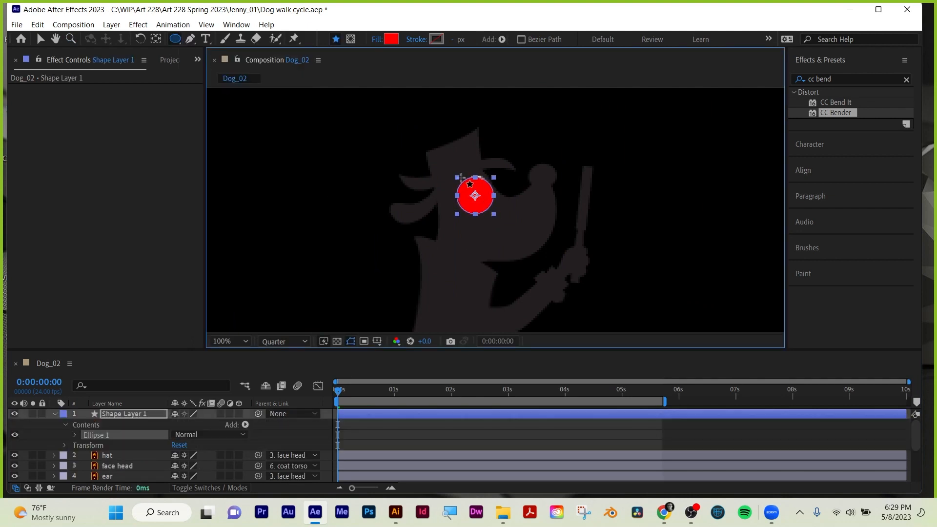
{"action": "left_click", "coordinate": [43, 40]}
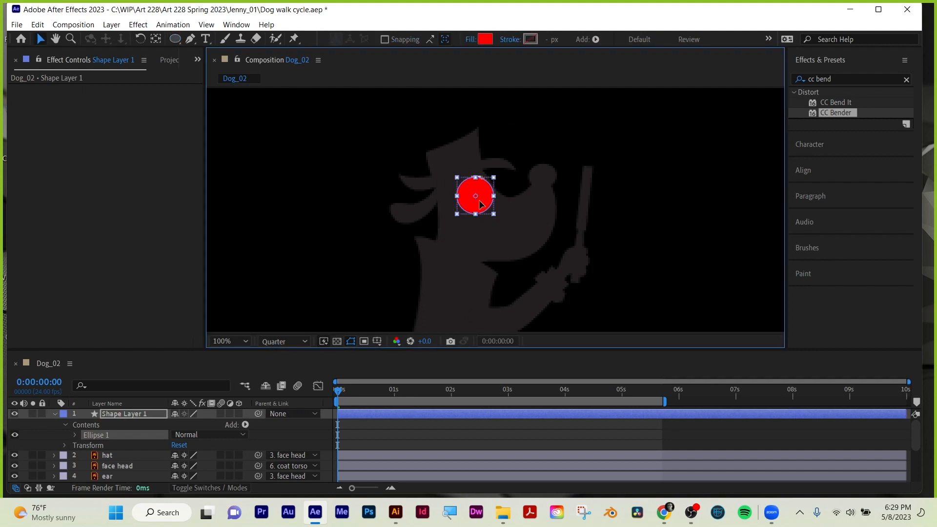
{"action": "left_click_drag", "start_coordinate": [481, 203], "coordinate": [477, 196]}
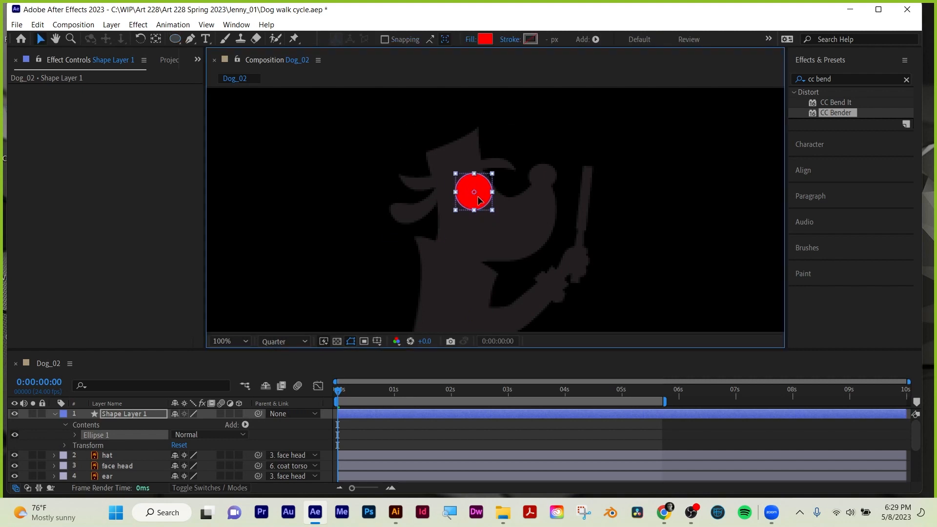
Set the circle's fill to the dog's dark body color by sampling it from the artwork.
{"action": "left_click", "coordinate": [485, 39]}
{"action": "left_click", "coordinate": [848, 361]}
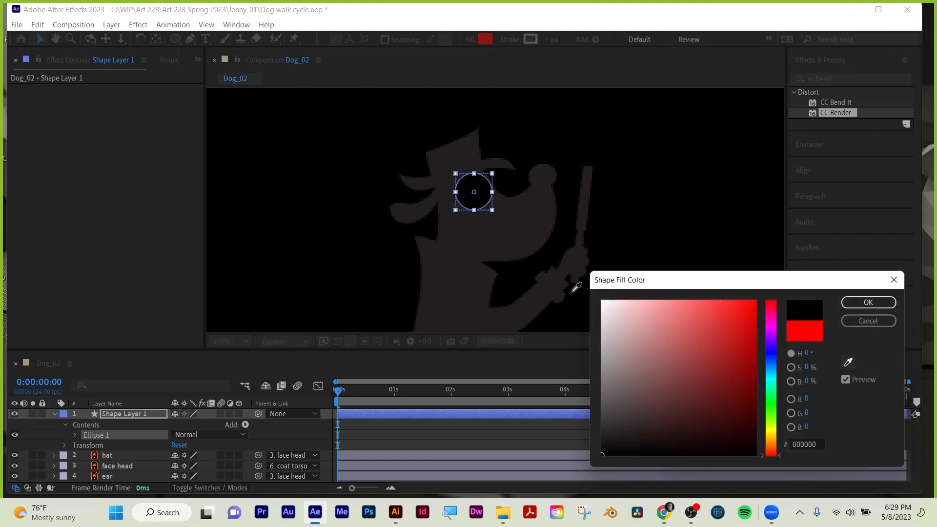
{"action": "left_click", "coordinate": [573, 291]}
{"action": "left_click", "coordinate": [868, 303]}
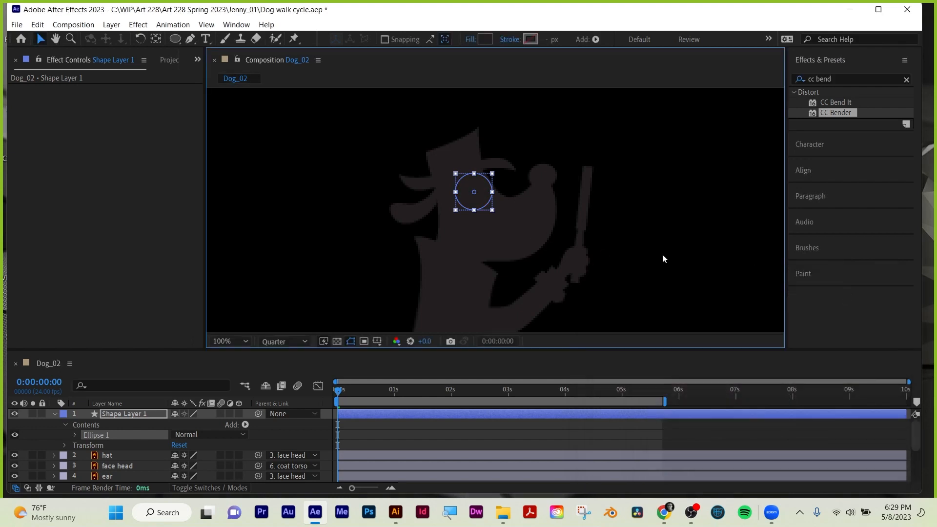
Parent the eye-covering circle layer to the face head layer and play the animation to check that it follows.
{"action": "left_click", "coordinate": [161, 40]}
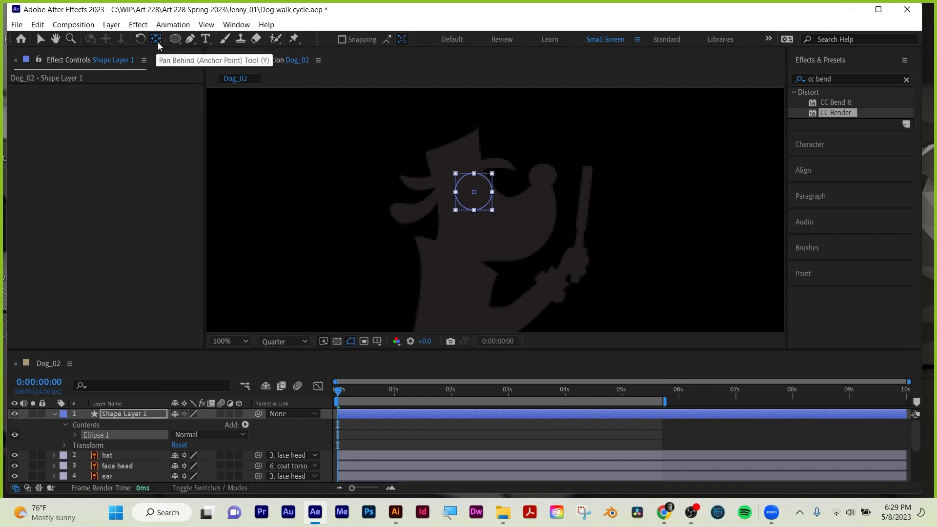
{"action": "left_click", "coordinate": [379, 423]}
{"action": "left_click", "coordinate": [379, 413]}
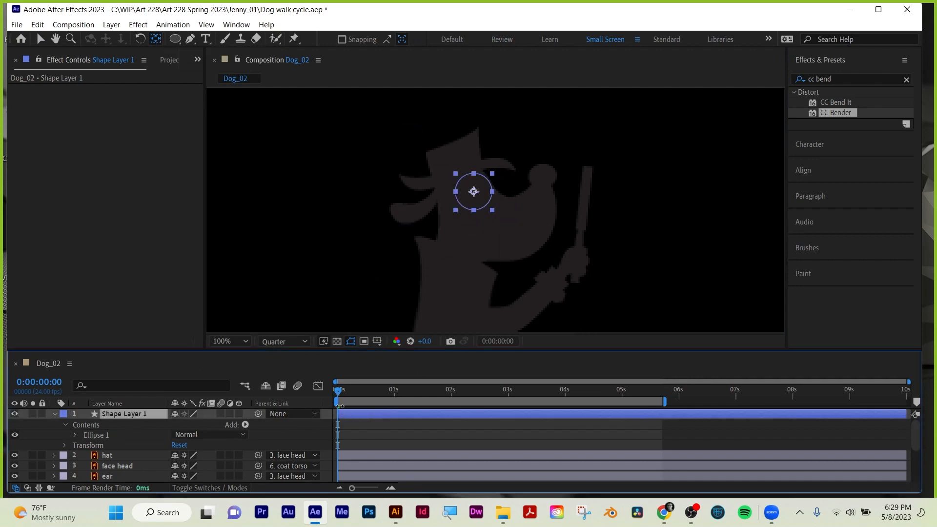
{"action": "mouse_move", "coordinate": [339, 390]}
{"action": "left_mouse_down"}
{"action": "mouse_move", "coordinate": [364, 390]}
{"action": "mouse_move", "coordinate": [338, 390]}
{"action": "left_mouse_up"}
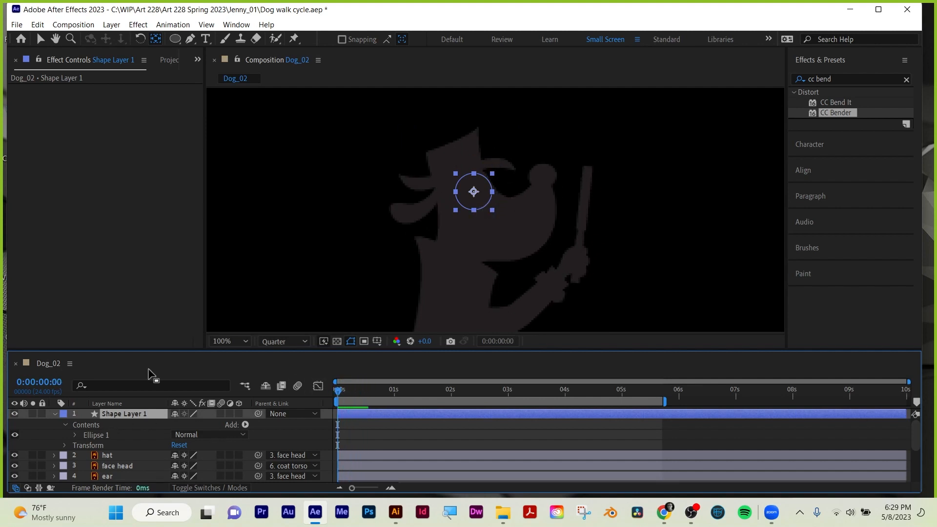
{"action": "left_click_drag", "start_coordinate": [150, 348], "coordinate": [152, 231]}
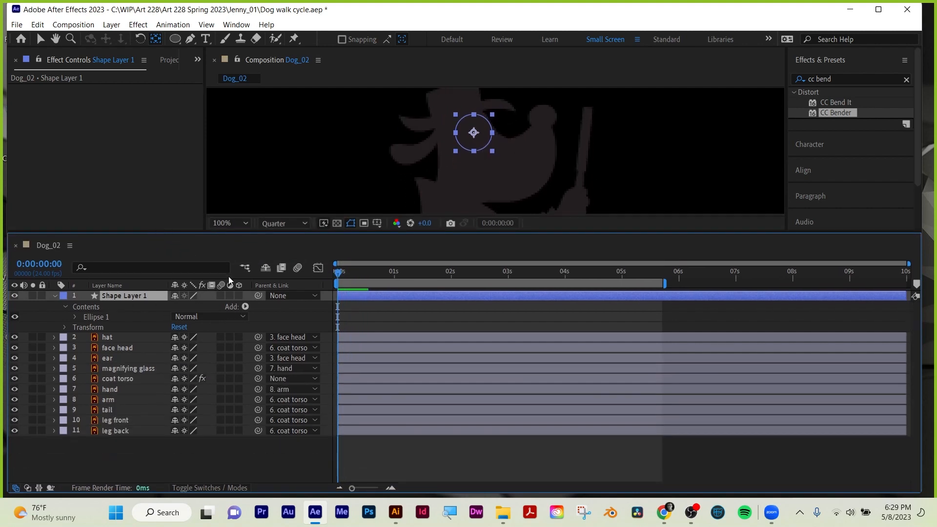
{"action": "left_click_drag", "start_coordinate": [258, 296], "coordinate": [128, 349]}
{"action": "left_click_drag", "start_coordinate": [522, 236], "coordinate": [349, 313]}
{"action": "key", "text": "space"}
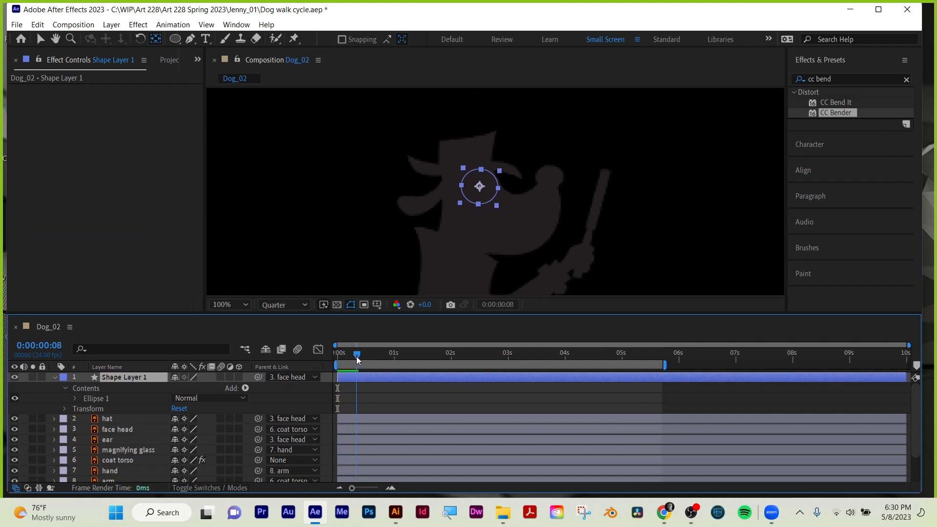
{"action": "key", "text": "space"}
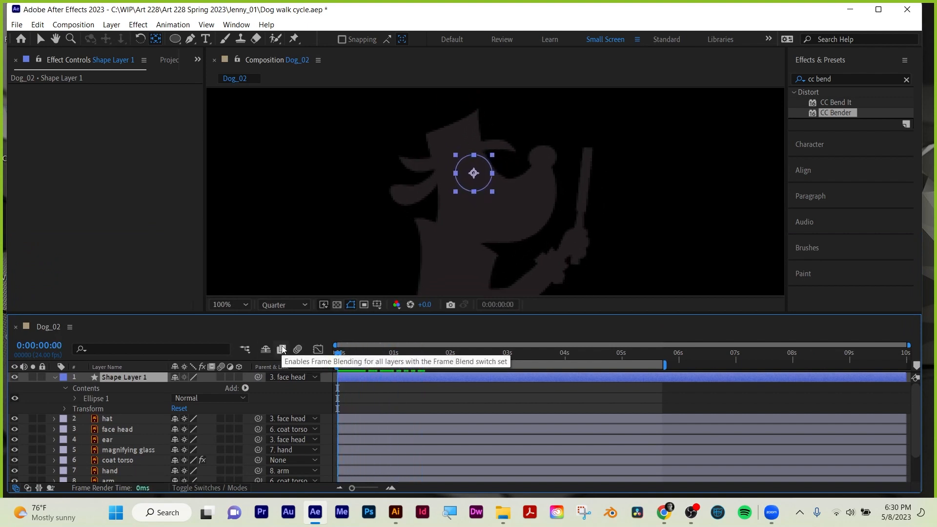
Keyframe the circle layer's Scale at frame 6 and set its vertical scale to 97% at frame 9.
{"action": "key", "text": "s"}
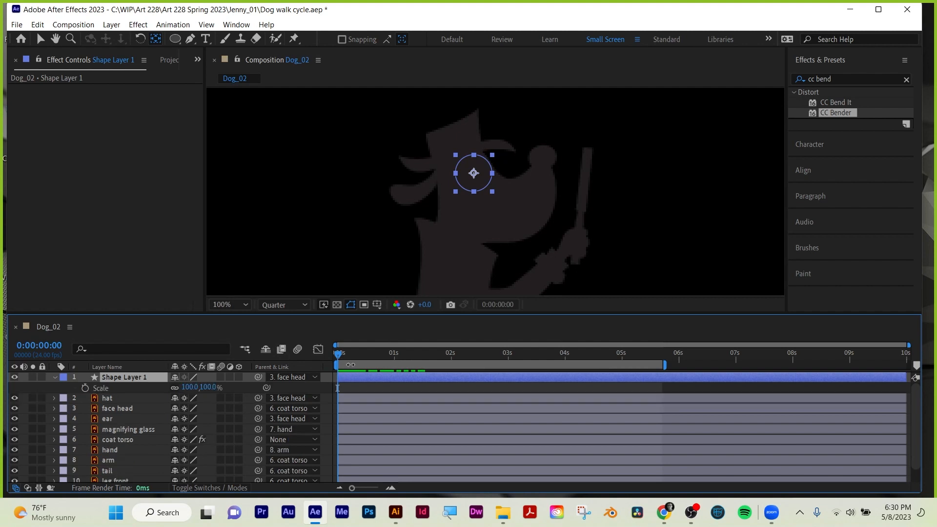
{"action": "left_click_drag", "start_coordinate": [340, 358], "coordinate": [352, 355]}
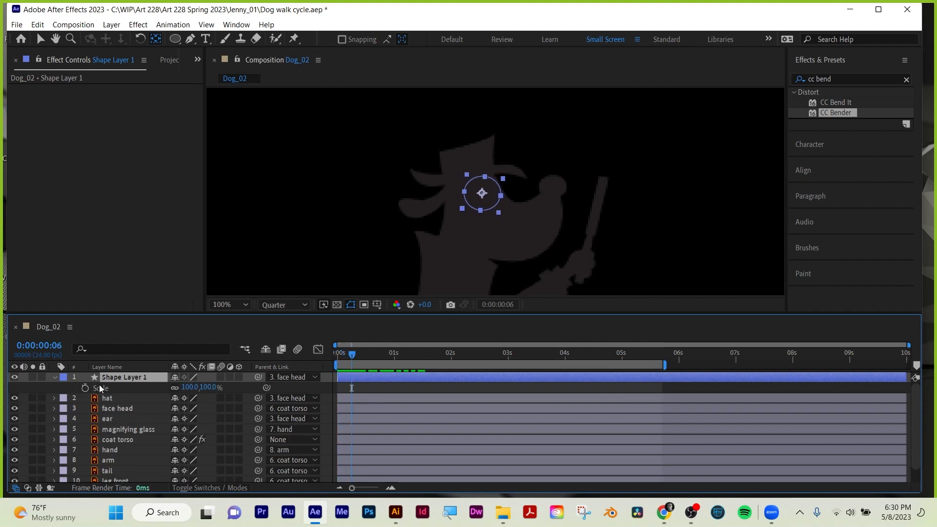
{"action": "left_click", "coordinate": [84, 389]}
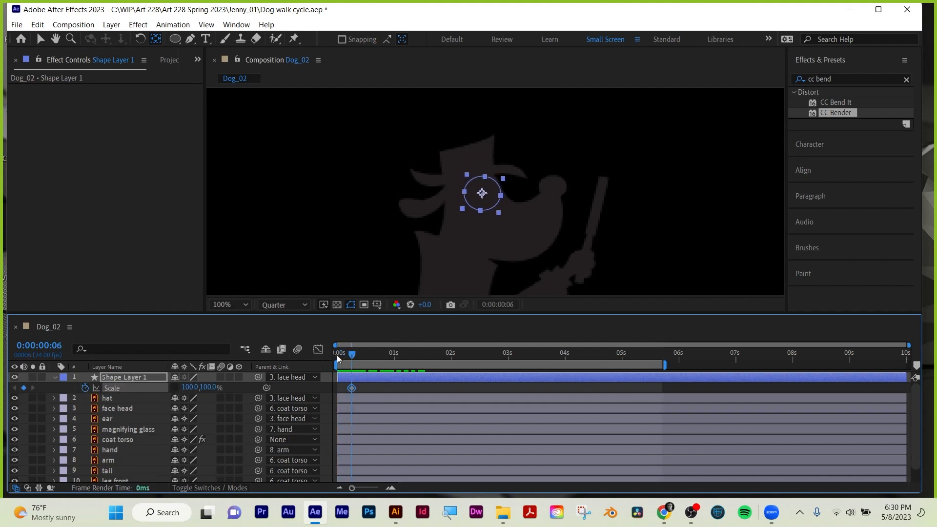
{"action": "left_click_drag", "start_coordinate": [353, 356], "coordinate": [359, 356]}
{"action": "mouse_move", "coordinate": [212, 387]}
{"action": "left_mouse_down"}
{"action": "mouse_move", "coordinate": [166, 393]}
{"action": "mouse_move", "coordinate": [216, 388]}
{"action": "left_mouse_up"}
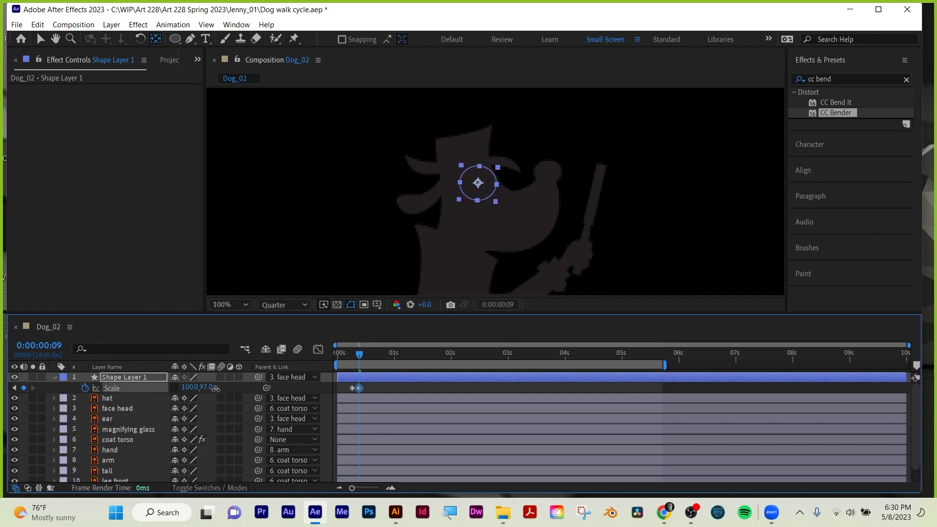
Delete the eye-covering circle layer and save the project.
{"action": "left_click", "coordinate": [133, 374]}
{"action": "key", "text": "Delete"}
{"action": "key", "text": "ctrl+s"}
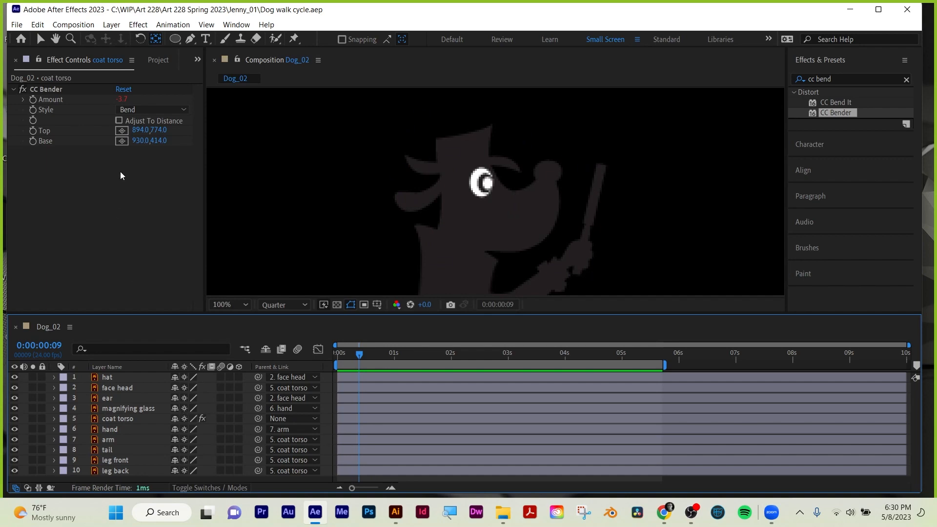
Purge all memory and the disk cache.
{"action": "left_click", "coordinate": [38, 25]}
{"action": "mouse_move", "coordinate": [57, 292]}
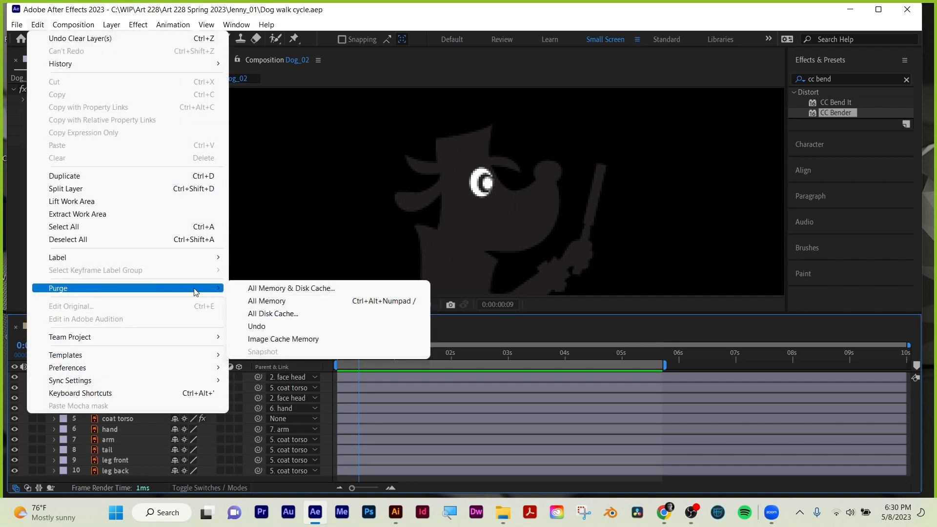
{"action": "left_click", "coordinate": [258, 288]}
{"action": "left_click", "coordinate": [490, 309]}
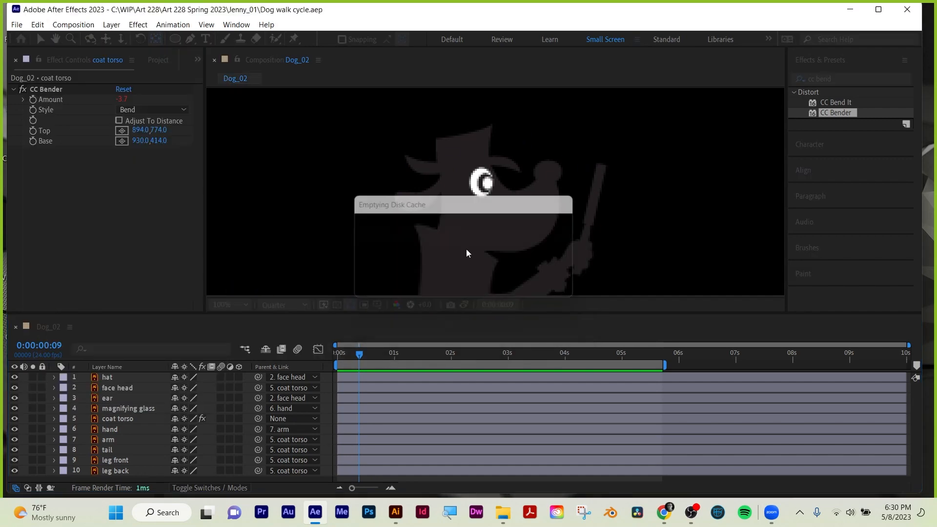
Zoom the composition view out to 12.5% and play the walk cycle from the first frame.
{"action": "scroll", "coordinate": [470, 246], "scroll_direction": "down", "scroll_amount": 6}
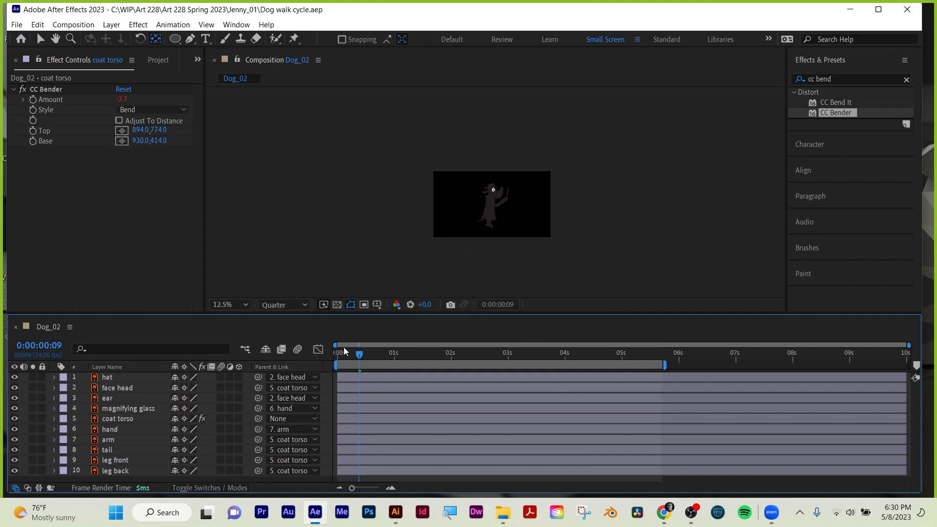
{"action": "left_click_drag", "start_coordinate": [354, 353], "coordinate": [300, 353]}
{"action": "key", "text": "space"}
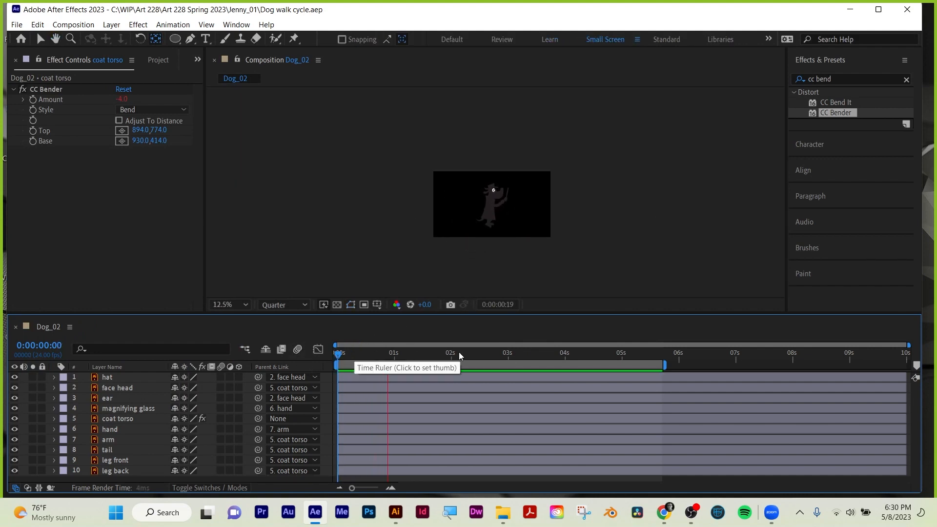
Start a new composition named "long wide scene" and set its size to 1920 × 1080 px.
{"action": "left_click_drag", "start_coordinate": [535, 314], "coordinate": [537, 341]}
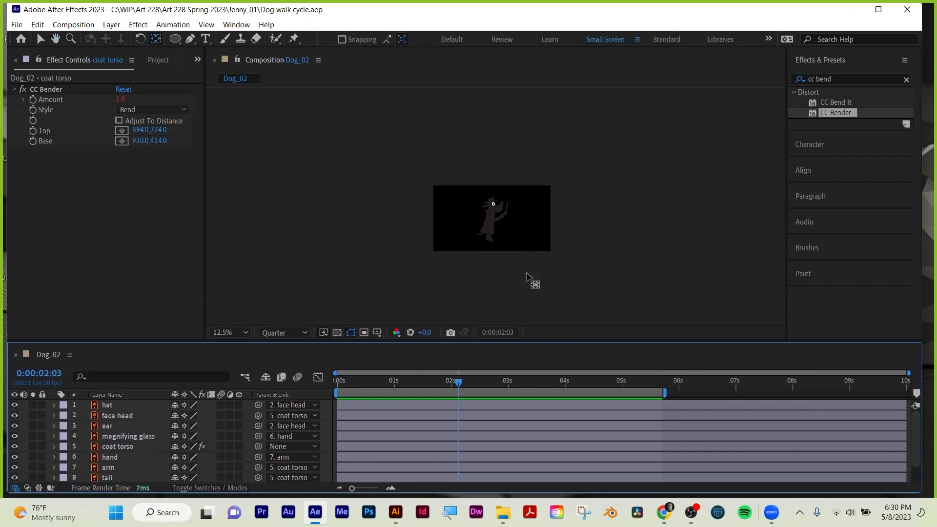
{"action": "left_click", "coordinate": [160, 63]}
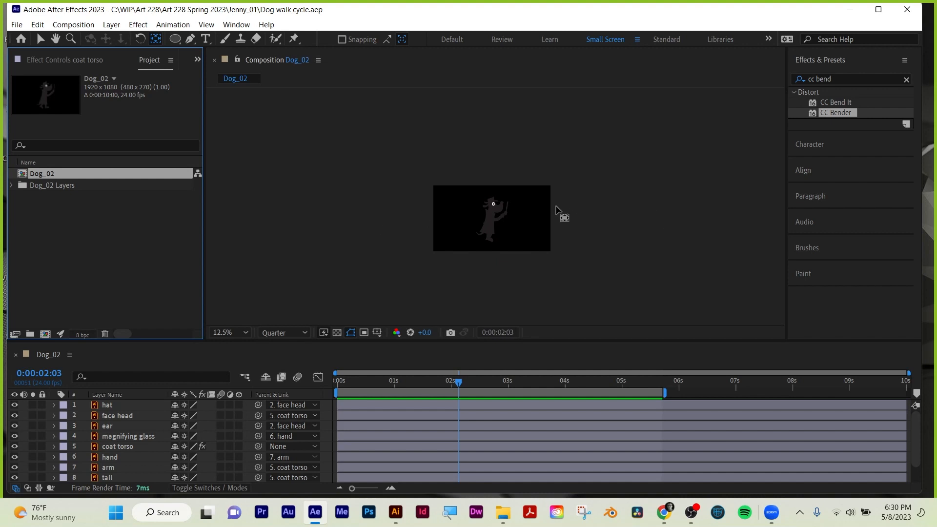
{"action": "left_click", "coordinate": [45, 334]}
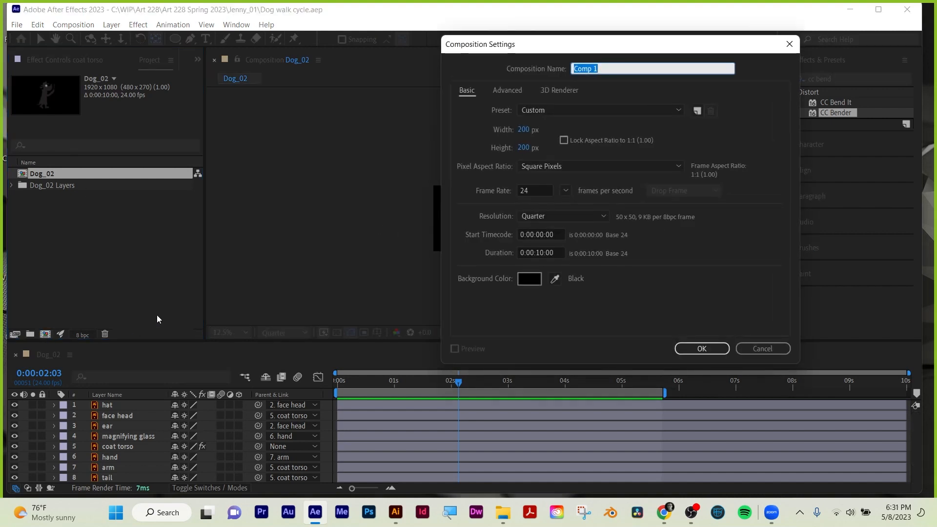
{"action": "key", "text": "BackSpace"}
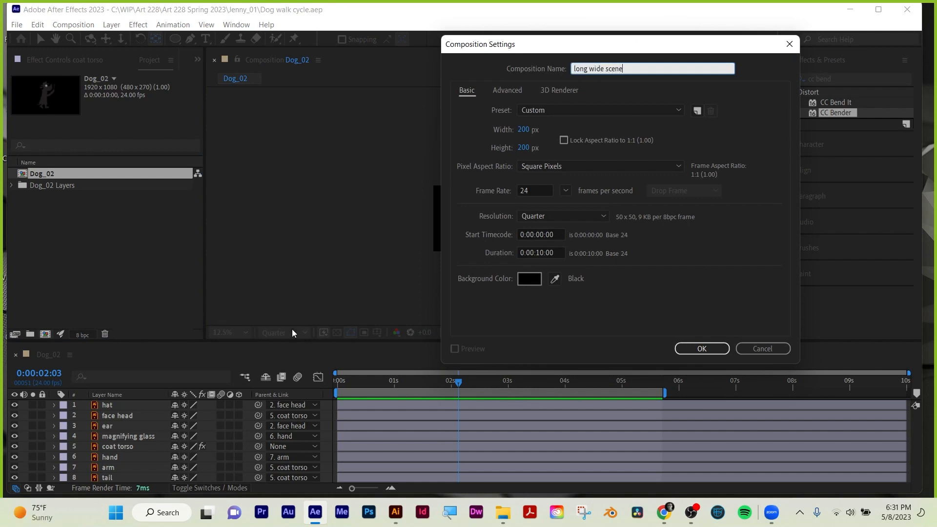
{"action": "left_click", "coordinate": [526, 128]}
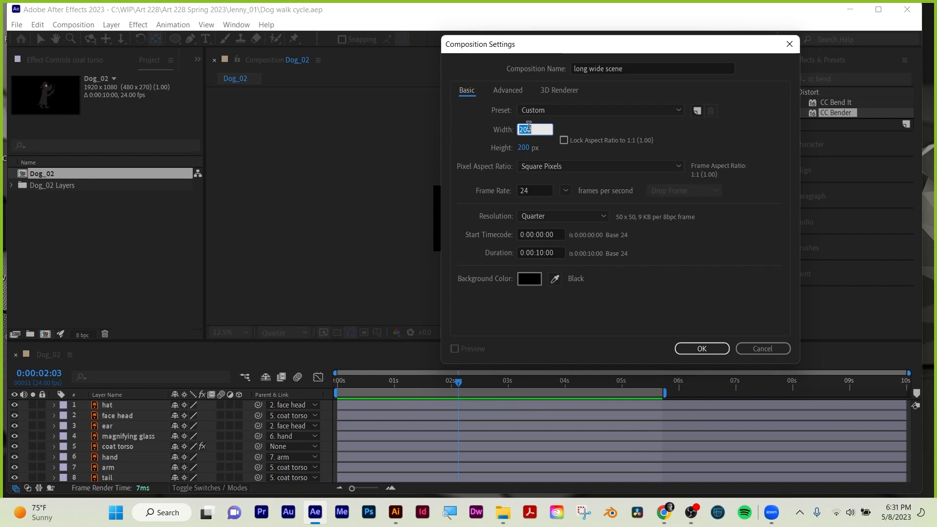
{"action": "type", "text": "1920"}
{"action": "key", "text": "Tab"}
{"action": "type", "text": "1080"}
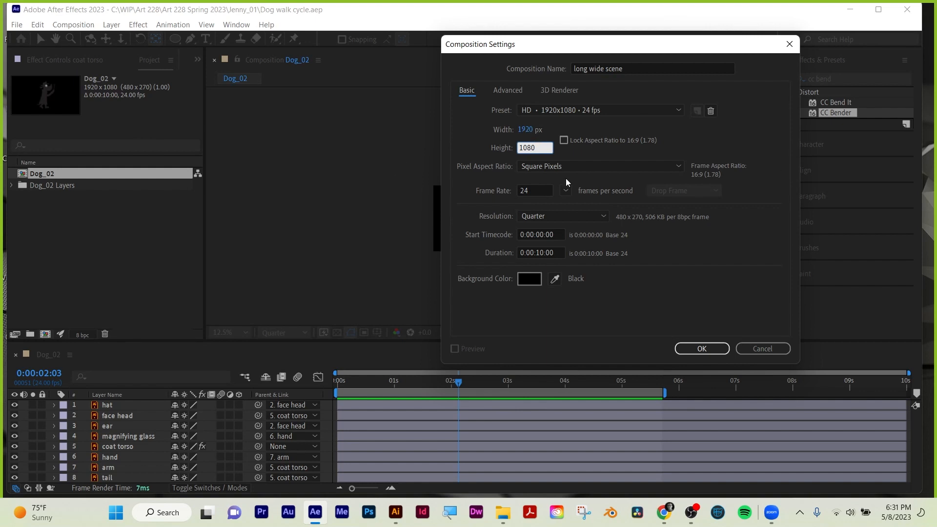
Multiply the new composition's width by 8 (1920*8) and create the composition.
{"action": "left_click", "coordinate": [525, 130]}
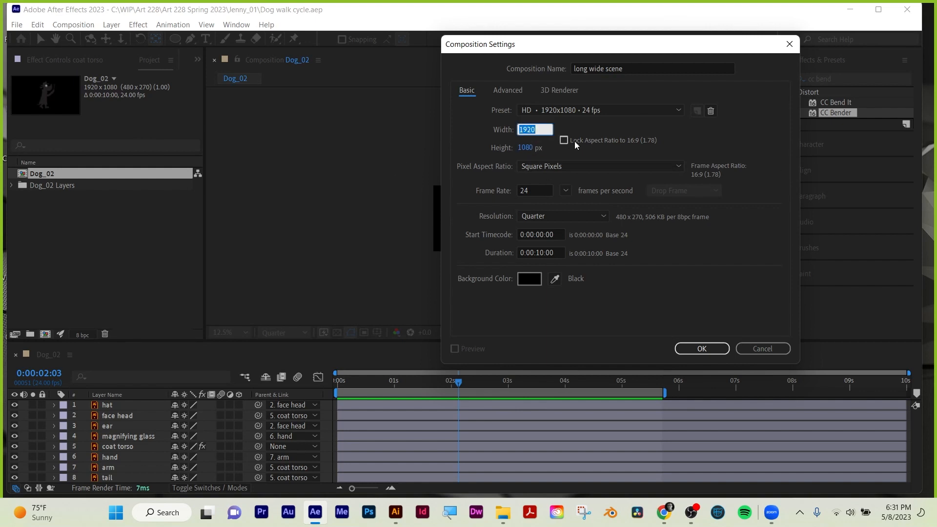
{"action": "left_click", "coordinate": [539, 130]}
{"action": "type", "text": "*8"}
{"action": "key", "text": "Return"}
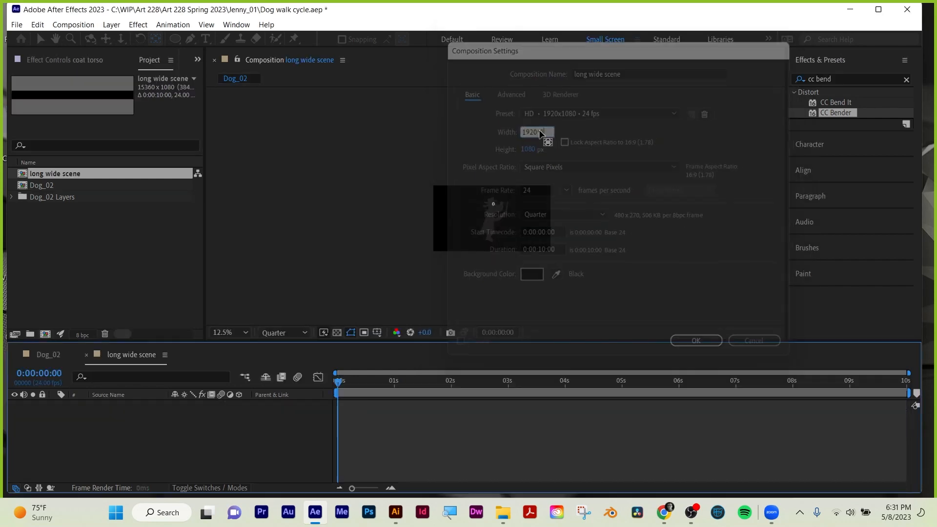
{"action": "scroll", "coordinate": [513, 203], "scroll_direction": "up", "scroll_amount": 1}
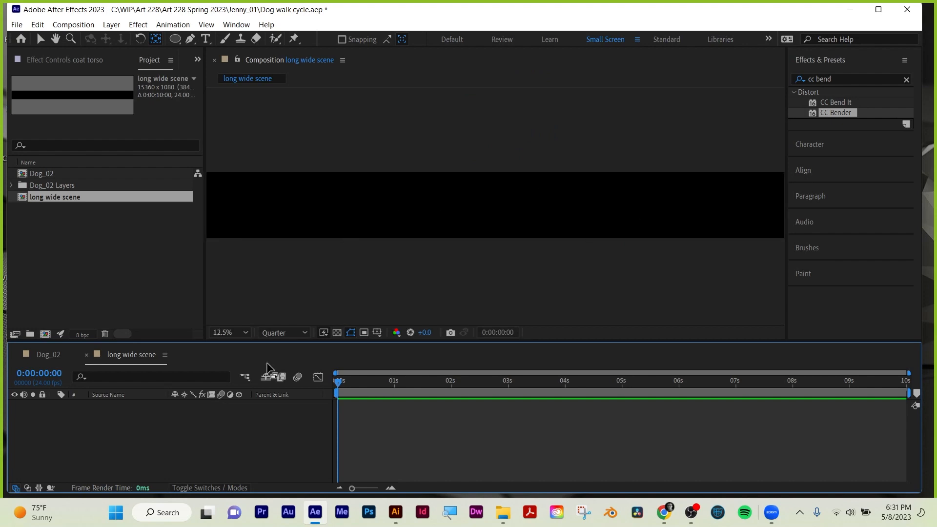
Search the effects for "fractal" and try to apply Fractal Noise to the empty long wide scene composition.
{"action": "left_click", "coordinate": [843, 78]}
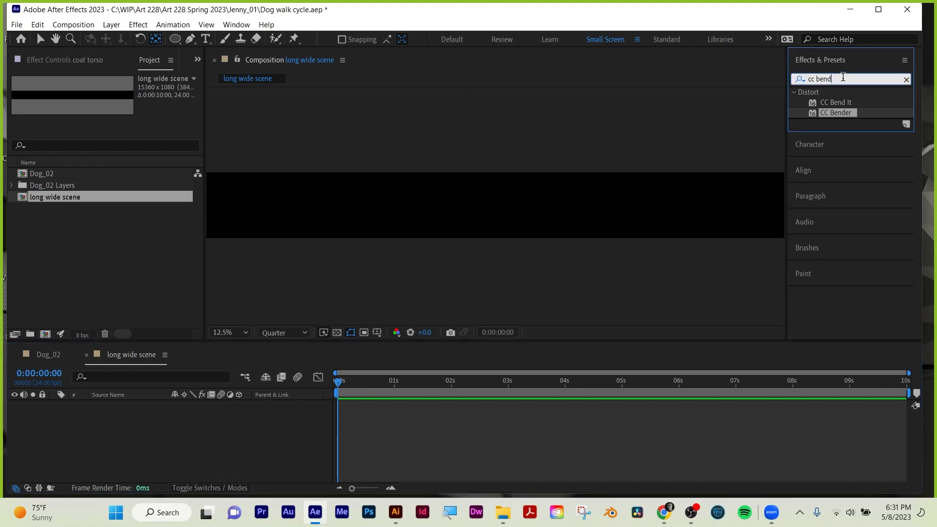
{"action": "type", "text": "fractal"}
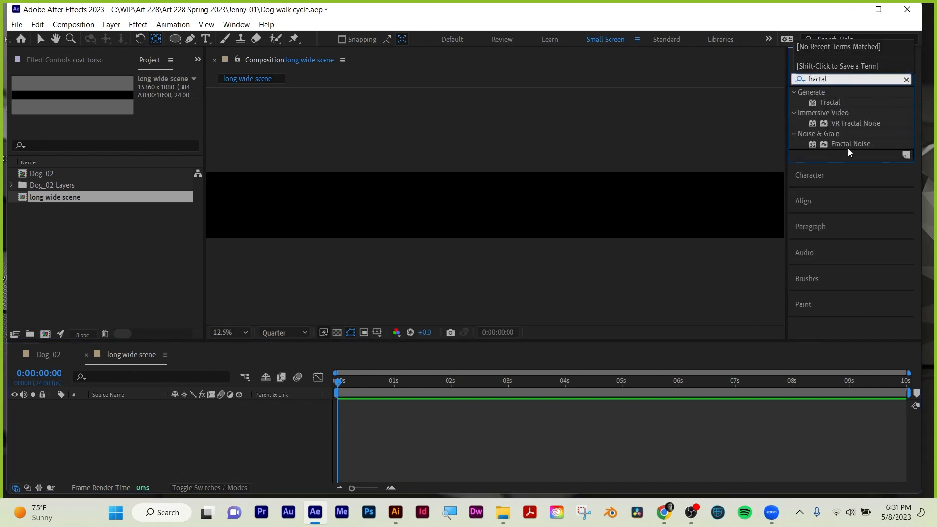
{"action": "left_click_drag", "start_coordinate": [849, 145], "coordinate": [370, 75]}
Create a blue solid layer at composition size in long wide scene.
{"action": "left_click", "coordinate": [116, 25]}
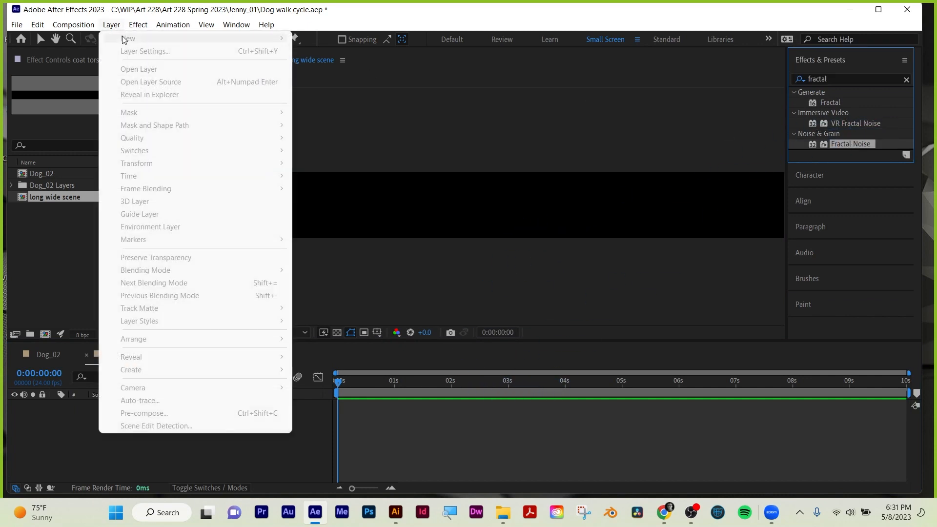
{"action": "left_click", "coordinate": [120, 27]}
{"action": "left_click", "coordinate": [205, 443]}
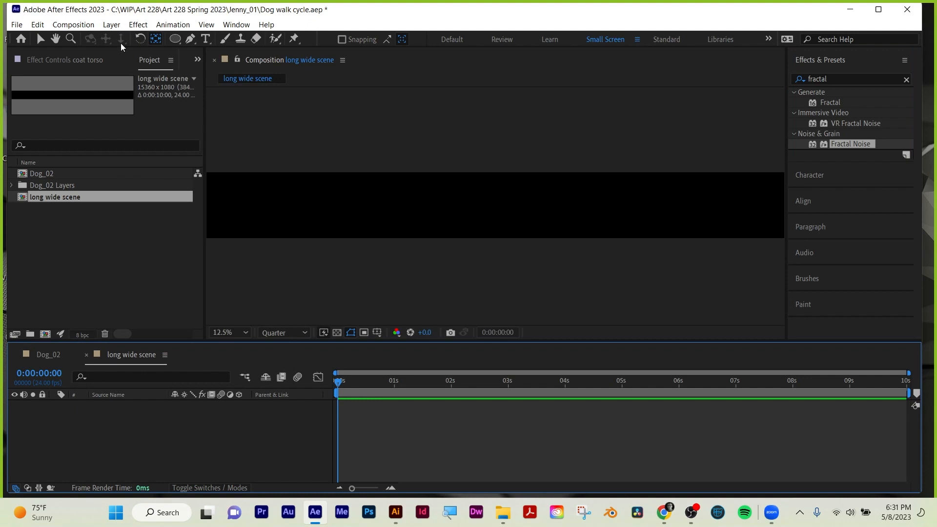
{"action": "left_click", "coordinate": [111, 25]}
{"action": "mouse_move", "coordinate": [122, 35]}
{"action": "left_click", "coordinate": [347, 51]}
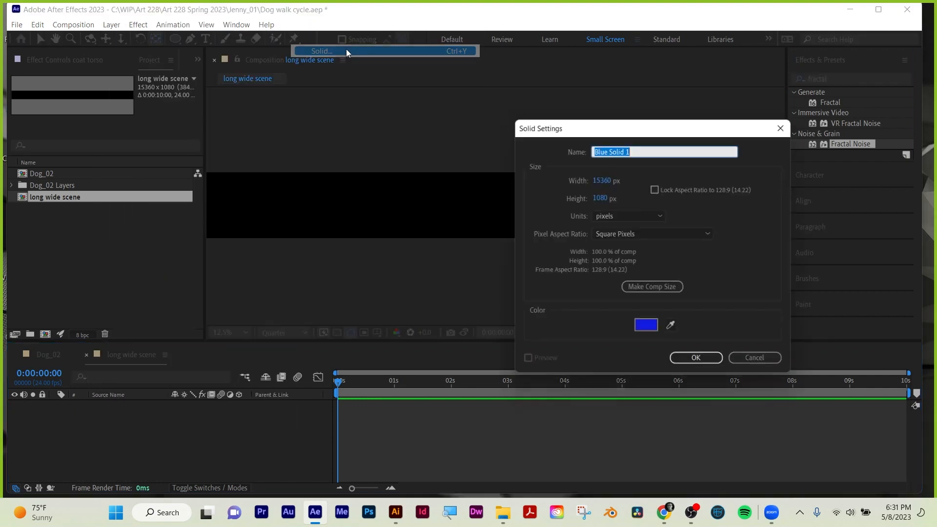
{"action": "left_click", "coordinate": [653, 287]}
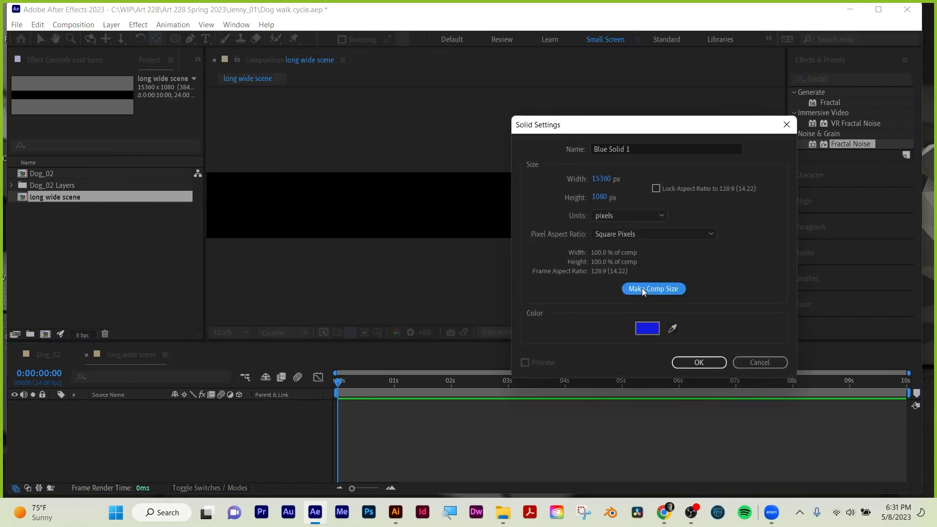
{"action": "left_click", "coordinate": [699, 362]}
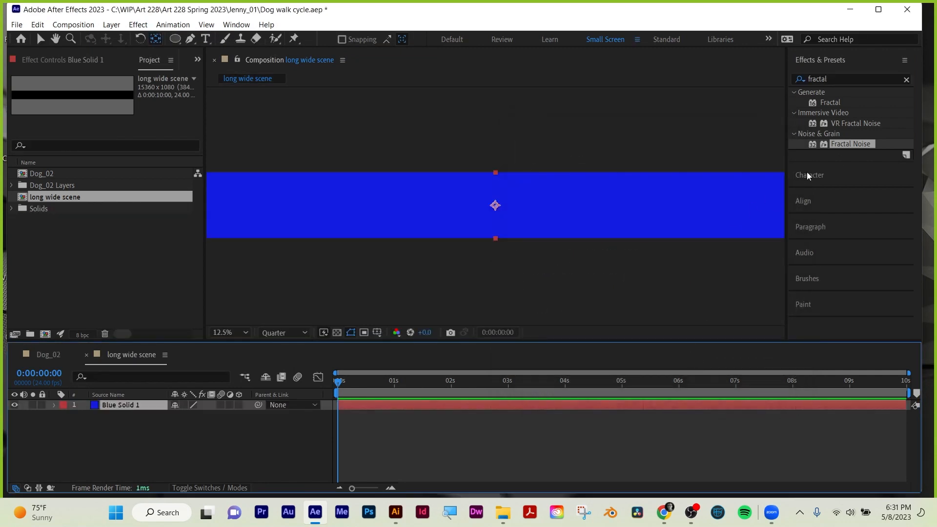
Apply the Fractal Noise effect to the blue solid, switch to the Dog_02 timeline and save the project.
{"action": "left_click_drag", "start_coordinate": [848, 144], "coordinate": [536, 406]}
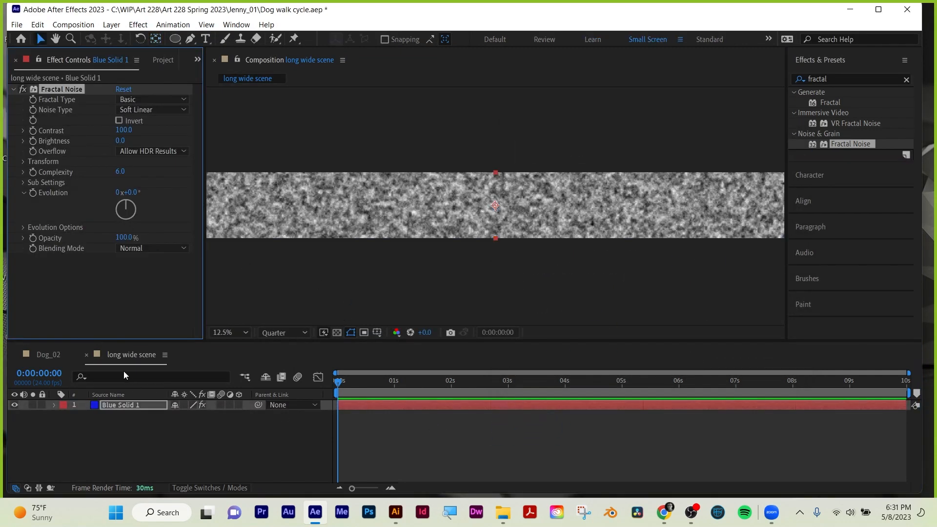
{"action": "left_click", "coordinate": [49, 354]}
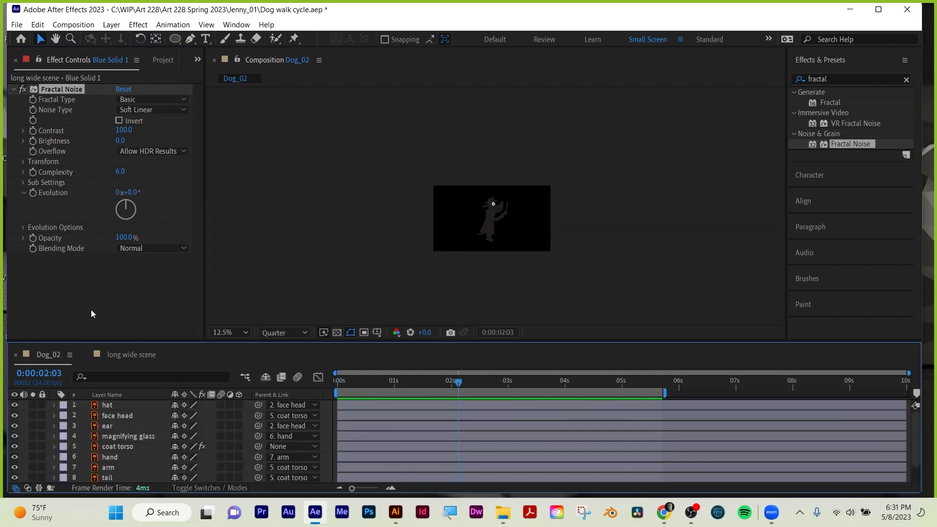
{"action": "key", "text": "ctrl+s"}
Create a new composition named "main animation" with a width of 1920 px.
{"action": "left_click", "coordinate": [160, 60]}
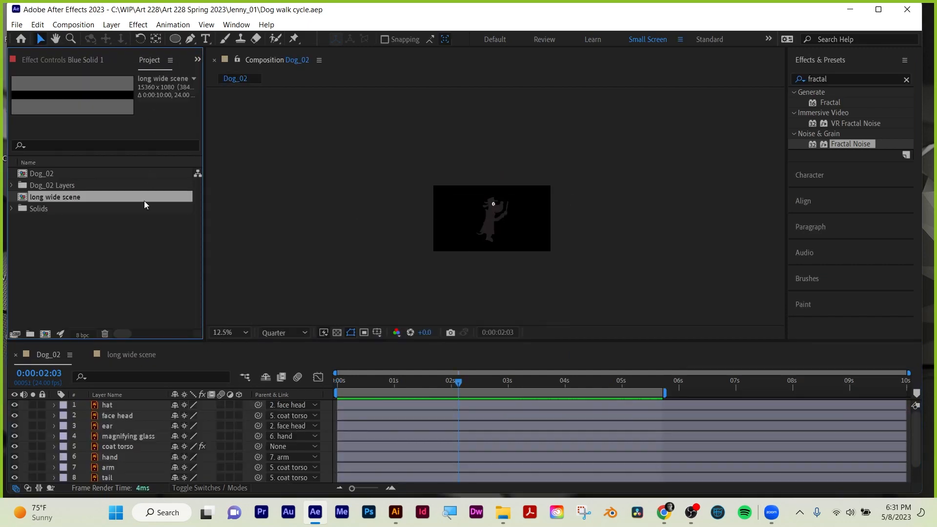
{"action": "left_click", "coordinate": [73, 287]}
{"action": "left_click", "coordinate": [45, 334]}
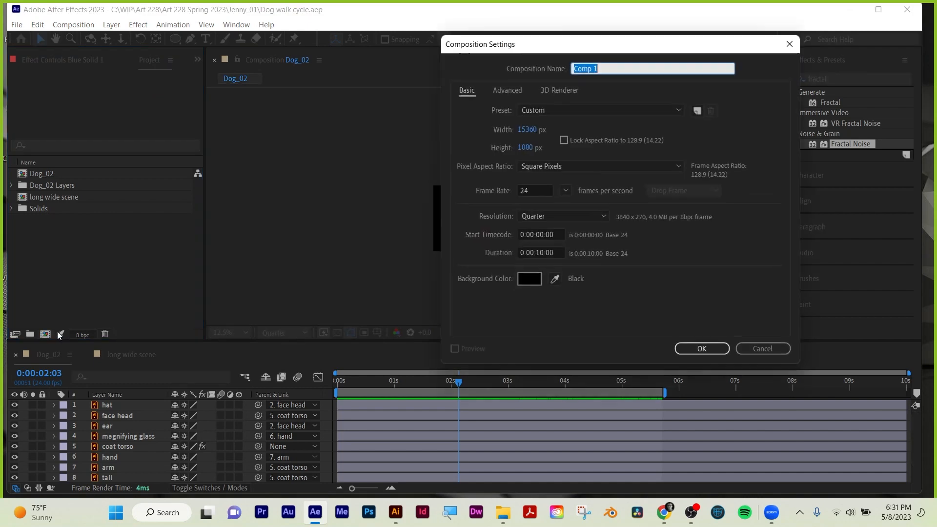
{"action": "type", "text": "main animation"}
{"action": "left_click", "coordinate": [537, 128]}
{"action": "type", "text": "1920"}
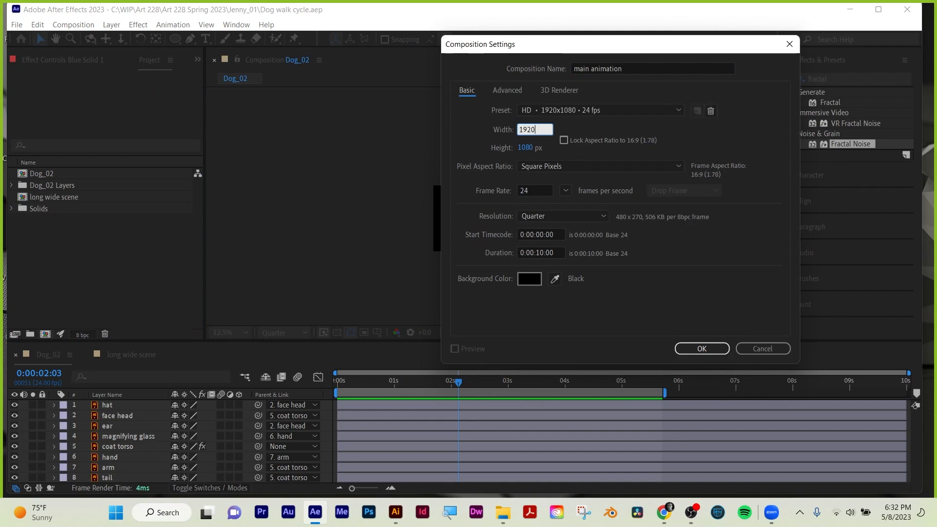
{"action": "left_click", "coordinate": [699, 355]}
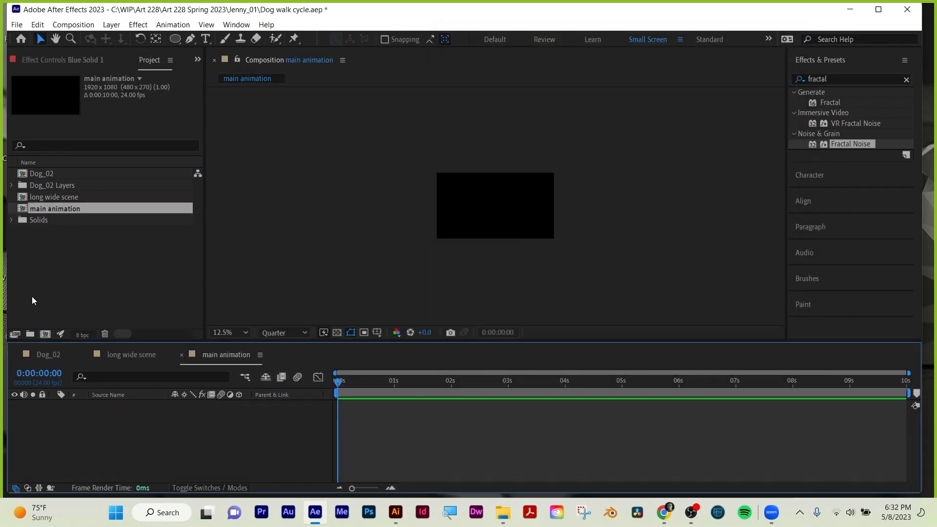
Add the Dog_02 composition as a layer in main animation and preview its playback.
{"action": "left_click", "coordinate": [42, 175]}
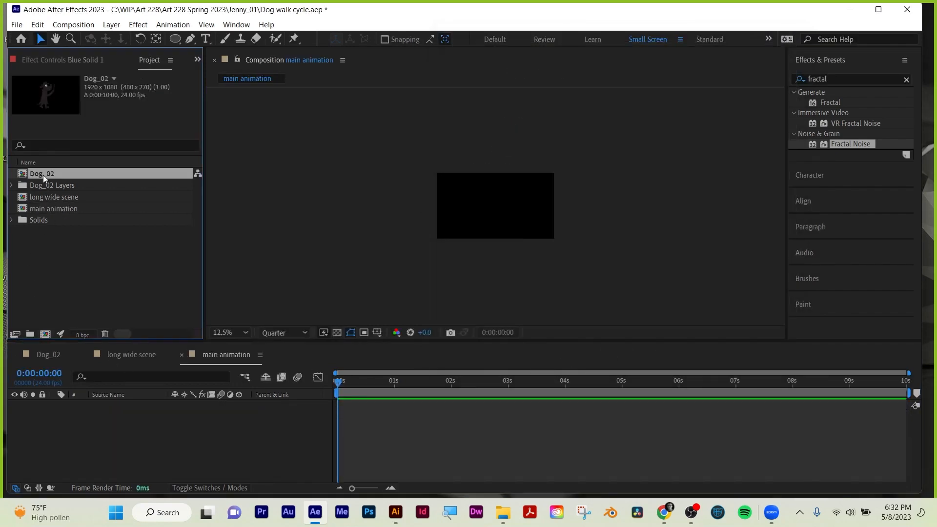
{"action": "left_click_drag", "start_coordinate": [42, 175], "coordinate": [124, 419]}
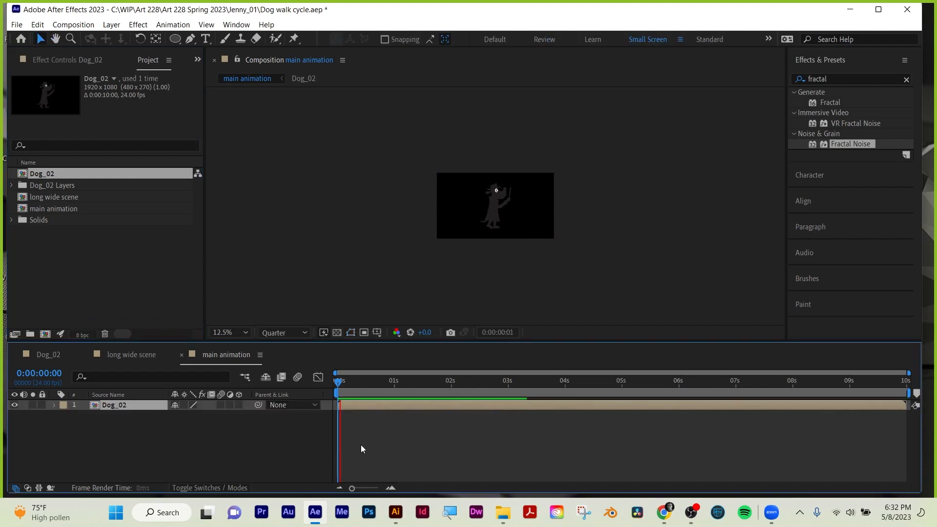
{"action": "key", "text": "space"}
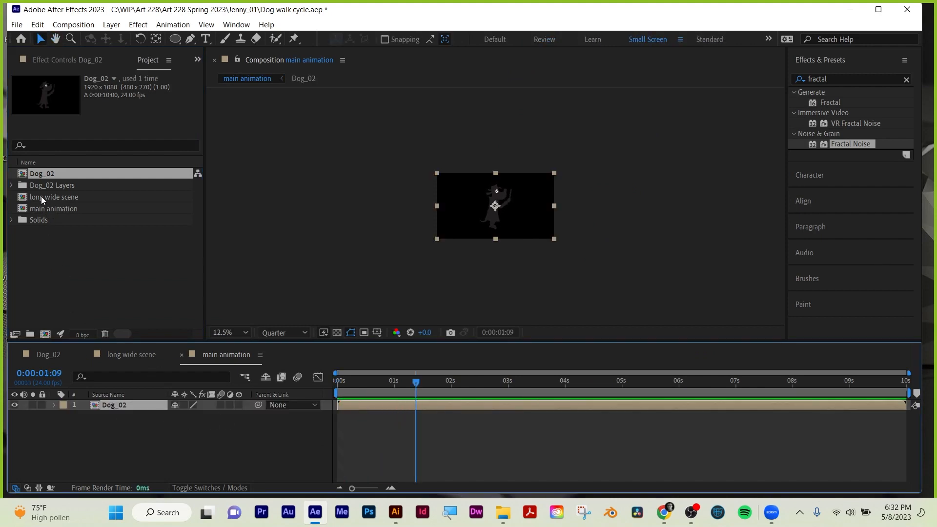
Add the long wide scene composition beneath the Dog_02 layer and return to the first frame.
{"action": "left_click_drag", "start_coordinate": [42, 200], "coordinate": [54, 202]}
{"action": "left_click_drag", "start_coordinate": [103, 420], "coordinate": [111, 423]}
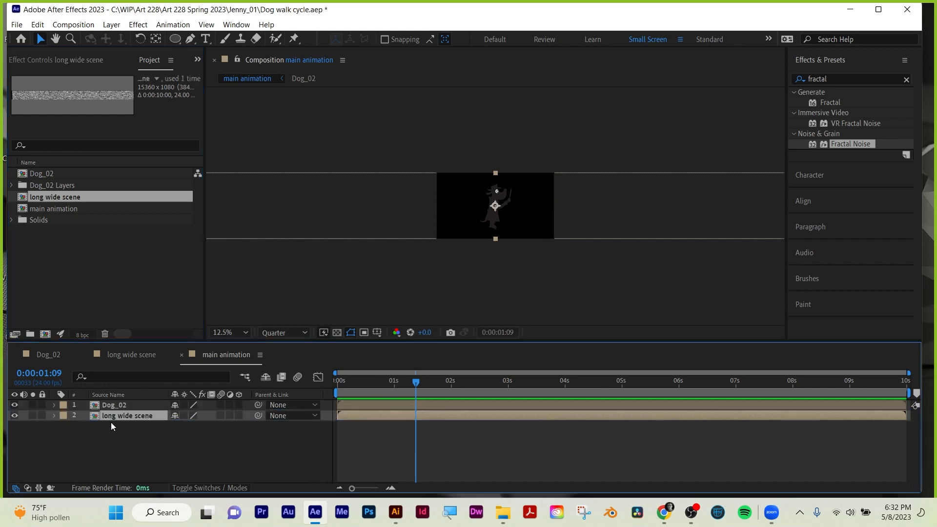
{"action": "left_click_drag", "start_coordinate": [346, 377], "coordinate": [307, 380]}
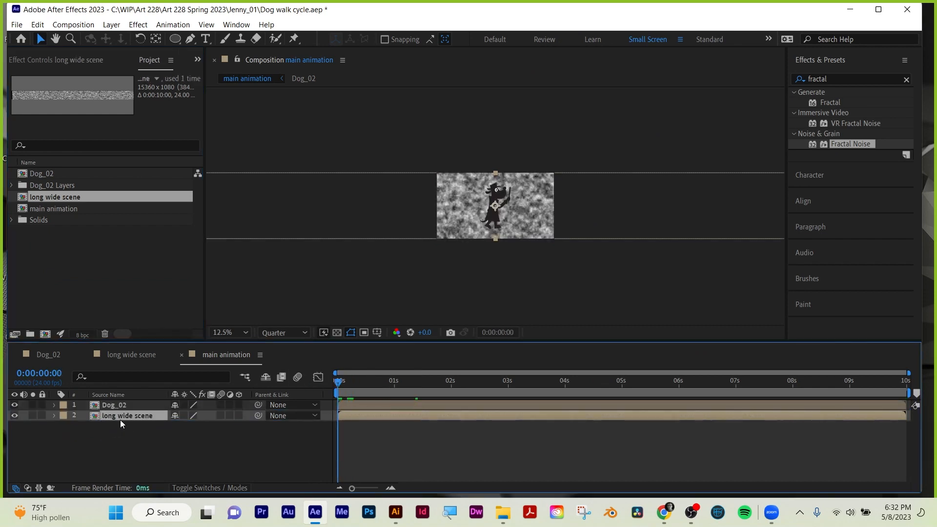
Slide the long wide scene layer to Position 7645, 540 so its left end sits just outside the frame's left edge.
{"action": "key", "text": "p"}
{"action": "left_click_drag", "start_coordinate": [179, 426], "coordinate": [244, 426]}
{"action": "left_click_drag", "start_coordinate": [934, 303], "coordinate": [910, 184]}
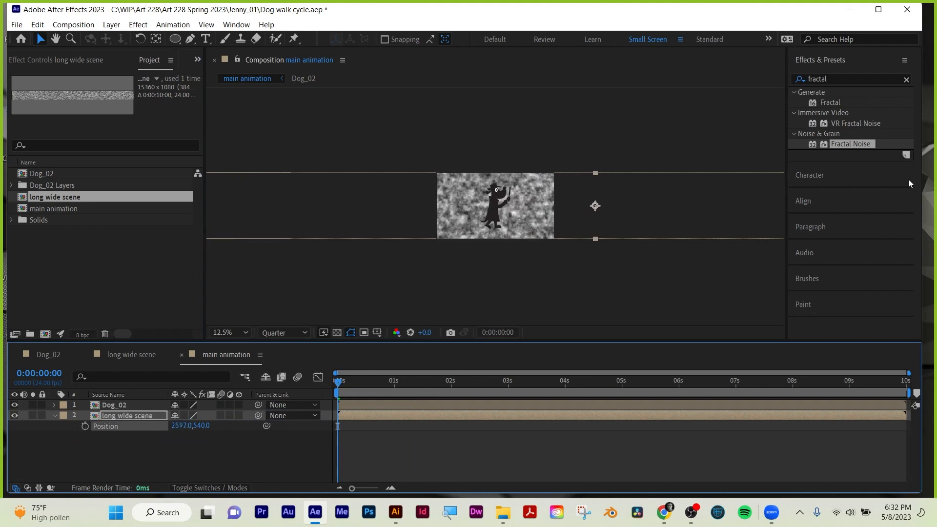
{"action": "key", "text": "comma"}
{"action": "key", "text": "comma"}
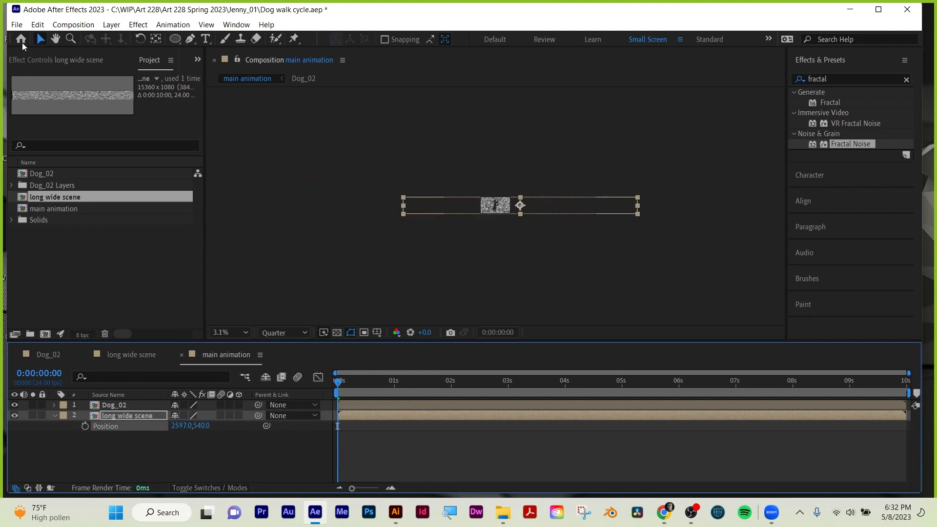
{"action": "left_click_drag", "start_coordinate": [430, 211], "coordinate": [503, 209]}
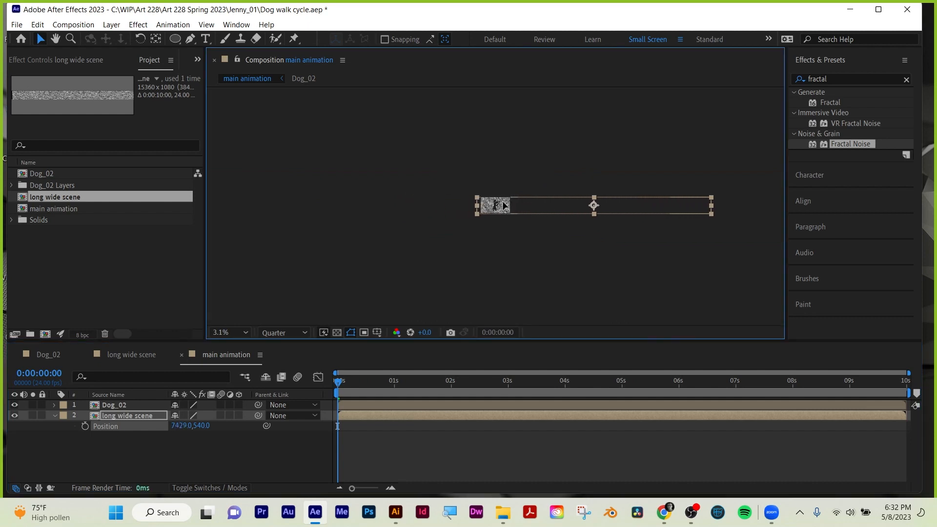
{"action": "key", "text": "period"}
{"action": "key", "text": "period"}
{"action": "key", "text": "period"}
{"action": "left_click_drag", "start_coordinate": [368, 225], "coordinate": [393, 217]}
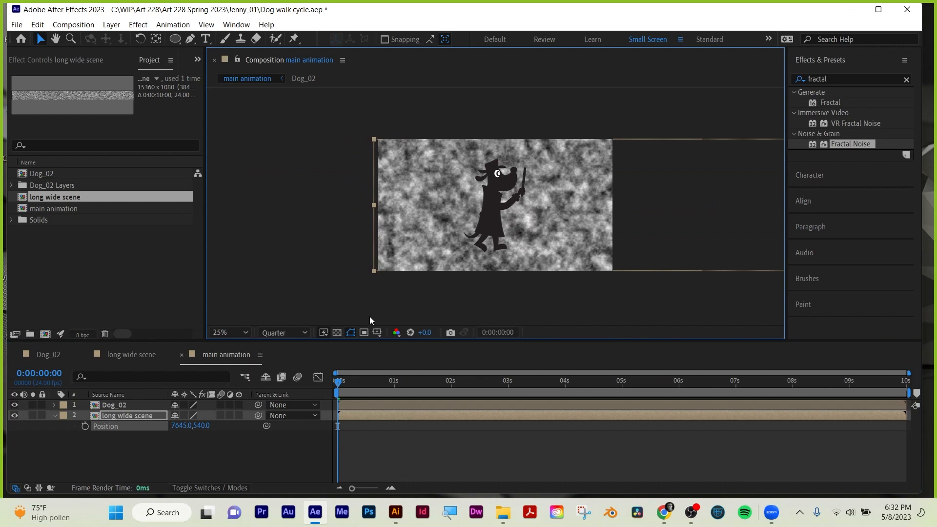
Keyframe the long wide scene layer's Position at the first frame and move it leftward to 5433, 540 at 0:00:05:23.
{"action": "left_click", "coordinate": [85, 425]}
{"action": "left_click_drag", "start_coordinate": [371, 380], "coordinate": [677, 383]}
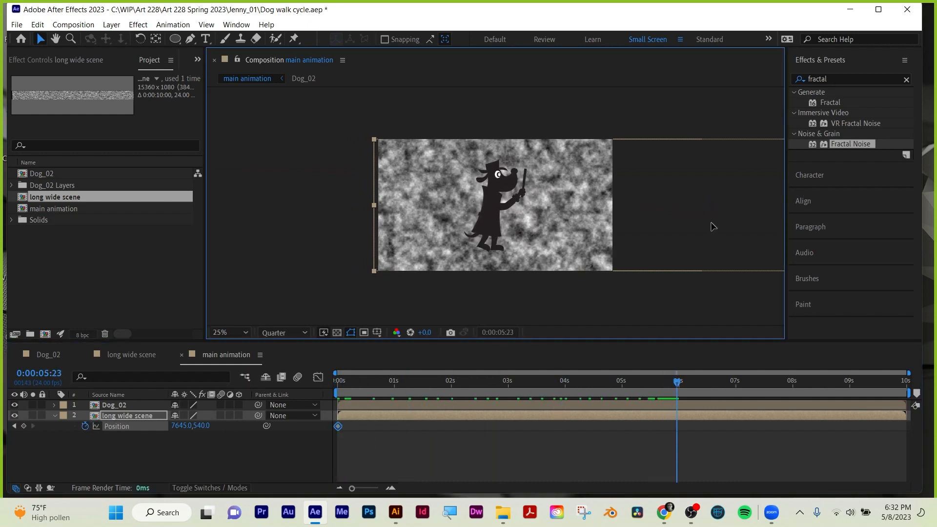
{"action": "left_click_drag", "start_coordinate": [711, 227], "coordinate": [435, 226]}
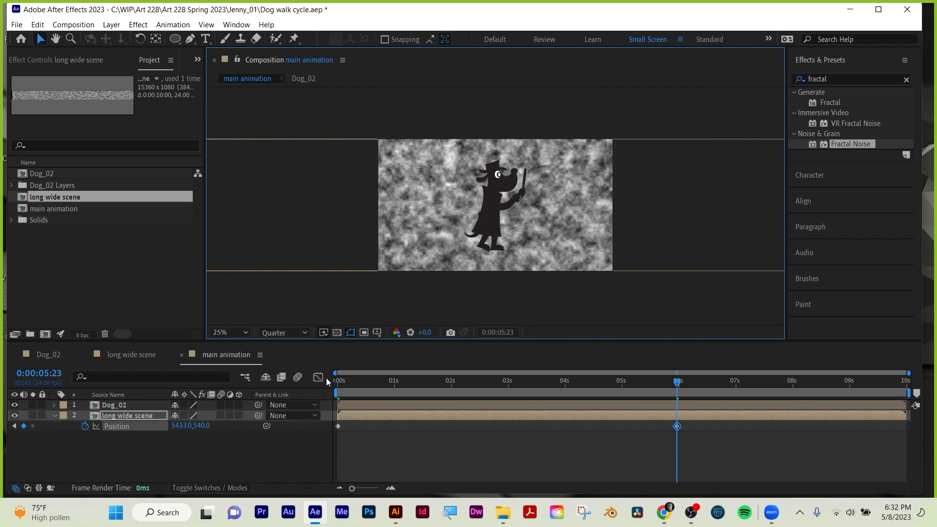
Play main animation from the first frame to review the dog walking against the moving background.
{"action": "key", "text": "Home"}
{"action": "key", "text": "space"}
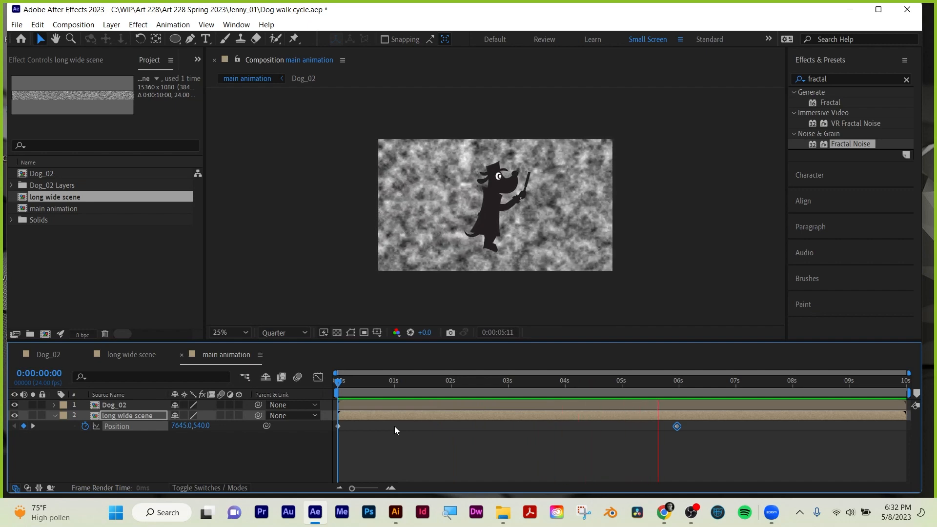
{"action": "key", "text": "space"}
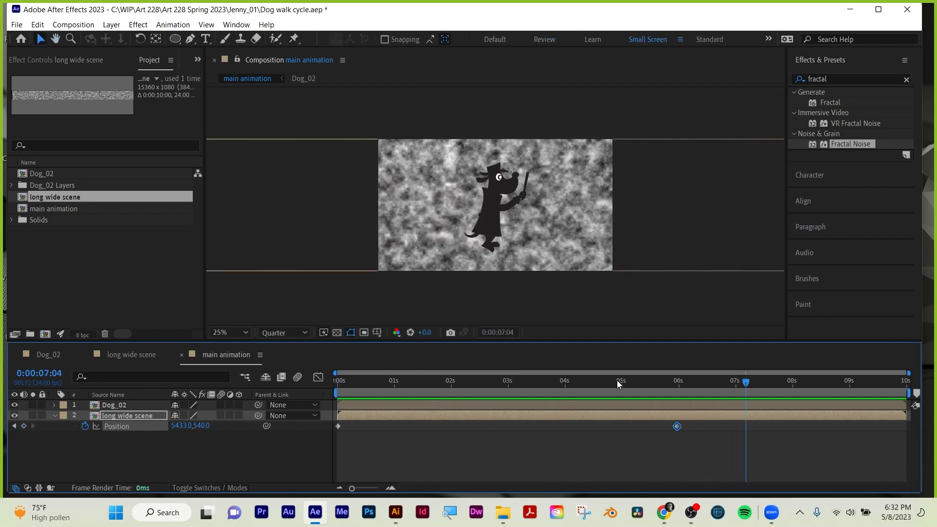
Scrub through main animation and replay it from the first frame to review the dog against the moving background.
{"action": "left_click_drag", "start_coordinate": [607, 379], "coordinate": [703, 400]}
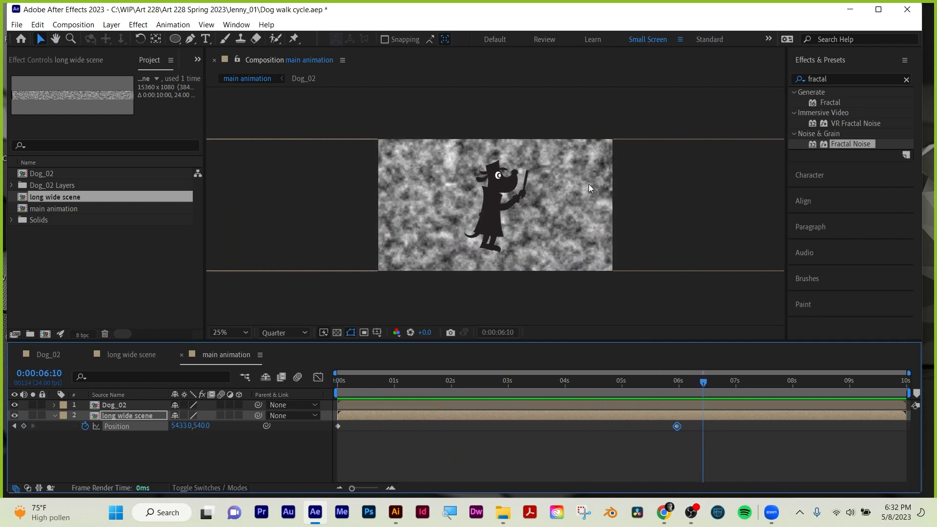
{"action": "left_click_drag", "start_coordinate": [662, 382], "coordinate": [282, 385]}
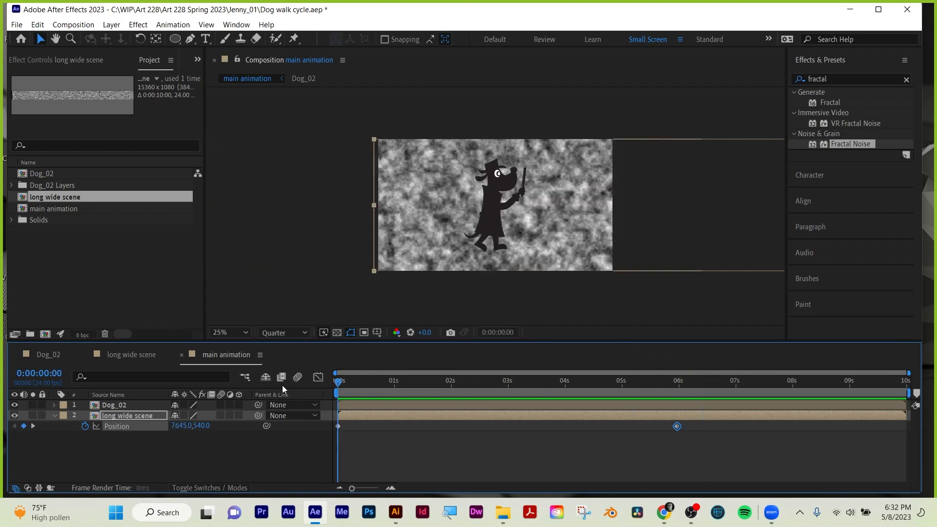
{"action": "key", "text": "space"}
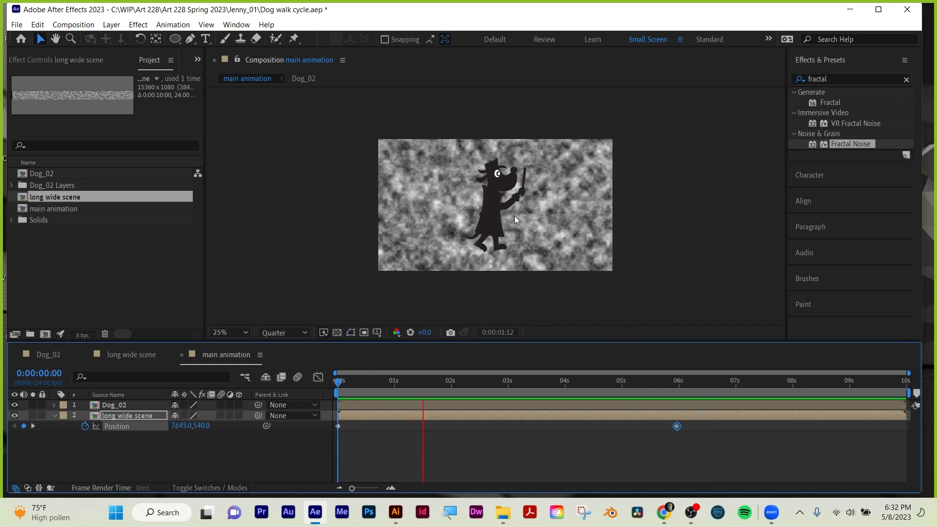
{"action": "key", "text": "space"}
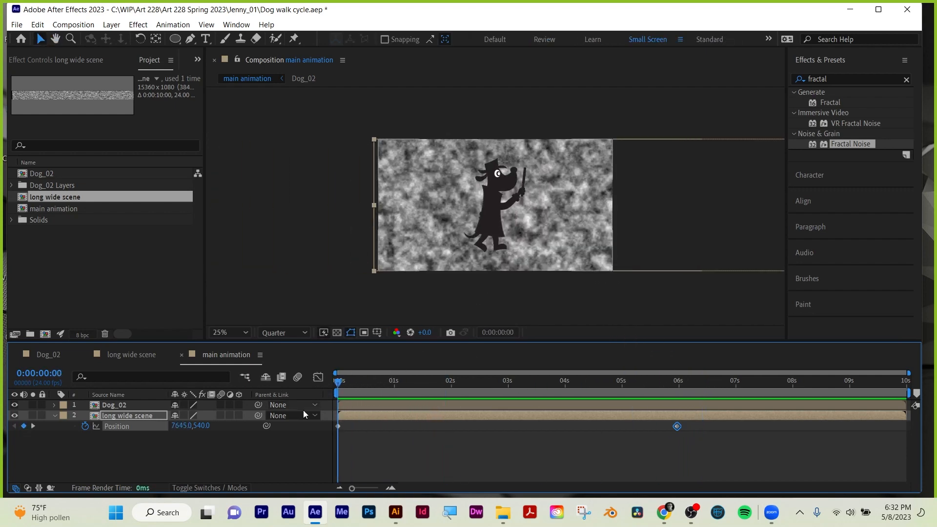
Keyframe the Dog_02 layer's Position at the first frame and move the dog out of frame to the left, at -316, 540.
{"action": "left_click", "coordinate": [115, 405]}
{"action": "key", "text": "p"}
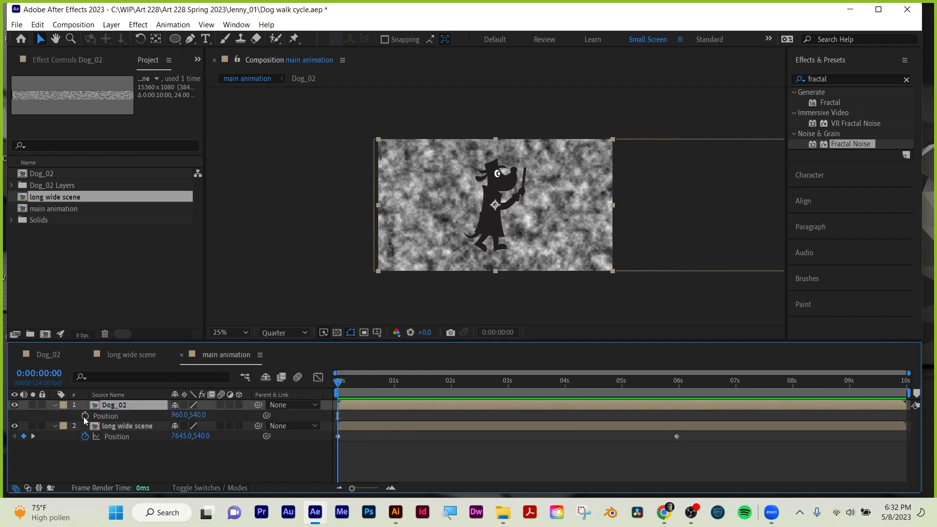
{"action": "left_click", "coordinate": [85, 416]}
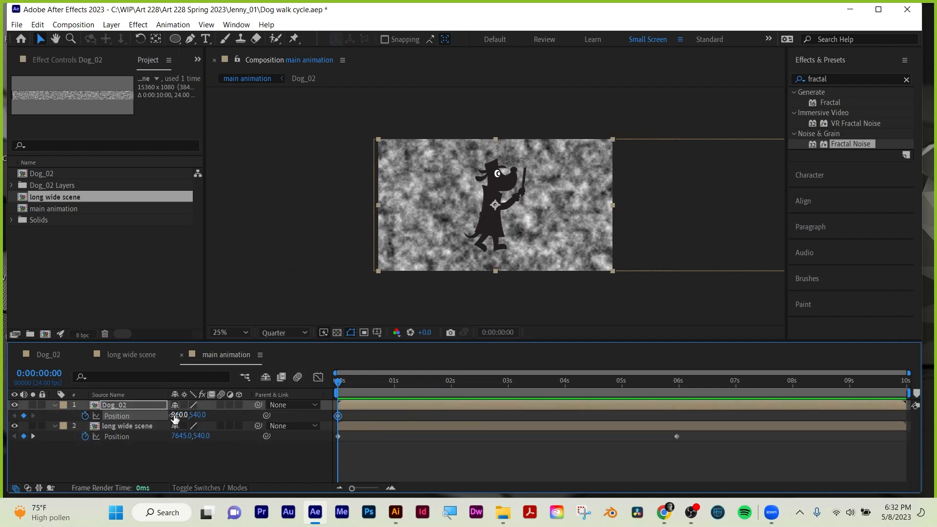
{"action": "left_click_drag", "start_coordinate": [179, 415], "coordinate": [88, 414]}
{"action": "left_click_drag", "start_coordinate": [22, 415], "coordinate": [5, 415]}
{"action": "left_click_drag", "start_coordinate": [176, 415], "coordinate": [73, 413]}
{"action": "left_click_drag", "start_coordinate": [189, 415], "coordinate": [48, 414]}
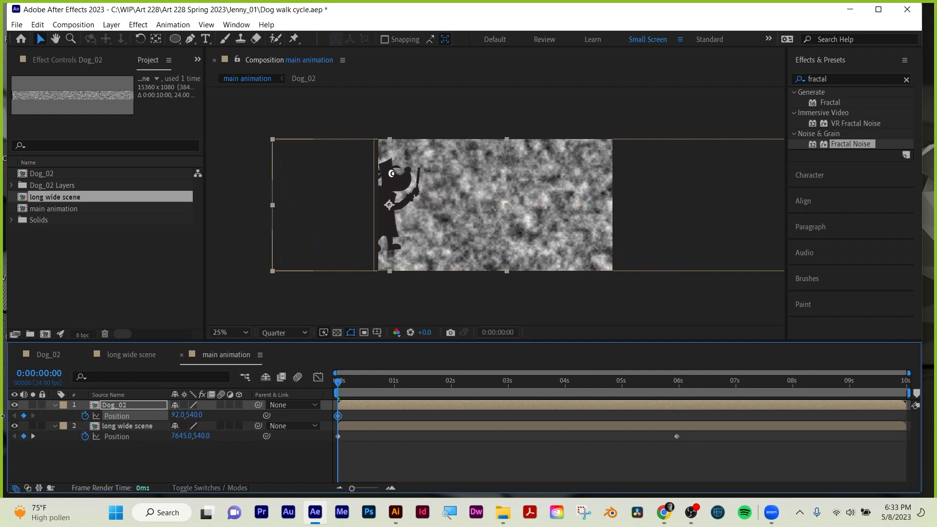
{"action": "left_click_drag", "start_coordinate": [181, 414], "coordinate": [35, 412]}
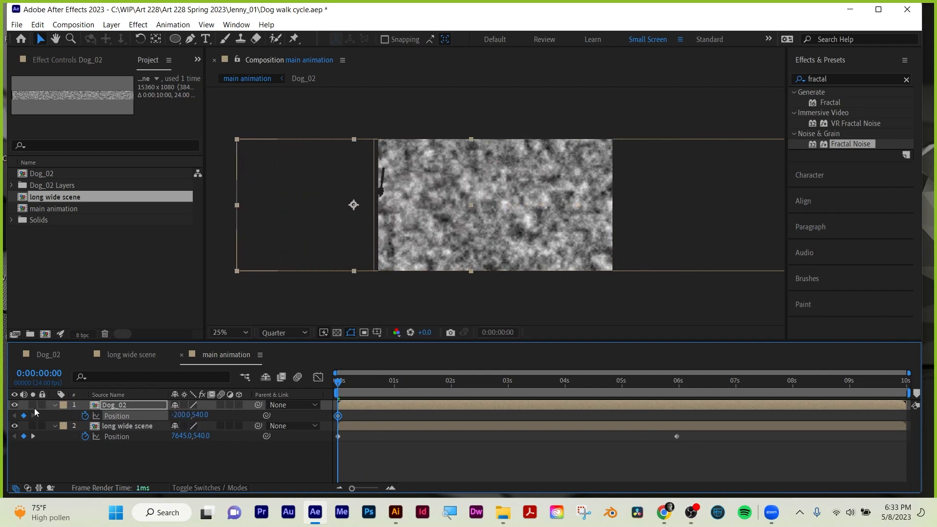
{"action": "left_click_drag", "start_coordinate": [181, 415], "coordinate": [124, 415]}
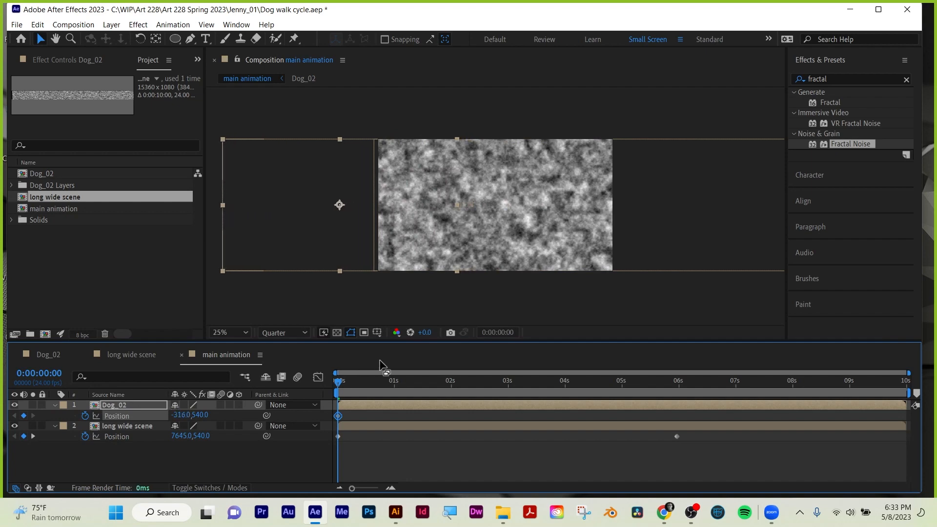
Bring the dog to the frame's centre by setting Dog_02's X position to 960 at 0:00:08:05.
{"action": "left_click", "coordinate": [402, 382]}
{"action": "left_click_drag", "start_coordinate": [435, 388], "coordinate": [805, 391]}
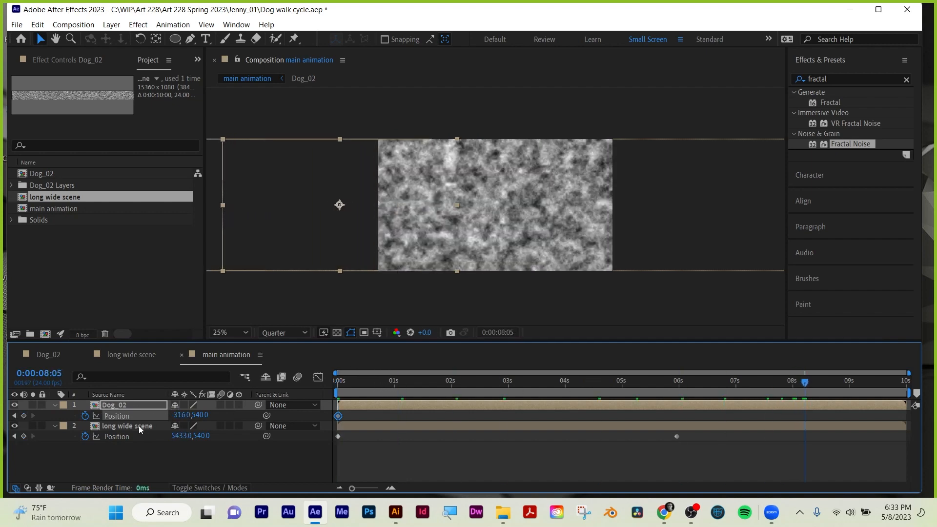
{"action": "left_click", "coordinate": [181, 415]}
{"action": "type", "text": "9"}
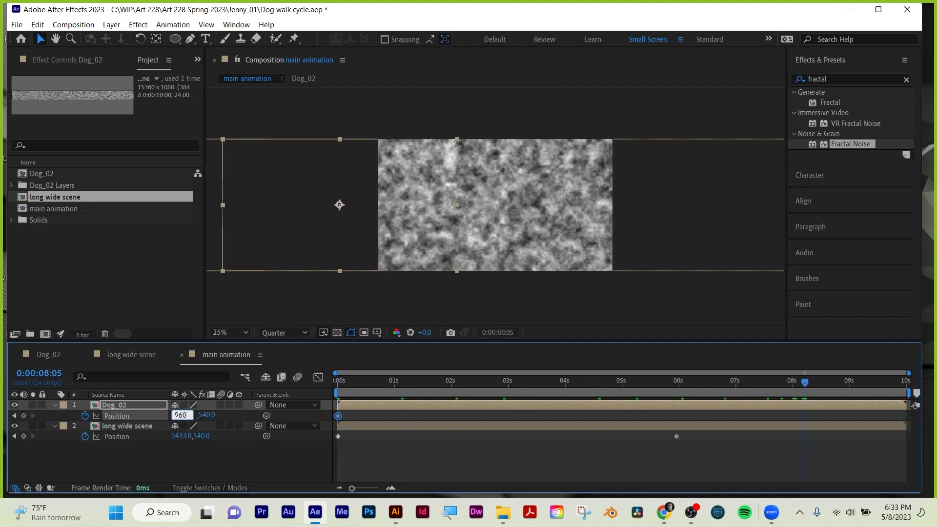
{"action": "type", "text": "60"}
{"action": "key", "text": "Return"}
Play main animation from the first frame to review the dog walking into the scene.
{"action": "left_click_drag", "start_coordinate": [383, 371], "coordinate": [289, 382]}
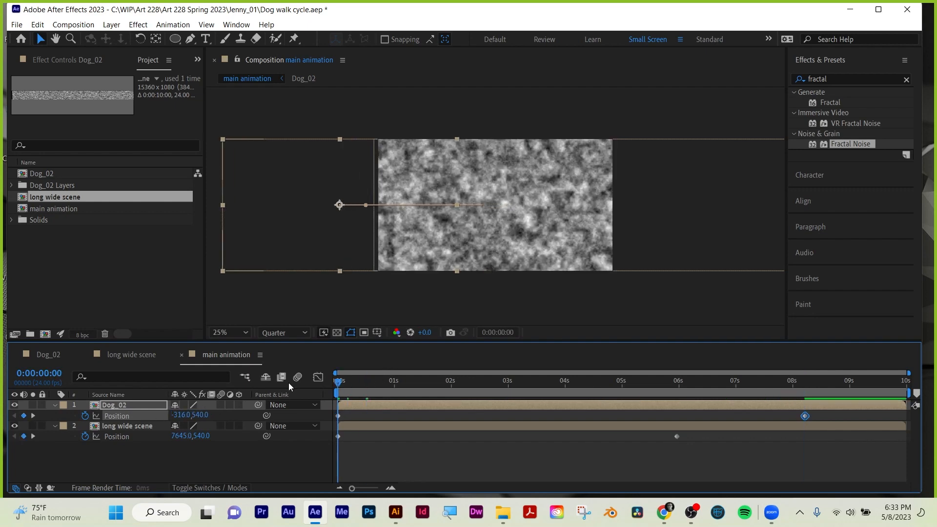
{"action": "key", "text": "space"}
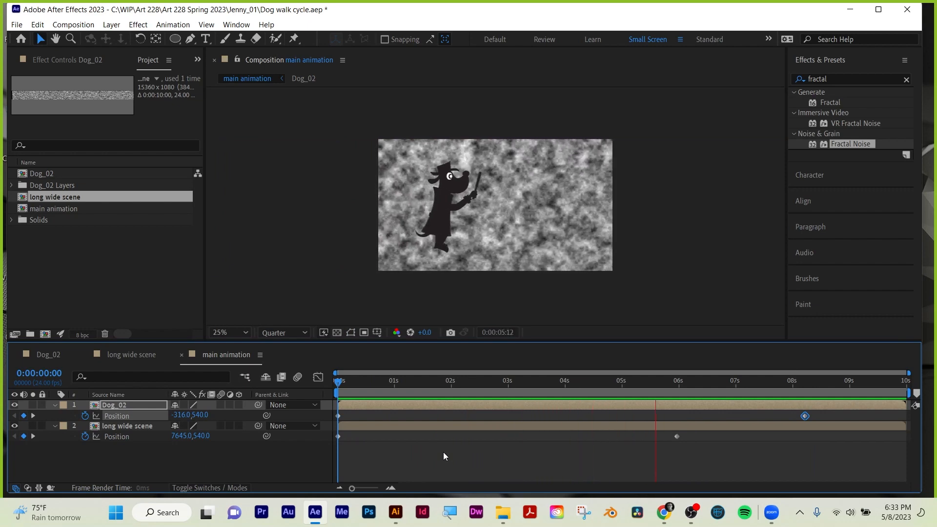
{"action": "key", "text": "space"}
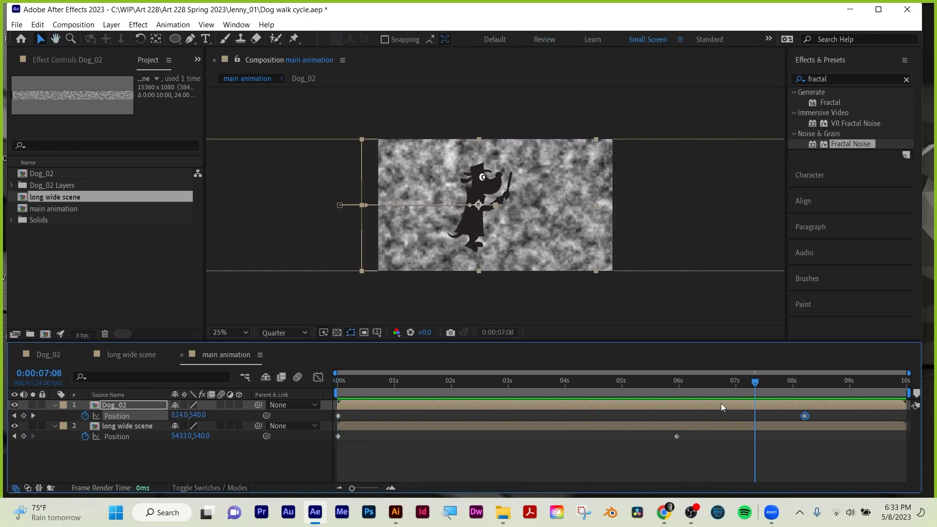
Split the Dog_02 layer at 0:00:07:14.
{"action": "left_click_drag", "start_coordinate": [761, 383], "coordinate": [771, 382]}
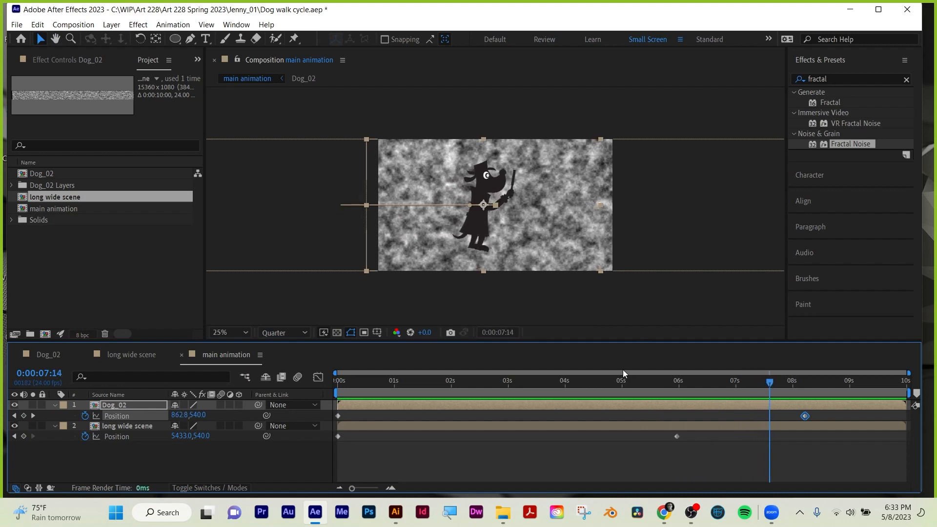
{"action": "key", "text": "ctrl+shift+d"}
{"action": "left_click", "coordinate": [38, 26]}
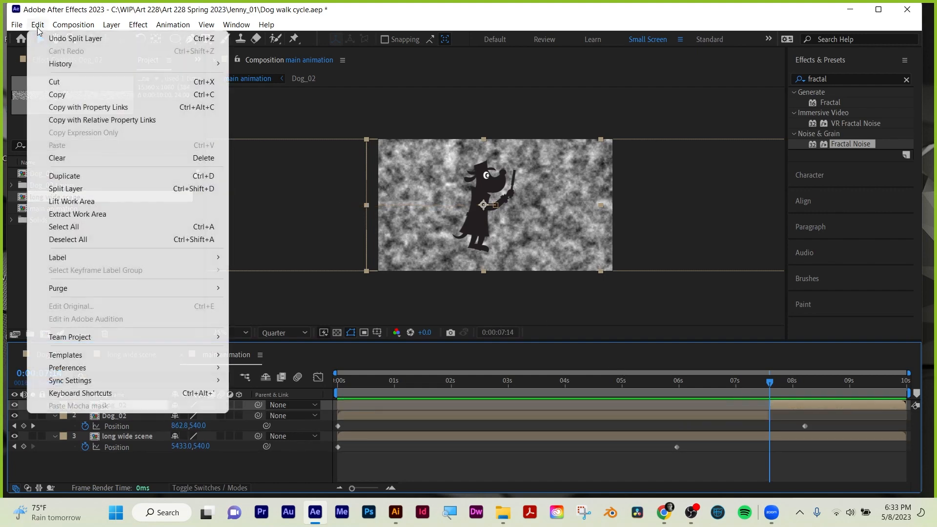
{"action": "left_click", "coordinate": [55, 15]}
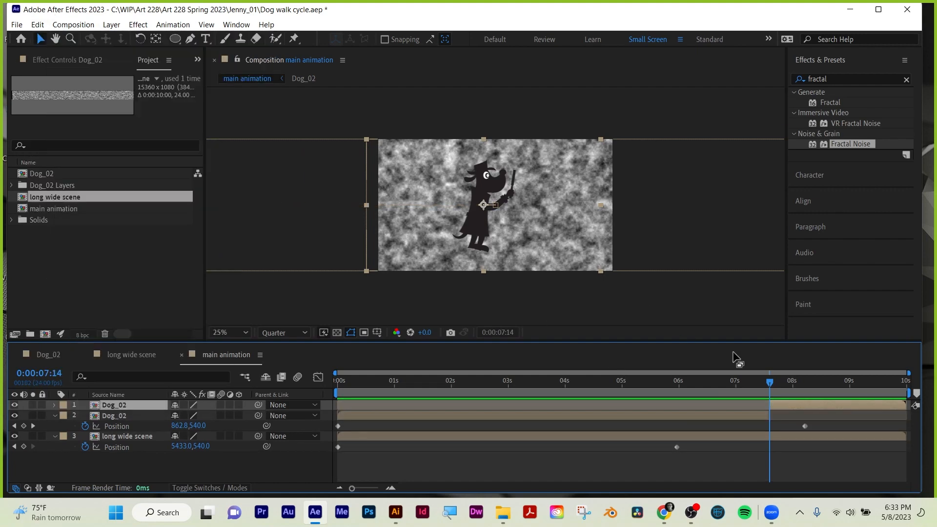
Apply Freeze Frame to the second part of the split Dog_02 layer at 0:00:07:14.
{"action": "right_click", "coordinate": [791, 404]}
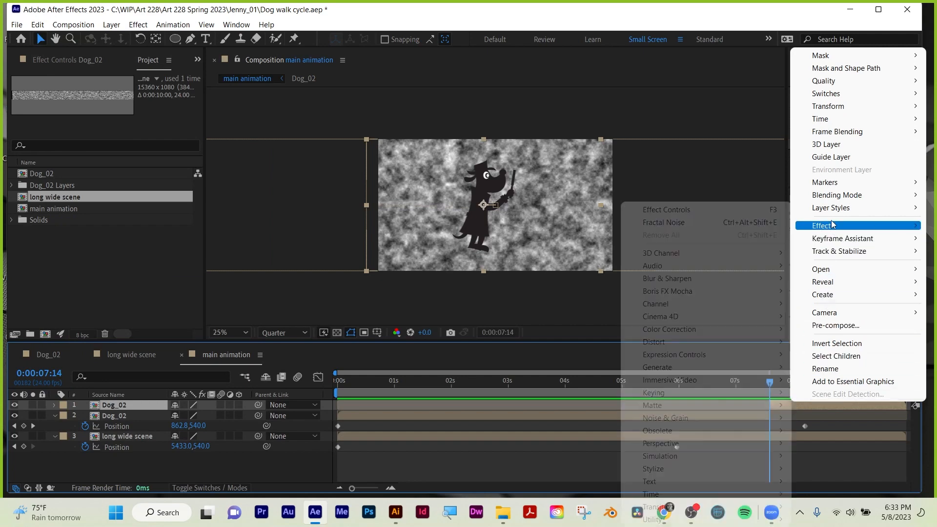
{"action": "mouse_move", "coordinate": [827, 119]}
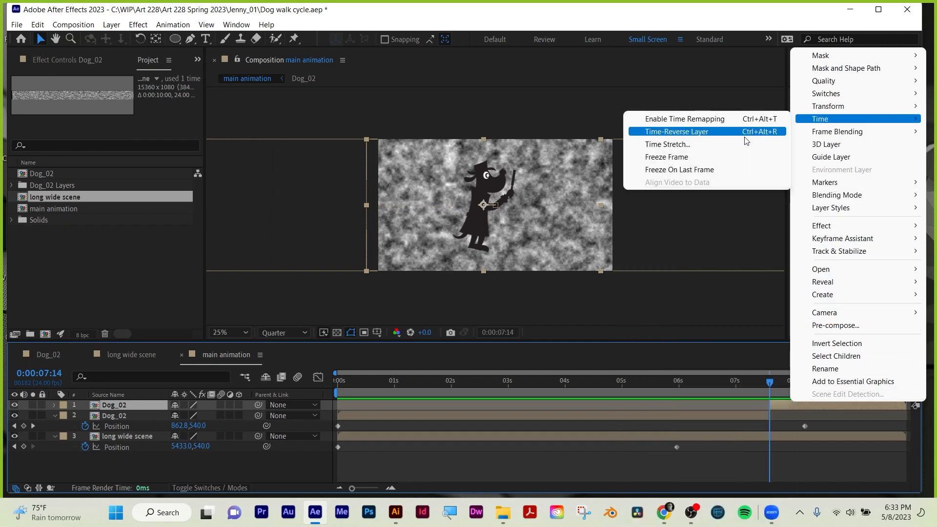
{"action": "left_click", "coordinate": [727, 163]}
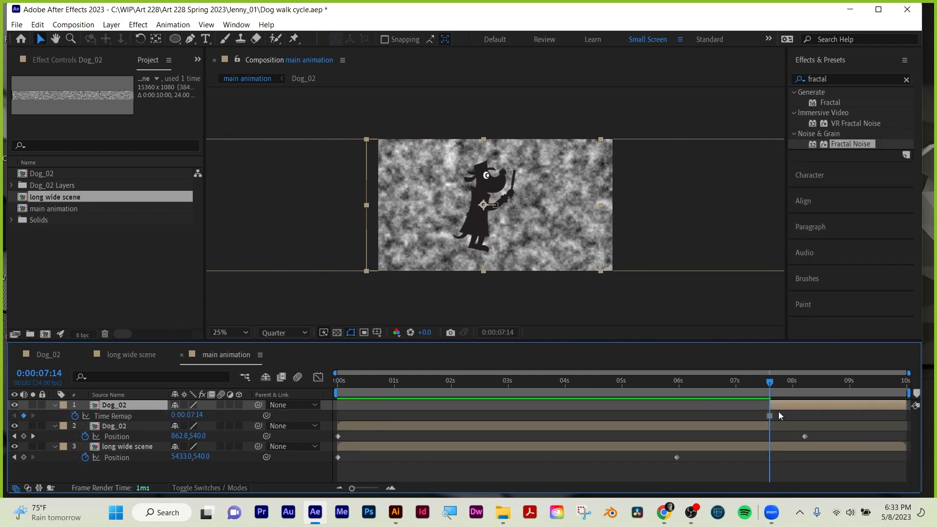
Move the walking Dog_02 layer's ending Position keyframe to the split at 0:00:07:14 and scrub across the stop to check it.
{"action": "mouse_move", "coordinate": [766, 384]}
{"action": "left_mouse_down"}
{"action": "mouse_move", "coordinate": [854, 381]}
{"action": "mouse_move", "coordinate": [769, 381]}
{"action": "left_mouse_up"}
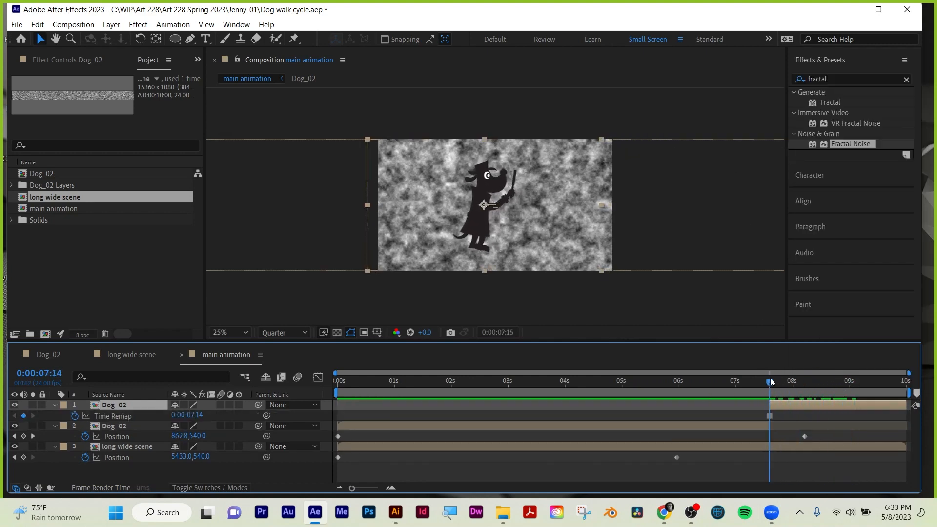
{"action": "left_click", "coordinate": [804, 436]}
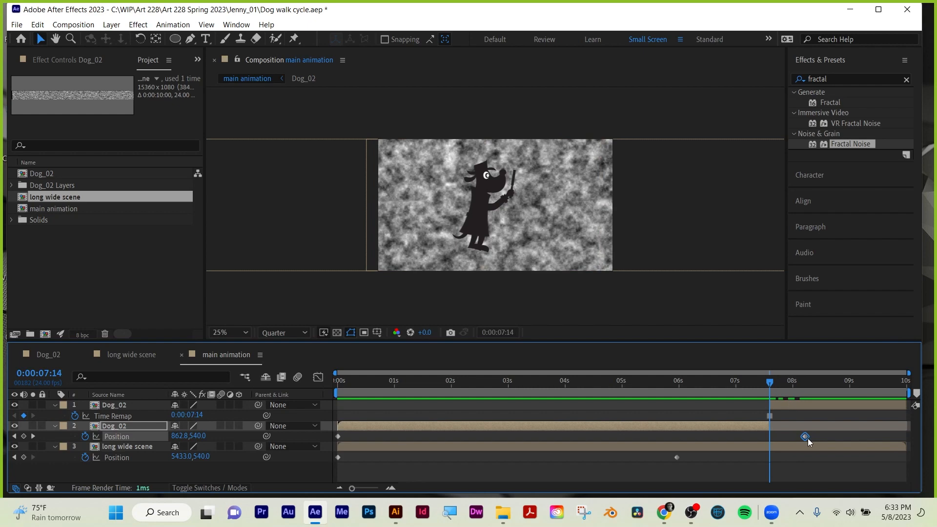
{"action": "left_click_drag", "start_coordinate": [805, 436], "coordinate": [769, 436]}
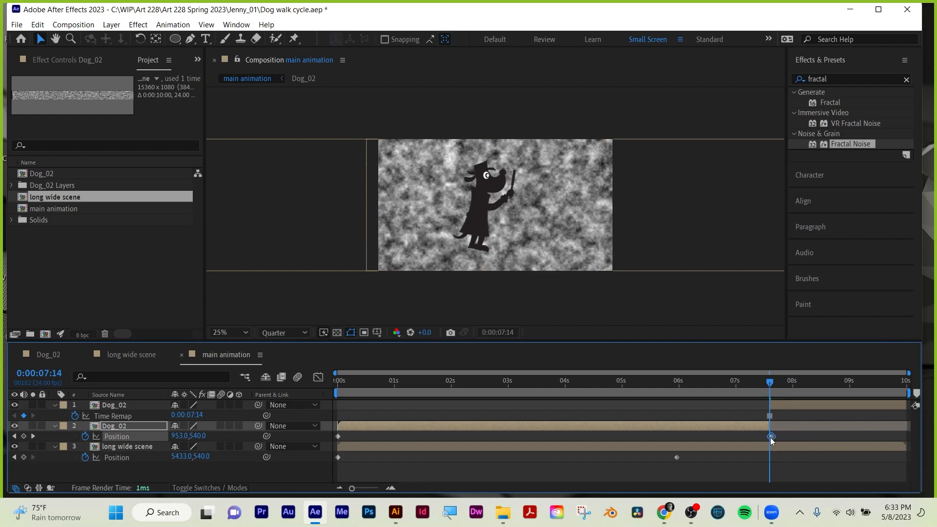
{"action": "left_click_drag", "start_coordinate": [717, 385], "coordinate": [823, 389]}
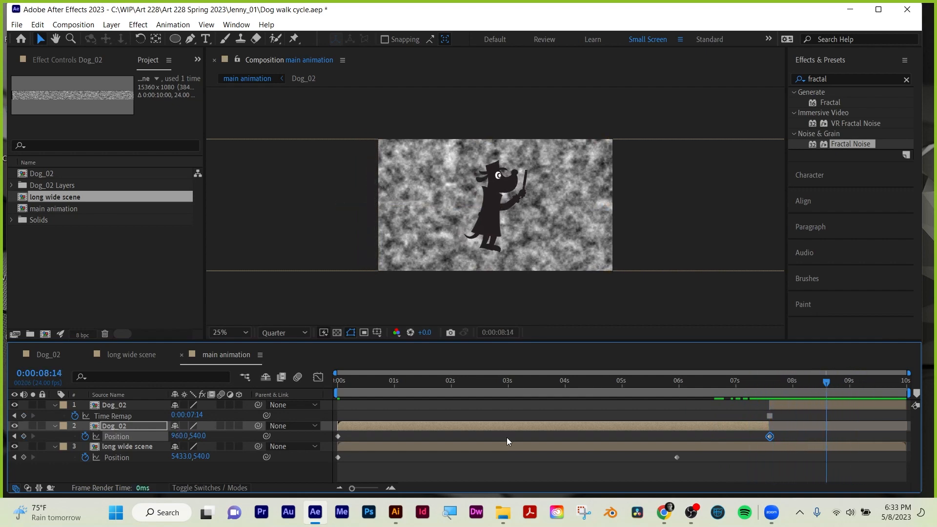
{"action": "left_click", "coordinate": [461, 469]}
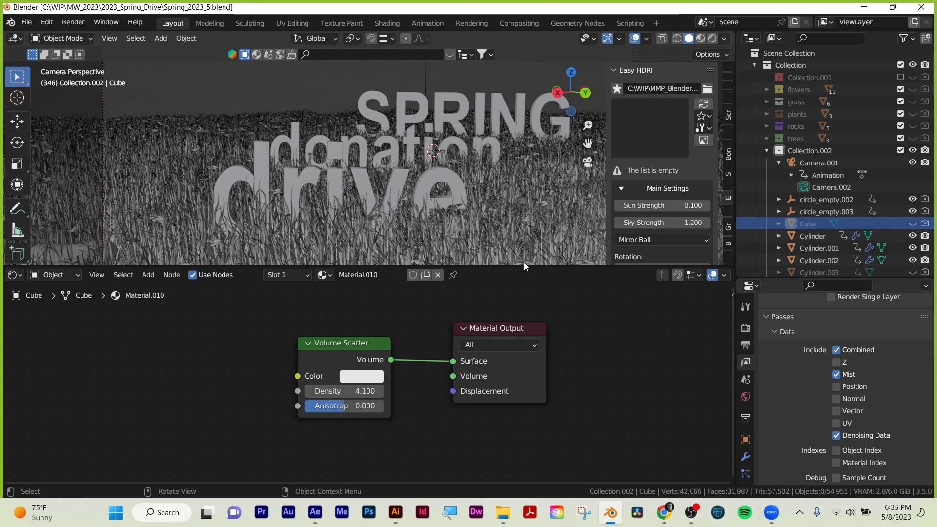
Switch to the Blender spring donation drive scene, replace the node editor with a Timeline beneath an enlarged 3D viewport, and go to frame 185.
{"action": "left_click_drag", "start_coordinate": [523, 266], "coordinate": [537, 411]}
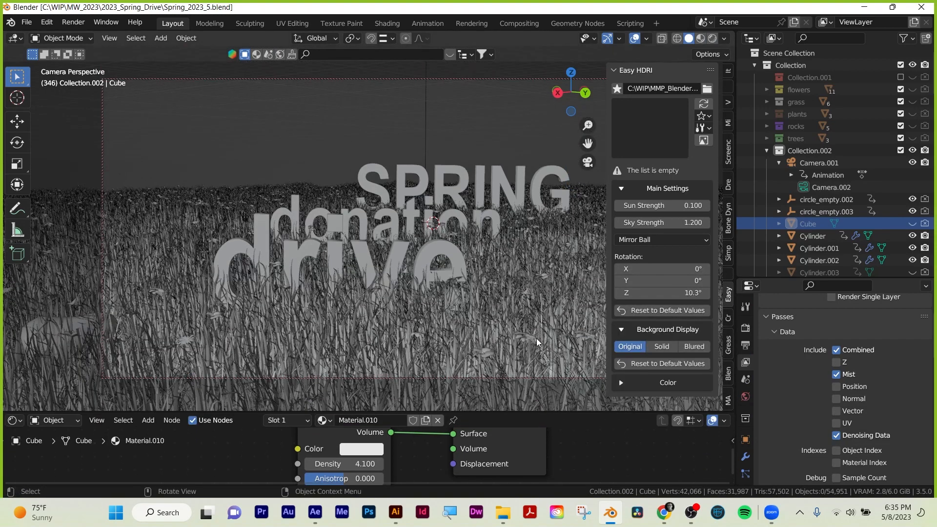
{"action": "key", "text": "n"}
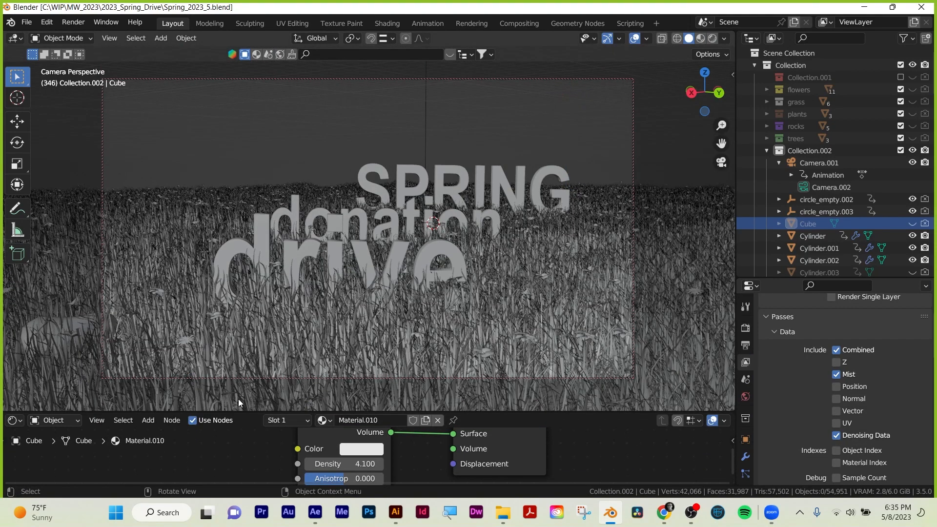
{"action": "left_click", "coordinate": [15, 421]}
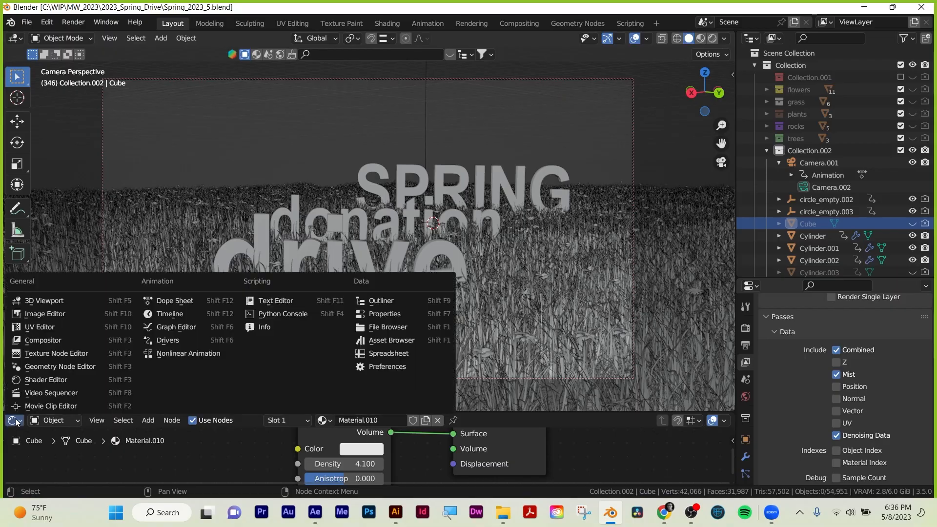
{"action": "left_click", "coordinate": [161, 314]}
{"action": "left_click_drag", "start_coordinate": [602, 438], "coordinate": [555, 438]}
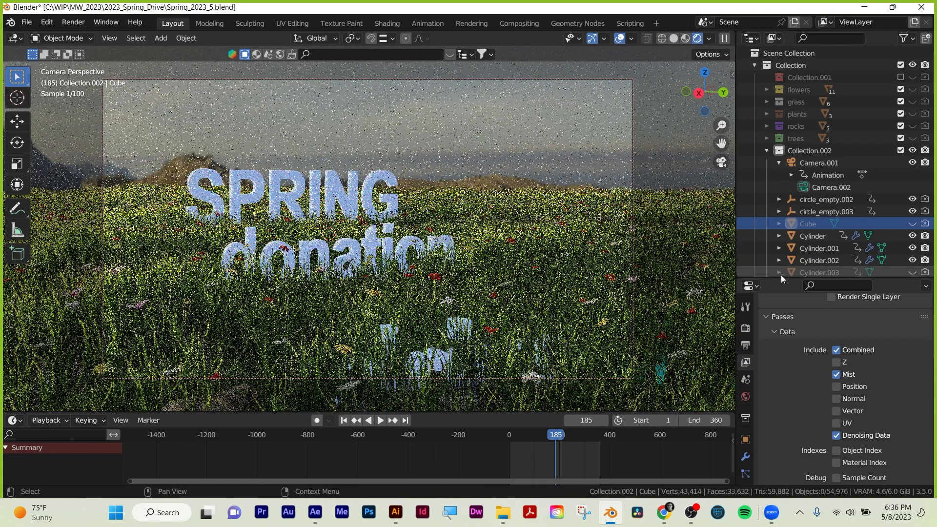
Enlarge the properties area and change the scene's render engine to Eevee.
{"action": "left_click_drag", "start_coordinate": [781, 278], "coordinate": [783, 141]}
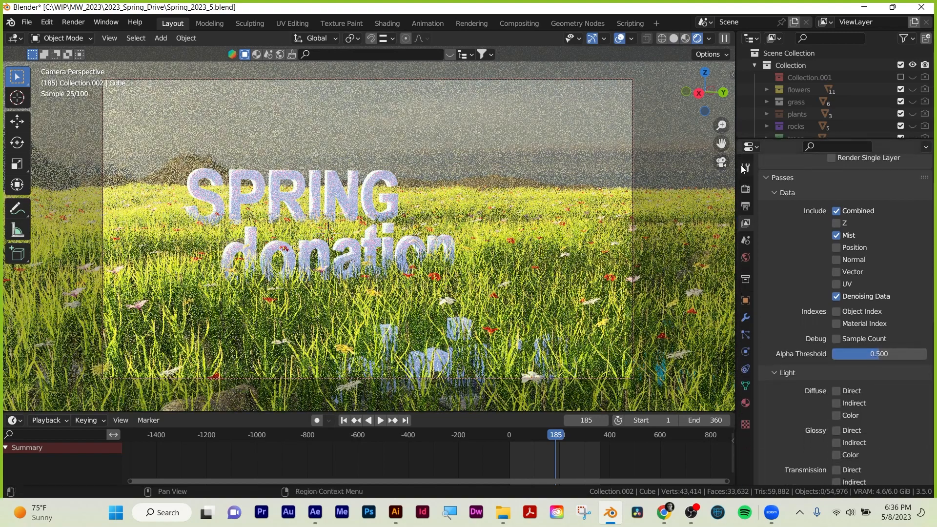
{"action": "left_click", "coordinate": [745, 191]}
{"action": "scroll", "coordinate": [839, 196], "scroll_direction": "up", "scroll_amount": 3}
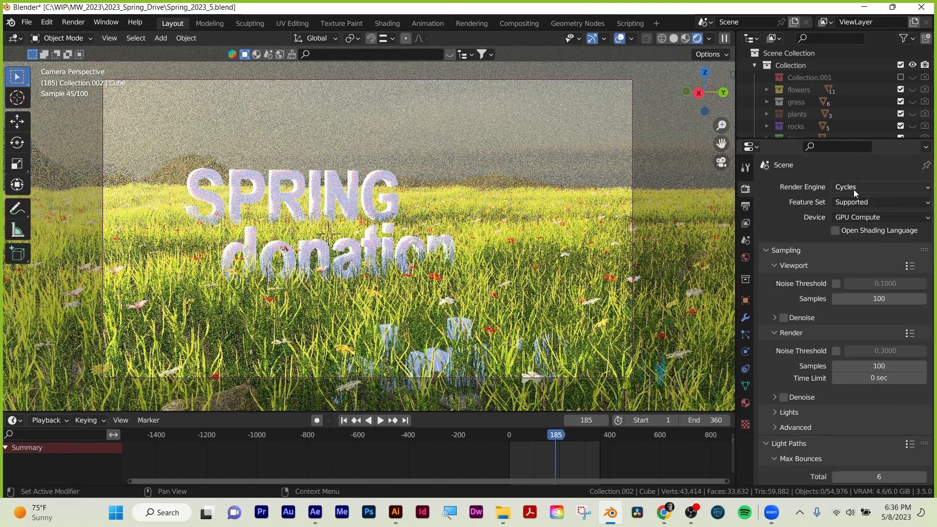
{"action": "left_click", "coordinate": [856, 187]}
{"action": "left_click", "coordinate": [846, 202]}
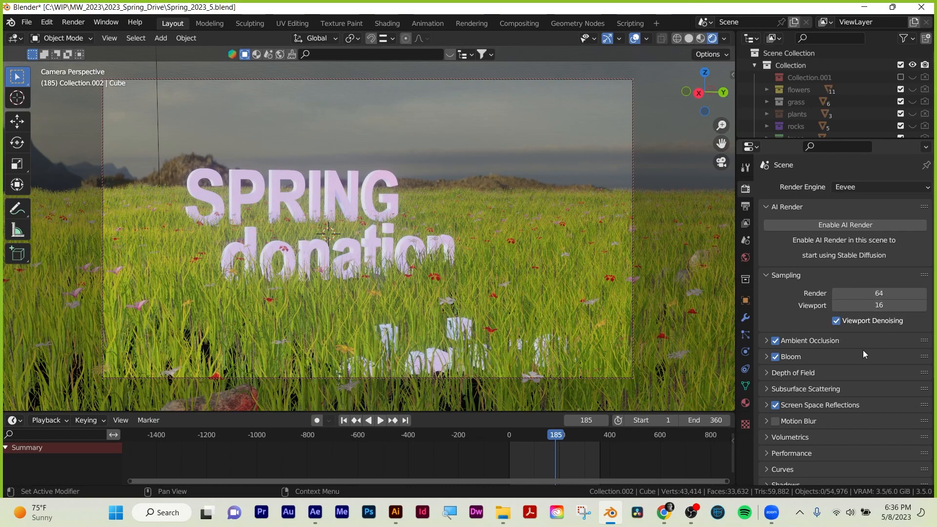
Turn off Eevee's Viewport Denoising and collapse the AI Render and Sampling settings.
{"action": "left_click", "coordinate": [836, 321]}
{"action": "scroll", "coordinate": [800, 312], "scroll_direction": "down", "scroll_amount": 2}
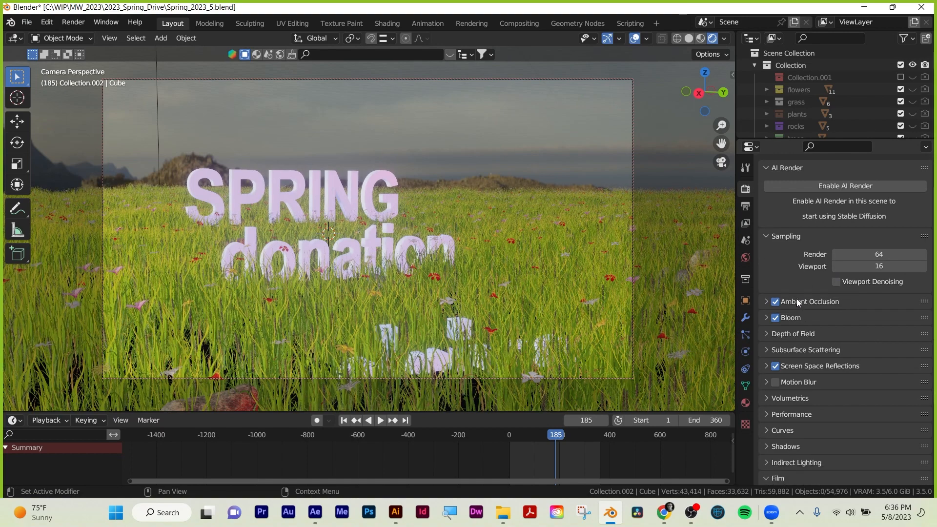
{"action": "scroll", "coordinate": [797, 301], "scroll_direction": "up", "scroll_amount": 2}
{"action": "left_click", "coordinate": [765, 206]}
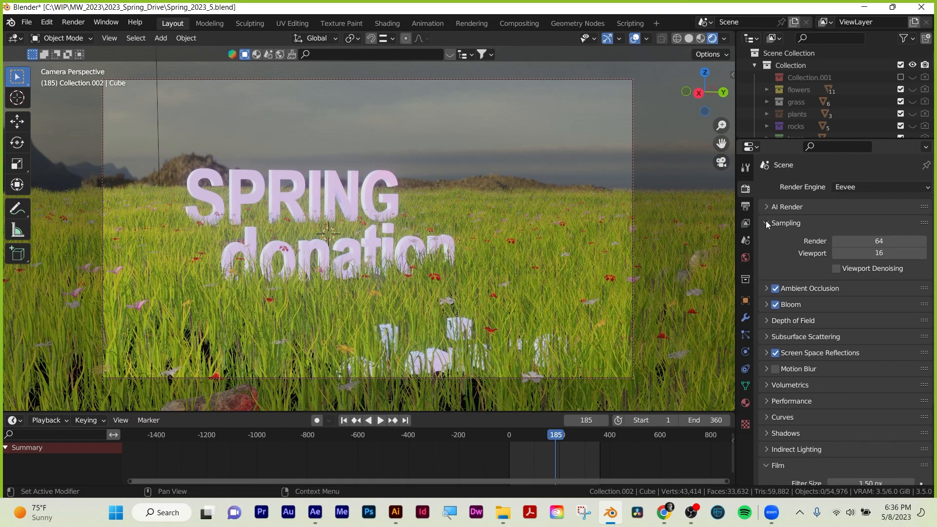
{"action": "left_click", "coordinate": [767, 223]}
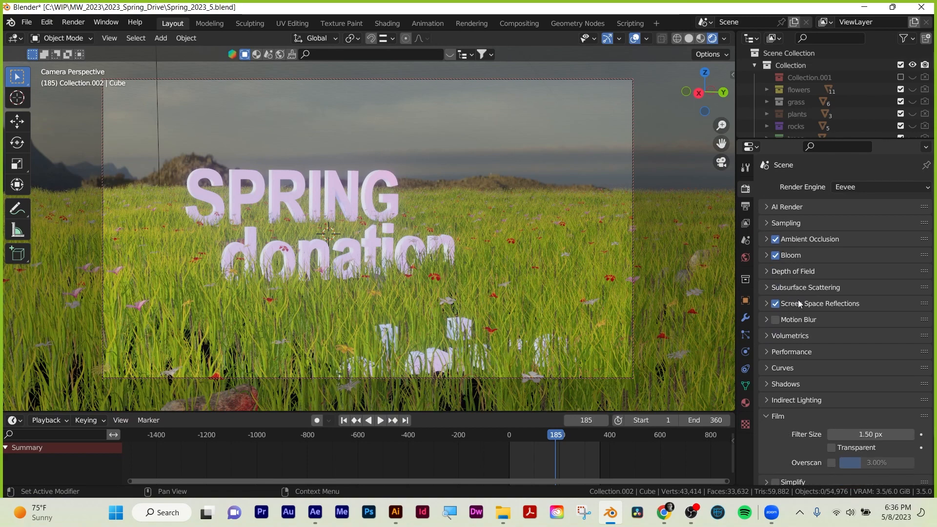
Expand the Screen Space Reflections settings and examine the Refraction option.
{"action": "left_click", "coordinate": [766, 303]}
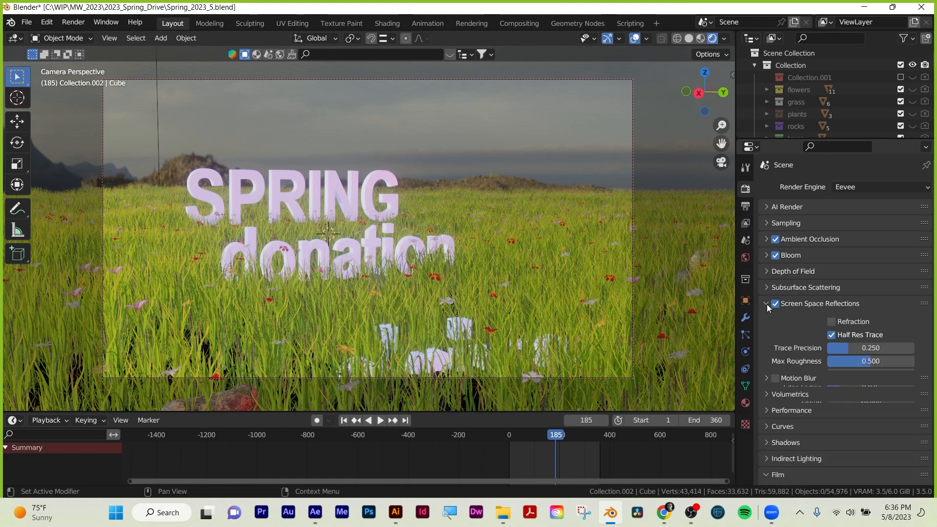
{"action": "left_click", "coordinate": [832, 321]}
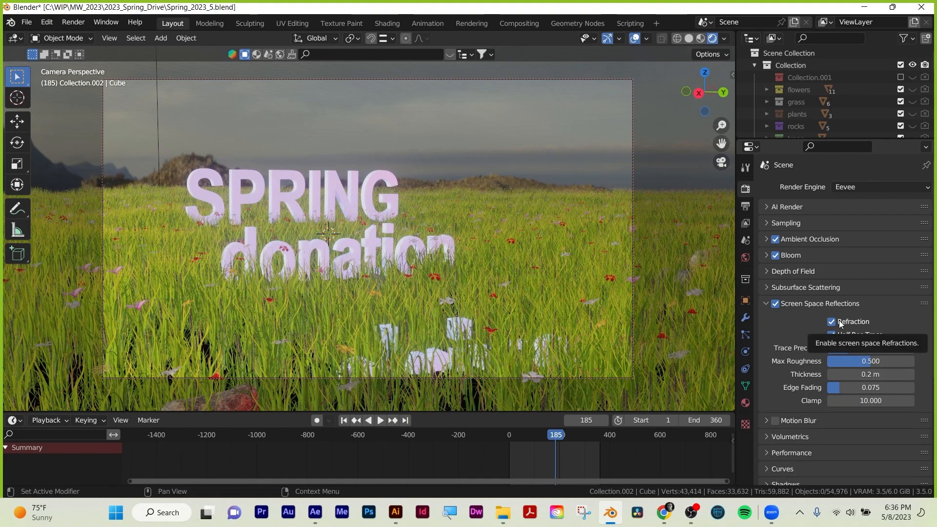
Turn off Half Res Trace for Screen Space Reflections and collapse that group of settings.
{"action": "left_click", "coordinate": [832, 334]}
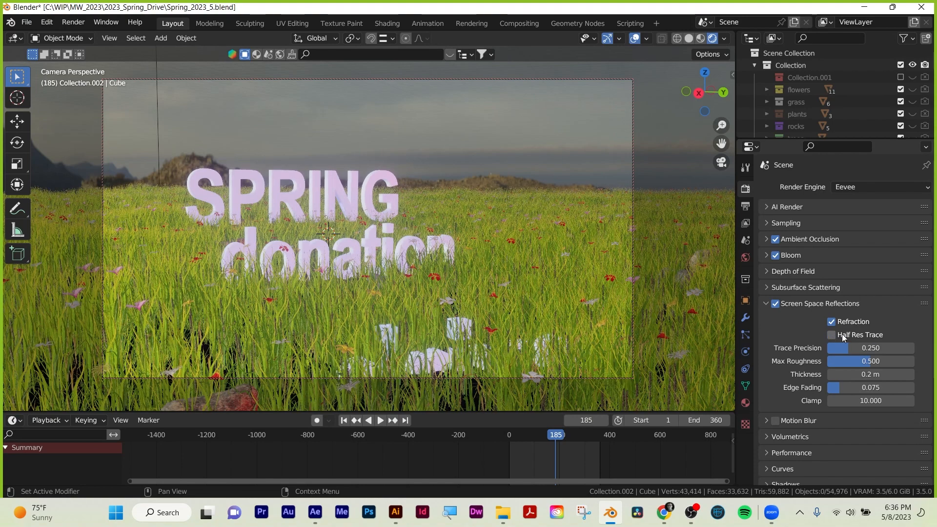
{"action": "left_click", "coordinate": [762, 304]}
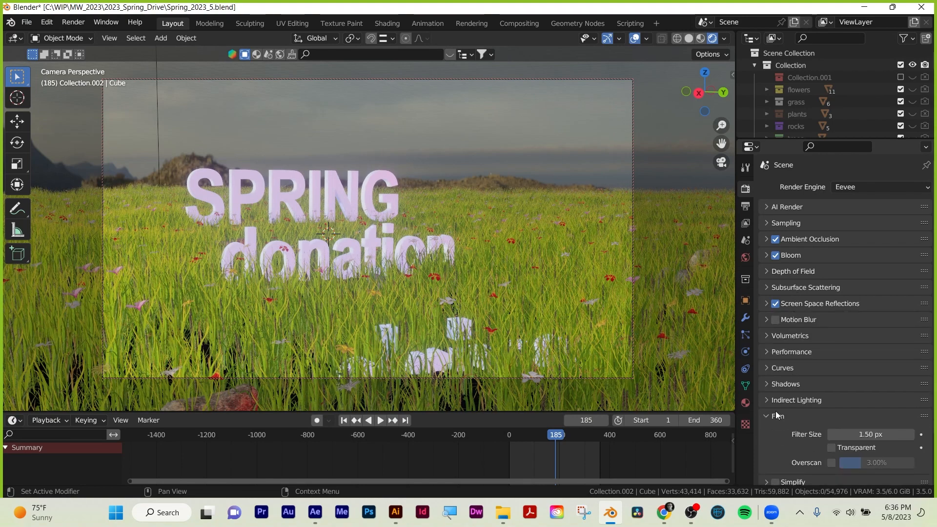
Expand Eevee's Performance settings and enable High Quality Normals.
{"action": "scroll", "coordinate": [827, 397], "scroll_direction": "down", "scroll_amount": 1}
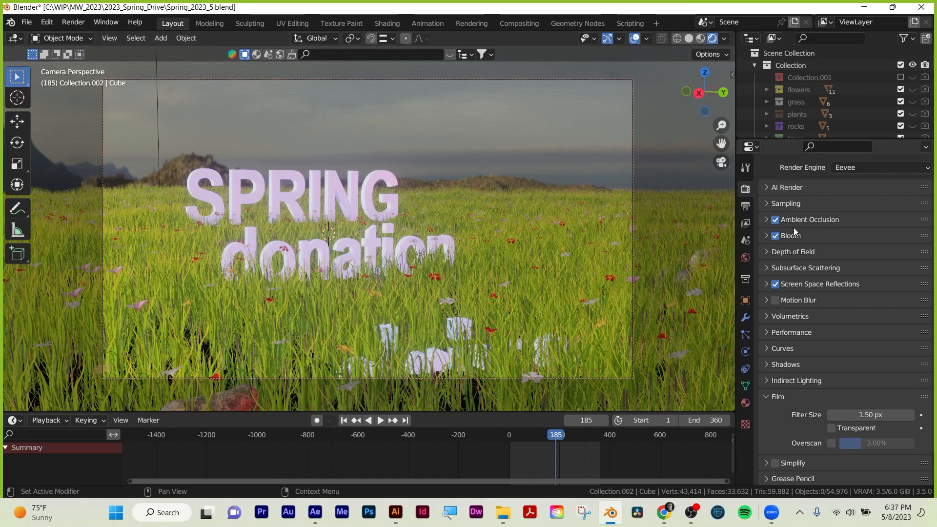
{"action": "scroll", "coordinate": [803, 290], "scroll_direction": "down", "scroll_amount": 2}
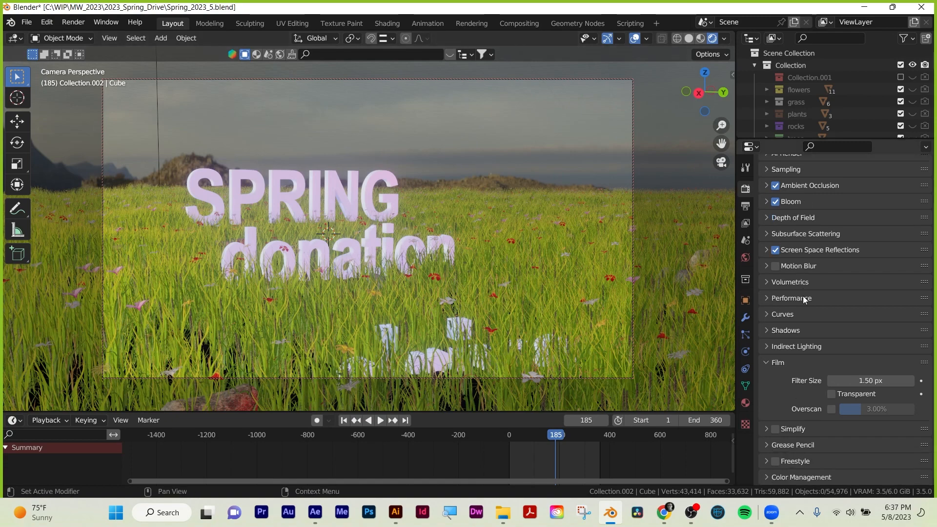
{"action": "left_click", "coordinate": [766, 298]}
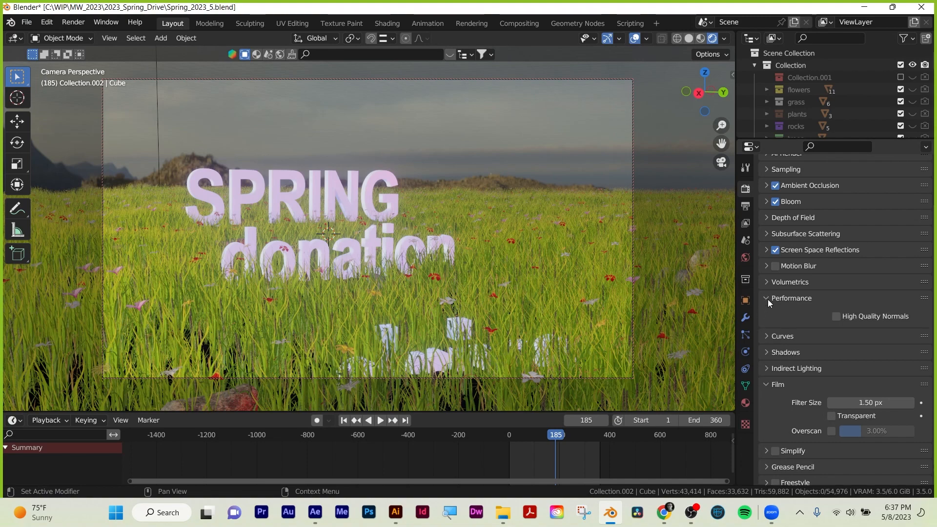
{"action": "left_click", "coordinate": [767, 299]}
{"action": "left_click", "coordinate": [767, 298]}
{"action": "left_click", "coordinate": [837, 316]}
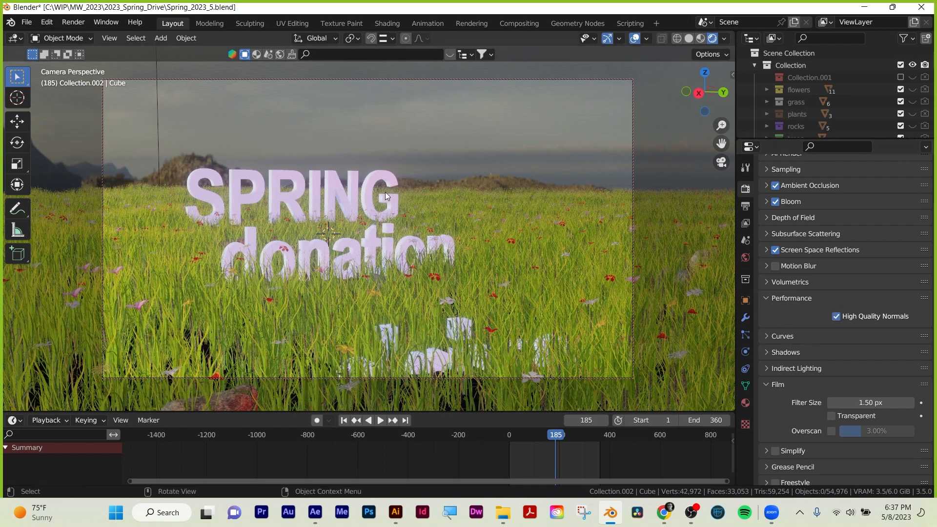
Render frame 185 as a still image with Eevee and fit the whole result in view.
{"action": "left_click", "coordinate": [73, 22]}
{"action": "left_click", "coordinate": [82, 23]}
{"action": "key", "text": "F12"}
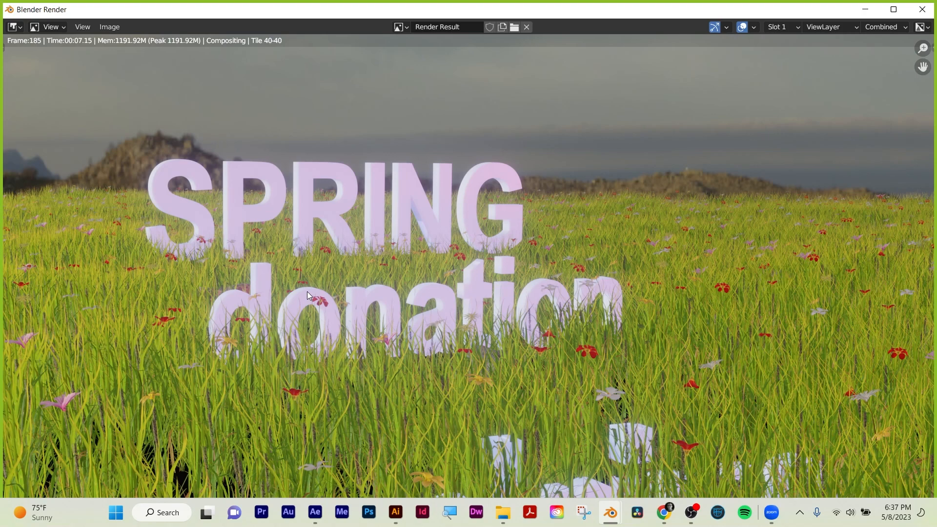
{"action": "scroll", "coordinate": [347, 175], "scroll_direction": "down", "scroll_amount": 1}
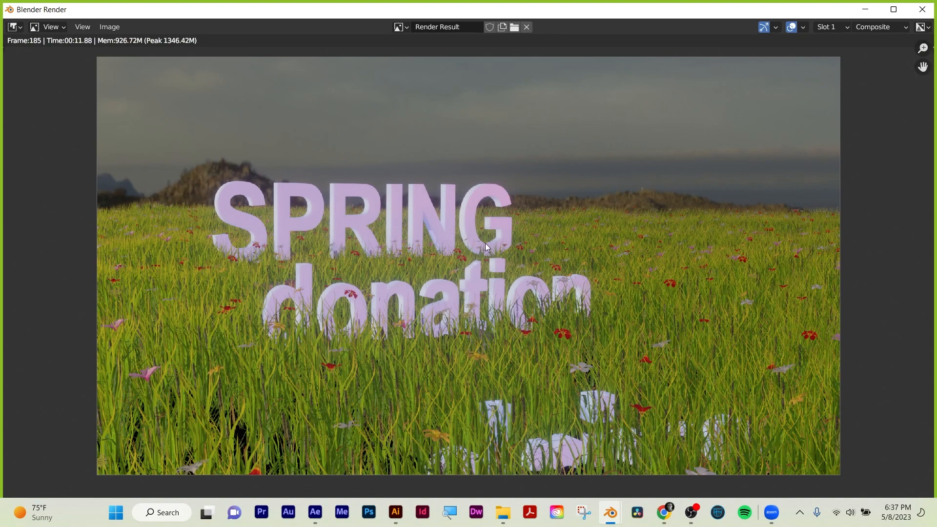
Save the rendered still to the Desktop as eevee.png with 0% compression, and close the render window.
{"action": "left_click", "coordinate": [109, 26]}
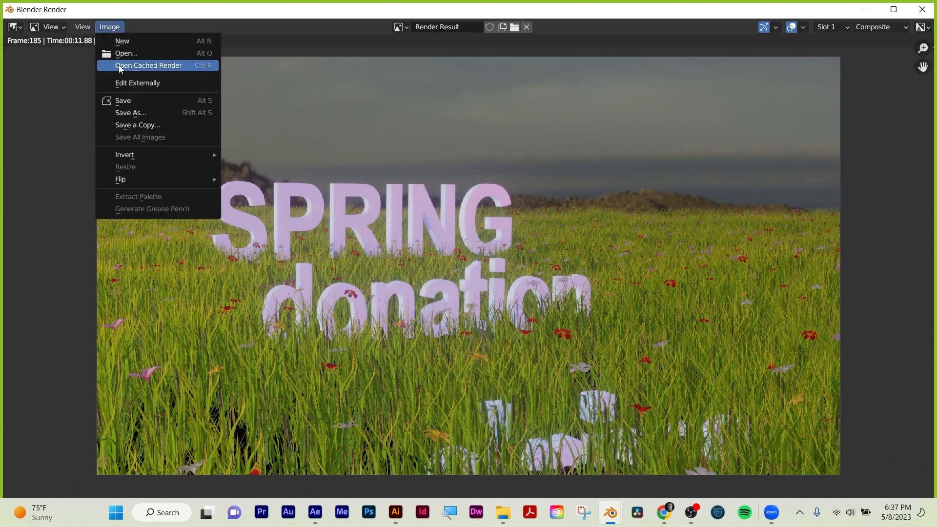
{"action": "left_click", "coordinate": [125, 110]}
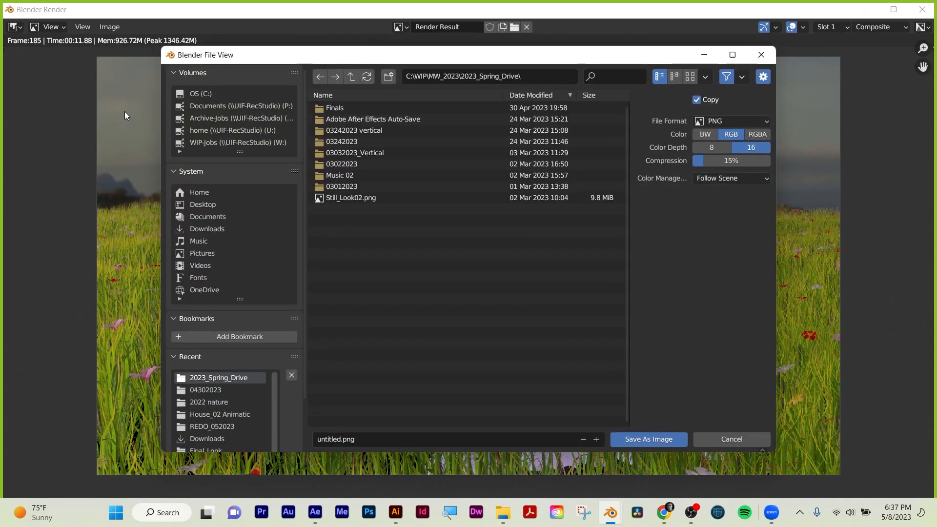
{"action": "left_click", "coordinate": [188, 206]}
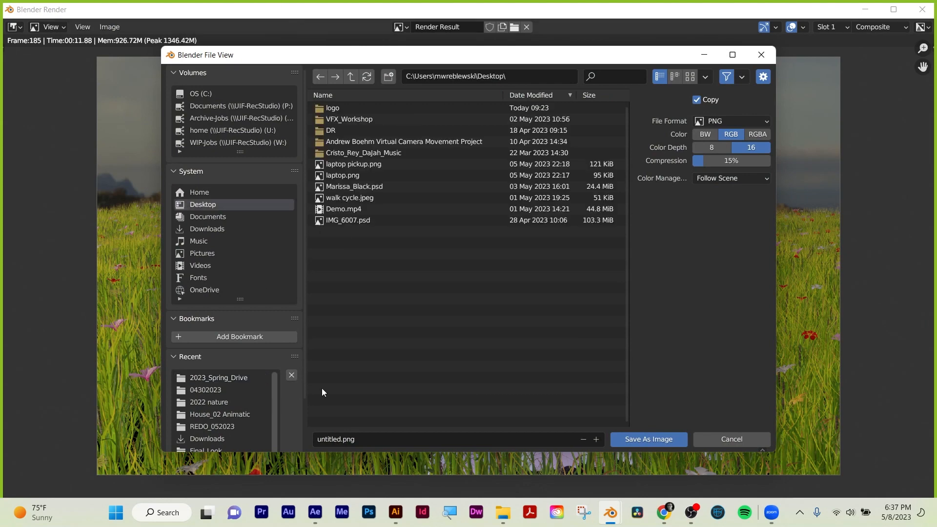
{"action": "left_click", "coordinate": [372, 442]}
{"action": "type", "text": "eevee"}
{"action": "key", "text": "Return"}
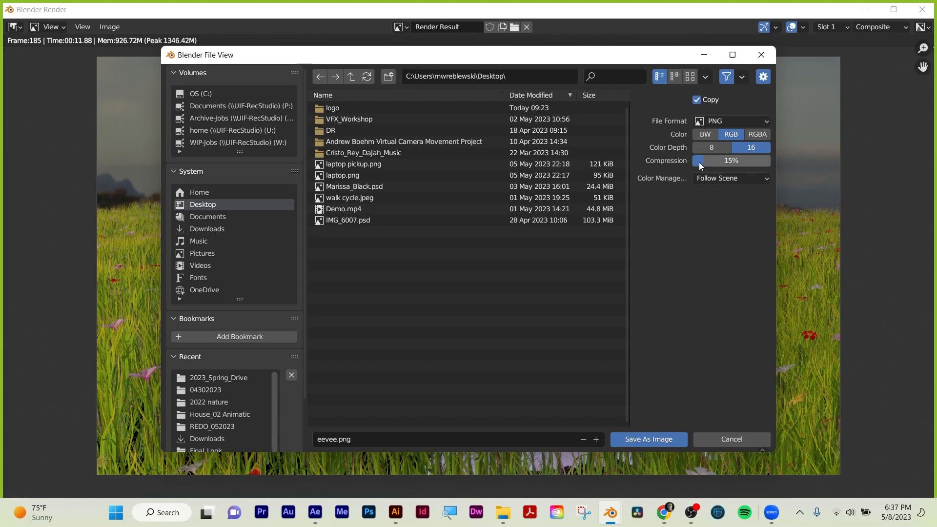
{"action": "left_click_drag", "start_coordinate": [736, 160], "coordinate": [717, 161]}
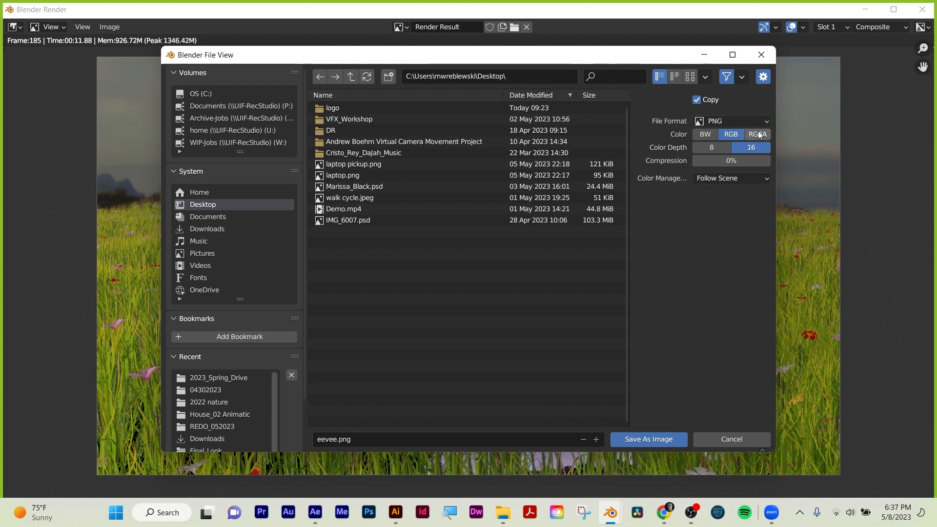
{"action": "left_click", "coordinate": [653, 438]}
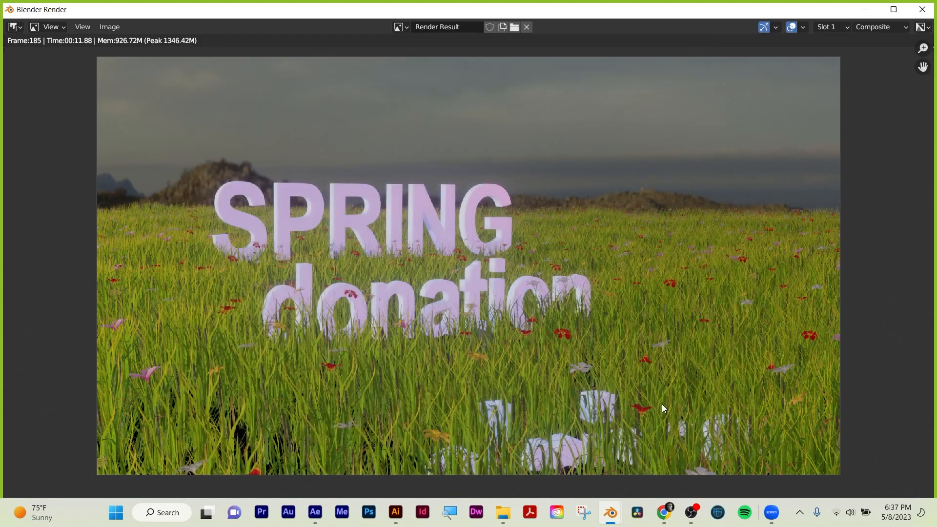
{"action": "left_click", "coordinate": [922, 9]}
Change the scene's render engine to Cycles.
{"action": "scroll", "coordinate": [825, 255], "scroll_direction": "up", "scroll_amount": 3}
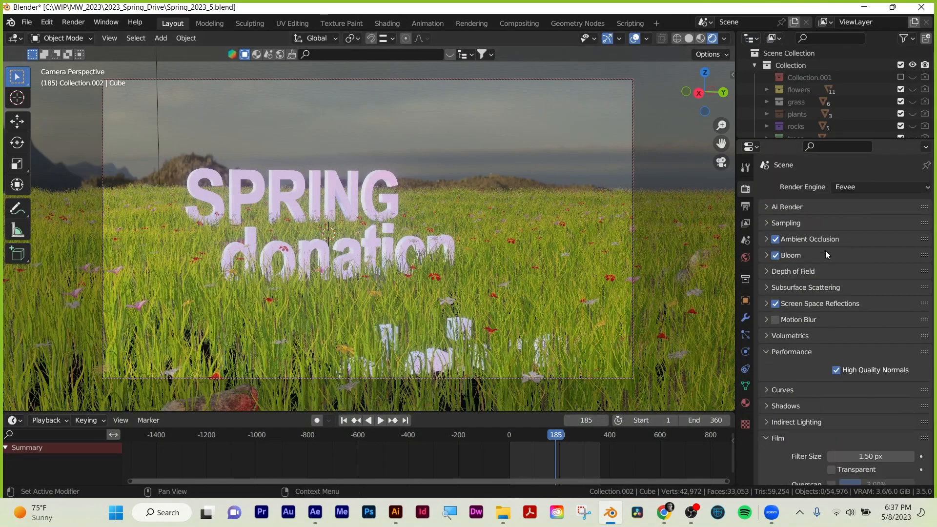
{"action": "left_click", "coordinate": [855, 184]}
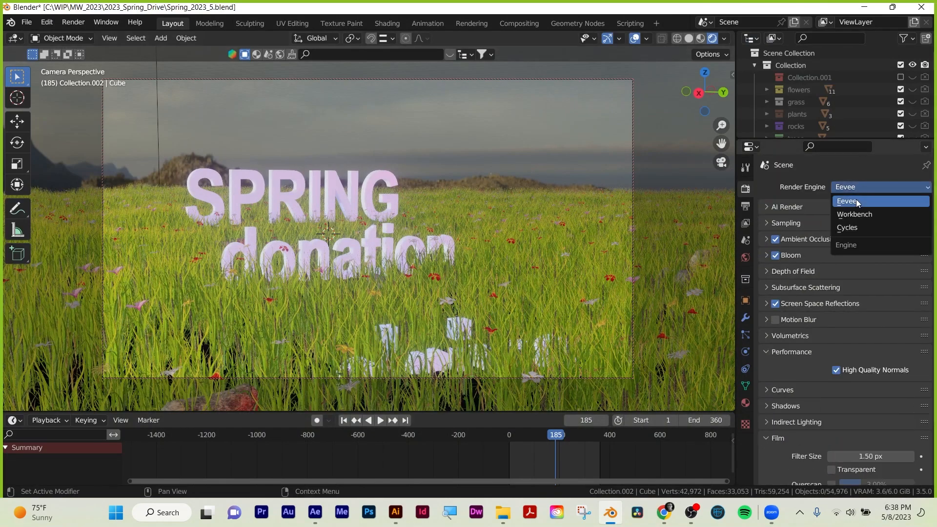
{"action": "left_click", "coordinate": [884, 187]}
{"action": "left_click", "coordinate": [864, 226]}
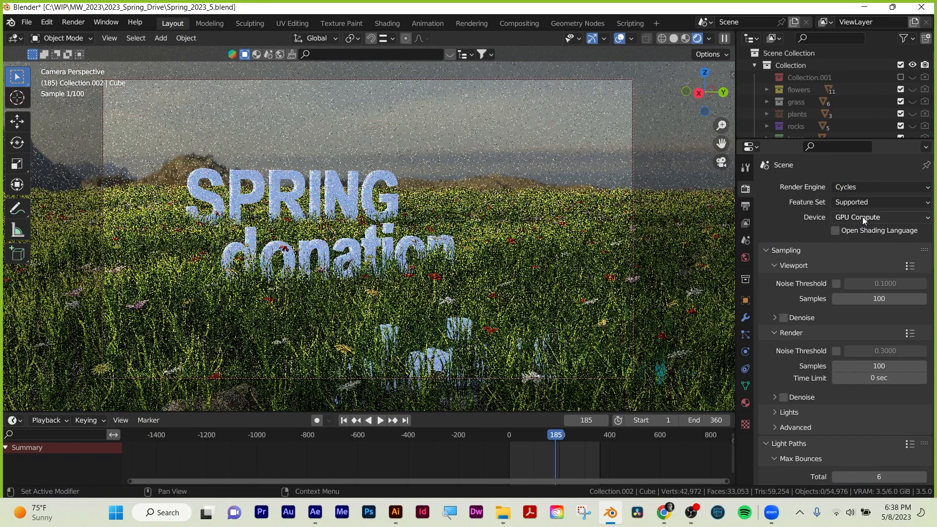
Examine the Cycles device choices and the Cycles Render Devices in the system preferences.
{"action": "left_click", "coordinate": [872, 218]}
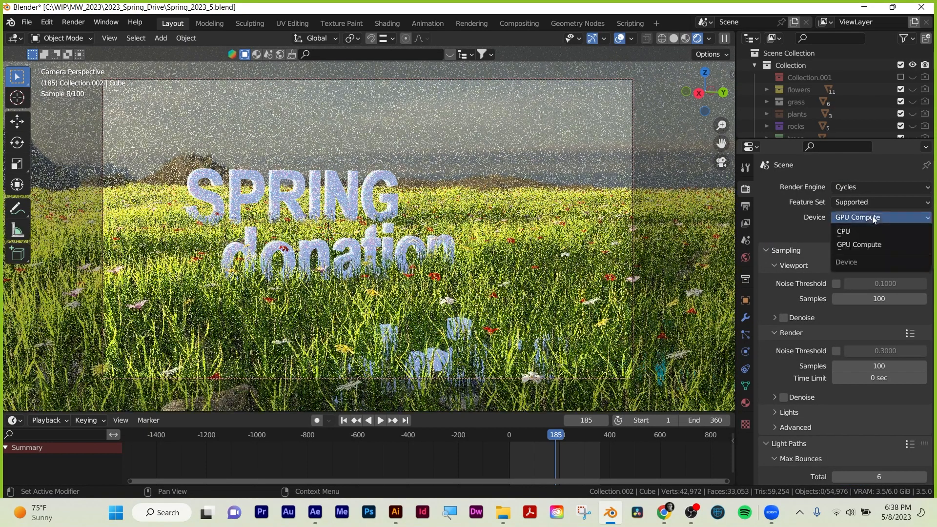
{"action": "left_click", "coordinate": [871, 217]}
{"action": "left_click", "coordinate": [50, 22]}
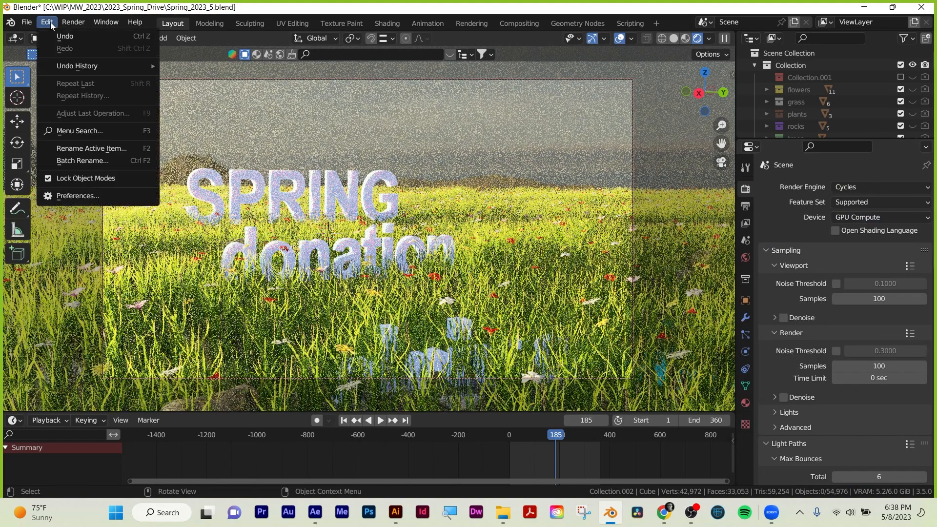
{"action": "left_click", "coordinate": [85, 198]}
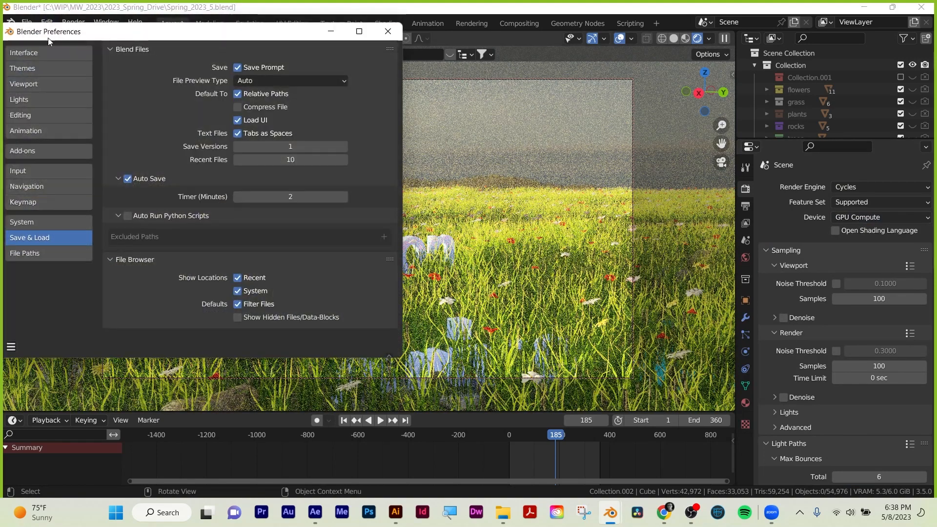
{"action": "left_click", "coordinate": [29, 222]}
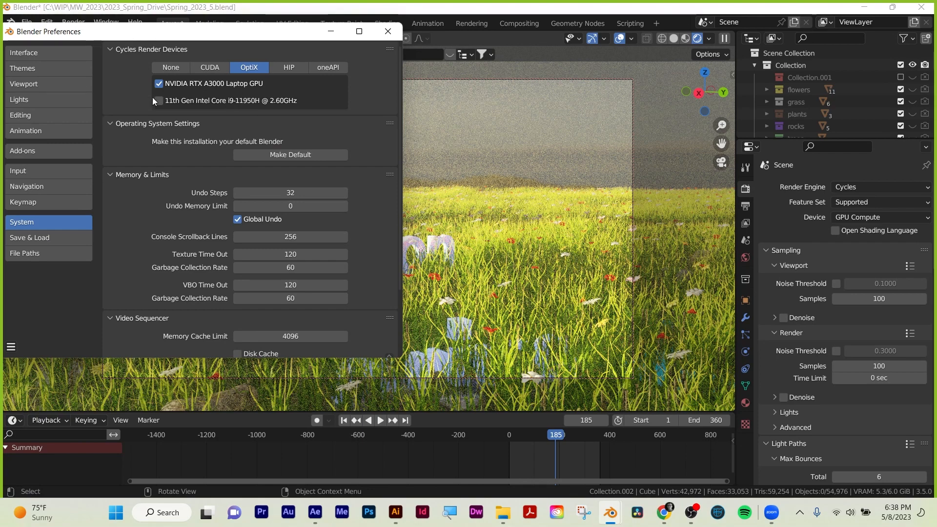
{"action": "left_click", "coordinate": [48, 236]}
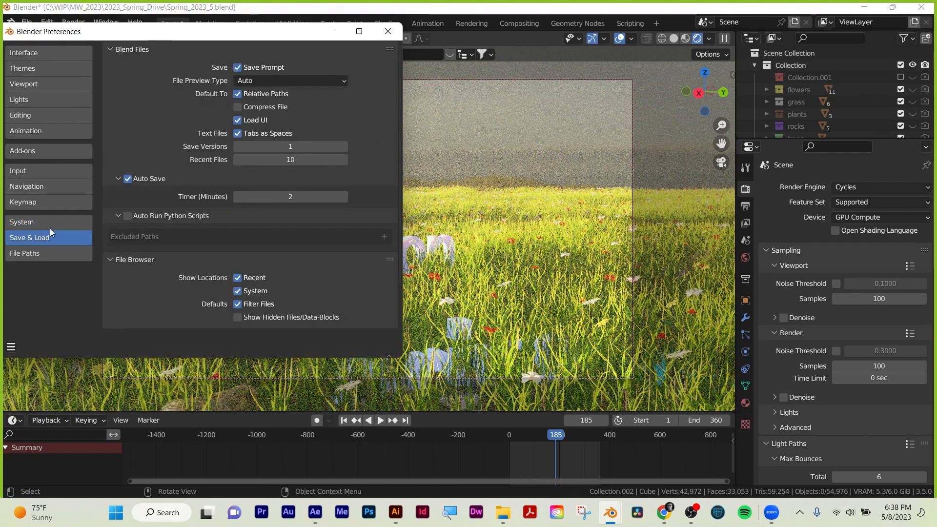
{"action": "left_click", "coordinate": [388, 32]}
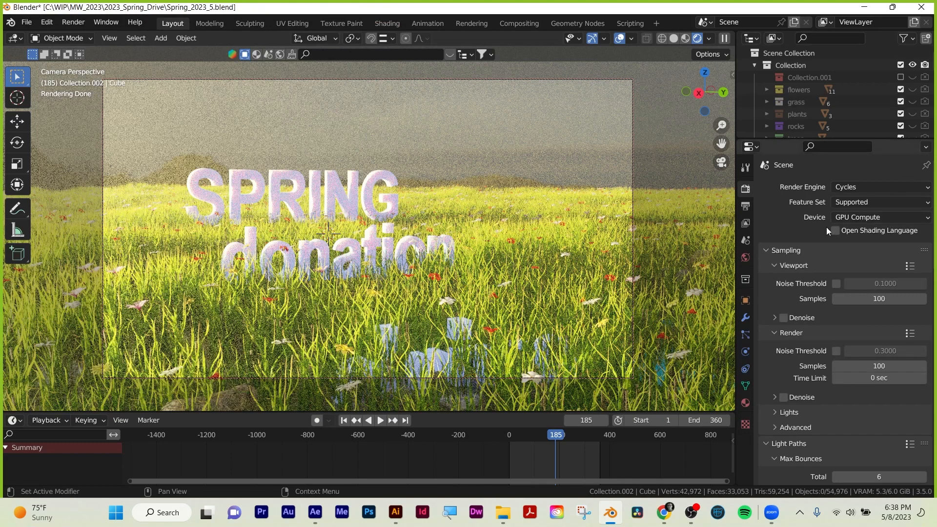
Review the Cycles sampling settings and collapse the Viewport and Render groups.
{"action": "scroll", "coordinate": [783, 227], "scroll_direction": "down", "scroll_amount": 2}
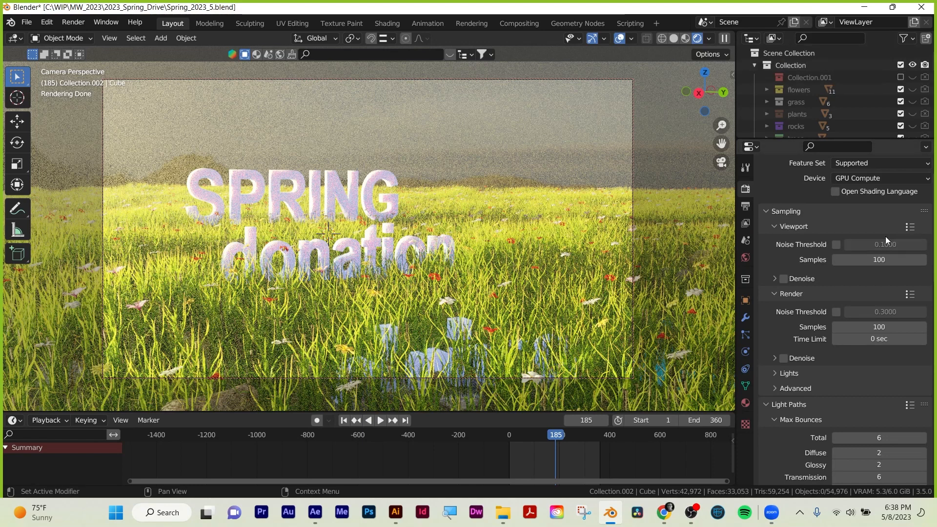
{"action": "scroll", "coordinate": [791, 250], "scroll_direction": "up", "scroll_amount": 2}
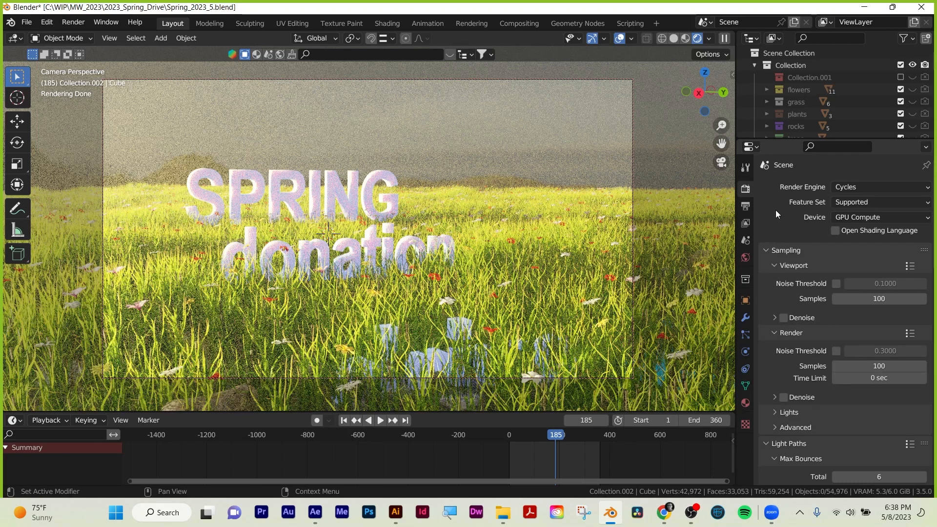
{"action": "scroll", "coordinate": [775, 210], "scroll_direction": "down", "scroll_amount": 1}
{"action": "scroll", "coordinate": [775, 211], "scroll_direction": "up", "scroll_amount": 1}
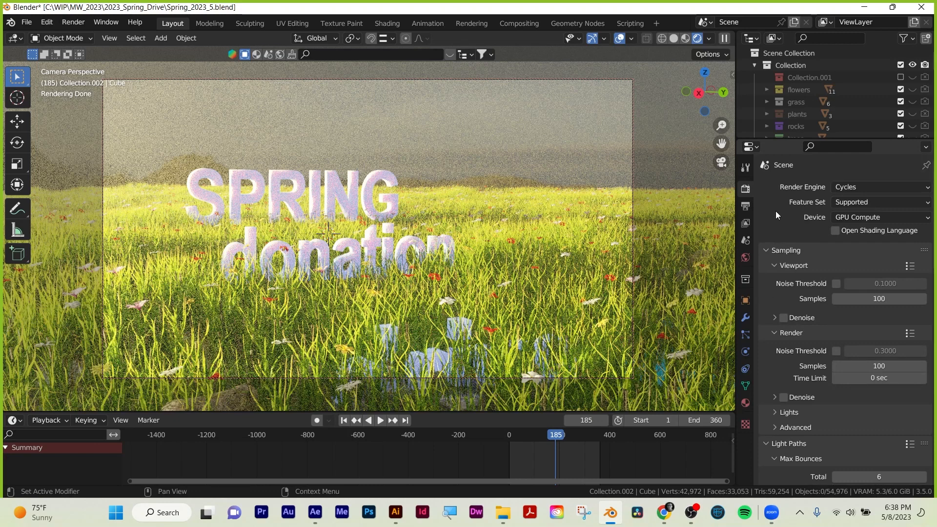
{"action": "left_click", "coordinate": [775, 266]}
{"action": "left_click", "coordinate": [775, 268]}
{"action": "left_click", "coordinate": [771, 264]}
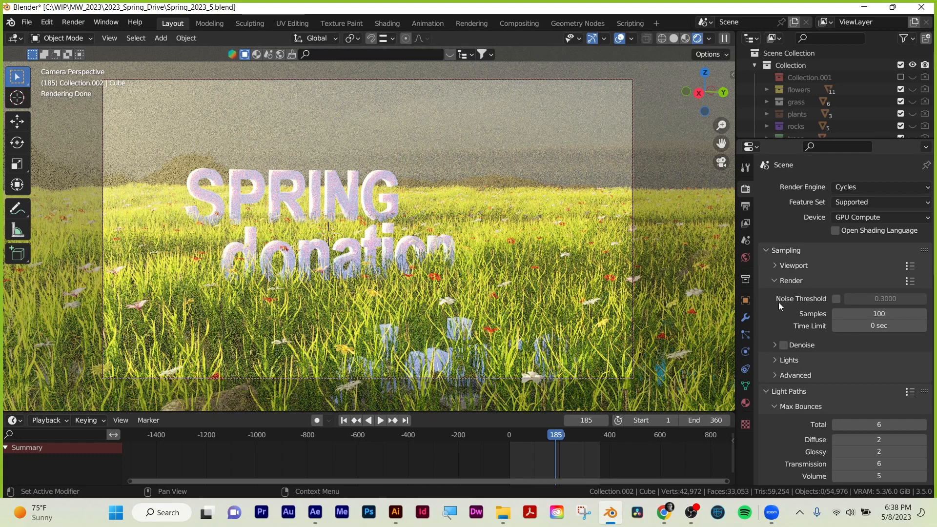
{"action": "left_click", "coordinate": [776, 282]}
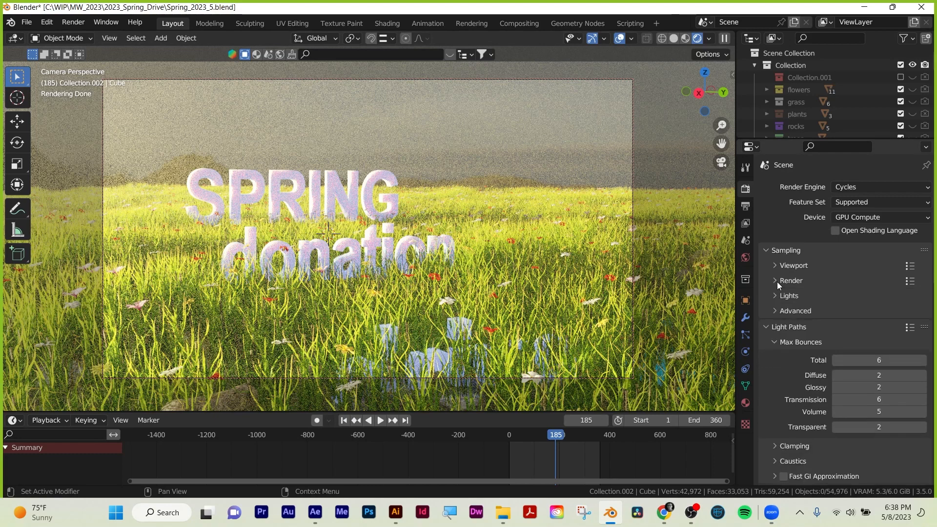
Review the Max Bounces values and collapse the Light Paths settings.
{"action": "scroll", "coordinate": [783, 344], "scroll_direction": "down", "scroll_amount": 1}
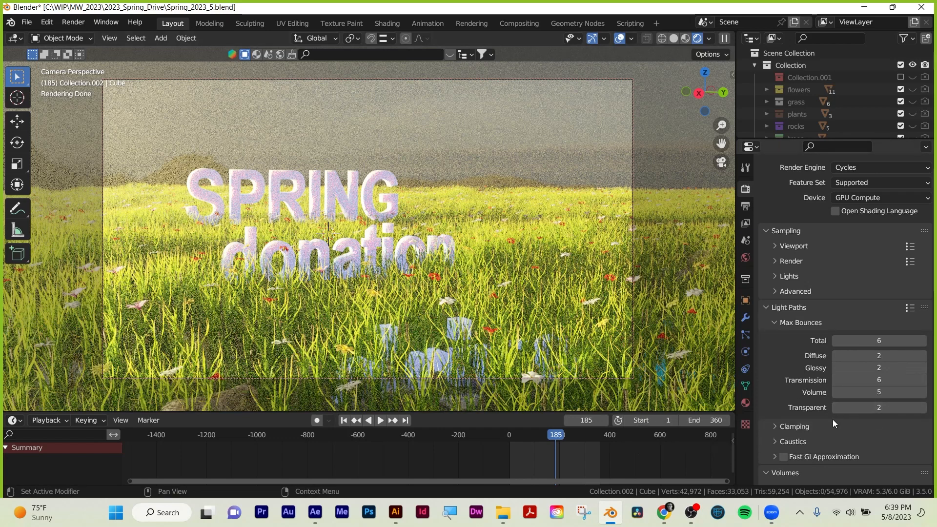
{"action": "left_click", "coordinate": [774, 322]}
{"action": "left_click", "coordinate": [774, 322]}
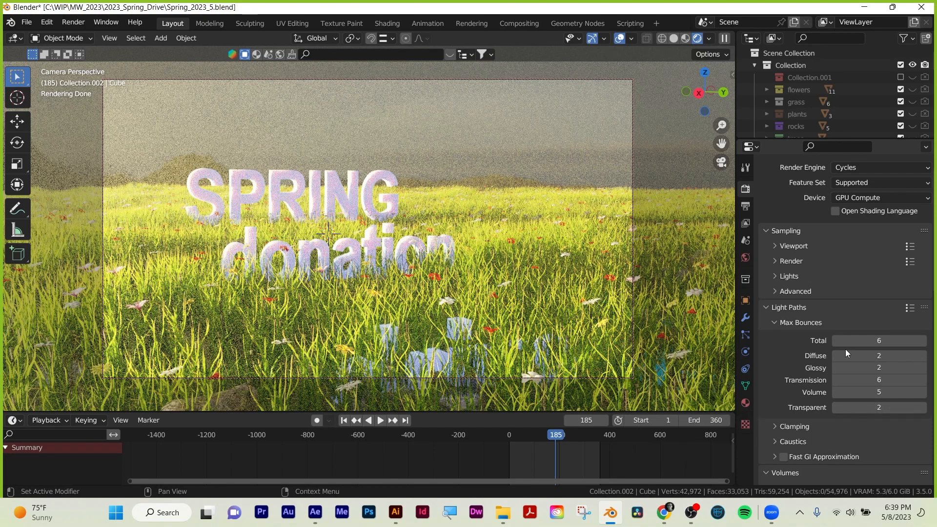
{"action": "left_click", "coordinate": [766, 307]}
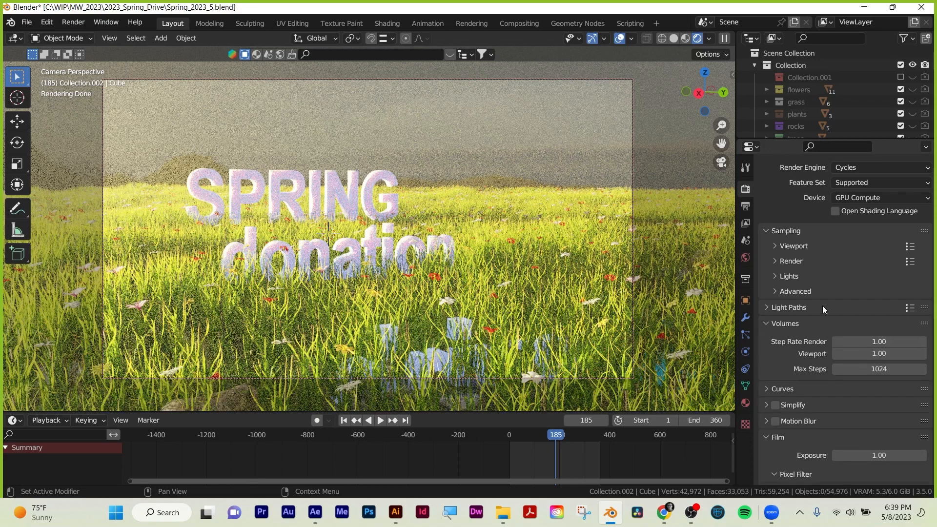
Examine the Cycles Film and Performance settings, including the memory tile size.
{"action": "scroll", "coordinate": [795, 339], "scroll_direction": "down", "scroll_amount": 10}
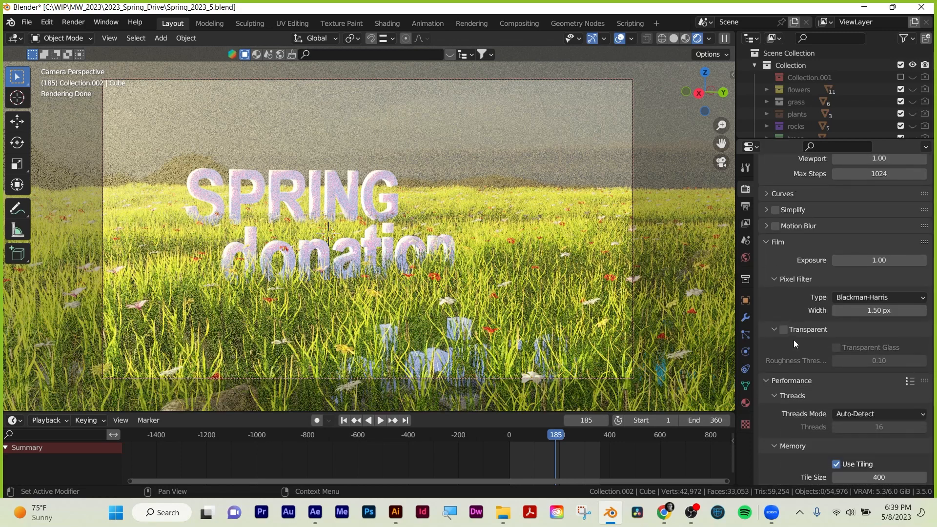
{"action": "scroll", "coordinate": [813, 379], "scroll_direction": "down", "scroll_amount": 4}
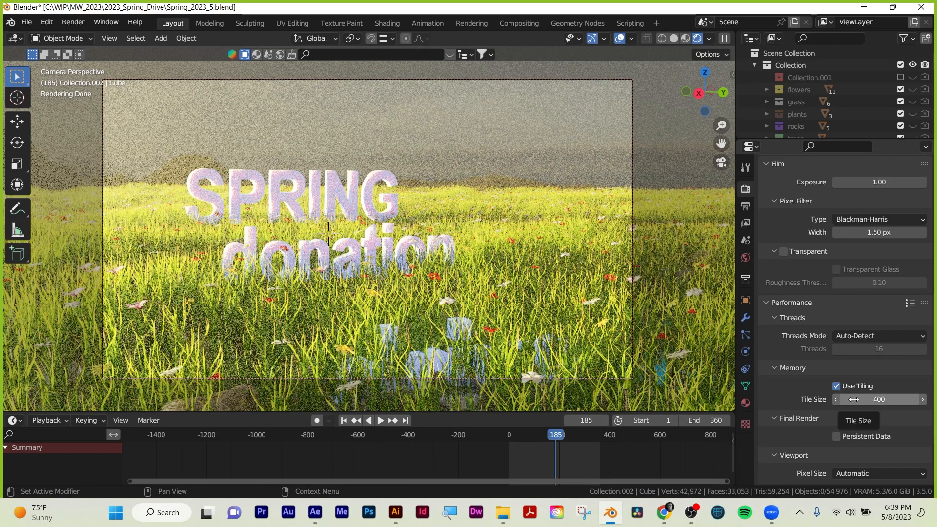
{"action": "scroll", "coordinate": [800, 379], "scroll_direction": "down", "scroll_amount": 2}
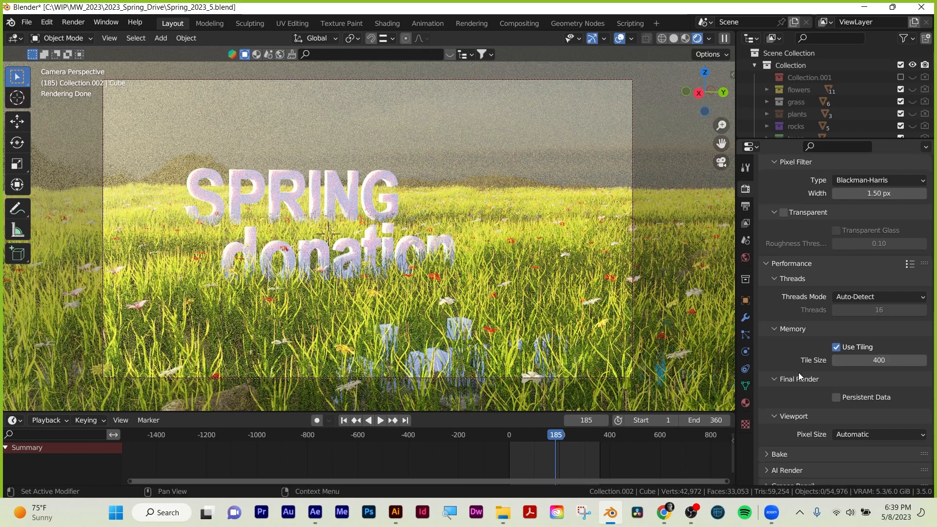
{"action": "scroll", "coordinate": [769, 288], "scroll_direction": "up", "scroll_amount": 14}
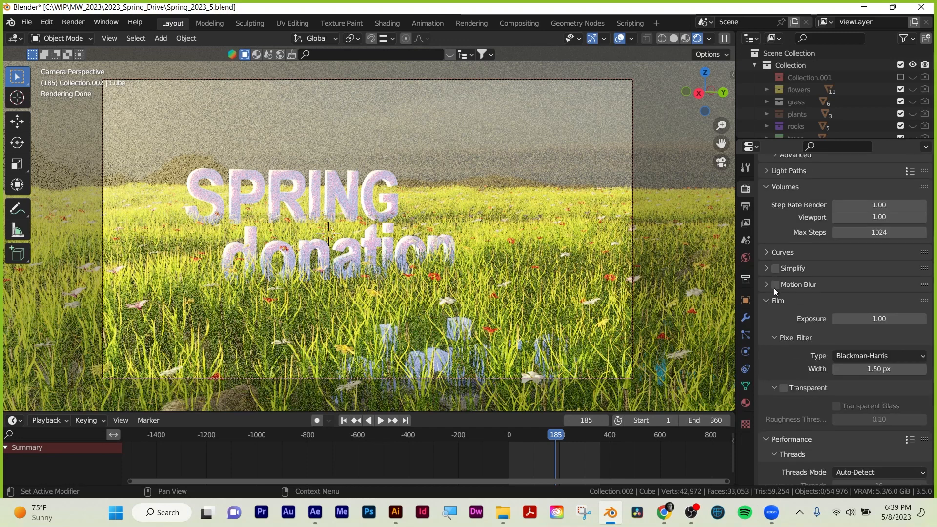
{"action": "scroll", "coordinate": [824, 252], "scroll_direction": "up", "scroll_amount": 3}
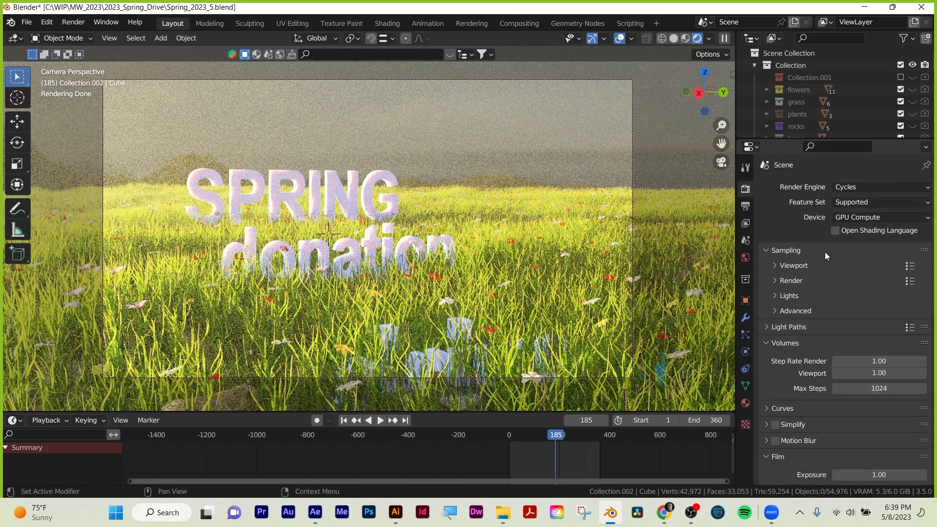
Review the output format settings and the view layer passes, including Mist and Denoising Data.
{"action": "left_click", "coordinate": [745, 223]}
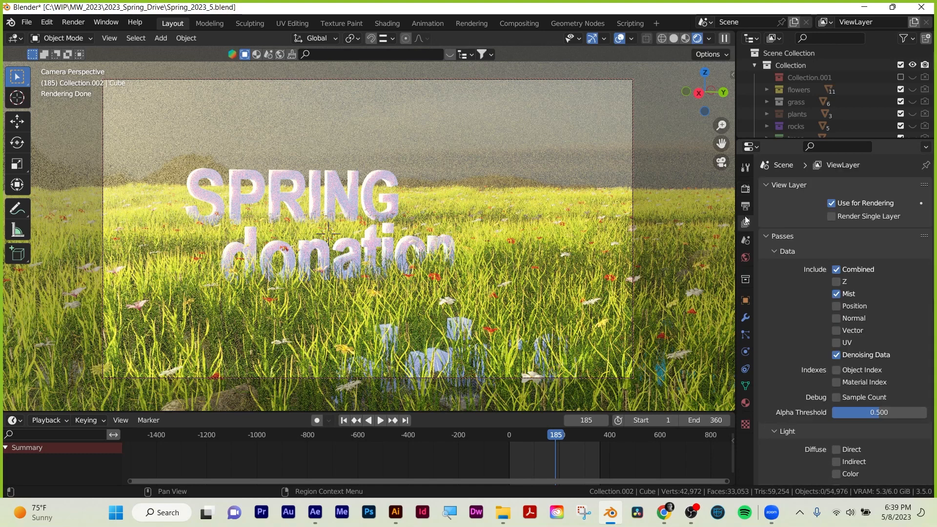
{"action": "left_click", "coordinate": [746, 205]}
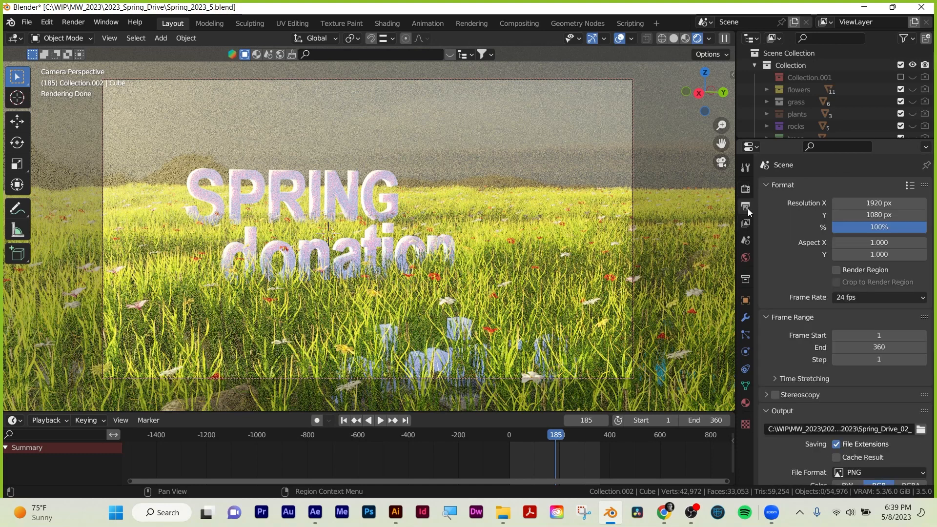
{"action": "left_click", "coordinate": [746, 226]}
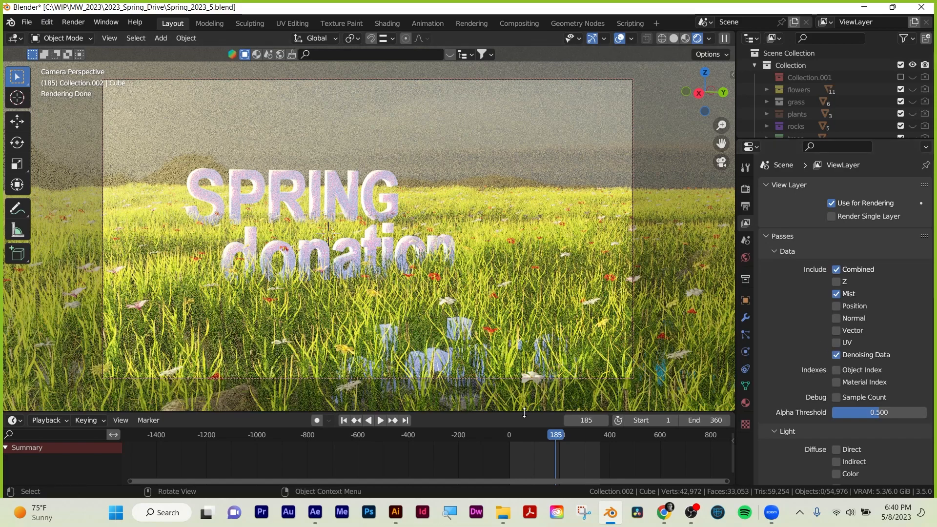
Enlarge the timeline area and open the Compositing workspace with its render node tree.
{"action": "left_click_drag", "start_coordinate": [524, 413], "coordinate": [537, 356]}
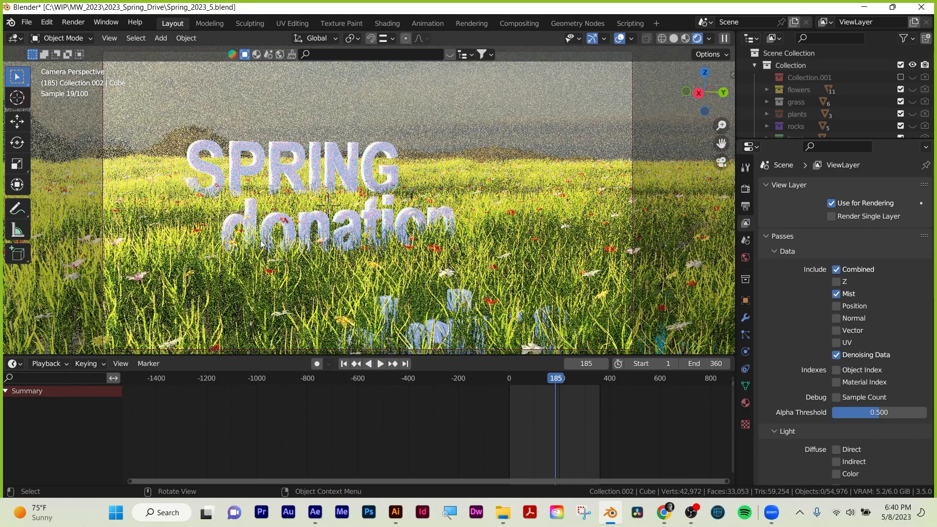
{"action": "left_click", "coordinate": [511, 23]}
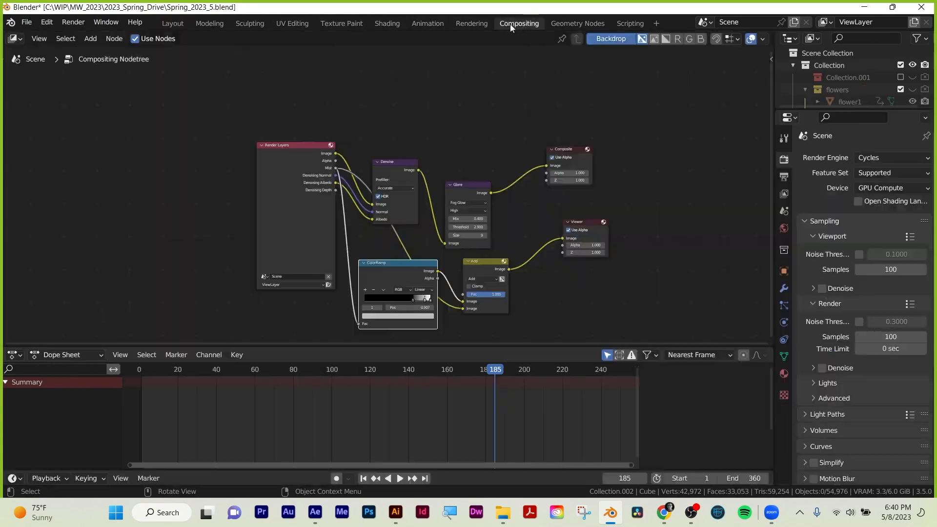
{"action": "left_click", "coordinate": [15, 355]}
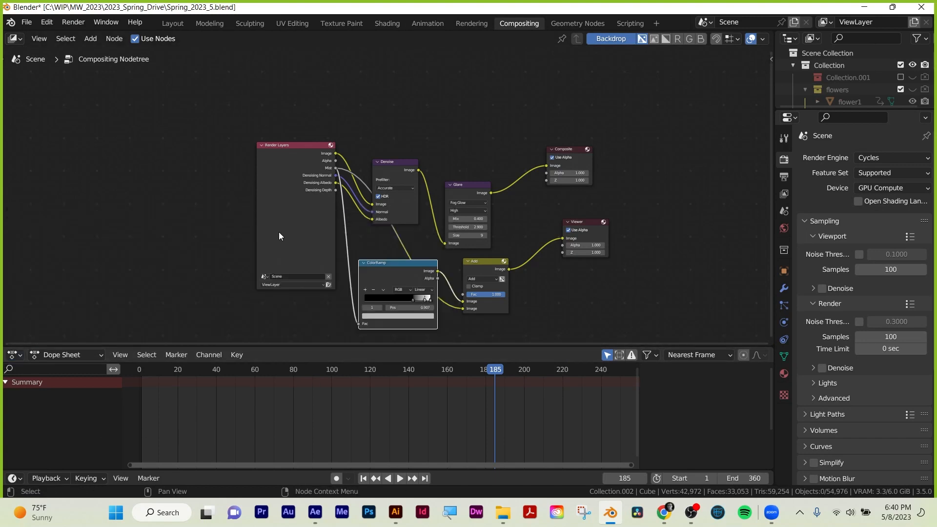
{"action": "scroll", "coordinate": [279, 232], "scroll_direction": "up", "scroll_amount": 3}
{"action": "left_click_drag", "start_coordinate": [223, 167], "coordinate": [225, 170]}
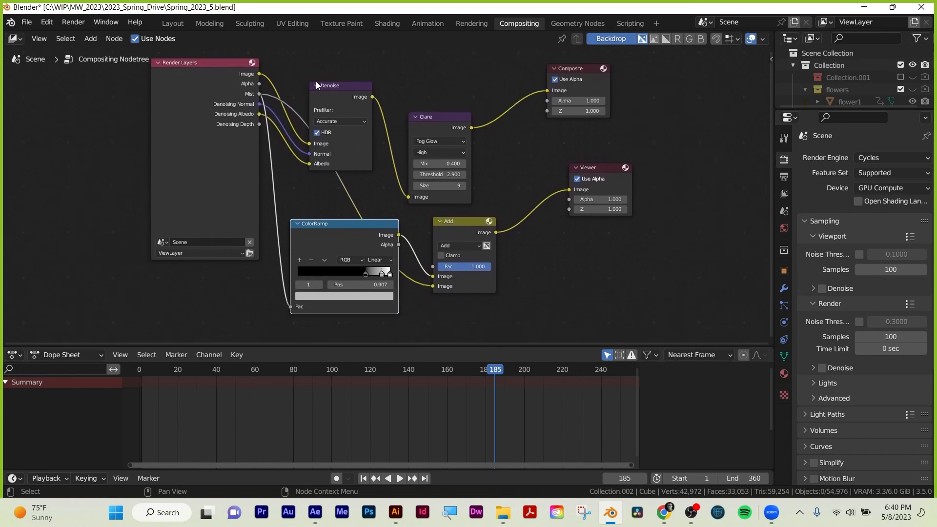
Try adding a second Denoise node to the compositing node tree and undo the addition.
{"action": "key", "text": "shift+a"}
{"action": "left_click", "coordinate": [421, 75]}
{"action": "type", "text": "den"}
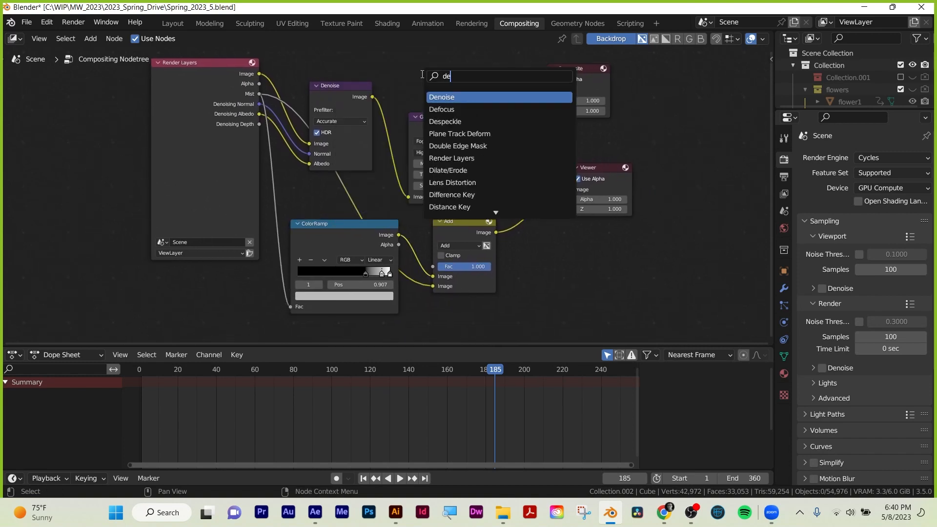
{"action": "left_click", "coordinate": [426, 97]}
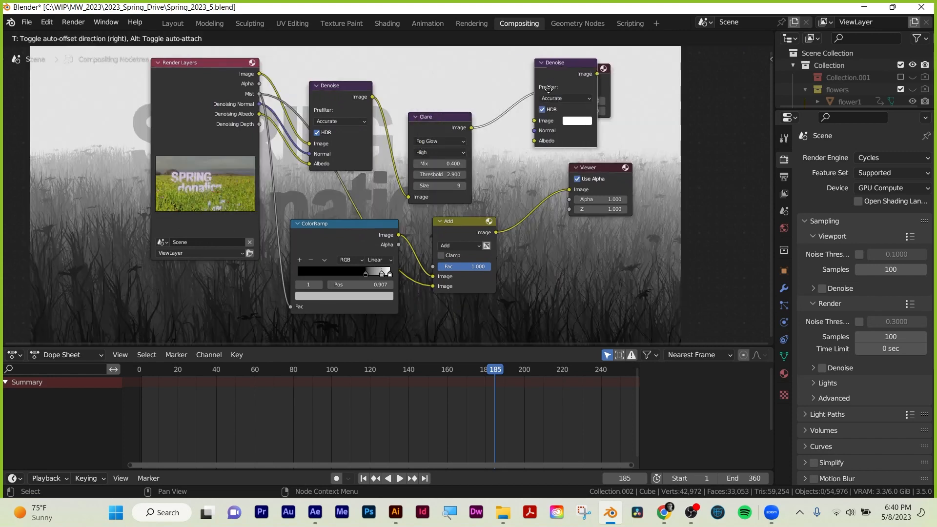
{"action": "left_click", "coordinate": [704, 78]}
{"action": "key", "text": "ctrl+z"}
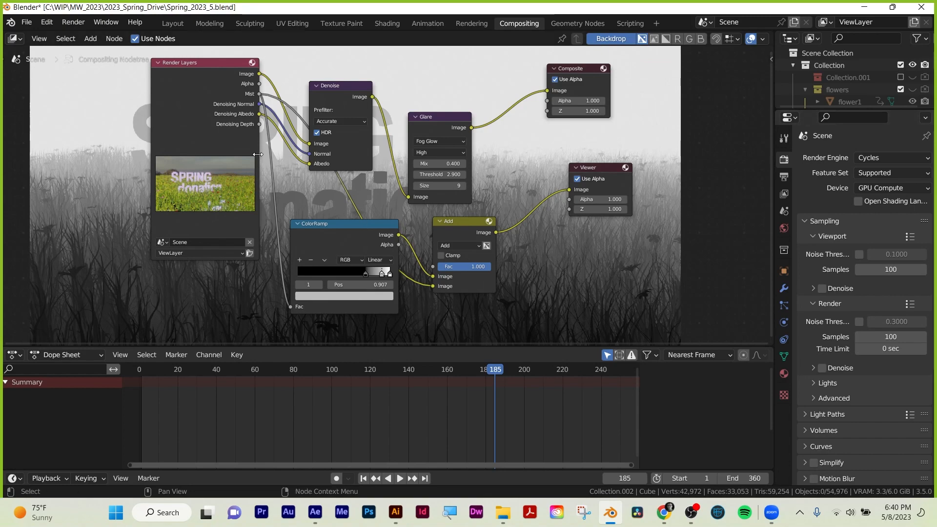
Maximize the compositing node editor and reposition the Glare, Composite and Add nodes for a clearer layout.
{"action": "scroll", "coordinate": [226, 138], "scroll_direction": "up", "scroll_amount": 2}
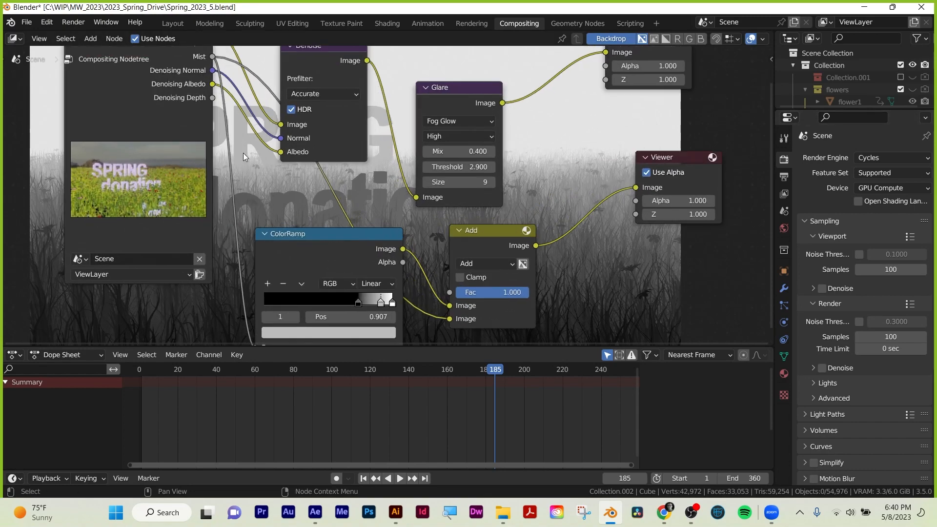
{"action": "key", "text": "ctrl+space"}
{"action": "scroll", "coordinate": [356, 192], "scroll_direction": "up", "scroll_amount": 3}
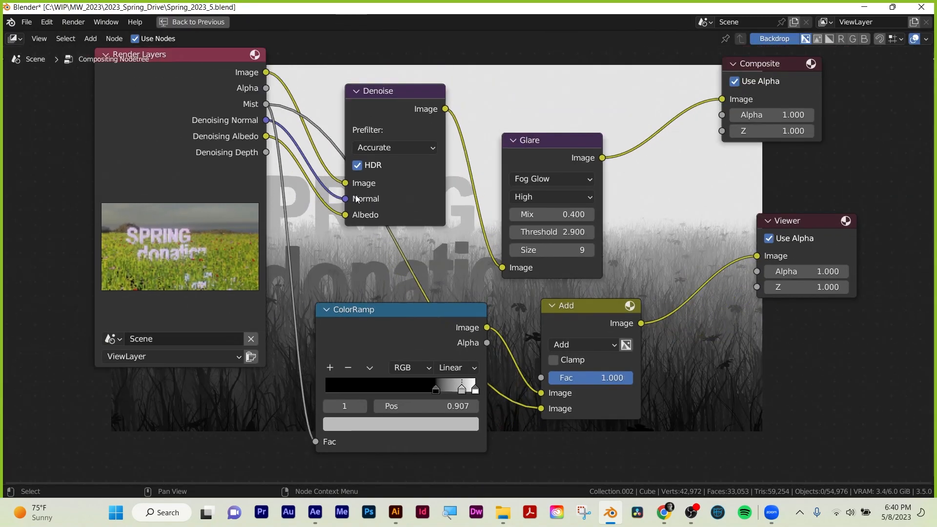
{"action": "left_click_drag", "start_coordinate": [396, 176], "coordinate": [388, 199]}
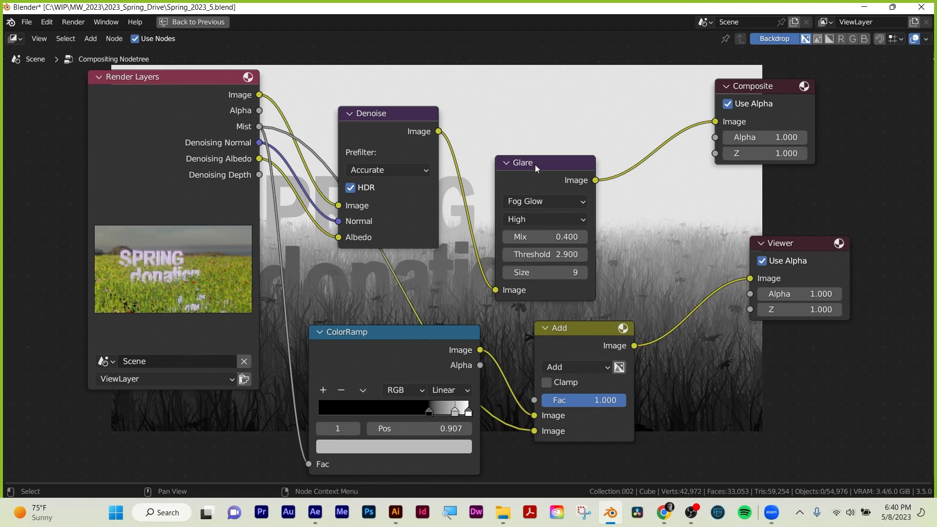
{"action": "left_click_drag", "start_coordinate": [535, 166], "coordinate": [523, 125]}
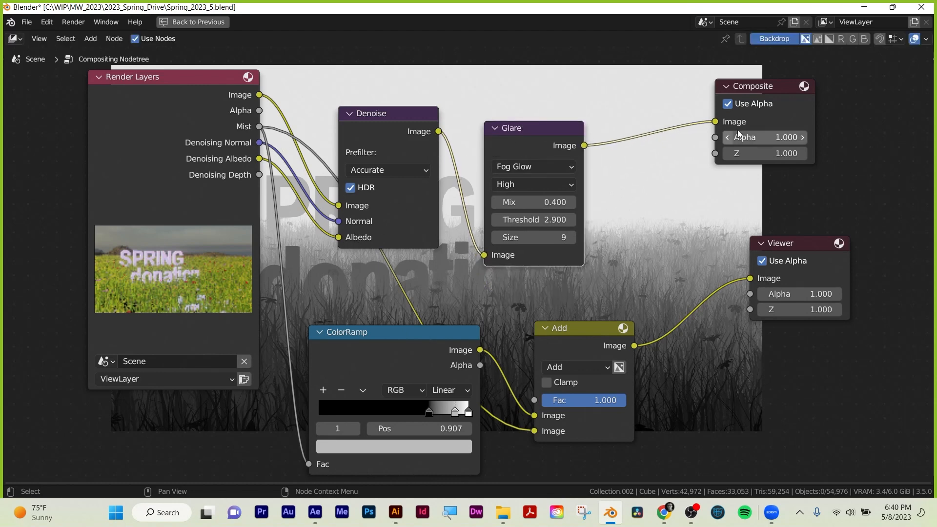
{"action": "left_click_drag", "start_coordinate": [763, 89], "coordinate": [744, 87]}
{"action": "left_click_drag", "start_coordinate": [582, 333], "coordinate": [584, 325]}
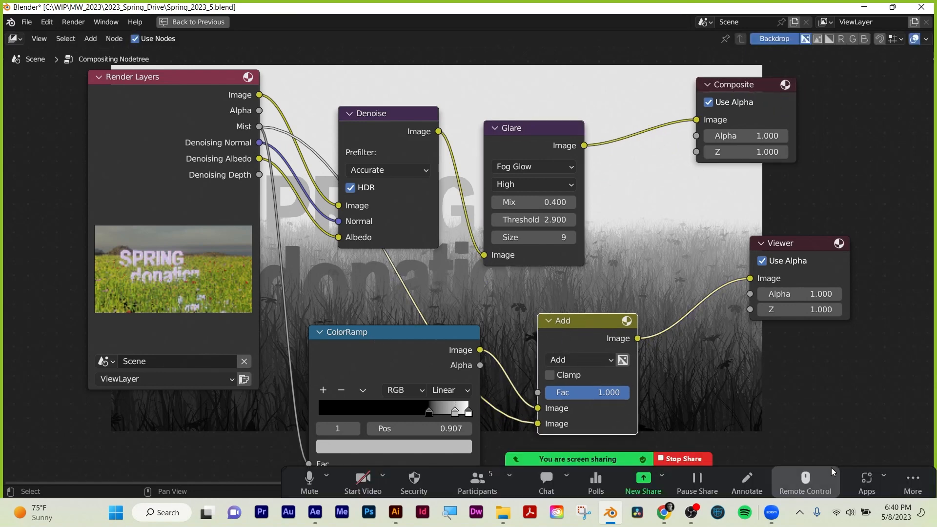
{"action": "left_click", "coordinate": [912, 483]}
{"action": "left_click", "coordinate": [839, 375]}
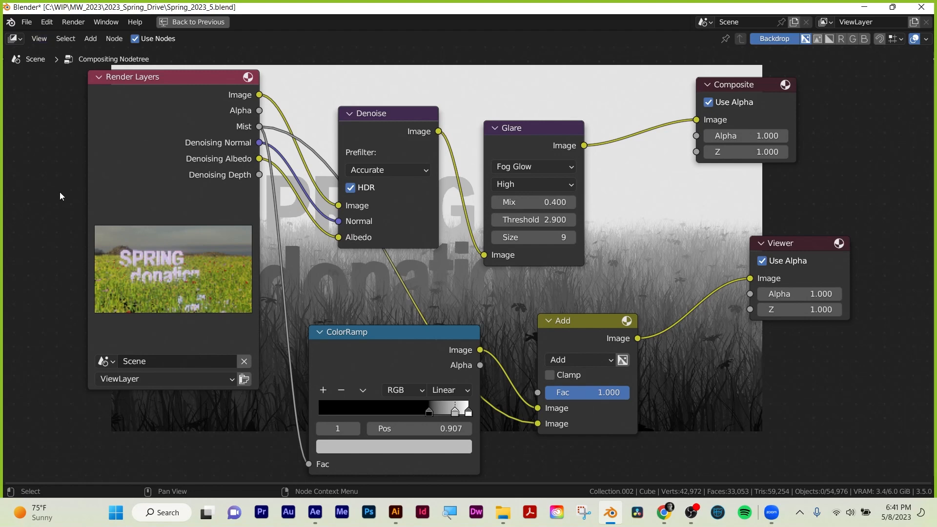
Restore the node editor's size, return to the Layout workspace and render frame 185 with Cycles.
{"action": "key", "text": "ctrl+space"}
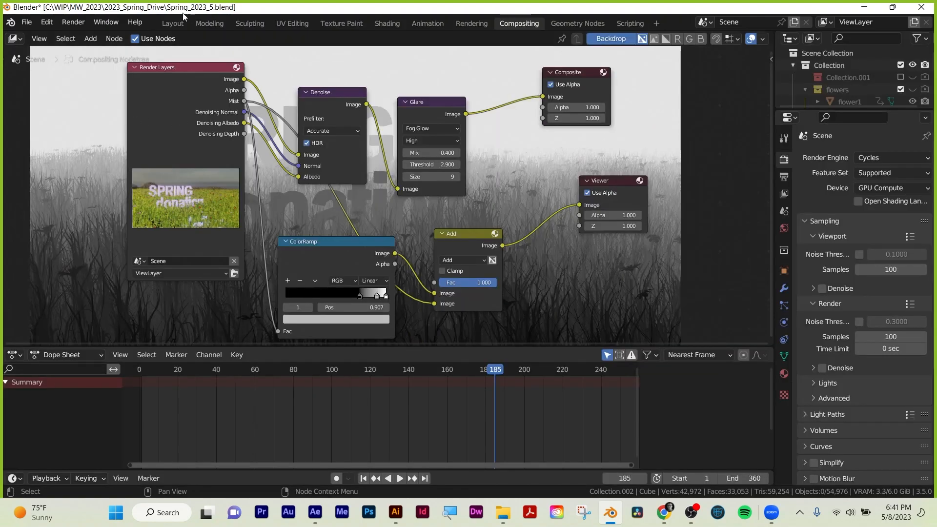
{"action": "left_click", "coordinate": [174, 23]}
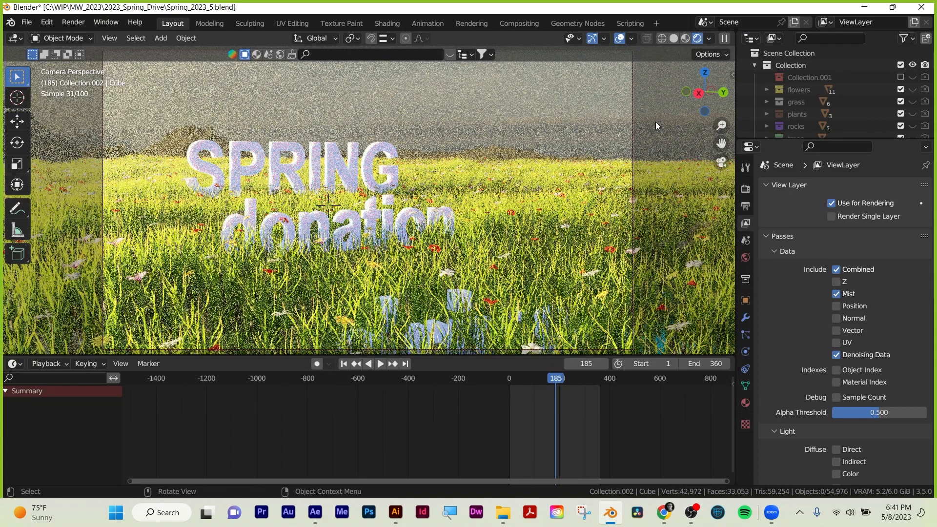
{"action": "key", "text": "F12"}
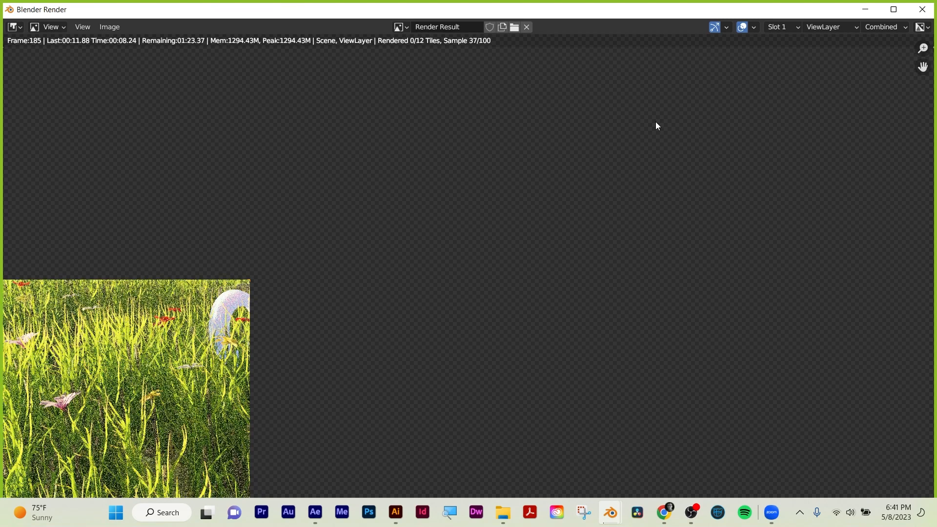
{"action": "scroll", "coordinate": [572, 133], "scroll_direction": "down", "scroll_amount": 1}
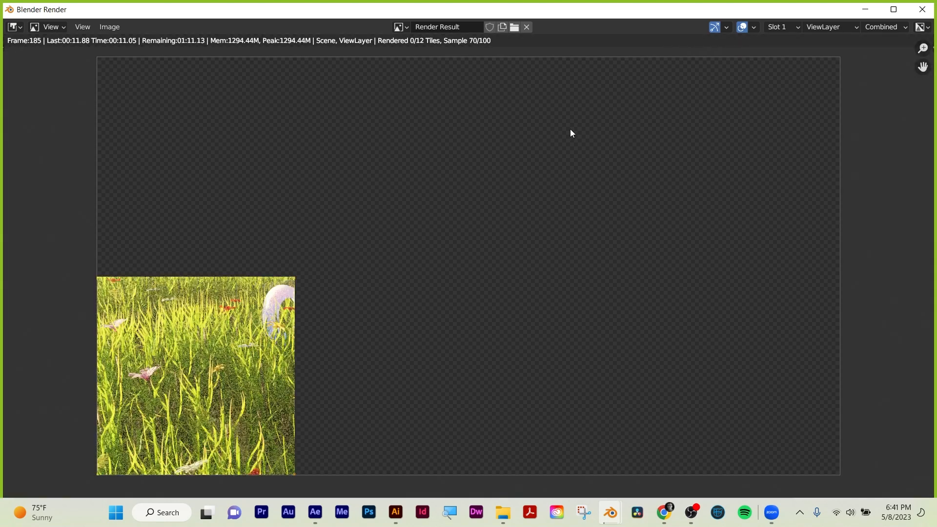
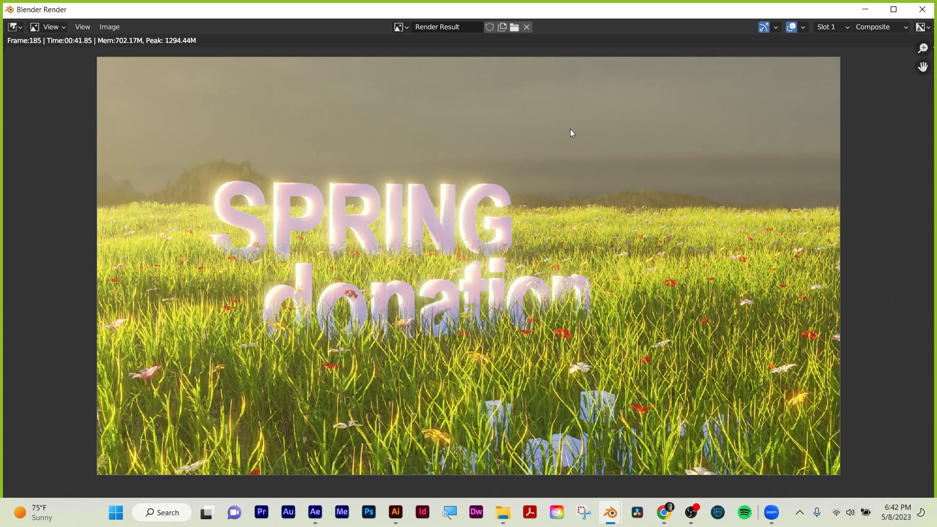
Save the rendered image as cycles.png in the Desktop folder and close the render window.
{"action": "left_click", "coordinate": [103, 27]}
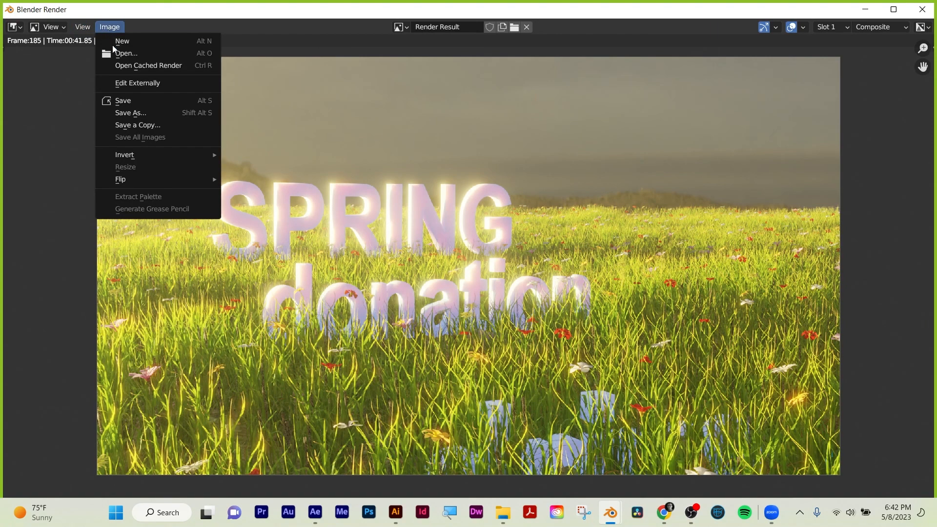
{"action": "left_click", "coordinate": [128, 113]}
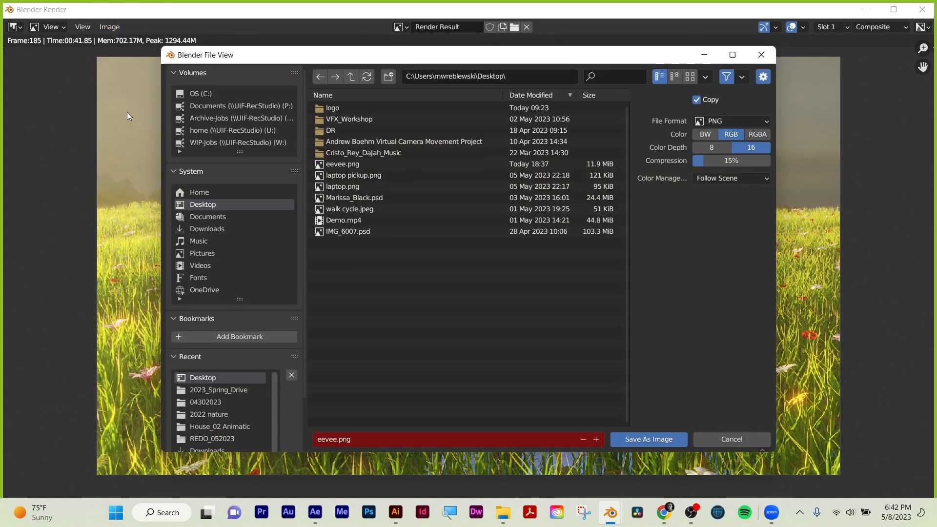
{"action": "left_click", "coordinate": [330, 439]}
{"action": "key", "text": "BackSpace"}
{"action": "type", "text": "cycle"}
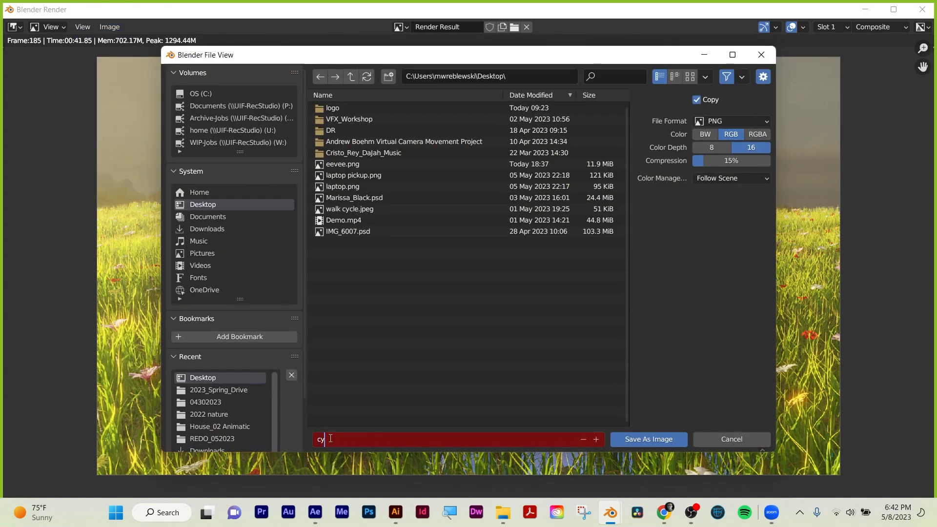
{"action": "type", "text": "s"}
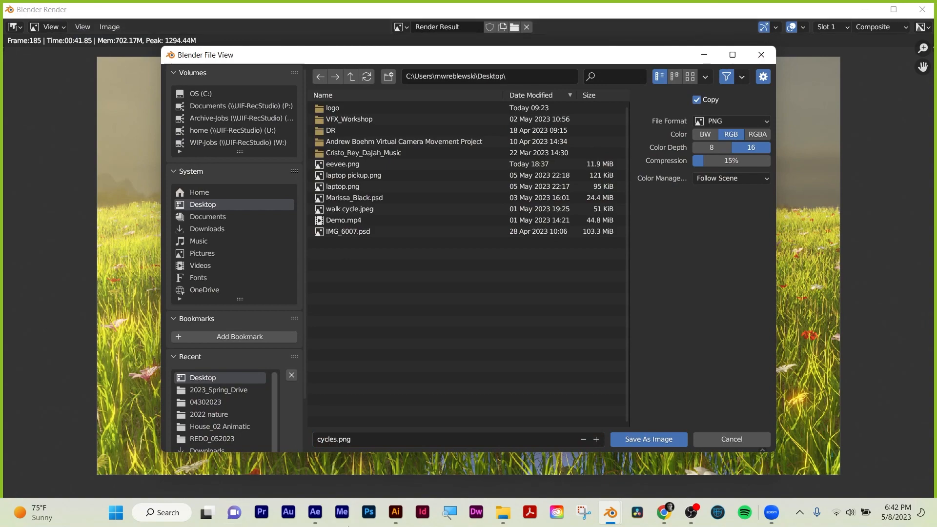
{"action": "left_click", "coordinate": [676, 443]}
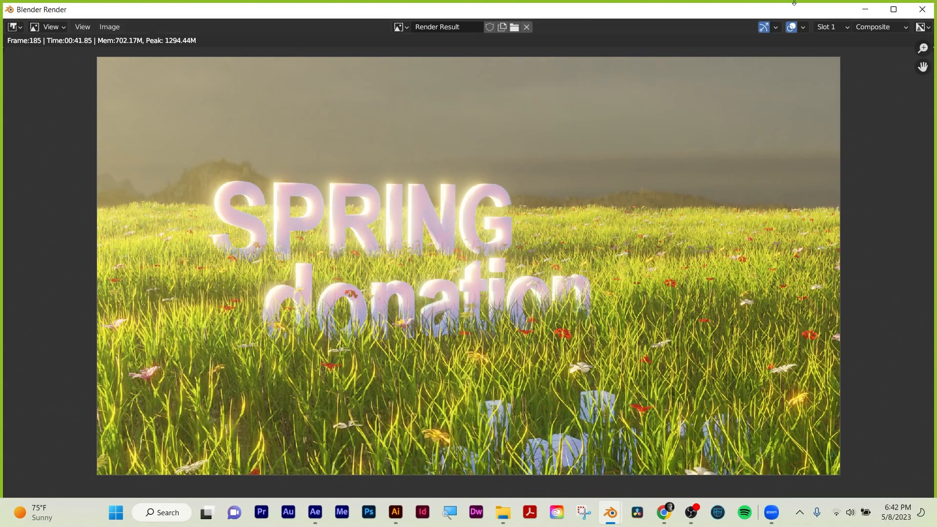
{"action": "left_click", "coordinate": [921, 9]}
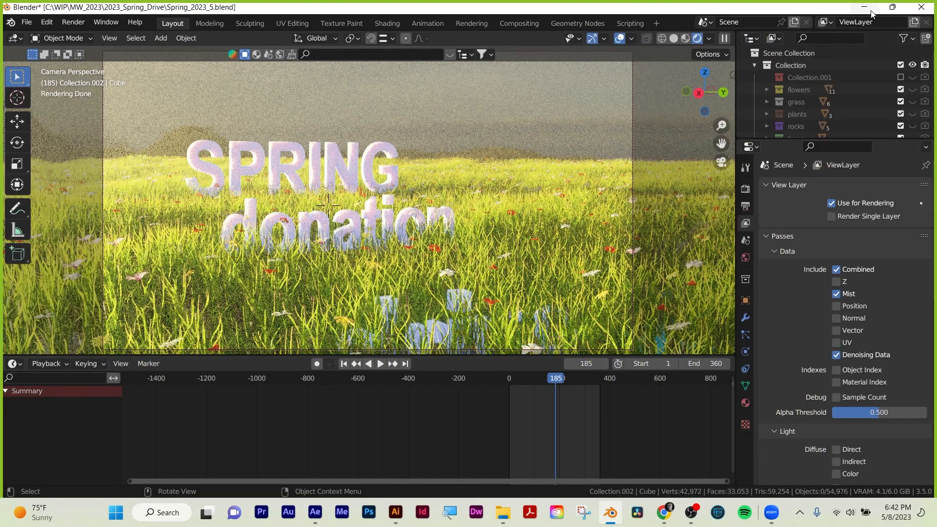
Place the eevee image beneath the cycles image on the Windows desktop and open cycles.png in a maximized Photos window.
{"action": "left_click", "coordinate": [870, 11]}
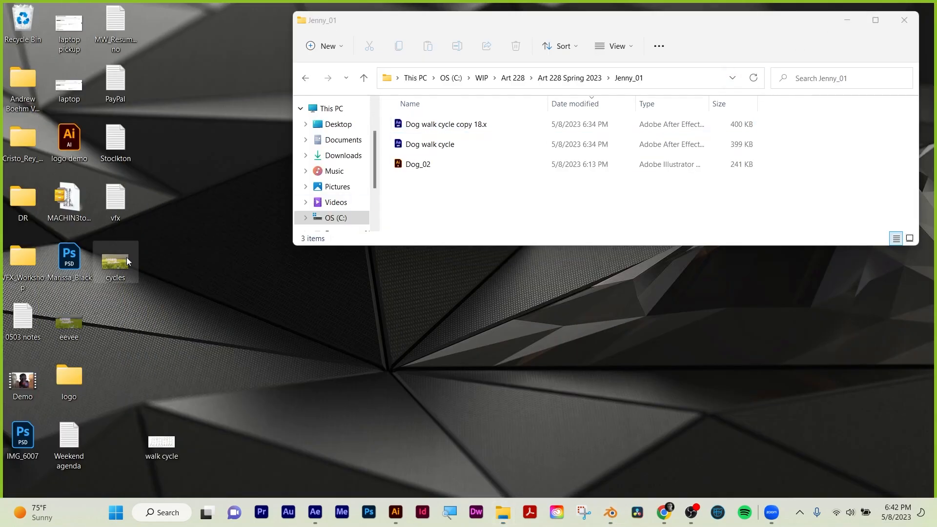
{"action": "left_click_drag", "start_coordinate": [78, 315], "coordinate": [127, 293]}
{"action": "double_click", "coordinate": [119, 268]}
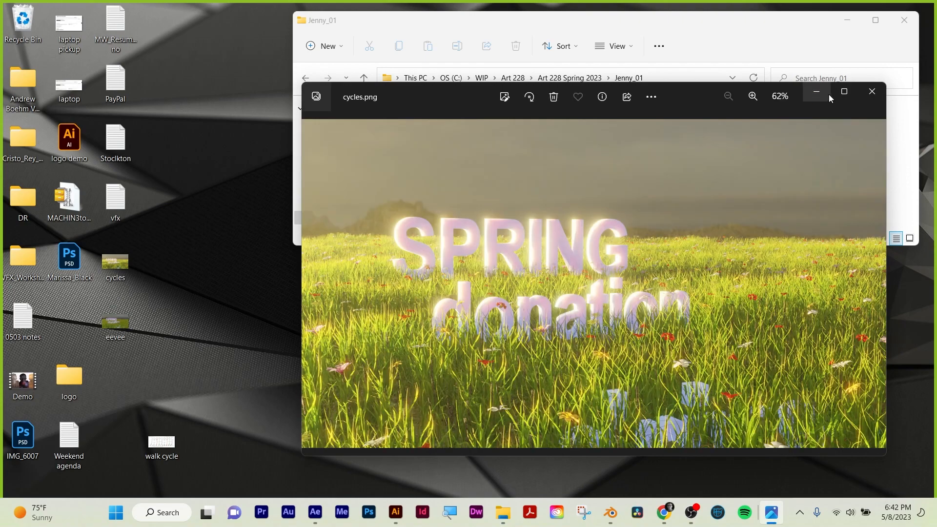
{"action": "left_click", "coordinate": [844, 93]}
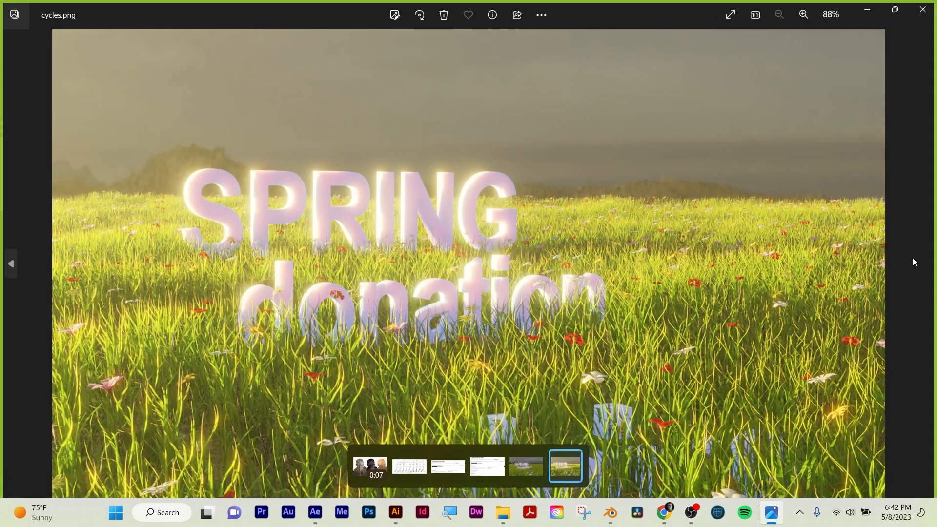
Compare eevee.png and cycles.png by switching back and forth between them, and close the image viewer.
{"action": "left_click", "coordinate": [16, 267]}
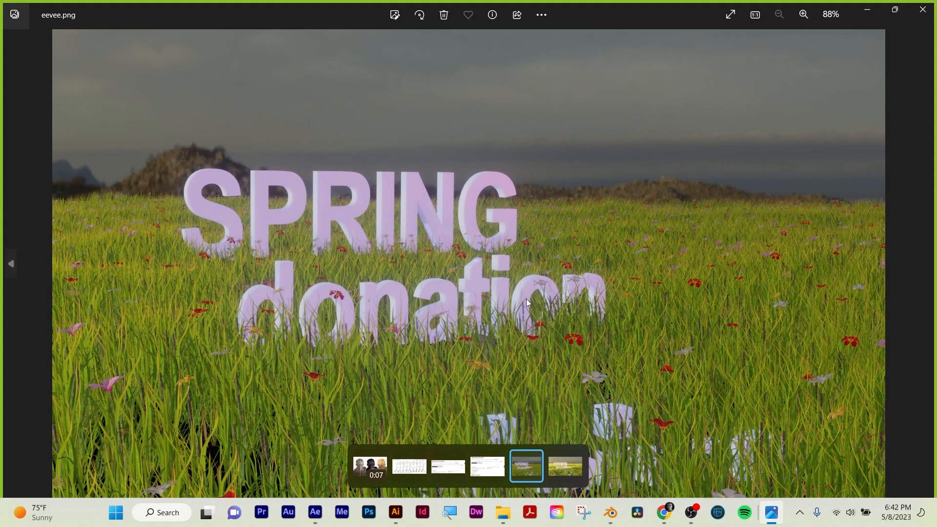
{"action": "left_click", "coordinate": [931, 264]}
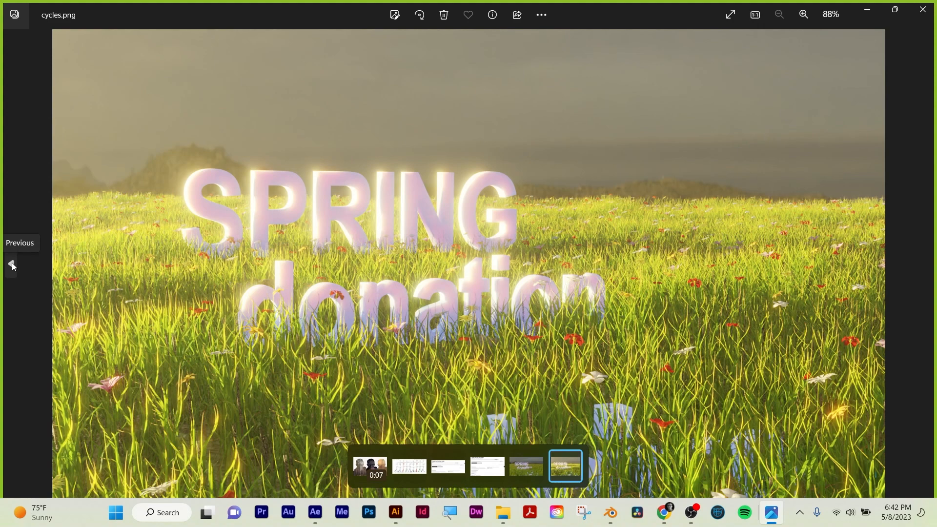
{"action": "left_click", "coordinate": [11, 263]}
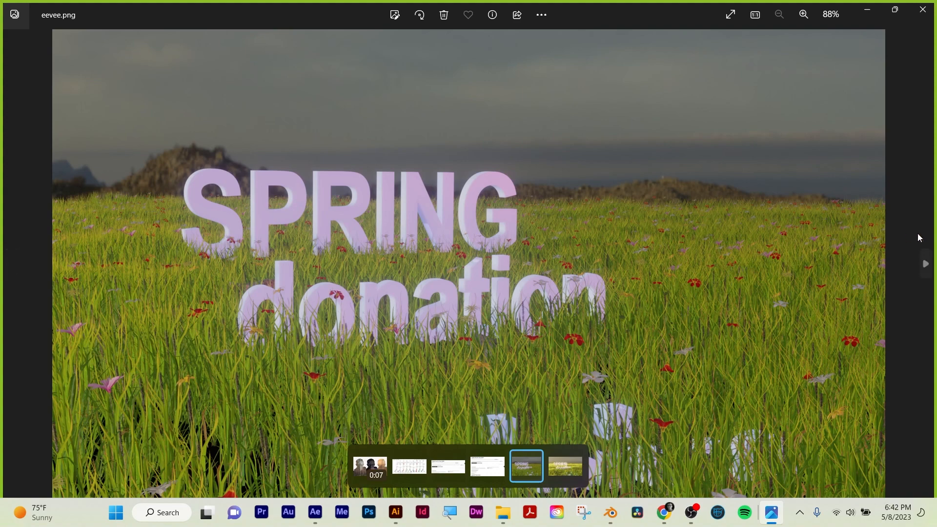
{"action": "left_click", "coordinate": [926, 266]}
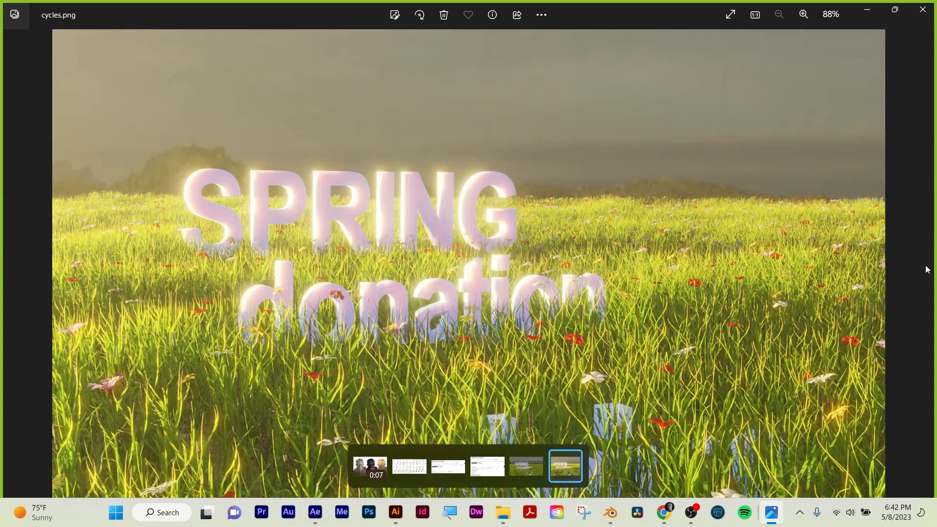
{"action": "left_click", "coordinate": [922, 9]}
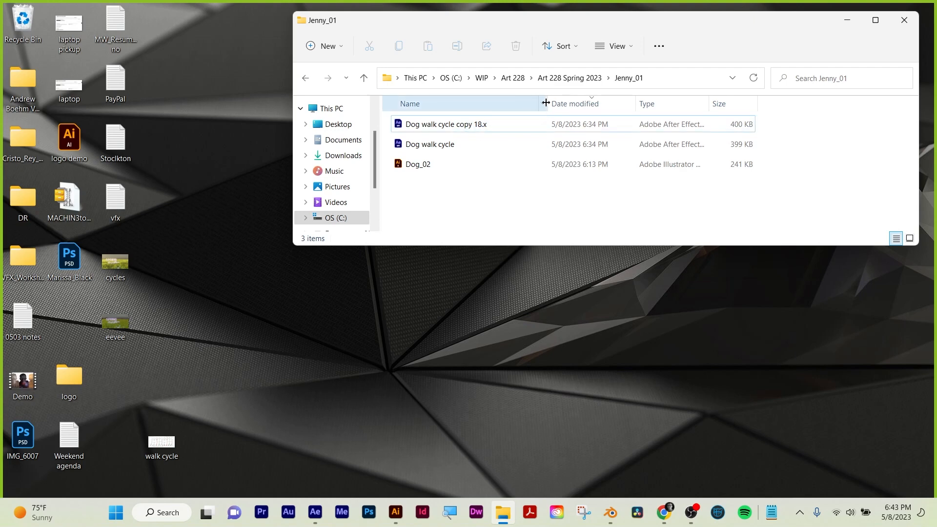
Return to Blender and examine the Cycles render properties, including light path bounces, film, performance and render sampling settings.
{"action": "left_click_drag", "start_coordinate": [548, 103], "coordinate": [524, 102]}
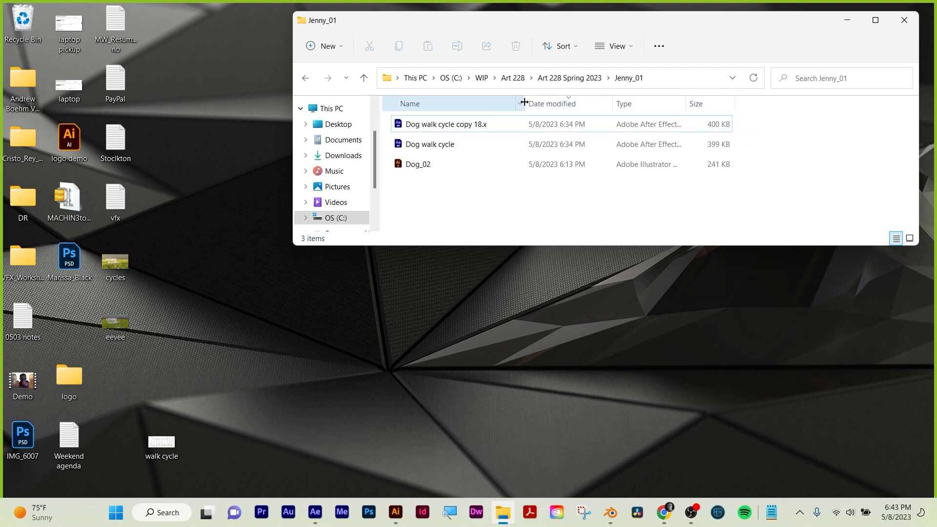
{"action": "left_click", "coordinate": [610, 511]}
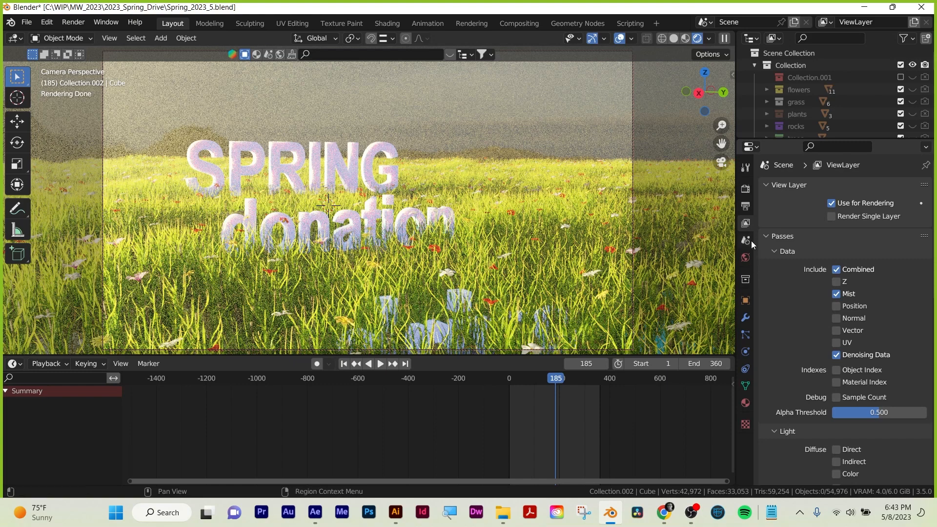
{"action": "left_click", "coordinate": [745, 189]}
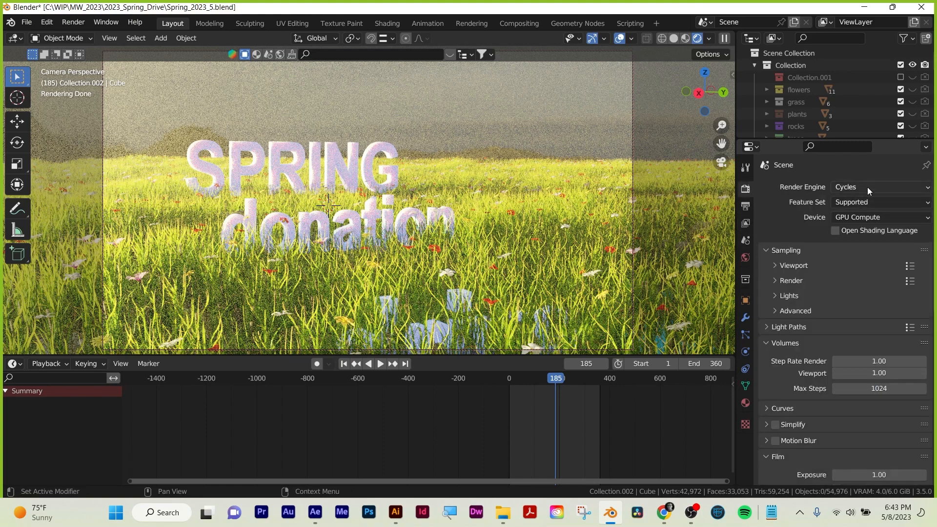
{"action": "scroll", "coordinate": [789, 221], "scroll_direction": "down", "scroll_amount": 3}
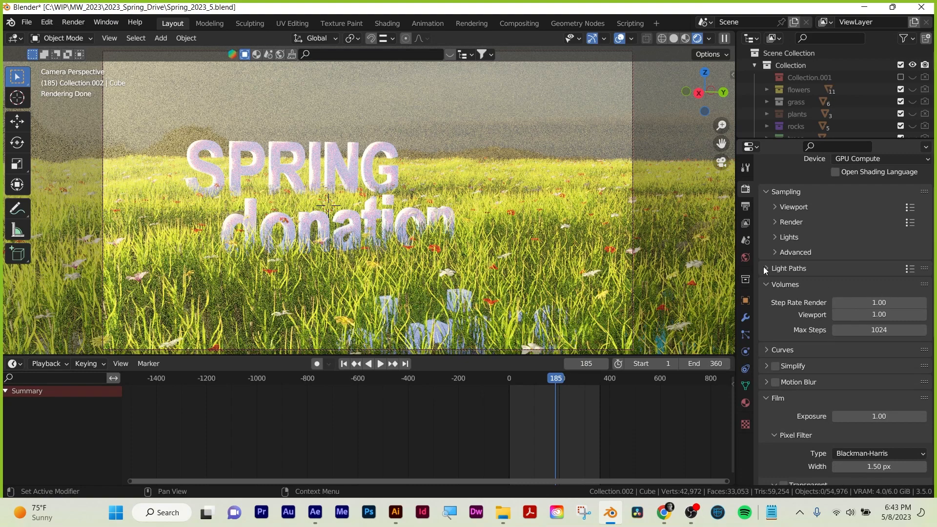
{"action": "left_click", "coordinate": [764, 268]}
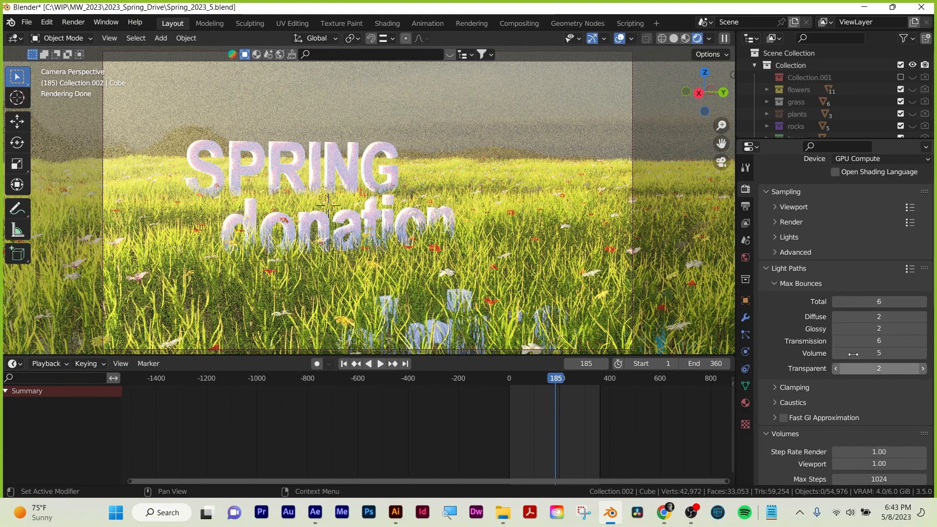
{"action": "scroll", "coordinate": [795, 332], "scroll_direction": "down", "scroll_amount": 10}
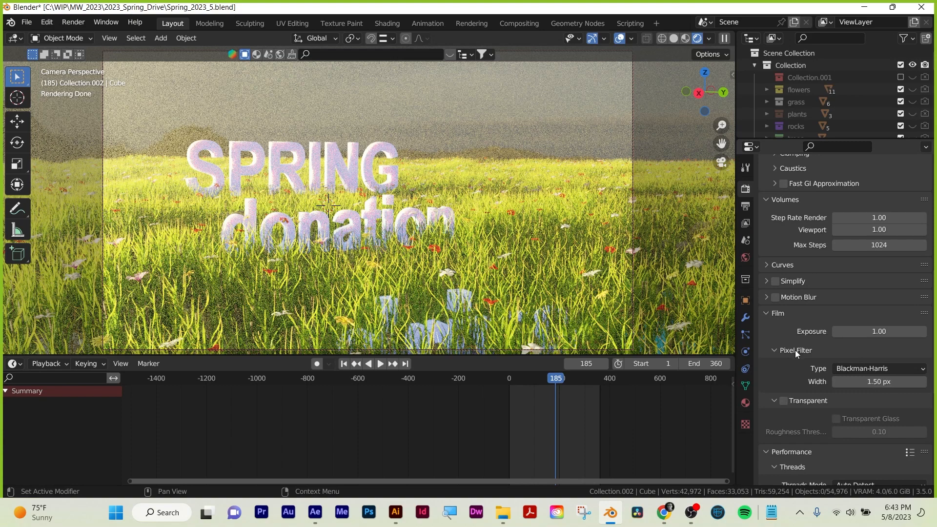
{"action": "scroll", "coordinate": [794, 351], "scroll_direction": "down", "scroll_amount": 5}
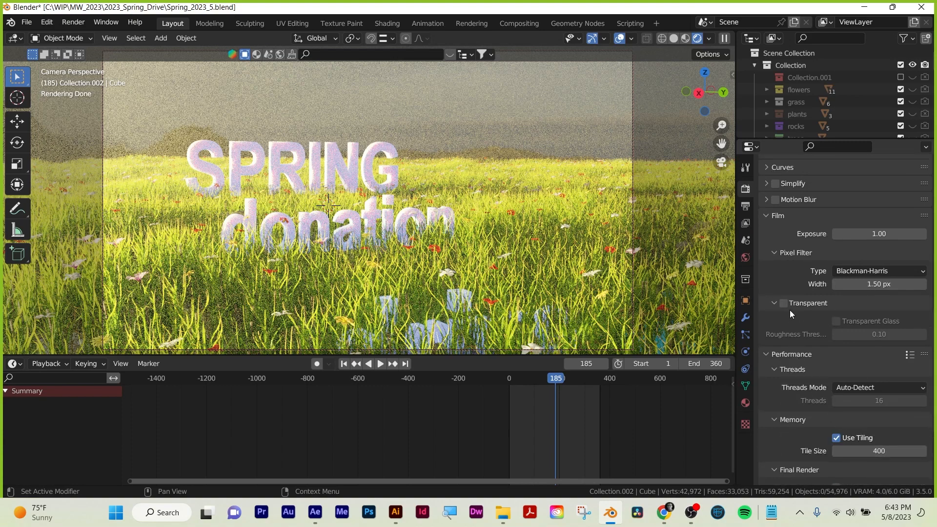
{"action": "scroll", "coordinate": [791, 311], "scroll_direction": "up", "scroll_amount": 4}
{"action": "scroll", "coordinate": [790, 309], "scroll_direction": "up", "scroll_amount": 15}
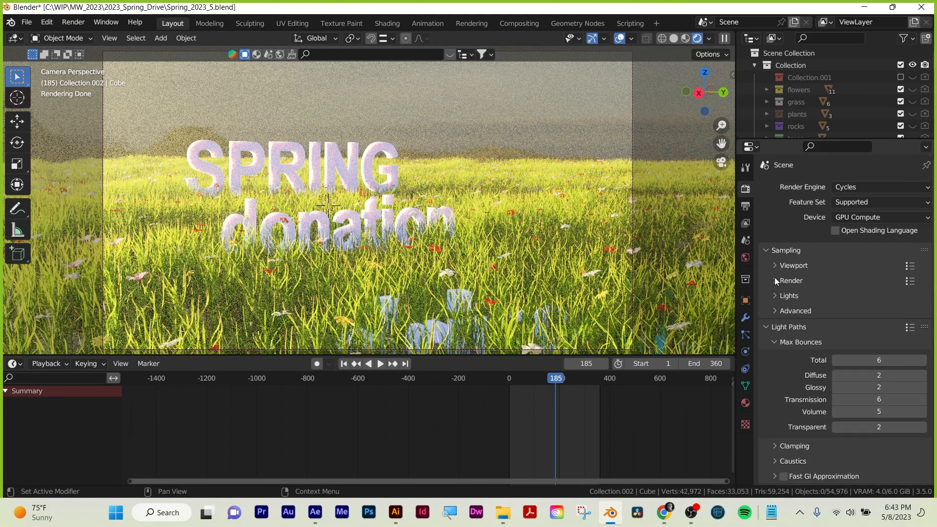
{"action": "left_click", "coordinate": [774, 278]}
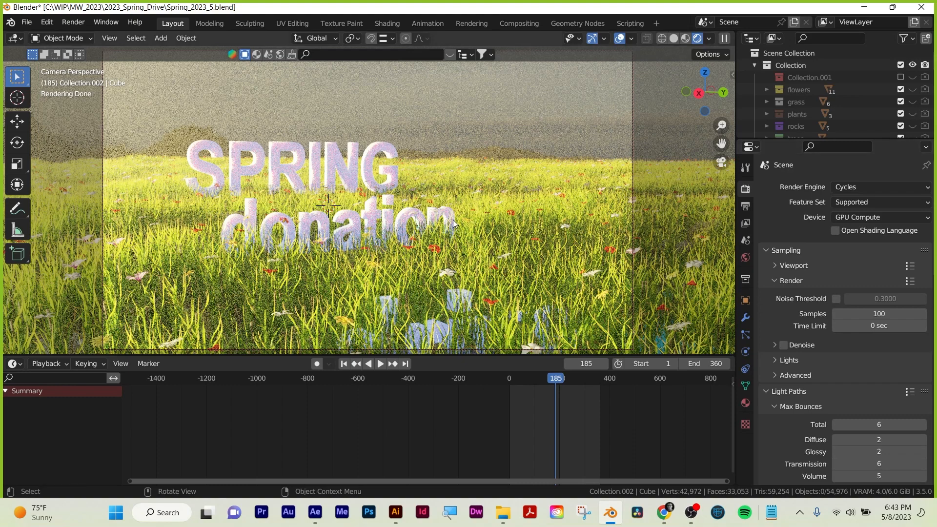
Minimize Blender, view cycles.png from the desktop once more, close it and switch back to Blender.
{"action": "left_click", "coordinate": [864, 9]}
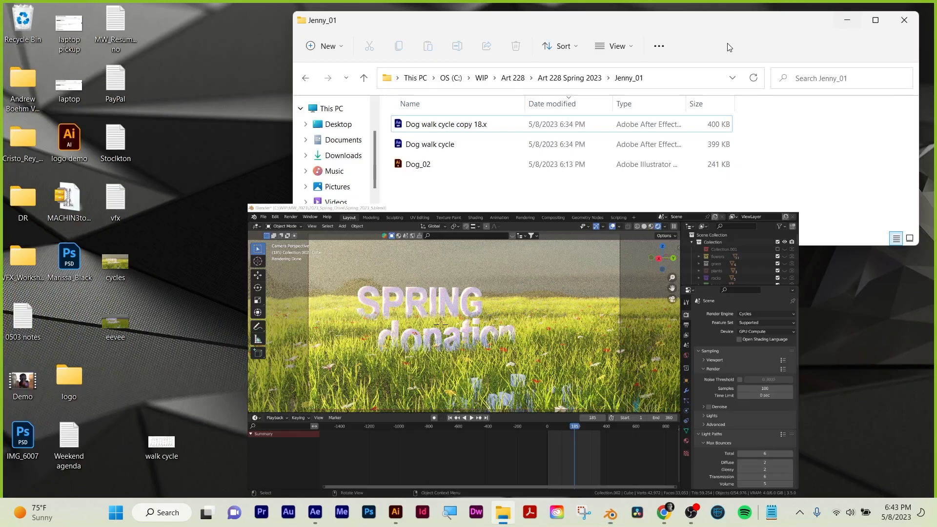
{"action": "double_click", "coordinate": [119, 270]}
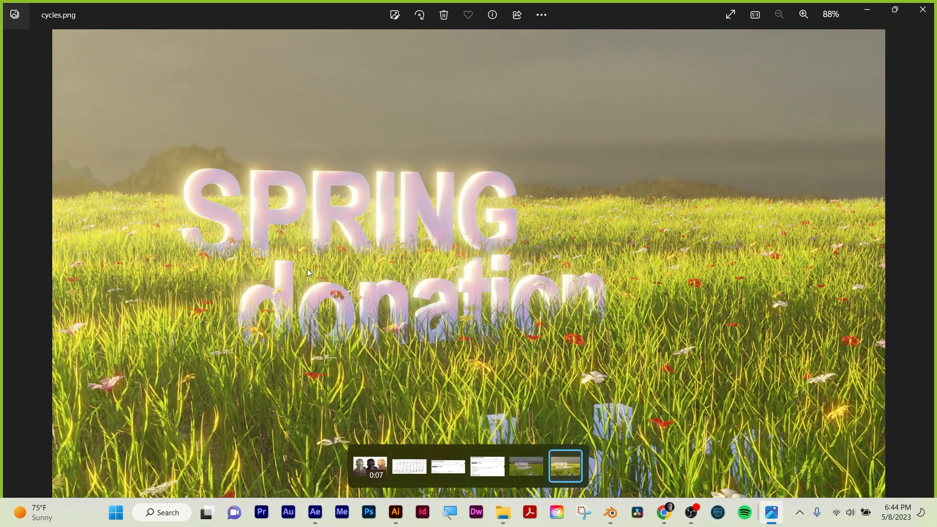
{"action": "left_click", "coordinate": [923, 10]}
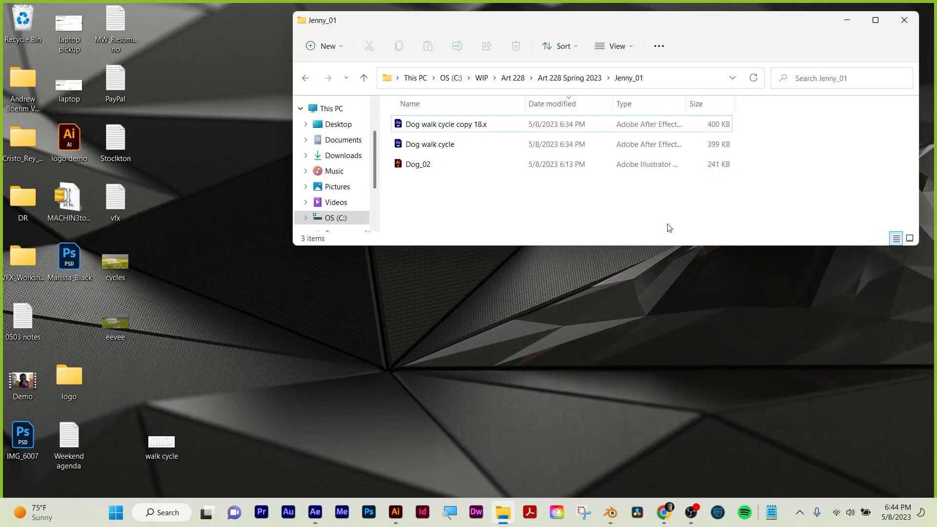
{"action": "left_click", "coordinate": [549, 354]}
{"action": "left_click", "coordinate": [611, 515]}
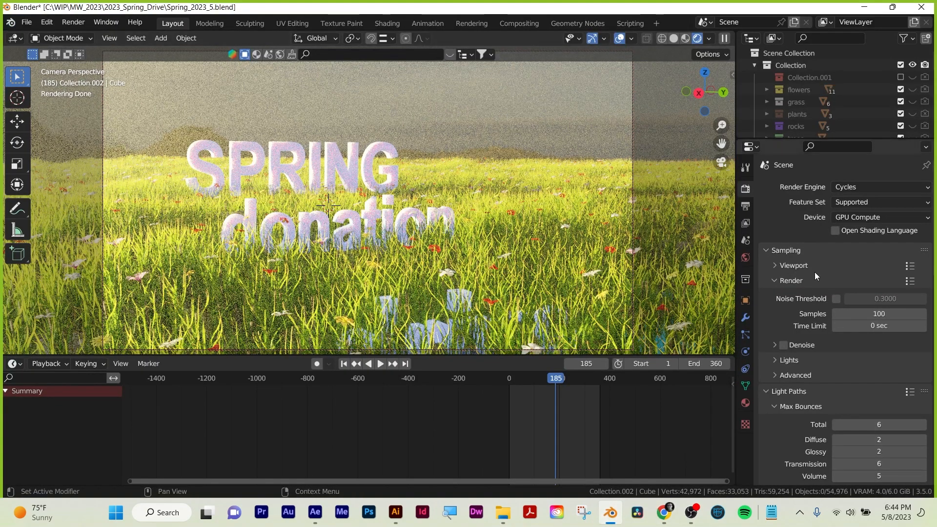
Display the view layer's render passes and leave nothing selected in the viewport.
{"action": "left_click", "coordinate": [745, 224]}
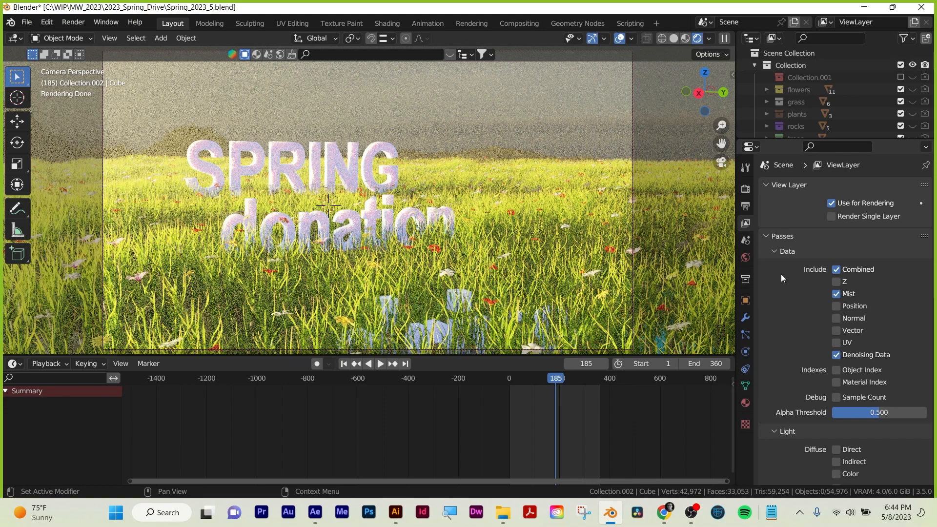
{"action": "left_click", "coordinate": [520, 154]}
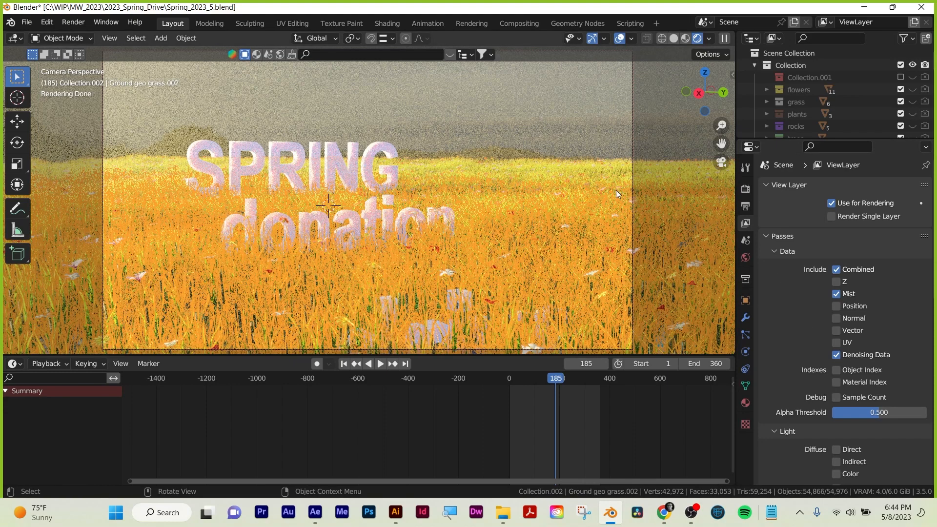
{"action": "left_click", "coordinate": [601, 108]}
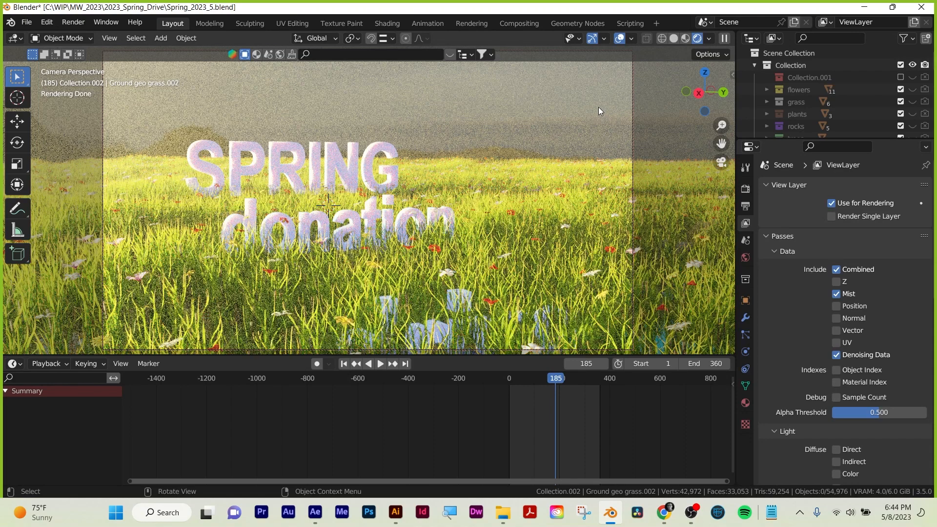
Display BlenderKit's asset search in the 3D viewport and enable the Free first search filter for models.
{"action": "key", "text": "n"}
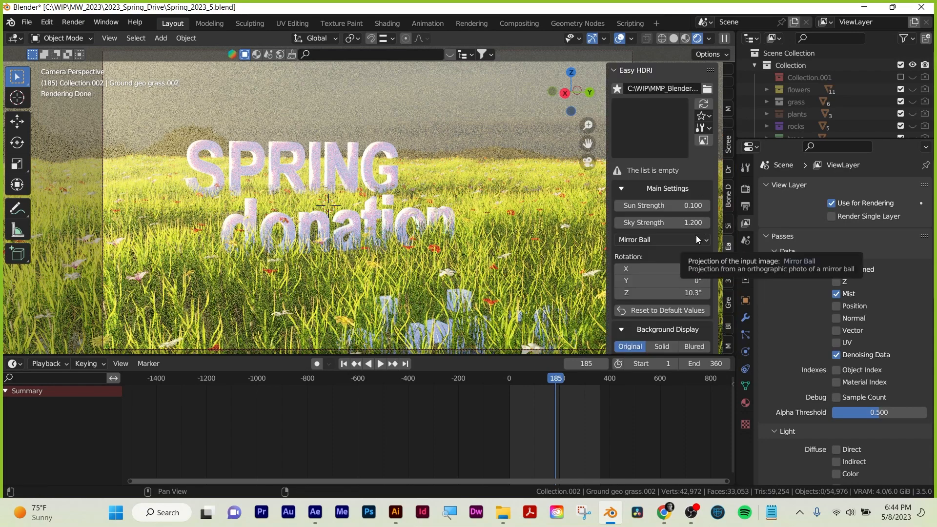
{"action": "scroll", "coordinate": [716, 276], "scroll_direction": "down", "scroll_amount": 2}
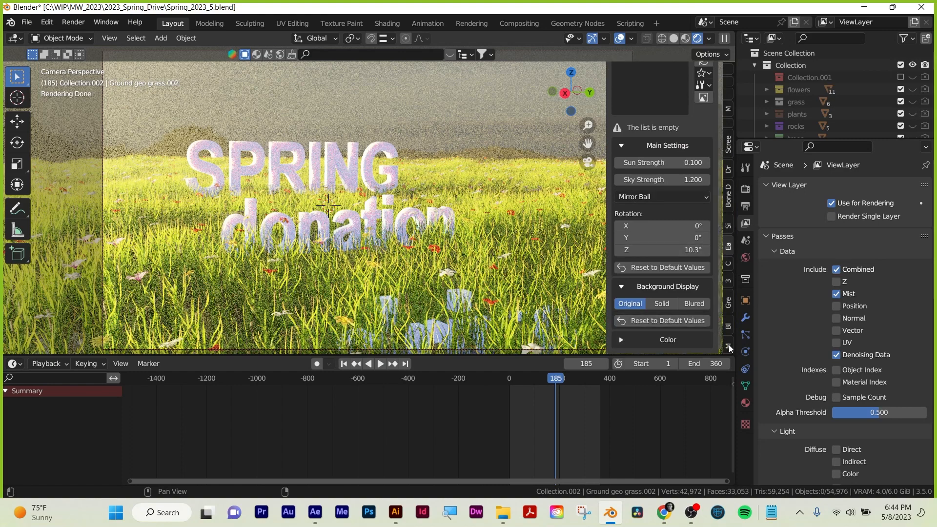
{"action": "left_click", "coordinate": [727, 326]}
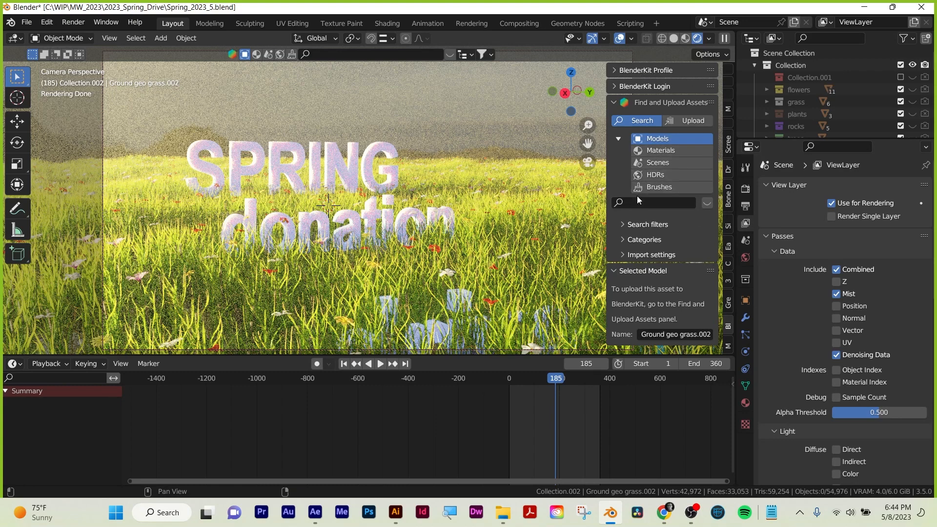
{"action": "left_click", "coordinate": [623, 223]}
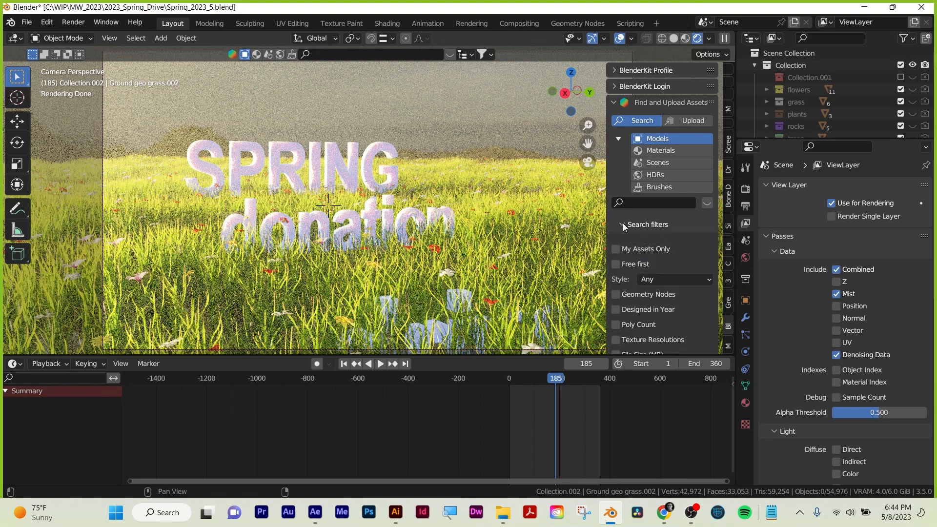
{"action": "left_click", "coordinate": [617, 262]}
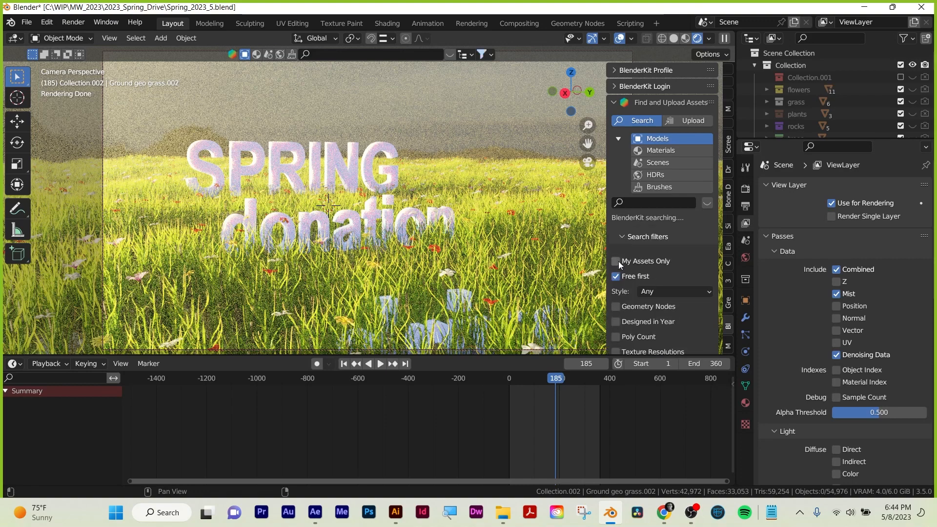
Search the BlenderKit models for "zombie" and preview the resulting assets.
{"action": "left_click", "coordinate": [645, 202]}
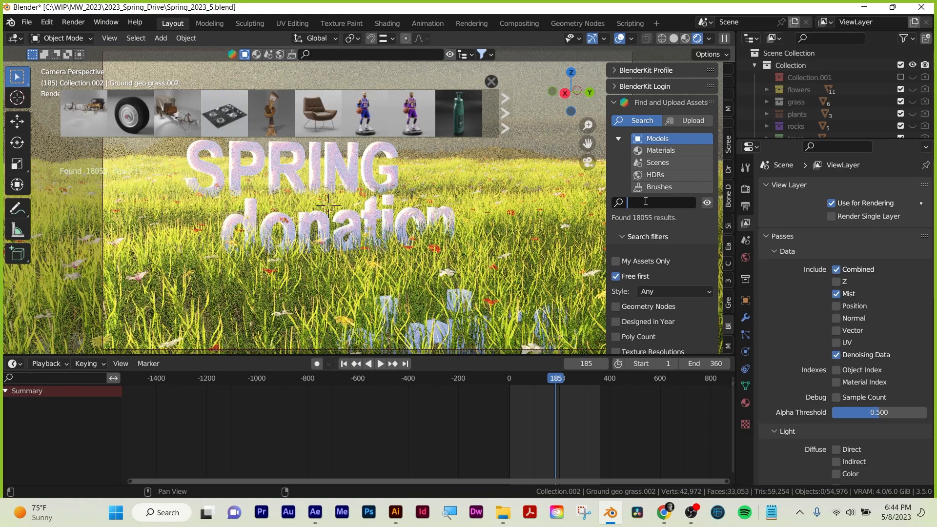
{"action": "type", "text": "zombie"}
{"action": "key", "text": "Return"}
{"action": "mouse_move", "coordinate": [81, 119]}
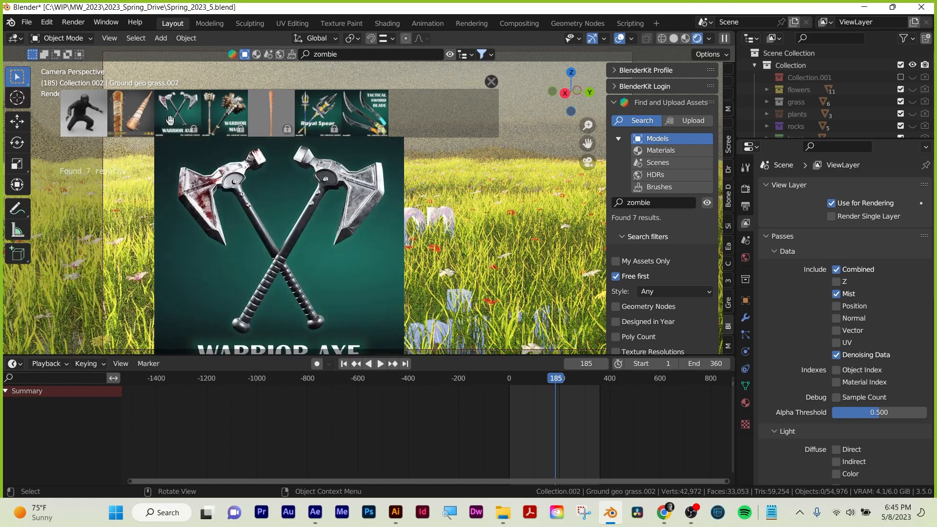
{"action": "mouse_move", "coordinate": [239, 126]}
{"action": "mouse_move", "coordinate": [129, 113]}
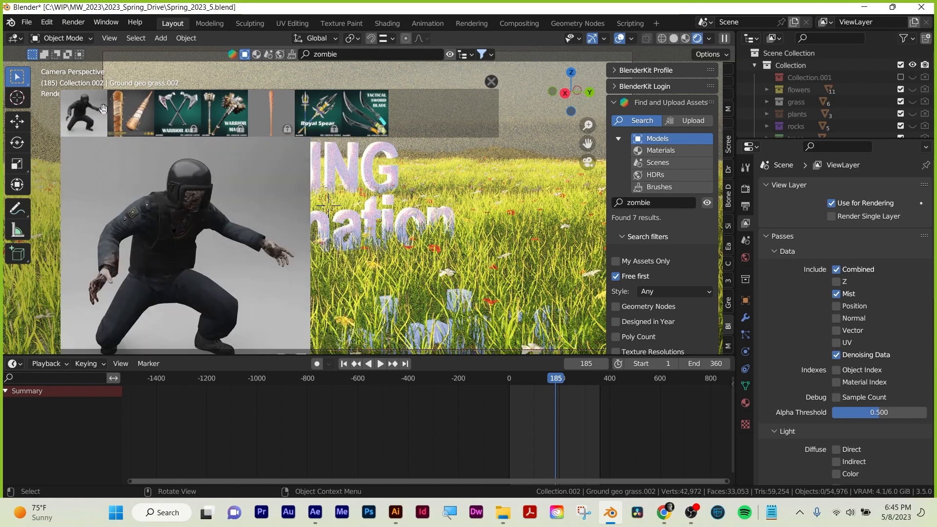
Look over the BlenderKit search filters and clear the zombie search term.
{"action": "scroll", "coordinate": [698, 291], "scroll_direction": "down", "scroll_amount": 6}
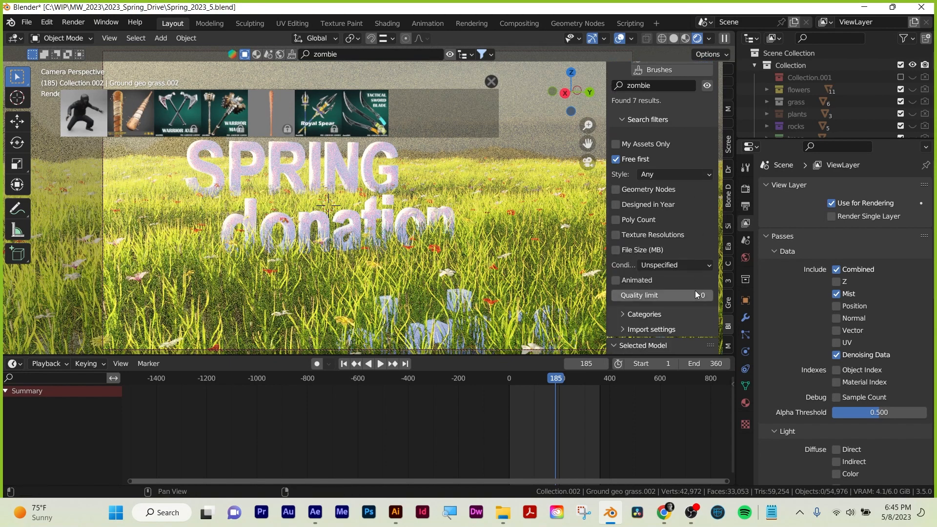
{"action": "scroll", "coordinate": [660, 274], "scroll_direction": "up", "scroll_amount": 3}
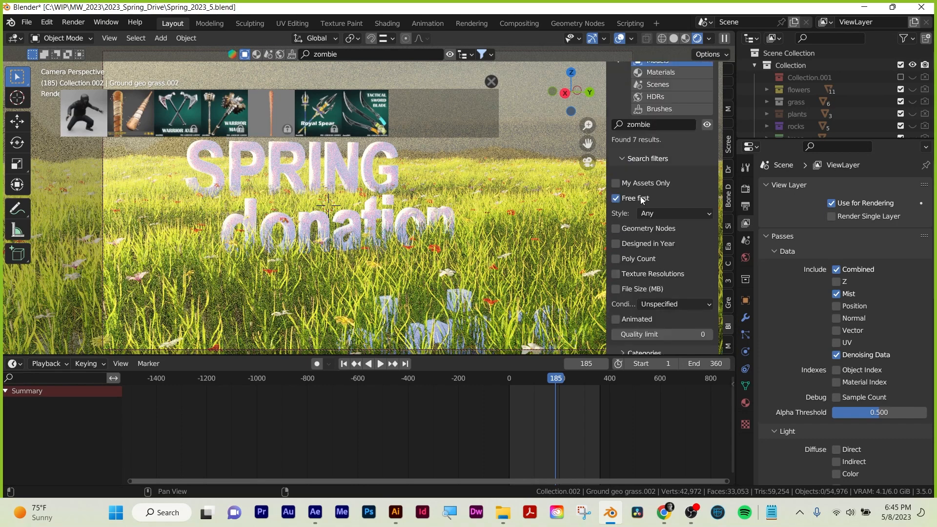
{"action": "scroll", "coordinate": [654, 208], "scroll_direction": "up", "scroll_amount": 4}
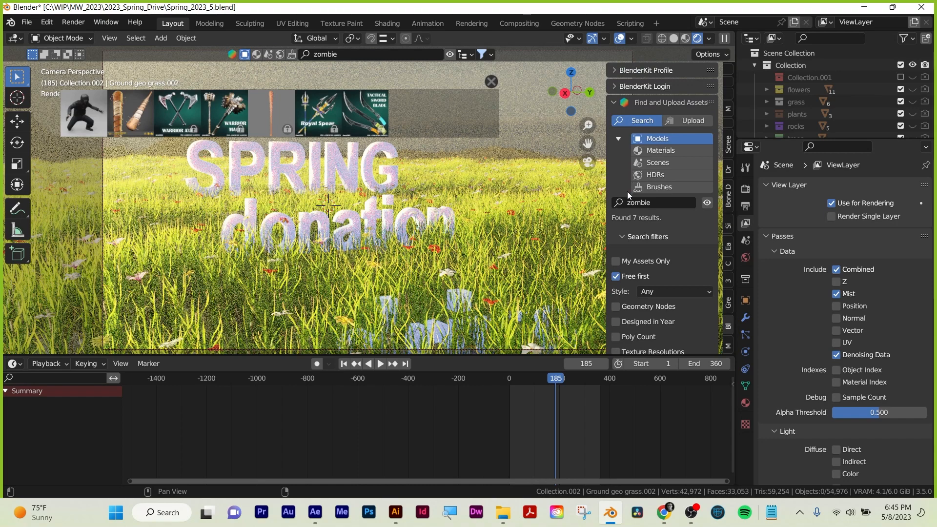
{"action": "scroll", "coordinate": [628, 195], "scroll_direction": "down", "scroll_amount": 5}
{"action": "scroll", "coordinate": [627, 195], "scroll_direction": "down", "scroll_amount": 1}
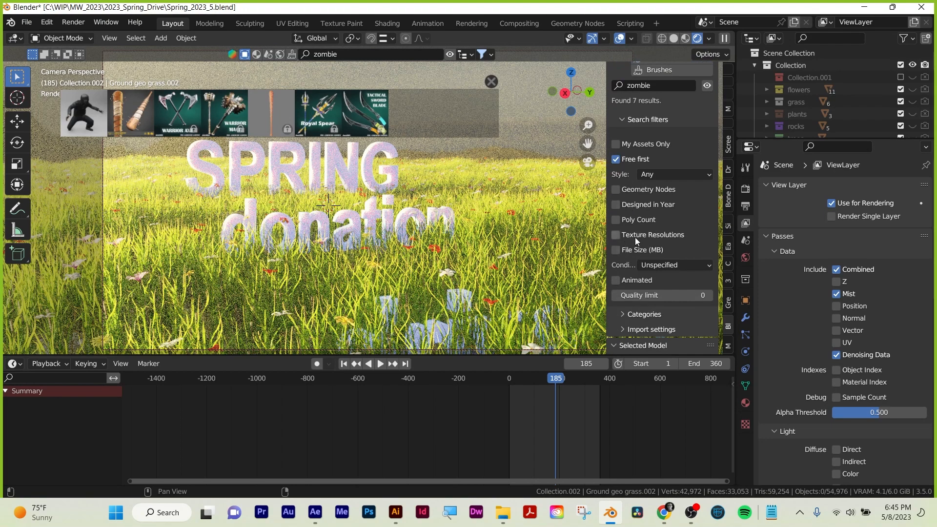
{"action": "scroll", "coordinate": [639, 244], "scroll_direction": "up", "scroll_amount": 1}
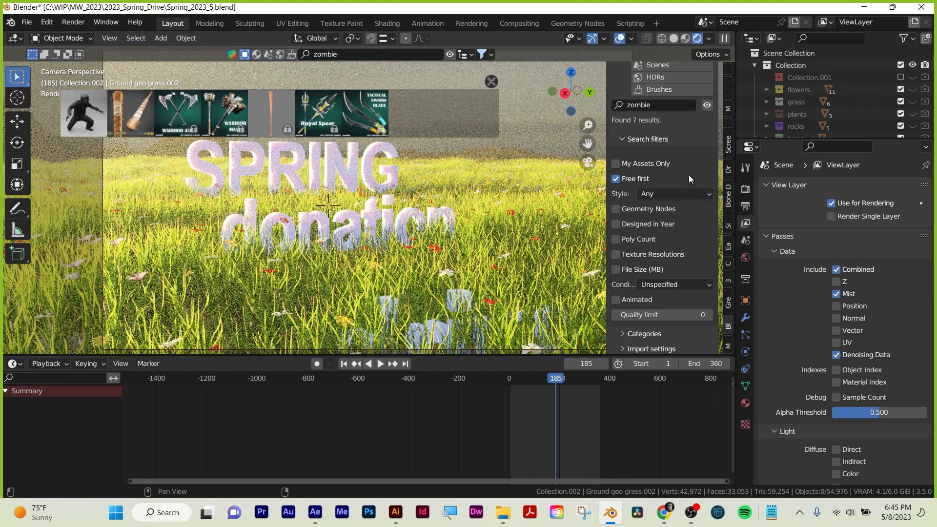
{"action": "left_click", "coordinate": [688, 106]}
{"action": "left_click", "coordinate": [688, 106]}
{"action": "key", "text": "BackSpace"}
{"action": "key", "text": "BackSpace"}
{"action": "key", "text": "BackSpace"}
{"action": "key", "text": "BackSpace"}
Expand BlenderKit's import settings and examine the import method and resolution options.
{"action": "left_click", "coordinate": [621, 349]}
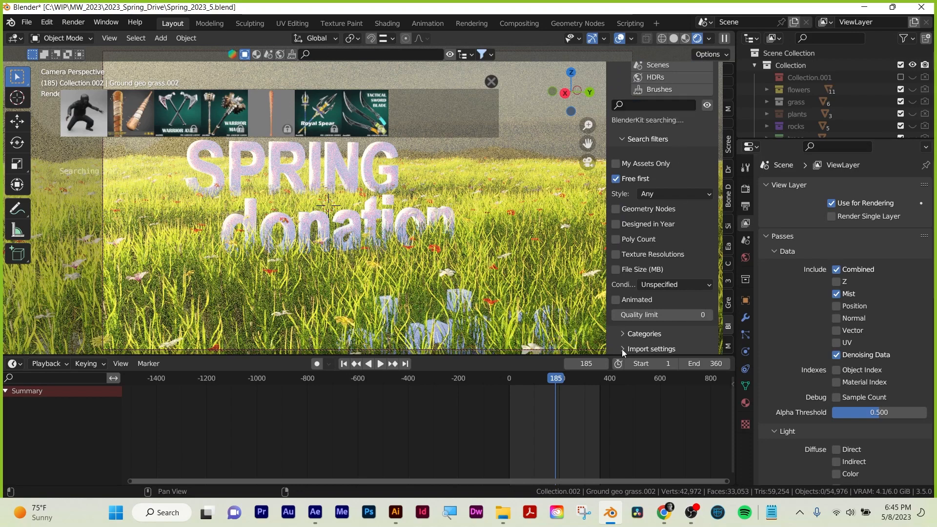
{"action": "scroll", "coordinate": [696, 256], "scroll_direction": "down", "scroll_amount": 5}
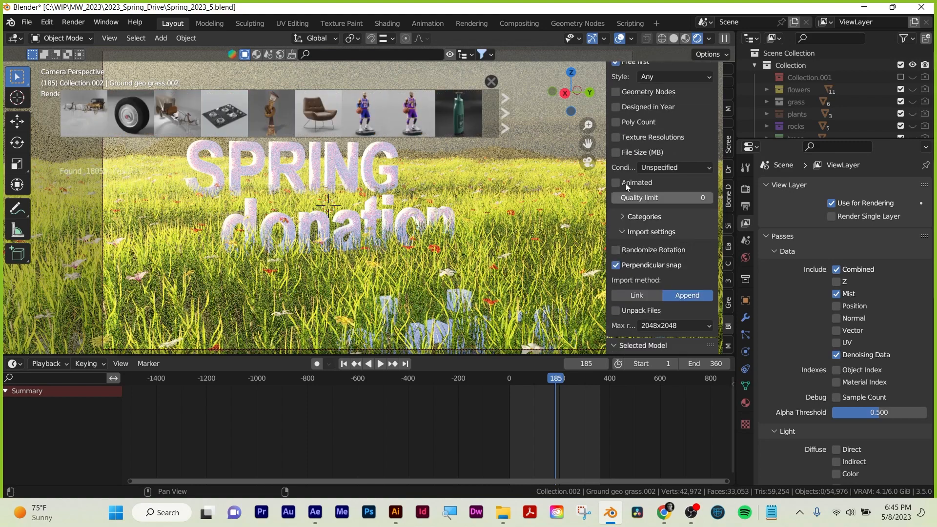
{"action": "scroll", "coordinate": [663, 256], "scroll_direction": "down", "scroll_amount": 2}
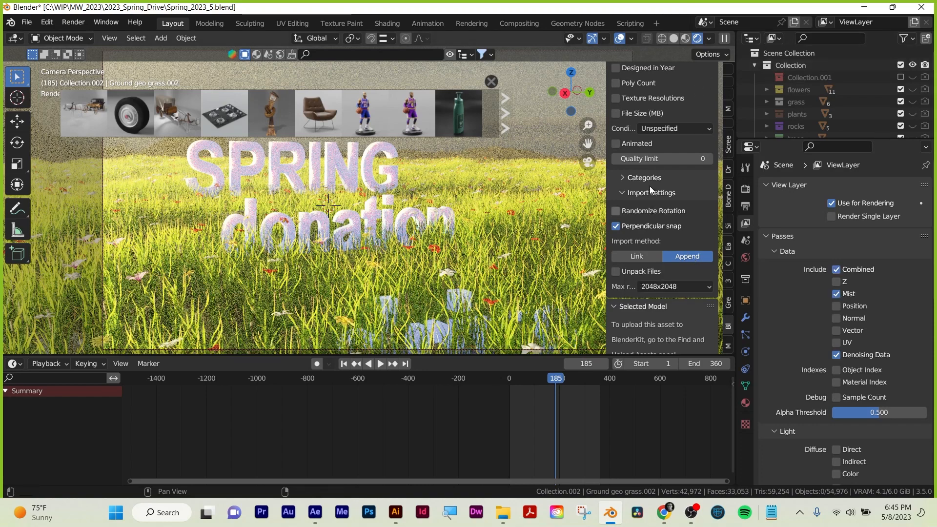
{"action": "scroll", "coordinate": [629, 151], "scroll_direction": "up", "scroll_amount": 3}
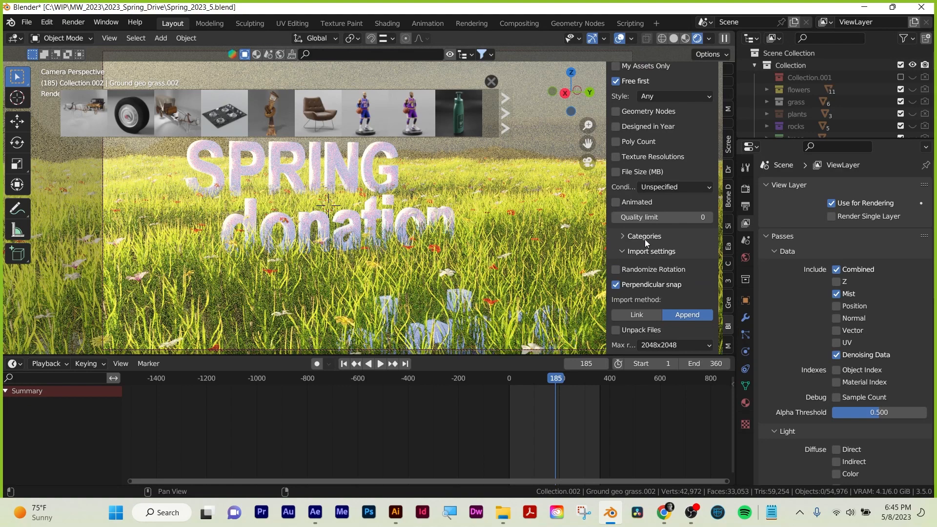
{"action": "scroll", "coordinate": [641, 229], "scroll_direction": "up", "scroll_amount": 10}
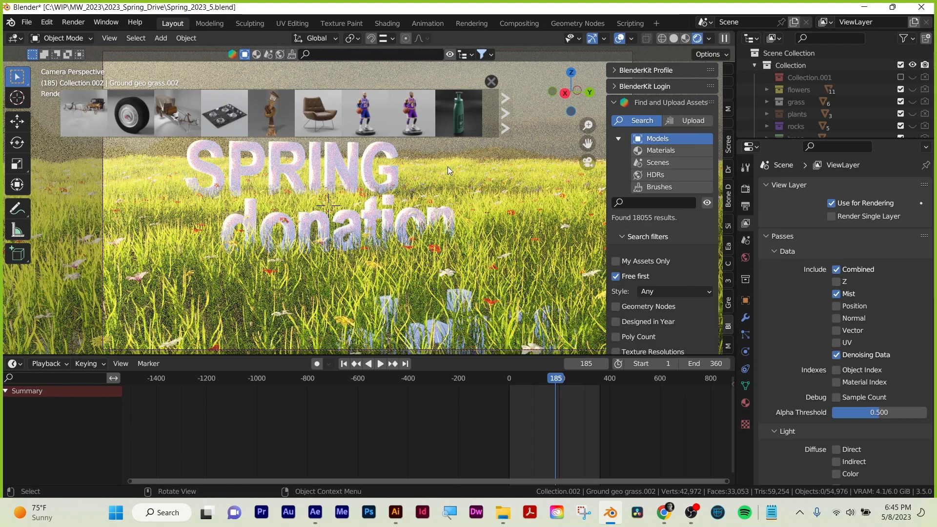
Start a new General file and delete the default cube.
{"action": "key", "text": "a"}
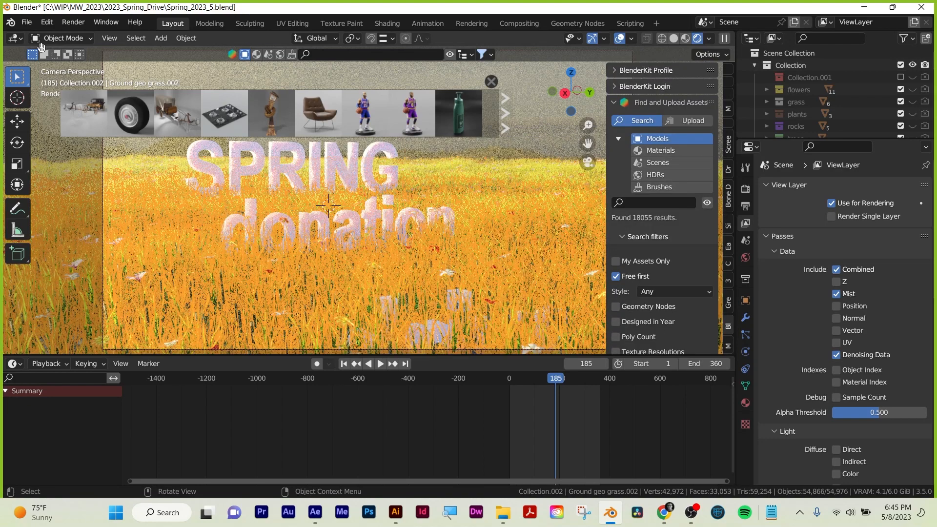
{"action": "left_click", "coordinate": [29, 25]}
{"action": "mouse_move", "coordinate": [35, 35]}
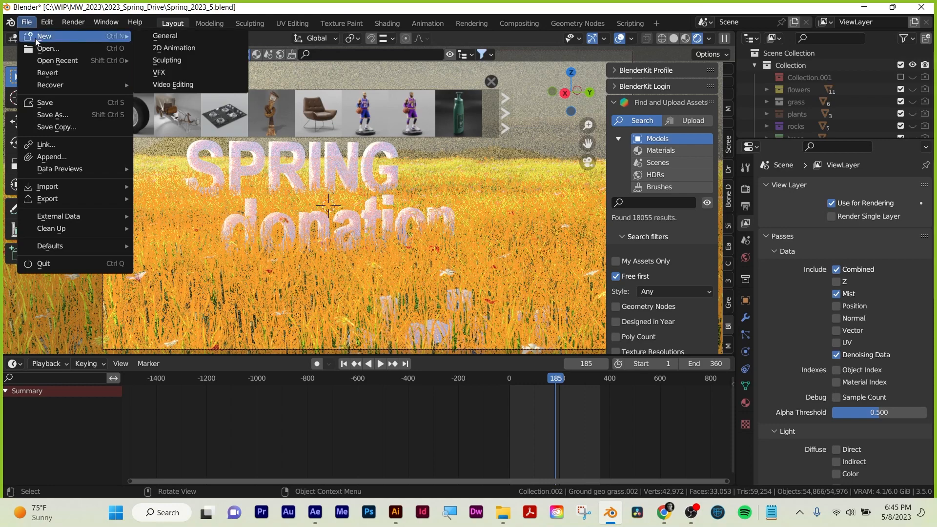
{"action": "left_click", "coordinate": [155, 34]}
{"action": "left_click", "coordinate": [489, 277]}
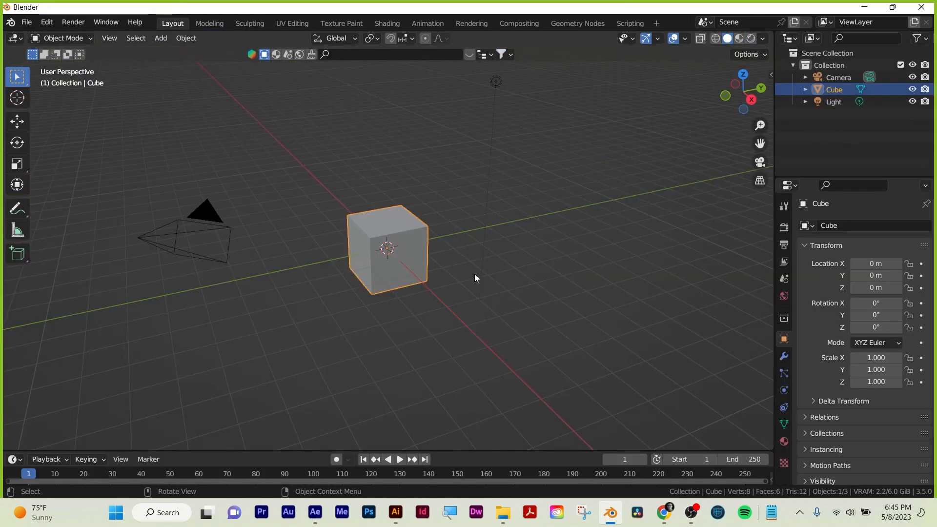
{"action": "key", "text": "x"}
{"action": "left_click", "coordinate": [403, 244]}
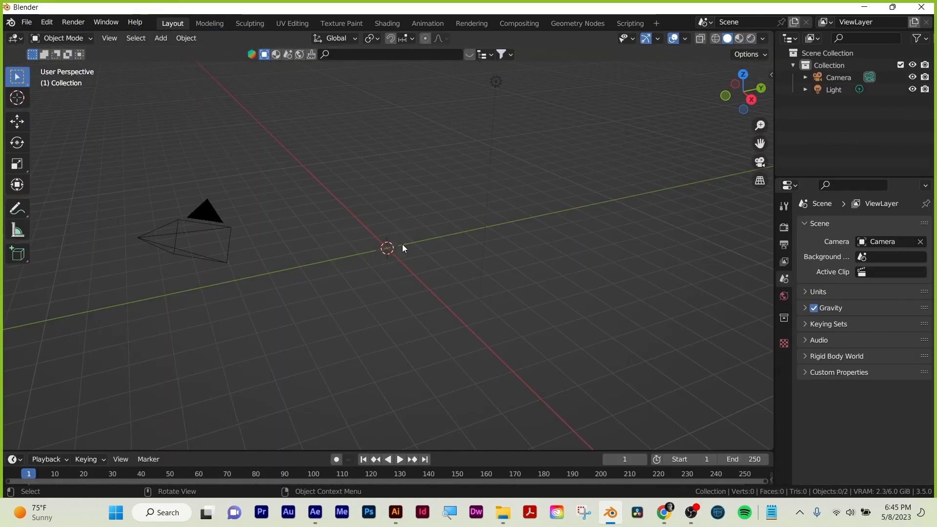
Display BlenderKit's model search, enable the Free first filter and search for "building".
{"action": "key", "text": "n"}
{"action": "left_click", "coordinate": [764, 426]}
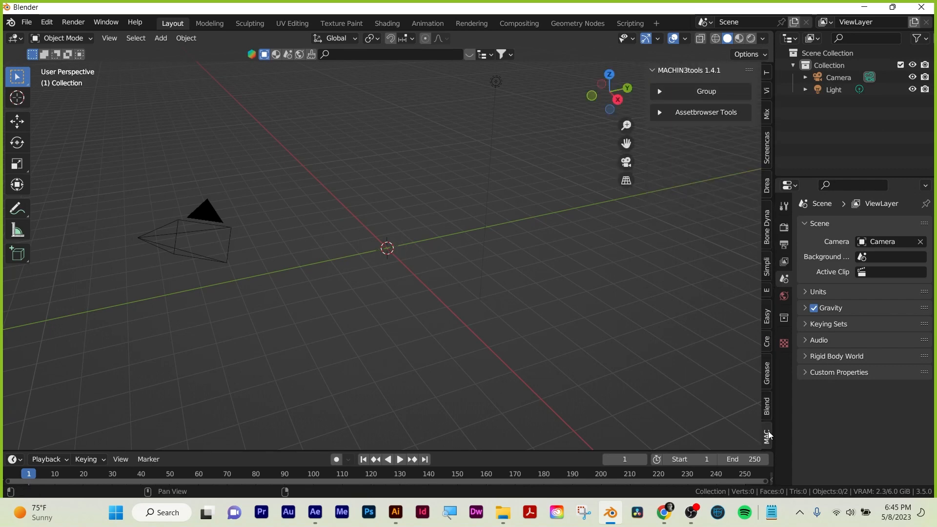
{"action": "left_click", "coordinate": [767, 407]}
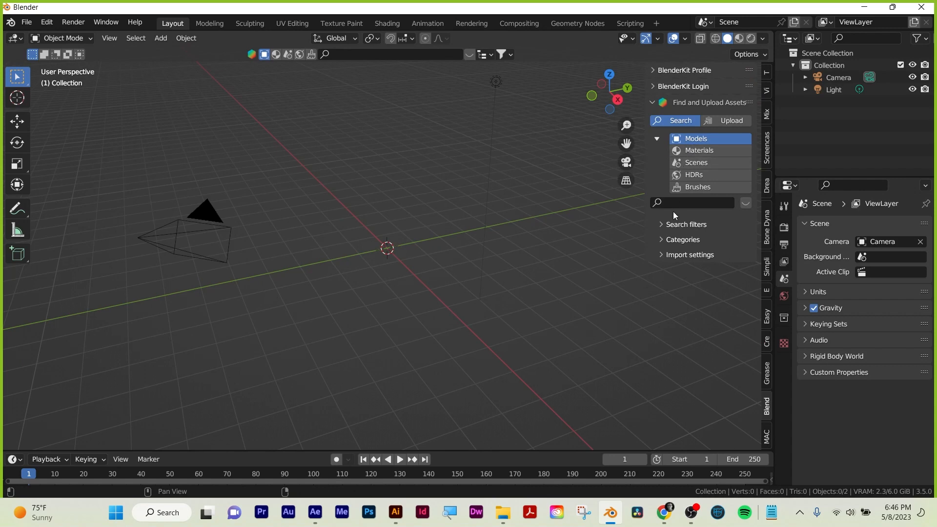
{"action": "left_click", "coordinate": [665, 226]}
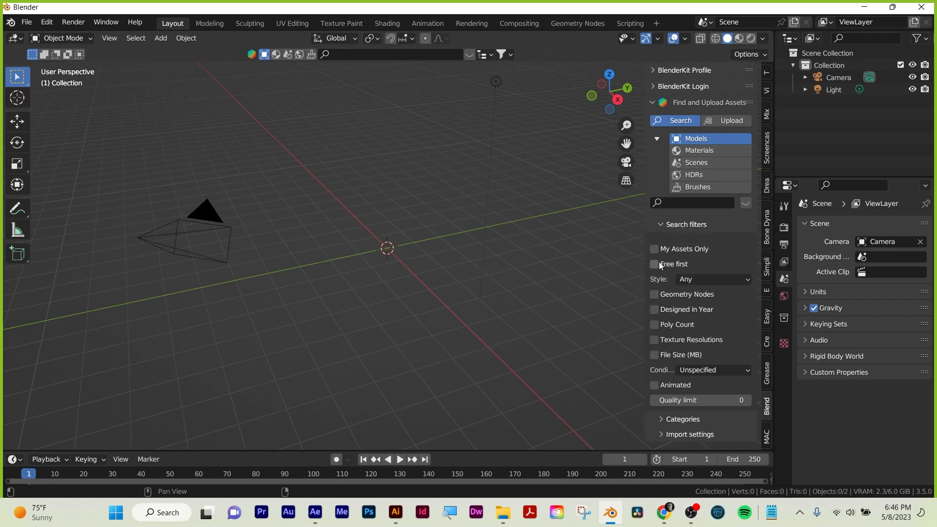
{"action": "left_click", "coordinate": [654, 263]}
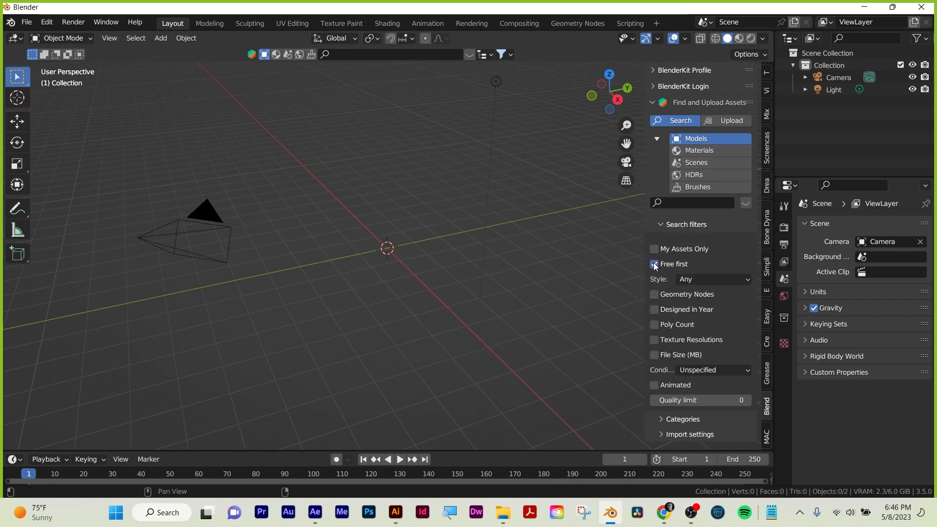
{"action": "left_click", "coordinate": [713, 202]}
{"action": "type", "text": "building"}
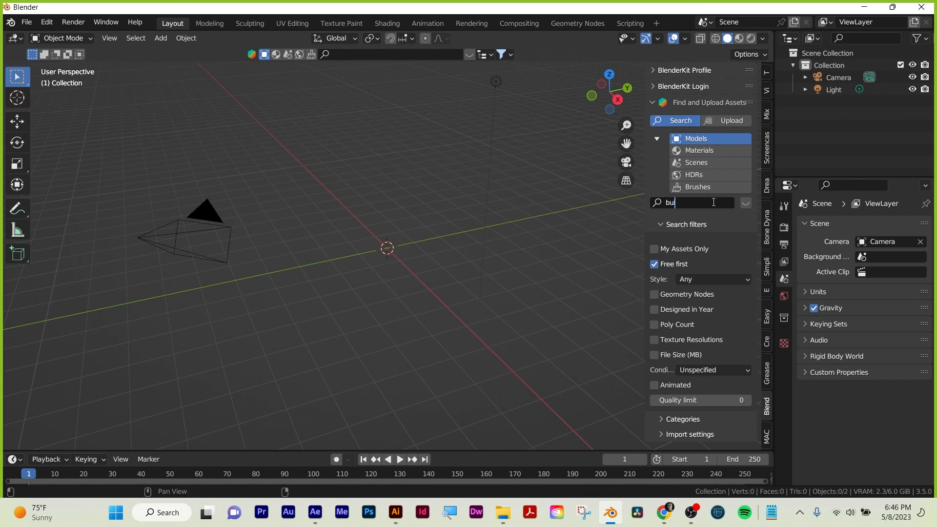
{"action": "key", "text": "Return"}
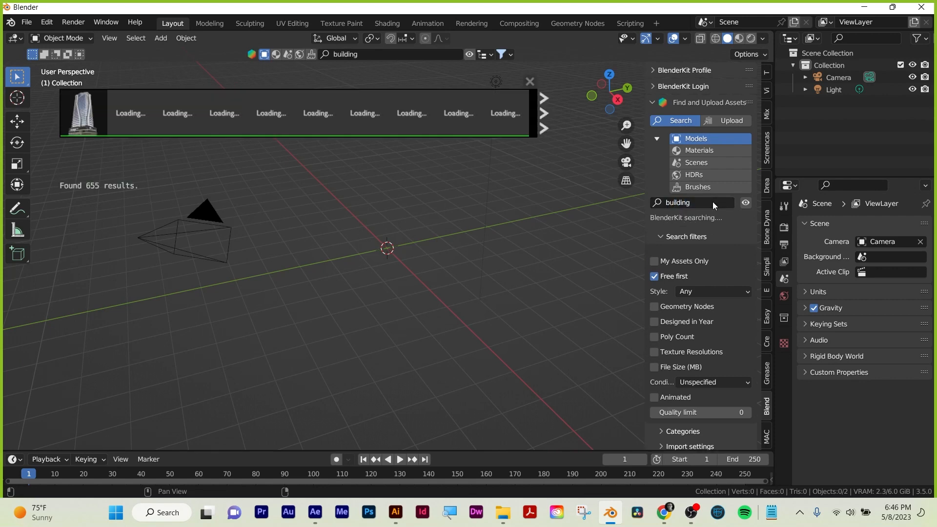
Place the Glass Building model near the world origin, view the whole tower and close the asset results bar.
{"action": "mouse_move", "coordinate": [75, 113]}
{"action": "left_click_drag", "start_coordinate": [75, 114], "coordinate": [396, 241]}
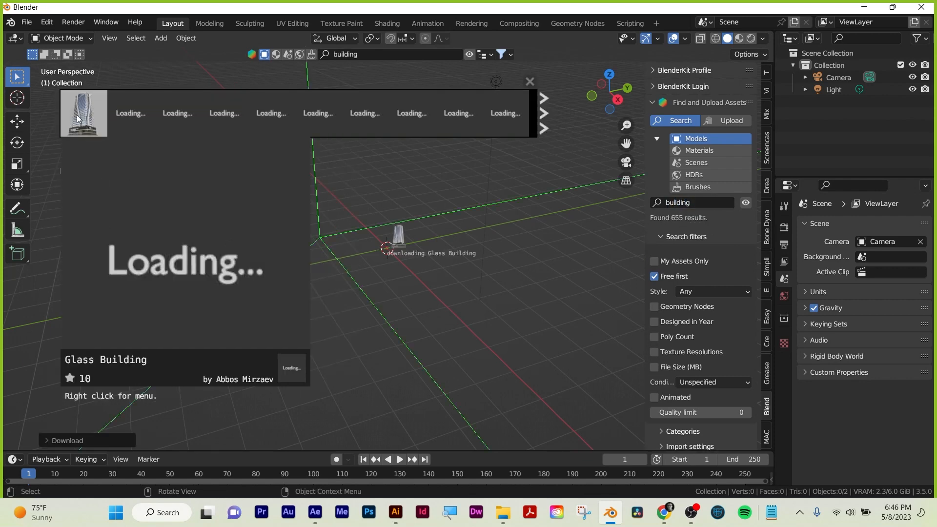
{"action": "scroll", "coordinate": [502, 235], "scroll_direction": "down", "scroll_amount": 4}
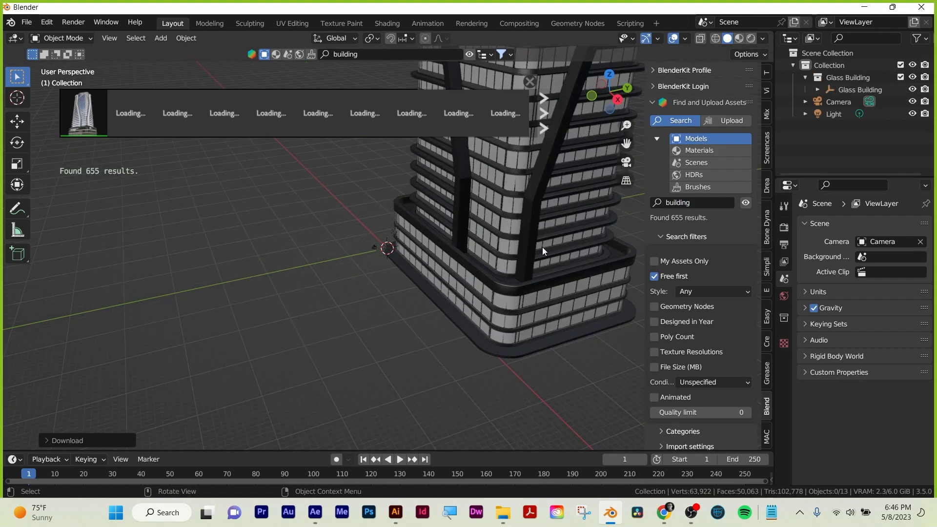
{"action": "left_click_drag", "start_coordinate": [542, 247], "coordinate": [555, 223]}
{"action": "scroll", "coordinate": [555, 223], "scroll_direction": "down", "scroll_amount": 4}
{"action": "scroll", "coordinate": [461, 176], "scroll_direction": "up", "scroll_amount": 3}
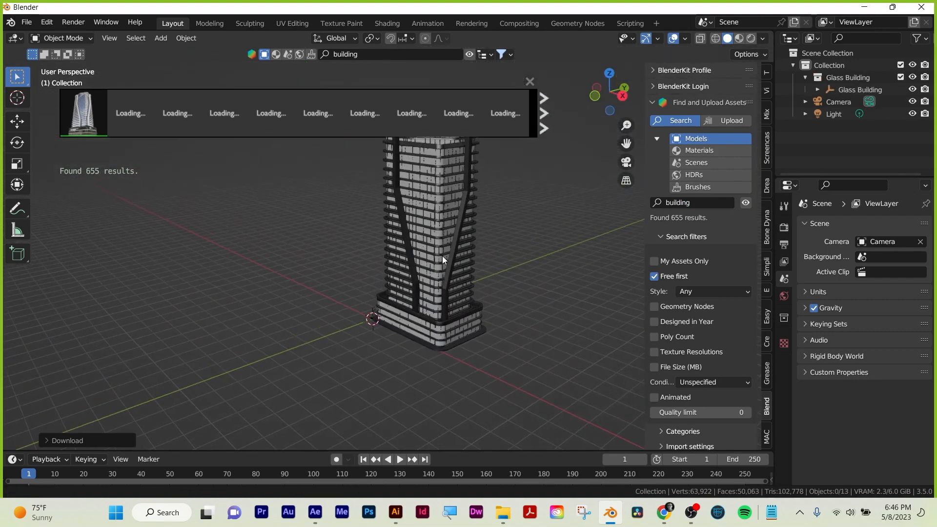
{"action": "left_click", "coordinate": [532, 82]}
{"action": "key", "text": "Tab"}
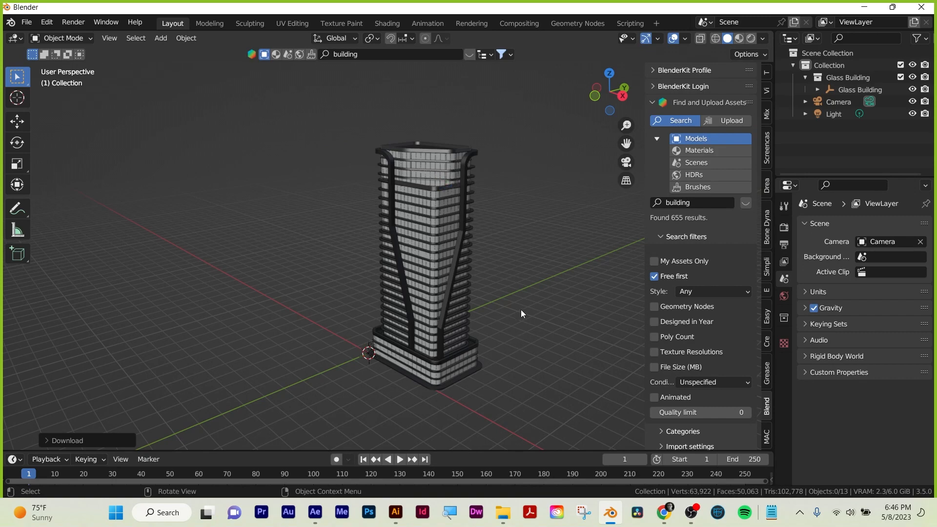
Switch to the camera view, lock the camera to the view and frame the top of the glass tower.
{"action": "key", "text": "grave"}
{"action": "left_click", "coordinate": [428, 353]}
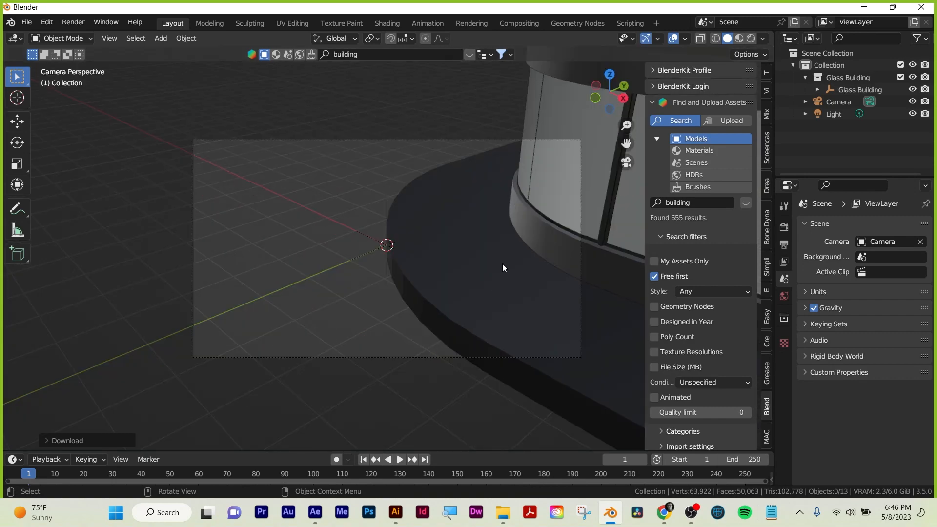
{"action": "left_click", "coordinate": [766, 91]}
{"action": "left_click", "coordinate": [697, 208]}
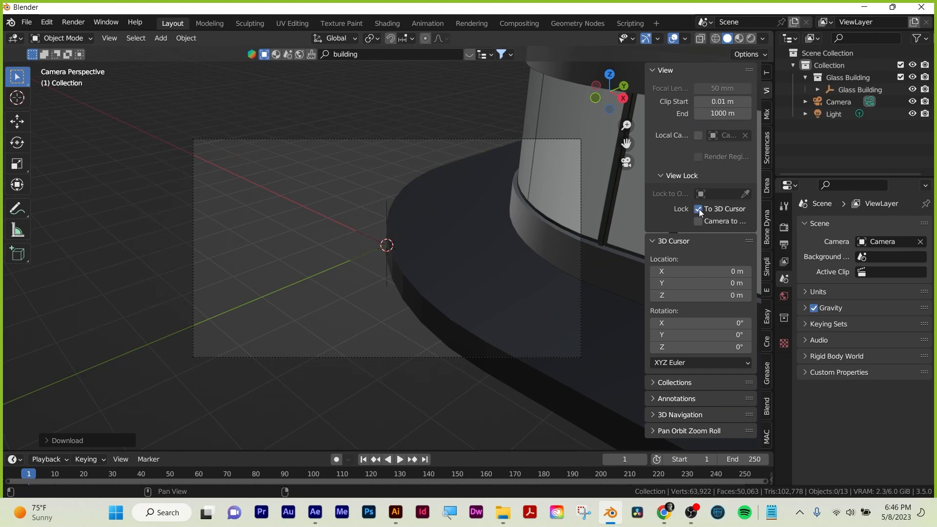
{"action": "left_click", "coordinate": [697, 222]}
{"action": "scroll", "coordinate": [327, 221], "scroll_direction": "down", "scroll_amount": 8}
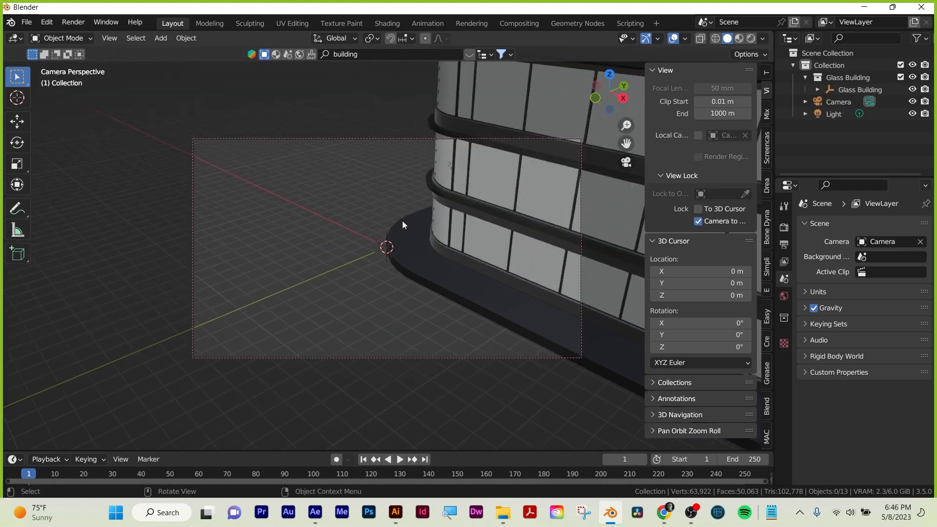
{"action": "left_click_drag", "start_coordinate": [454, 222], "coordinate": [453, 262]}
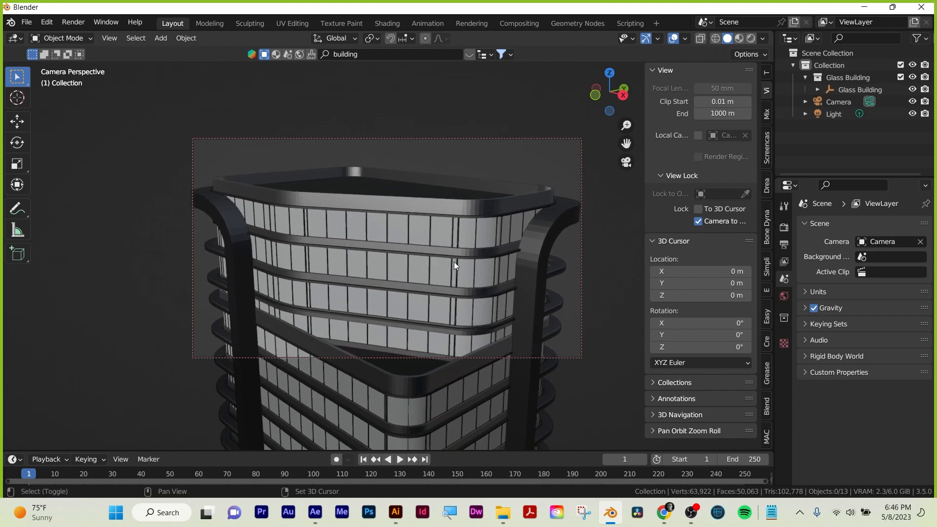
Create Easy HDRI's world nodes and load the "2022 nature" folder as its image source.
{"action": "left_click", "coordinate": [766, 318]}
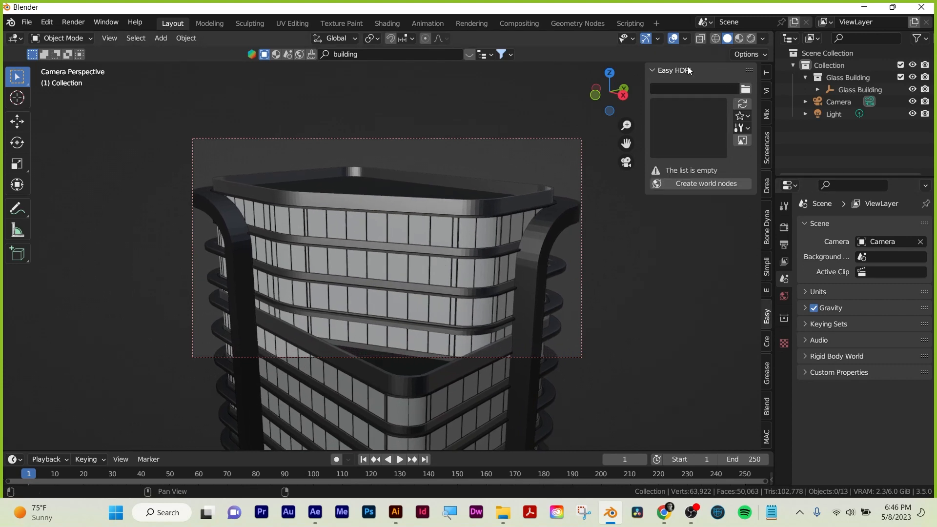
{"action": "left_click", "coordinate": [701, 181]}
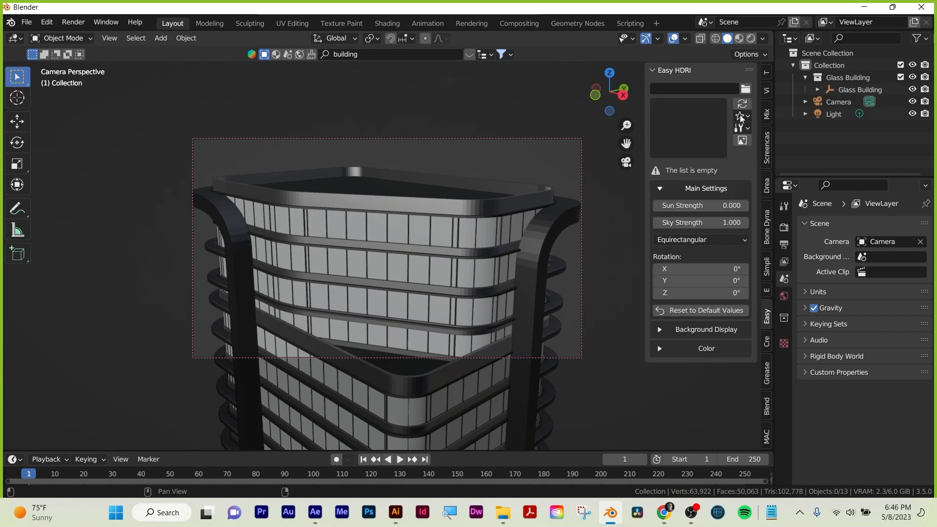
{"action": "left_click", "coordinate": [745, 89]}
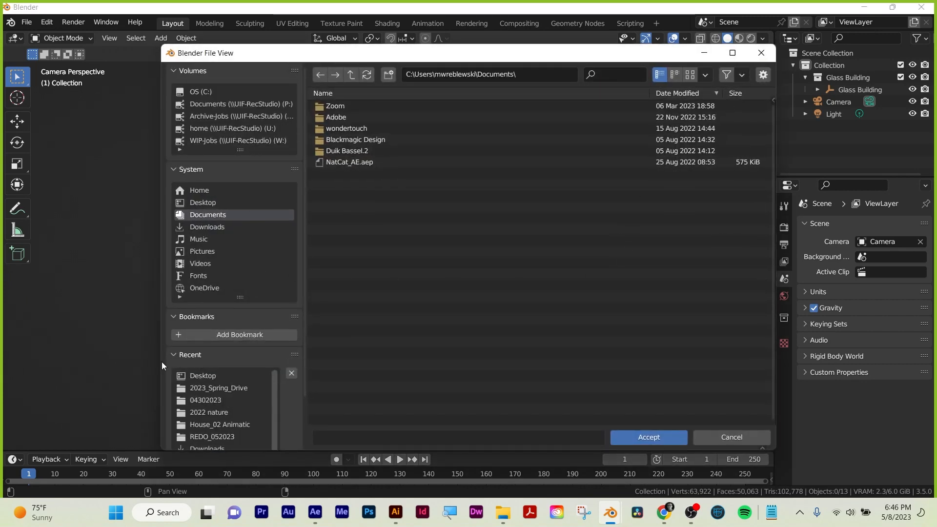
{"action": "left_click", "coordinate": [204, 411]}
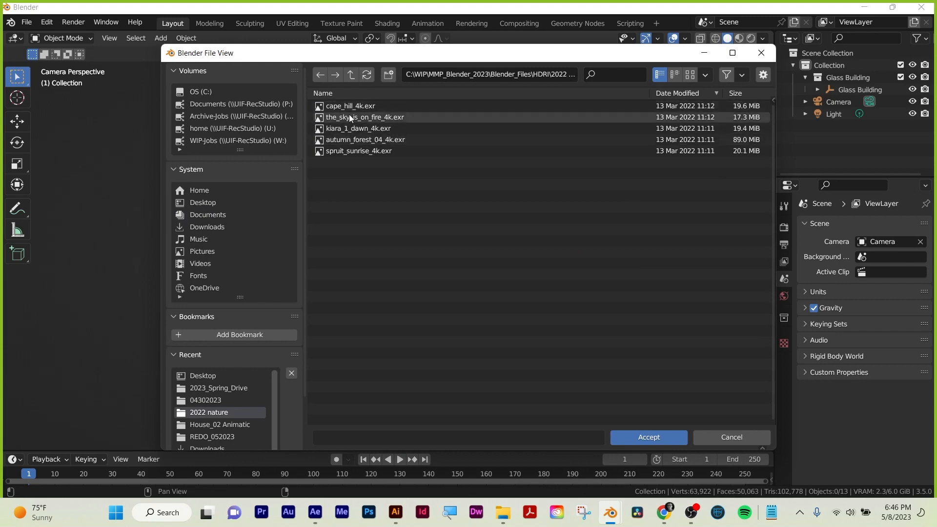
{"action": "left_click", "coordinate": [639, 439]}
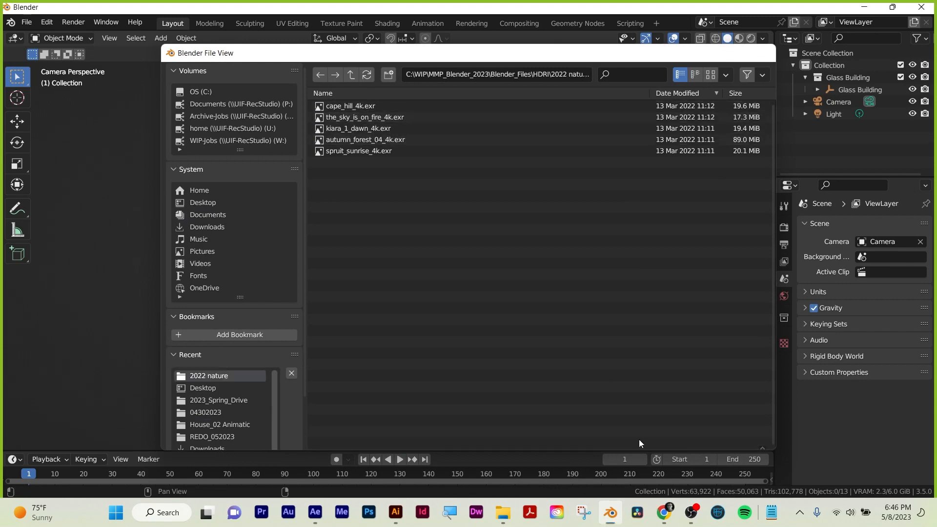
Set the_sky_is_on_fire_4k.exr as the world environment and display the viewport in rendered shading.
{"action": "left_click", "coordinate": [745, 193]}
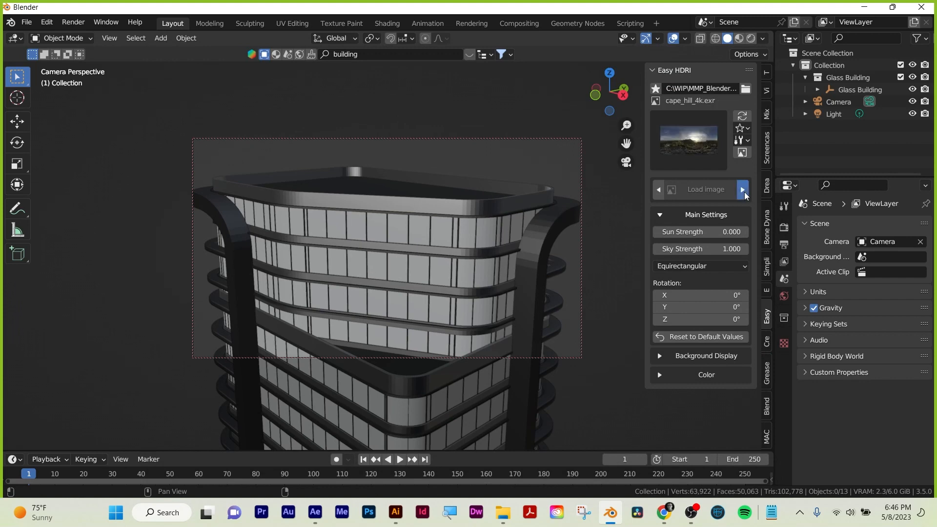
{"action": "left_click", "coordinate": [745, 192]}
{"action": "left_click", "coordinate": [745, 192]}
{"action": "left_click", "coordinate": [745, 192]}
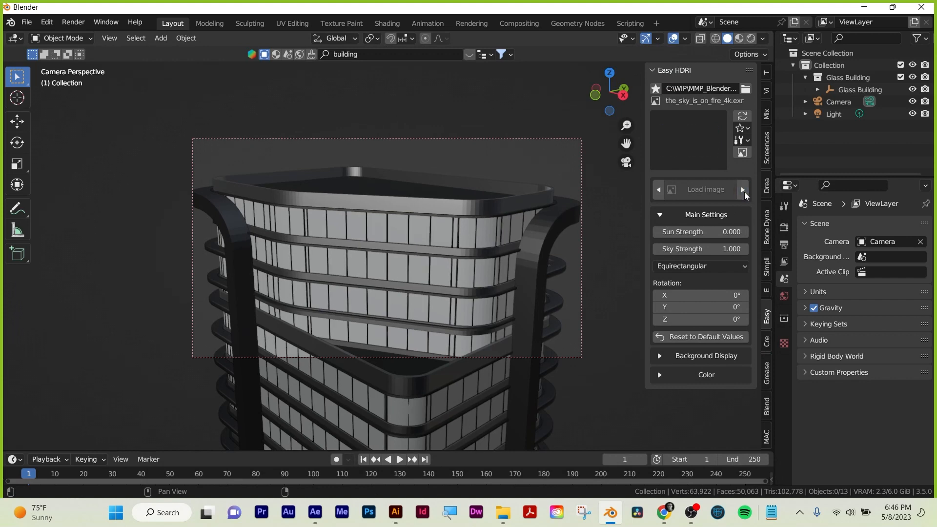
{"action": "left_click", "coordinate": [751, 38]}
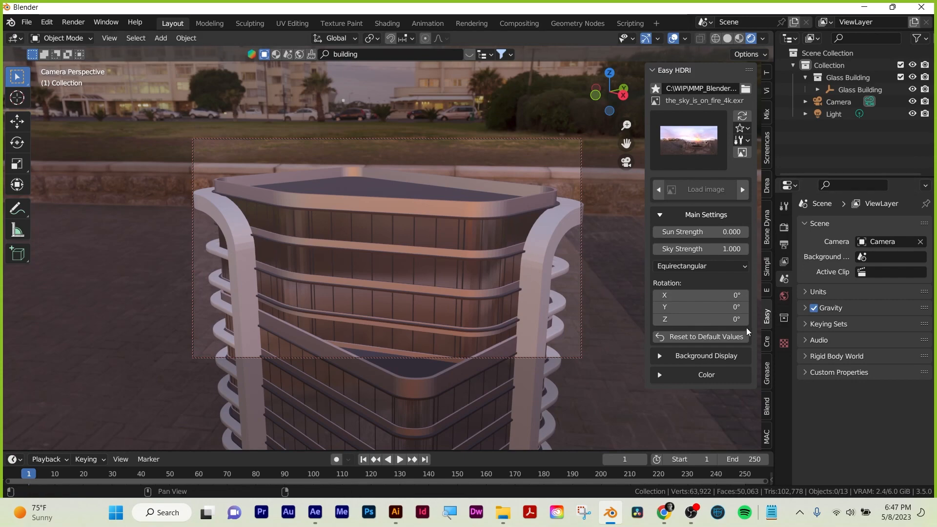
Rotate the HDRI environment to -67.3° about Z.
{"action": "left_click_drag", "start_coordinate": [722, 319], "coordinate": [663, 319]}
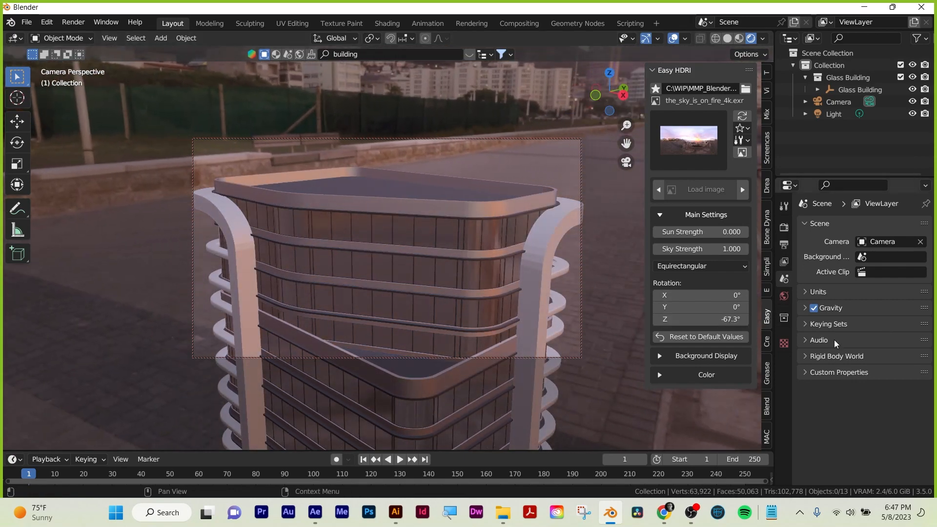
{"action": "left_click", "coordinate": [785, 210]}
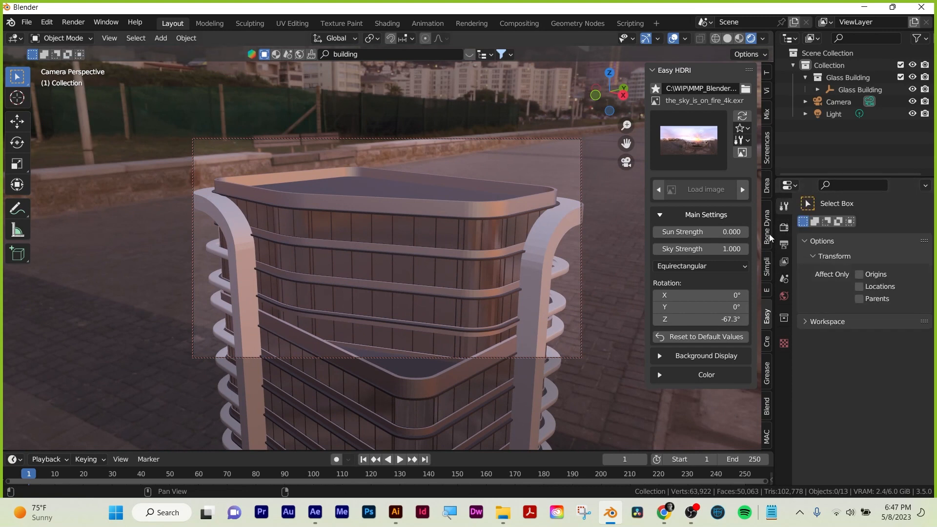
Browse the HDRI folders as thumbnails and load the main HDRI folder as Easy HDRI's image source.
{"action": "left_click", "coordinate": [746, 89]}
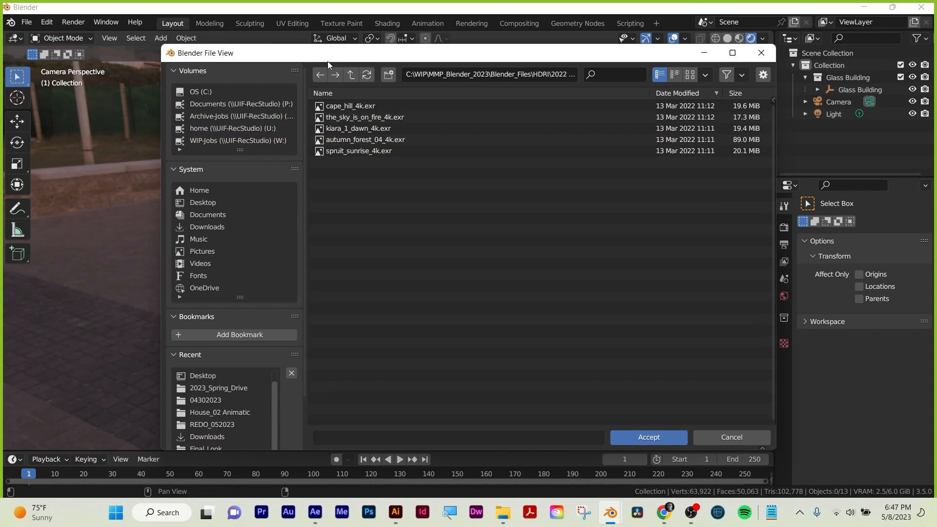
{"action": "left_click", "coordinate": [351, 78]}
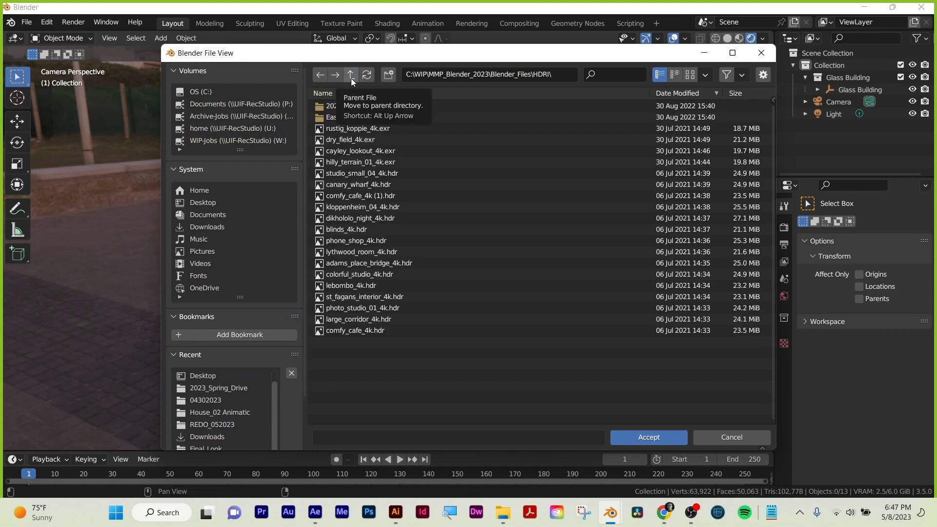
{"action": "left_click", "coordinate": [350, 75]}
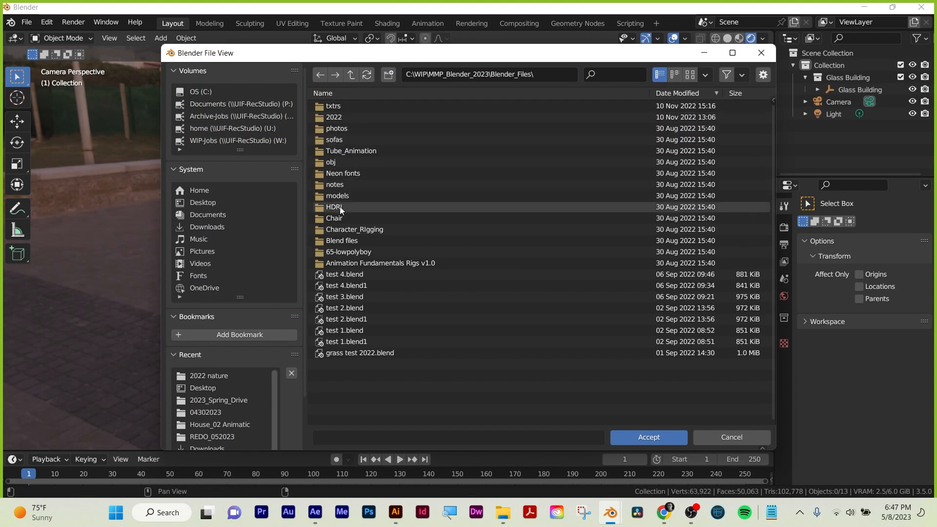
{"action": "double_click", "coordinate": [339, 207]}
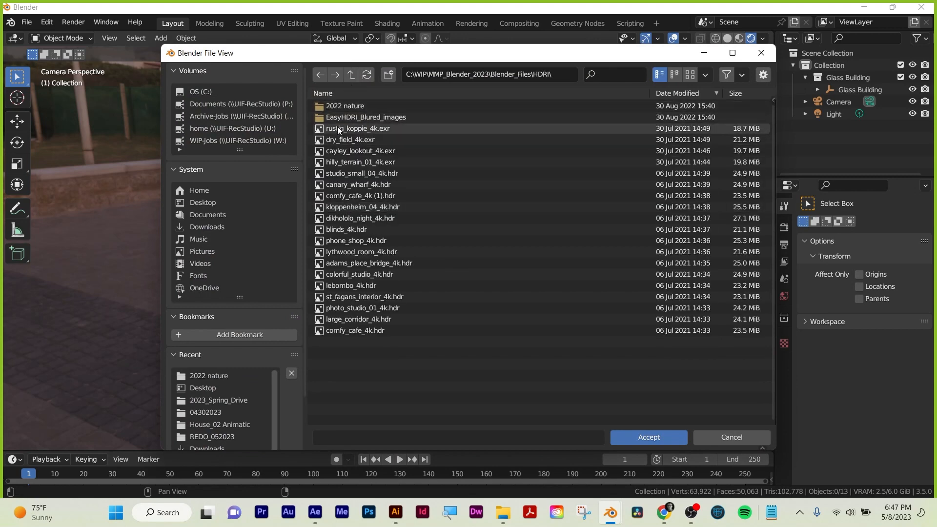
{"action": "left_click", "coordinate": [690, 75]}
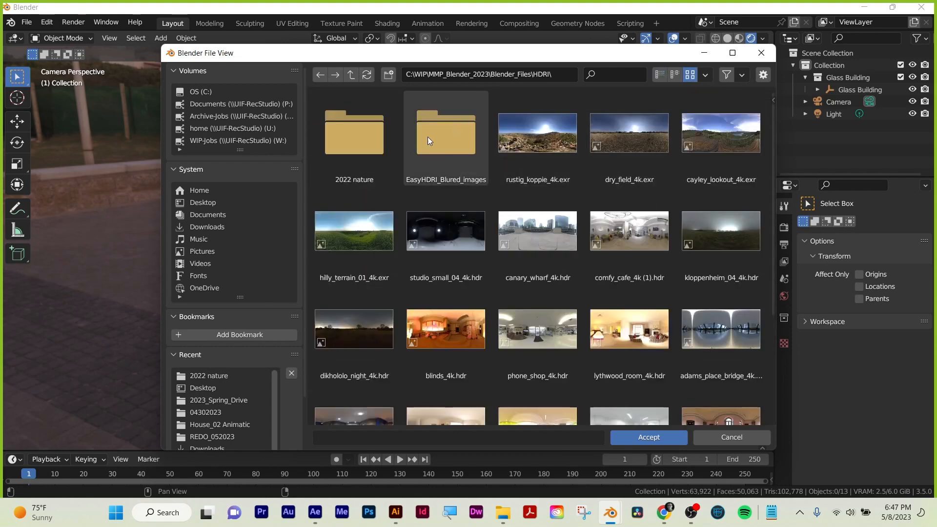
{"action": "double_click", "coordinate": [349, 144]}
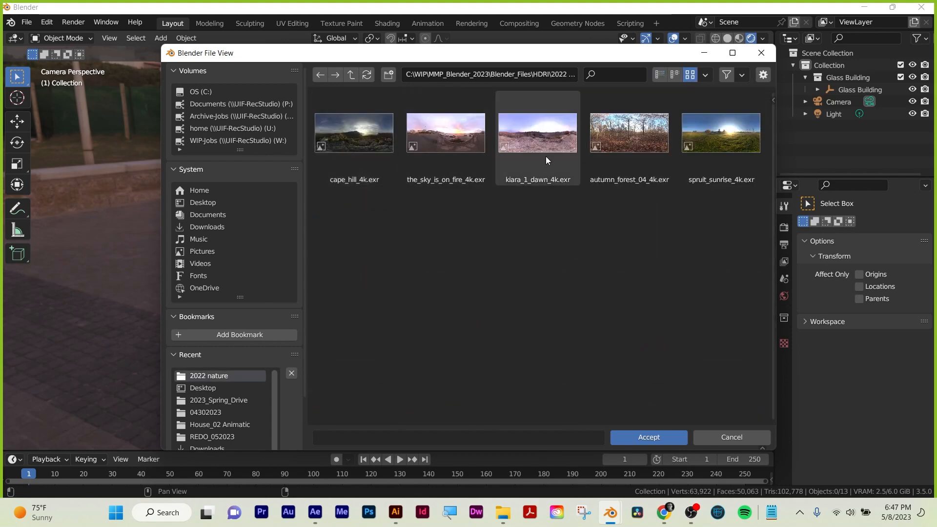
{"action": "left_click", "coordinate": [322, 76]}
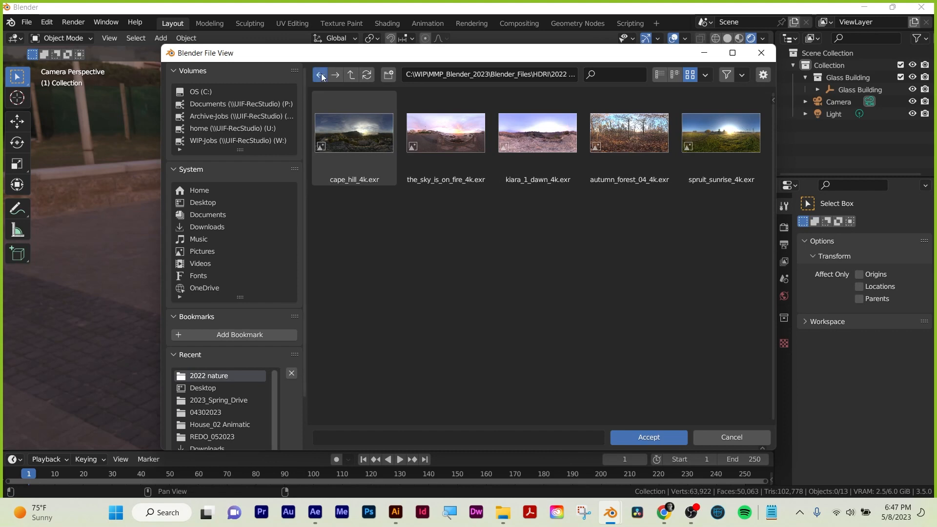
{"action": "scroll", "coordinate": [568, 274], "scroll_direction": "down", "scroll_amount": 5}
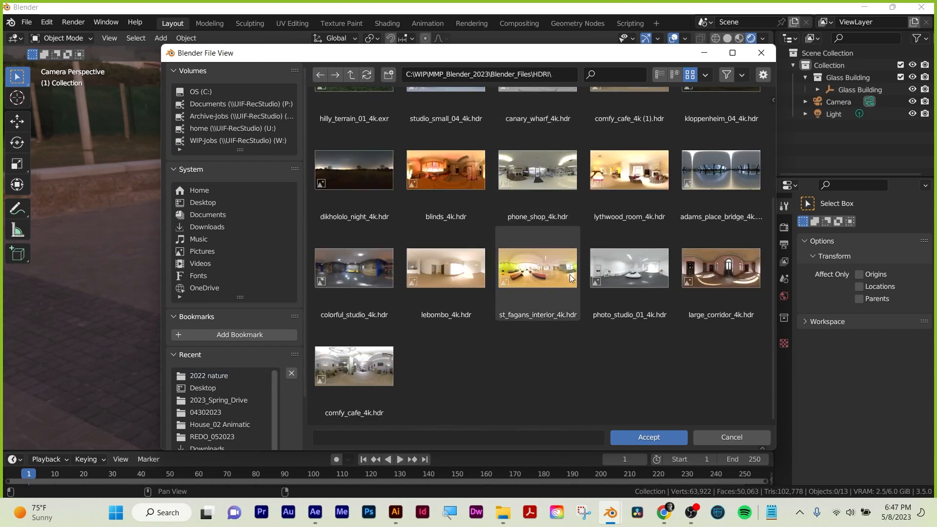
{"action": "scroll", "coordinate": [528, 268], "scroll_direction": "up", "scroll_amount": 4}
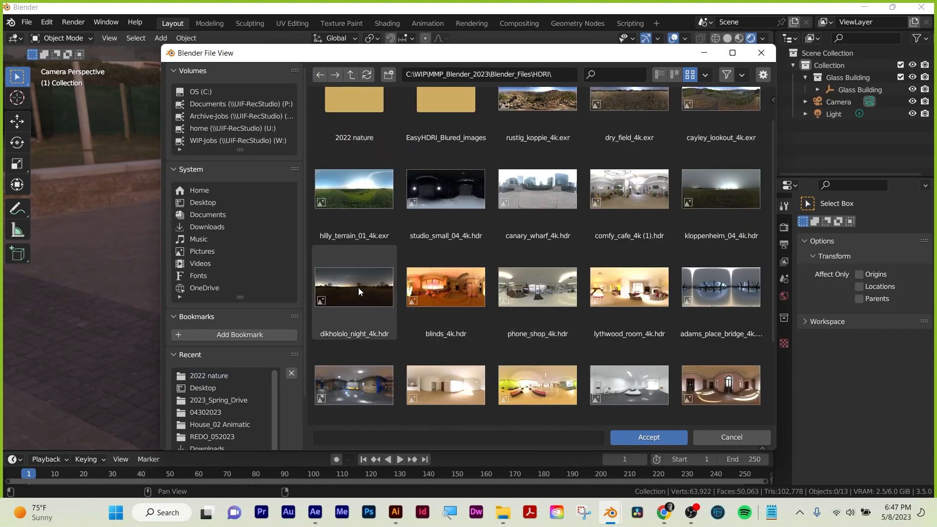
{"action": "left_click", "coordinate": [675, 438]}
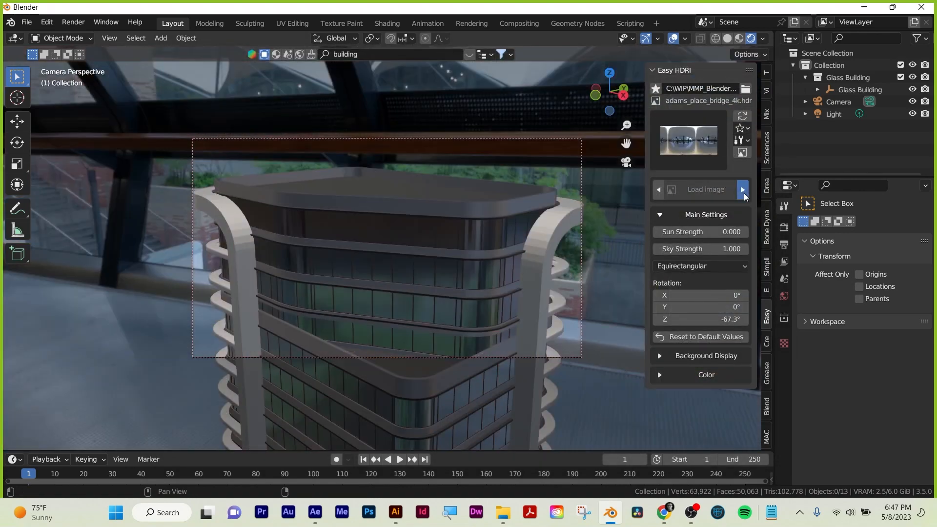
Cycle through the folder's environments on the building and settle on dikhololo_night_4k.hdr.
{"action": "left_click", "coordinate": [744, 193]}
{"action": "left_click", "coordinate": [744, 193]}
{"action": "left_click", "coordinate": [744, 193]}
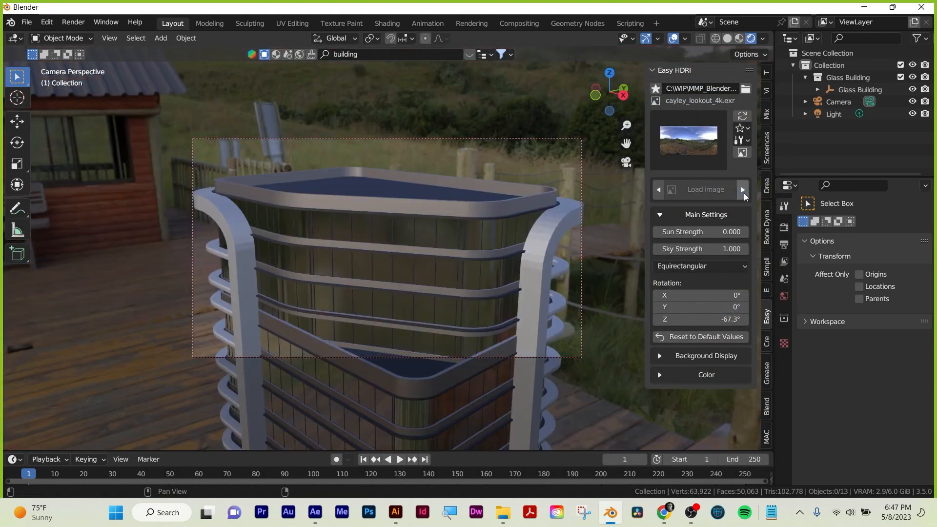
{"action": "left_click", "coordinate": [742, 192]}
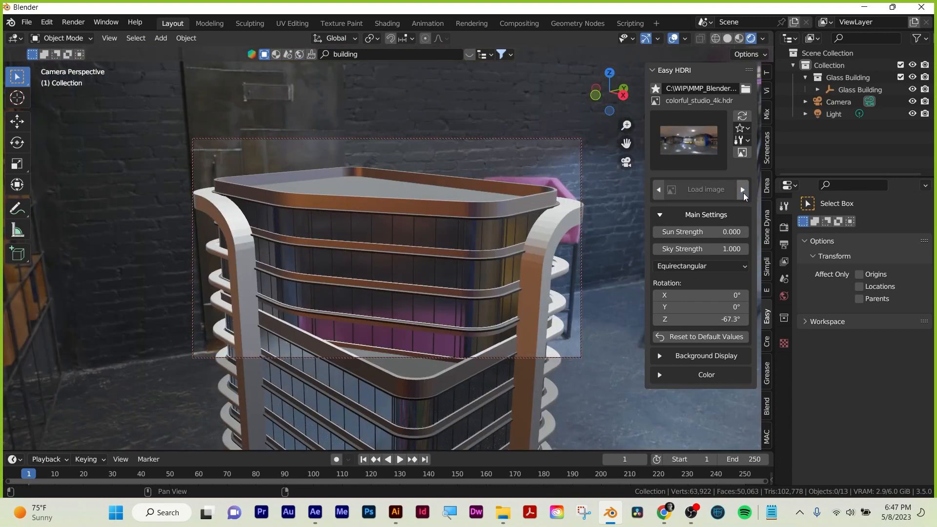
{"action": "left_click", "coordinate": [742, 192]}
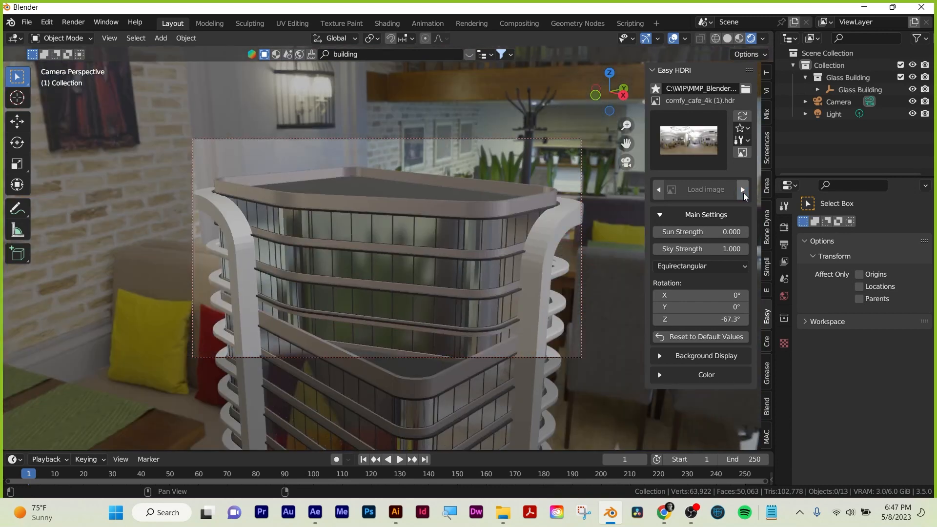
{"action": "left_click", "coordinate": [739, 192]}
{"action": "left_click", "coordinate": [739, 190]}
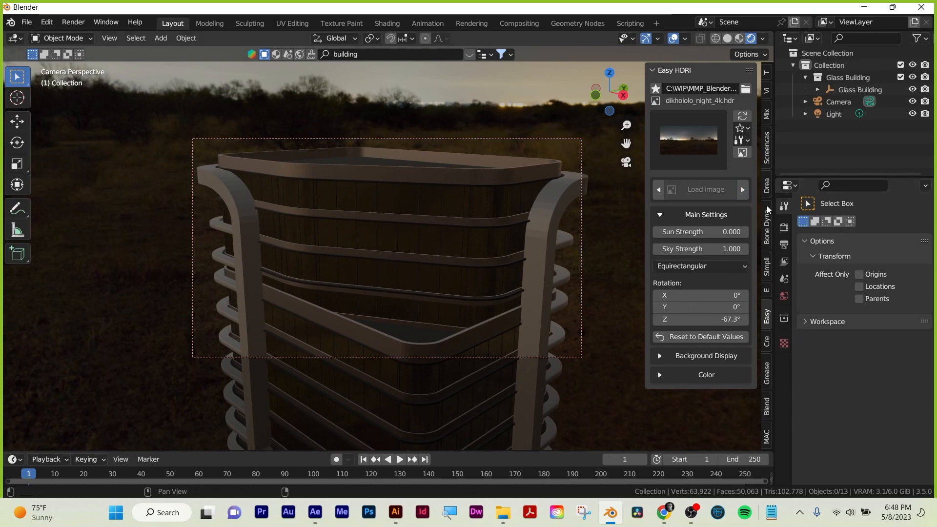
Hide the viewport sidebar and set the render engine to Cycles with GPU Compute as the device.
{"action": "key", "text": "n"}
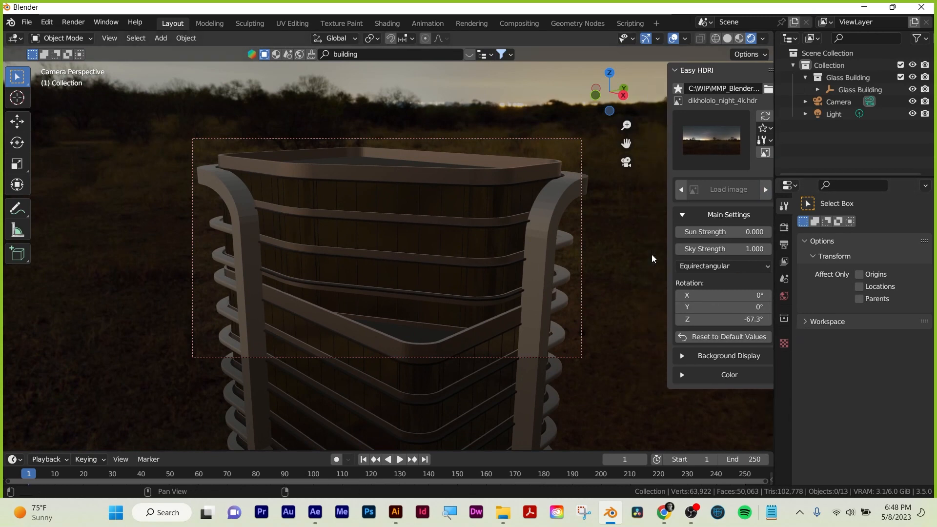
{"action": "left_click", "coordinate": [783, 228]}
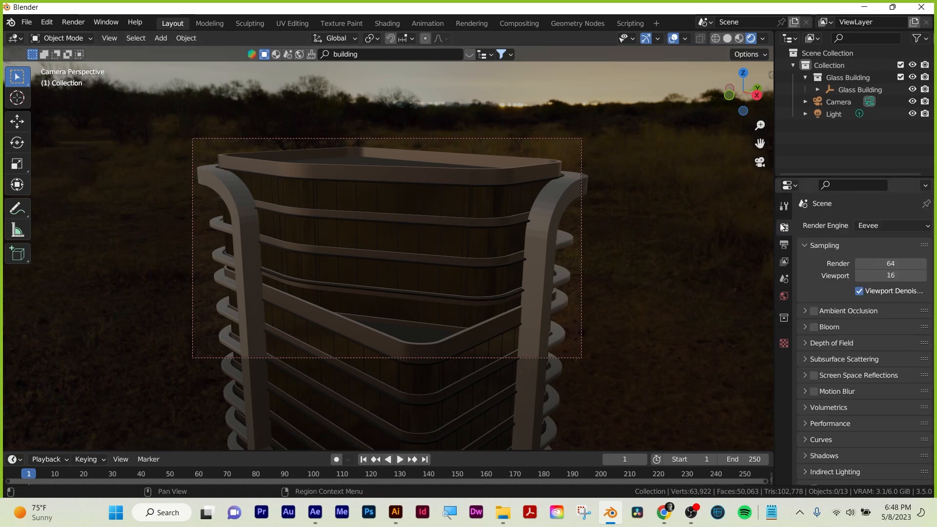
{"action": "left_click", "coordinate": [903, 227]}
{"action": "left_click", "coordinate": [888, 266]}
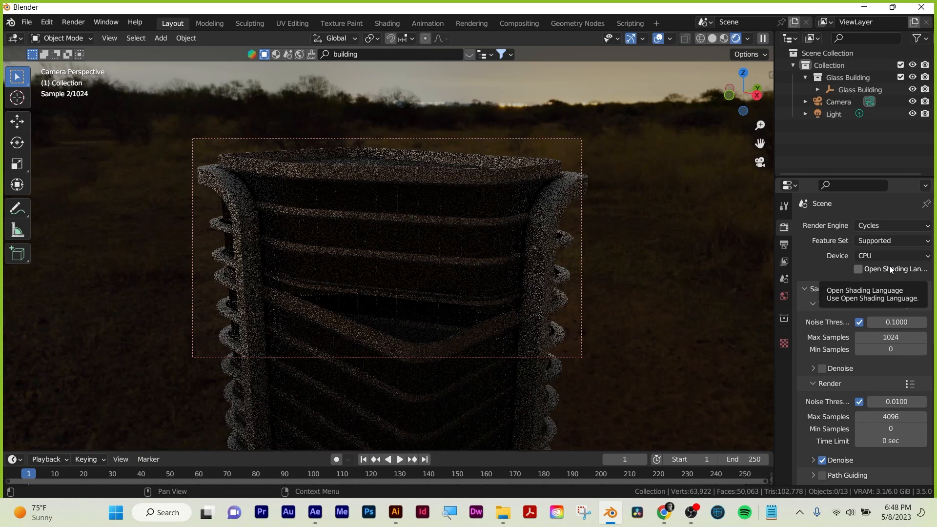
{"action": "left_click", "coordinate": [895, 256]}
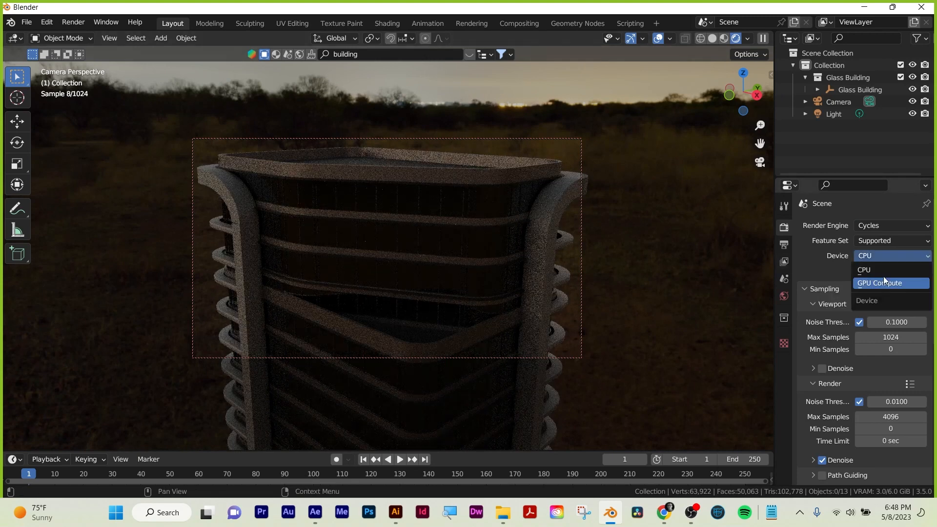
{"action": "left_click", "coordinate": [883, 276]}
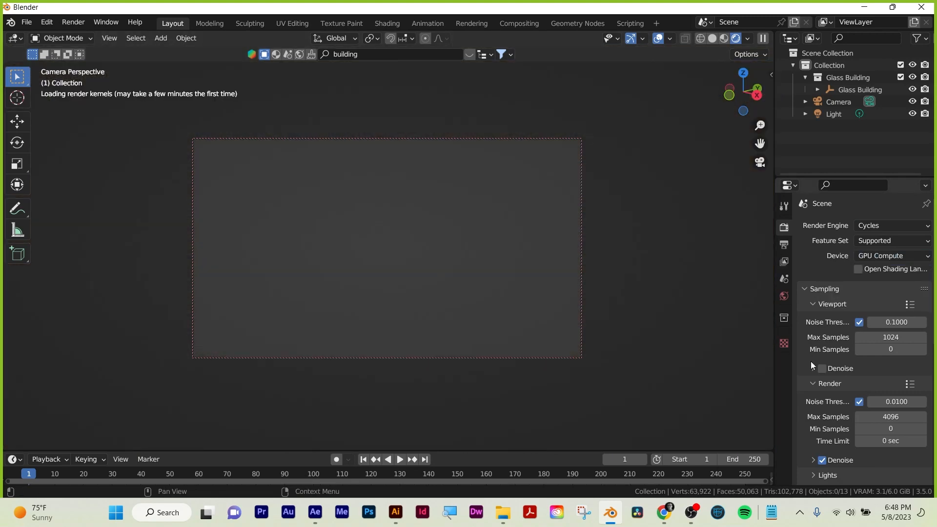
Enable viewport denoising and set the viewport's maximum samples to 100.
{"action": "left_click", "coordinate": [822, 368]}
{"action": "scroll", "coordinate": [814, 326], "scroll_direction": "down", "scroll_amount": 4}
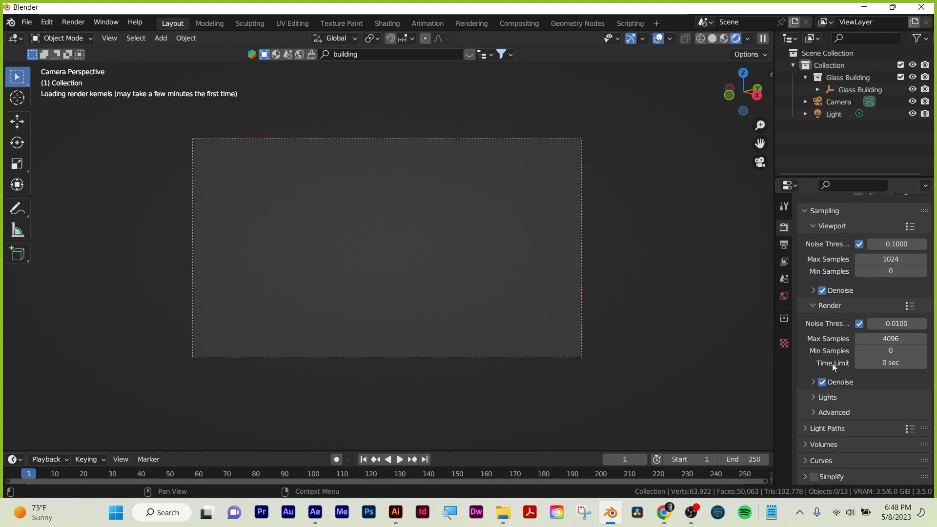
{"action": "left_click", "coordinate": [890, 258]}
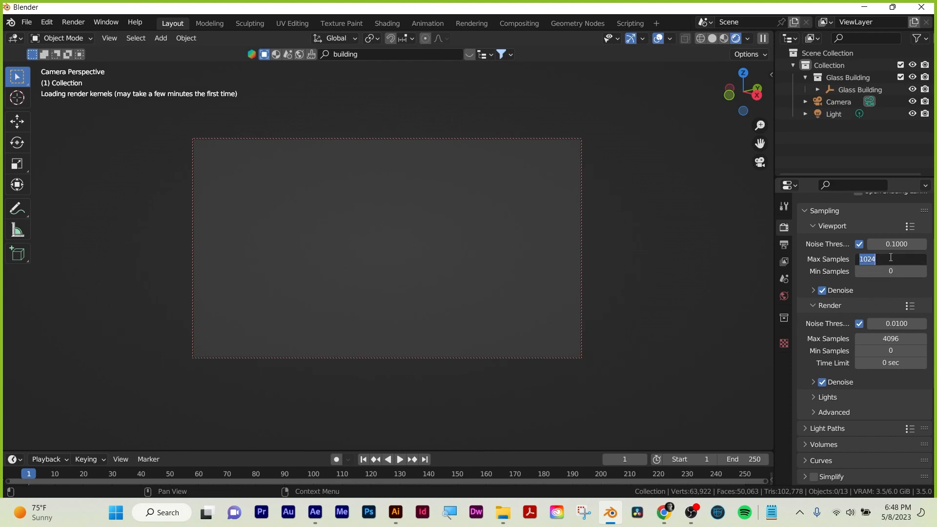
{"action": "type", "text": "100"}
{"action": "key", "text": "Return"}
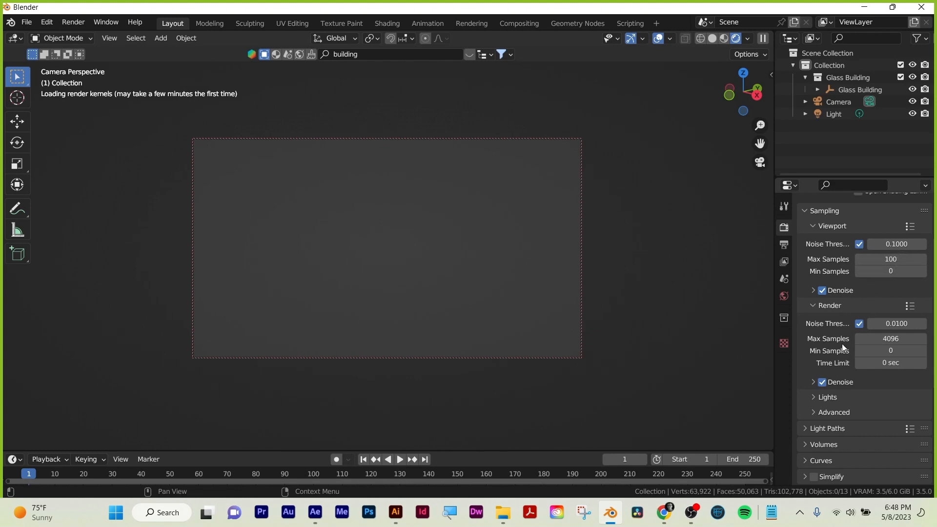
Set the memory tile size in the Cycles performance settings to 400.
{"action": "scroll", "coordinate": [813, 347], "scroll_direction": "down", "scroll_amount": 7}
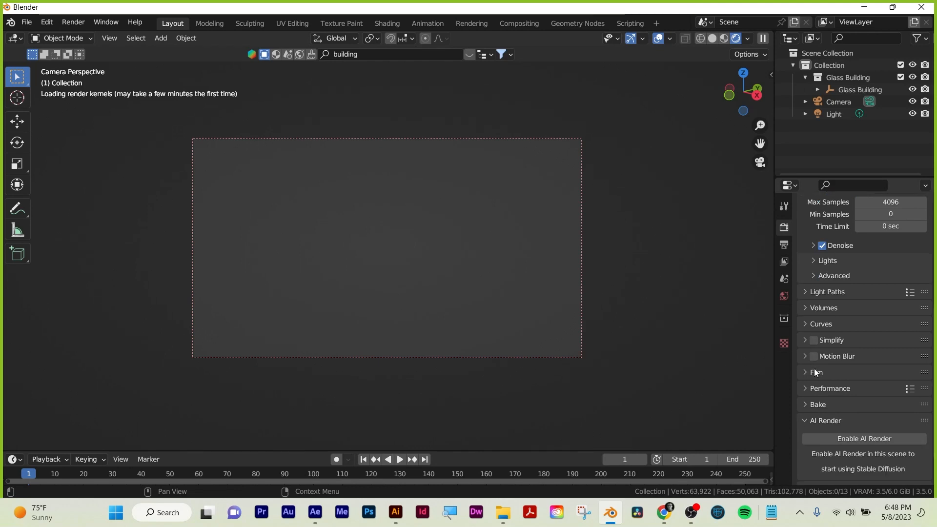
{"action": "left_click", "coordinate": [805, 389]}
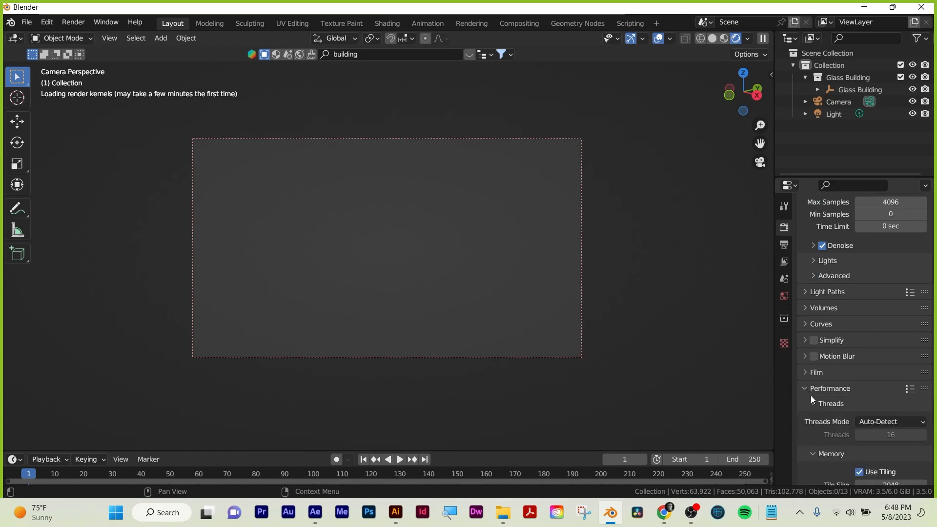
{"action": "scroll", "coordinate": [810, 395], "scroll_direction": "down", "scroll_amount": 3}
{"action": "left_click", "coordinate": [893, 428]}
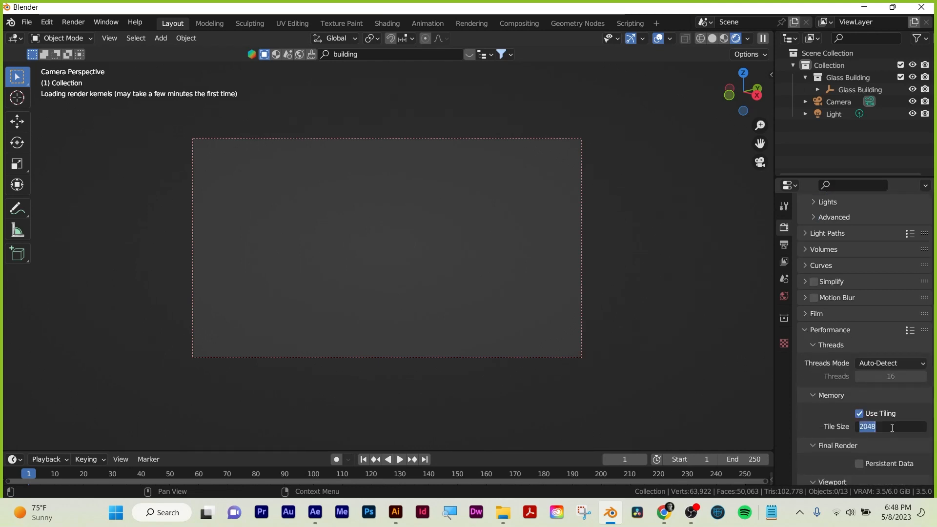
{"action": "type", "text": "400"}
{"action": "key", "text": "Return"}
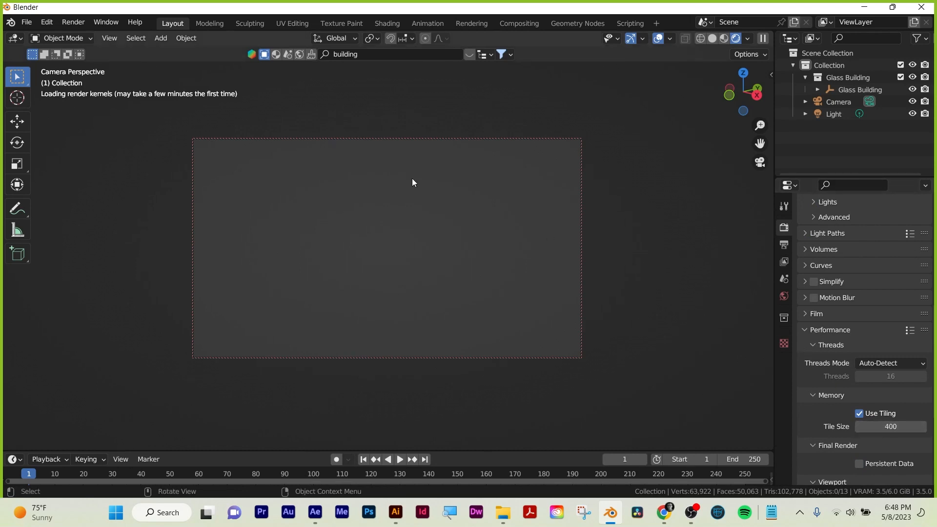
Set the maximum samples for the final render to 2000.
{"action": "scroll", "coordinate": [858, 317], "scroll_direction": "up", "scroll_amount": 11}
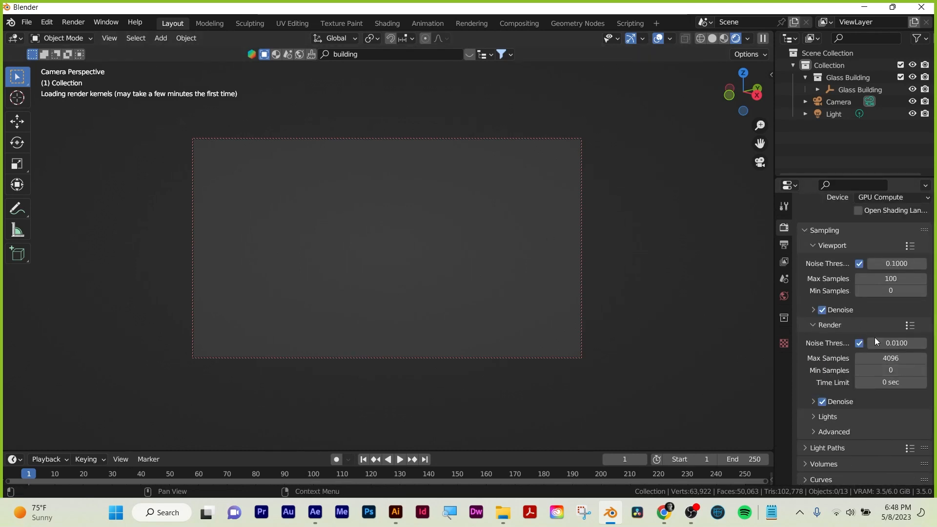
{"action": "left_click", "coordinate": [895, 360]}
{"action": "type", "text": "1000"}
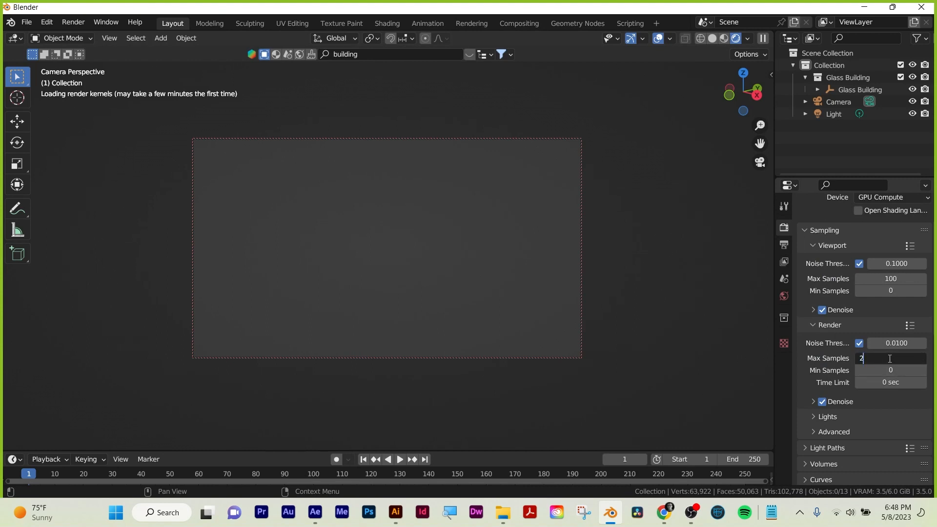
{"action": "key", "text": "Return"}
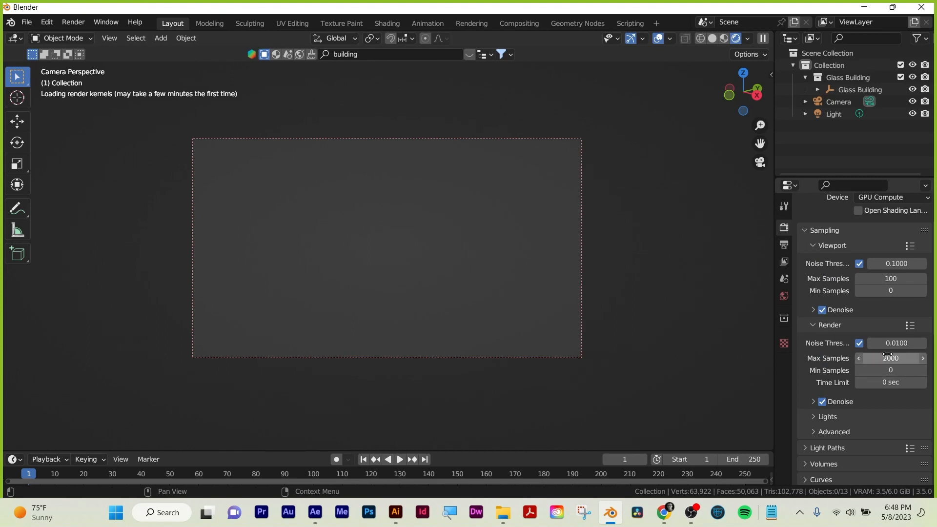
Set the noise threshold for the final render to 0.1.
{"action": "left_click", "coordinate": [784, 261]}
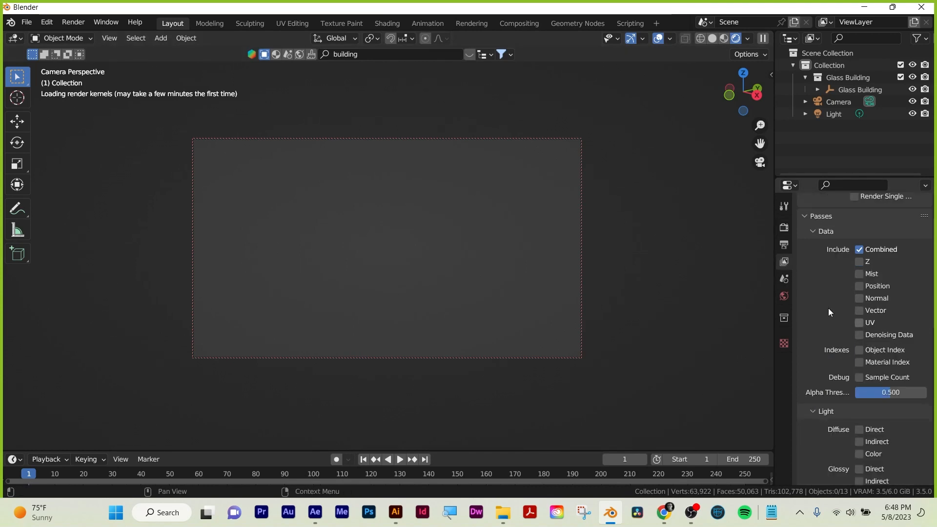
{"action": "left_click", "coordinate": [784, 228]}
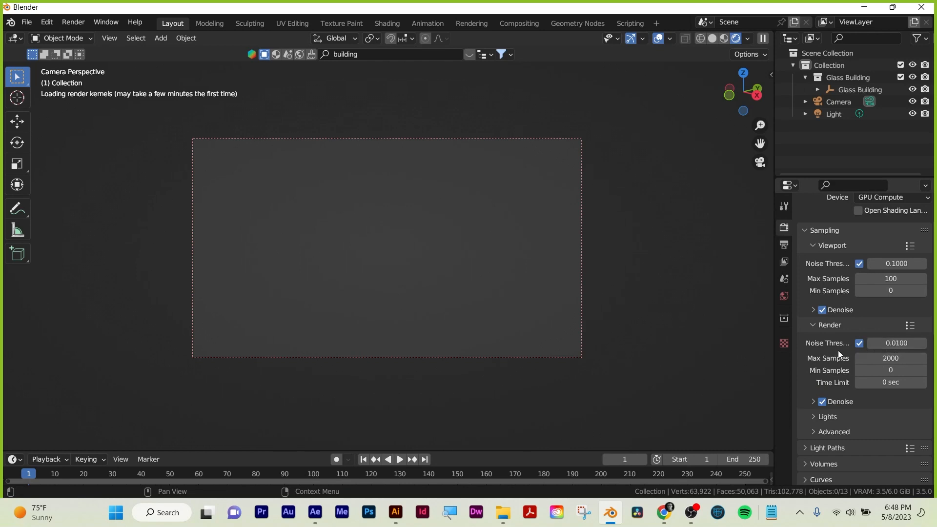
{"action": "left_click", "coordinate": [898, 345]}
{"action": "left_click", "coordinate": [880, 343]}
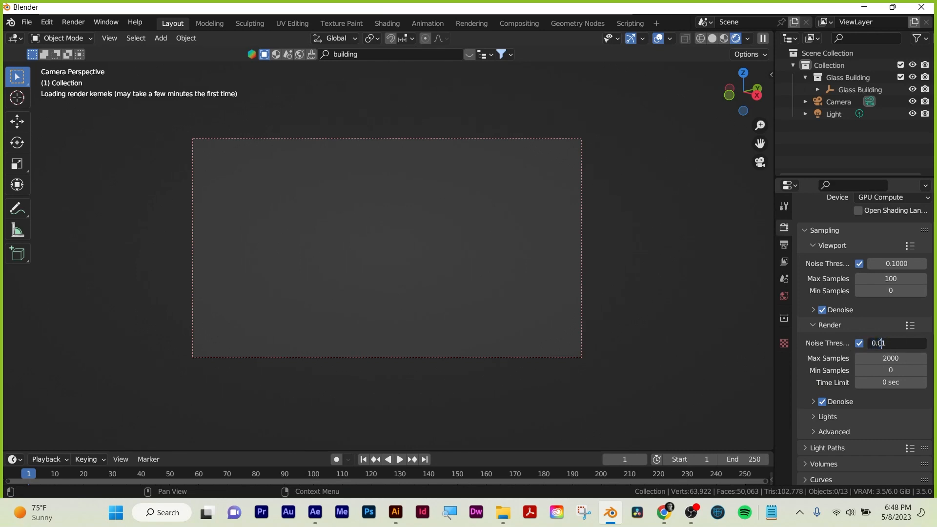
{"action": "key", "text": "BackSpace"}
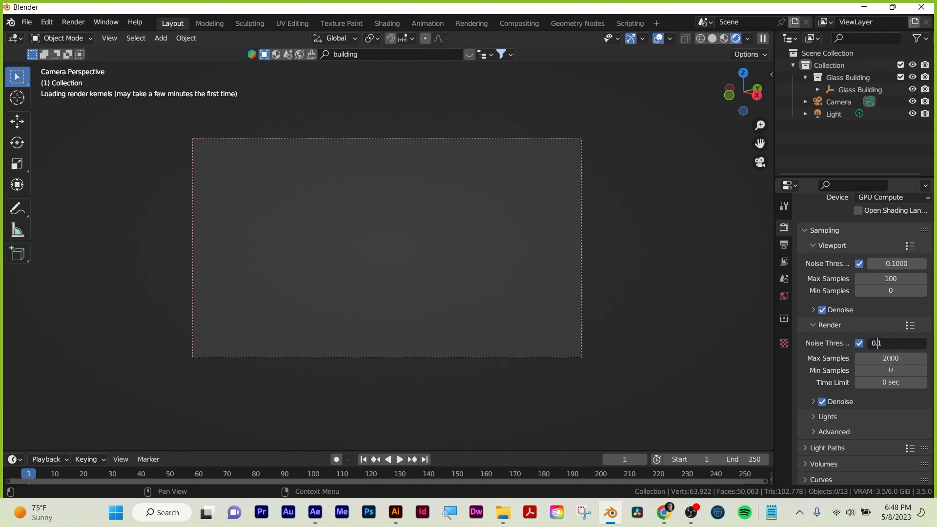
{"action": "key", "text": "Return"}
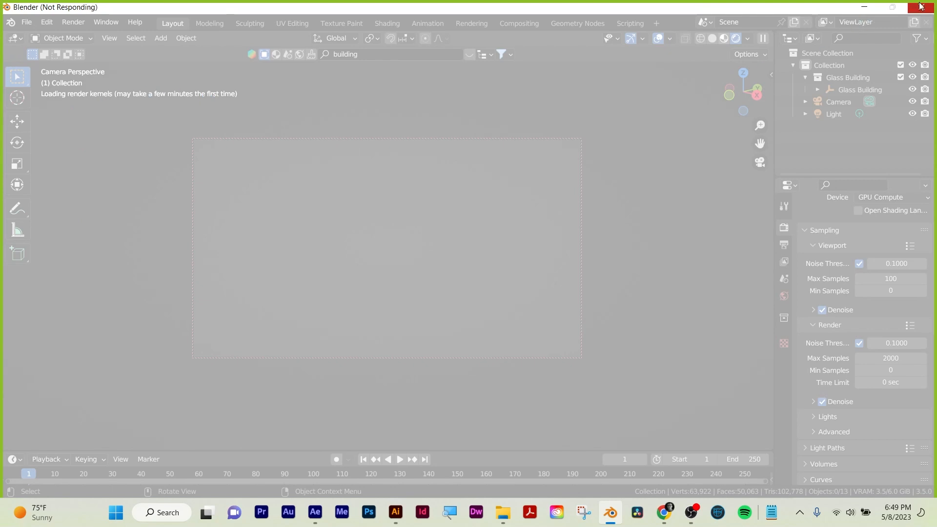
Force the unresponsive Blender session to close, and close the fresh Blender session with the default cube as well.
{"action": "right_click", "coordinate": [612, 517]}
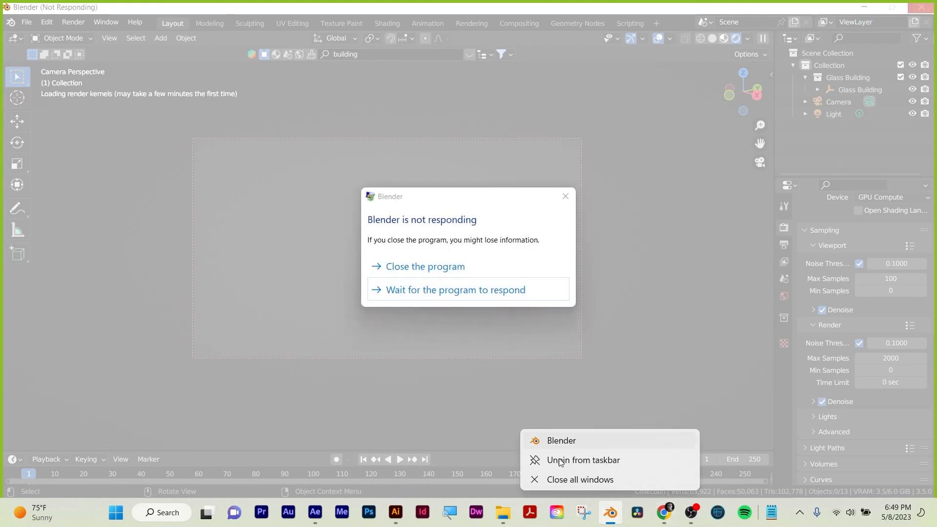
{"action": "left_click", "coordinate": [426, 267]}
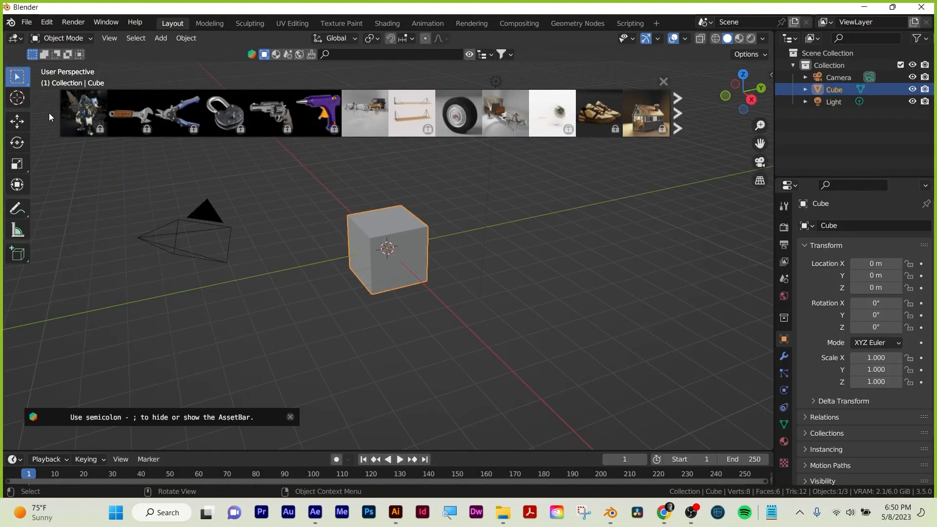
{"action": "left_click", "coordinate": [27, 23]}
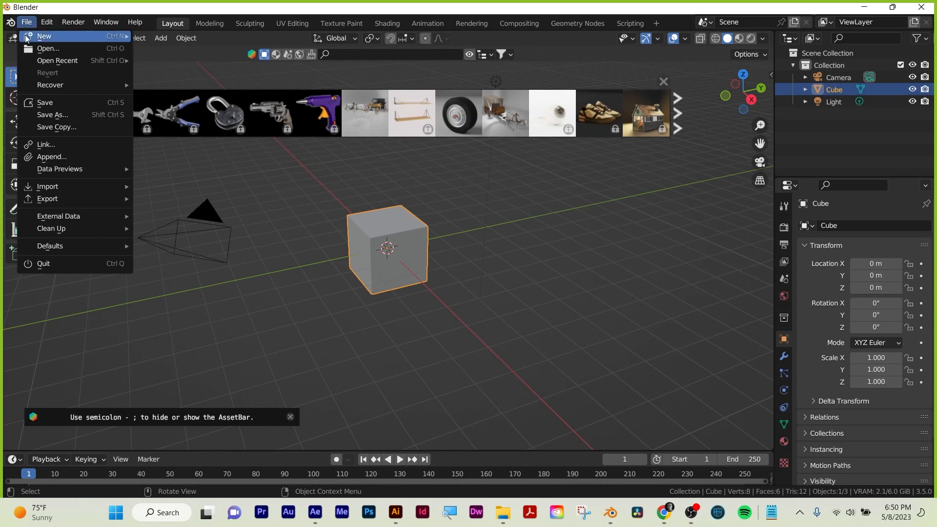
{"action": "mouse_move", "coordinate": [48, 204]}
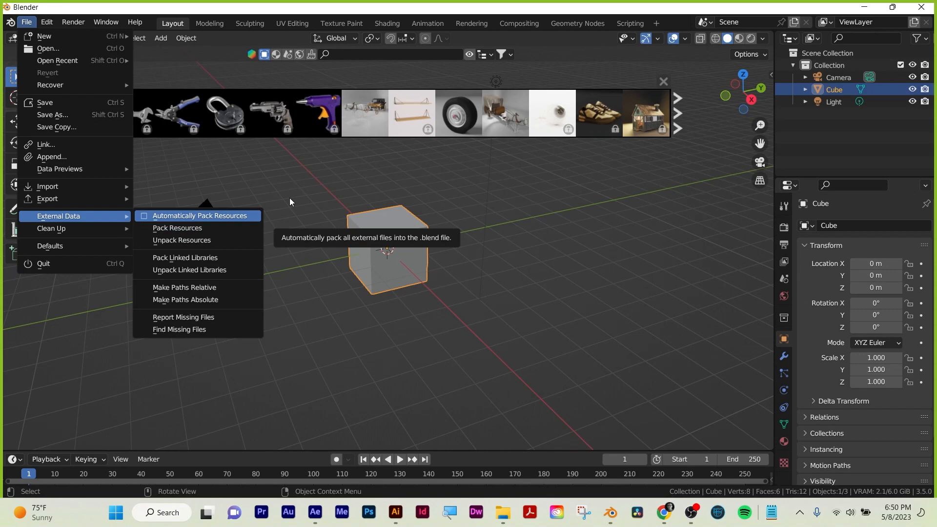
{"action": "left_click", "coordinate": [921, 6]}
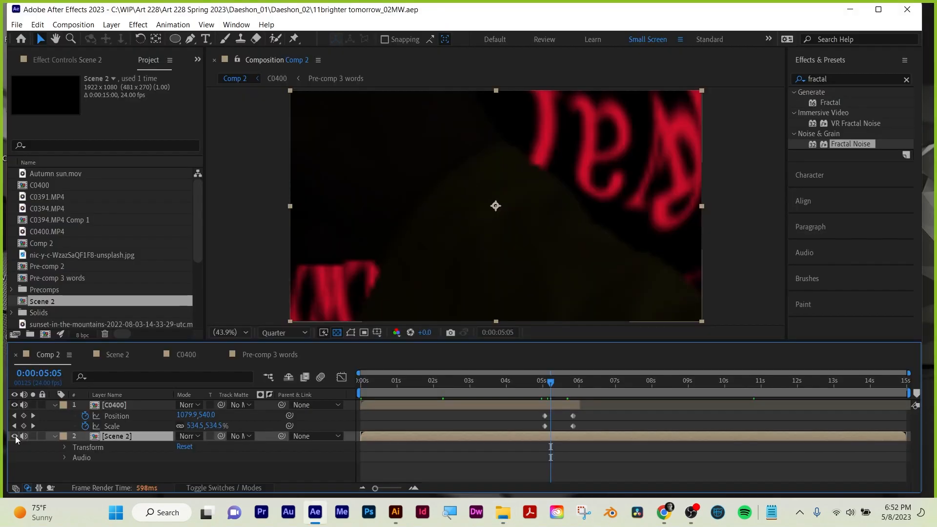
In After Effects, compare Comp 2 with and without the C0400 layer, rewind to the start and open the C0400 composition.
{"action": "left_click", "coordinate": [15, 405]}
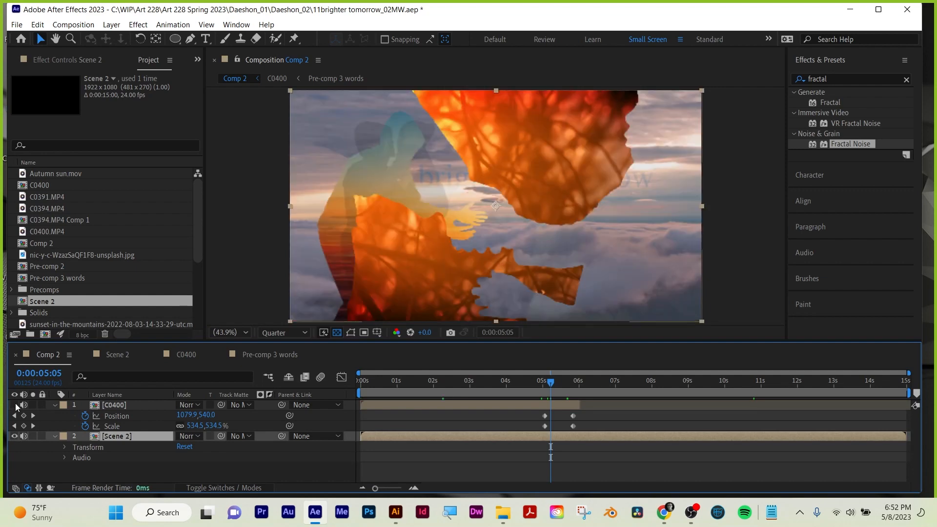
{"action": "left_click", "coordinate": [16, 405]}
{"action": "left_click", "coordinate": [108, 406]}
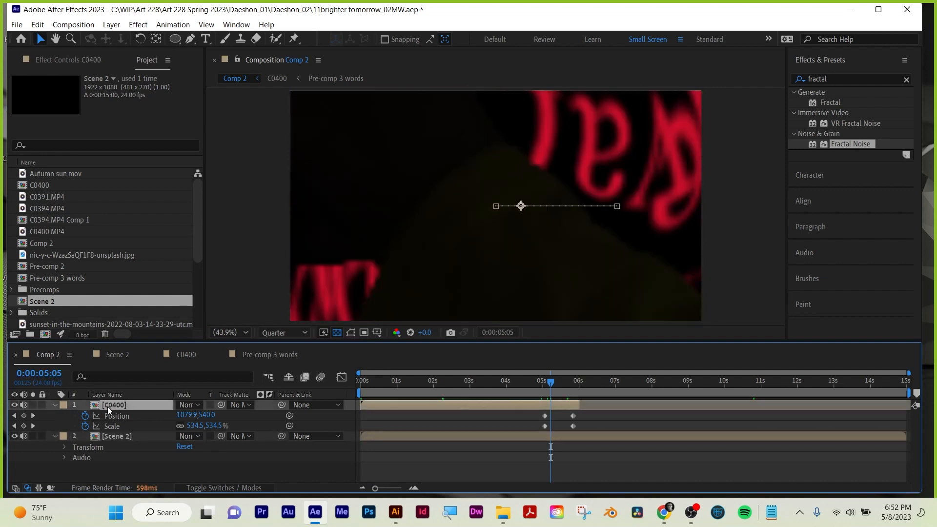
{"action": "left_click_drag", "start_coordinate": [473, 384], "coordinate": [286, 385]}
{"action": "double_click", "coordinate": [377, 404]}
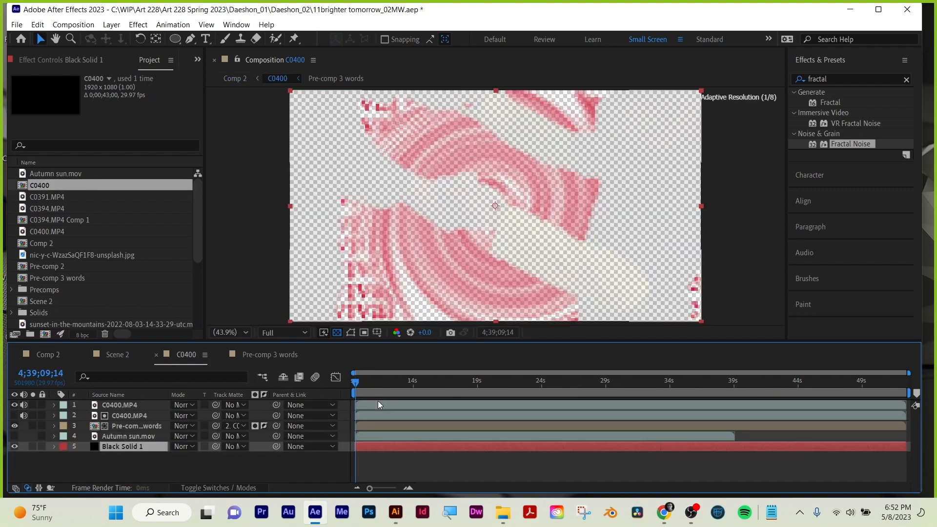
Go to 4;39;12;15 and compare the Pre-comp 3 words layer with its track matte inverted and not inverted.
{"action": "left_click_drag", "start_coordinate": [354, 381], "coordinate": [394, 384]}
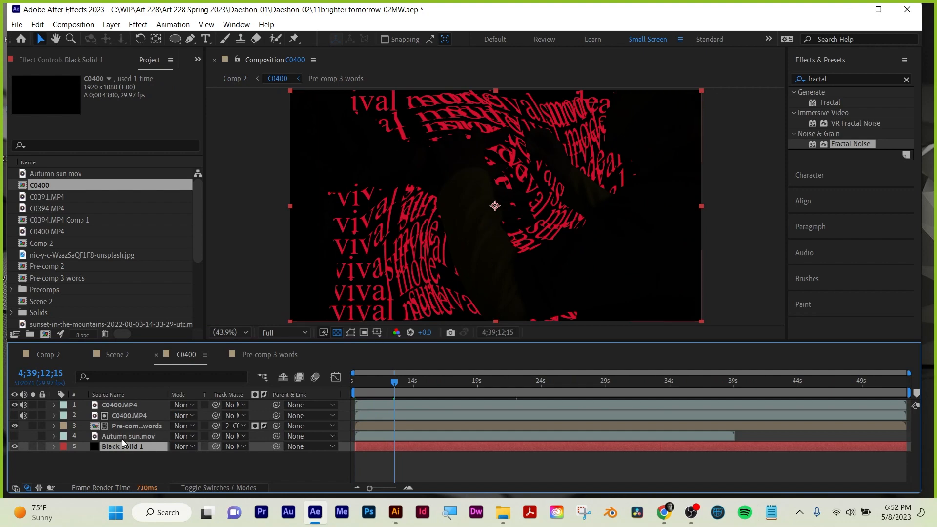
{"action": "left_click", "coordinate": [142, 426]}
{"action": "left_click", "coordinate": [264, 425]}
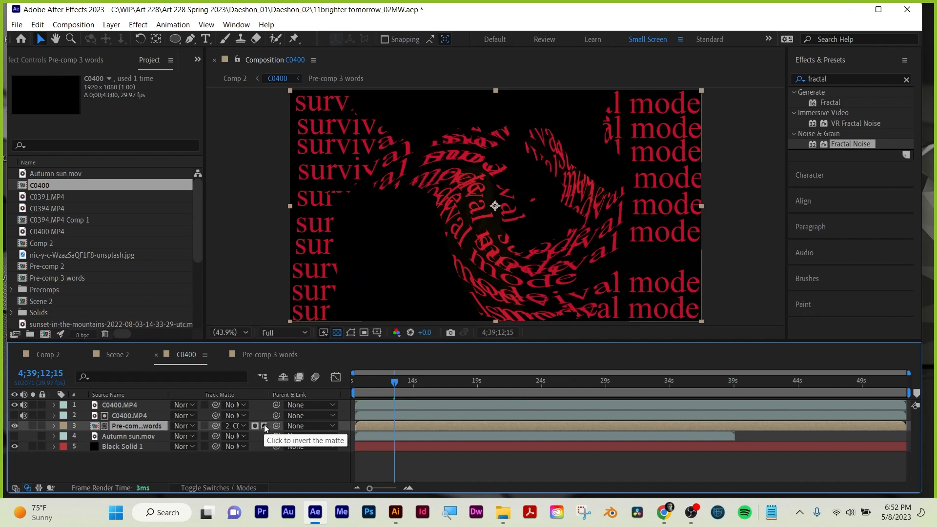
{"action": "left_click", "coordinate": [264, 425]}
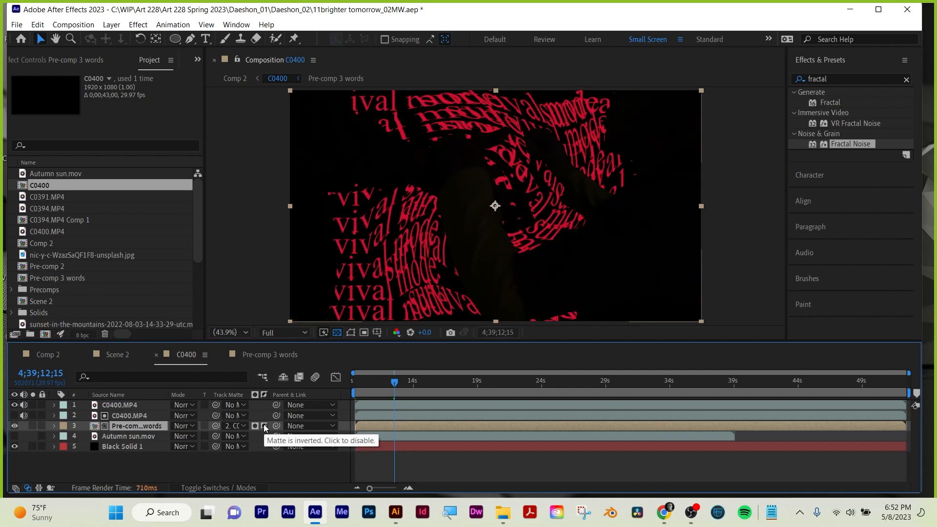
Check the top C0400.MP4 layer by hiding and reshowing it, and mute the audio of both C0400.MP4 layers.
{"action": "left_click", "coordinate": [123, 418]}
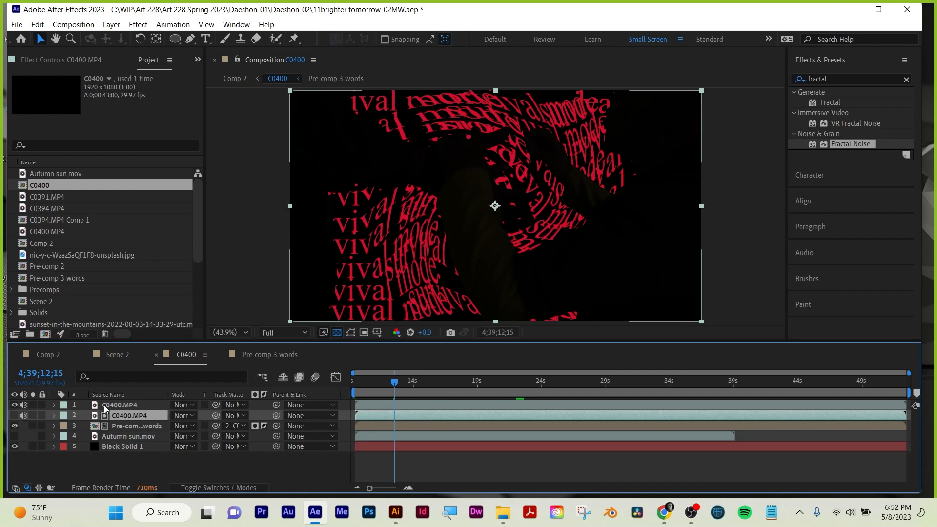
{"action": "left_click", "coordinate": [114, 406]}
{"action": "left_click", "coordinate": [14, 405]}
{"action": "left_click", "coordinate": [14, 405]}
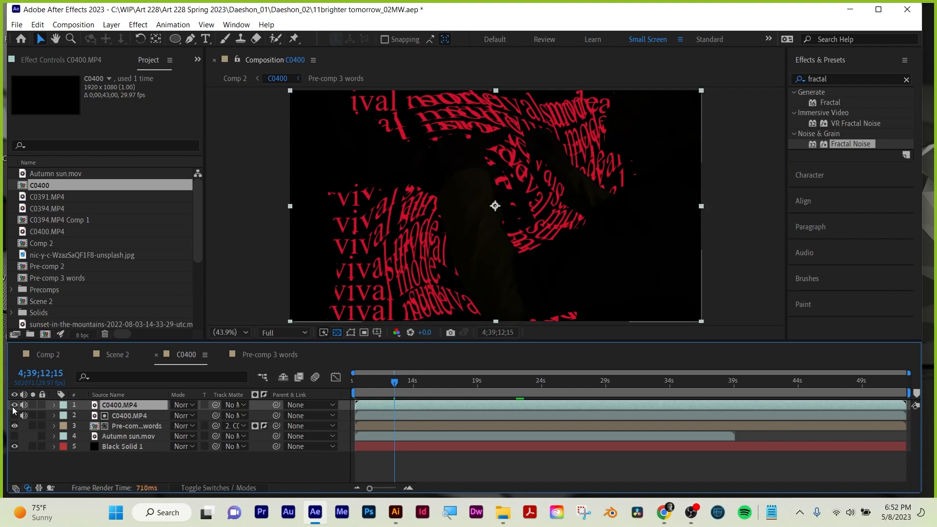
{"action": "left_click_drag", "start_coordinate": [24, 405], "coordinate": [23, 415]}
Solo the top C0400.MP4 layer to examine its footage by itself, and turn the solo off again.
{"action": "left_click", "coordinate": [240, 414]}
{"action": "left_click", "coordinate": [250, 419]}
{"action": "left_click", "coordinate": [33, 405]}
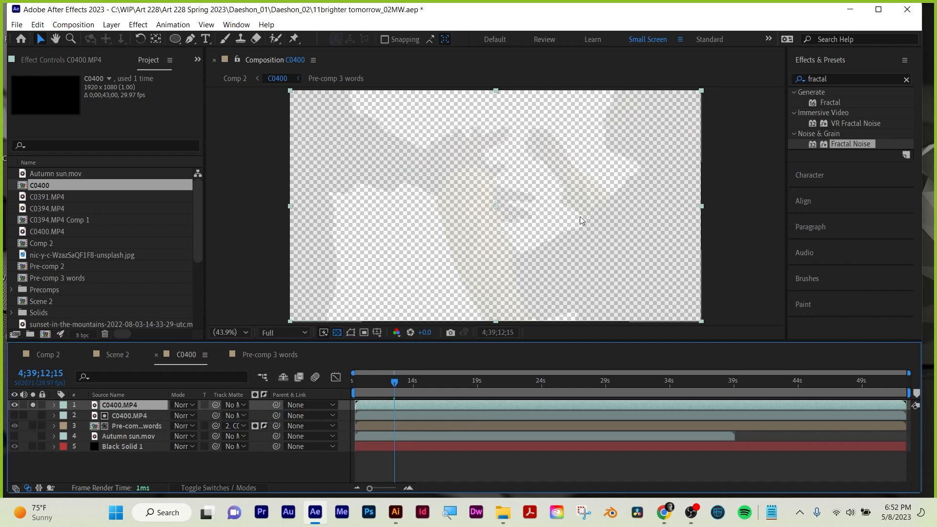
{"action": "left_click", "coordinate": [32, 405]}
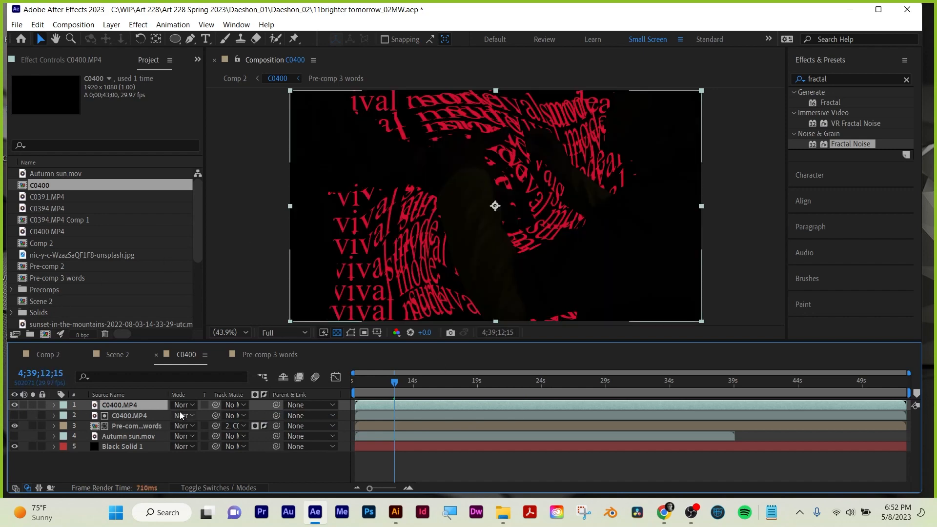
Open the Pre-comp 3 words composition, scrub its swirling text to 4;39;31;06, and close it to return to C0400.
{"action": "left_click", "coordinate": [117, 425]}
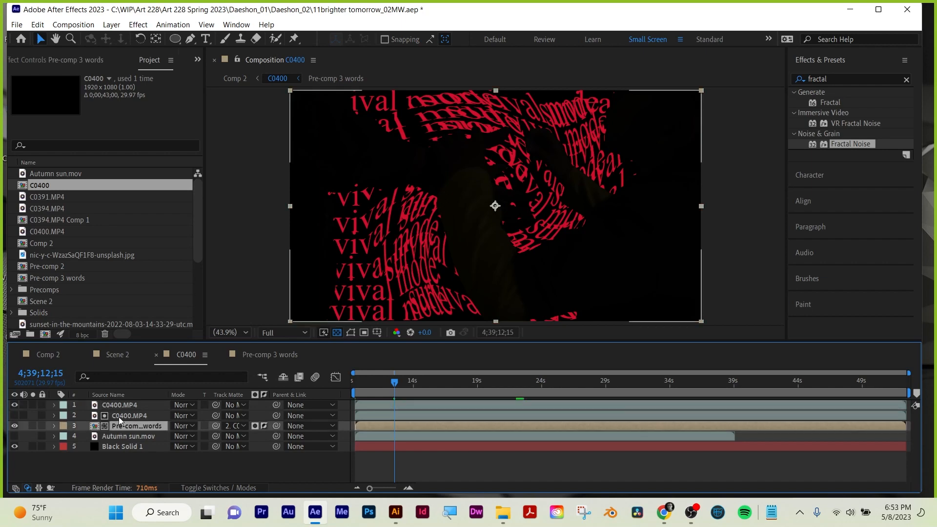
{"action": "left_click", "coordinate": [119, 415]}
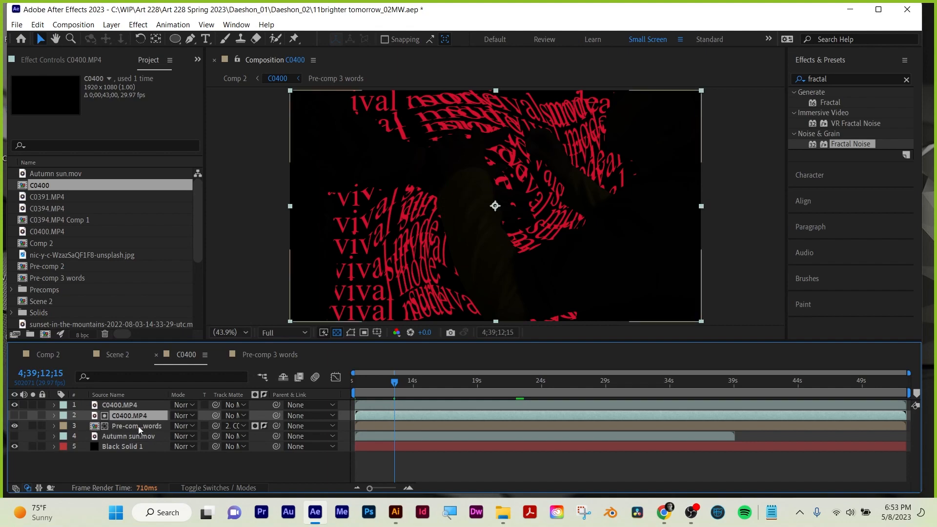
{"action": "double_click", "coordinate": [139, 426]}
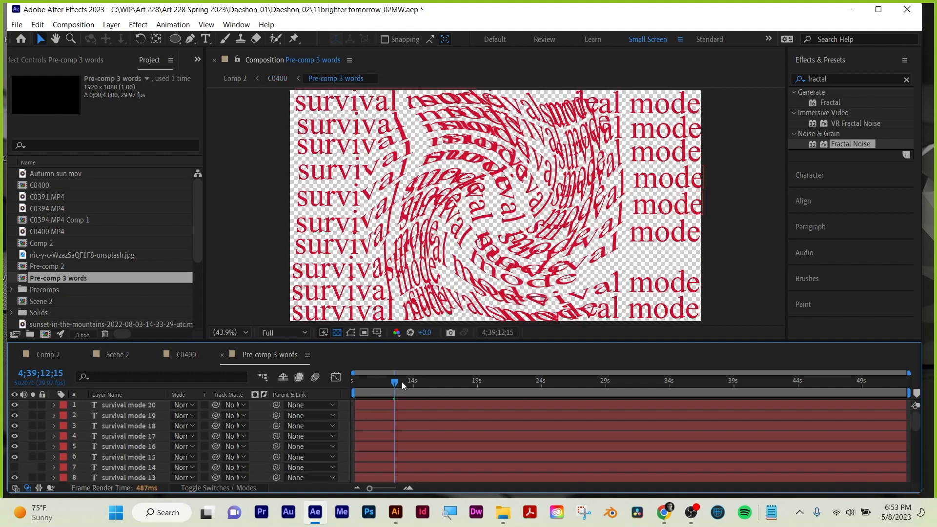
{"action": "left_click_drag", "start_coordinate": [402, 381], "coordinate": [633, 383]}
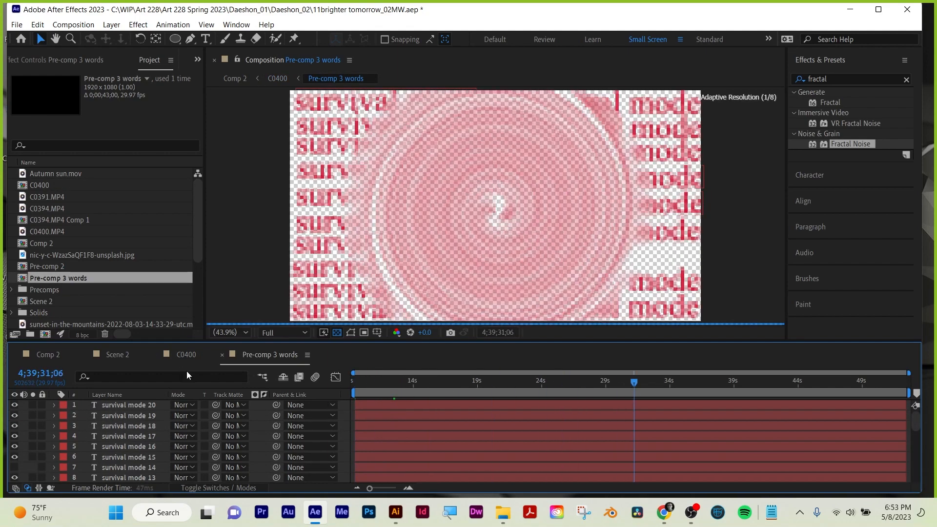
{"action": "left_click", "coordinate": [222, 355]}
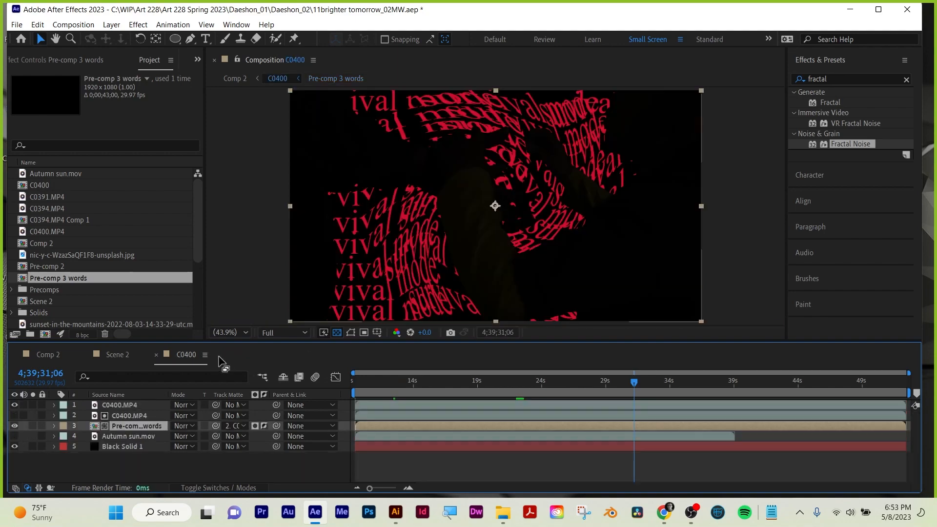
Try the track matte type and inversion options on the Pre-comp 3 words layer, leaving its matte not inverted.
{"action": "left_click", "coordinate": [128, 415]}
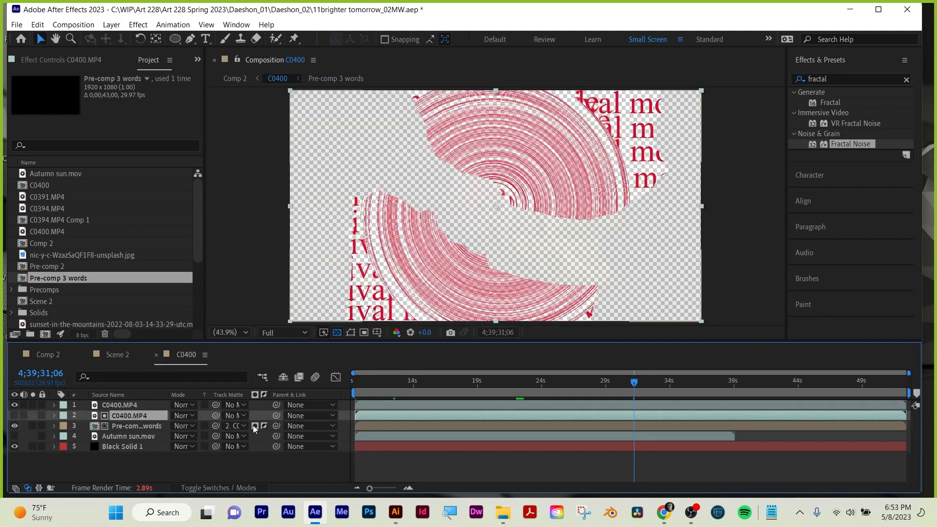
{"action": "left_click", "coordinate": [253, 425]}
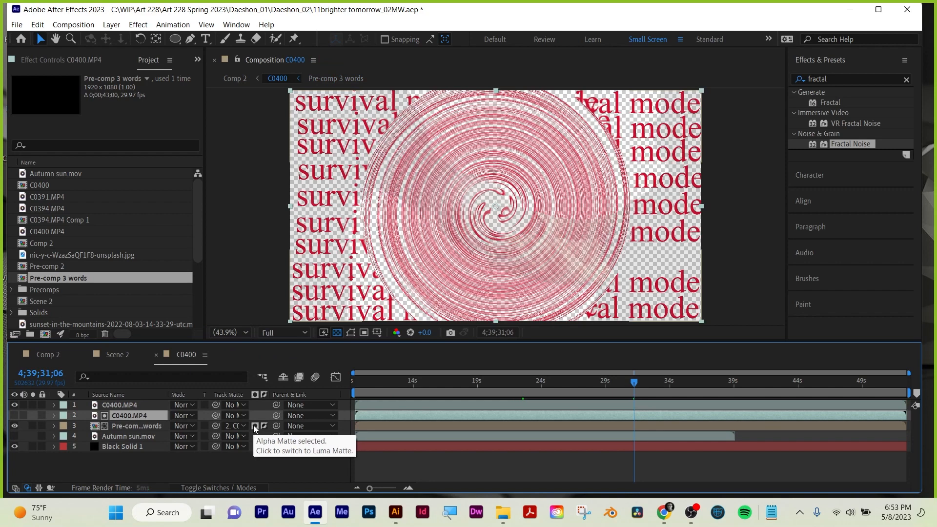
{"action": "left_click", "coordinate": [262, 425]}
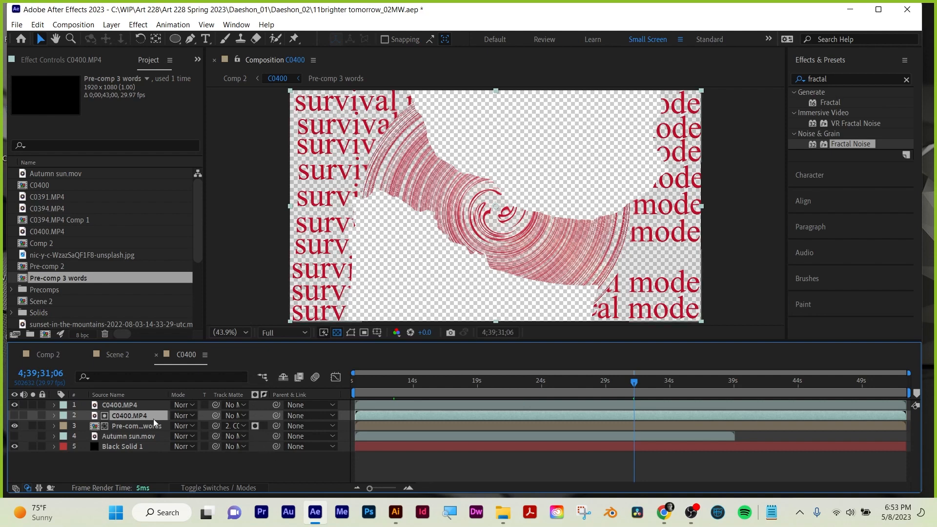
{"action": "left_click", "coordinate": [129, 426]}
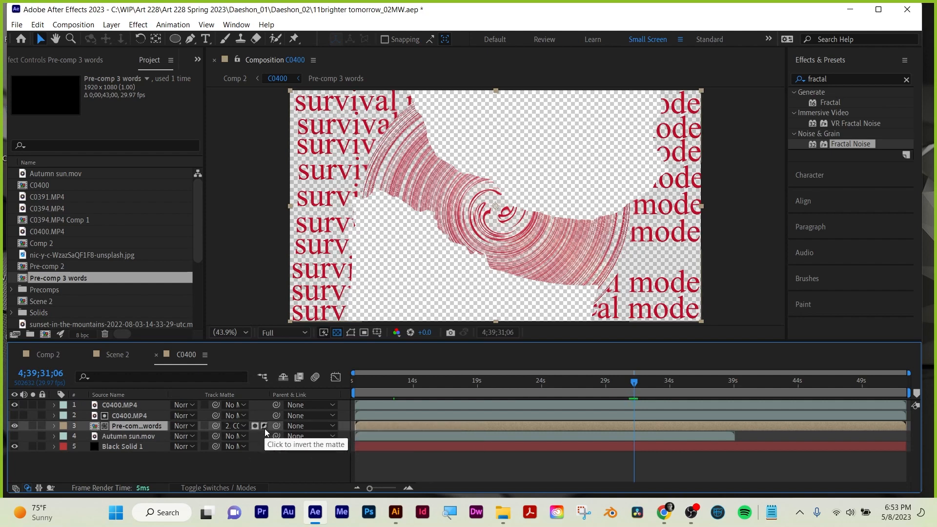
{"action": "left_click", "coordinate": [264, 428]}
{"action": "left_click", "coordinate": [263, 429]}
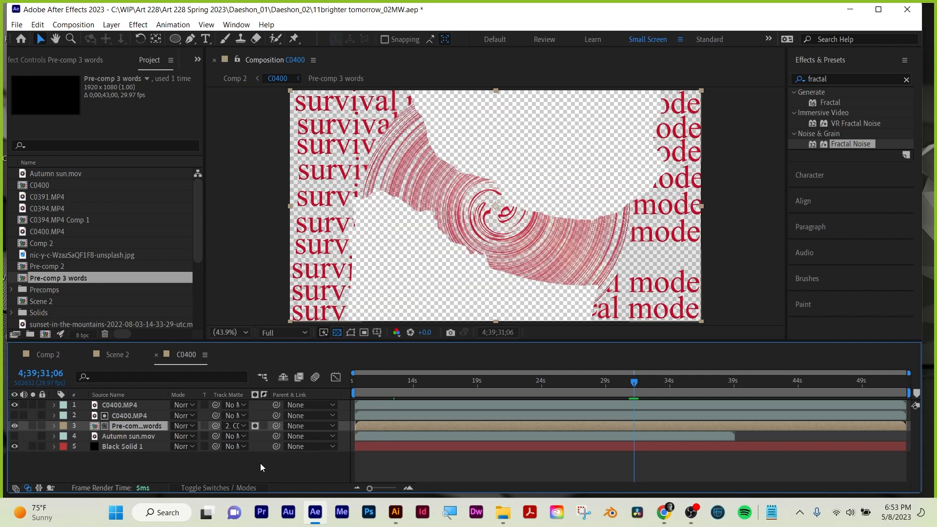
Glance at Scene 2, and scrub Comp 2 from 0:00:02:02 through the C0400 zoom transition to 0:00:11:12.
{"action": "left_click", "coordinate": [109, 354]}
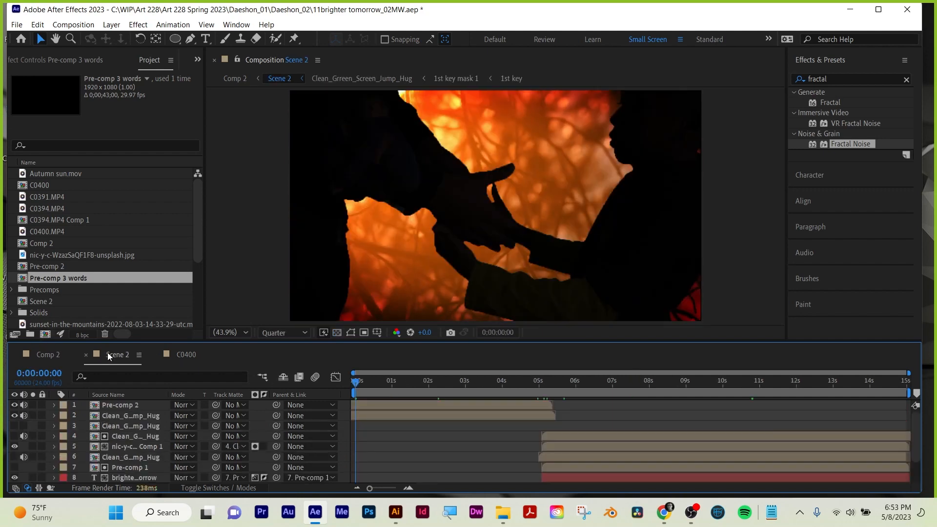
{"action": "left_click", "coordinate": [49, 356]}
{"action": "left_click_drag", "start_coordinate": [383, 382], "coordinate": [435, 391]}
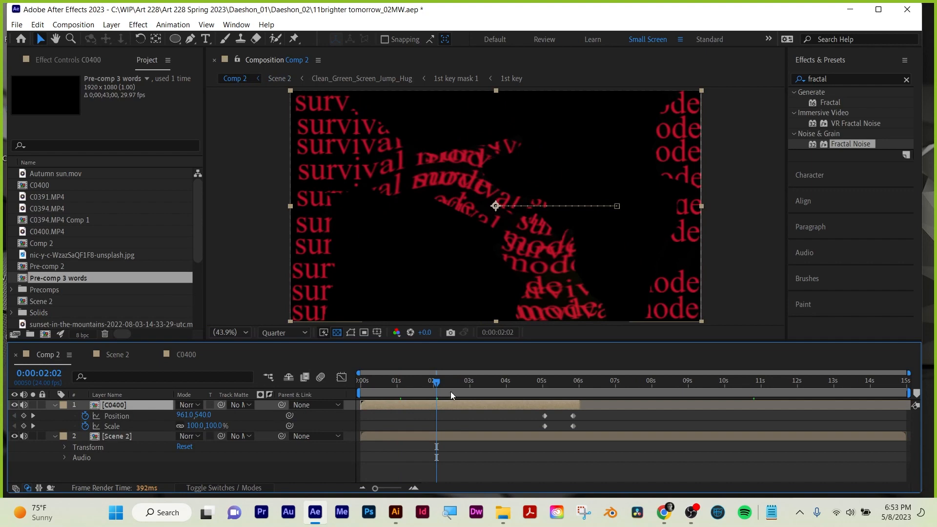
{"action": "left_click_drag", "start_coordinate": [438, 382], "coordinate": [557, 381]}
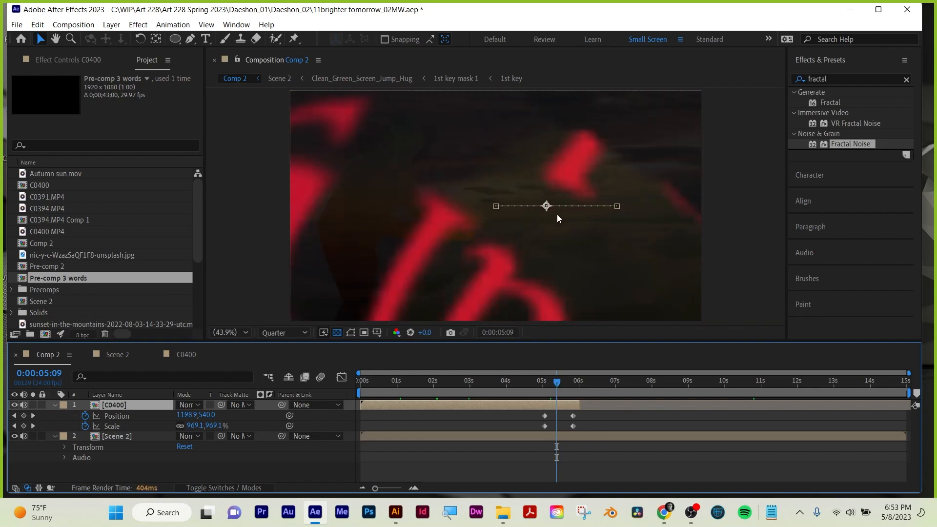
{"action": "left_click_drag", "start_coordinate": [556, 383], "coordinate": [585, 381]}
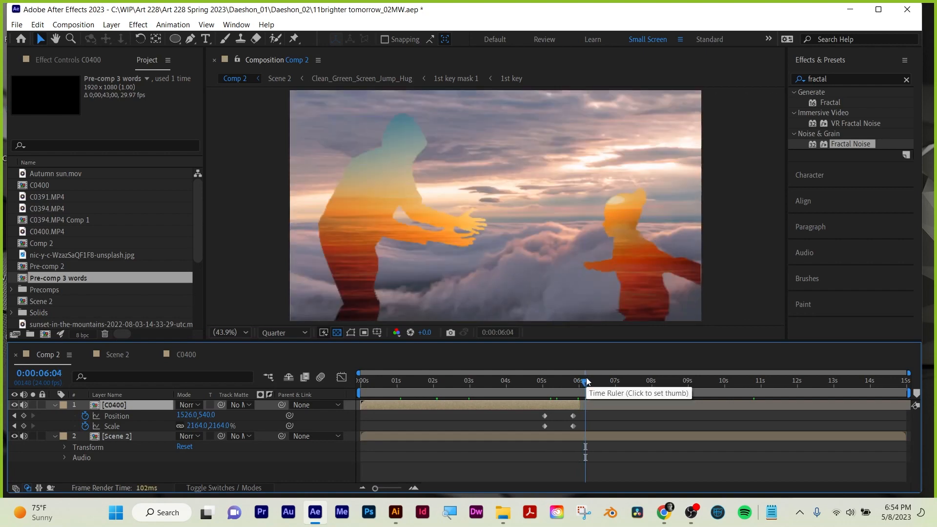
{"action": "left_click_drag", "start_coordinate": [586, 382], "coordinate": [751, 382]}
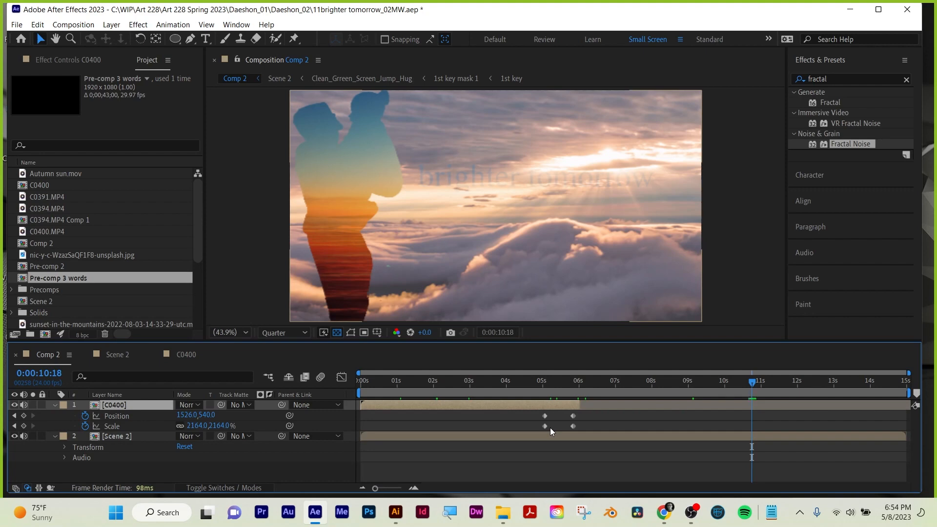
{"action": "left_click_drag", "start_coordinate": [751, 387], "coordinate": [782, 382]}
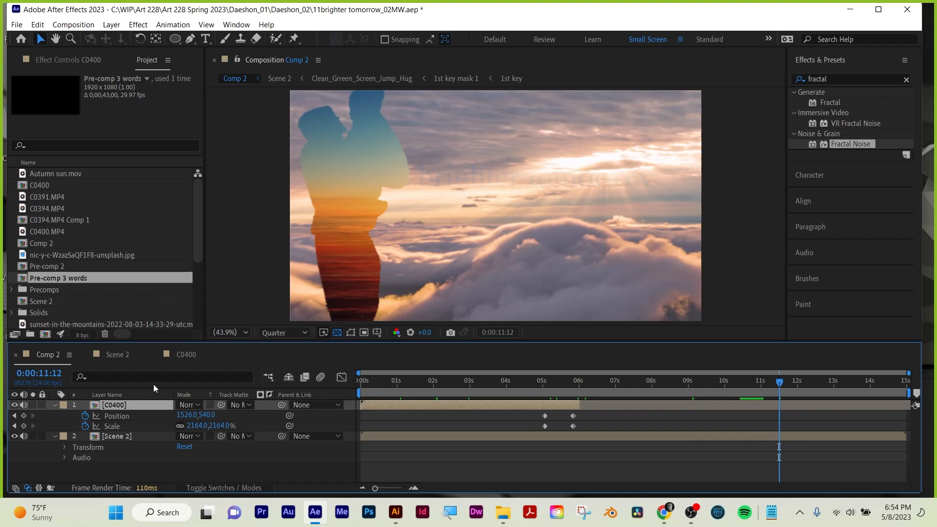
Go back to C0400 and compare the Pre-comp 3 words matte inverted and not inverted at 4;39;20;29.
{"action": "left_click", "coordinate": [126, 358]}
{"action": "left_click", "coordinate": [182, 358]}
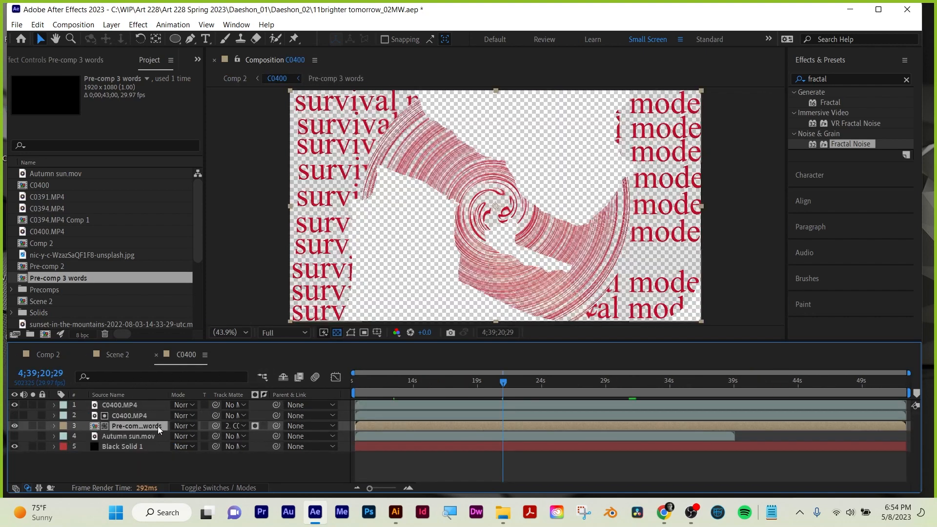
{"action": "left_click", "coordinate": [253, 429]}
{"action": "left_click", "coordinate": [254, 426]}
{"action": "left_click", "coordinate": [265, 425]}
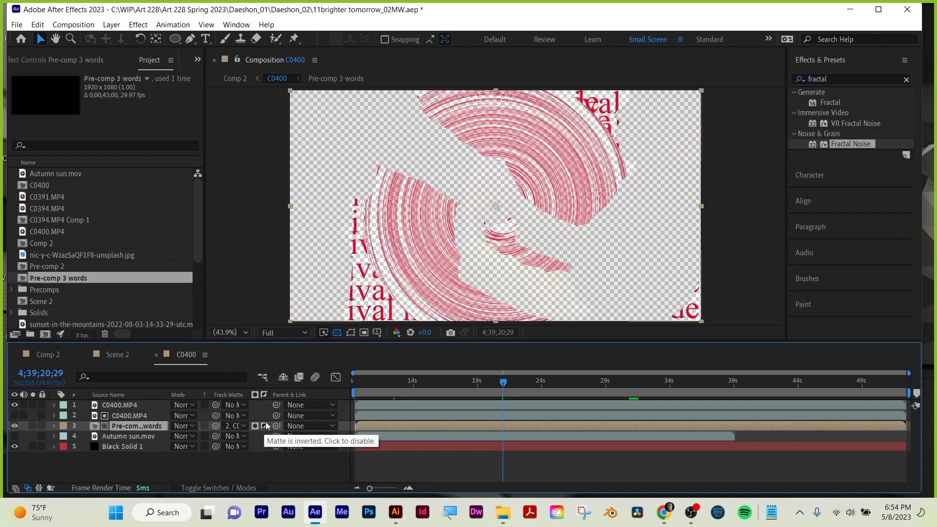
{"action": "left_click", "coordinate": [263, 426]}
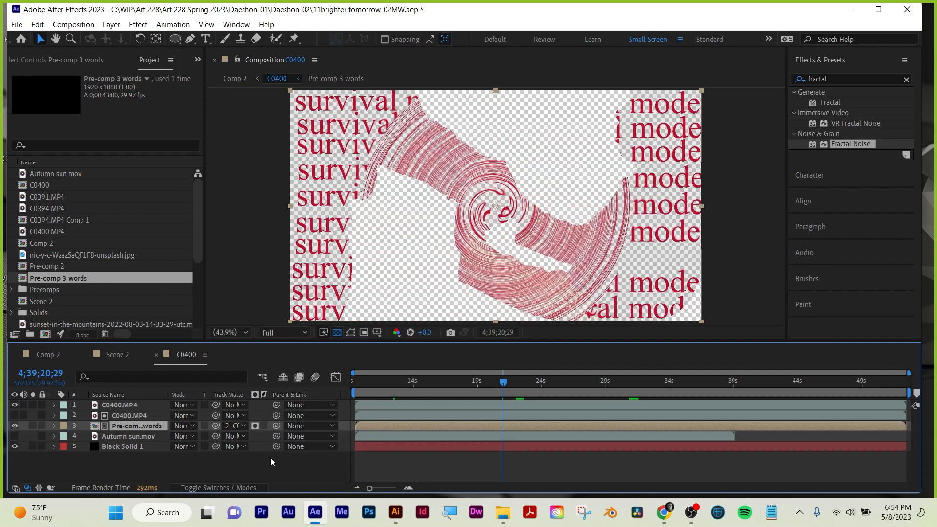
Play Comp 2 across the C0400 layer's position and scale keyframes from 0:00:04:22, and scrub back to 0:00:04:21.
{"action": "left_click", "coordinate": [53, 351]}
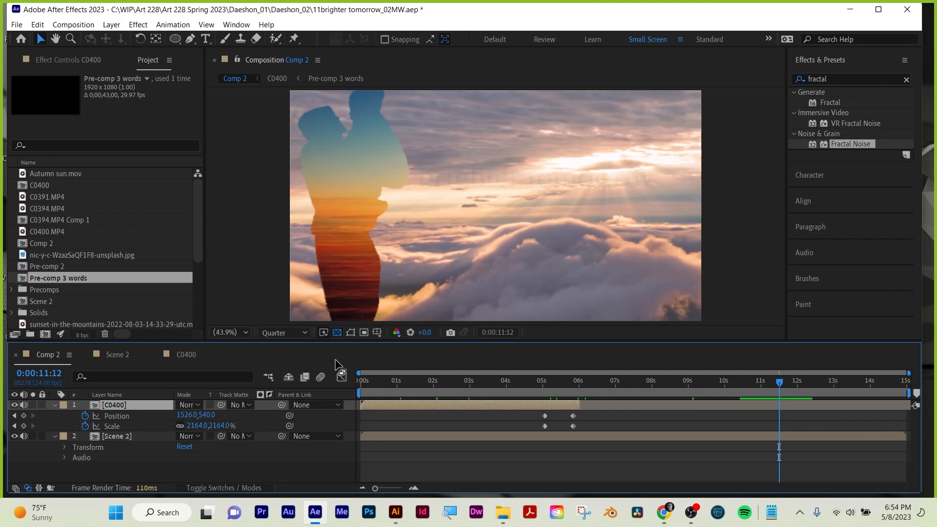
{"action": "left_click_drag", "start_coordinate": [543, 384], "coordinate": [566, 383]}
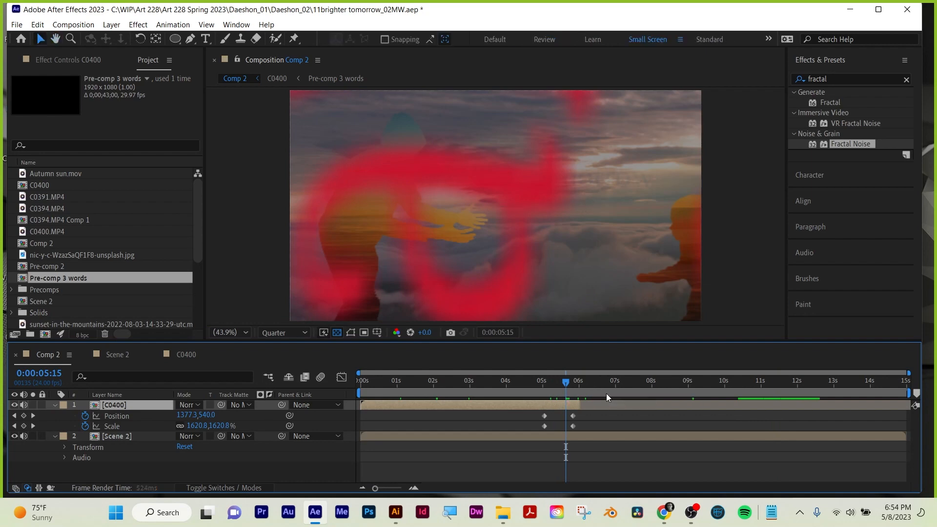
{"action": "key", "text": "space"}
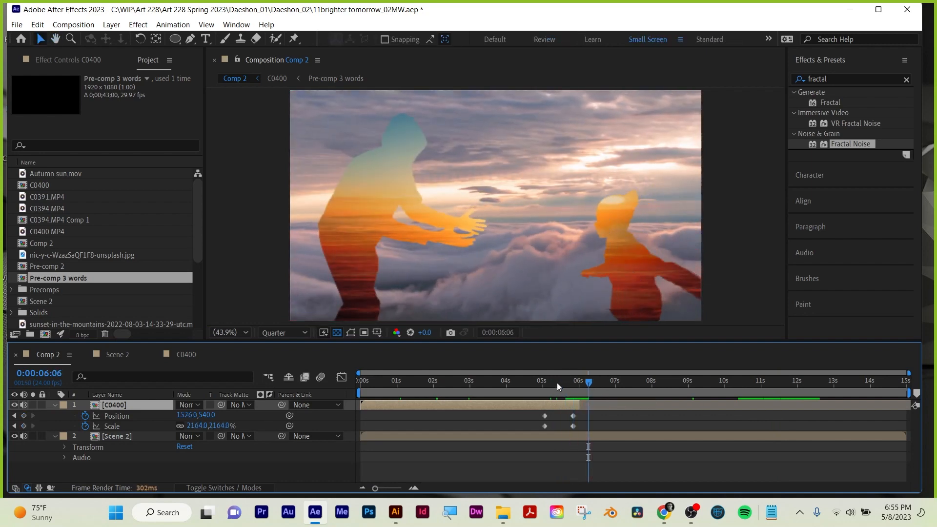
{"action": "left_click_drag", "start_coordinate": [558, 382], "coordinate": [540, 385]}
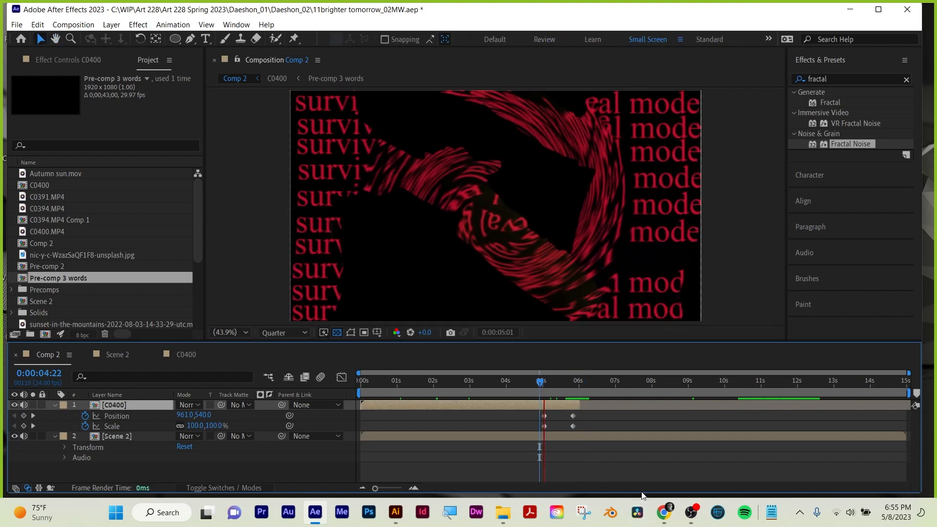
{"action": "key", "text": "space"}
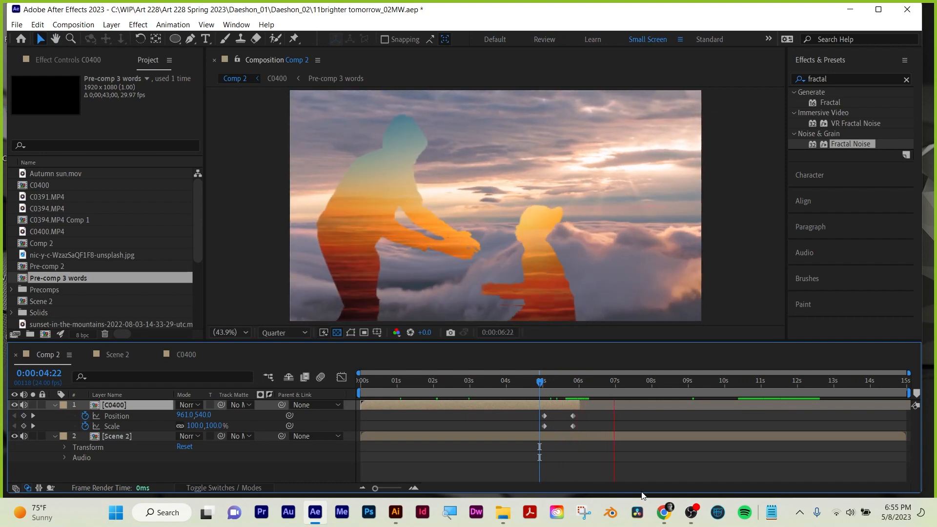
{"action": "key", "text": "space"}
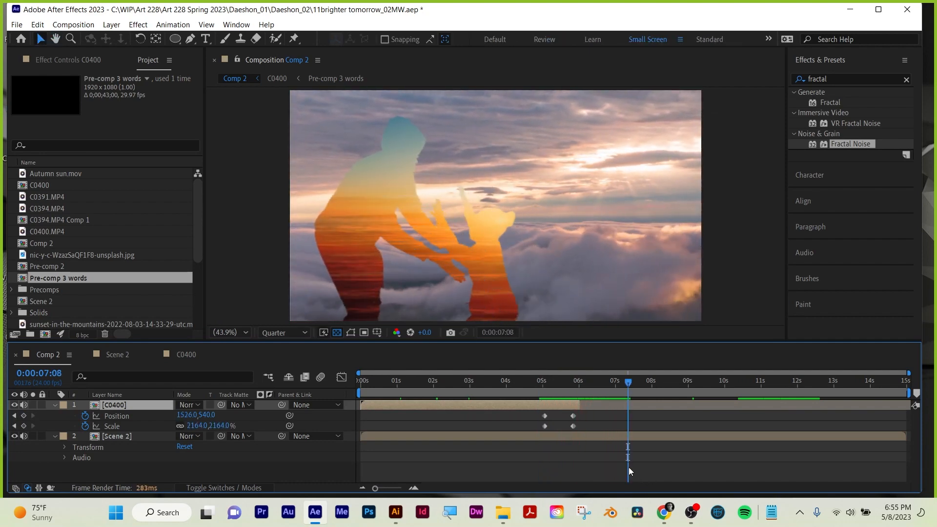
{"action": "left_click_drag", "start_coordinate": [553, 380], "coordinate": [493, 382]}
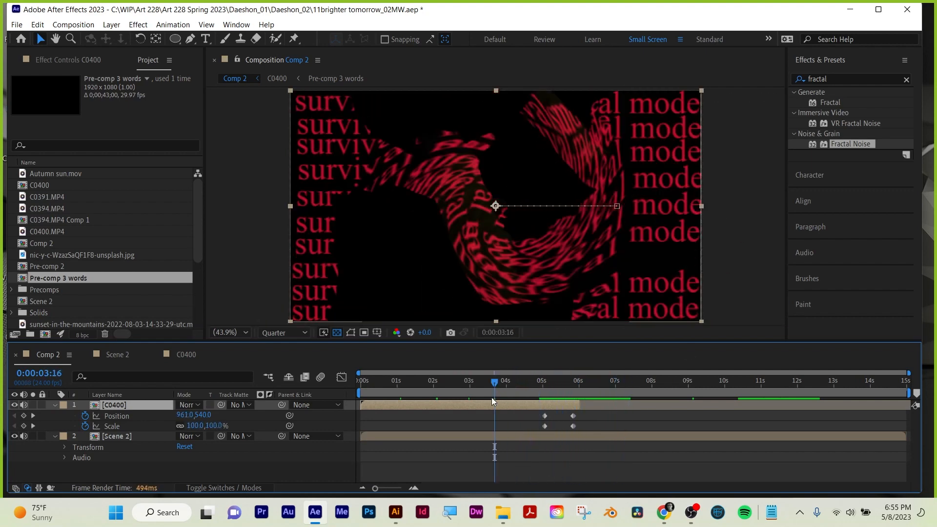
{"action": "left_click_drag", "start_coordinate": [492, 389], "coordinate": [539, 387]}
Check Scene 2 at 0:00:04:21, and compare the inverted and non-inverted Pre-comp 3 words matte in C0400 at 4;39;14;10.
{"action": "left_click", "coordinate": [118, 356]}
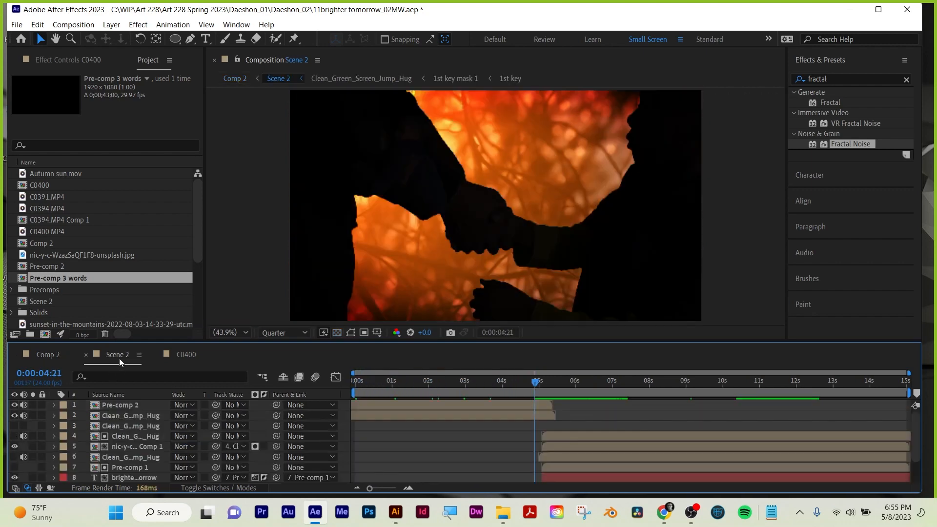
{"action": "left_click", "coordinate": [178, 354]}
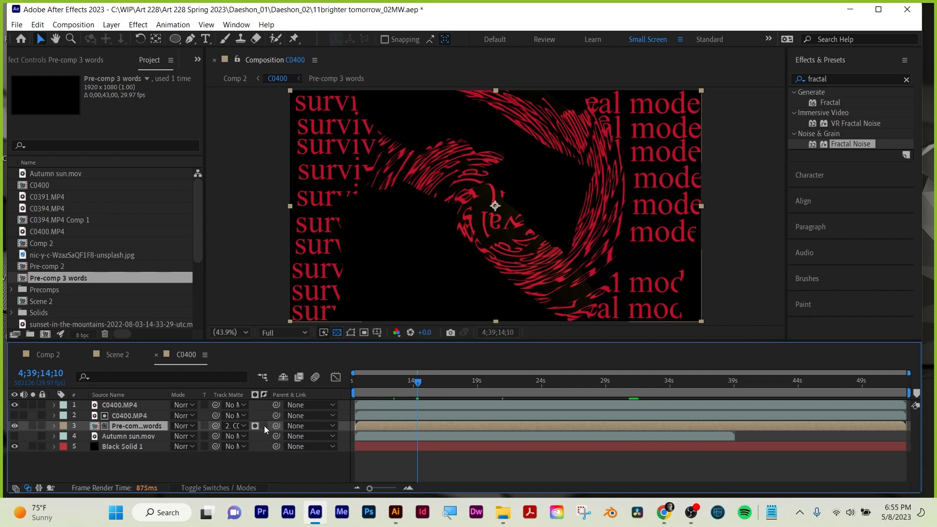
{"action": "left_click", "coordinate": [264, 425]}
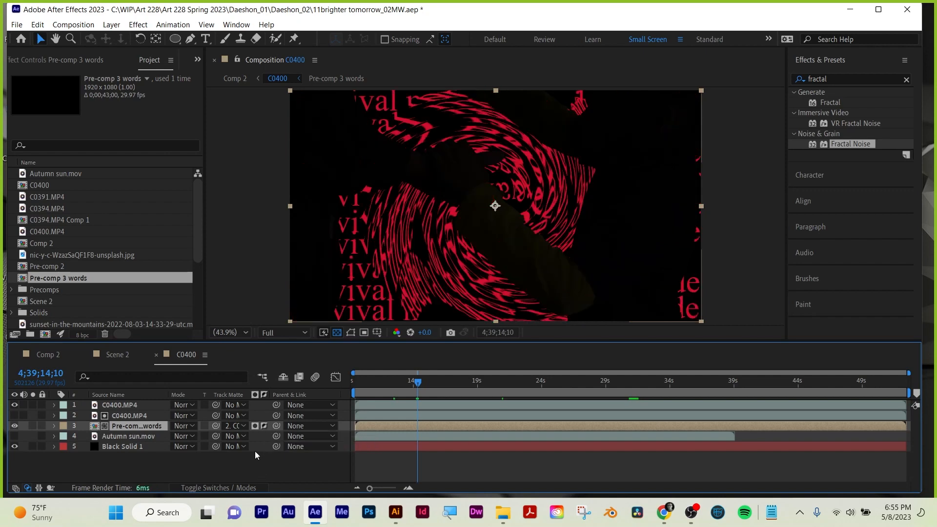
{"action": "left_click", "coordinate": [263, 425]}
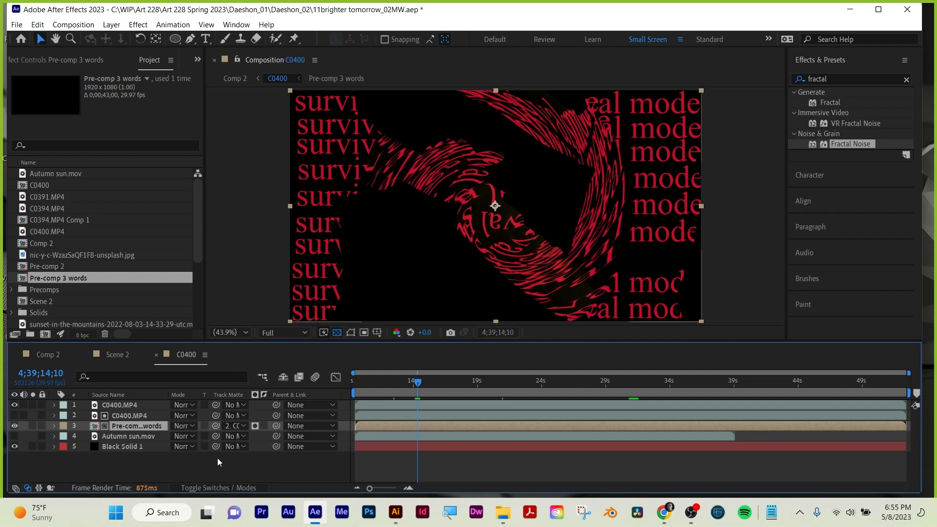
Scrub Comp 2 to 0:00:05:10, check the matching C0400 frame, and continue through the transition to 0:00:06:03.
{"action": "left_click", "coordinate": [51, 354]}
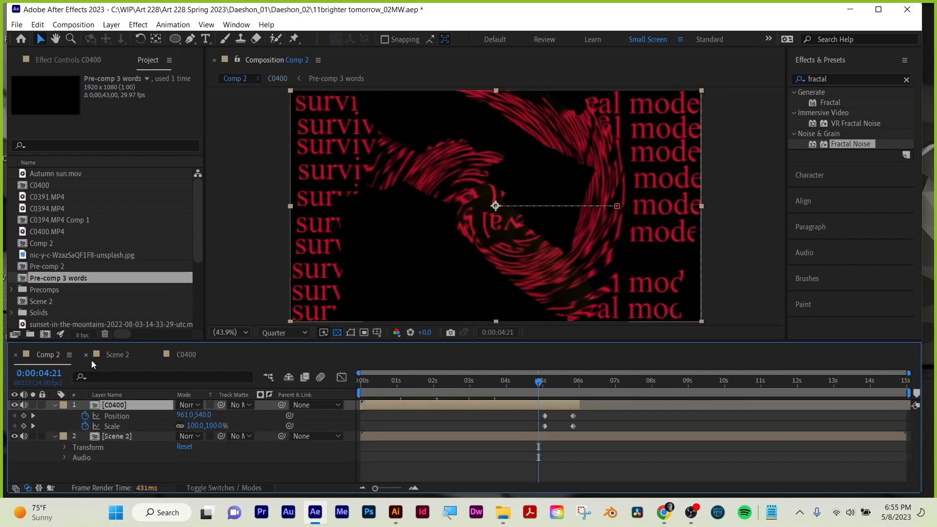
{"action": "left_click_drag", "start_coordinate": [538, 376], "coordinate": [558, 382]}
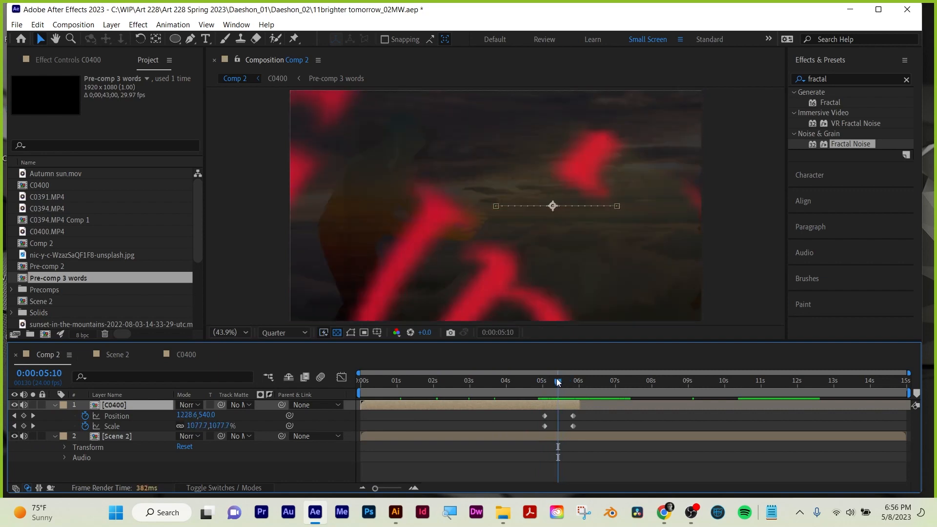
{"action": "left_click", "coordinate": [183, 358]}
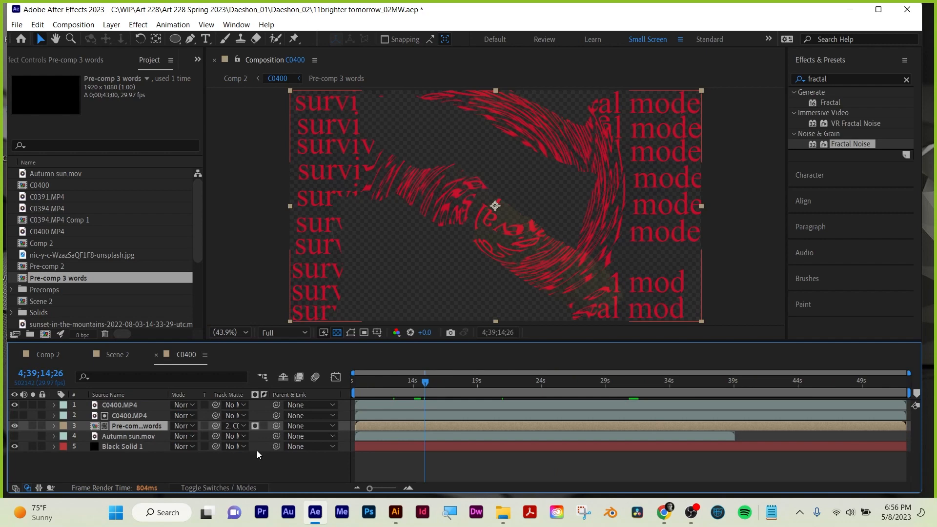
{"action": "left_click", "coordinate": [61, 356]}
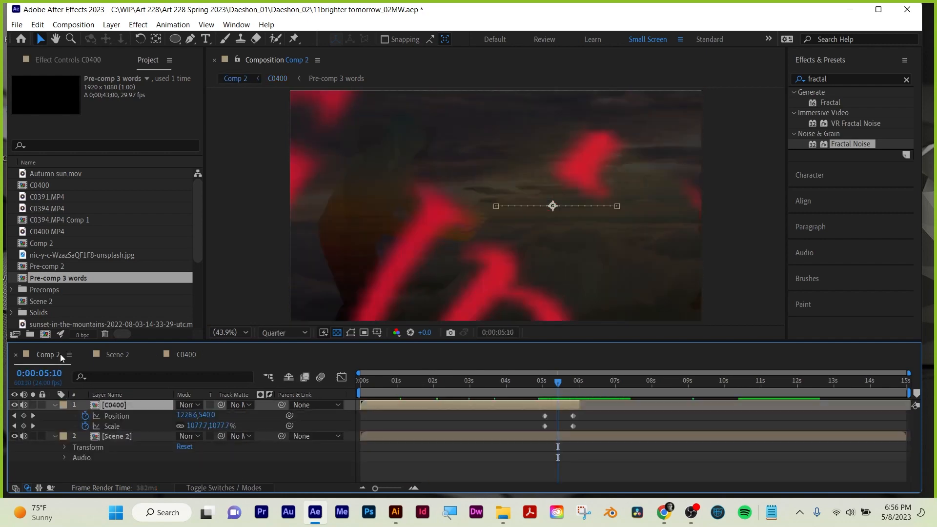
{"action": "left_click_drag", "start_coordinate": [556, 382], "coordinate": [581, 380]}
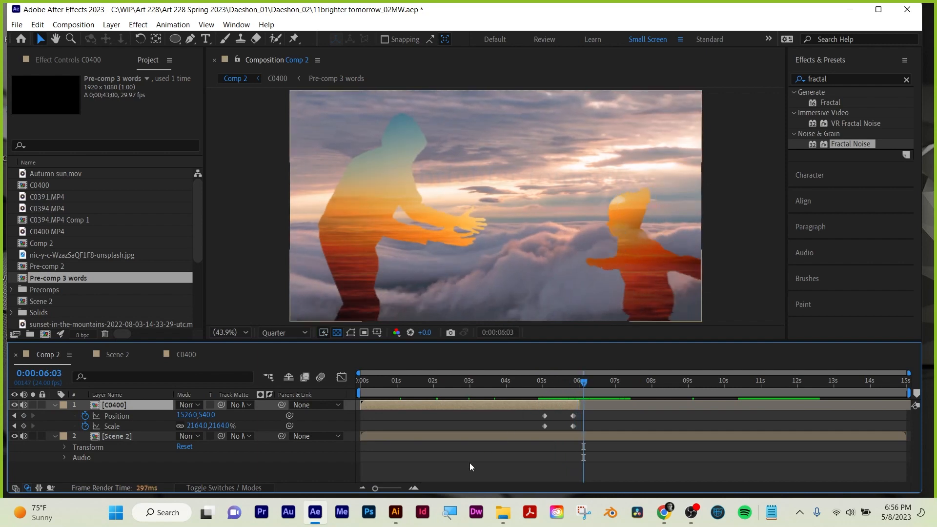
Save the project and an 18.x copy named "11brighter tomorrow_02MW copy 18.x" in the student's _01 folder under Art 228 Spring 2023.
{"action": "key", "text": "ctrl+s"}
{"action": "left_click", "coordinate": [17, 25]}
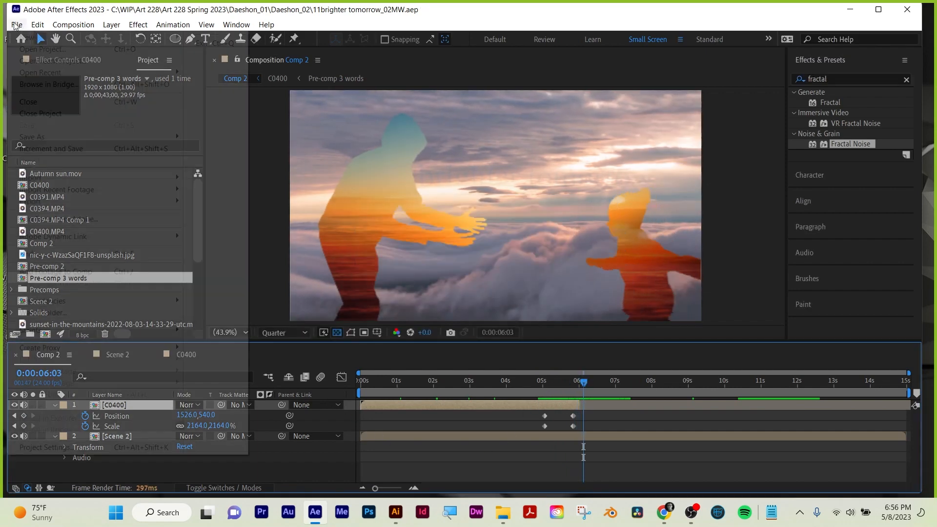
{"action": "mouse_move", "coordinate": [44, 138]}
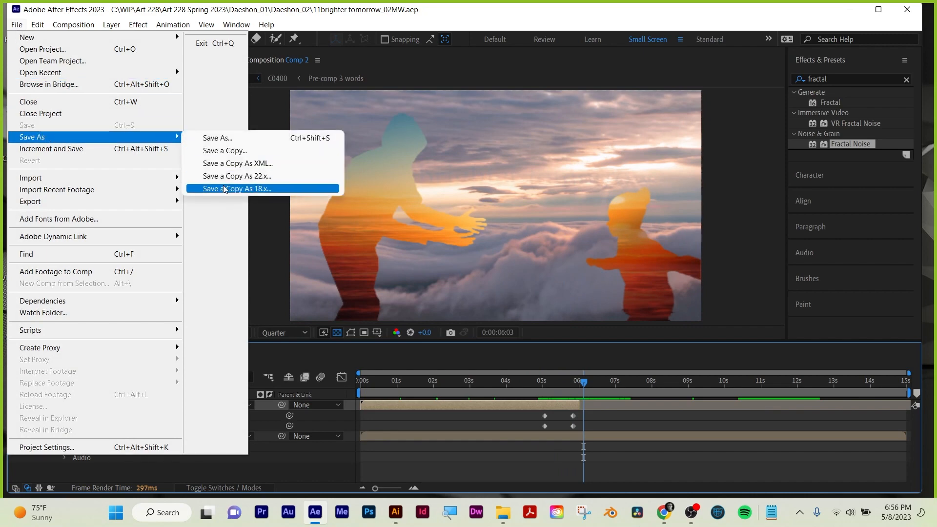
{"action": "left_click", "coordinate": [225, 188]}
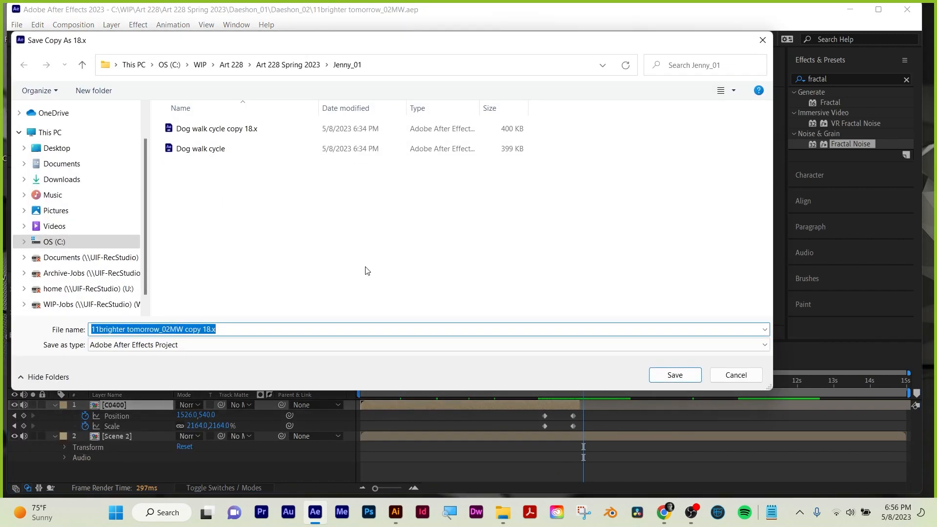
{"action": "left_click", "coordinate": [677, 374]}
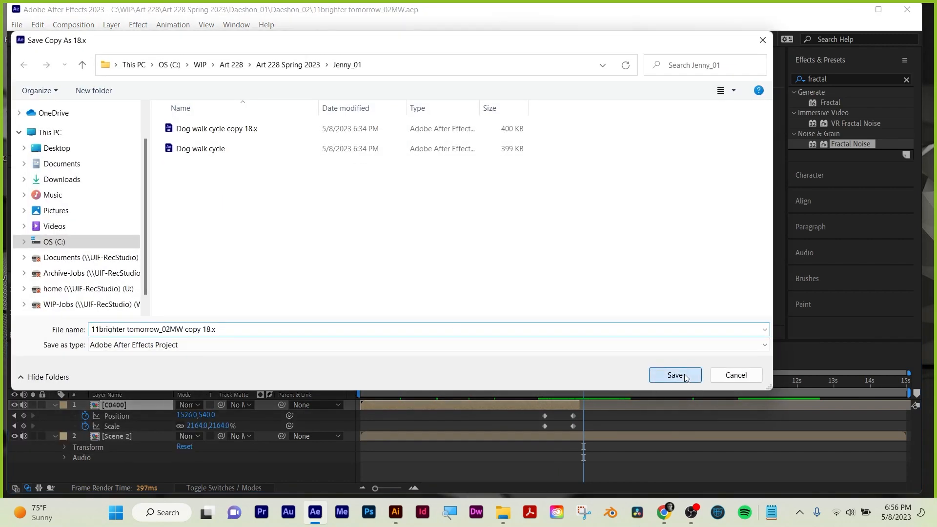
{"action": "left_click", "coordinate": [280, 66]}
{"action": "scroll", "coordinate": [224, 188], "scroll_direction": "down", "scroll_amount": 5}
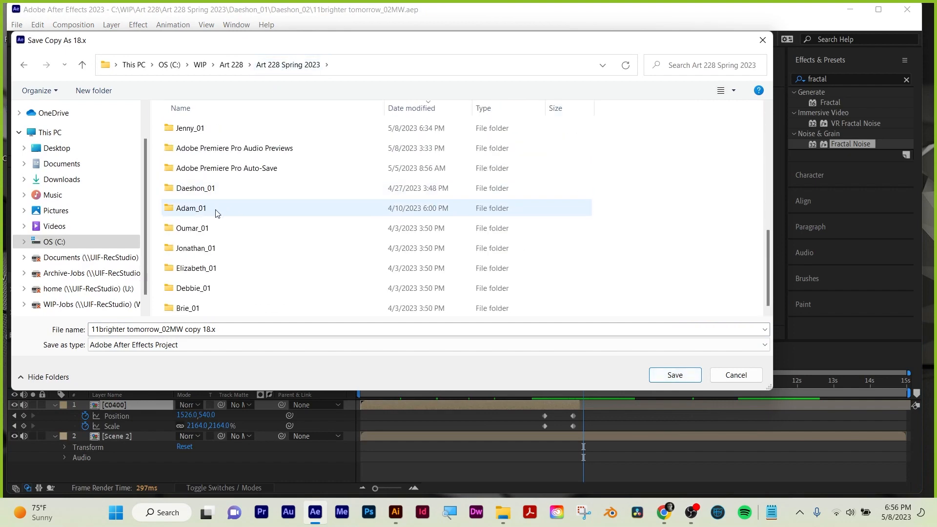
{"action": "double_click", "coordinate": [207, 189]}
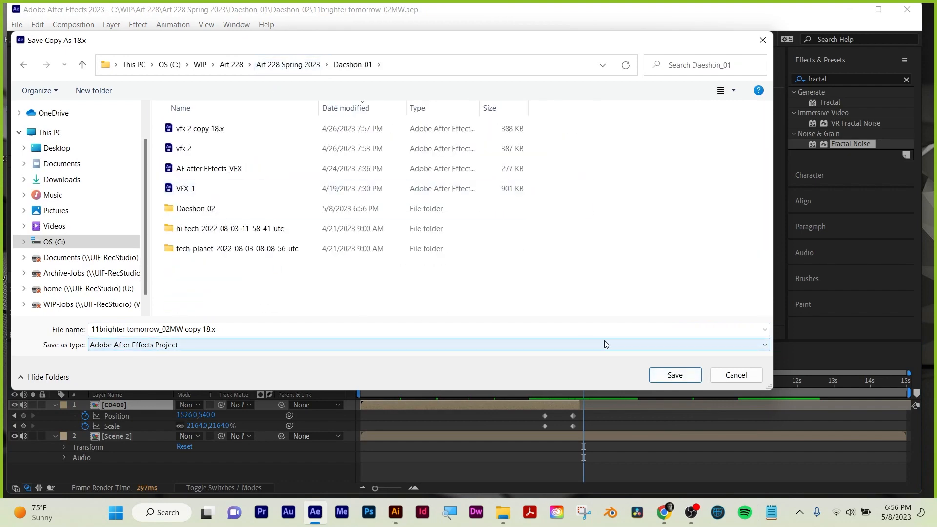
{"action": "left_click", "coordinate": [674, 373]}
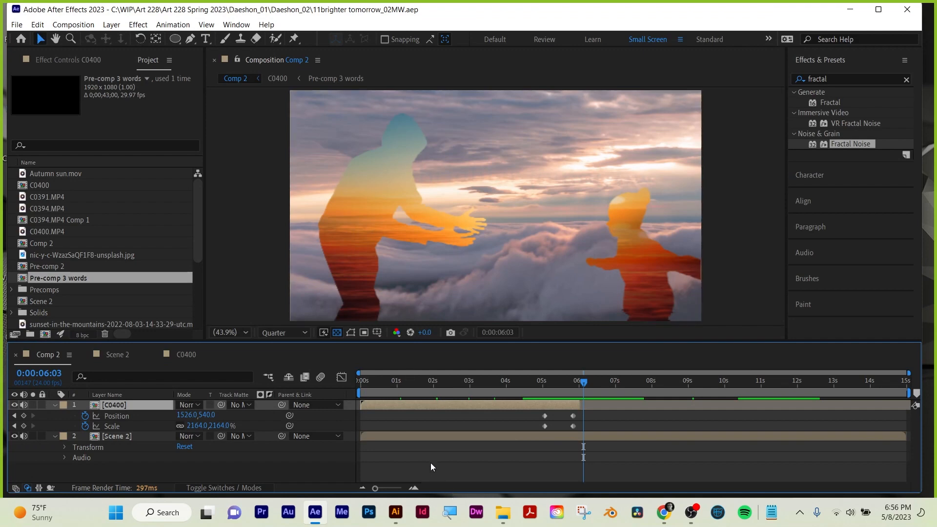
Compare the Comp 2, Scene 2 and C0400 compositions, ending on Comp 2 at 0:00:06:03.
{"action": "left_click", "coordinate": [118, 354]}
{"action": "left_click", "coordinate": [45, 354]}
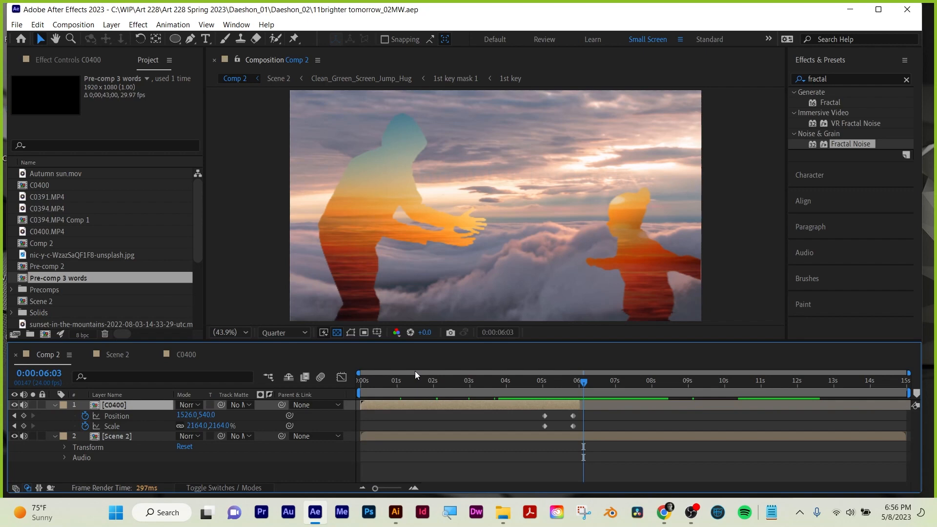
{"action": "left_click", "coordinate": [115, 359]}
{"action": "left_click", "coordinate": [181, 355]}
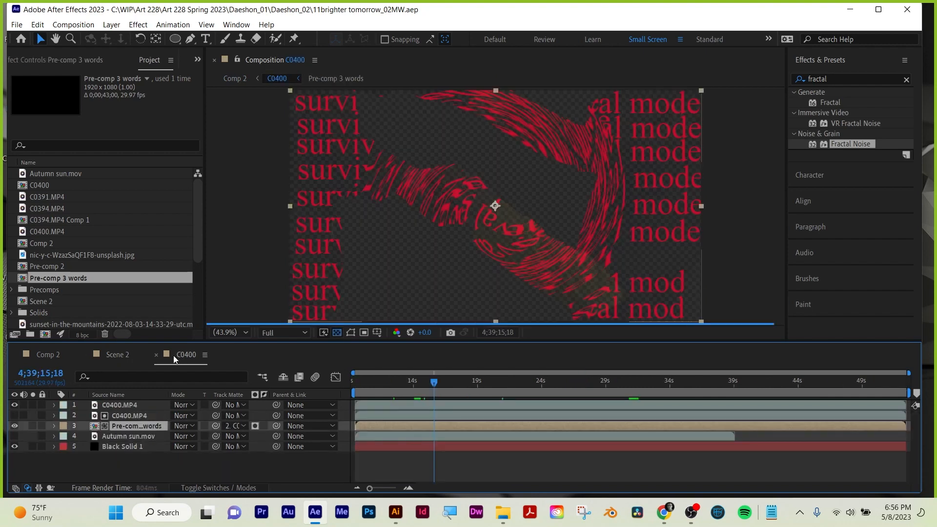
{"action": "left_click", "coordinate": [39, 354]}
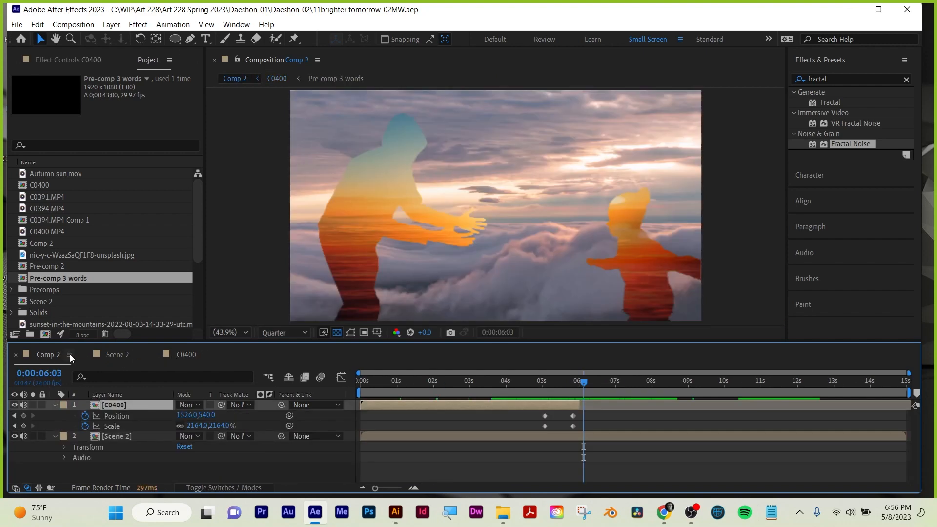
Scrub Scene 2 from 0:00:05:05 back to the start, and review Comp 2 from there to 0:00:01:17.
{"action": "left_click", "coordinate": [109, 354]}
{"action": "left_click", "coordinate": [547, 384]}
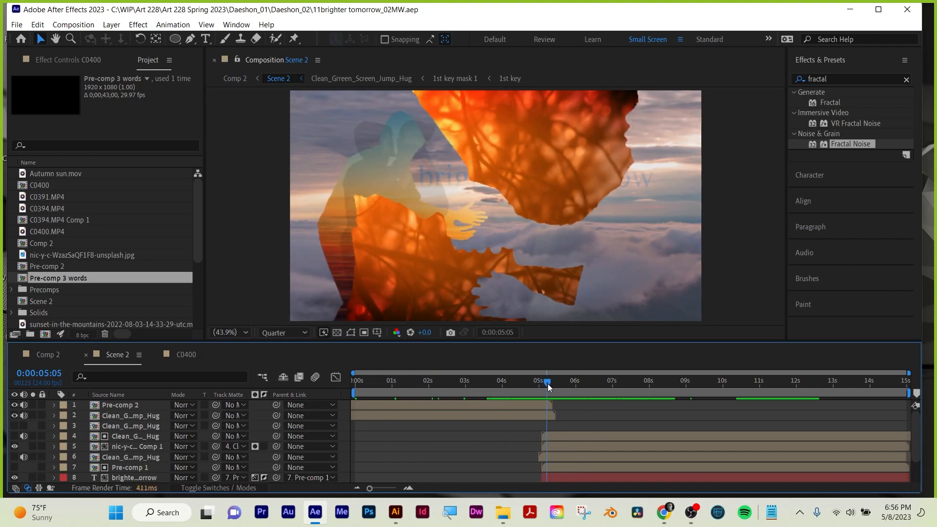
{"action": "left_click_drag", "start_coordinate": [547, 383], "coordinate": [343, 392]}
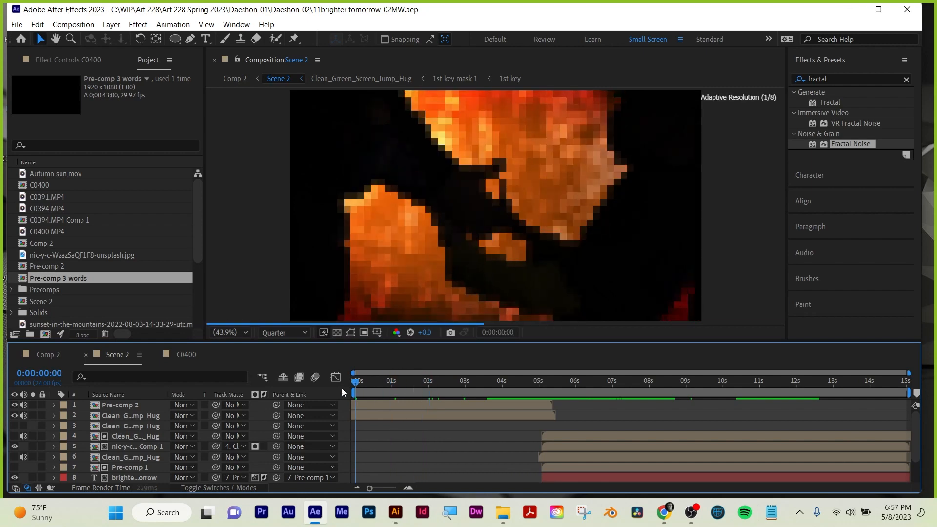
{"action": "left_click", "coordinate": [33, 353]}
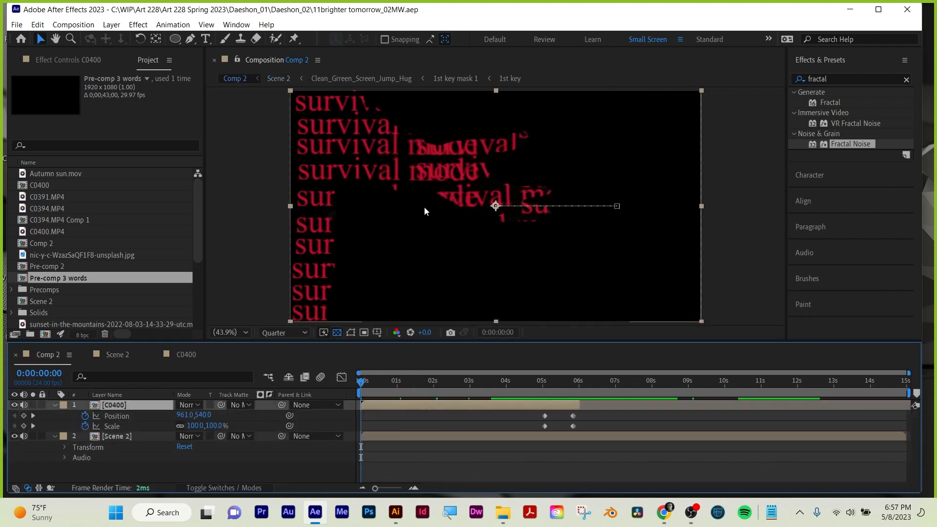
{"action": "left_click_drag", "start_coordinate": [361, 386], "coordinate": [422, 389]}
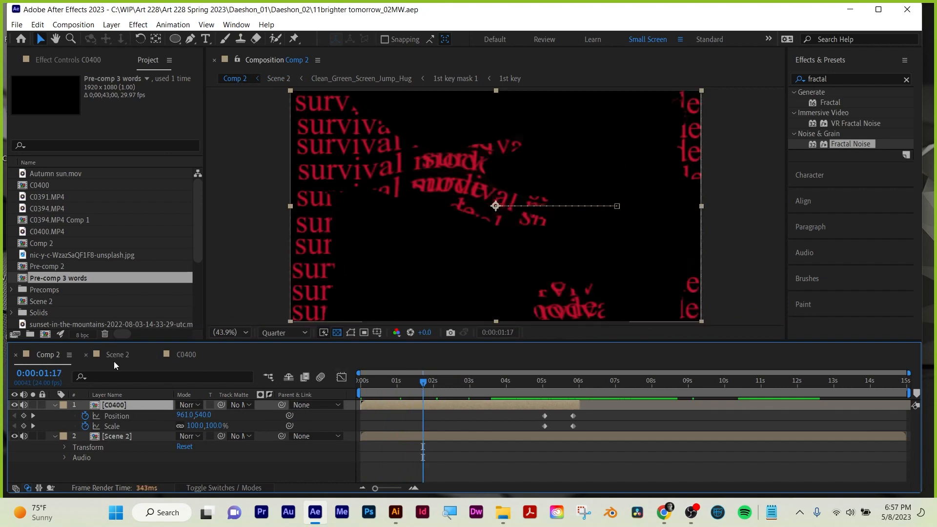
Inspect the Scene 2 layer stack at 0:00:01:17, and toggle the Pre-comp 2 layer's visibility off and on.
{"action": "left_click", "coordinate": [117, 355]}
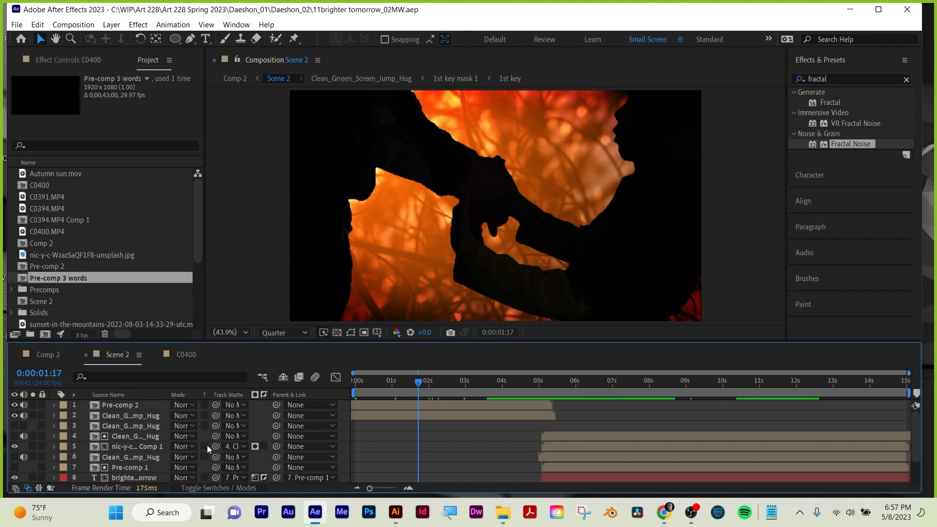
{"action": "scroll", "coordinate": [207, 448], "scroll_direction": "down", "scroll_amount": 1}
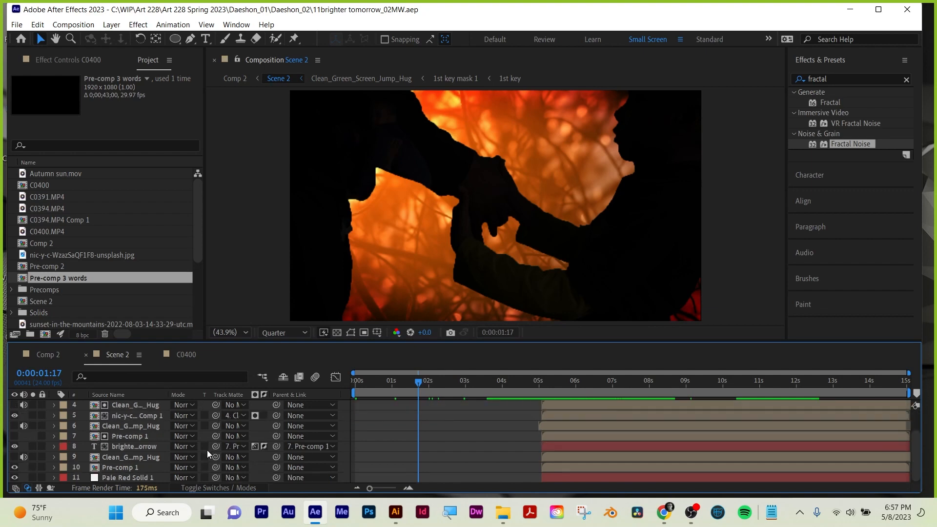
{"action": "left_click", "coordinate": [265, 445]}
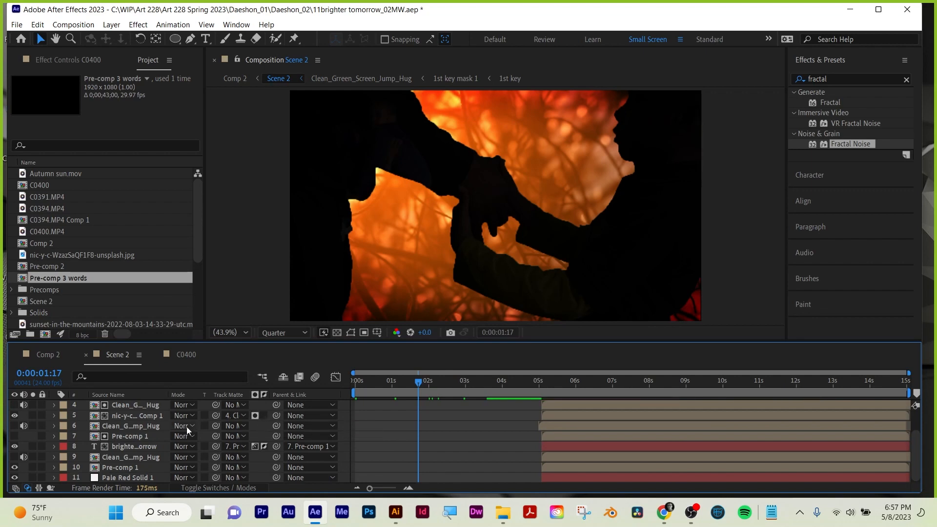
{"action": "scroll", "coordinate": [186, 429], "scroll_direction": "up", "scroll_amount": 3}
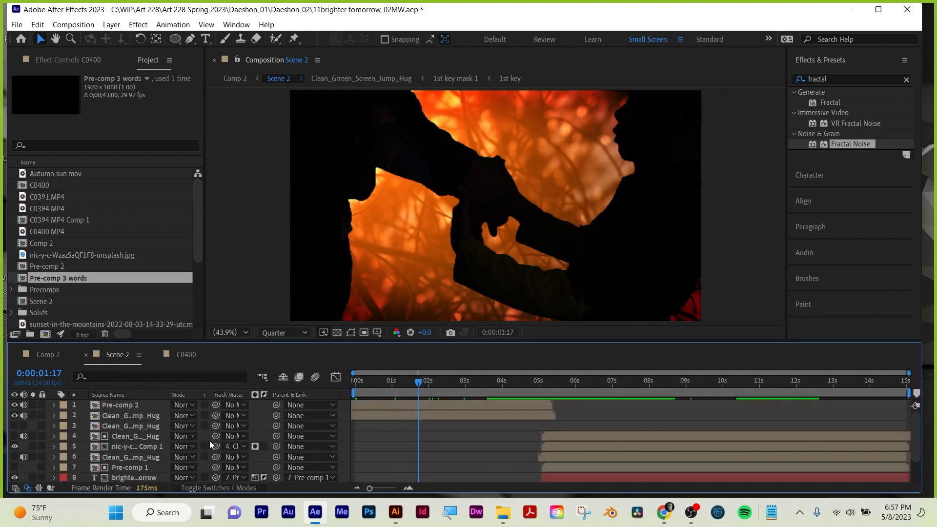
{"action": "left_click", "coordinate": [122, 405]}
{"action": "left_click", "coordinate": [14, 405]}
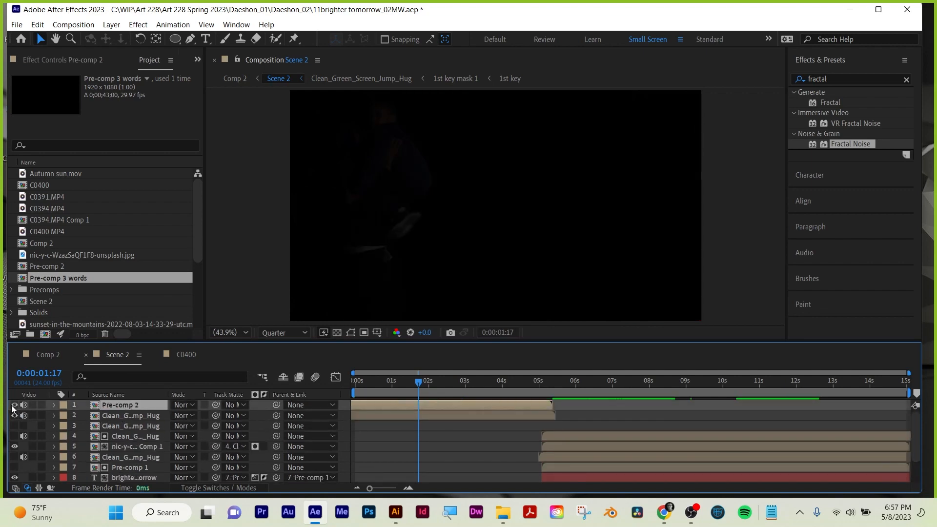
{"action": "left_click", "coordinate": [14, 405]}
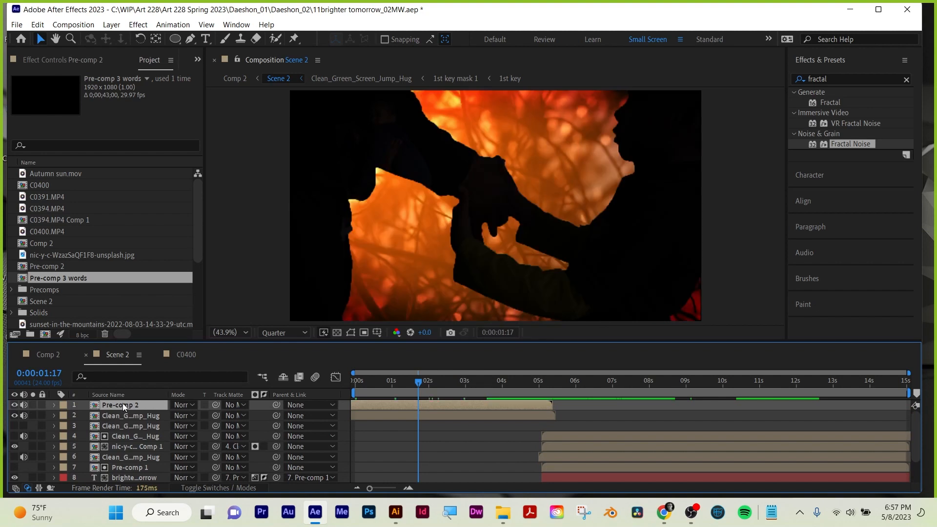
Open Pre-comp 2 from Scene 2 and scrub through its footage to 0:00:06:01.
{"action": "left_click", "coordinate": [51, 356]}
{"action": "left_click", "coordinate": [111, 356]}
{"action": "double_click", "coordinate": [124, 404]}
{"action": "left_click_drag", "start_coordinate": [372, 382], "coordinate": [567, 383]}
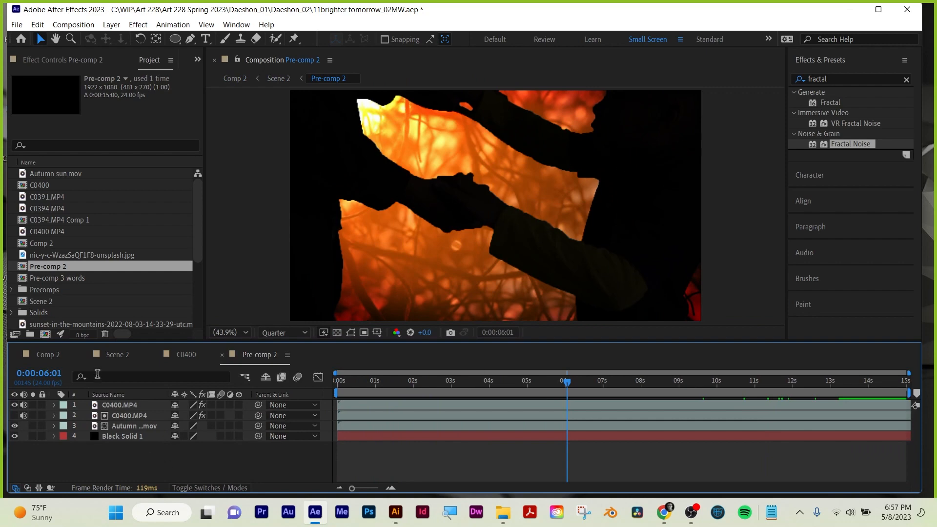
Copy the Pre-comp 3 words layer from C0400 into Pre-comp 2, placing it between Autumn sun.mov and Black Solid 1.
{"action": "left_click", "coordinate": [51, 355]}
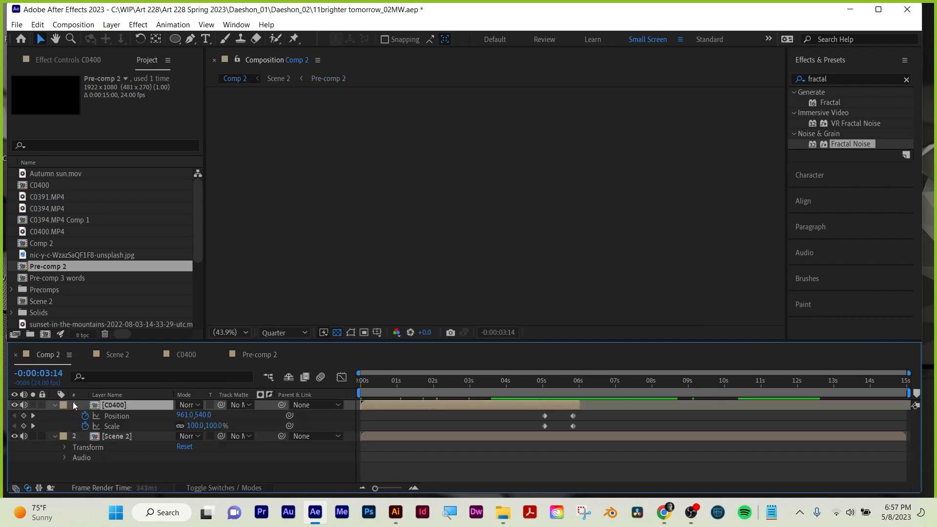
{"action": "left_click", "coordinate": [131, 356]}
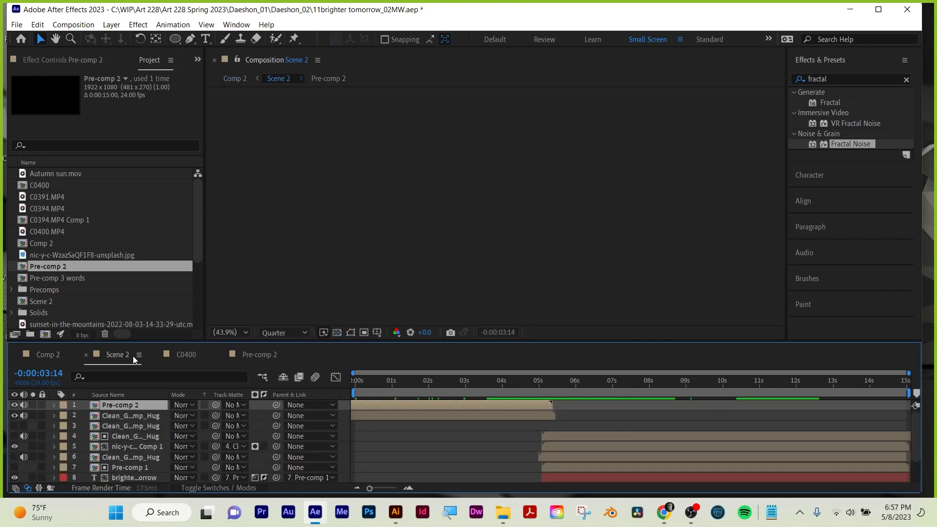
{"action": "double_click", "coordinate": [128, 404]}
{"action": "left_click", "coordinate": [188, 354]}
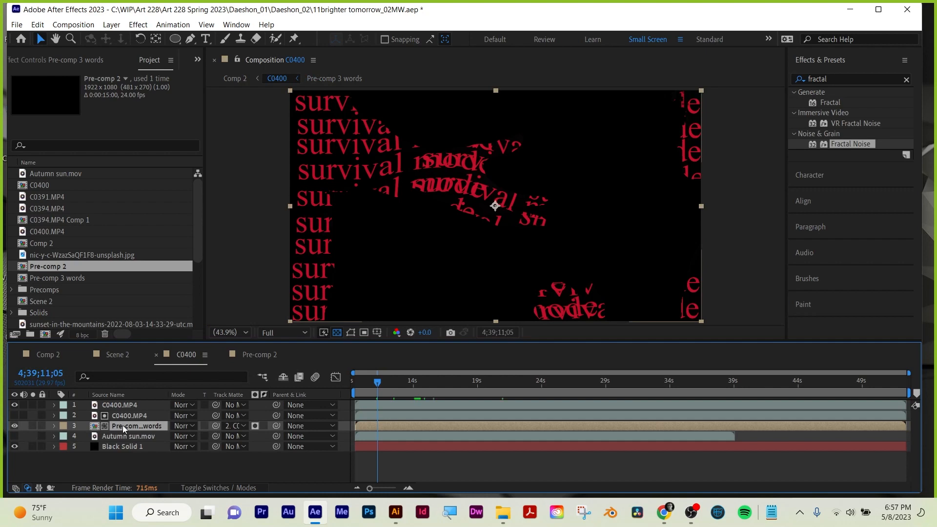
{"action": "left_click", "coordinate": [243, 356]}
{"action": "key", "text": "ctrl+v"}
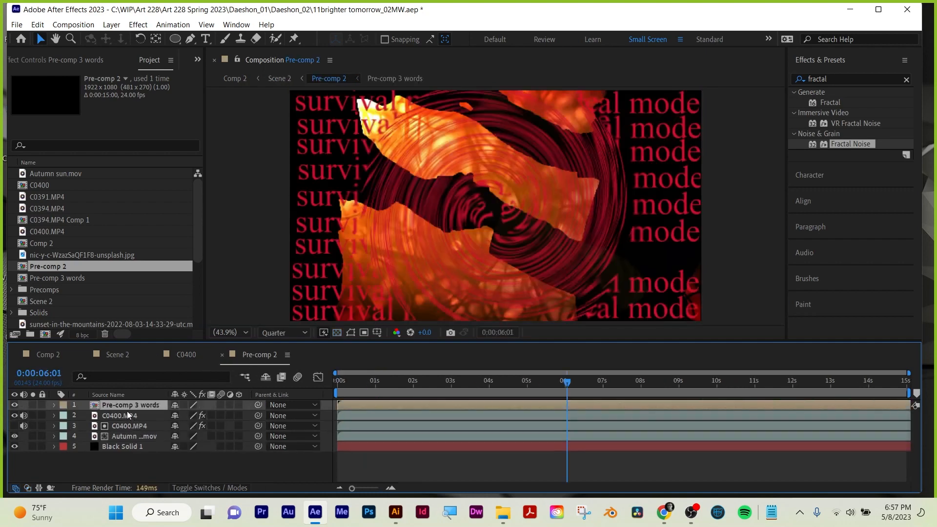
{"action": "left_click_drag", "start_coordinate": [124, 403], "coordinate": [125, 440]}
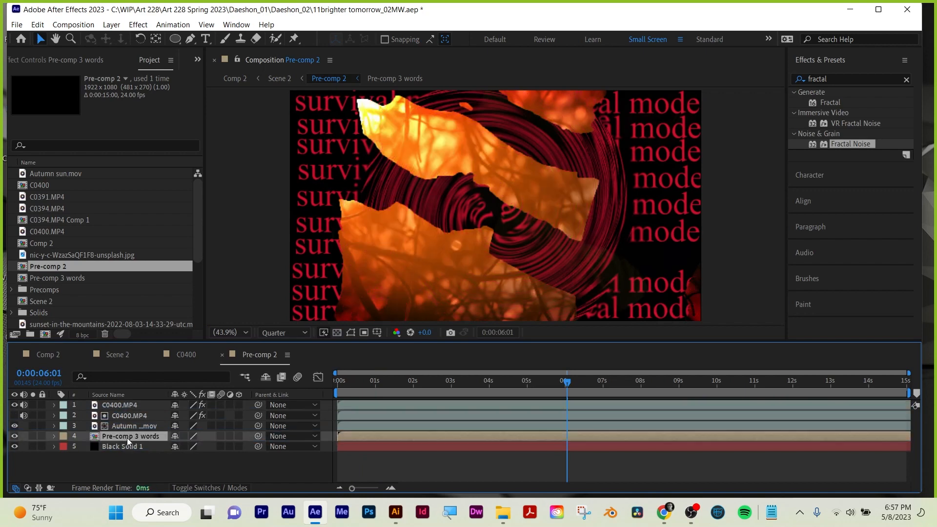
Preview Pre-comp 2 with the words layer from the start and from 0:00:04:01, and scrub on to 0:00:09:03.
{"action": "left_click_drag", "start_coordinate": [486, 381], "coordinate": [330, 384]}
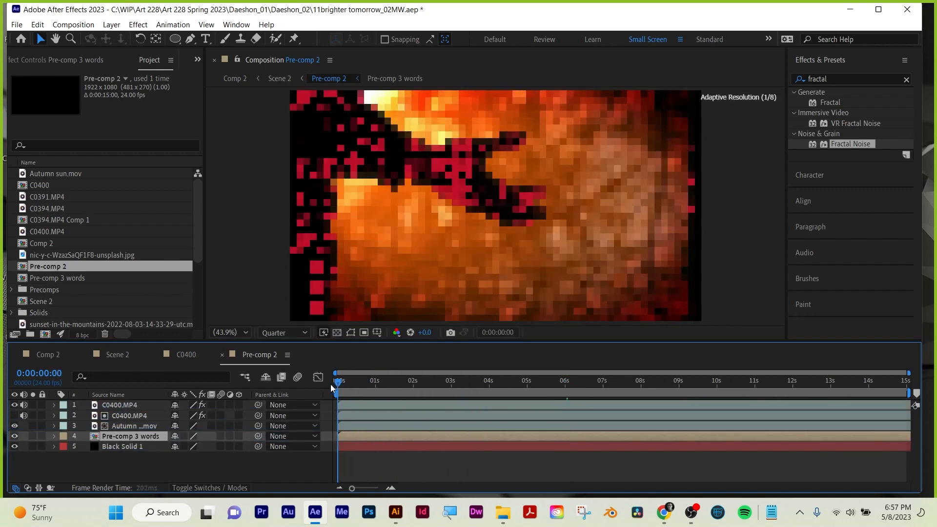
{"action": "key", "text": "space"}
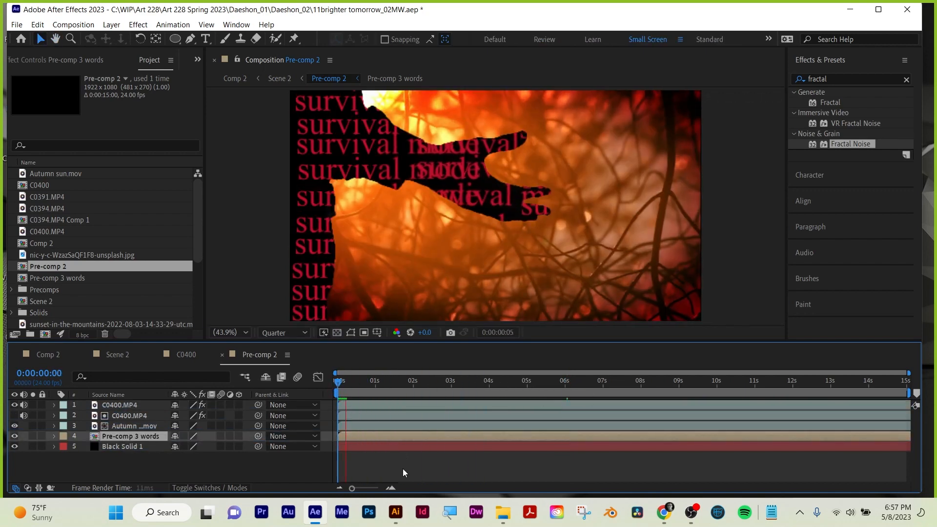
{"action": "left_click_drag", "start_coordinate": [403, 379], "coordinate": [489, 385]}
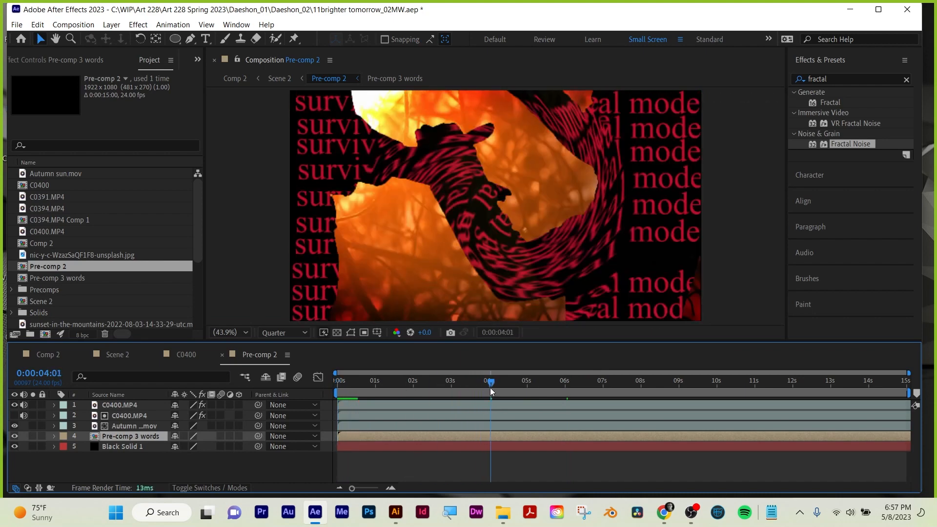
{"action": "key", "text": "space"}
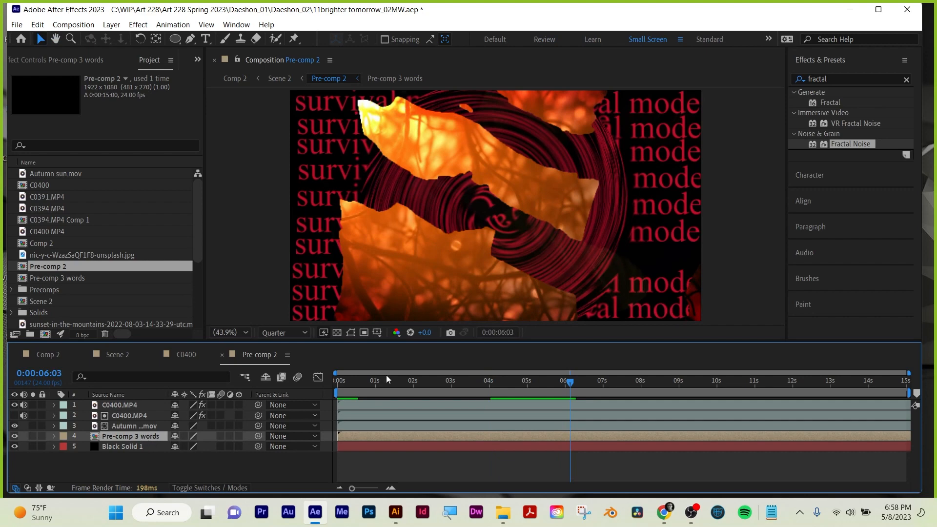
{"action": "left_click", "coordinate": [504, 383]}
{"action": "left_click_drag", "start_coordinate": [504, 383], "coordinate": [683, 383]}
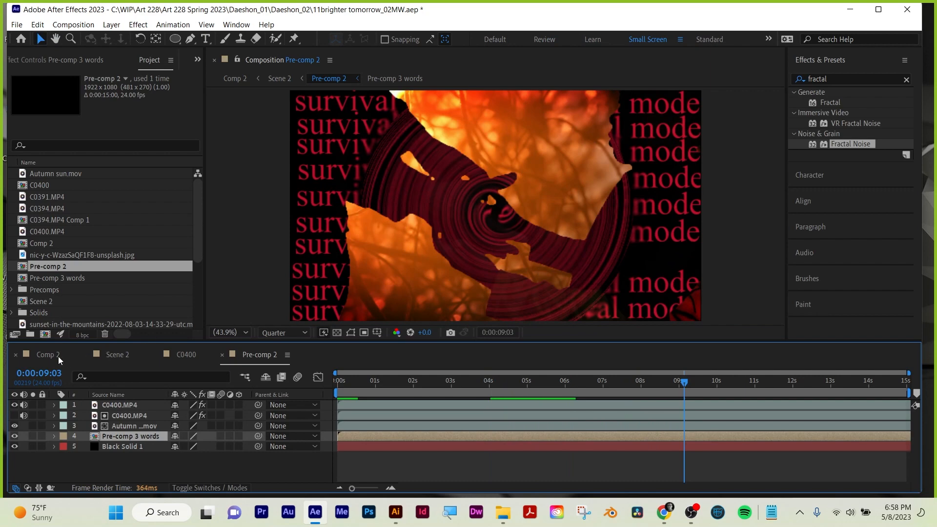
Check Comp 2 and Scene 2 at 0:00:02:23, and scrub Scene 2 to the crossfade at 0:00:05:02.
{"action": "left_click", "coordinate": [45, 355]}
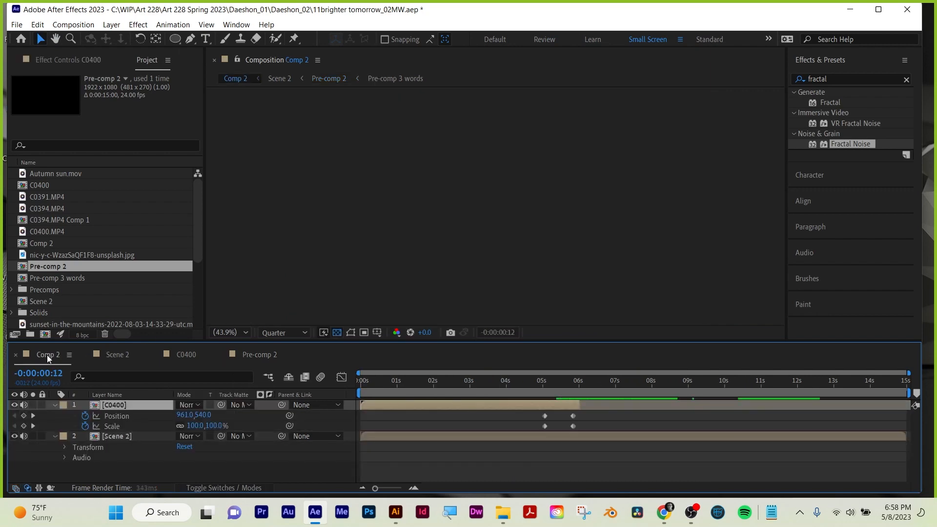
{"action": "left_click", "coordinate": [469, 382]}
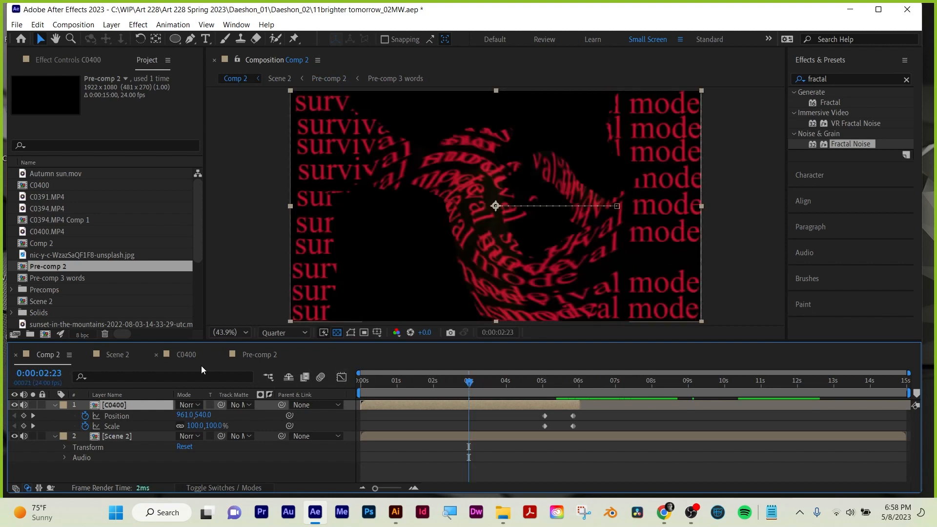
{"action": "left_click", "coordinate": [126, 356]}
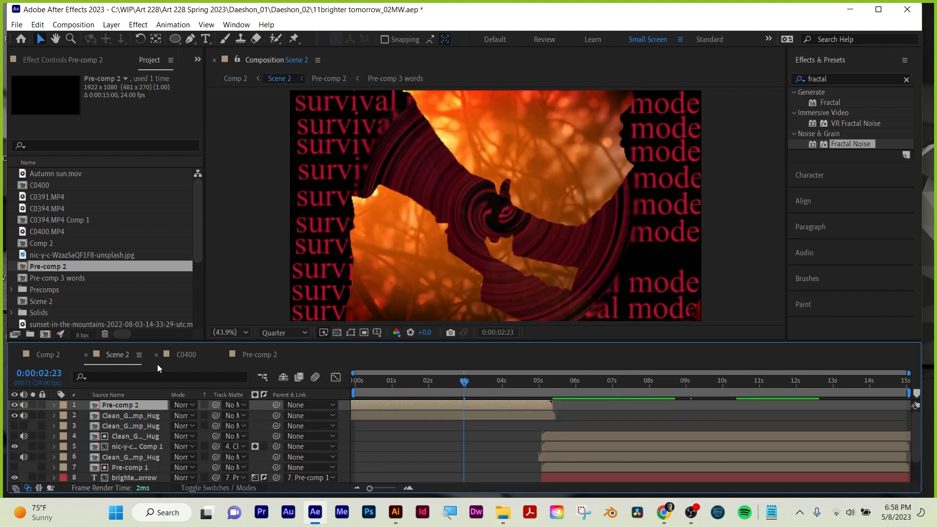
{"action": "left_click_drag", "start_coordinate": [429, 384], "coordinate": [545, 380]}
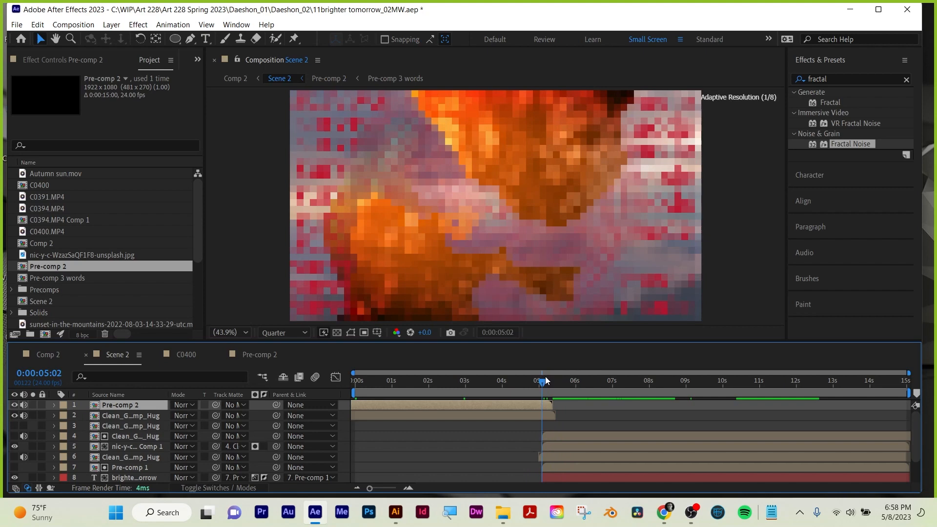
Copy the C0400 layer's Position and Scale keyframes in Comp 2 with the time at 0:00:05:01.
{"action": "left_click", "coordinate": [554, 414]}
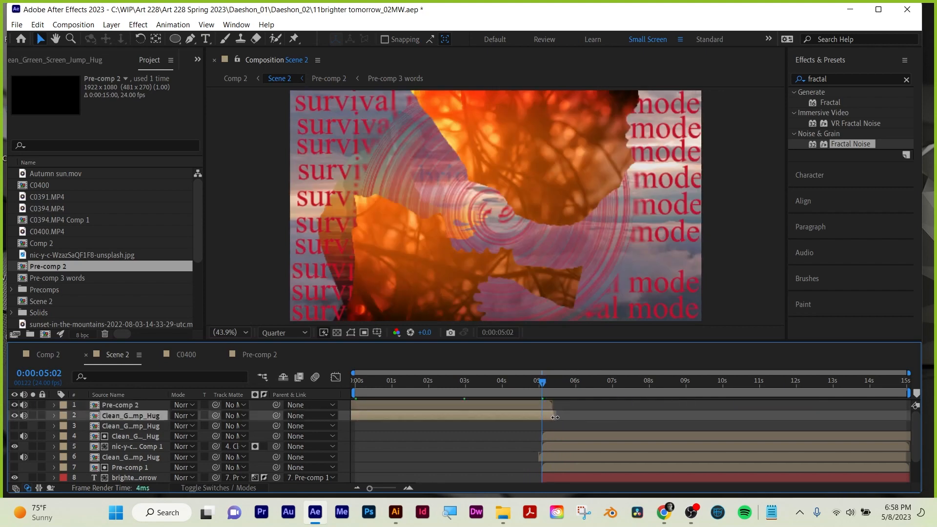
{"action": "mouse_move", "coordinate": [546, 383]}
{"action": "left_mouse_down"}
{"action": "mouse_move", "coordinate": [558, 383]}
{"action": "mouse_move", "coordinate": [544, 384]}
{"action": "left_mouse_up"}
{"action": "left_click", "coordinate": [49, 354]}
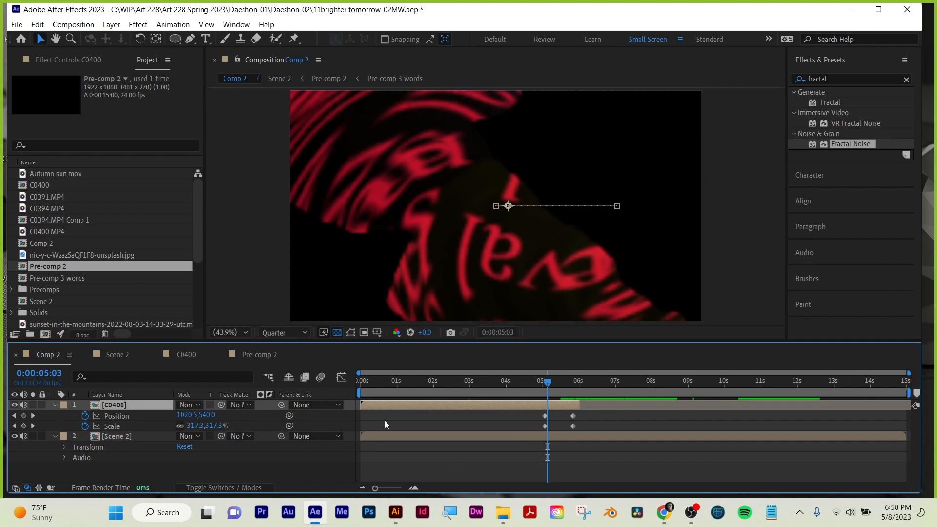
{"action": "left_click_drag", "start_coordinate": [553, 380], "coordinate": [542, 380]}
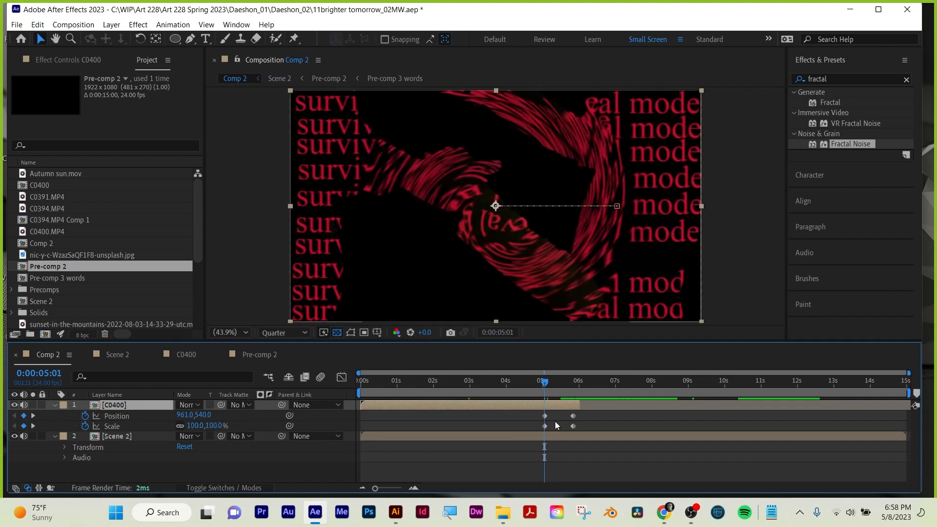
{"action": "left_click_drag", "start_coordinate": [537, 412], "coordinate": [590, 427]}
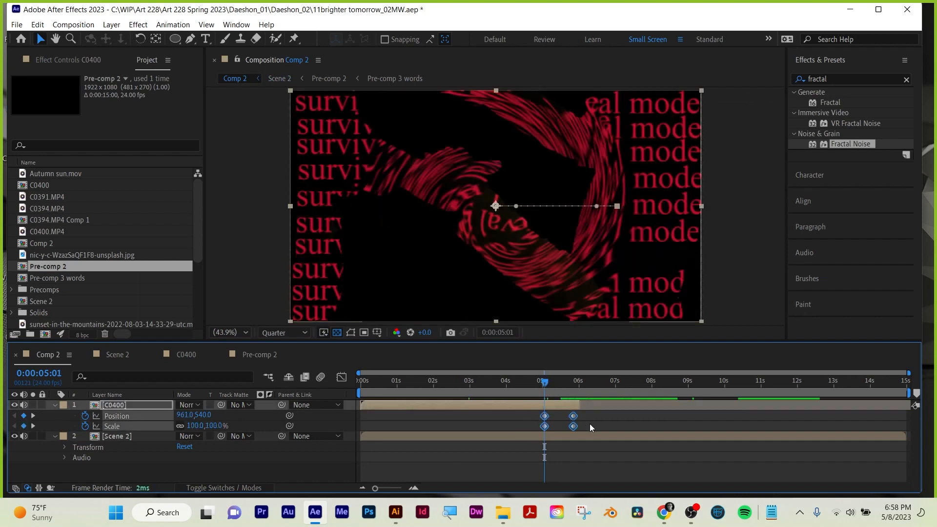
Scrub Scene 2 to 0:00:05:00 and toggle Pre-comp 2's visibility off and on to see its contribution.
{"action": "left_click", "coordinate": [126, 353]}
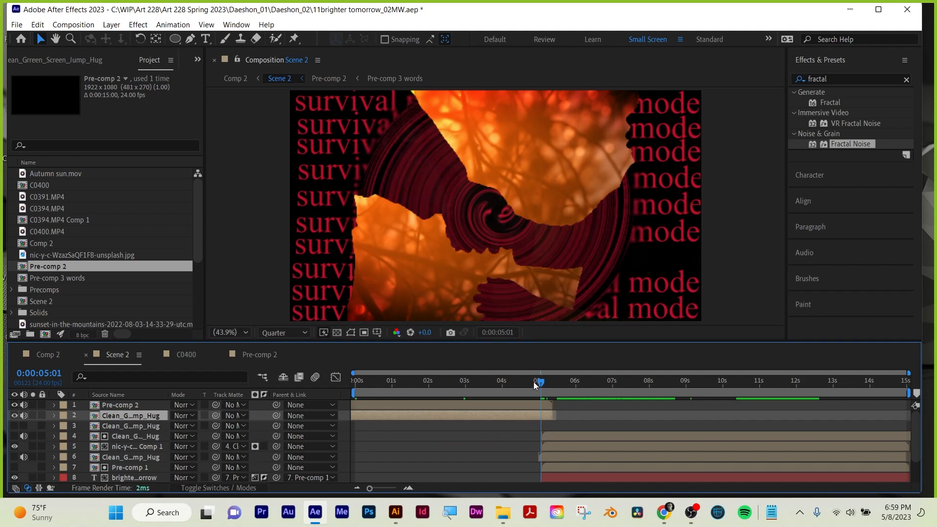
{"action": "mouse_move", "coordinate": [540, 381]}
{"action": "left_mouse_down"}
{"action": "mouse_move", "coordinate": [564, 376]}
{"action": "mouse_move", "coordinate": [527, 376]}
{"action": "left_mouse_up"}
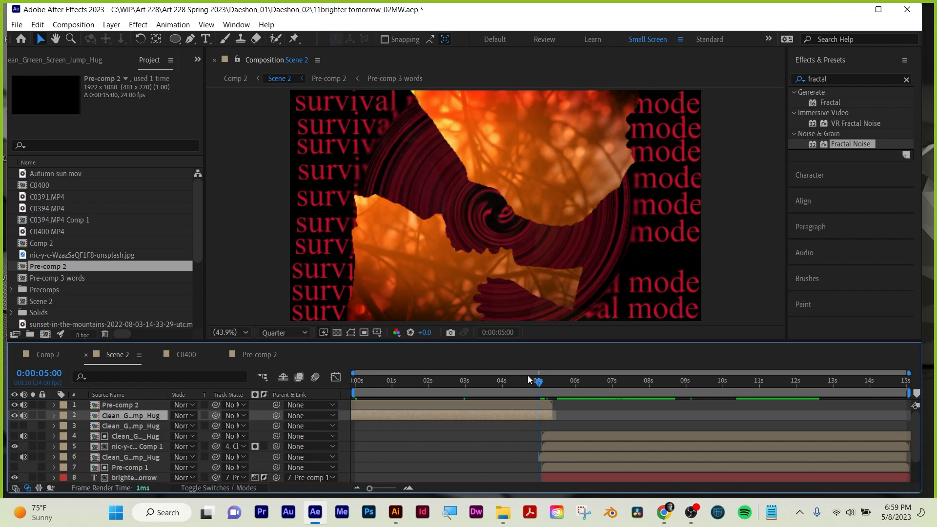
{"action": "left_click", "coordinate": [101, 406]}
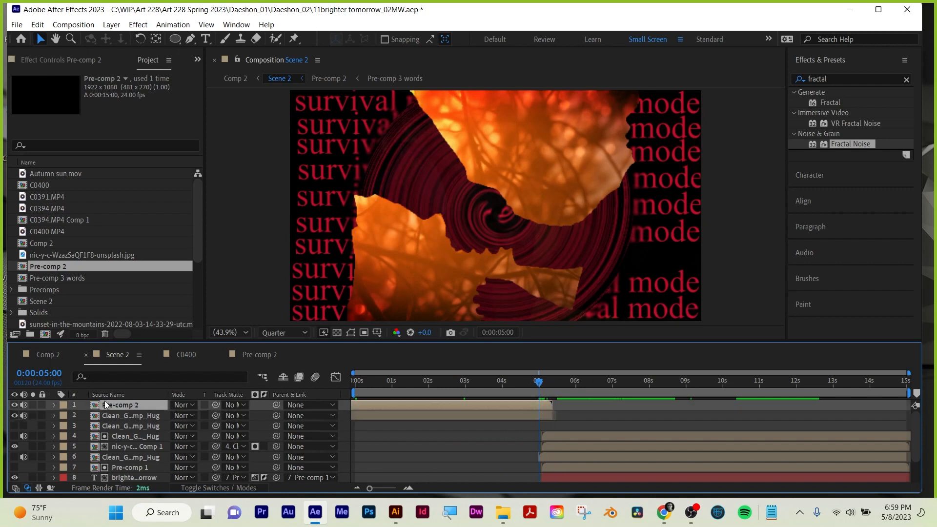
{"action": "left_click", "coordinate": [14, 406]}
{"action": "left_click", "coordinate": [15, 405]}
Apply C0400's Position and Scale keyframes to the Pre-comp 2 layer in Scene 2, starting at 0:00:05:01.
{"action": "left_click", "coordinate": [45, 354]}
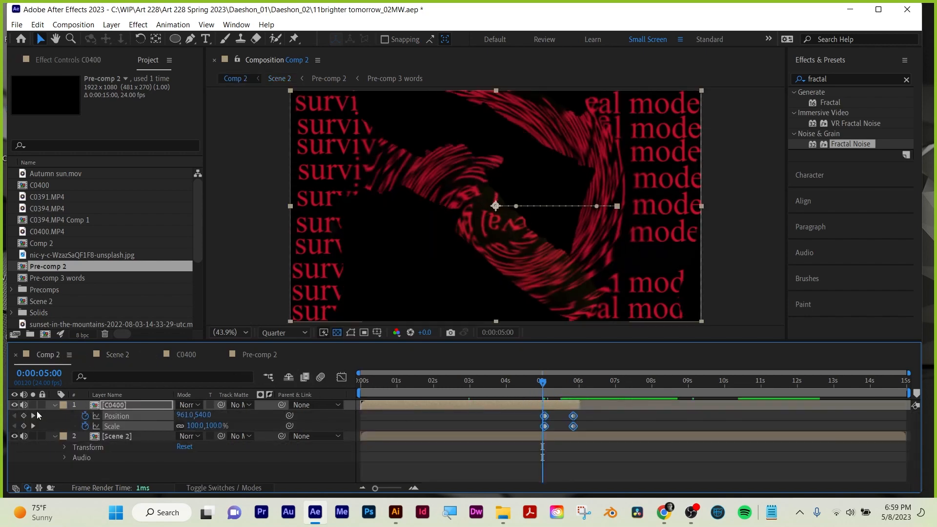
{"action": "left_click", "coordinate": [33, 416]}
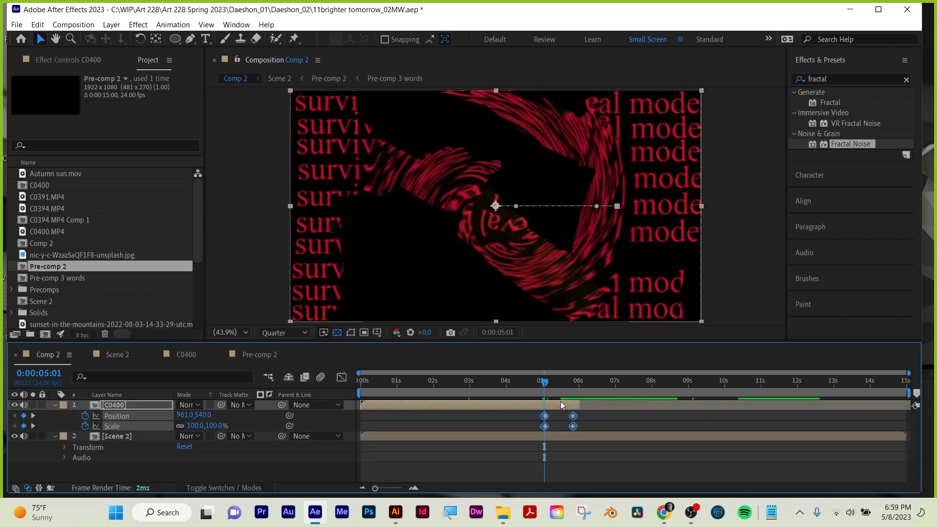
{"action": "left_click", "coordinate": [125, 353]}
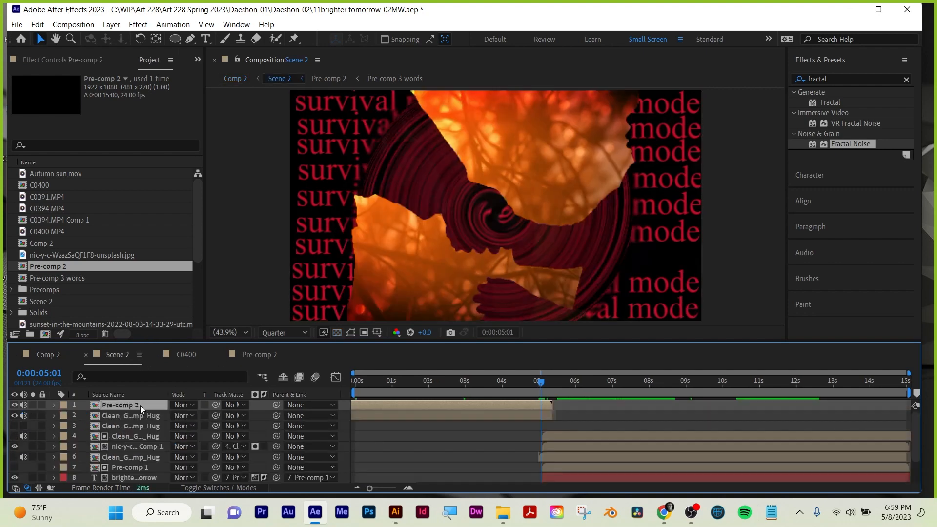
{"action": "key", "text": "p"}
{"action": "key", "text": "shift+s"}
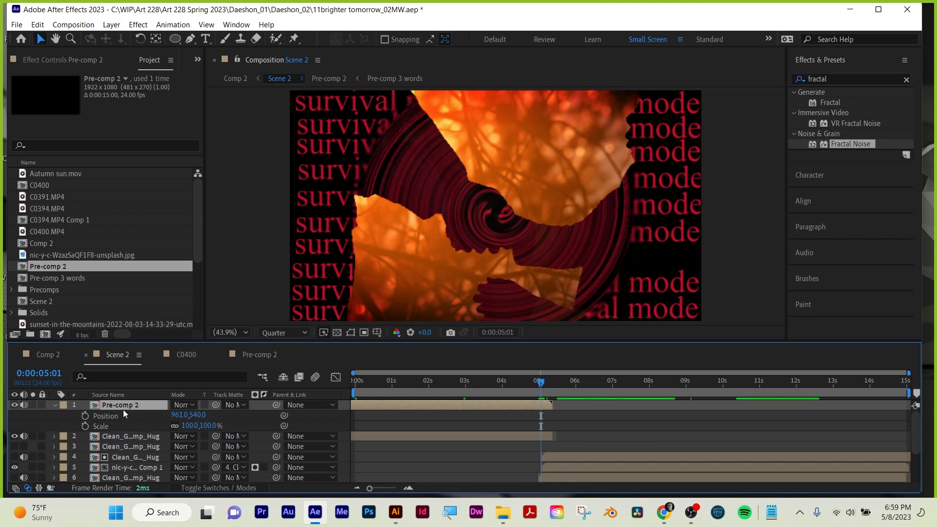
{"action": "left_click", "coordinate": [84, 415]}
{"action": "left_click", "coordinate": [86, 426]}
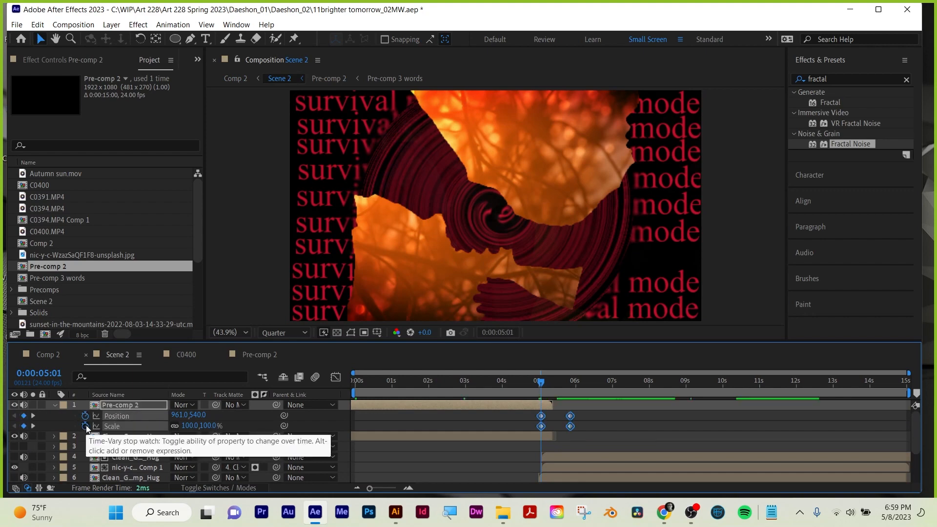
Scrub the zoom transition in Scene 2 to 0:00:05:05 and in Comp 2 to the last keyframe, comparing both compositions.
{"action": "left_click", "coordinate": [553, 405]}
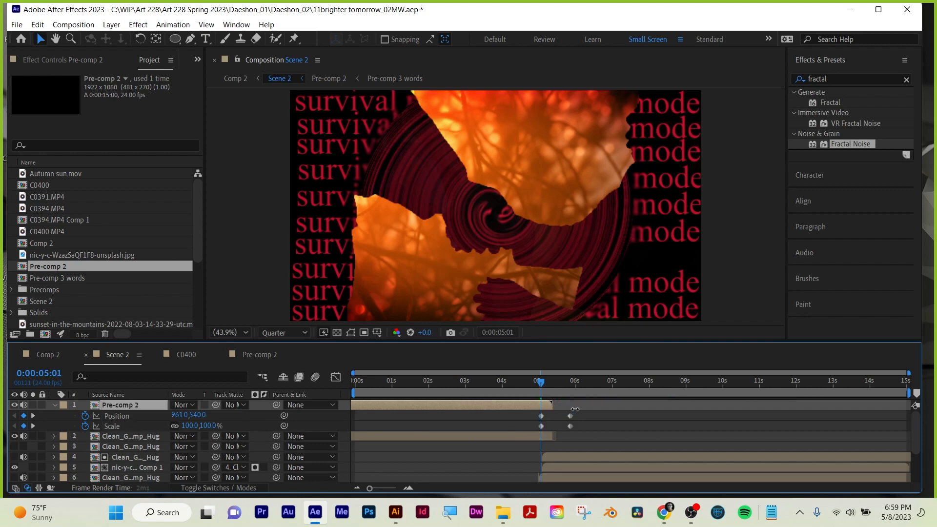
{"action": "left_click", "coordinate": [546, 383]}
{"action": "mouse_move", "coordinate": [545, 383]}
{"action": "left_mouse_down"}
{"action": "mouse_move", "coordinate": [556, 383]}
{"action": "mouse_move", "coordinate": [538, 384]}
{"action": "mouse_move", "coordinate": [547, 383]}
{"action": "left_mouse_up"}
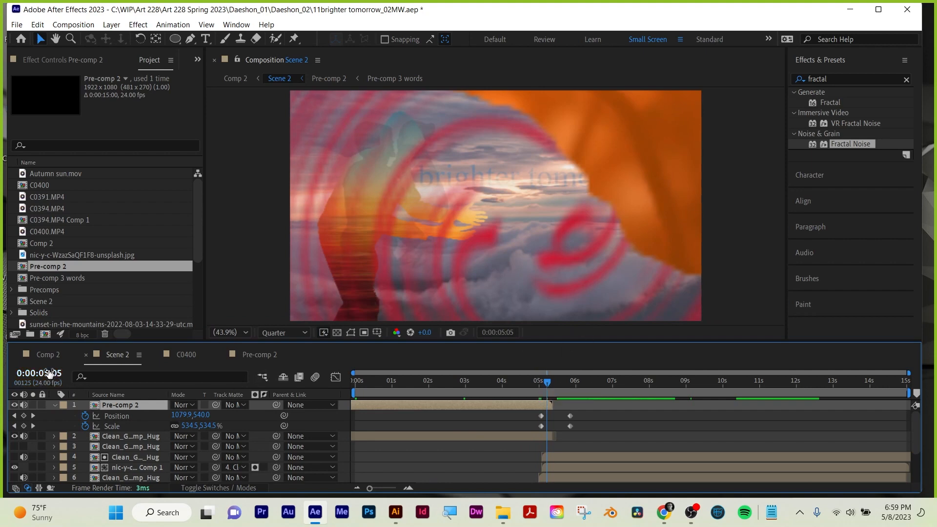
{"action": "left_click", "coordinate": [53, 356]}
{"action": "left_click", "coordinate": [504, 381]}
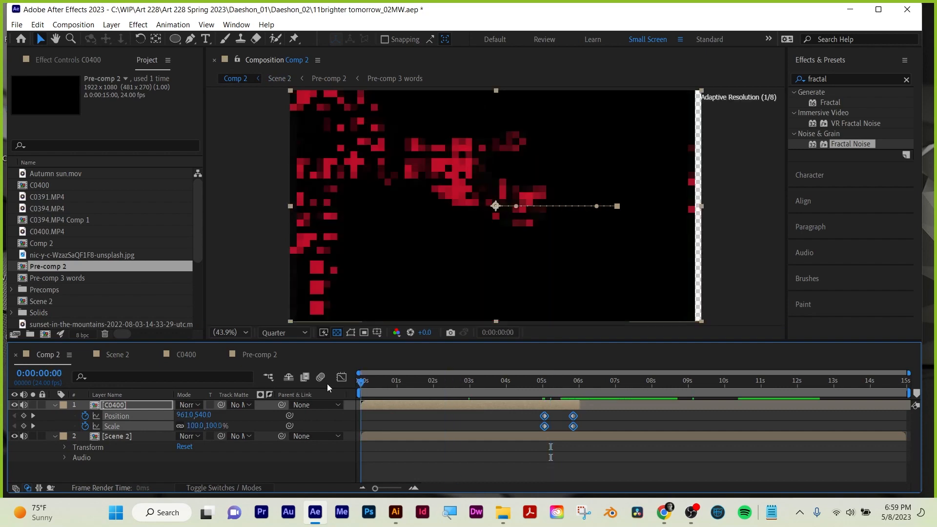
{"action": "left_click_drag", "start_coordinate": [511, 381], "coordinate": [547, 377]}
{"action": "left_click_drag", "start_coordinate": [563, 370], "coordinate": [572, 365]}
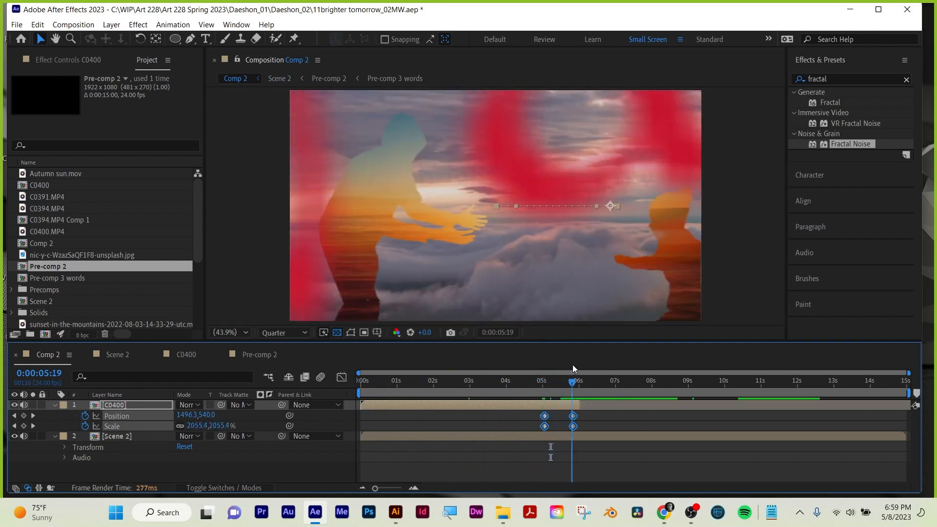
{"action": "left_click", "coordinate": [119, 355]}
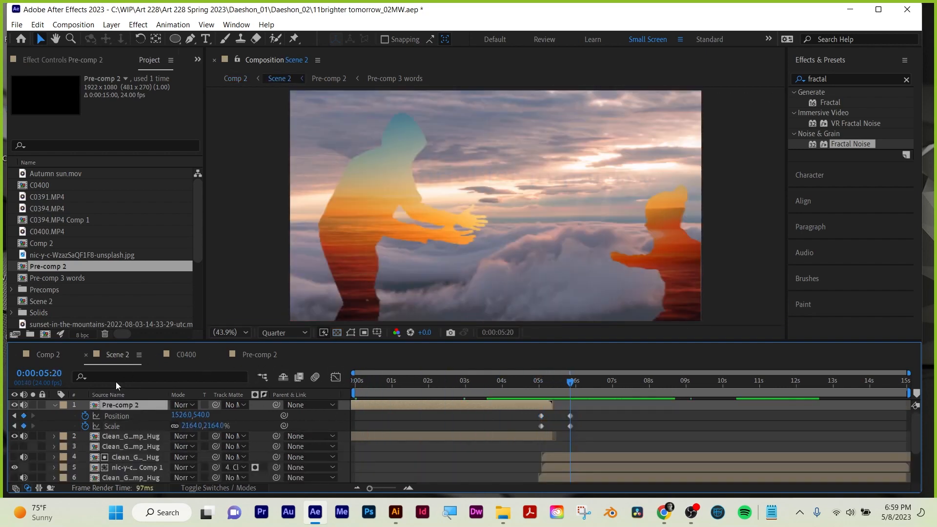
Inspect the C0400 composition's layers and compare them with Comp 2 at 0:00:05:05.
{"action": "left_click", "coordinate": [191, 349]}
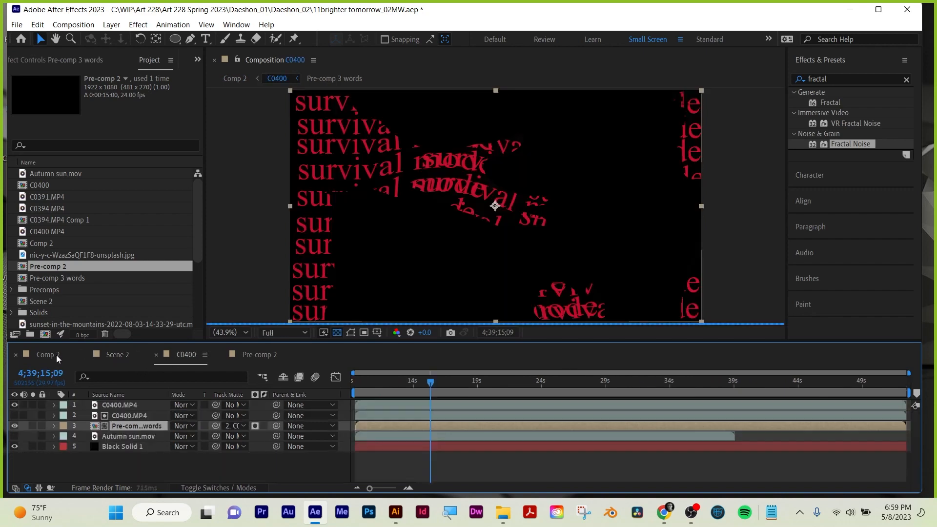
{"action": "left_click", "coordinate": [57, 355]}
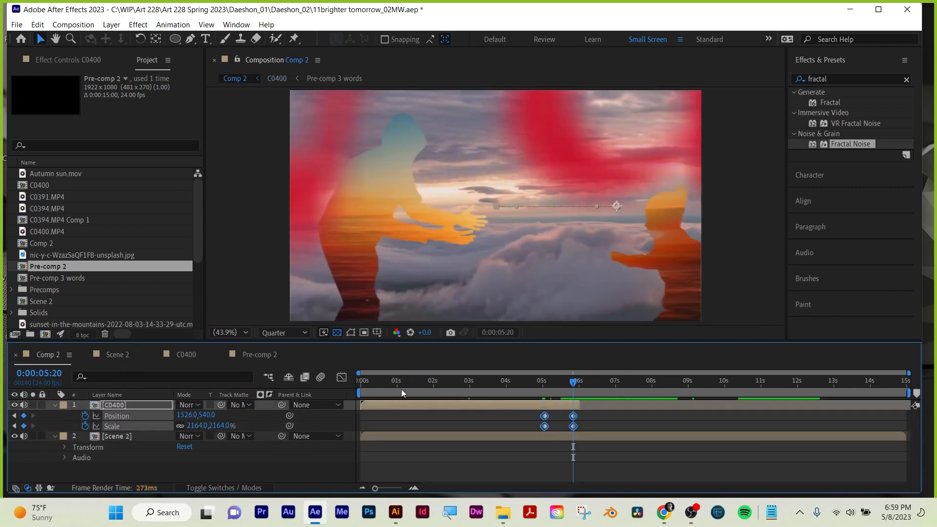
{"action": "left_click_drag", "start_coordinate": [504, 385], "coordinate": [550, 385]}
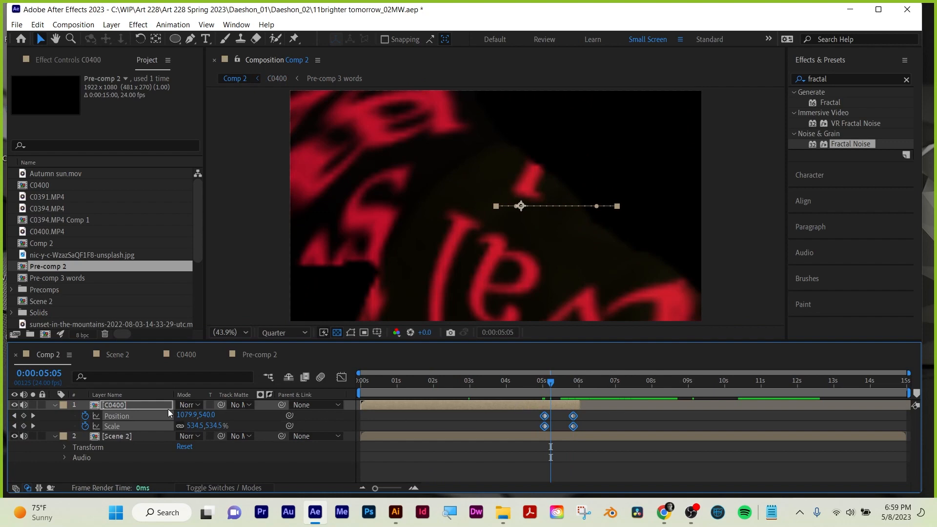
{"action": "double_click", "coordinate": [91, 405]}
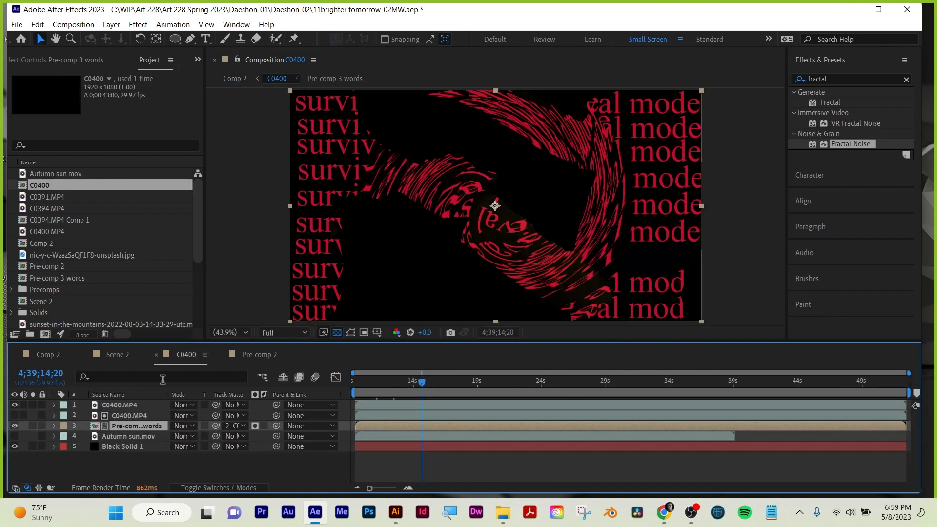
Copy the Autumn sun.mov layer from Pre-comp 2 into Comp 2 at 0:00:00:00, placing it beneath Scene 2.
{"action": "left_click", "coordinate": [116, 354]}
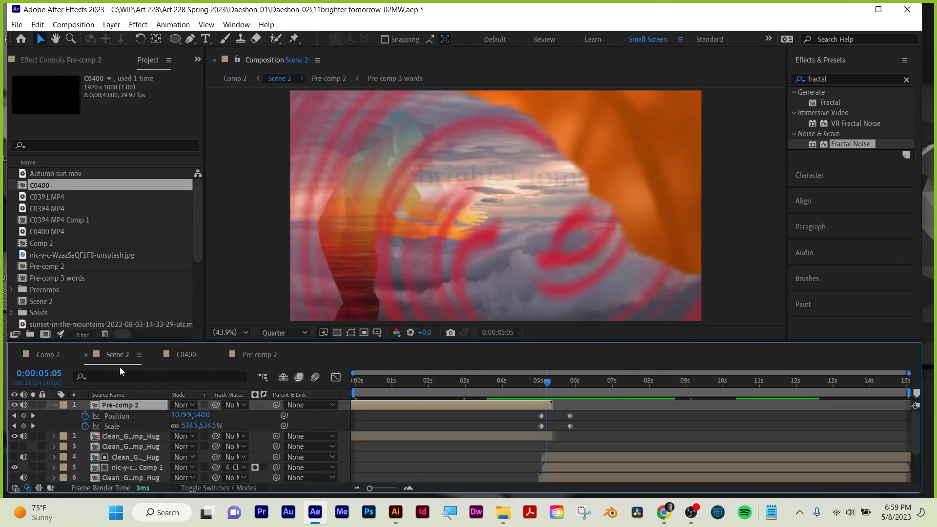
{"action": "double_click", "coordinate": [120, 405]}
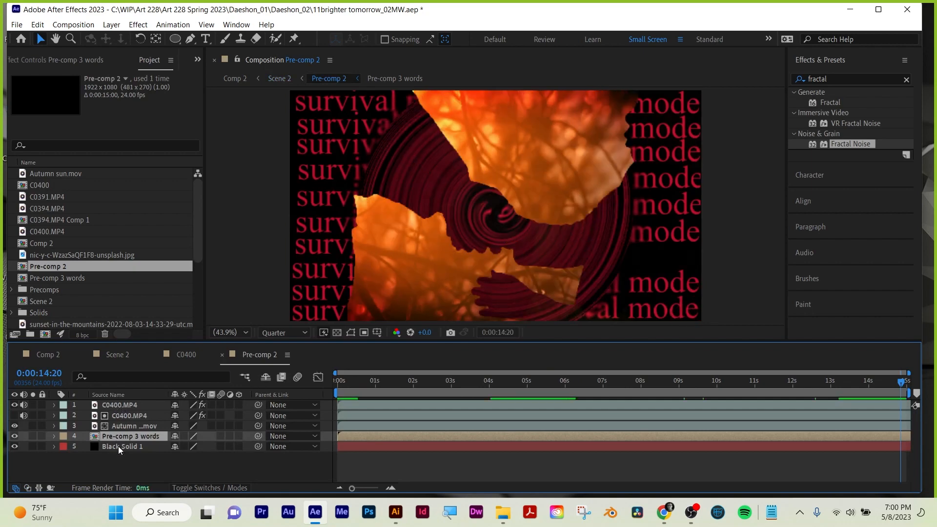
{"action": "left_click", "coordinate": [118, 446]}
{"action": "left_click", "coordinate": [122, 429]}
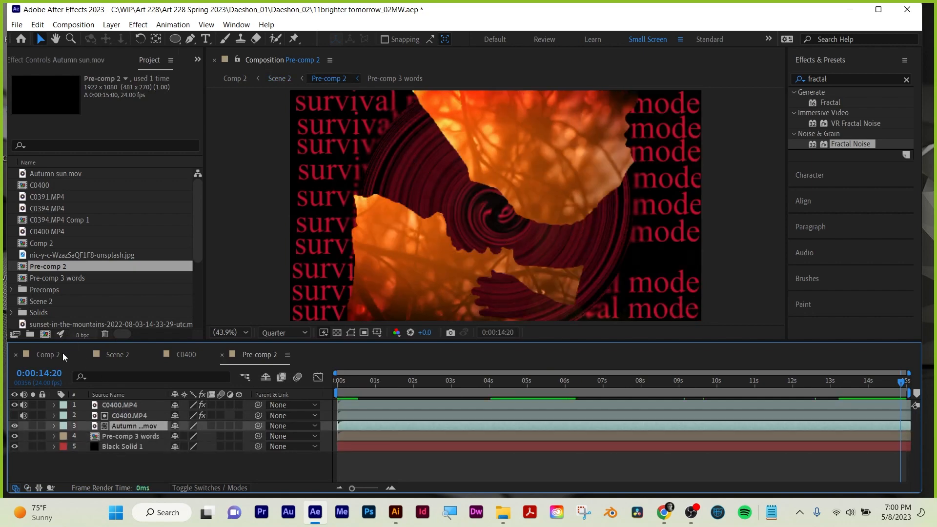
{"action": "left_click", "coordinate": [115, 355]}
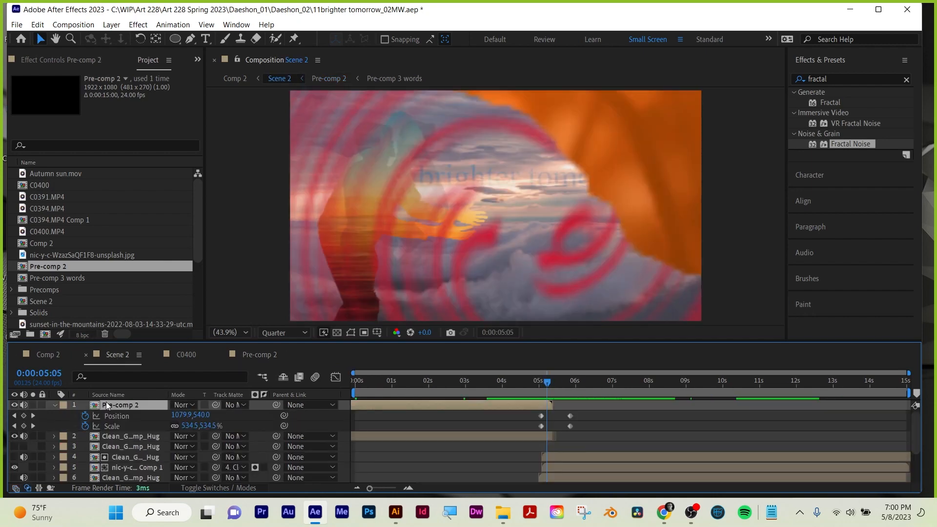
{"action": "left_click", "coordinate": [48, 354]}
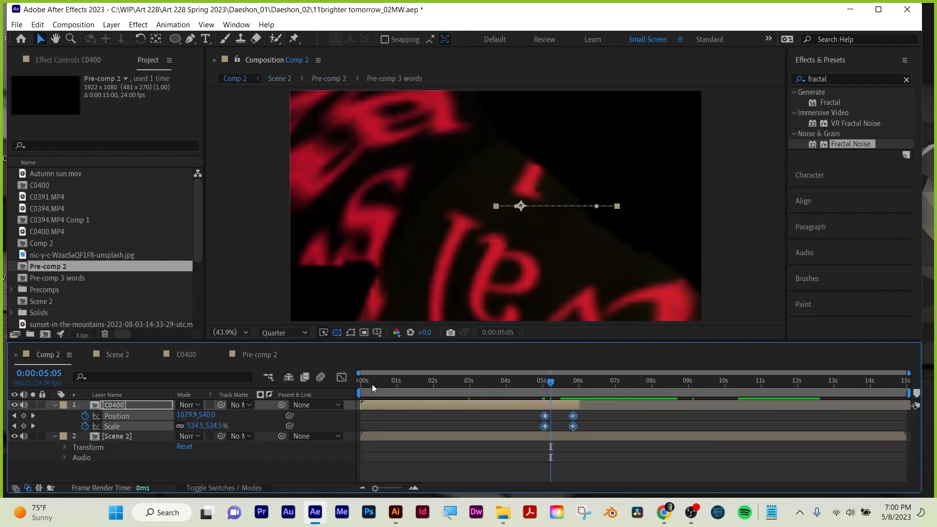
{"action": "left_click", "coordinate": [362, 380]}
{"action": "key", "text": "ctrl+v"}
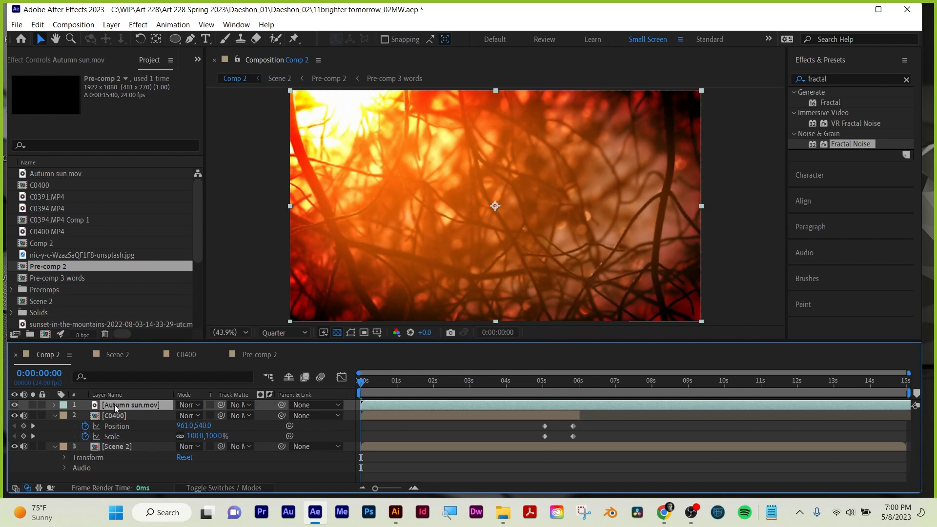
{"action": "left_click_drag", "start_coordinate": [115, 404], "coordinate": [115, 470]}
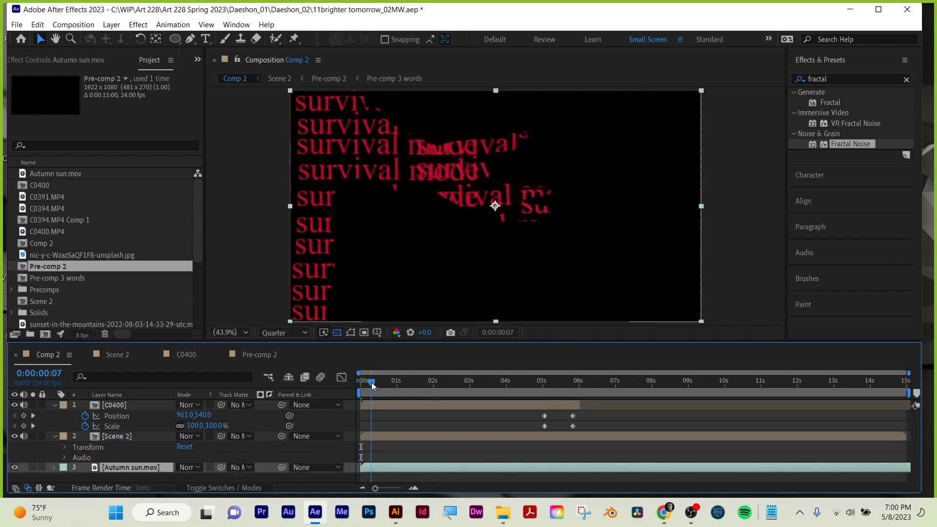
Preview Comp 2 to 0:00:01:11 and set Scene 2 as the track matte for Autumn sun.mov.
{"action": "key", "text": "space"}
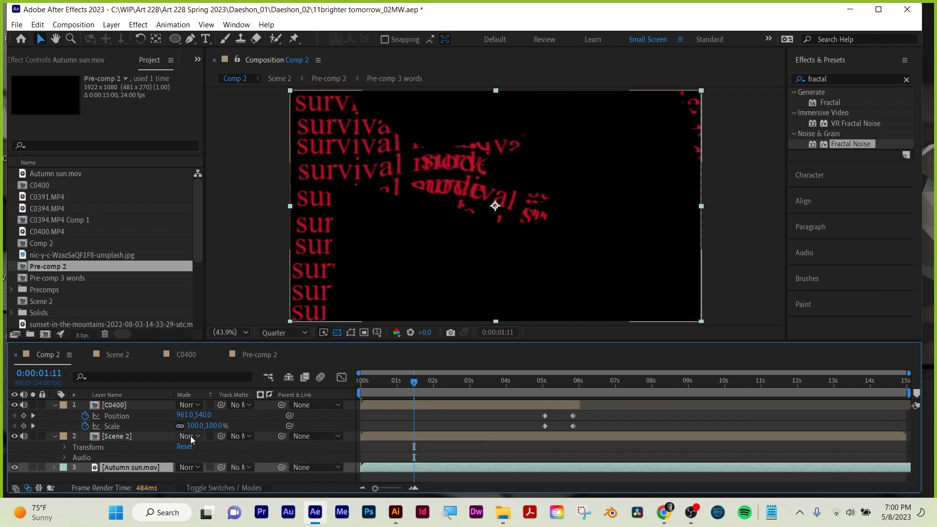
{"action": "left_click", "coordinate": [240, 486]}
{"action": "left_click", "coordinate": [230, 486]}
{"action": "left_click", "coordinate": [122, 436]}
{"action": "left_click", "coordinate": [239, 466]}
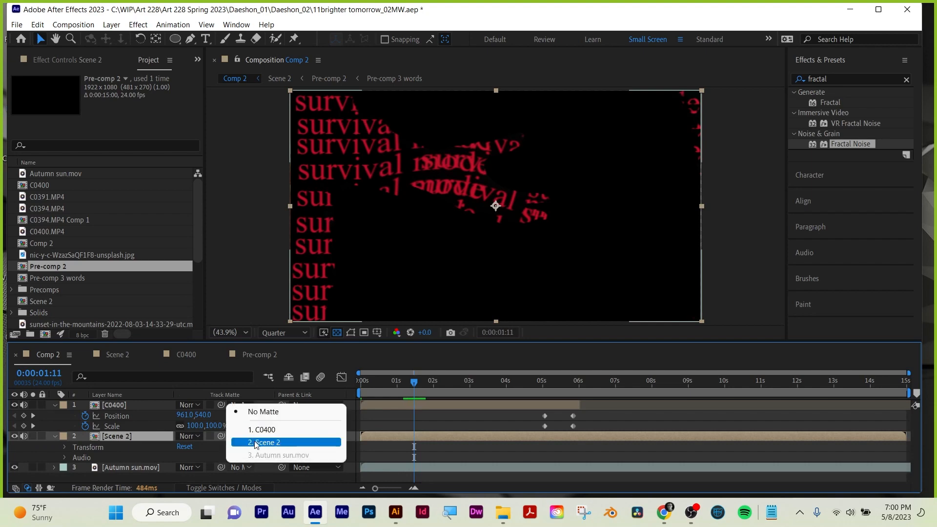
{"action": "left_click", "coordinate": [253, 440]}
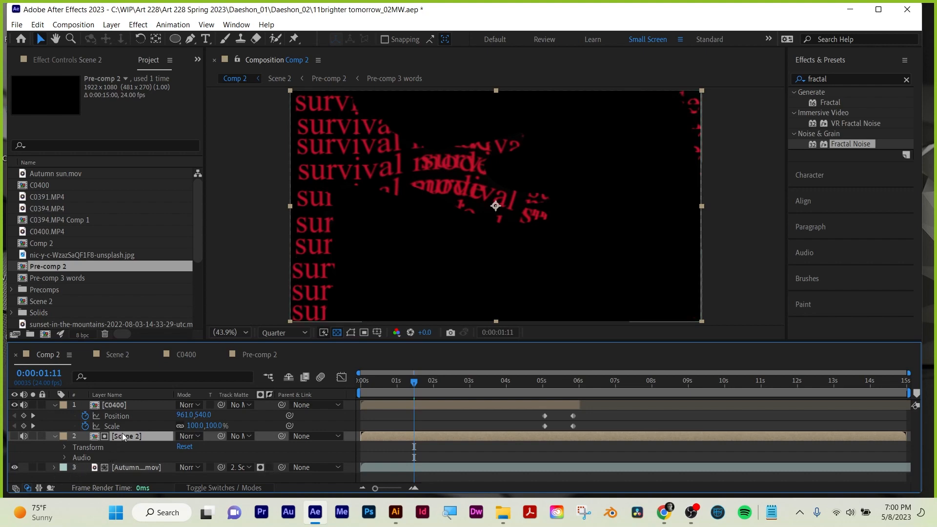
Toggle Pre-comp 2's visibility off and on in Scene 2 at 0:00:01:11.
{"action": "left_click", "coordinate": [118, 354]}
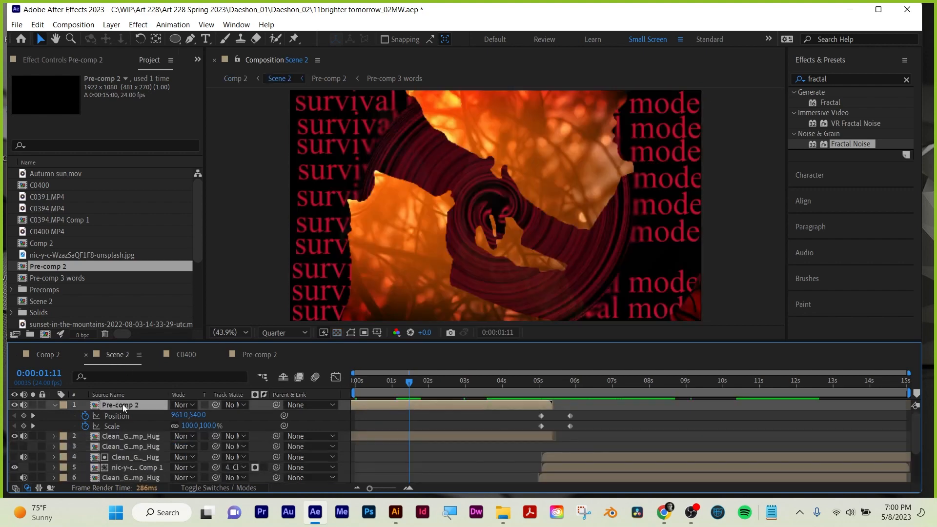
{"action": "left_click", "coordinate": [14, 405]}
{"action": "left_click", "coordinate": [14, 405]}
Delete the Autumn sun.mov layer from Comp 2.
{"action": "left_click", "coordinate": [45, 355]}
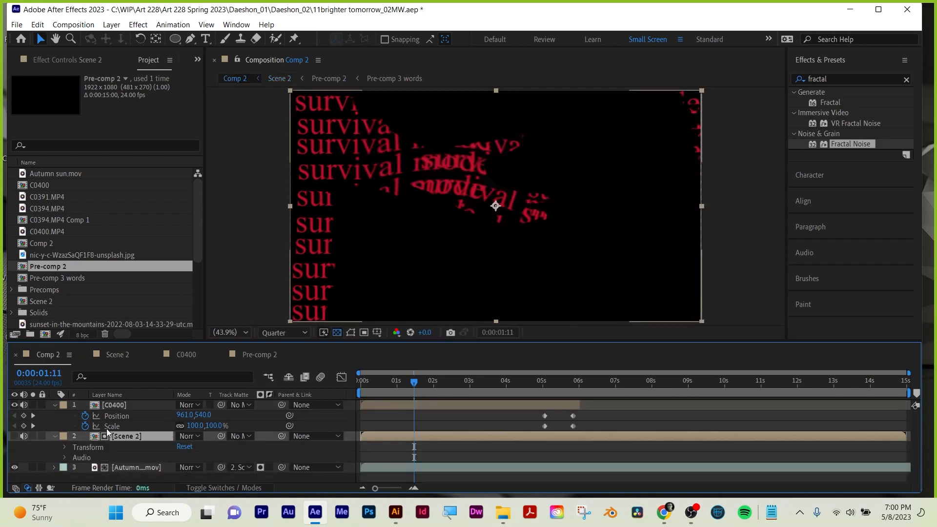
{"action": "left_click", "coordinate": [119, 468]}
{"action": "key", "text": "Delete"}
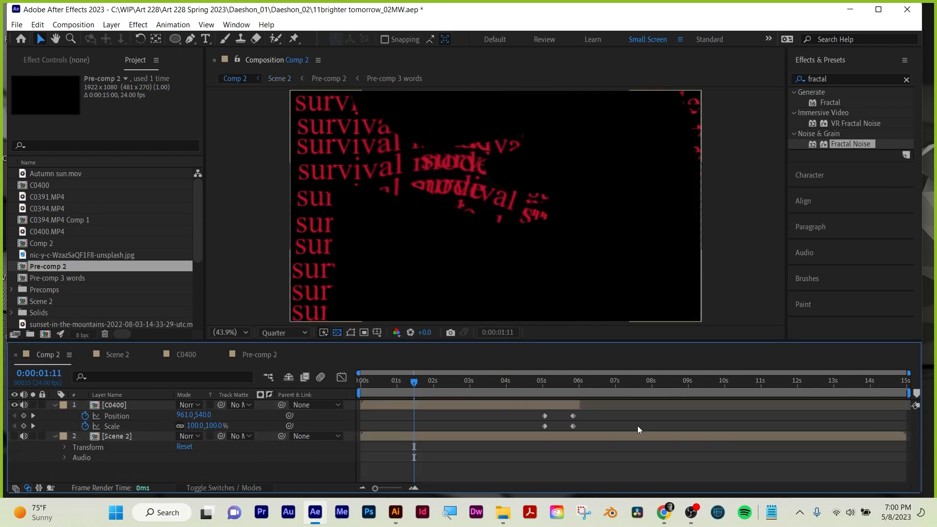
Add Pre-comp 2 to Comp 2 as the top layer starting at 0:00:00:00, and turn on Scene 2's visibility at 0:00:06:04.
{"action": "left_click_drag", "start_coordinate": [413, 388], "coordinate": [339, 385]}
{"action": "key", "text": "ctrl+slash"}
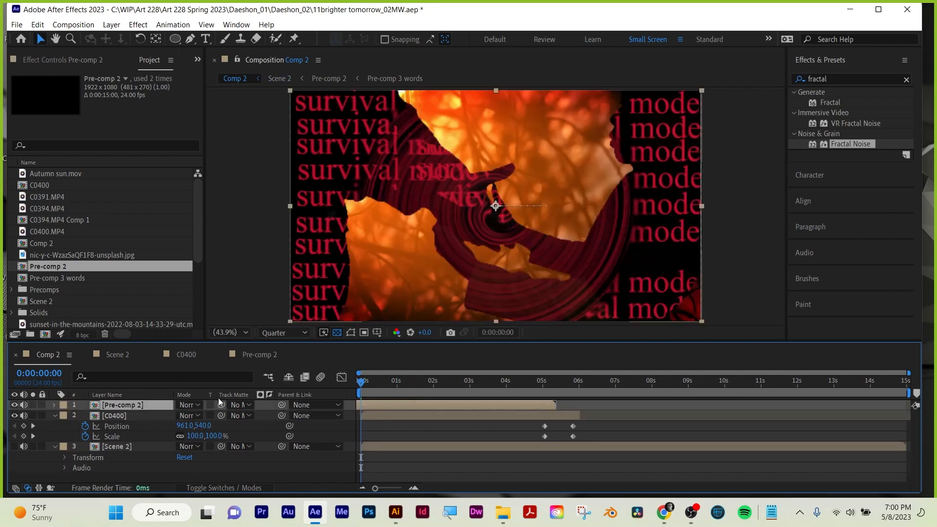
{"action": "left_click_drag", "start_coordinate": [367, 382], "coordinate": [584, 386]}
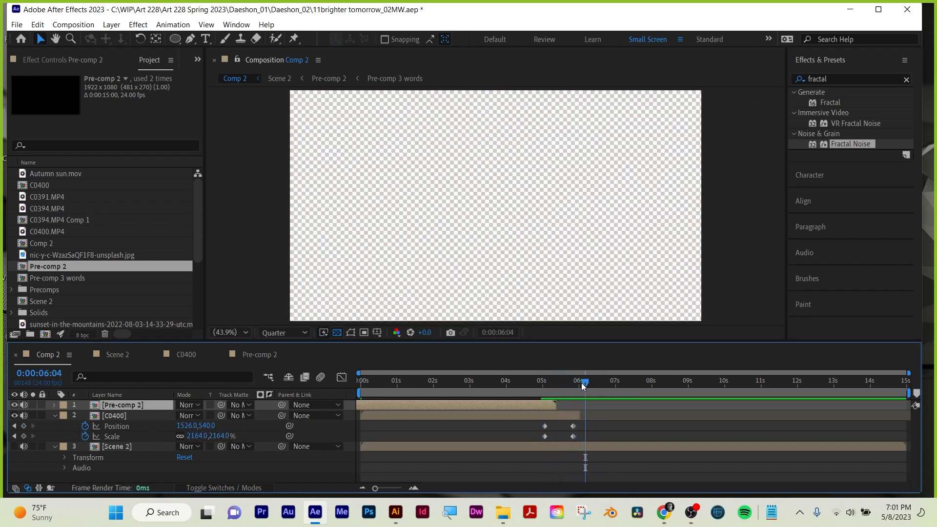
{"action": "left_click", "coordinate": [15, 446]}
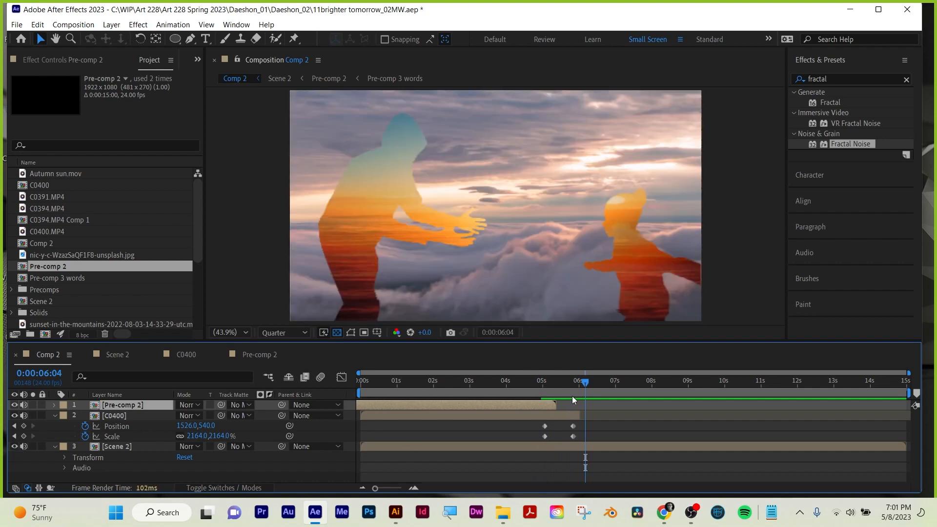
Save the project with Pre-comp 2 extended to C0400's end in Comp 2, and preview the transition up to 0:00:07:03.
{"action": "left_click_drag", "start_coordinate": [582, 382], "coordinate": [324, 394]}
{"action": "key", "text": "ctrl+s"}
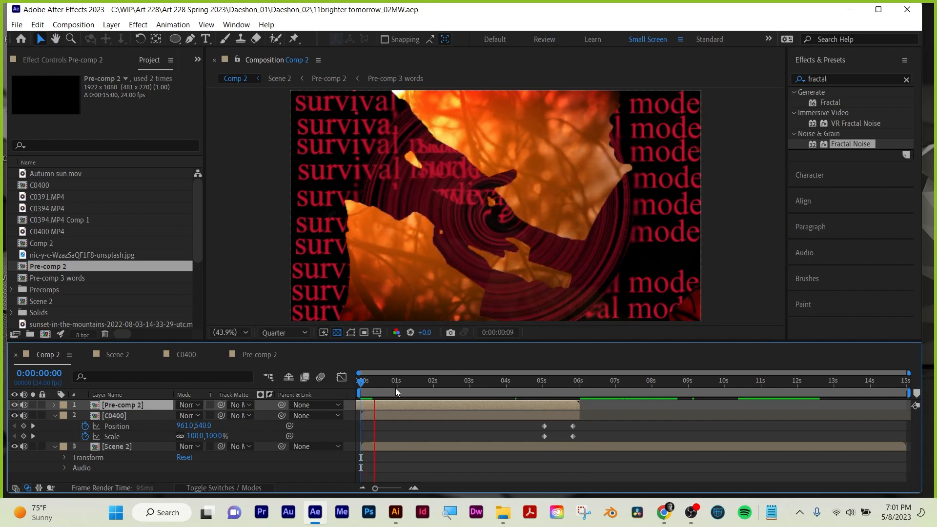
{"action": "left_click_drag", "start_coordinate": [395, 388], "coordinate": [585, 386]}
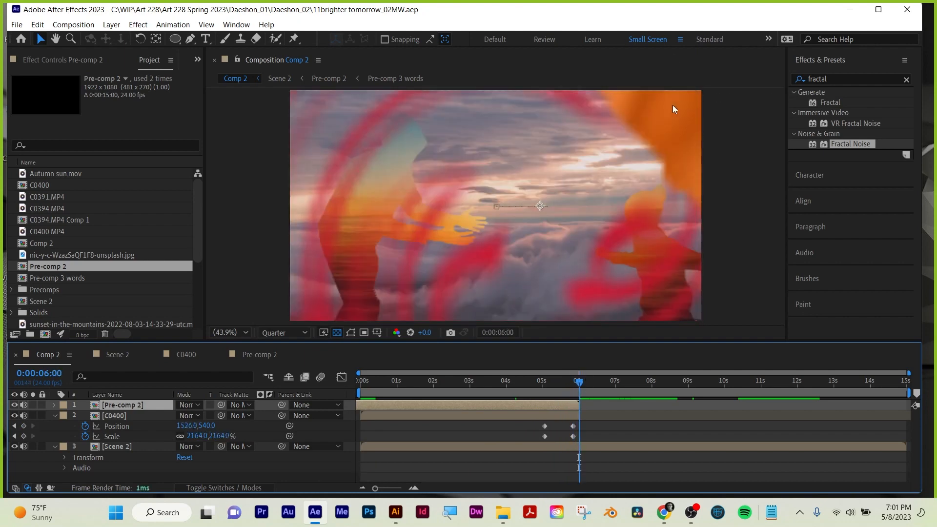
{"action": "left_click_drag", "start_coordinate": [585, 383], "coordinate": [621, 370]}
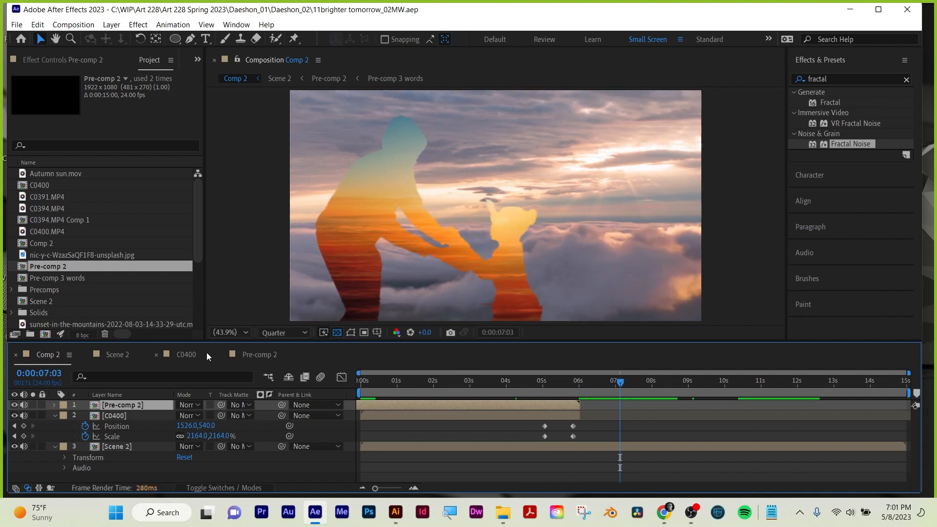
Save an 18.x copy of the project as 11brighter tomorrow_02MW copy 18.x, replacing the existing file.
{"action": "left_click", "coordinate": [14, 27]}
{"action": "mouse_move", "coordinate": [44, 137]}
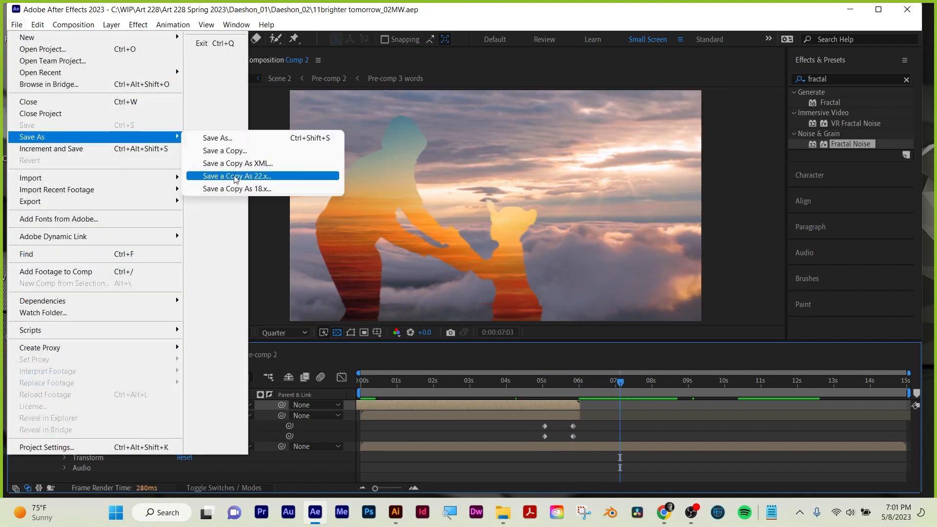
{"action": "left_click", "coordinate": [236, 188]}
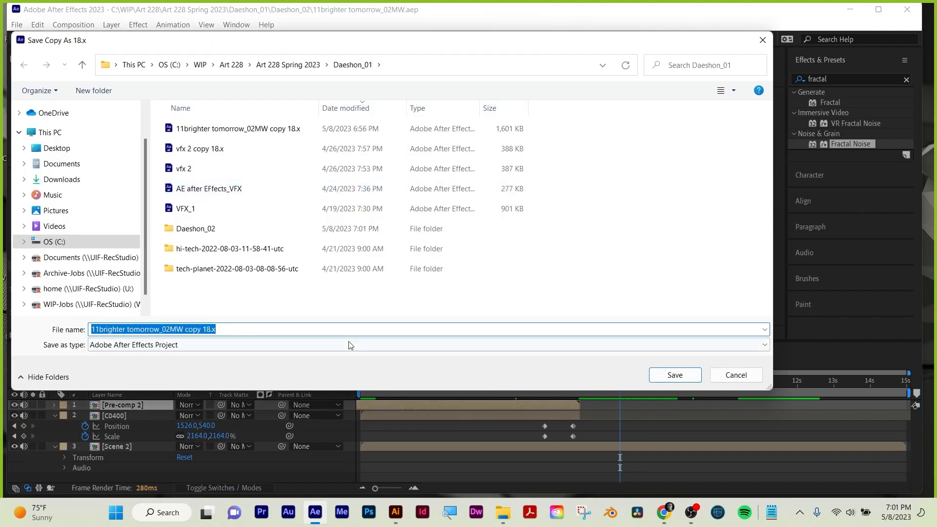
{"action": "left_click", "coordinate": [692, 376]}
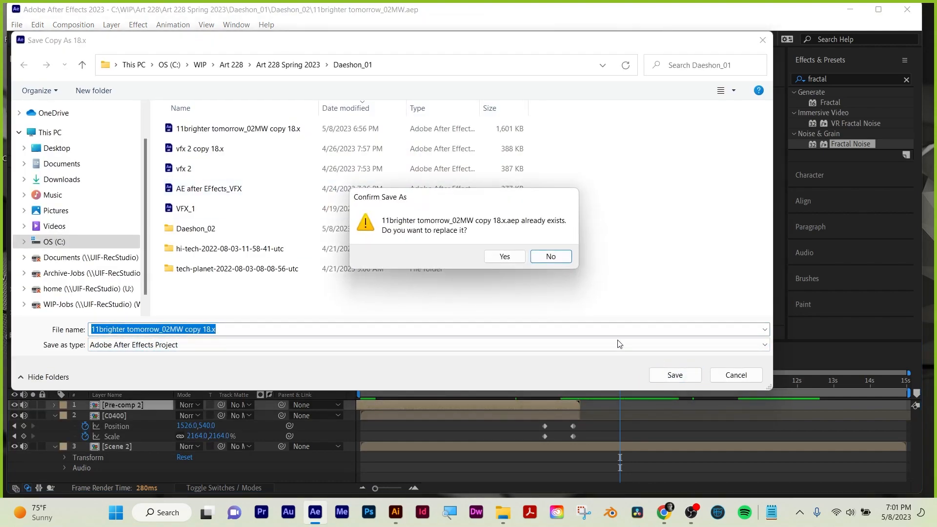
{"action": "left_click", "coordinate": [505, 256]}
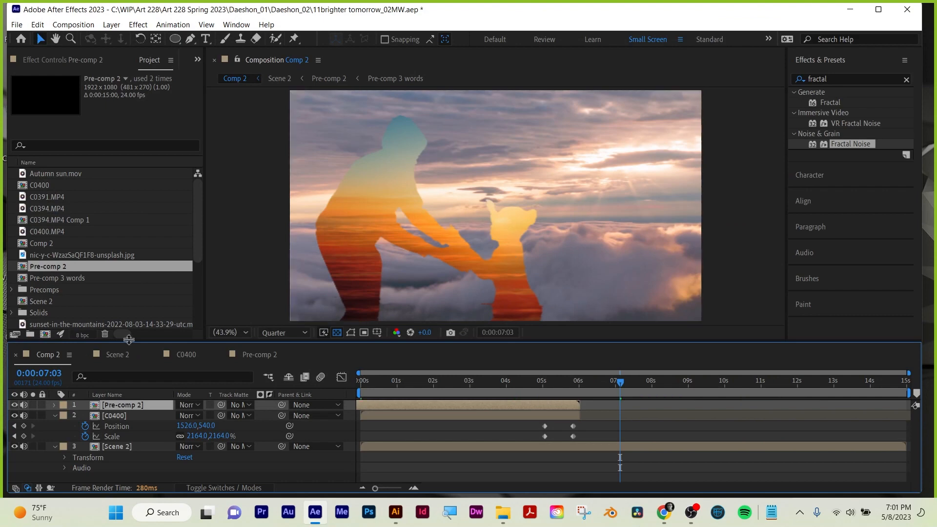
Purge all memory and disk cache.
{"action": "left_click", "coordinate": [37, 24]}
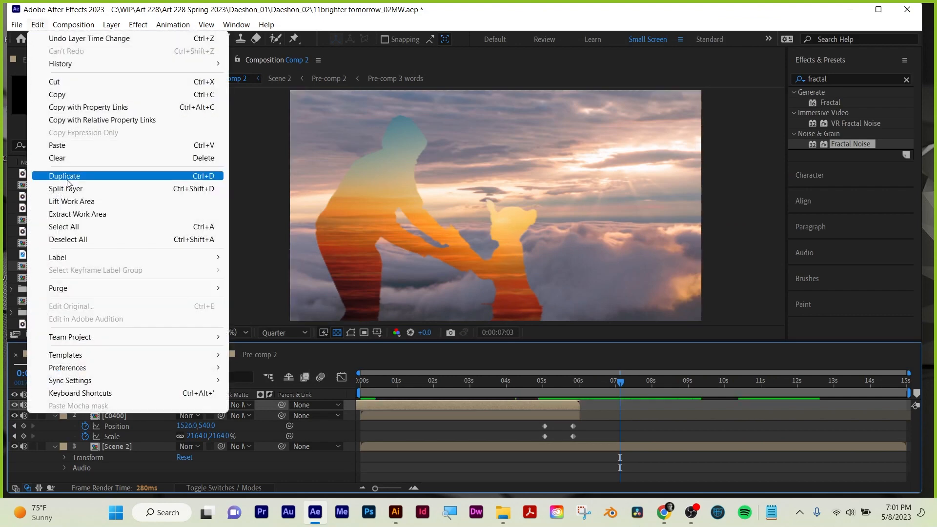
{"action": "mouse_move", "coordinate": [61, 289]}
{"action": "left_click", "coordinate": [273, 313]}
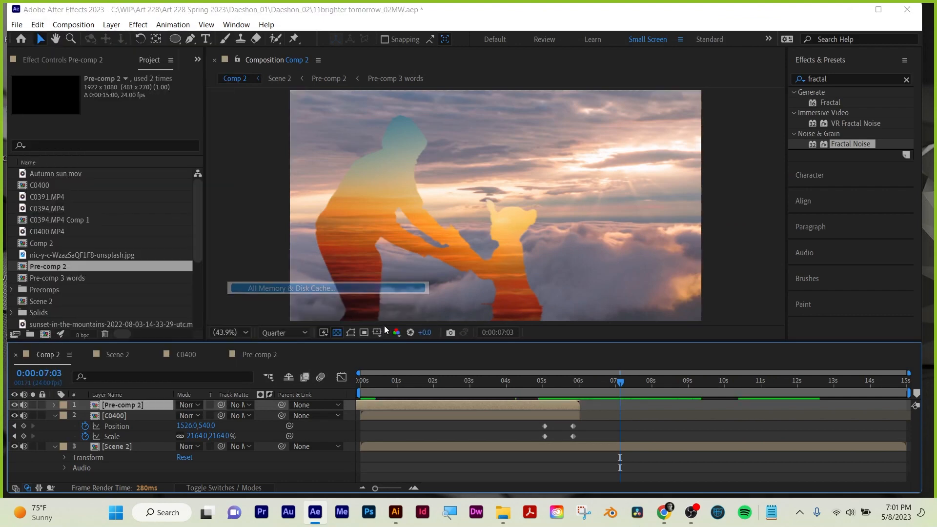
{"action": "left_click", "coordinate": [497, 313]}
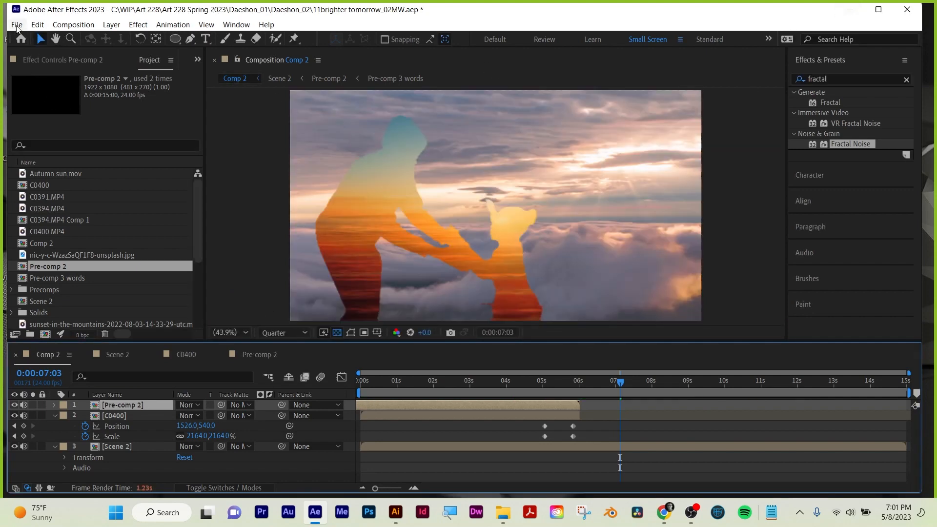
Close the 11brighter tomorrow_02MW project without saving changes.
{"action": "left_click", "coordinate": [17, 24]}
{"action": "left_click", "coordinate": [25, 113]}
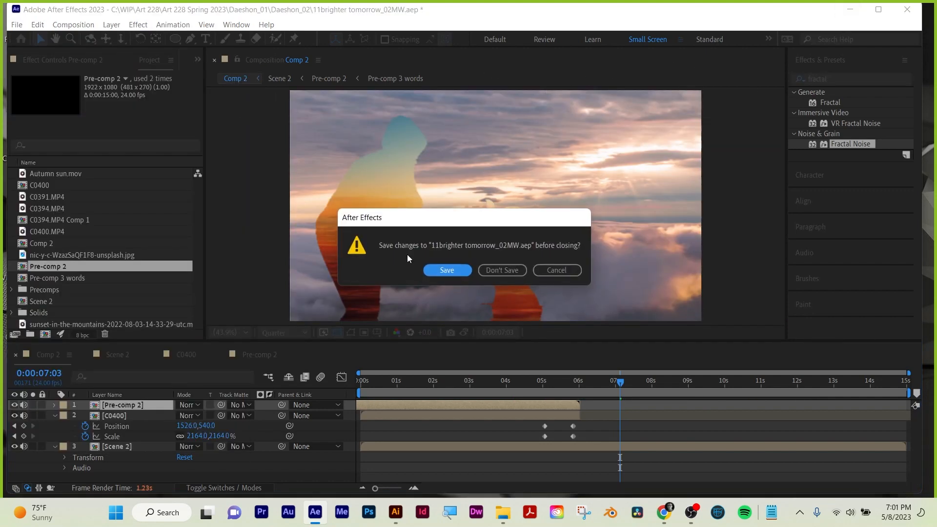
{"action": "left_click", "coordinate": [501, 271]}
Switch to File Explorer, open the student's folder holding the 18.x copy in Art 228 Spring 2023, and resize the window.
{"action": "left_click", "coordinate": [858, 12]}
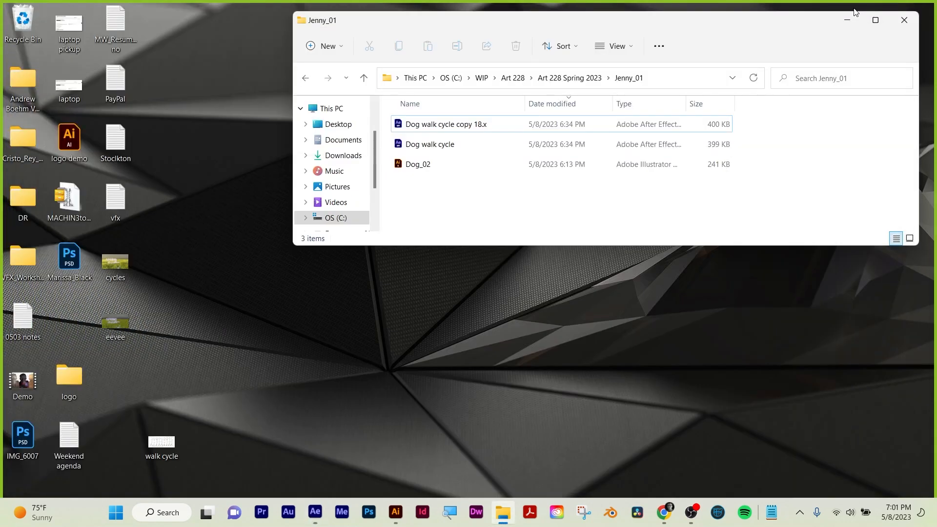
{"action": "left_click", "coordinate": [548, 78]}
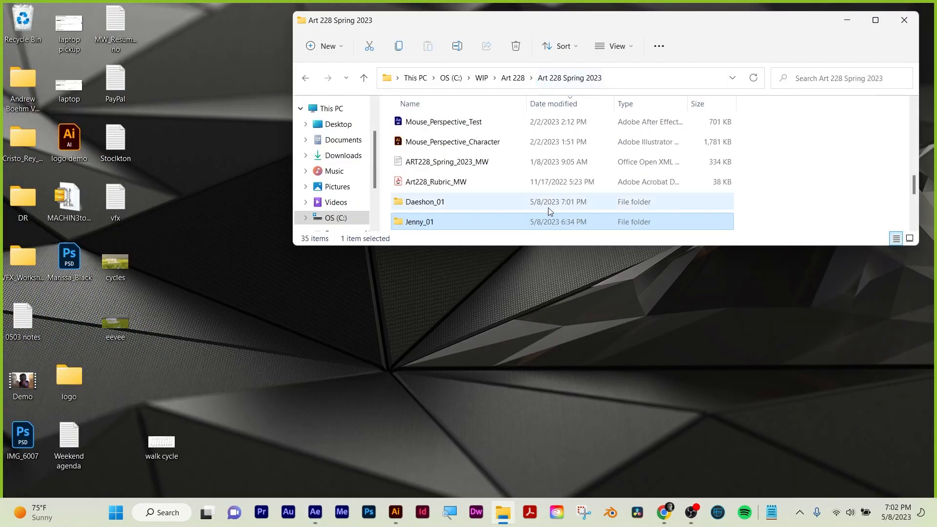
{"action": "left_click_drag", "start_coordinate": [540, 244], "coordinate": [542, 388]}
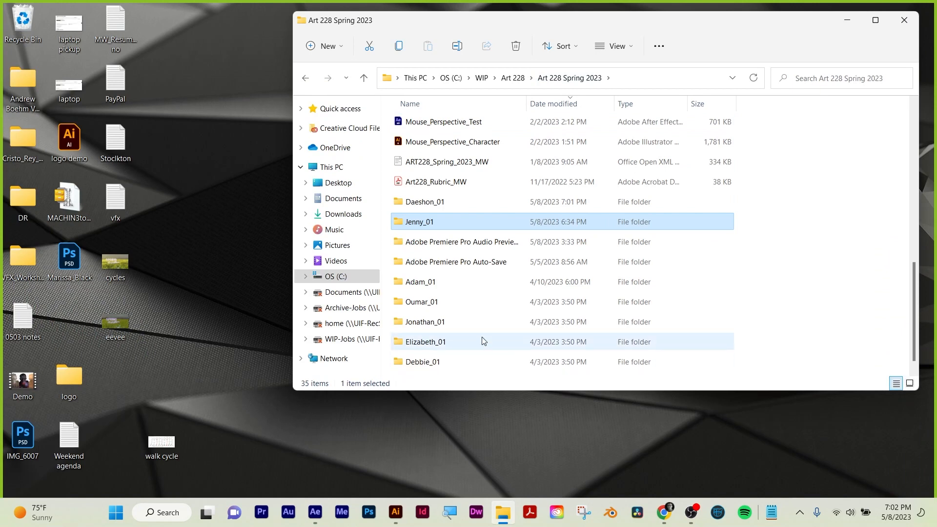
{"action": "left_click", "coordinate": [429, 208]}
{"action": "double_click", "coordinate": [429, 208]}
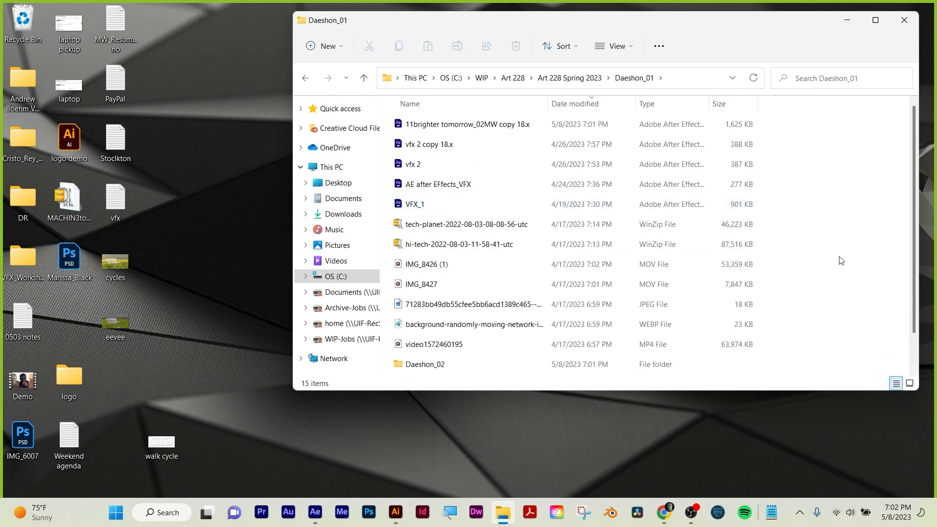
{"action": "left_click_drag", "start_coordinate": [918, 242], "coordinate": [794, 240]}
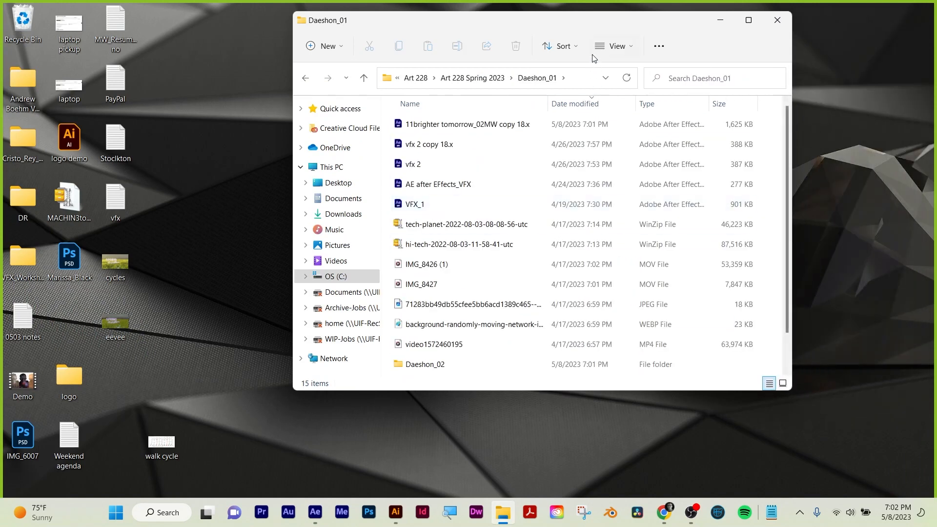
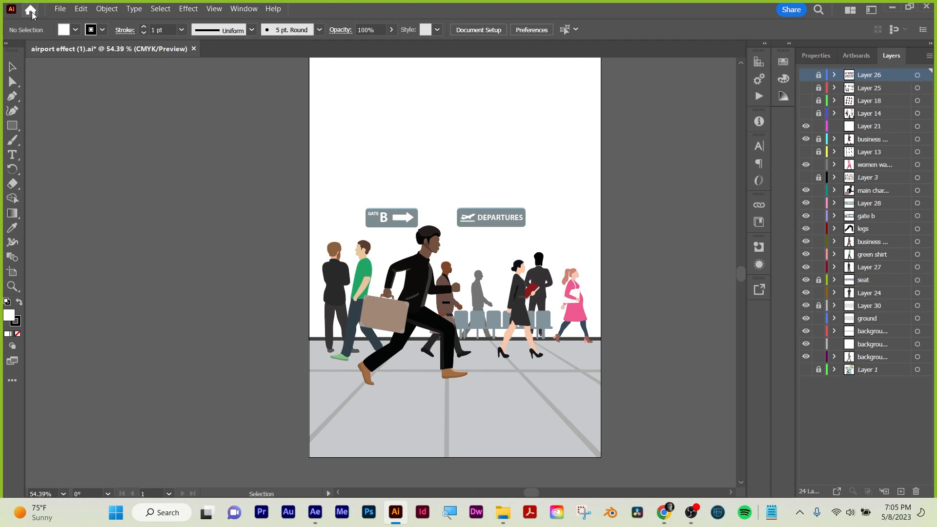
Switch to Illustrator and create a document from the HDV/HDTV 1080 preset at 1920 x 1080 px.
{"action": "left_click", "coordinate": [60, 9]}
{"action": "left_click", "coordinate": [69, 23]}
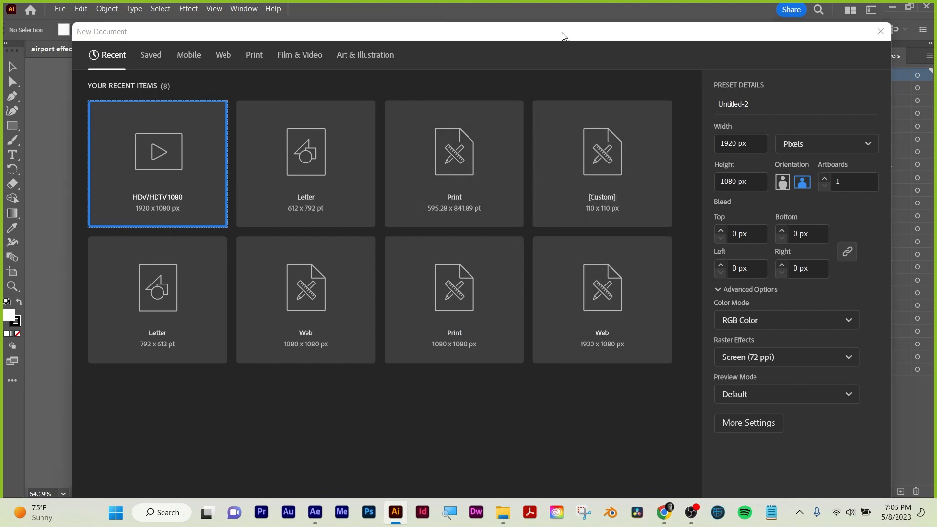
{"action": "left_click_drag", "start_coordinate": [561, 32], "coordinate": [558, 1]}
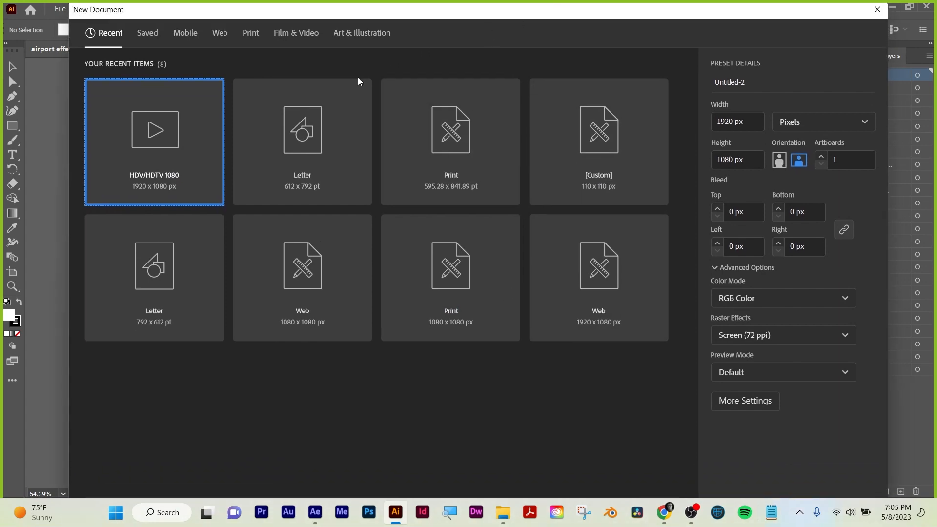
{"action": "double_click", "coordinate": [140, 146]}
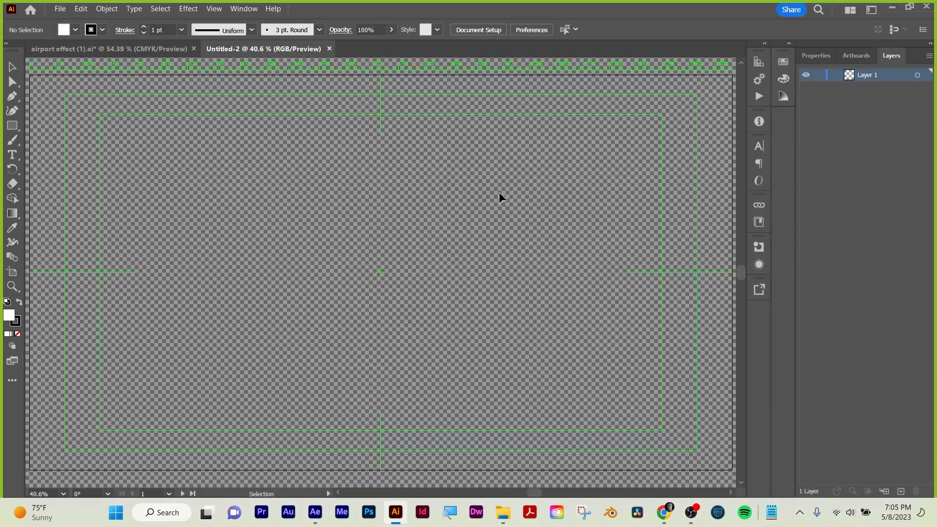
Unlock the seat layer in the airport effect (1).ai document and select all the unlocked artwork.
{"action": "left_click", "coordinate": [139, 48]}
{"action": "key", "text": "ctrl+a"}
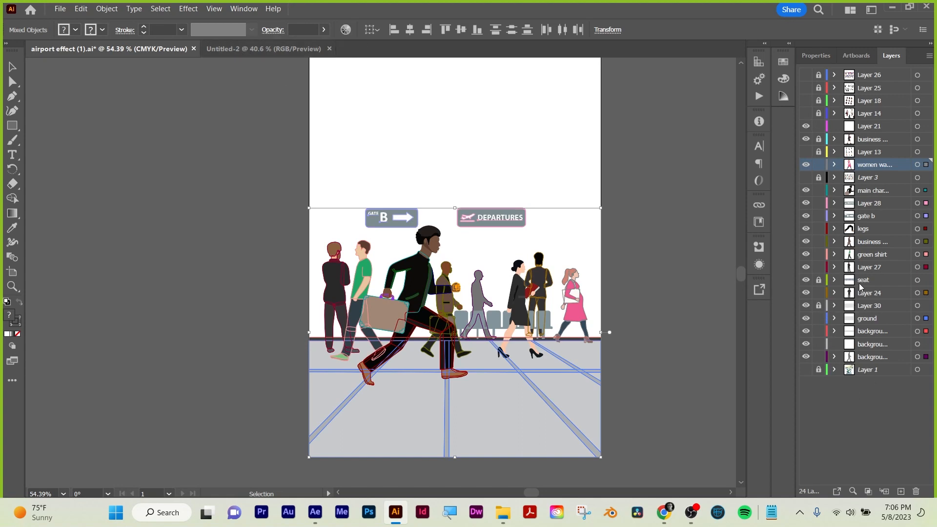
{"action": "key", "text": "a"}
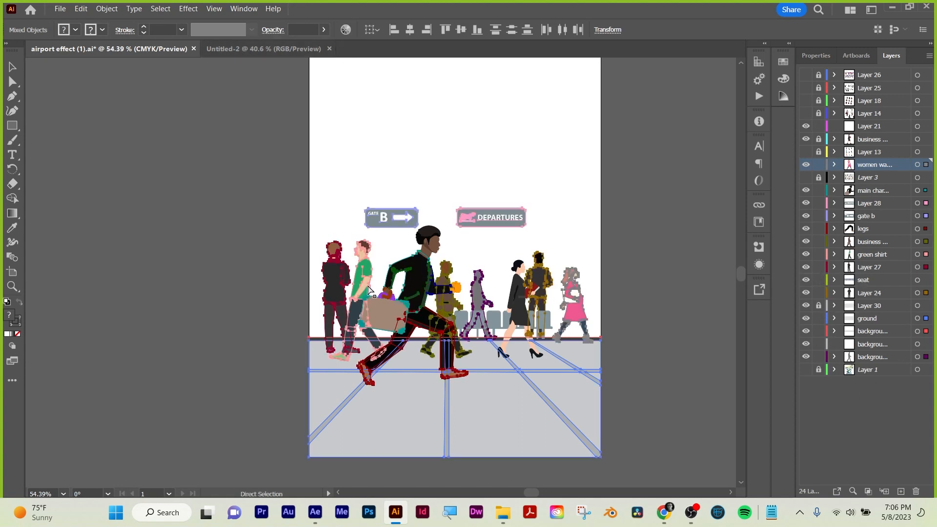
{"action": "left_click", "coordinate": [315, 216]}
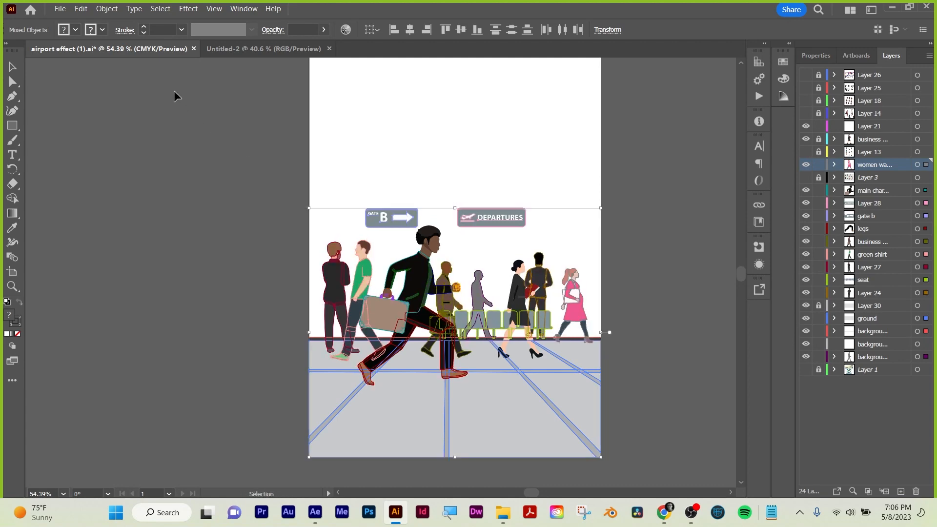
Try pasting the copied airport artwork into the new HDTV document.
{"action": "left_click", "coordinate": [243, 49]}
{"action": "key", "text": "ctrl+v"}
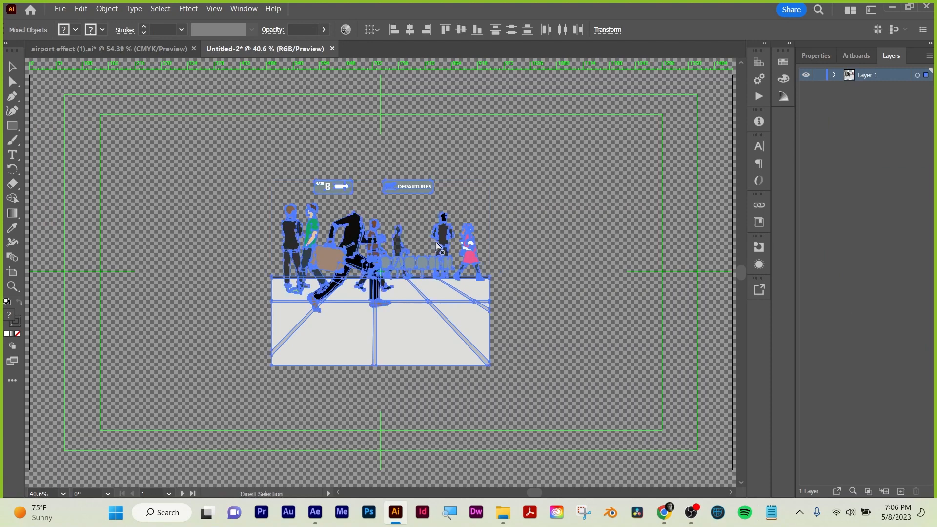
{"action": "key", "text": "ctrl+z"}
Return to the airport document and unlock the layer of the woman carrying the red folder, checking it by toggling its visibility.
{"action": "left_click", "coordinate": [112, 48]}
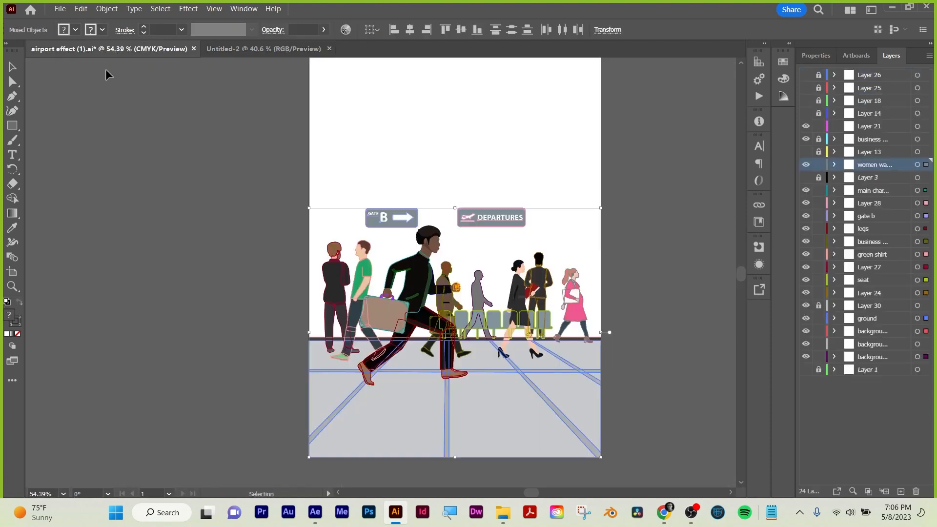
{"action": "left_click", "coordinate": [440, 245]}
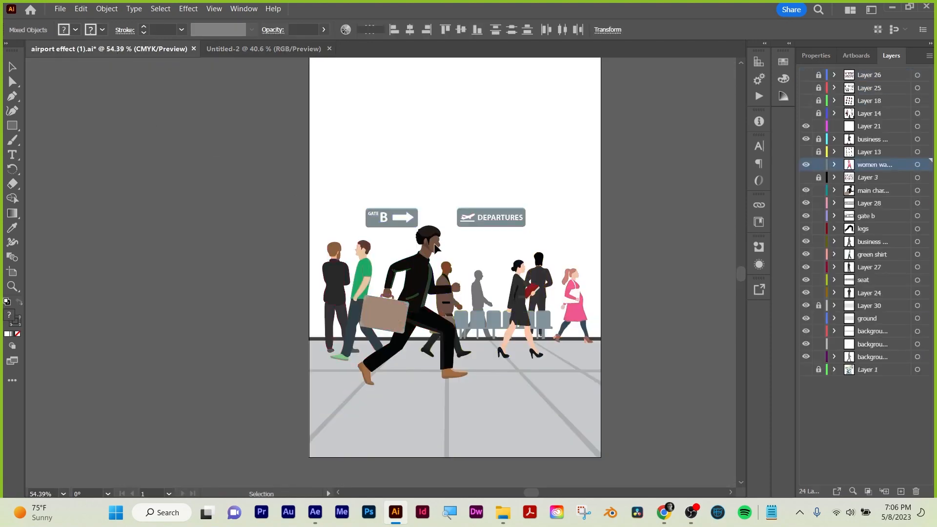
{"action": "left_click", "coordinate": [874, 191]}
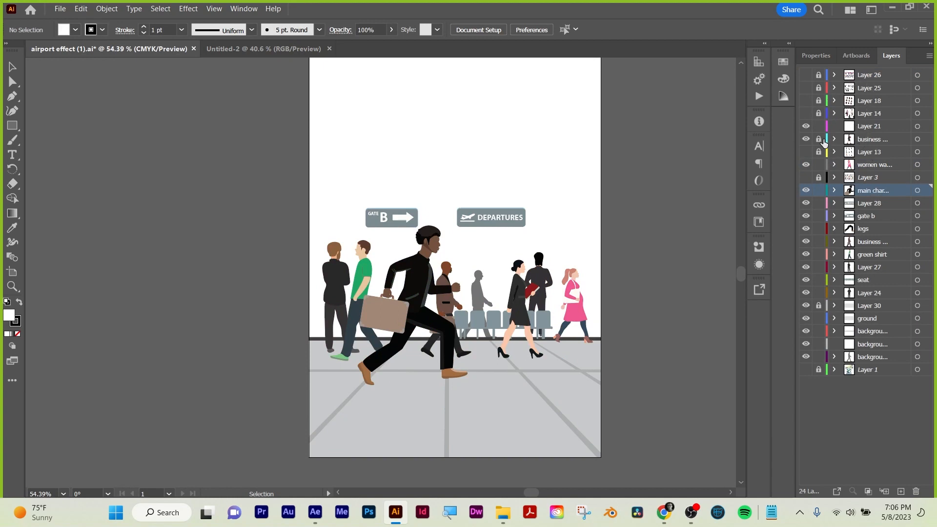
{"action": "left_click", "coordinate": [805, 139]}
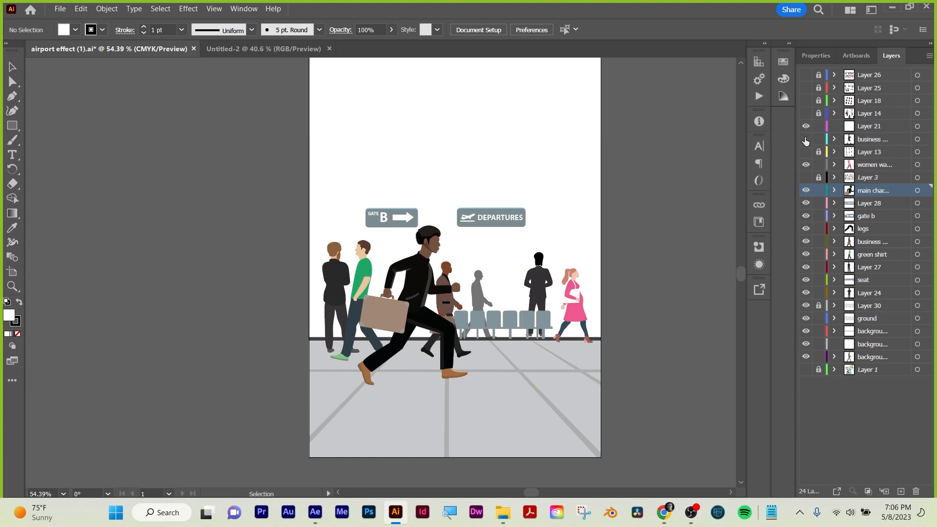
{"action": "left_click", "coordinate": [805, 139]}
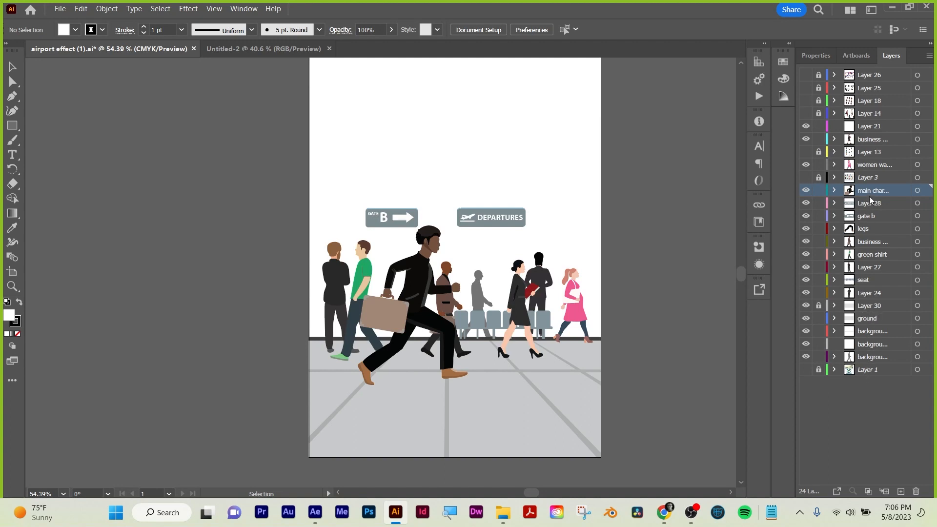
Inspect the main character layer by toggling its visibility, selecting its artwork and viewing its sublayers.
{"action": "left_click", "coordinate": [805, 190]}
{"action": "left_click", "coordinate": [806, 190]}
{"action": "left_click", "coordinate": [922, 191]}
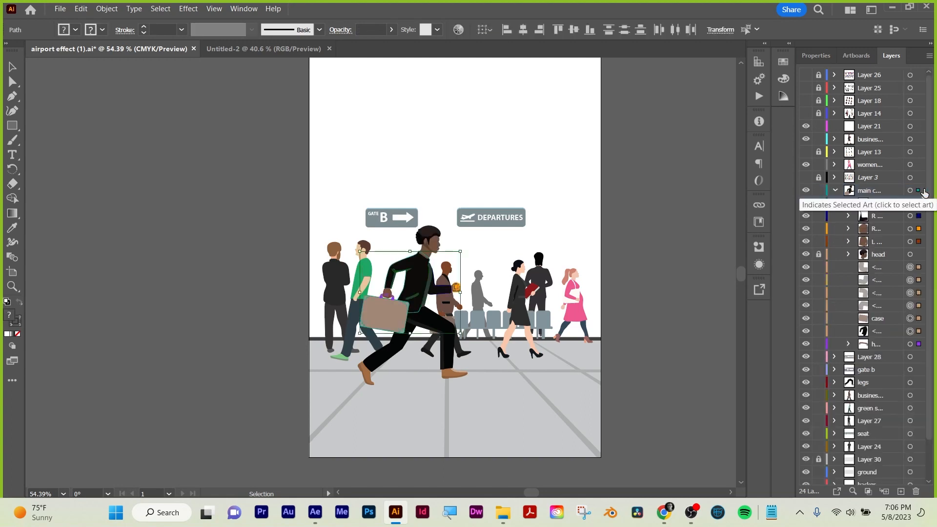
{"action": "left_click", "coordinate": [834, 191]}
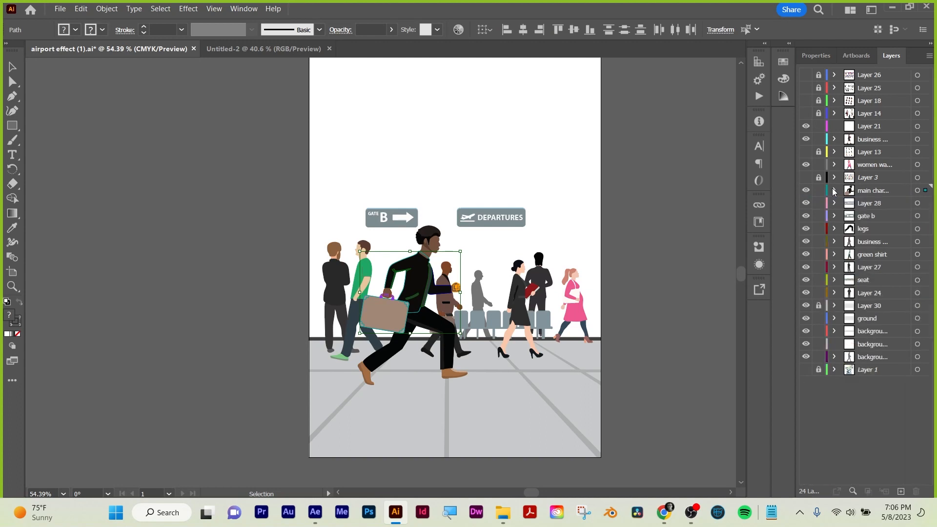
{"action": "left_click", "coordinate": [875, 190]}
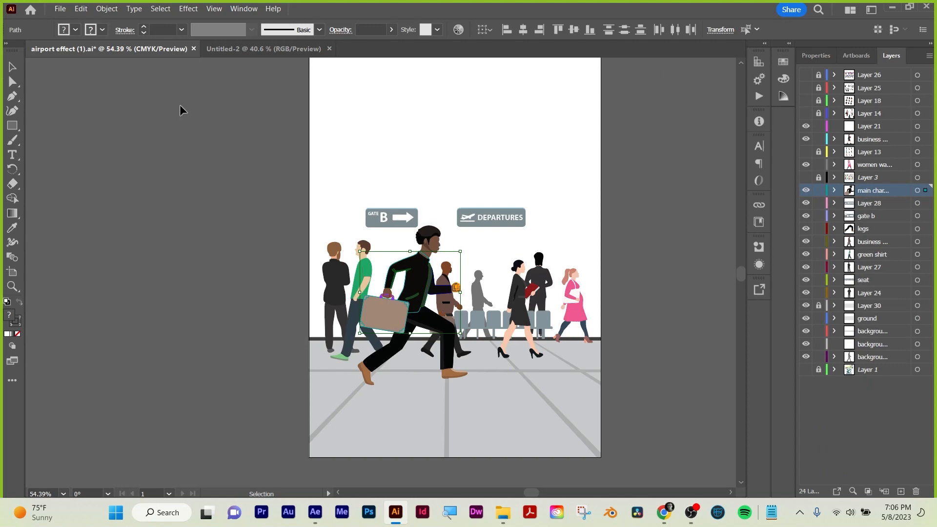
{"action": "left_click", "coordinate": [294, 47]}
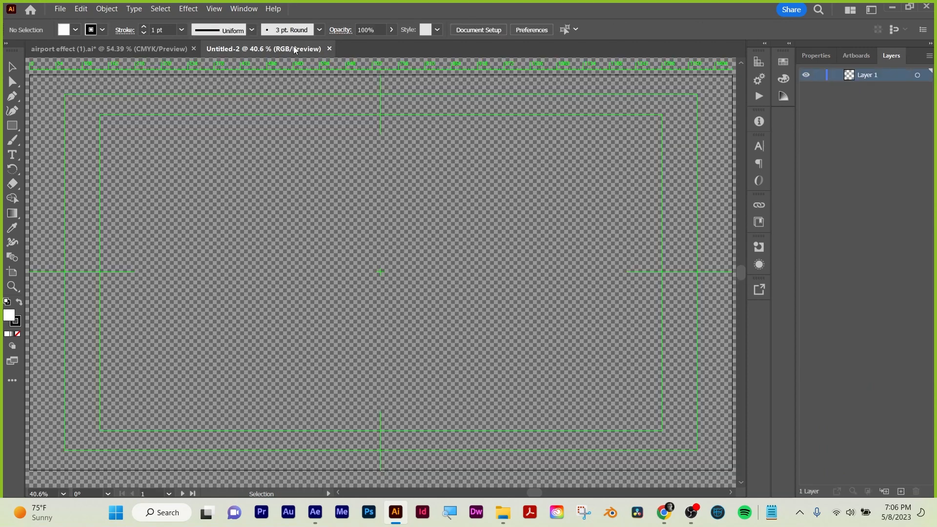
{"action": "left_click", "coordinate": [76, 50]}
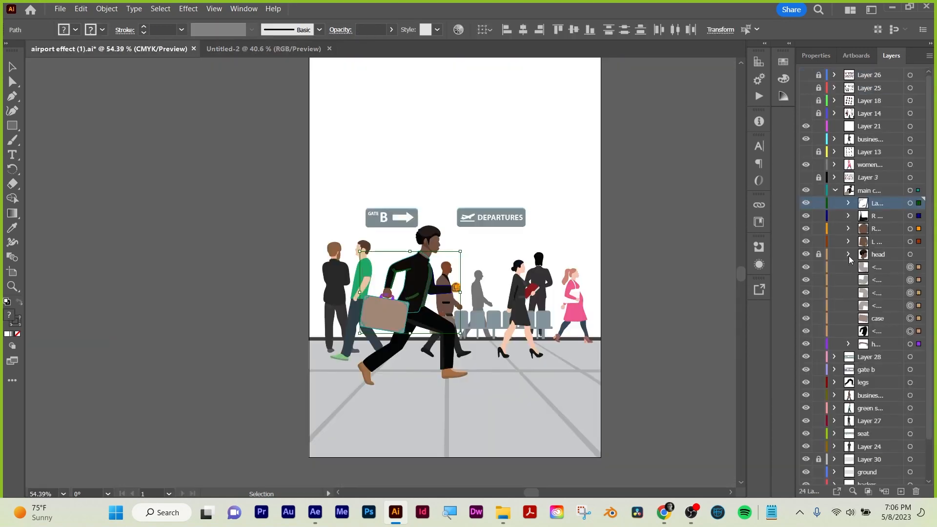
Release the main character layer's contents to separate layers using the Sequence option.
{"action": "left_click", "coordinate": [835, 192]}
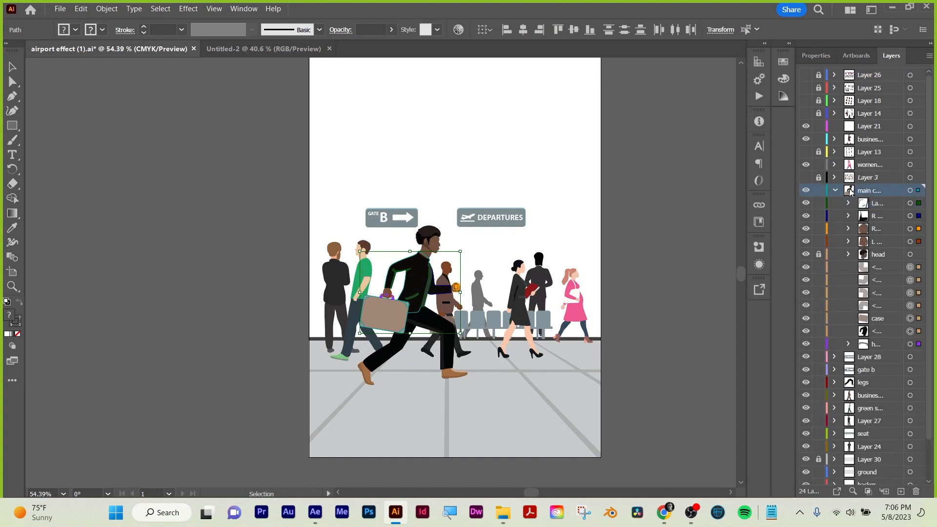
{"action": "left_click", "coordinate": [929, 57]}
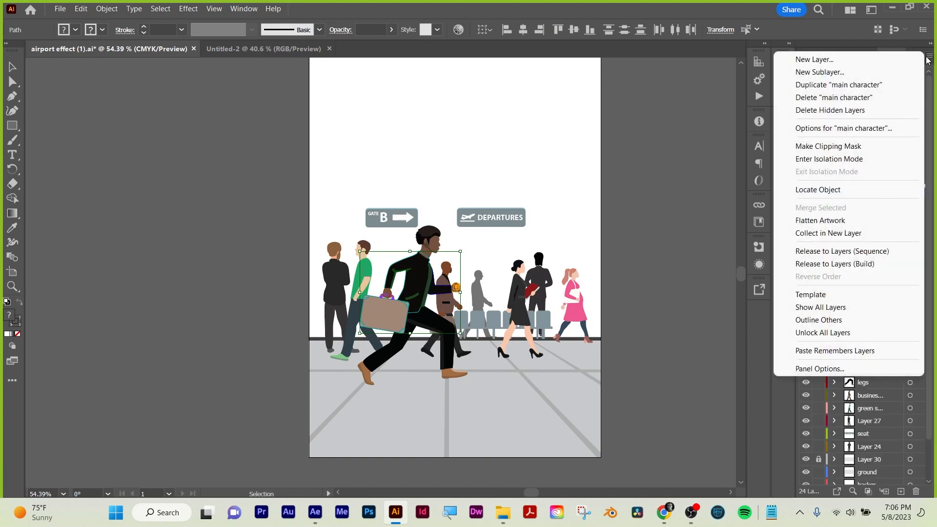
{"action": "left_click", "coordinate": [837, 251]}
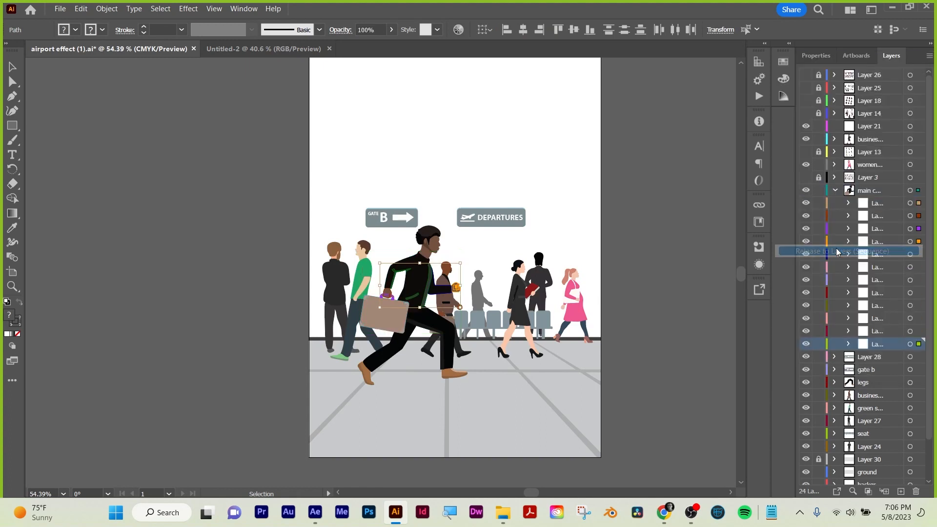
{"action": "left_click", "coordinate": [872, 206]}
{"action": "left_click", "coordinate": [873, 346], "text": "shift"}
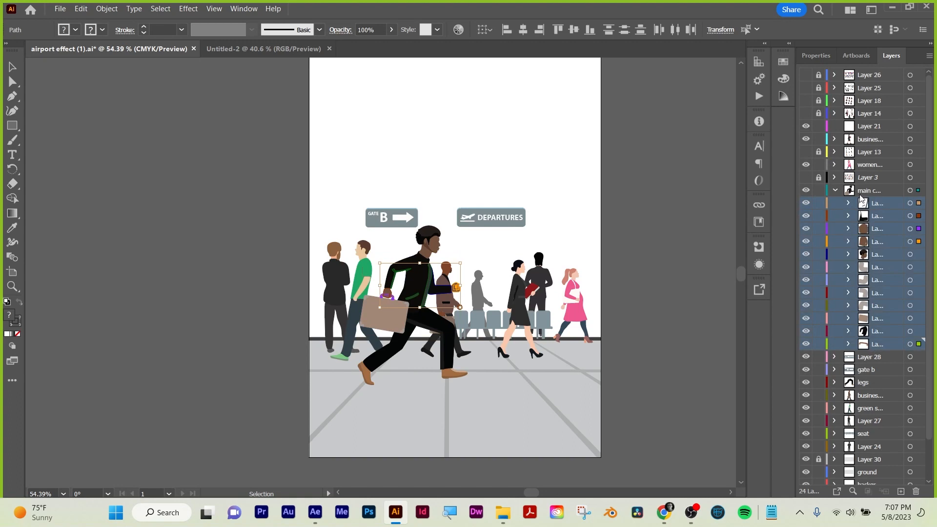
{"action": "left_click", "coordinate": [835, 191]}
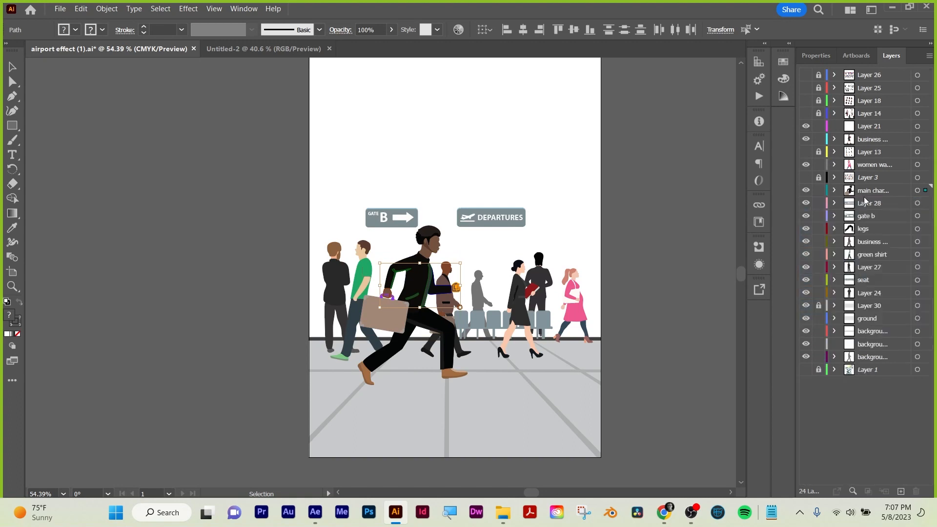
{"action": "key", "text": "ctrl+a"}
{"action": "key", "text": "ctrl+shift+a"}
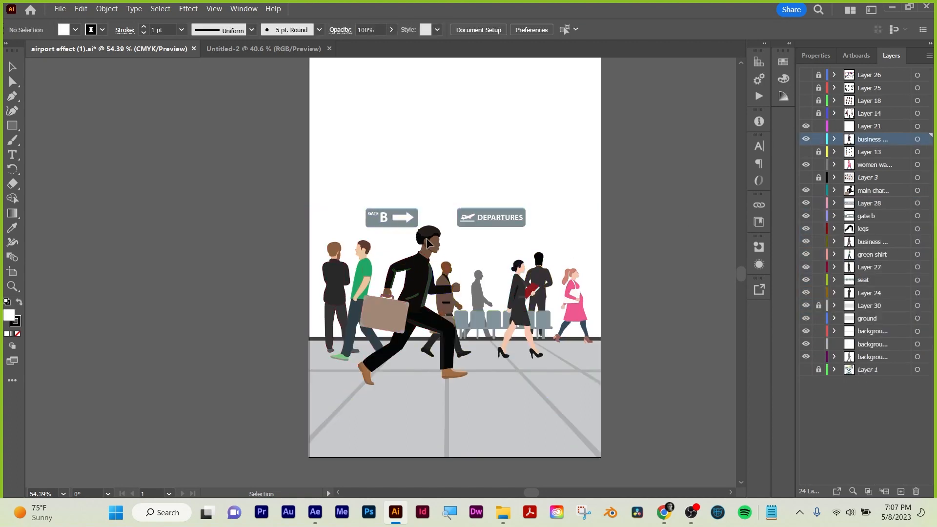
Select all the released sublayers of the main character layer and move them out above it as top-level layers.
{"action": "left_click", "coordinate": [835, 191]}
{"action": "left_click", "coordinate": [874, 204]}
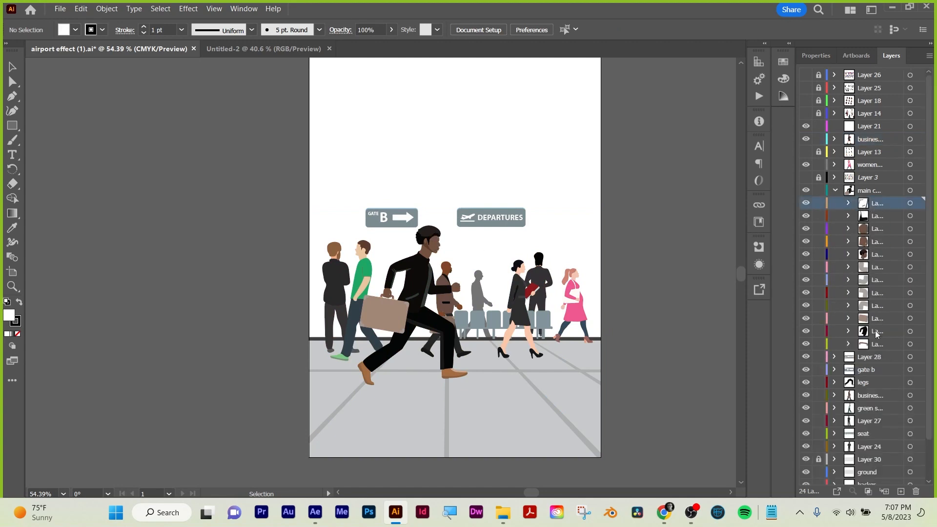
{"action": "left_click", "coordinate": [877, 345], "text": "shift"}
{"action": "left_click_drag", "start_coordinate": [867, 204], "coordinate": [878, 182]}
Try copying all the unlocked airport artwork, including the separated character layers, into the new document.
{"action": "key", "text": "ctrl+a"}
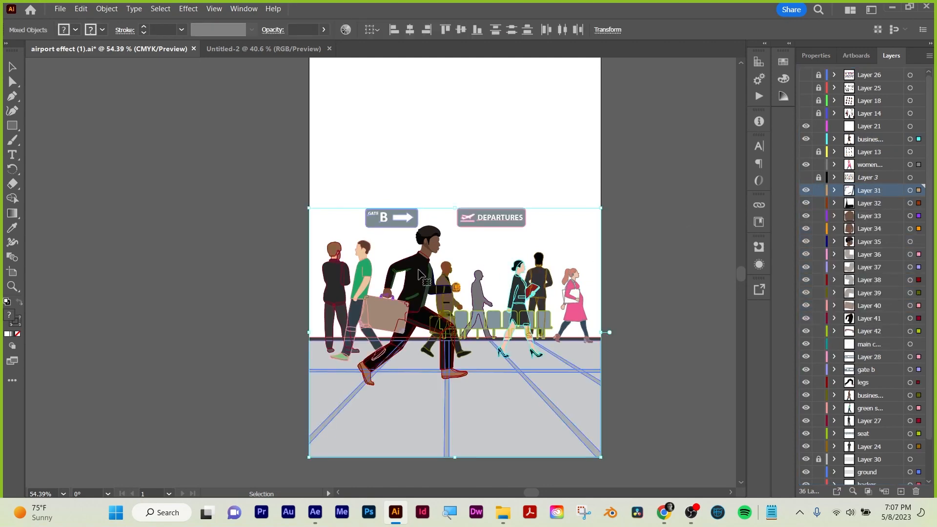
{"action": "scroll", "coordinate": [870, 301], "scroll_direction": "down", "scroll_amount": 3}
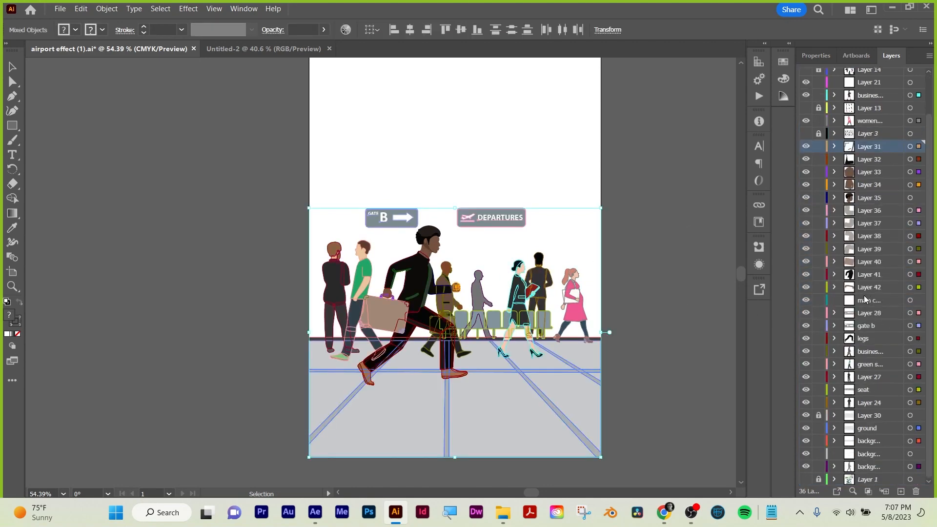
{"action": "left_click", "coordinate": [245, 48]}
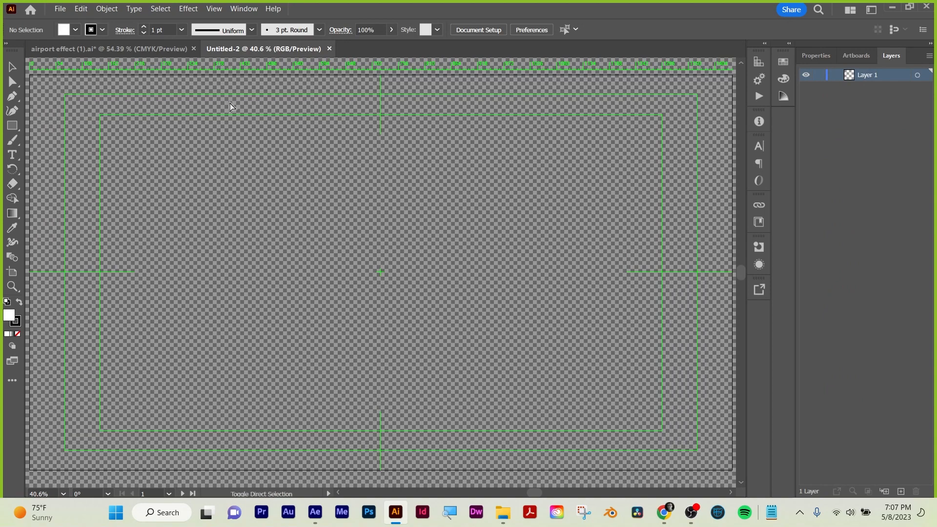
{"action": "key", "text": "ctrl+v"}
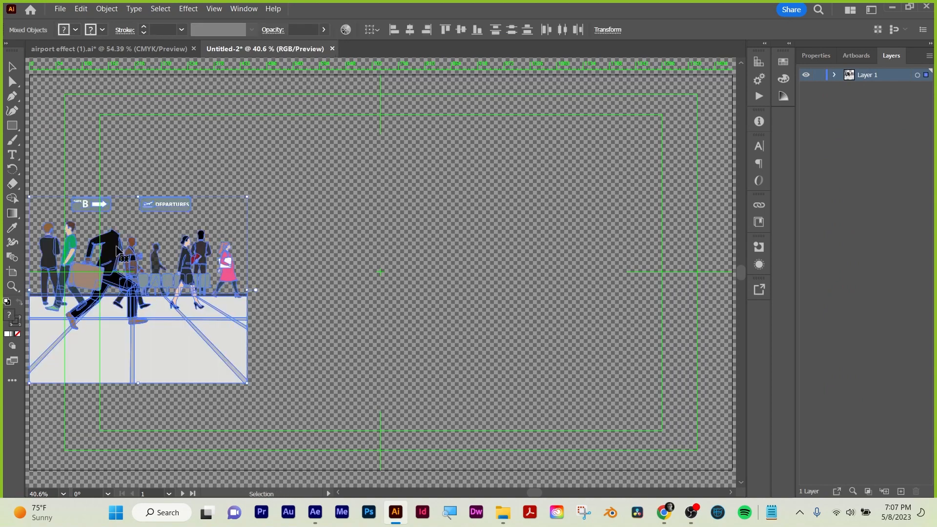
{"action": "key", "text": "ctrl+z"}
Return to the airport document, expand Layer 35 and unlock its head sublayer.
{"action": "left_click", "coordinate": [169, 51]}
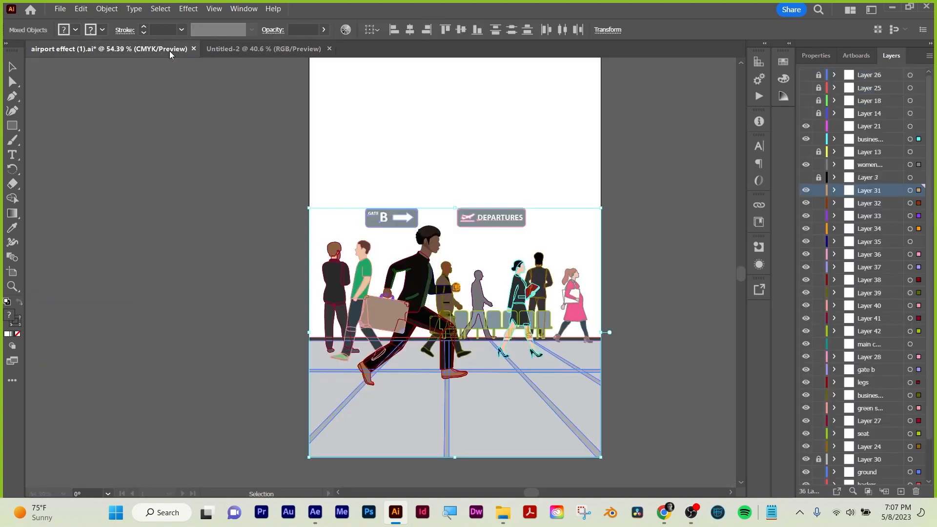
{"action": "left_click", "coordinate": [634, 268]}
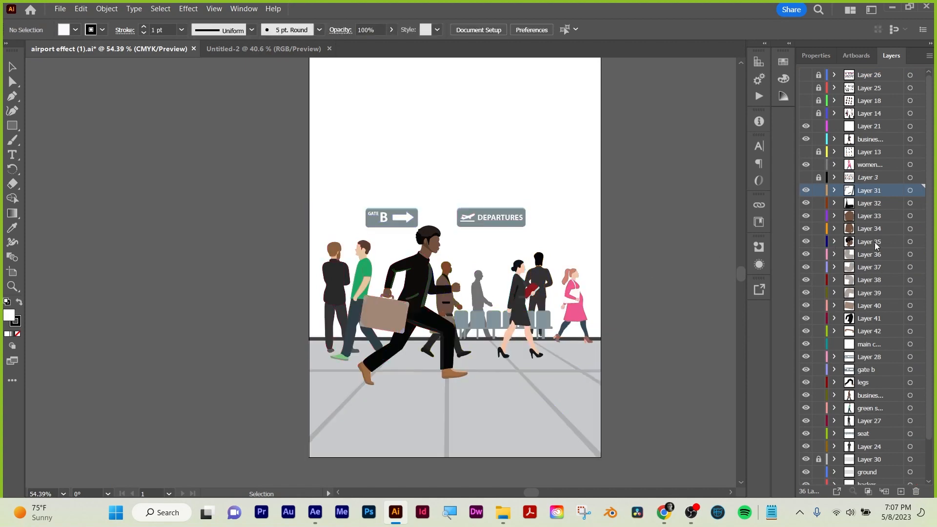
{"action": "left_click", "coordinate": [876, 242]}
{"action": "left_click", "coordinate": [834, 242]}
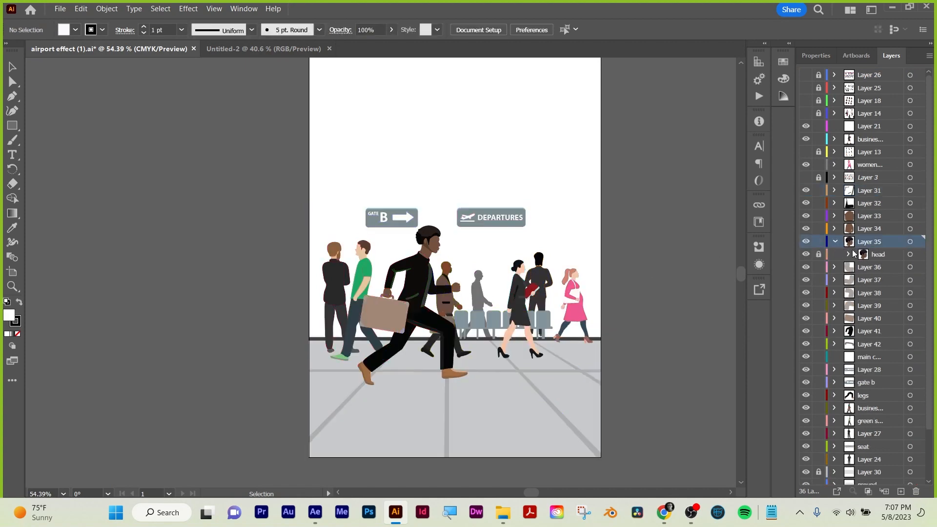
{"action": "left_click", "coordinate": [877, 256]}
Copy all the unlocked airport artwork, including the head, into the new document and move it to the middle of the artboard.
{"action": "key", "text": "a"}
{"action": "key", "text": "ctrl+a"}
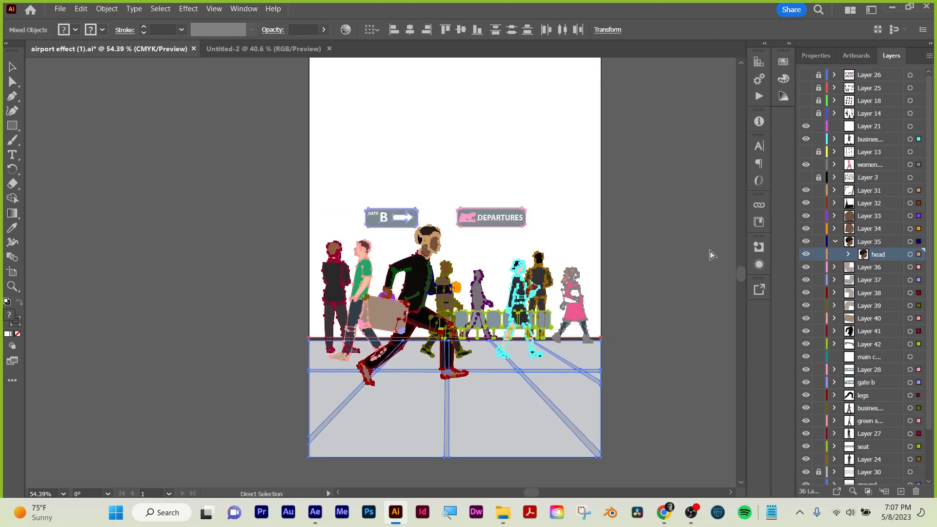
{"action": "left_click", "coordinate": [711, 254]}
{"action": "left_click", "coordinate": [230, 48]}
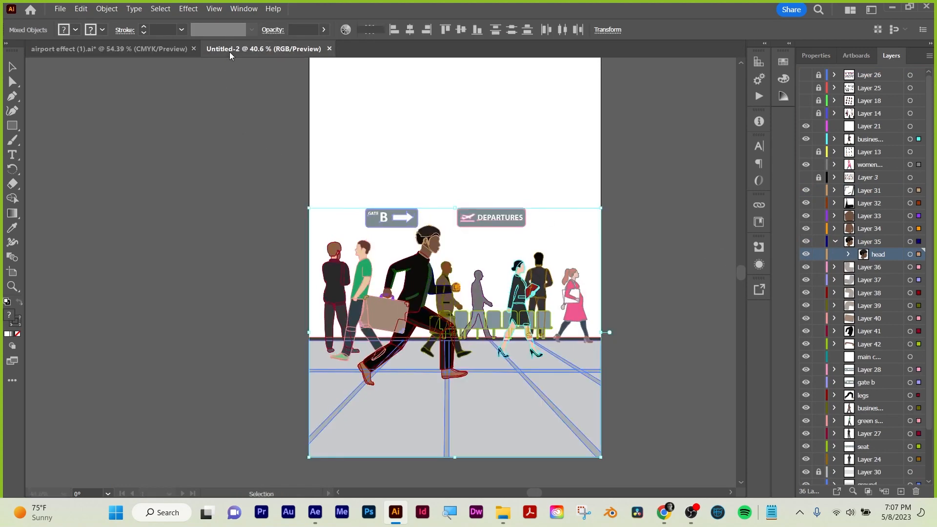
{"action": "key", "text": "ctrl+v"}
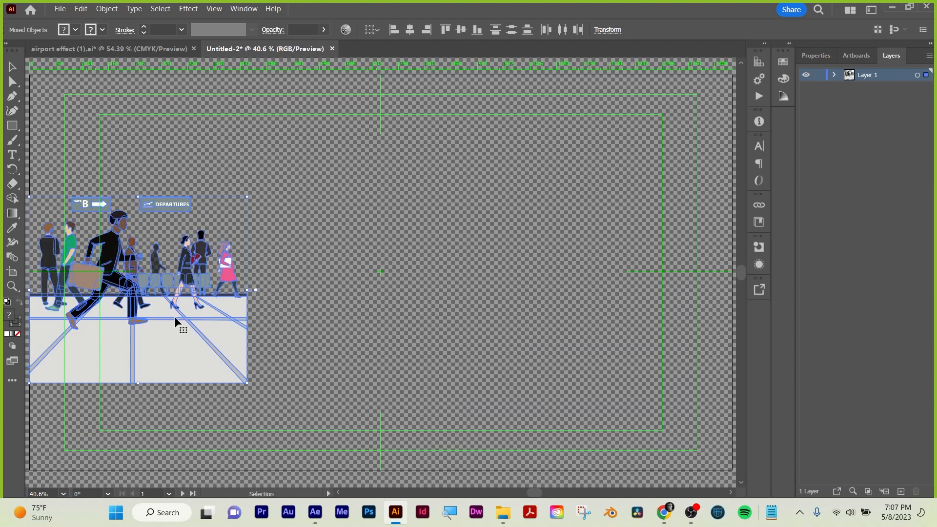
{"action": "left_click_drag", "start_coordinate": [178, 327], "coordinate": [424, 329]}
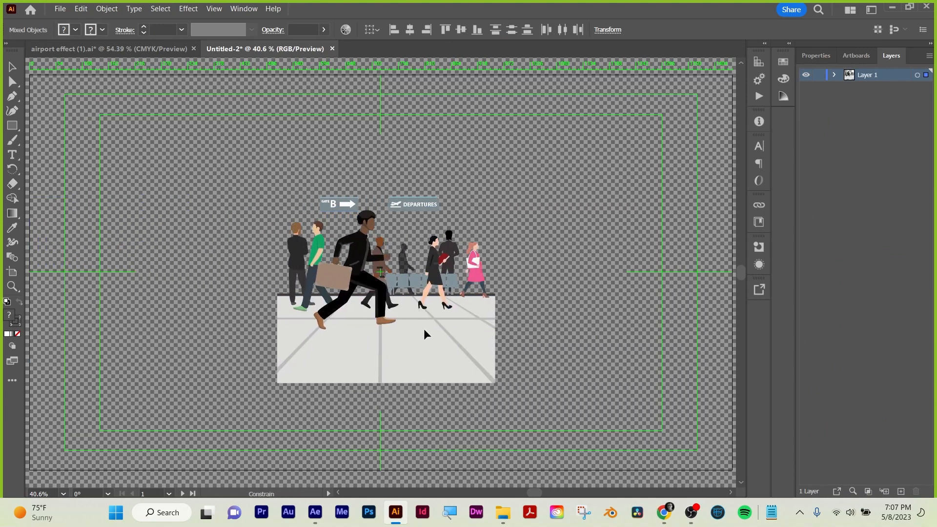
Inspect how the running man's front leg is divided into separate thigh, shin and shading paths.
{"action": "left_click", "coordinate": [536, 326]}
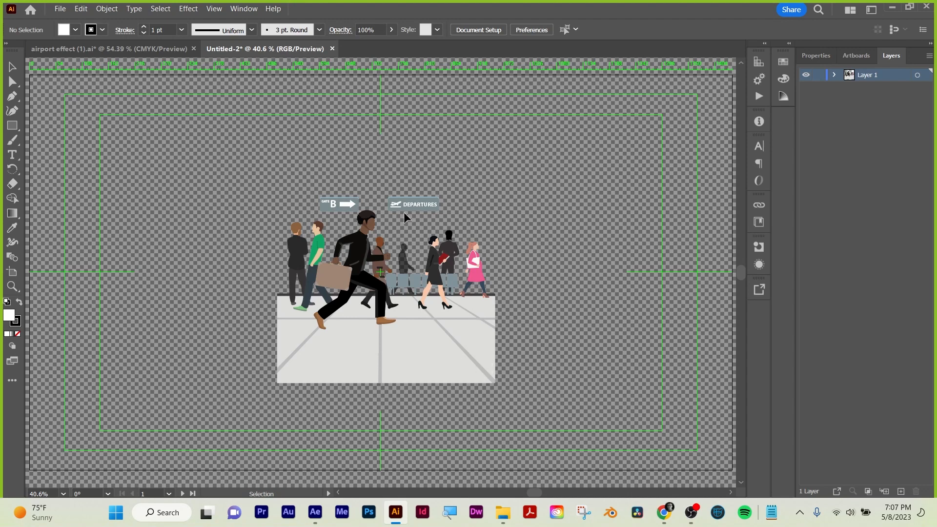
{"action": "left_click", "coordinate": [384, 293]}
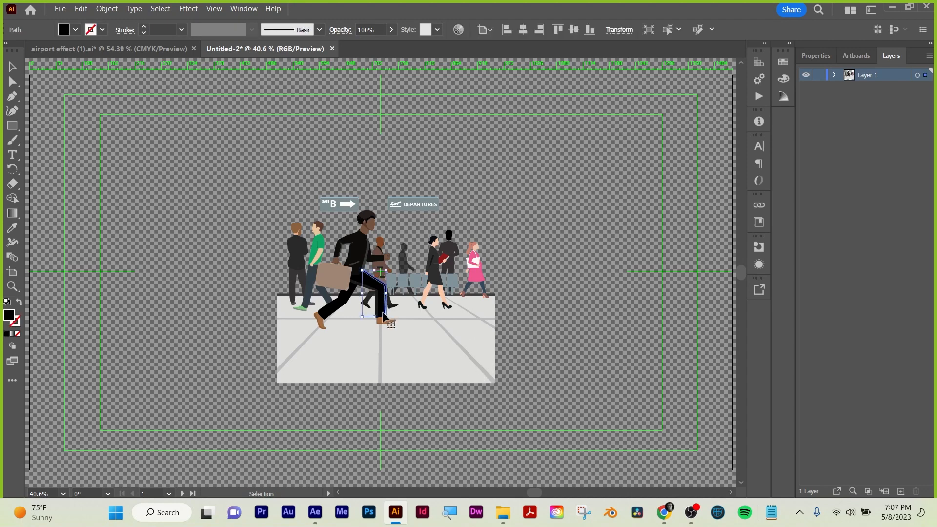
{"action": "left_click", "coordinate": [380, 317]}
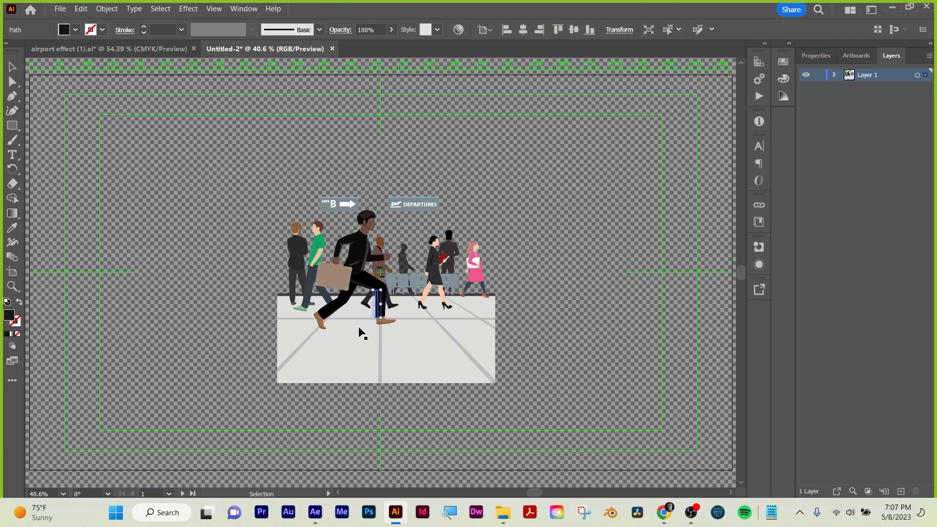
{"action": "scroll", "coordinate": [387, 323], "scroll_direction": "up", "scroll_amount": 2}
{"action": "key", "text": "a"}
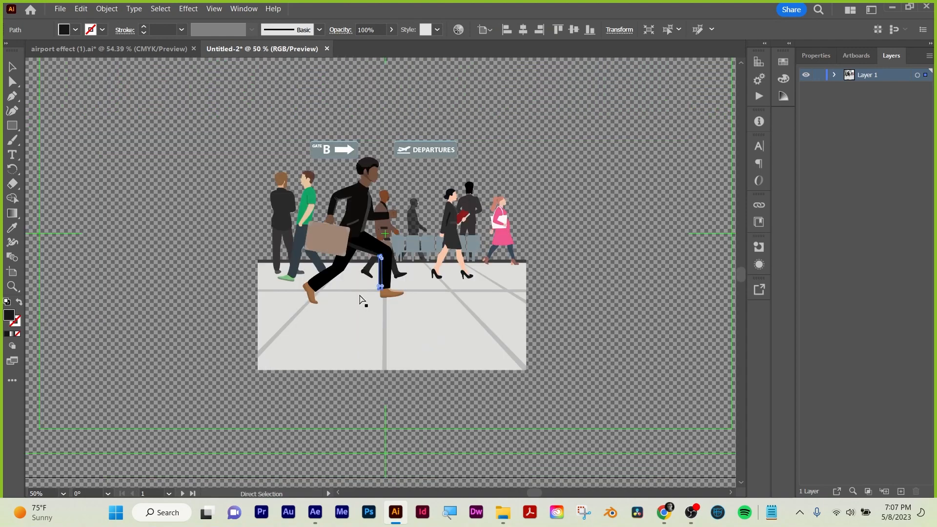
{"action": "key", "text": "ctrl+plus"}
{"action": "key", "text": "ctrl+plus"}
{"action": "key", "text": "ctrl+plus"}
{"action": "key", "text": "ctrl+plus"}
{"action": "key", "text": "ctrl+plus"}
{"action": "key", "text": "v"}
{"action": "left_click", "coordinate": [342, 177]}
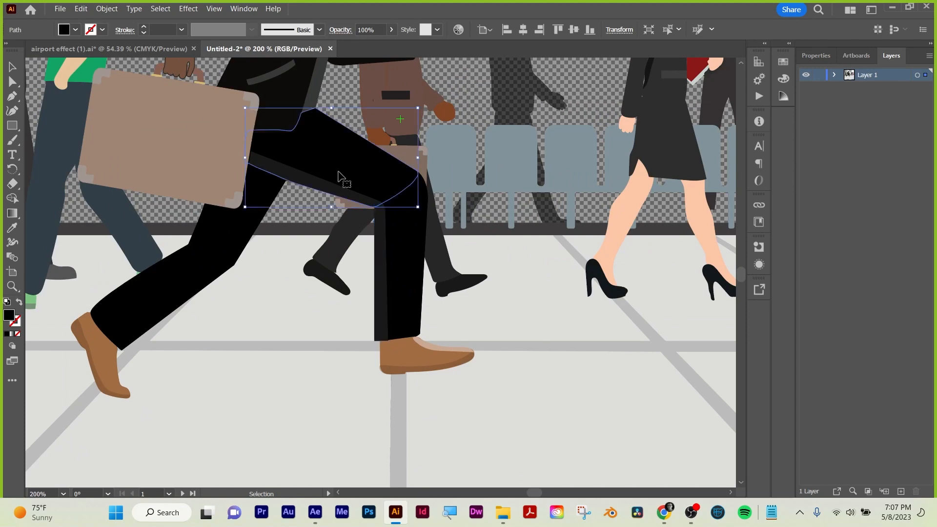
{"action": "left_click", "coordinate": [390, 253]}
{"action": "left_click", "coordinate": [386, 265]}
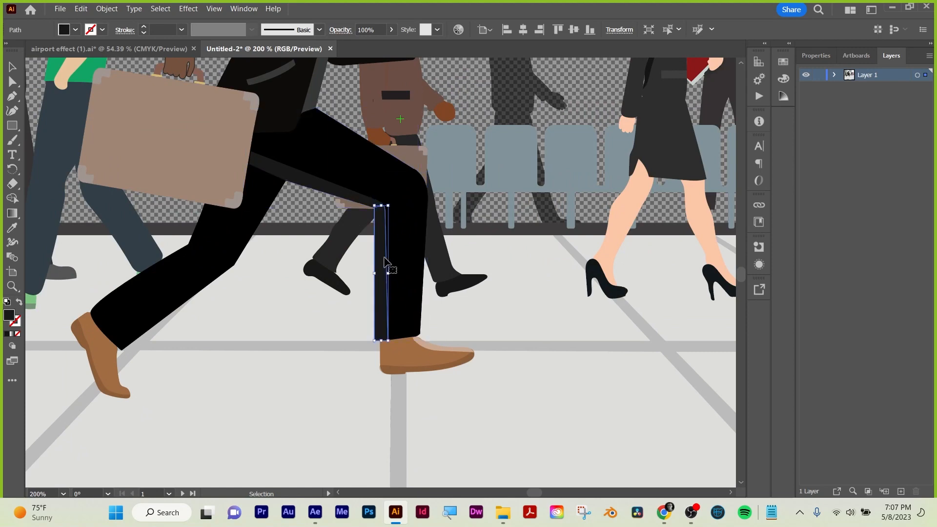
{"action": "left_click", "coordinate": [342, 198], "text": "shift"}
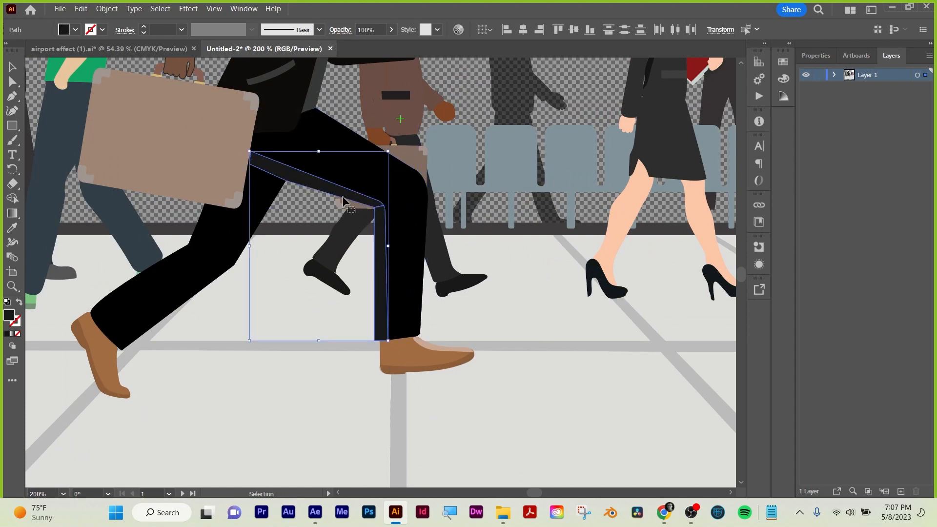
{"action": "left_click", "coordinate": [419, 230]}
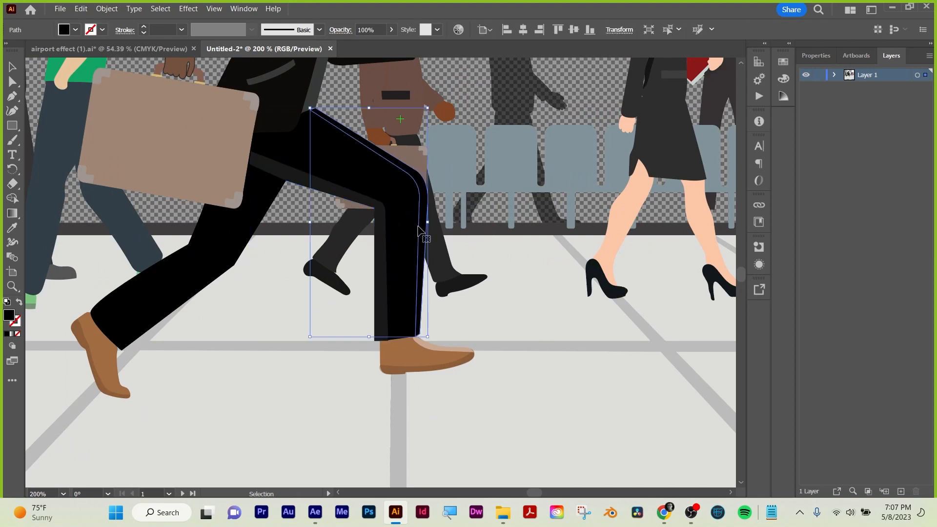
{"action": "left_click", "coordinate": [406, 233]}
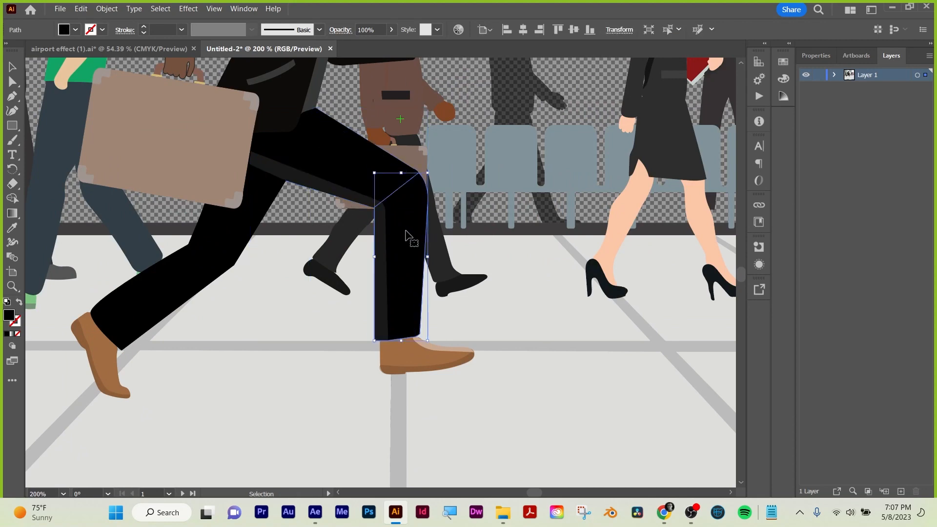
{"action": "left_click", "coordinate": [347, 165]}
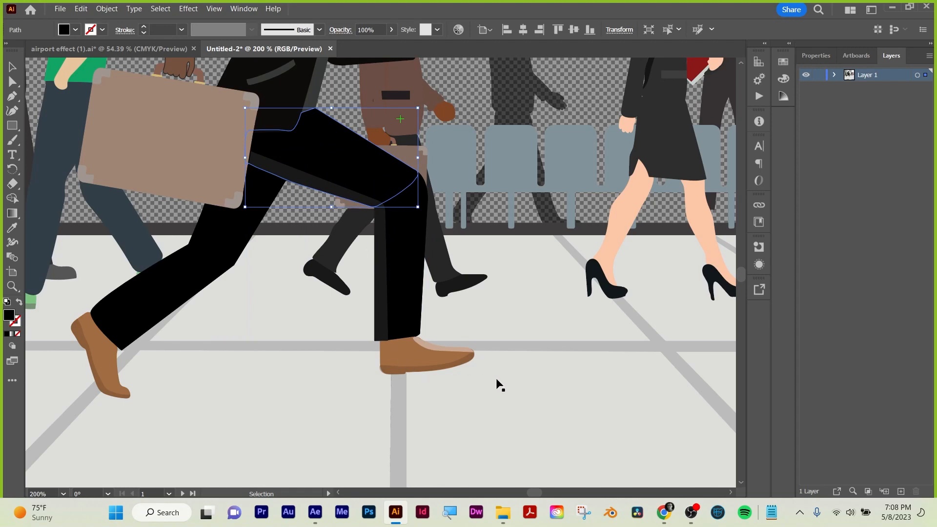
Check the running man's torso and thigh pieces and how all the pasted artwork is held in Layer 1.
{"action": "scroll", "coordinate": [502, 351], "scroll_direction": "up", "scroll_amount": 1}
{"action": "key", "text": "a"}
{"action": "key", "text": "ctrl+1"}
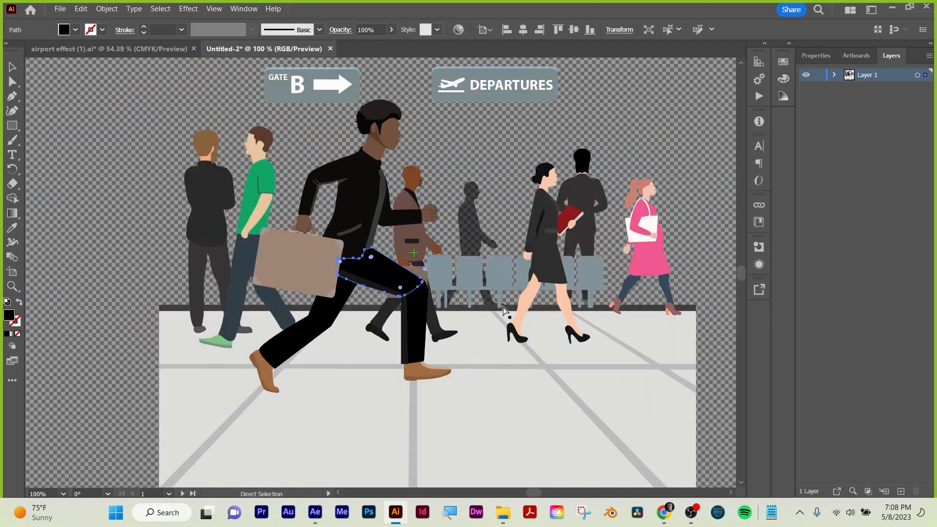
{"action": "key", "text": "v"}
{"action": "left_click", "coordinate": [494, 169]}
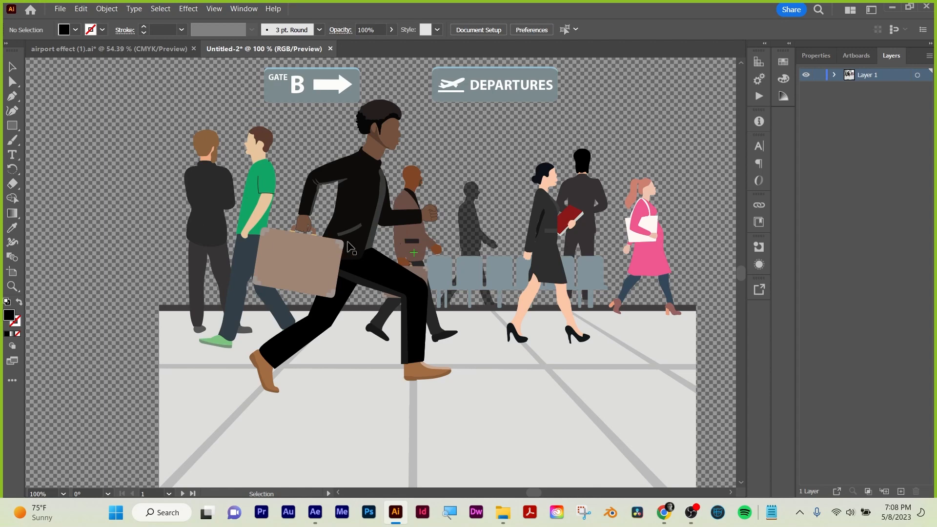
{"action": "left_click", "coordinate": [362, 192]}
{"action": "left_click", "coordinate": [373, 287]}
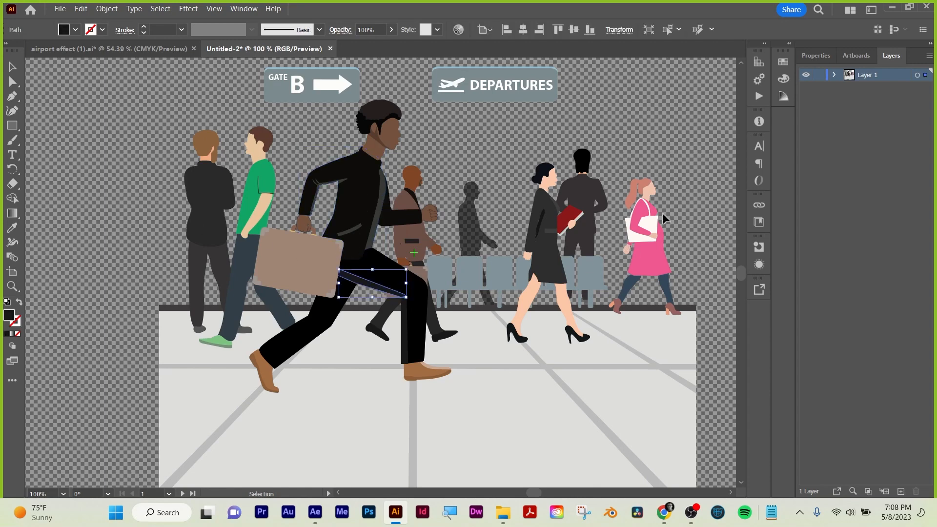
{"action": "key", "text": "ctrl+a"}
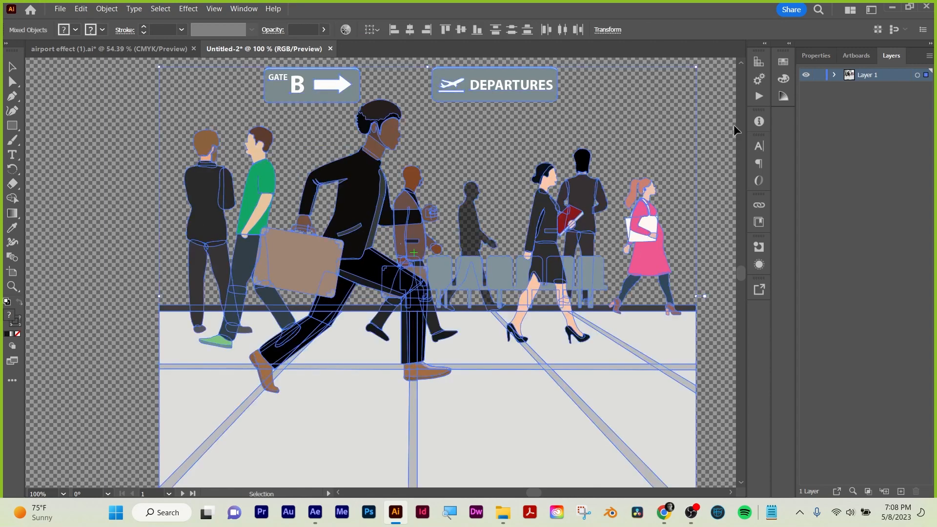
{"action": "left_click", "coordinate": [834, 75]}
{"action": "left_click", "coordinate": [834, 76]}
{"action": "left_click", "coordinate": [613, 175]}
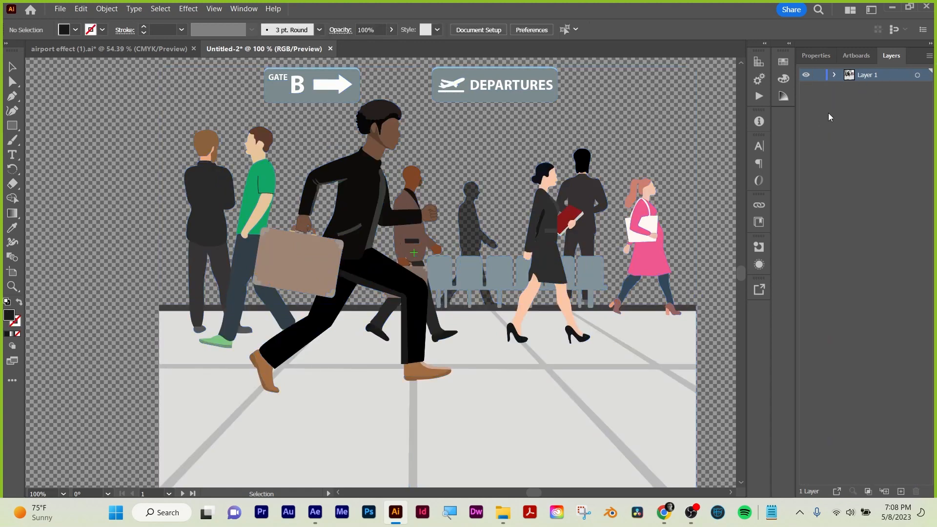
Release Layer 1 to layers in sequence and move all the resulting sublayers out above it as top-level layers.
{"action": "left_click", "coordinate": [928, 55]}
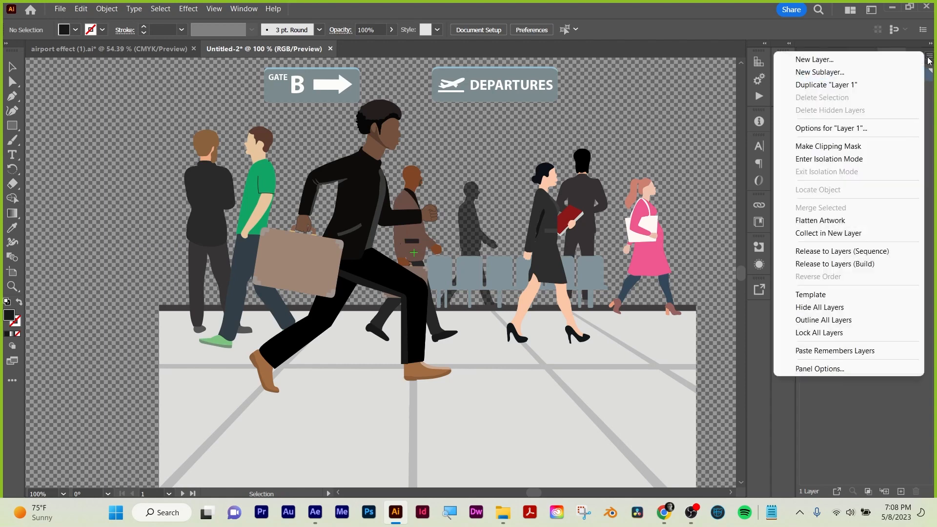
{"action": "left_click", "coordinate": [827, 253]}
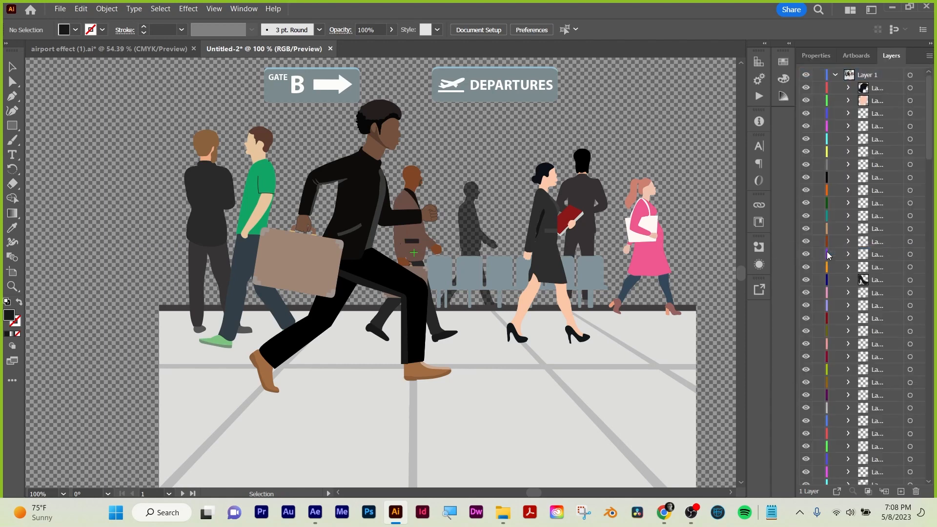
{"action": "scroll", "coordinate": [887, 307], "scroll_direction": "down", "scroll_amount": 15}
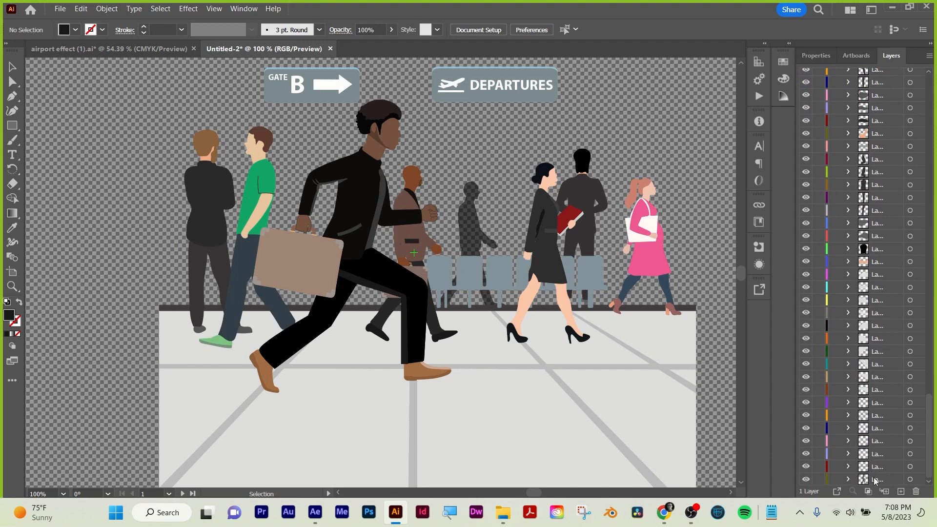
{"action": "left_click", "coordinate": [875, 480], "text": "shift"}
{"action": "scroll", "coordinate": [864, 342], "scroll_direction": "up", "scroll_amount": 15}
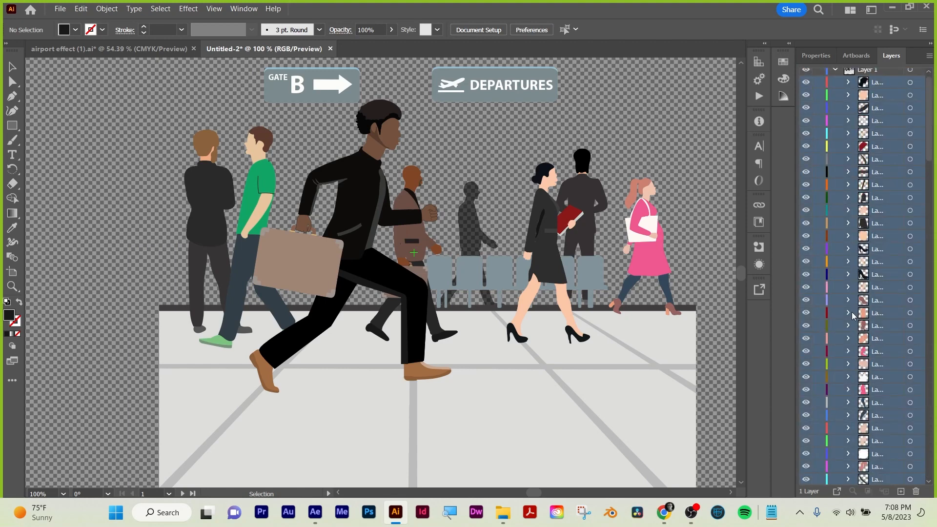
{"action": "scroll", "coordinate": [852, 315], "scroll_direction": "up", "scroll_amount": 1}
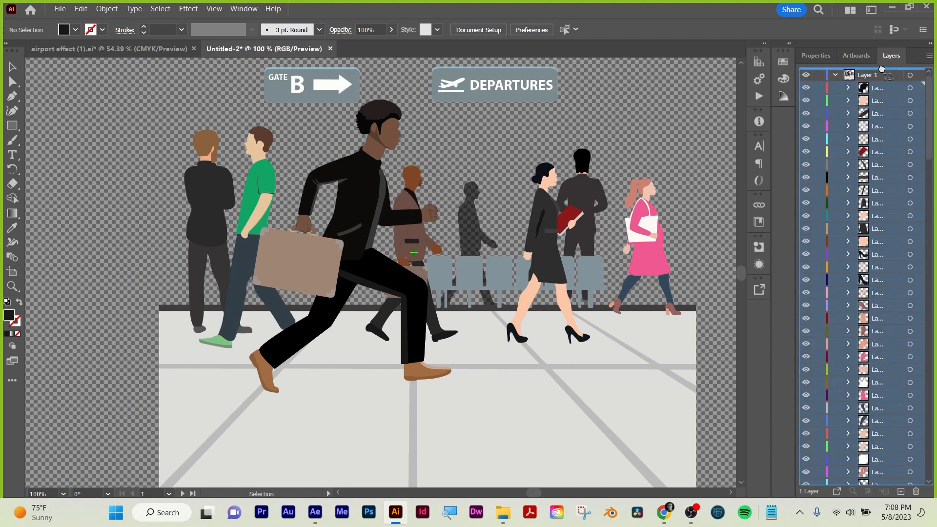
{"action": "left_click_drag", "start_coordinate": [883, 87], "coordinate": [873, 70]}
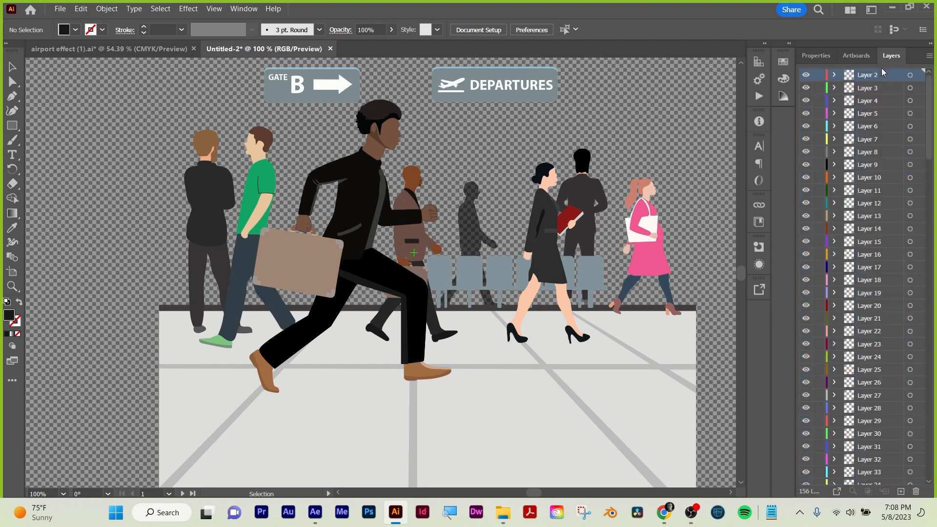
Identify the layer that holds the running man's jacket, then clear the selection.
{"action": "left_click", "coordinate": [362, 203]}
{"action": "left_click", "coordinate": [107, 161]}
{"action": "key", "text": "a"}
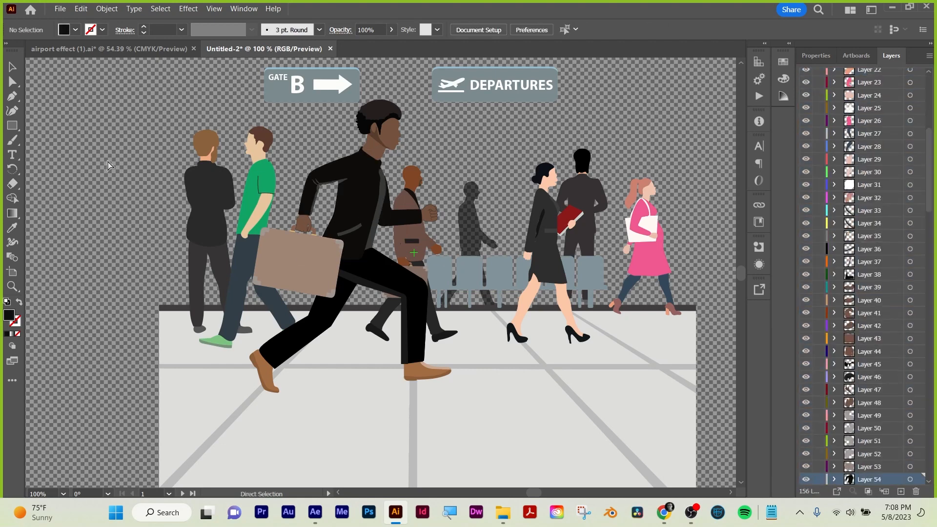
Save the document on the computer as AIrport_MW in Adobe Illustrator format, in the student folder containing the airport scene, with Illustrator 2020 compatibility.
{"action": "left_click", "coordinate": [60, 9]}
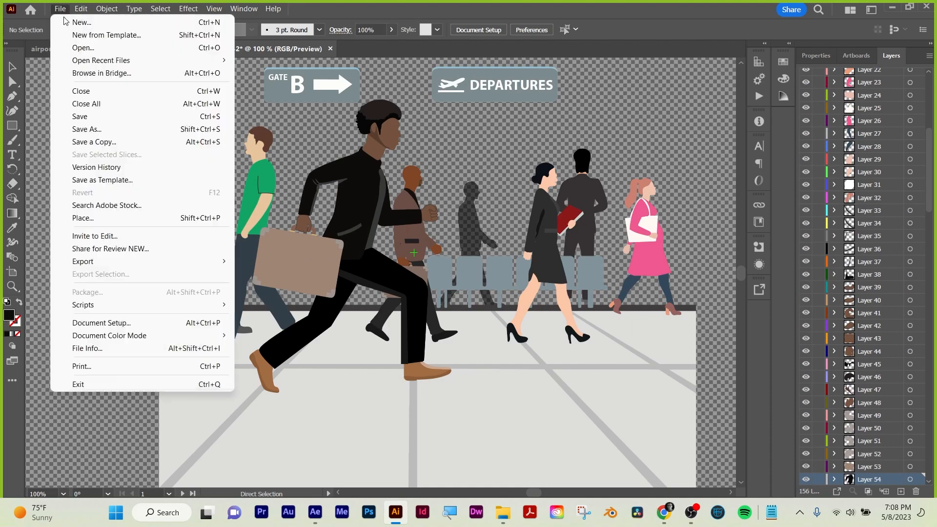
{"action": "left_click", "coordinate": [74, 132]}
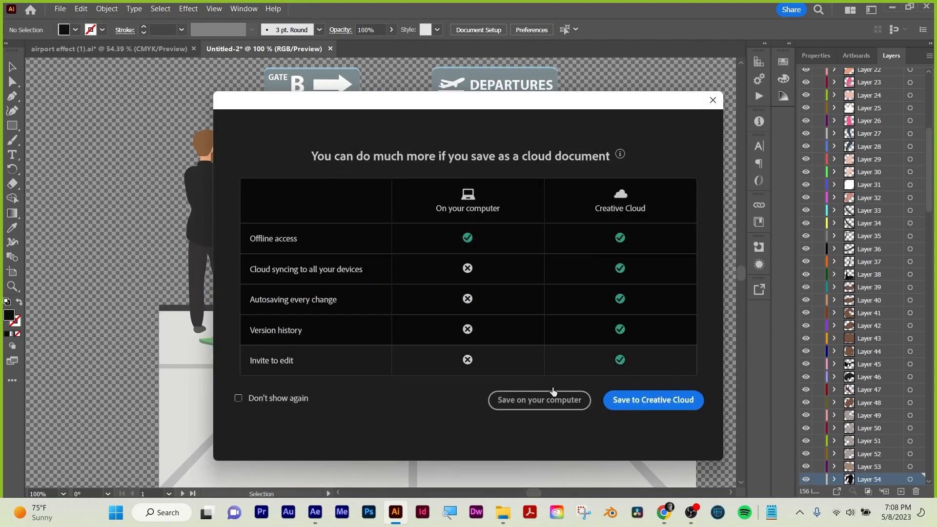
{"action": "left_click", "coordinate": [566, 402]}
{"action": "type", "text": "AIrport_MW"}
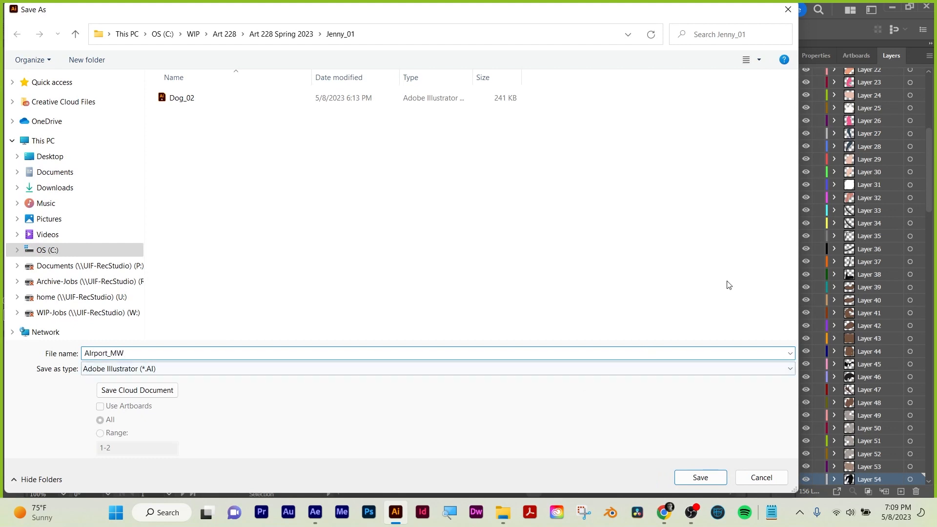
{"action": "left_click", "coordinate": [279, 34]}
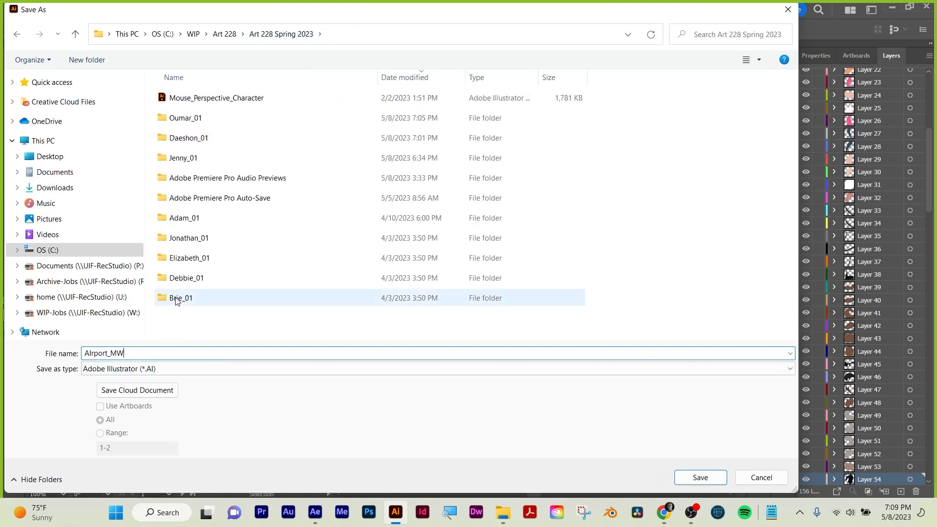
{"action": "double_click", "coordinate": [186, 118]}
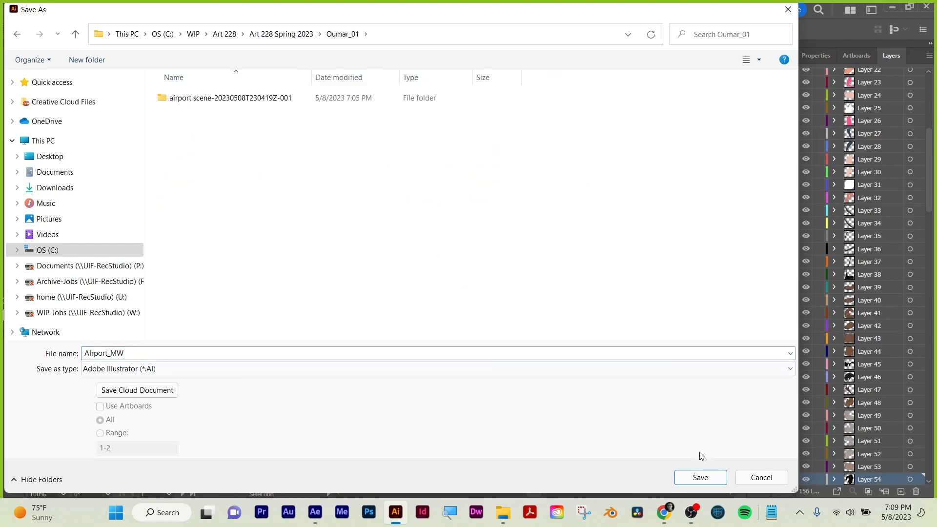
{"action": "left_click", "coordinate": [698, 476]}
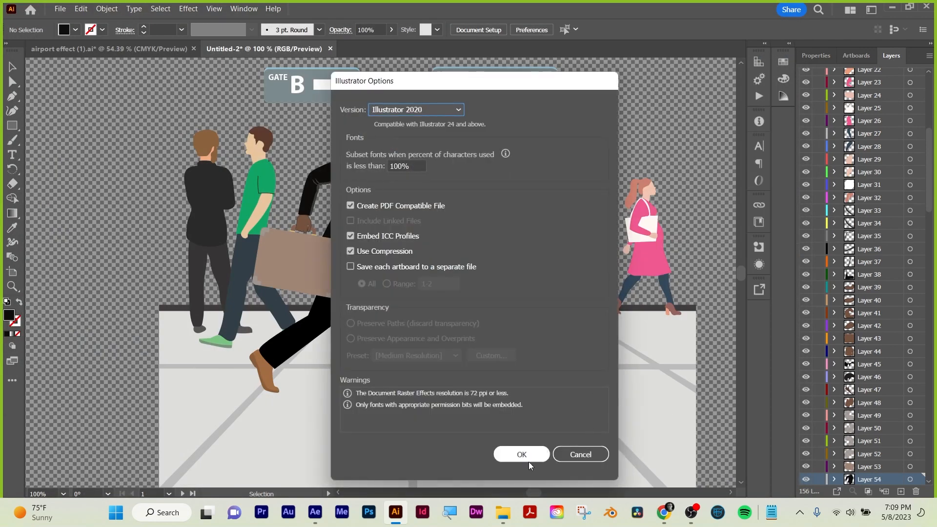
{"action": "left_click", "coordinate": [528, 461]}
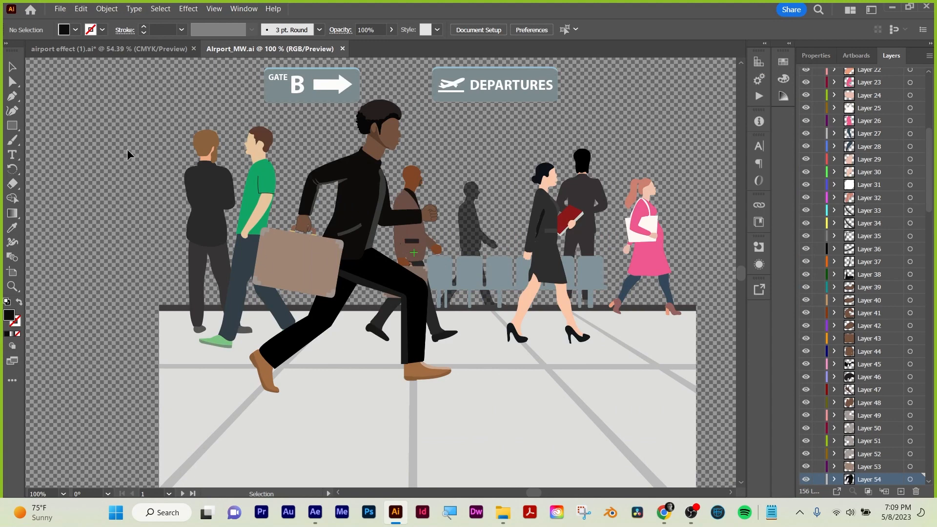
Close both open documents, discarding the changes to airport effect (1).ai.
{"action": "key", "text": "ctrl+w"}
{"action": "key", "text": "ctrl+w"}
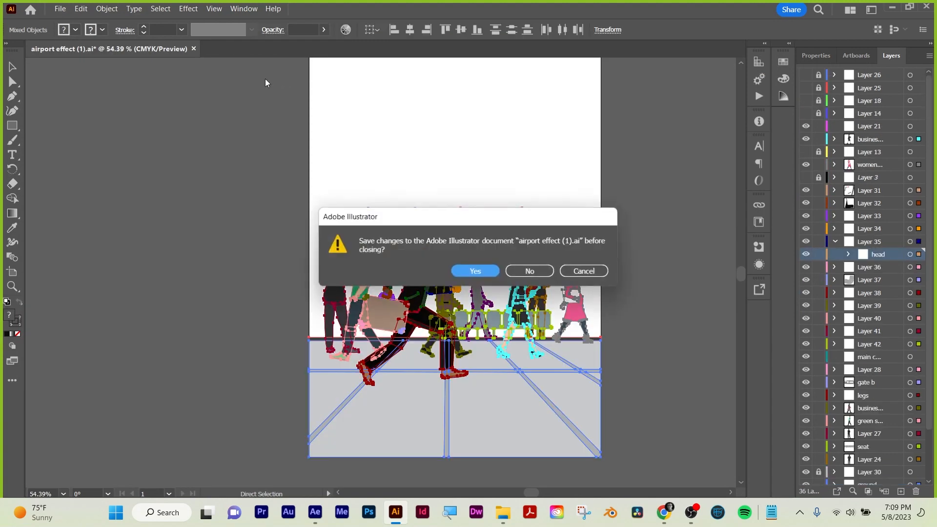
{"action": "left_click", "coordinate": [535, 269]}
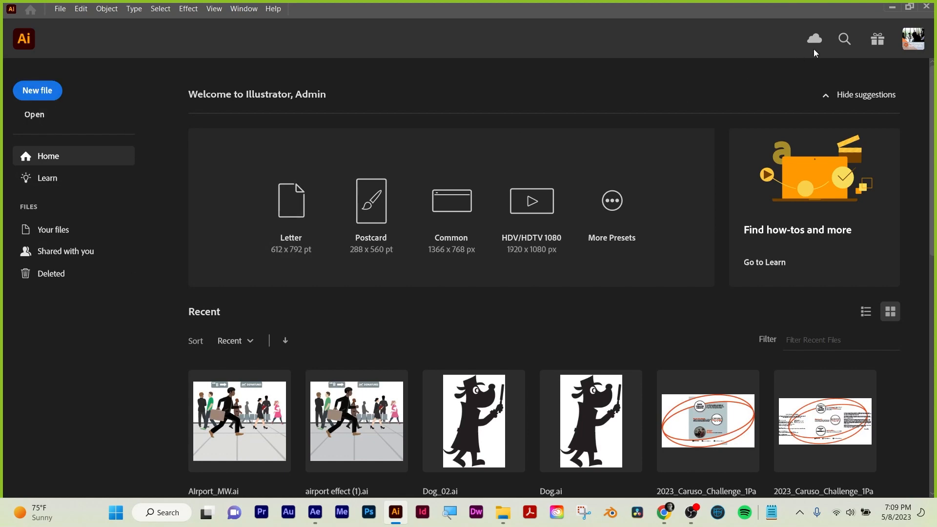
Switch to After Effects and import AIrport_MW from the student folder as Composition - Retain Layer Sizes.
{"action": "left_click", "coordinate": [892, 7]}
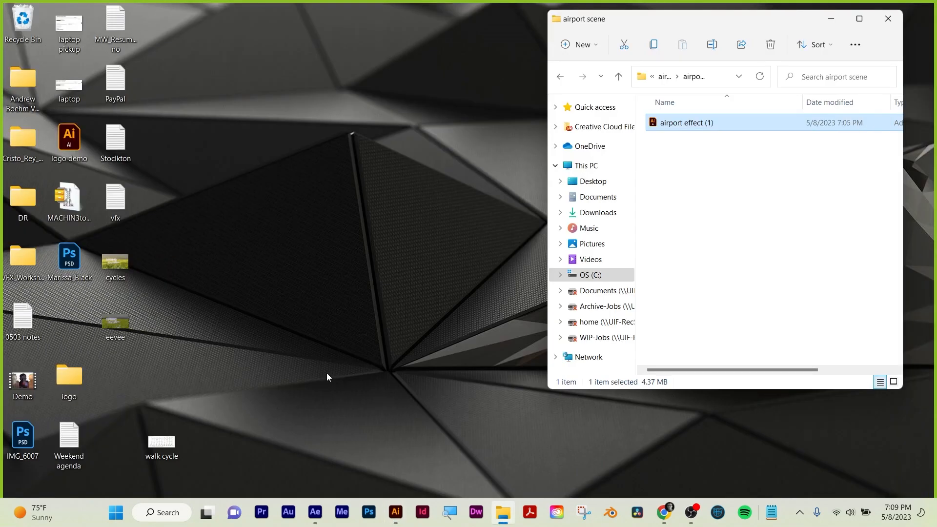
{"action": "left_click", "coordinate": [315, 512]}
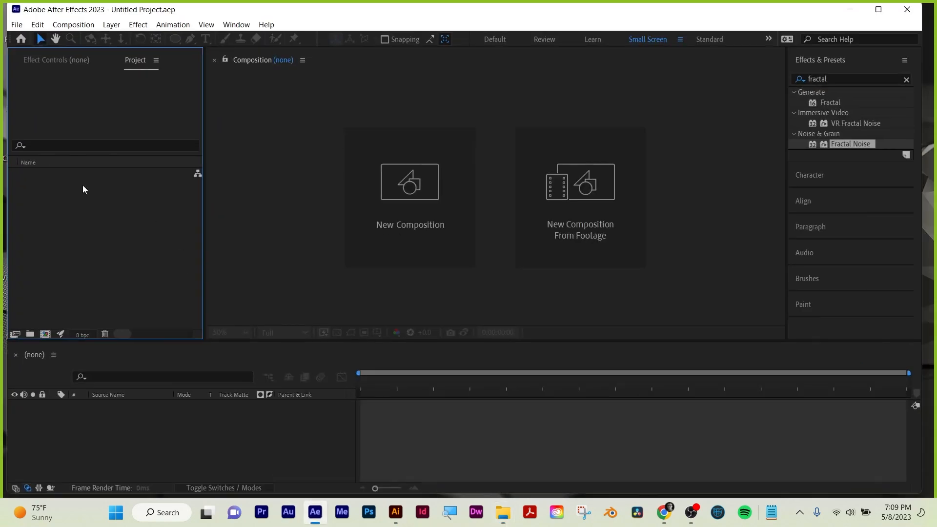
{"action": "left_click", "coordinate": [24, 25]}
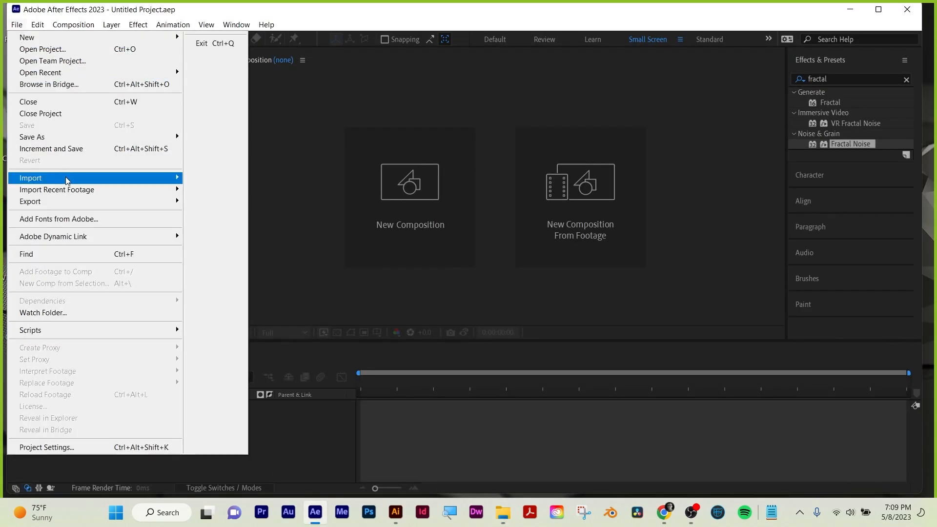
{"action": "mouse_move", "coordinate": [147, 178]}
{"action": "left_click", "coordinate": [233, 180]}
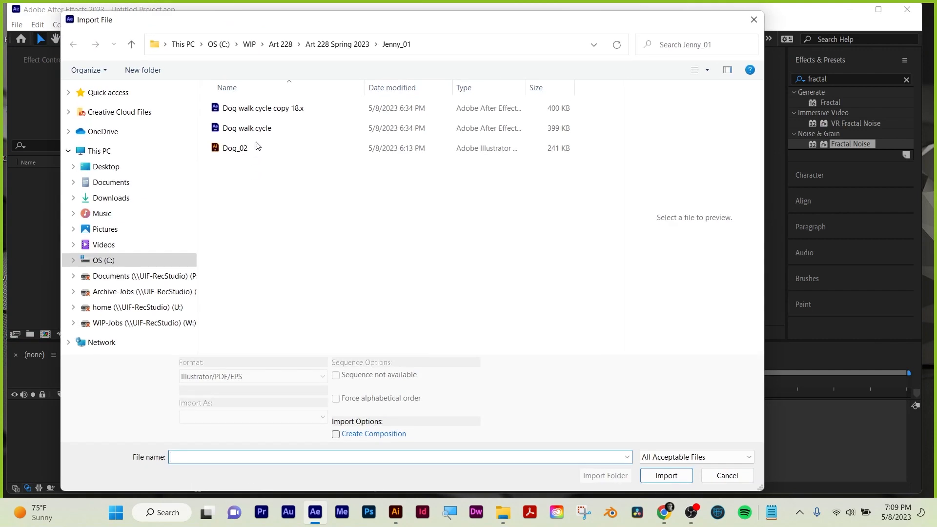
{"action": "left_click", "coordinate": [337, 44]}
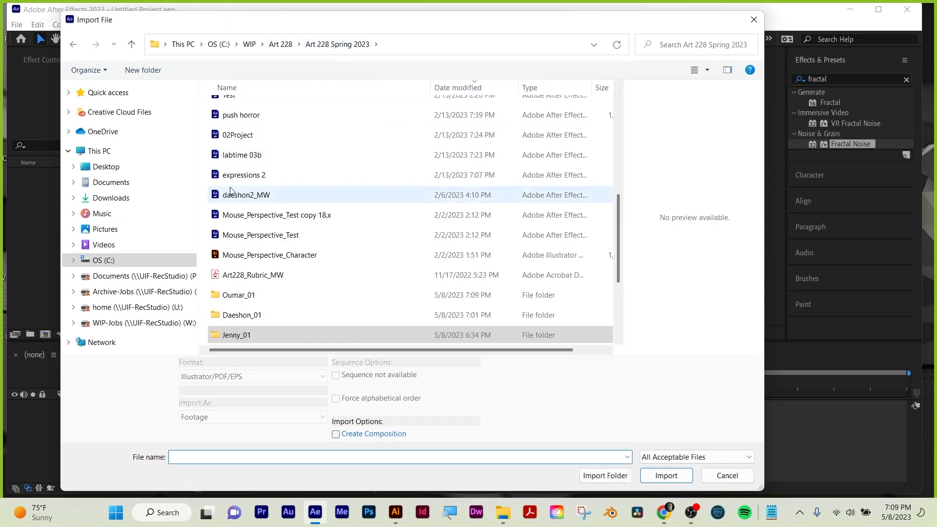
{"action": "double_click", "coordinate": [239, 294]}
{"action": "left_click", "coordinate": [242, 130]}
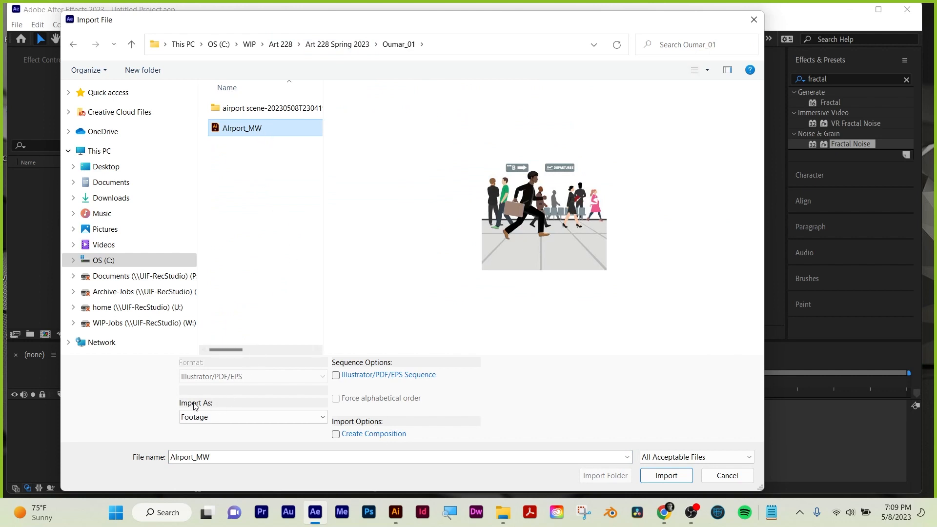
{"action": "left_click", "coordinate": [214, 415]}
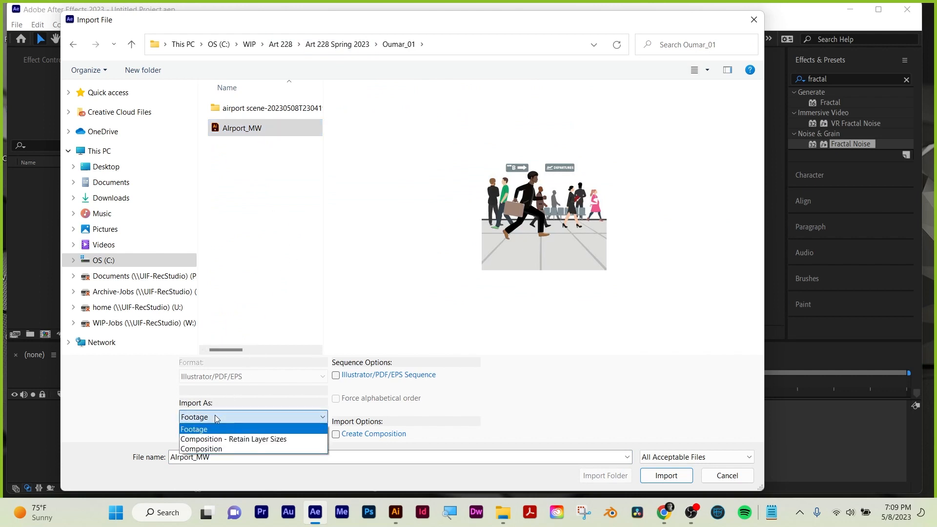
{"action": "left_click", "coordinate": [226, 439]}
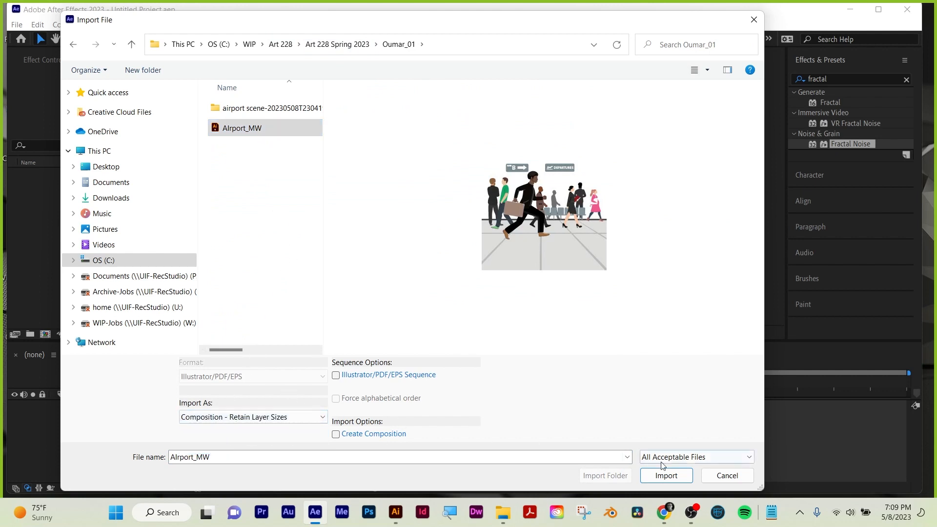
{"action": "left_click", "coordinate": [667, 480]}
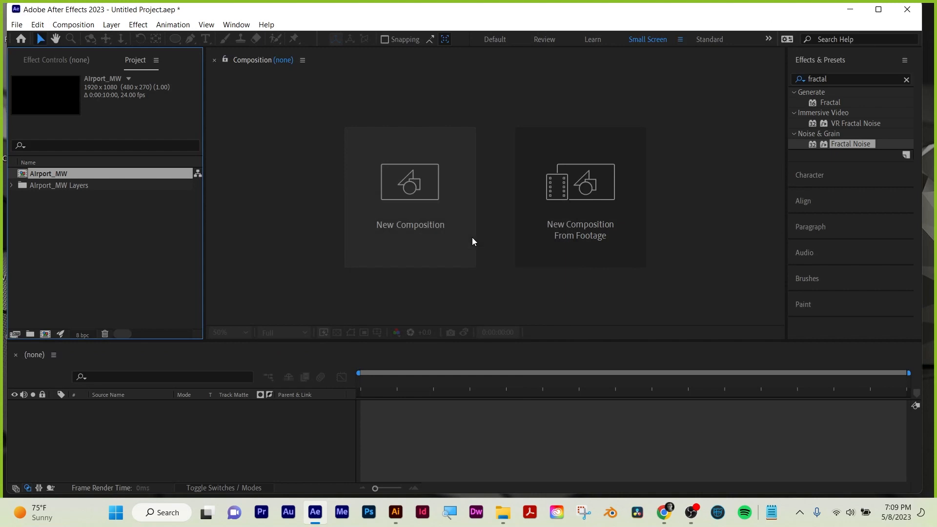
Open the AIrport_MW composition and move the current time to 0:00:02:16 with the artwork shown at 50%.
{"action": "double_click", "coordinate": [38, 174]}
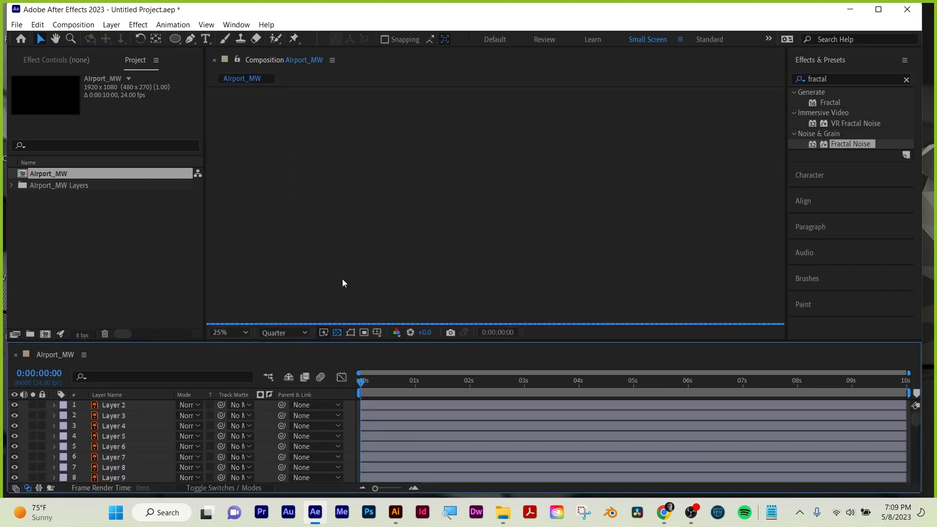
{"action": "left_click", "coordinate": [370, 379]}
{"action": "left_click_drag", "start_coordinate": [370, 380], "coordinate": [505, 382]}
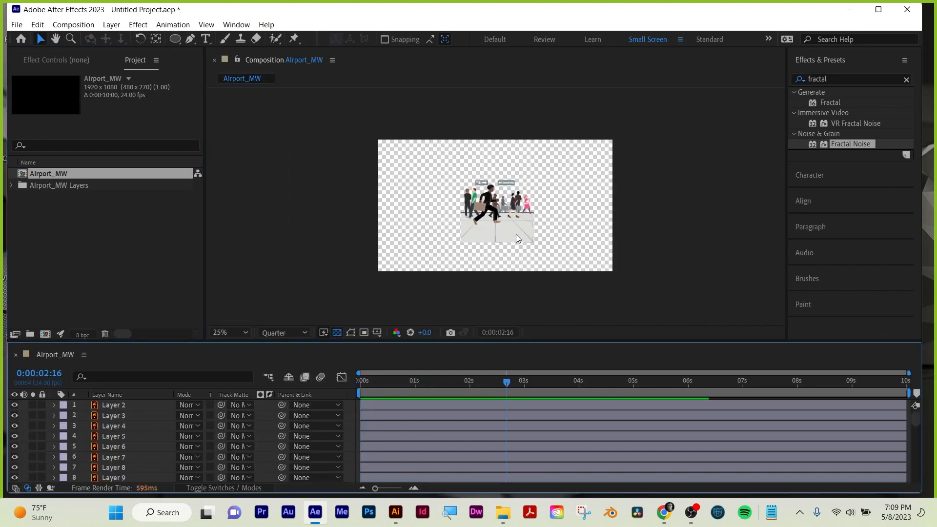
{"action": "key", "text": "period"}
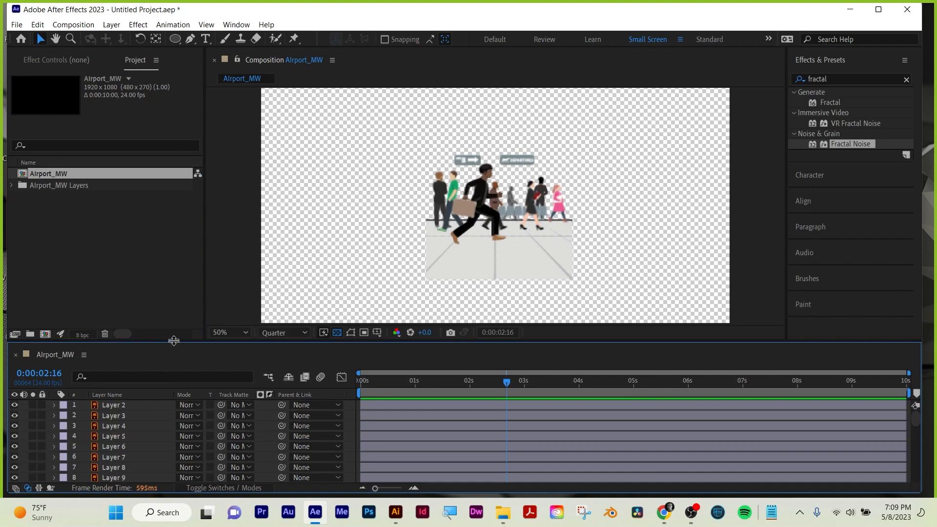
Enable continuous rasterization for every layer in the AIrport_MW composition, from Layer 2 down to Layer 1.
{"action": "left_click_drag", "start_coordinate": [170, 344], "coordinate": [170, 152]}
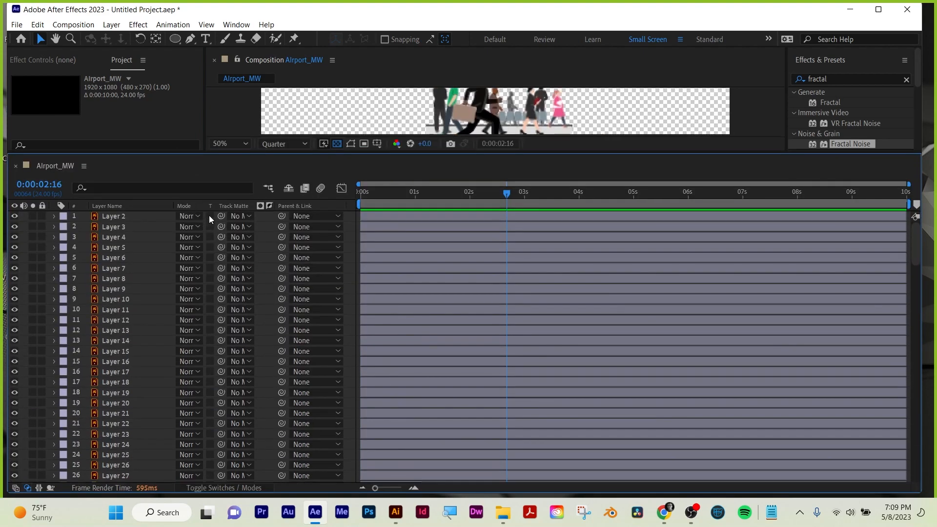
{"action": "left_click_drag", "start_coordinate": [209, 215], "coordinate": [211, 434]}
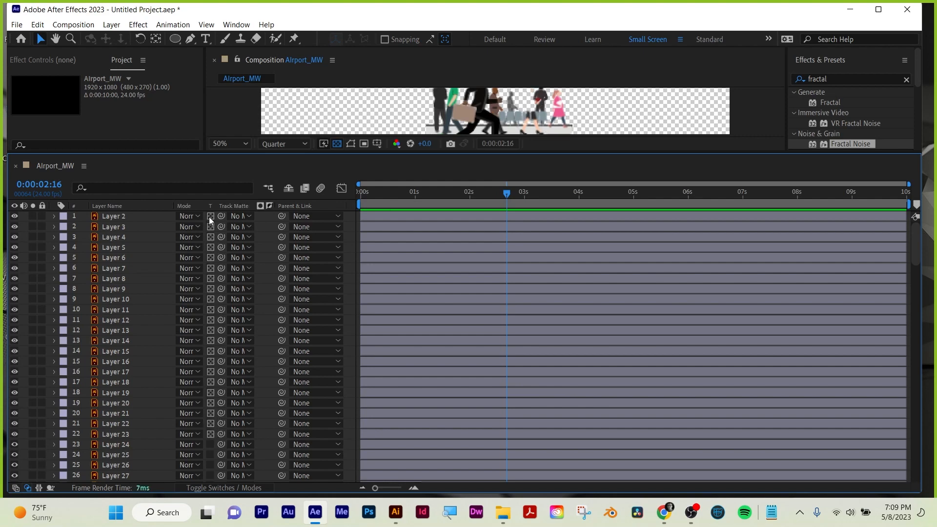
{"action": "left_click", "coordinate": [246, 486]}
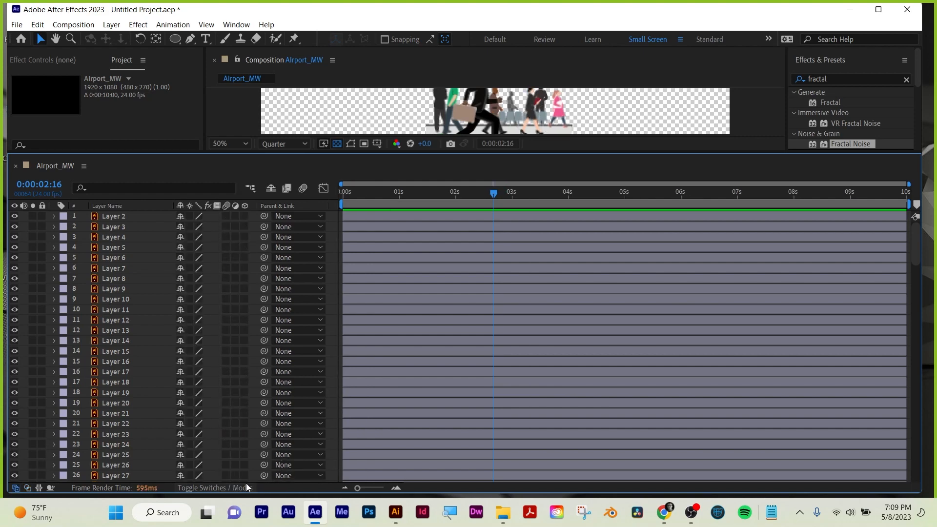
{"action": "left_click_drag", "start_coordinate": [193, 217], "coordinate": [196, 490]}
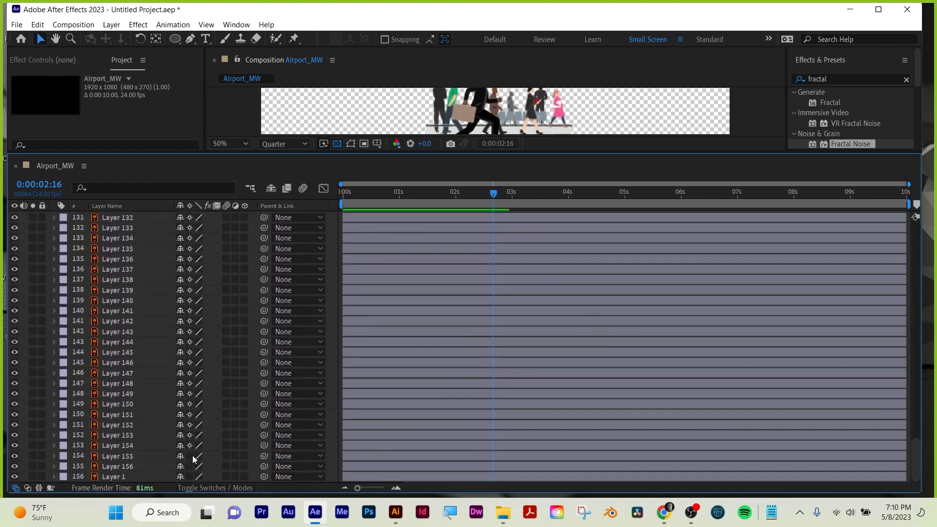
{"action": "left_click_drag", "start_coordinate": [192, 456], "coordinate": [193, 477]}
{"action": "scroll", "coordinate": [256, 280], "scroll_direction": "up", "scroll_amount": 6}
{"action": "scroll", "coordinate": [209, 266], "scroll_direction": "up", "scroll_amount": 20}
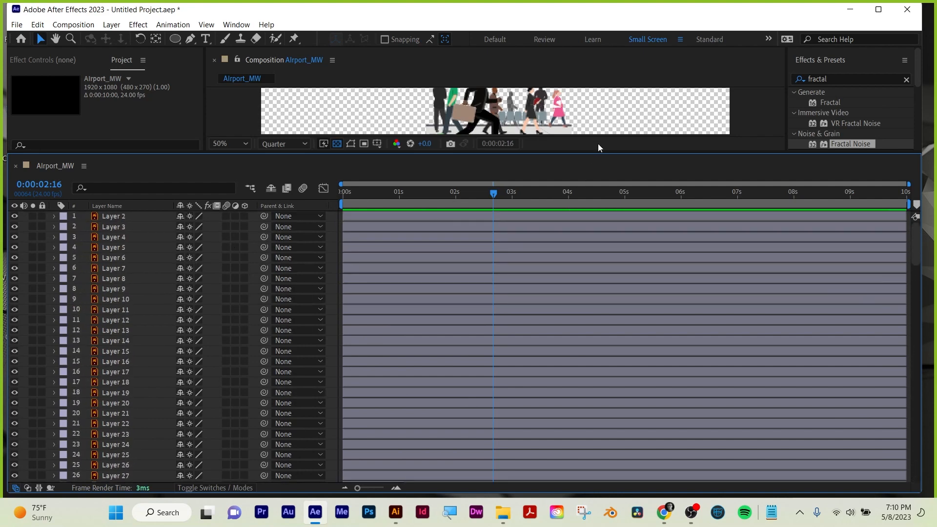
Enlarge the composition view again and set its preview resolution to Full.
{"action": "left_click_drag", "start_coordinate": [599, 154], "coordinate": [600, 362]}
{"action": "scroll", "coordinate": [487, 228], "scroll_direction": "up", "scroll_amount": 4}
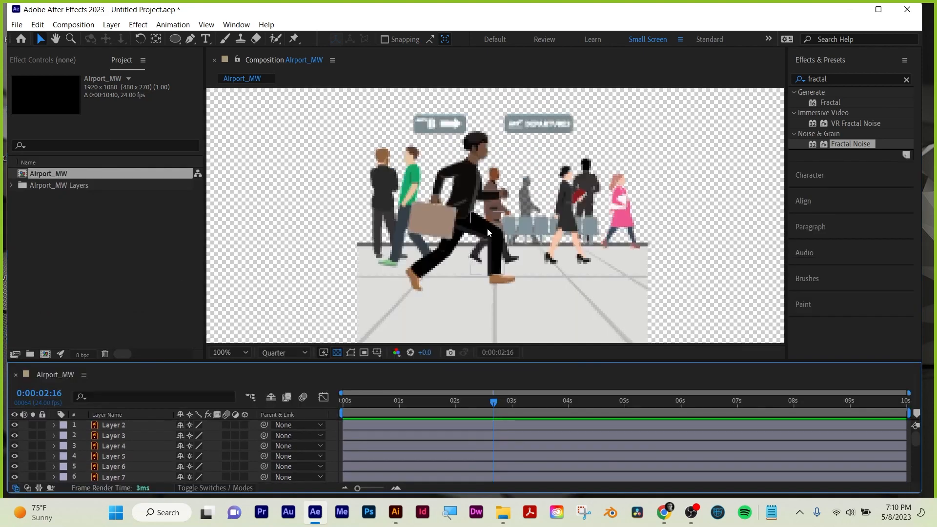
{"action": "left_click", "coordinate": [282, 353]}
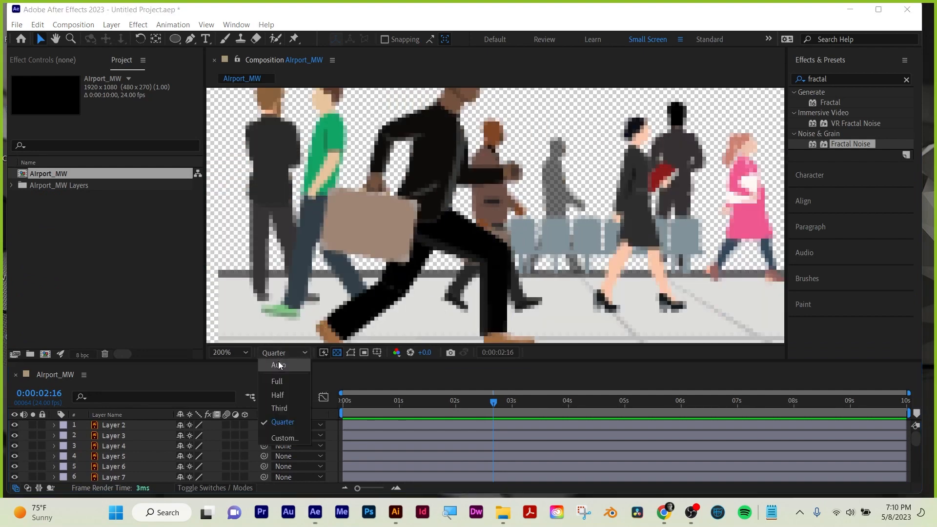
{"action": "left_click", "coordinate": [278, 381]}
{"action": "scroll", "coordinate": [464, 253], "scroll_direction": "down", "scroll_amount": 2}
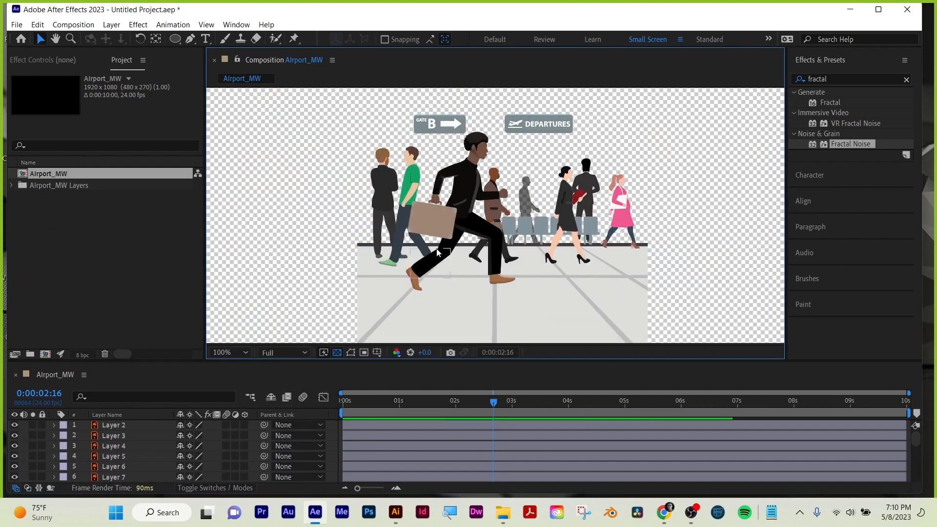
Inspect which separate layers make up the running man's legs and the floor around him.
{"action": "left_click", "coordinate": [478, 237]}
{"action": "scroll", "coordinate": [493, 271], "scroll_direction": "up", "scroll_amount": 2}
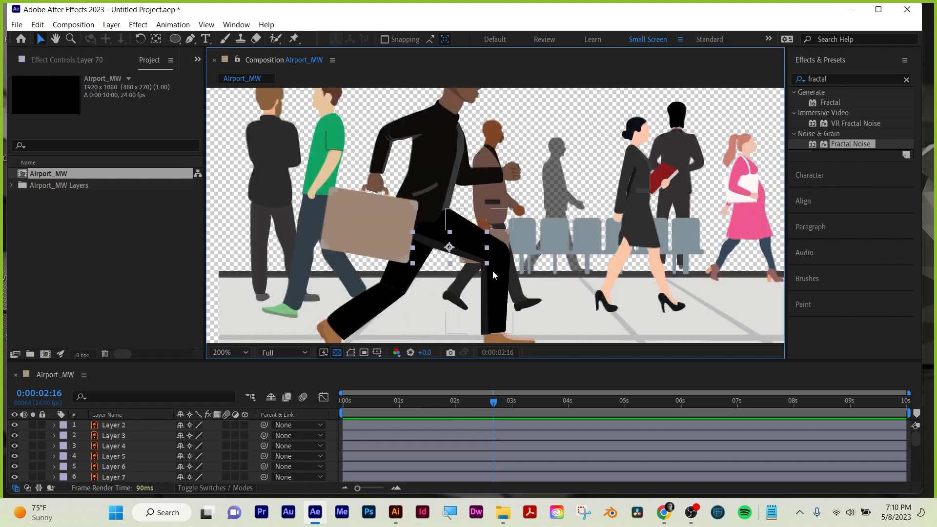
{"action": "left_click", "coordinate": [564, 310]}
{"action": "scroll", "coordinate": [564, 310], "scroll_direction": "down", "scroll_amount": 8}
{"action": "scroll", "coordinate": [558, 307], "scroll_direction": "up", "scroll_amount": 7}
{"action": "scroll", "coordinate": [537, 300], "scroll_direction": "down", "scroll_amount": 1}
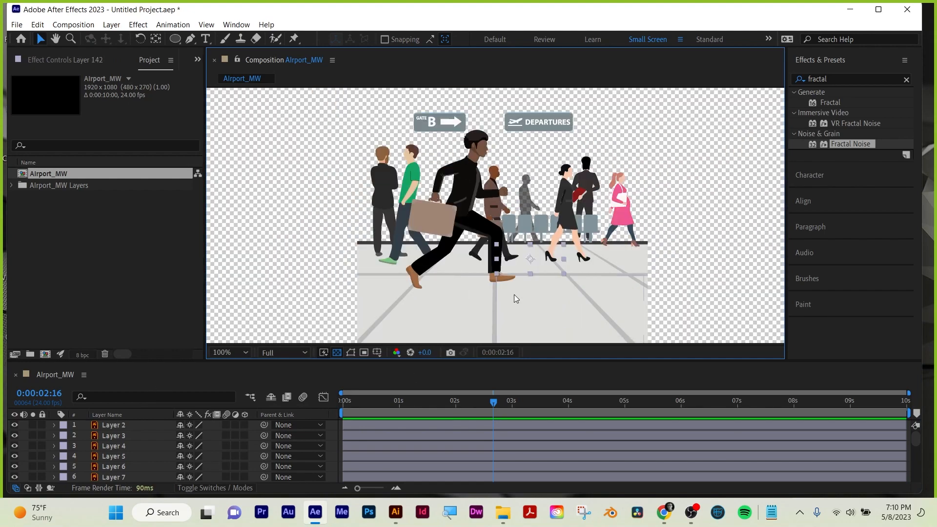
{"action": "left_click", "coordinate": [451, 310]}
{"action": "scroll", "coordinate": [426, 296], "scroll_direction": "down", "scroll_amount": 1}
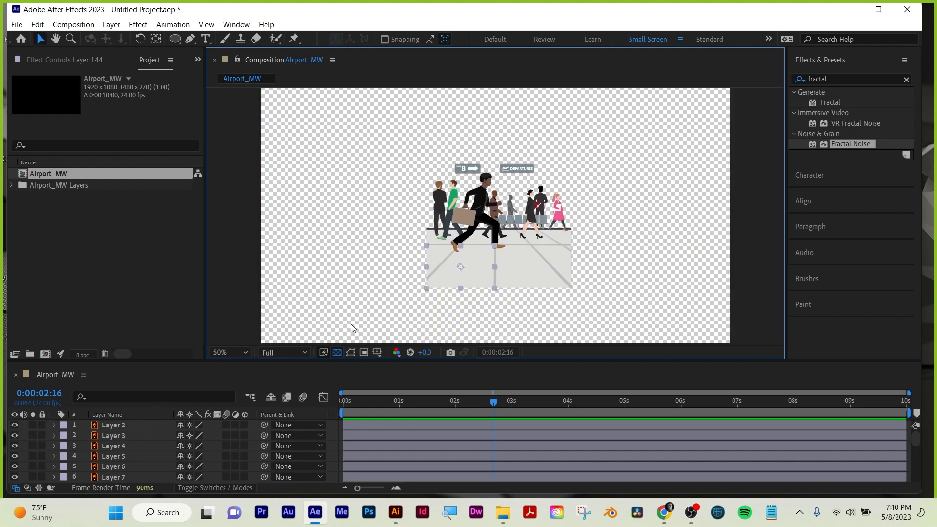
Delete the floor pieces below the crowd and the remaining one at its far edge, and hide the transparency grid.
{"action": "left_click_drag", "start_coordinate": [351, 324], "coordinate": [621, 267]}
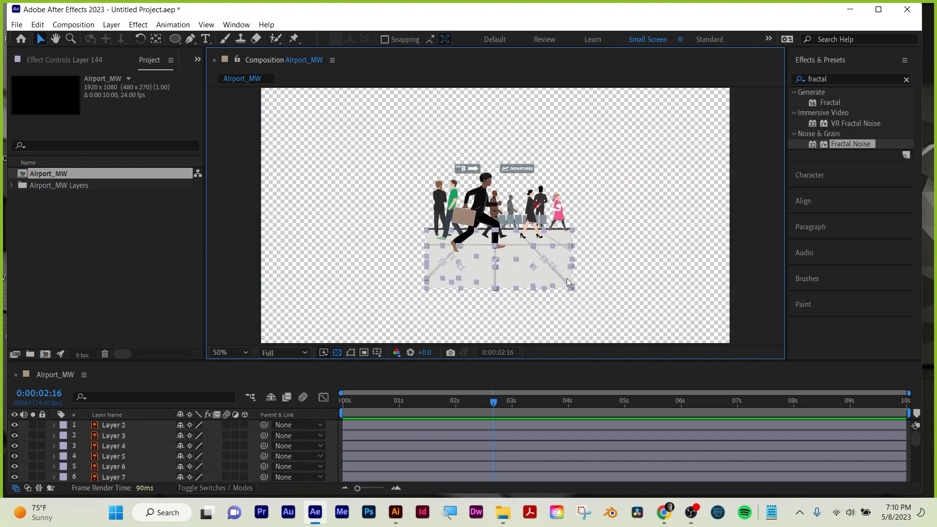
{"action": "left_click", "coordinate": [504, 286]}
{"action": "key", "text": "Delete"}
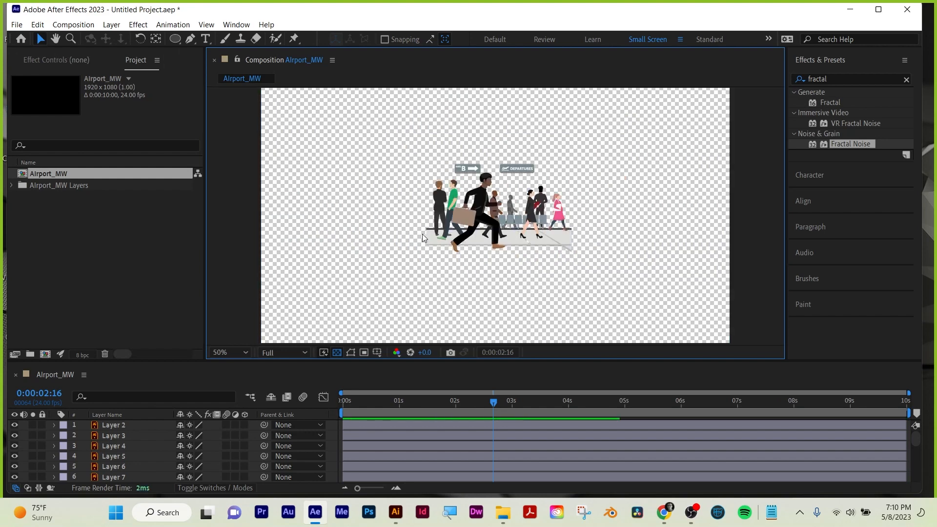
{"action": "left_click", "coordinate": [428, 238]}
{"action": "key", "text": "Delete"}
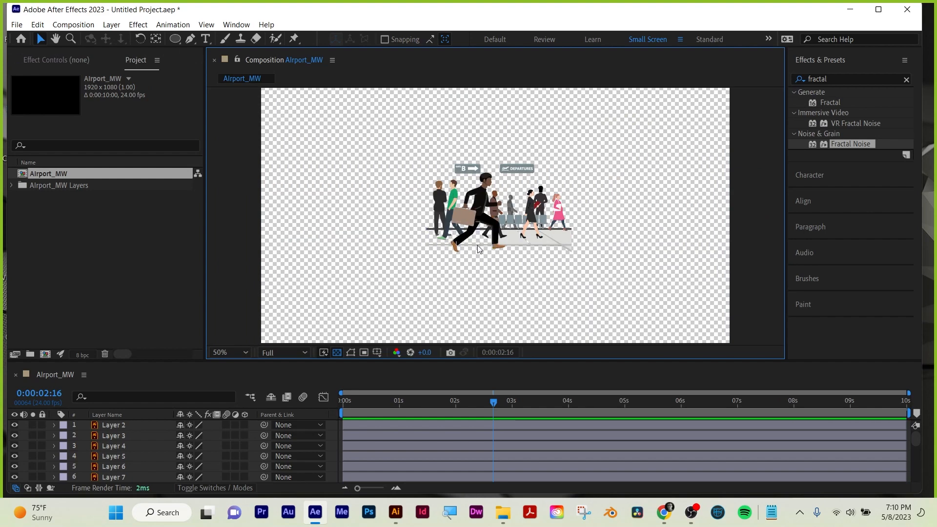
{"action": "left_click", "coordinate": [337, 353]}
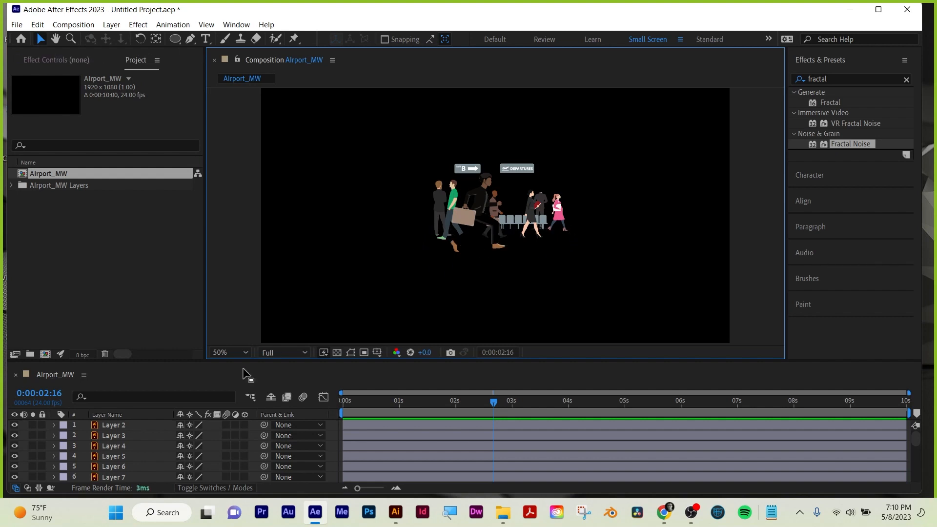
{"action": "left_click", "coordinate": [111, 24]}
{"action": "mouse_move", "coordinate": [116, 40]}
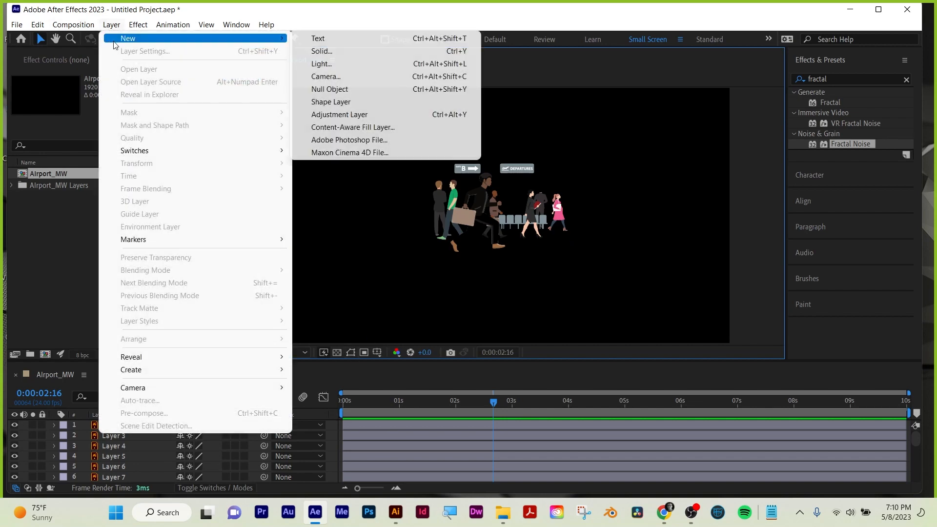
{"action": "left_click", "coordinate": [317, 10]}
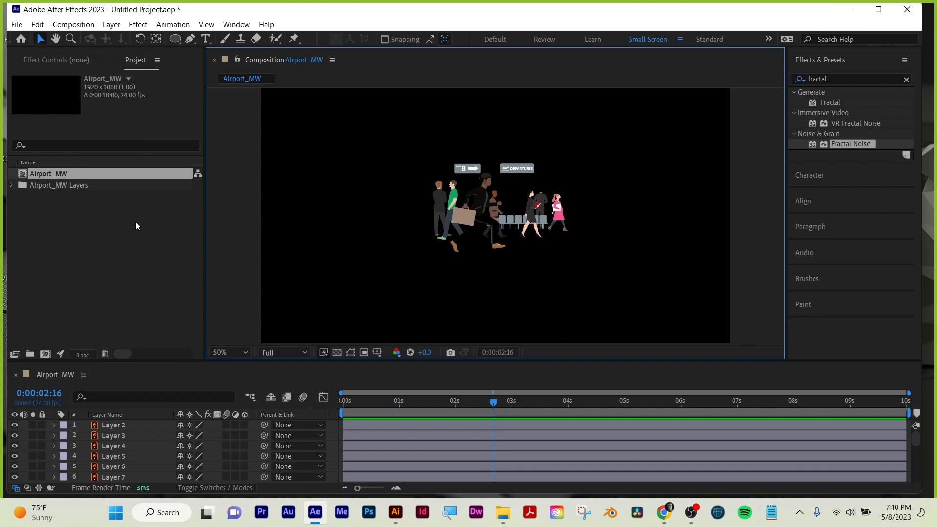
Create a new composition with the width set to 1920*6 px and the height kept at 1080 px.
{"action": "left_click", "coordinate": [97, 248]}
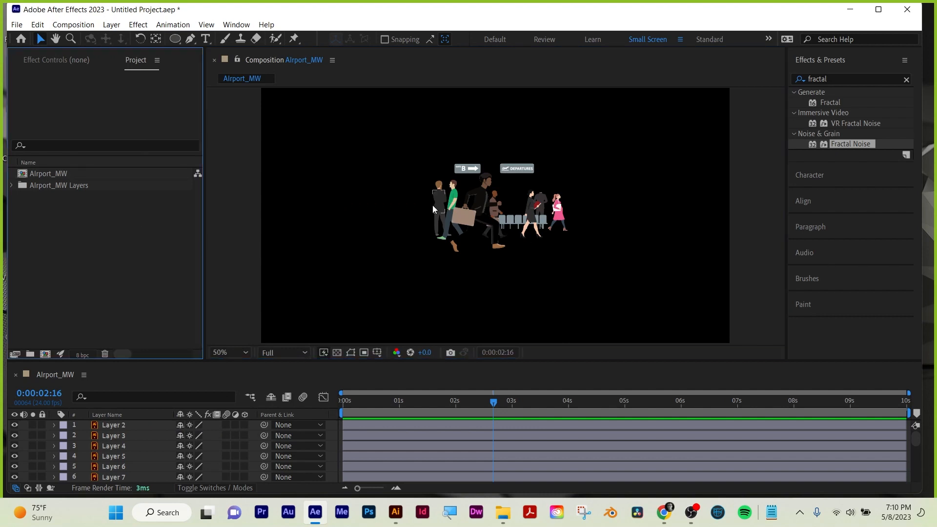
{"action": "scroll", "coordinate": [441, 217], "scroll_direction": "down", "scroll_amount": 2}
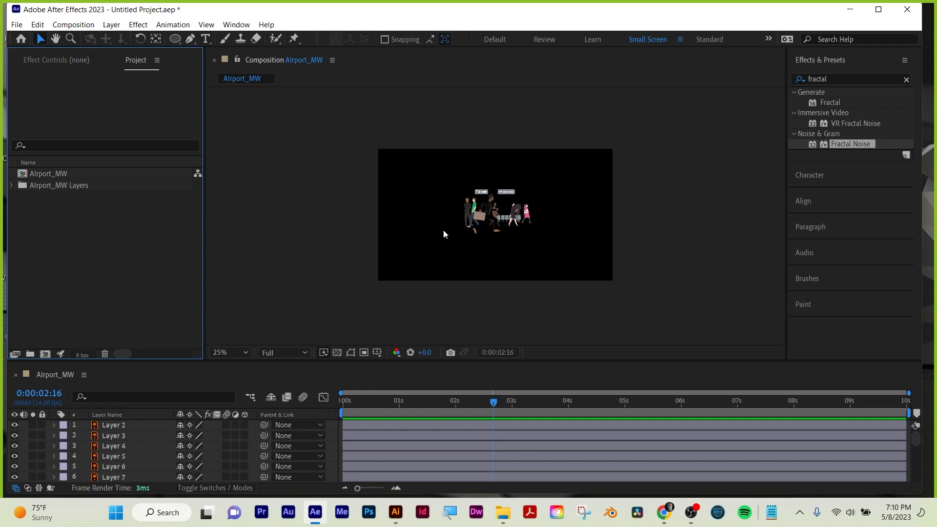
{"action": "scroll", "coordinate": [443, 230], "scroll_direction": "up", "scroll_amount": 2}
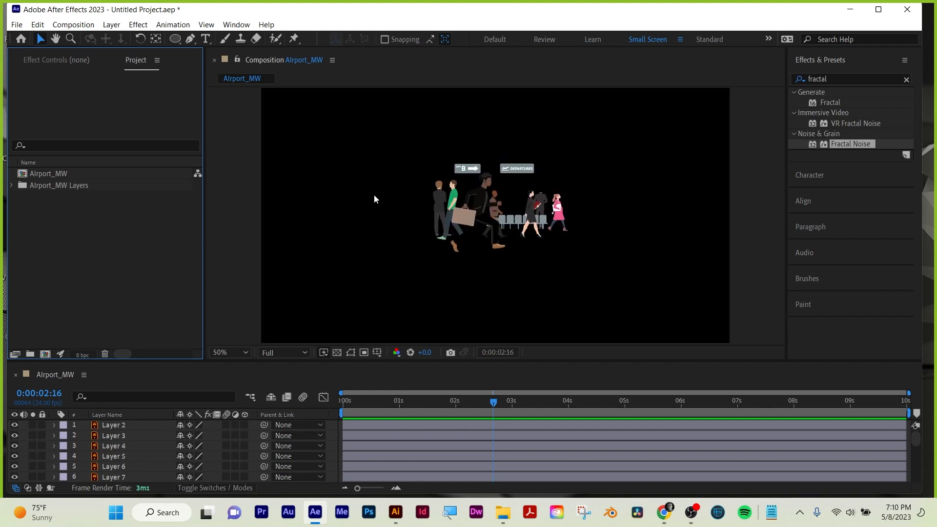
{"action": "left_click", "coordinate": [45, 353]}
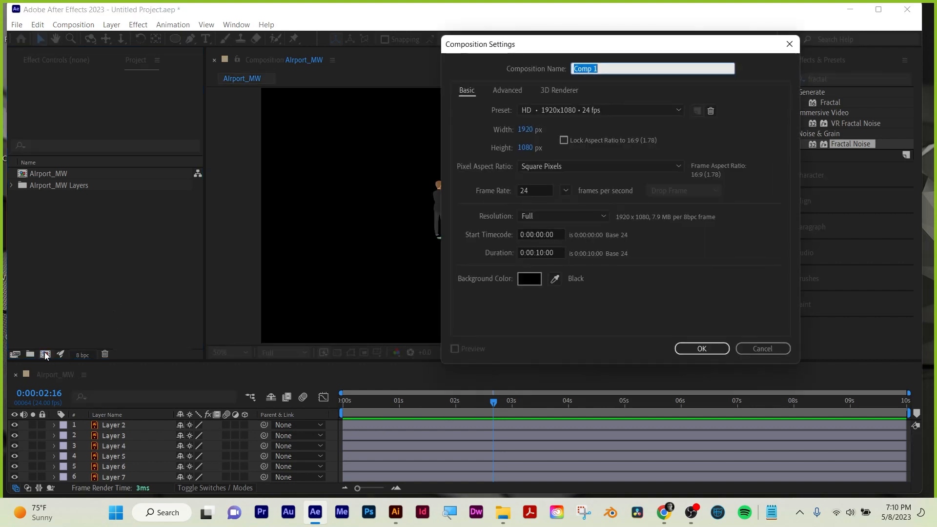
{"action": "left_click", "coordinate": [531, 132]}
{"action": "left_click", "coordinate": [540, 128]}
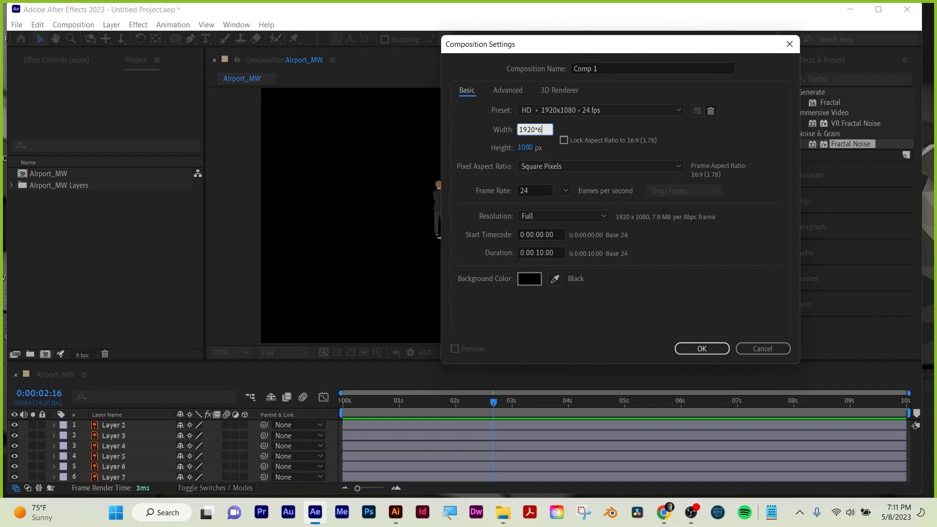
{"action": "key", "text": "Return"}
{"action": "scroll", "coordinate": [528, 250], "scroll_direction": "down", "scroll_amount": 3}
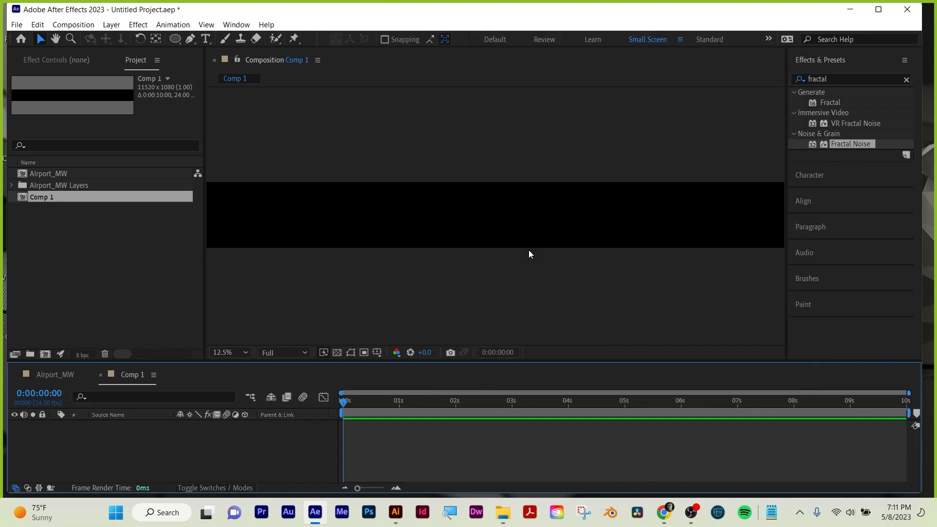
Add a pale blue solid layer to Comp 1, sized 11520 x 1080 px to match the composition.
{"action": "left_click", "coordinate": [63, 278]}
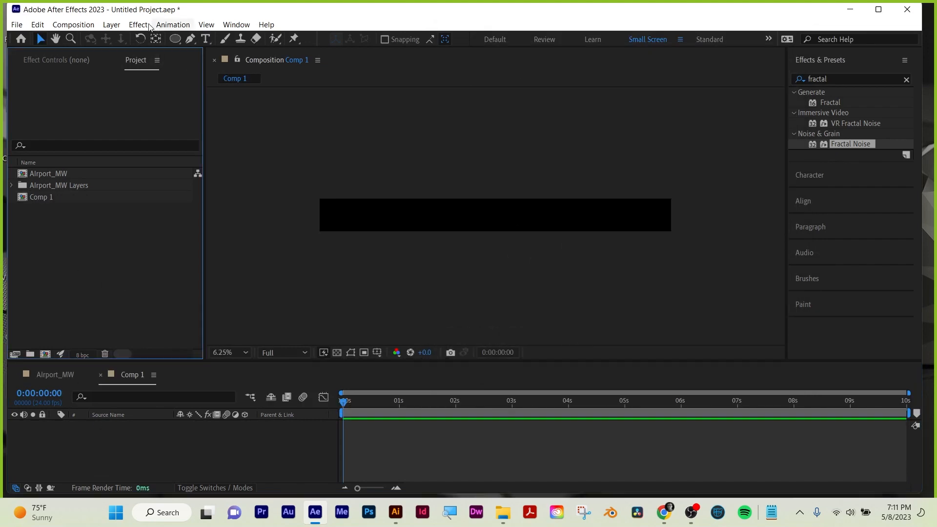
{"action": "left_click", "coordinate": [111, 26]}
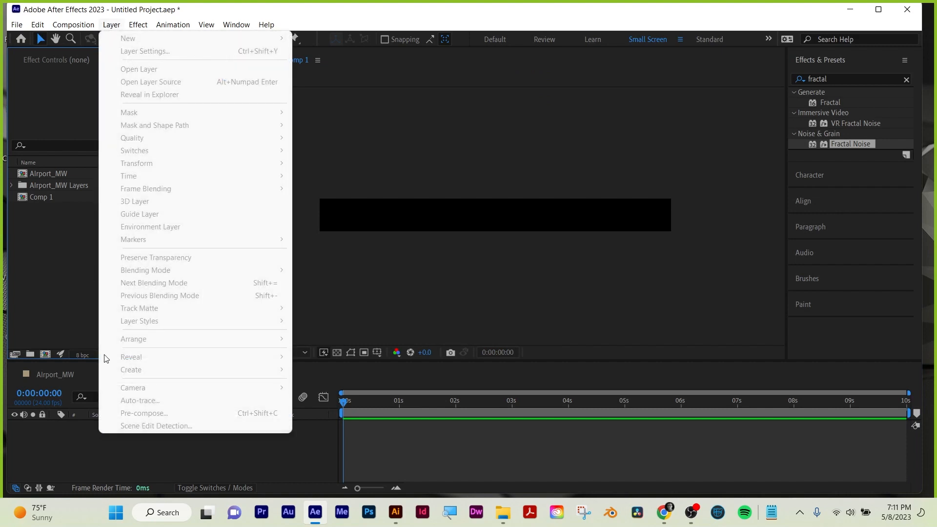
{"action": "left_click", "coordinate": [93, 466]}
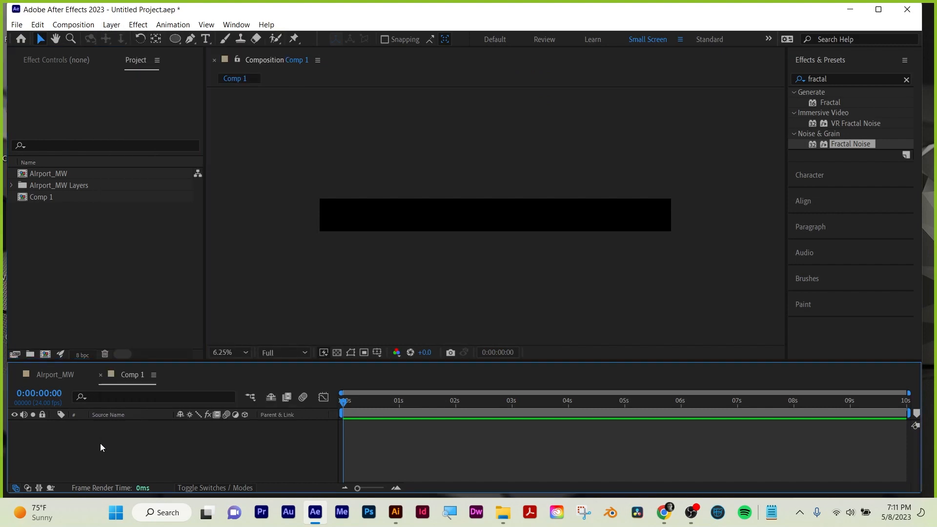
{"action": "left_click", "coordinate": [111, 24]}
{"action": "mouse_move", "coordinate": [139, 43]}
{"action": "left_click", "coordinate": [339, 52]}
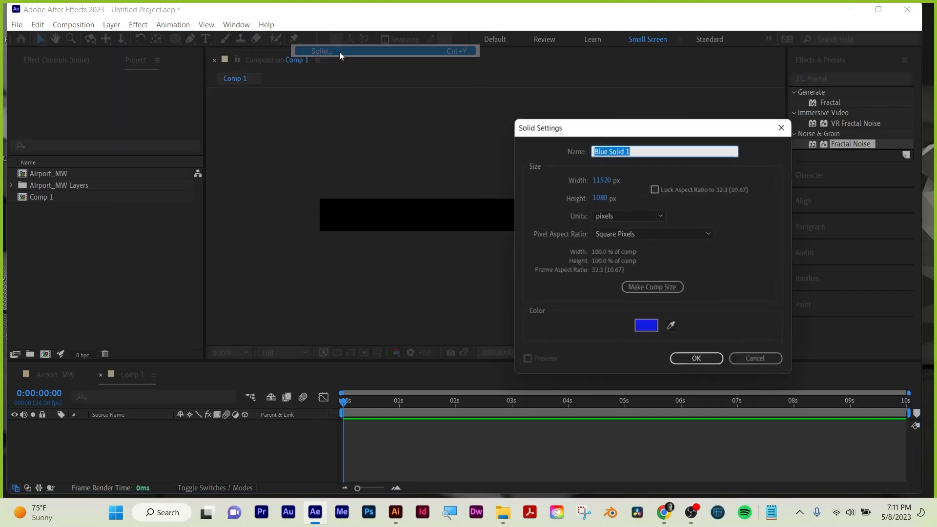
{"action": "left_click", "coordinate": [647, 328]}
{"action": "left_click", "coordinate": [614, 312]}
{"action": "left_click_drag", "start_coordinate": [615, 312], "coordinate": [613, 321]}
{"action": "left_click", "coordinate": [868, 302]}
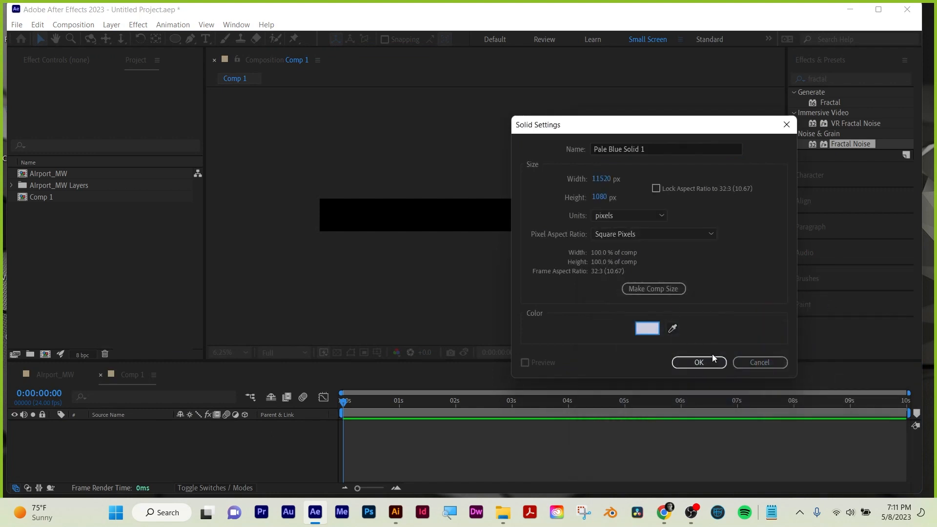
{"action": "left_click", "coordinate": [710, 361]}
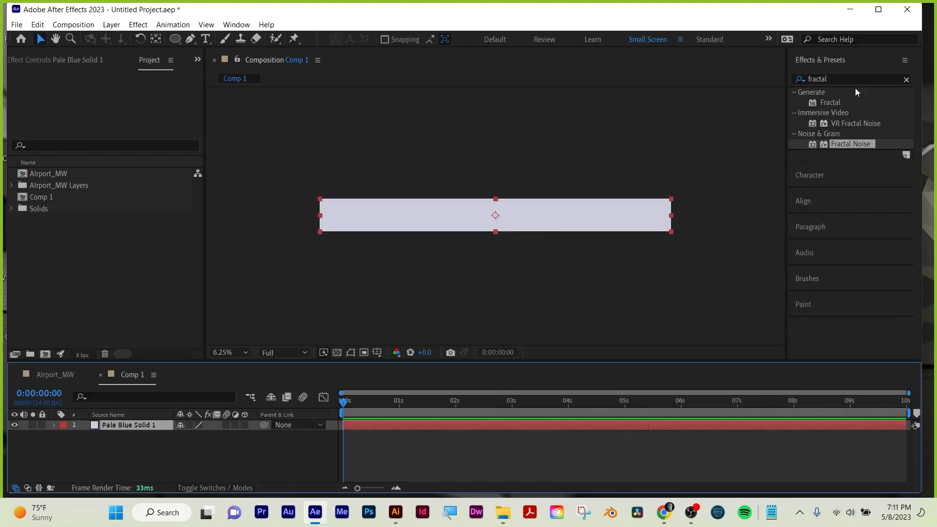
Find the Grid effect, apply it to the pale blue solid, and set its border to 21.
{"action": "left_click", "coordinate": [906, 80]}
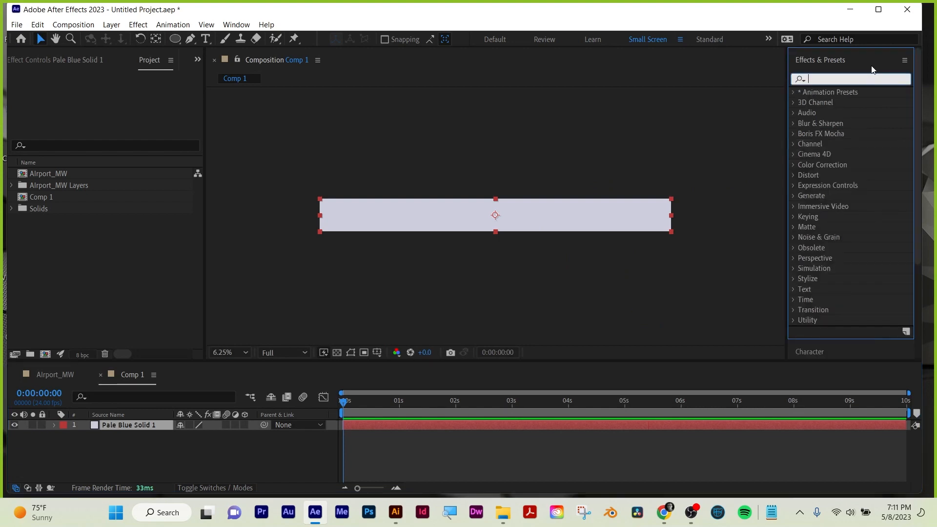
{"action": "type", "text": "grid"}
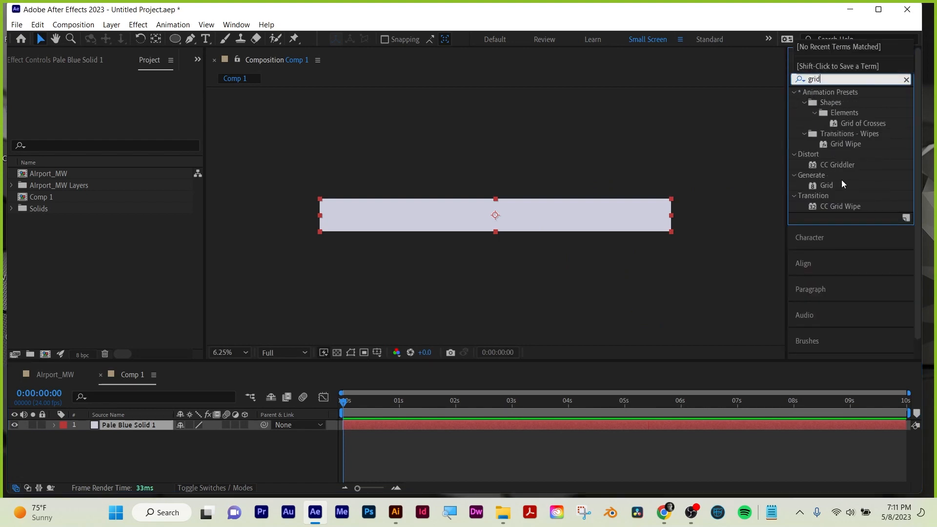
{"action": "left_click_drag", "start_coordinate": [825, 185], "coordinate": [517, 258]}
{"action": "scroll", "coordinate": [517, 258], "scroll_direction": "up", "scroll_amount": 4}
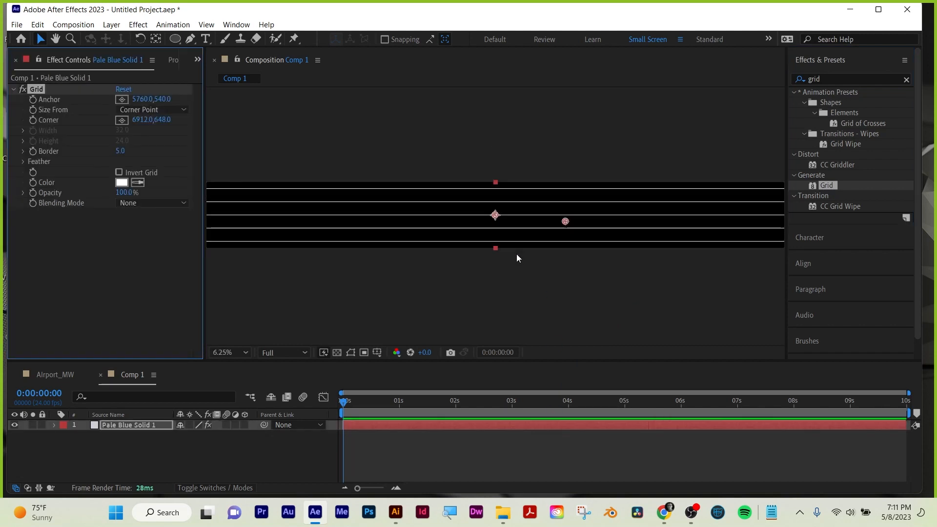
{"action": "scroll", "coordinate": [517, 258], "scroll_direction": "up", "scroll_amount": 1}
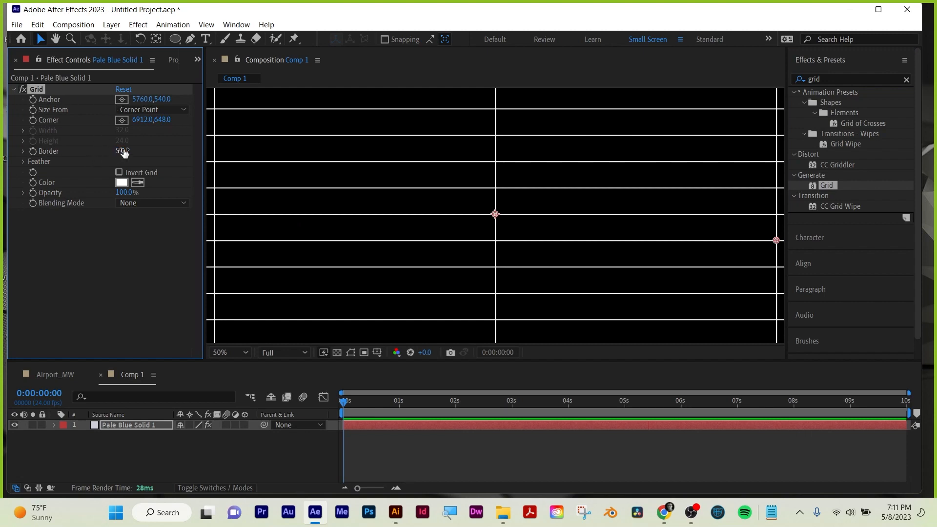
{"action": "left_click_drag", "start_coordinate": [117, 151], "coordinate": [131, 149]}
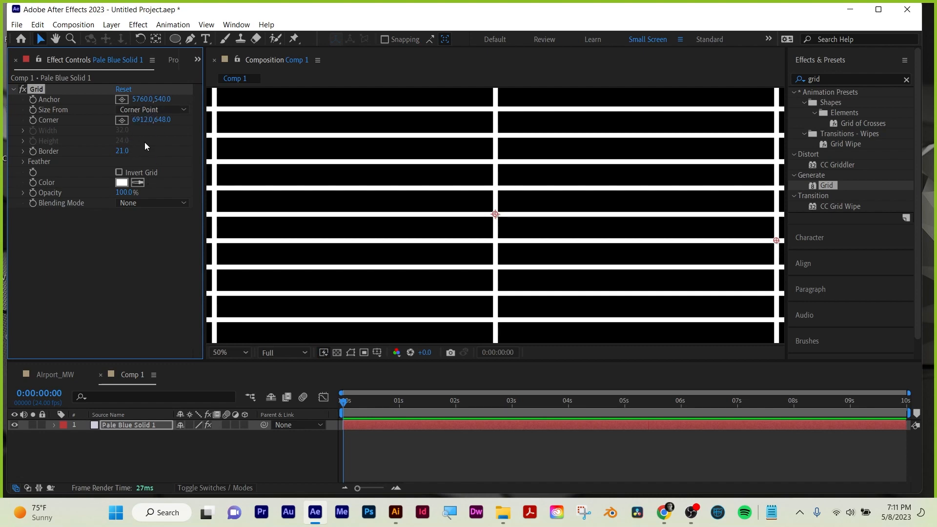
{"action": "scroll", "coordinate": [359, 209], "scroll_direction": "down", "scroll_amount": 2}
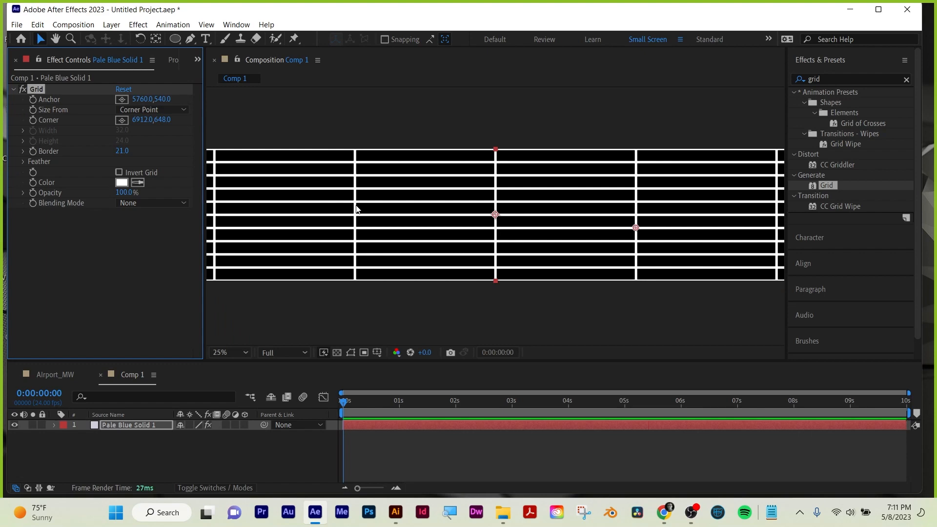
Try the Grid effect with its Invert Grid option on, and restore the non-inverted grid.
{"action": "left_click", "coordinate": [137, 204]}
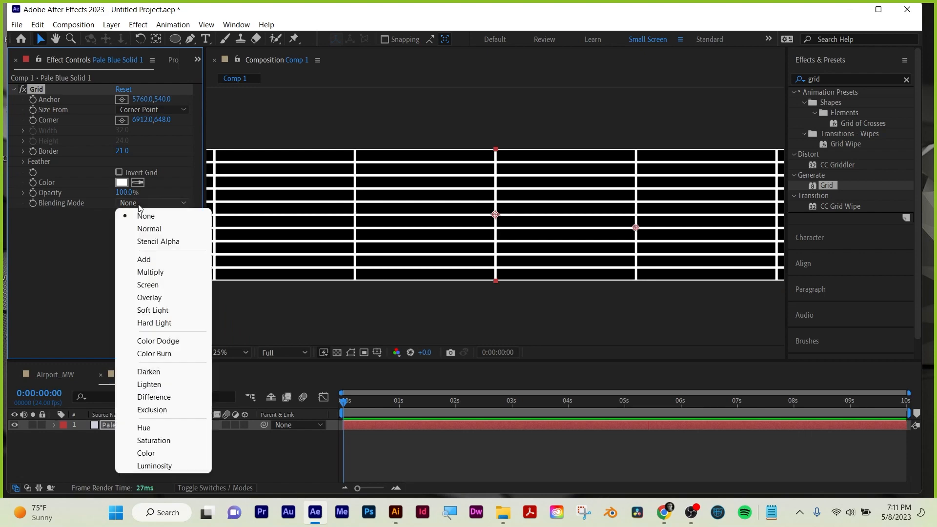
{"action": "left_click", "coordinate": [130, 172]}
{"action": "left_click", "coordinate": [130, 172]}
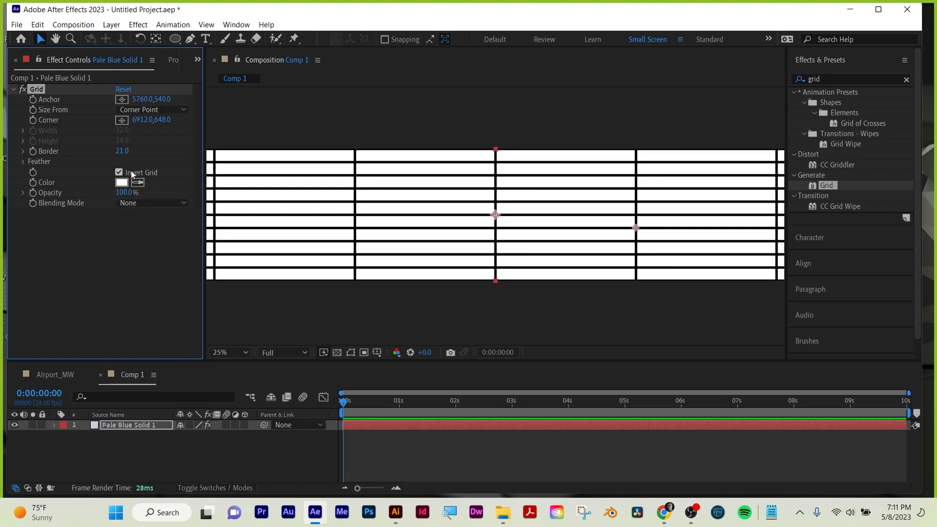
{"action": "left_click", "coordinate": [131, 172]}
{"action": "left_click", "coordinate": [131, 171]}
{"action": "left_click", "coordinate": [131, 172]}
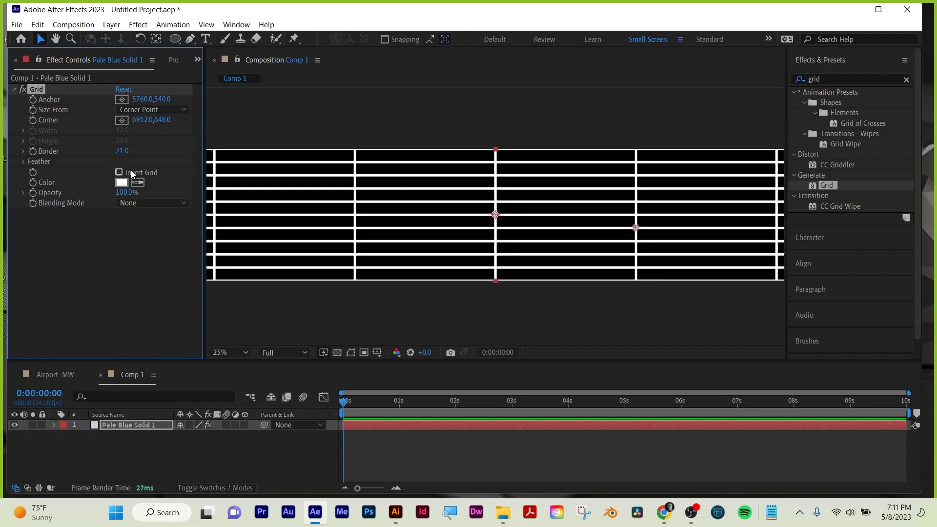
Set the grid's border to 25 and make the pale blue solid a 3D layer.
{"action": "left_click_drag", "start_coordinate": [123, 150], "coordinate": [126, 151]}
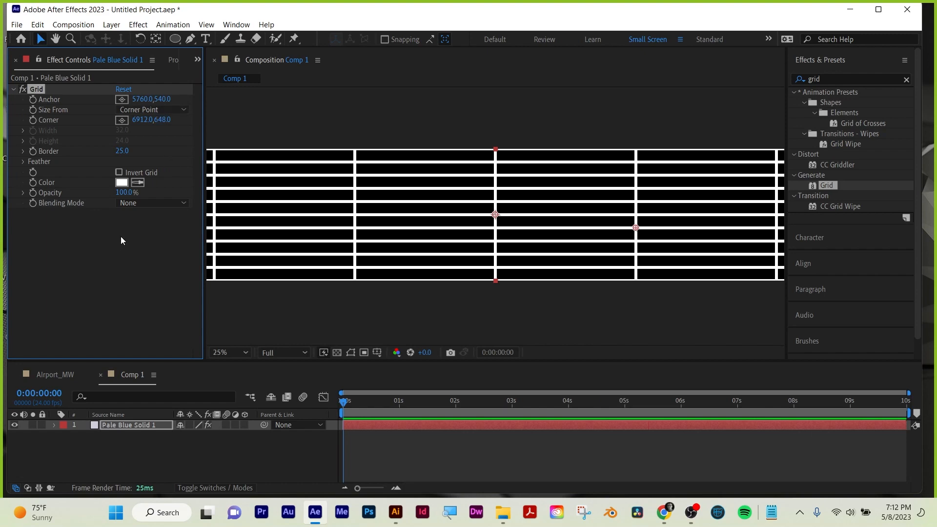
{"action": "scroll", "coordinate": [484, 168], "scroll_direction": "down", "scroll_amount": 2}
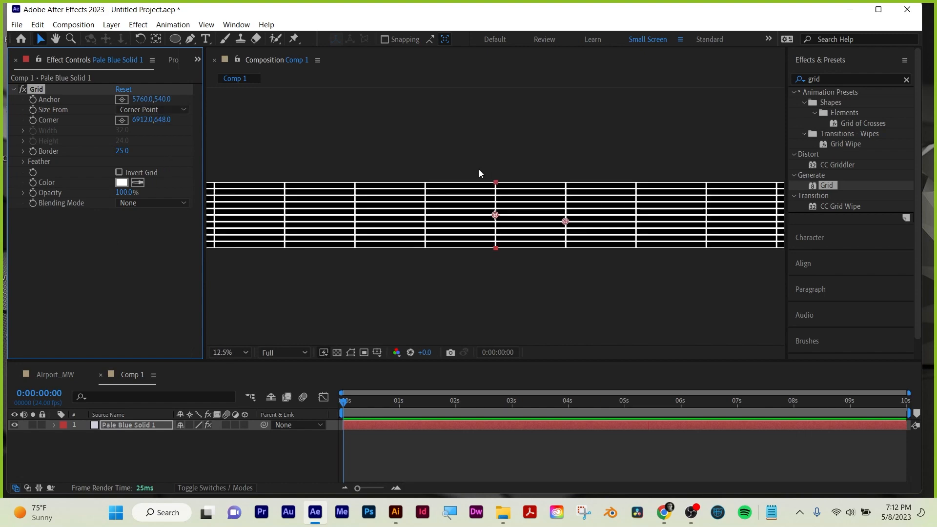
{"action": "left_click", "coordinate": [244, 425]}
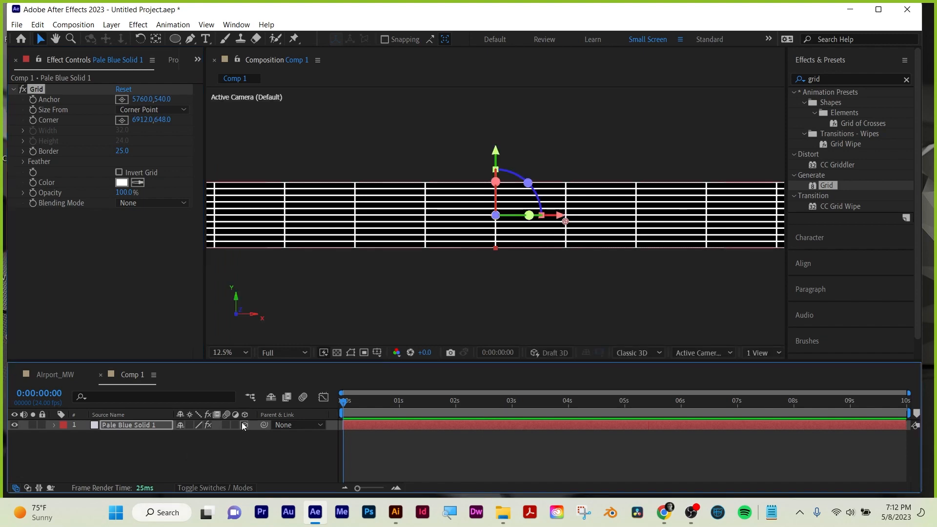
{"action": "left_click", "coordinate": [233, 488]}
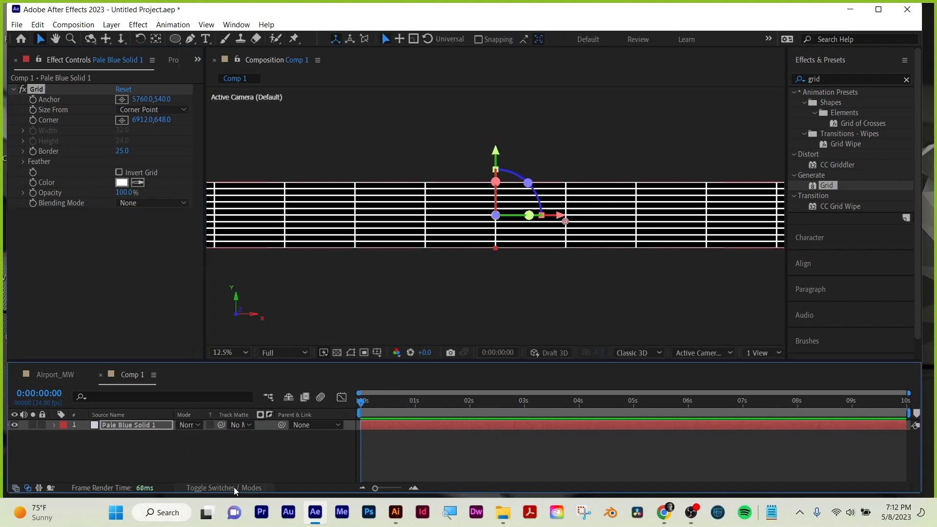
{"action": "left_click", "coordinate": [224, 488]}
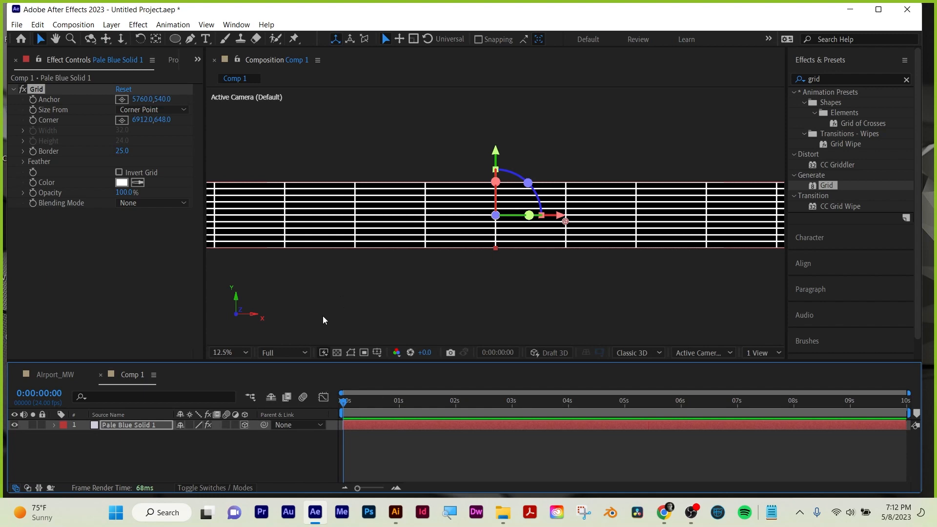
Tilt the grid solid to an X Rotation of -53° and lower it to the bottom edge of the composition as a floor.
{"action": "key", "text": "r"}
{"action": "left_click_drag", "start_coordinate": [188, 455], "coordinate": [156, 437]}
{"action": "key", "text": "ctrl+z"}
{"action": "key", "text": "ctrl+z"}
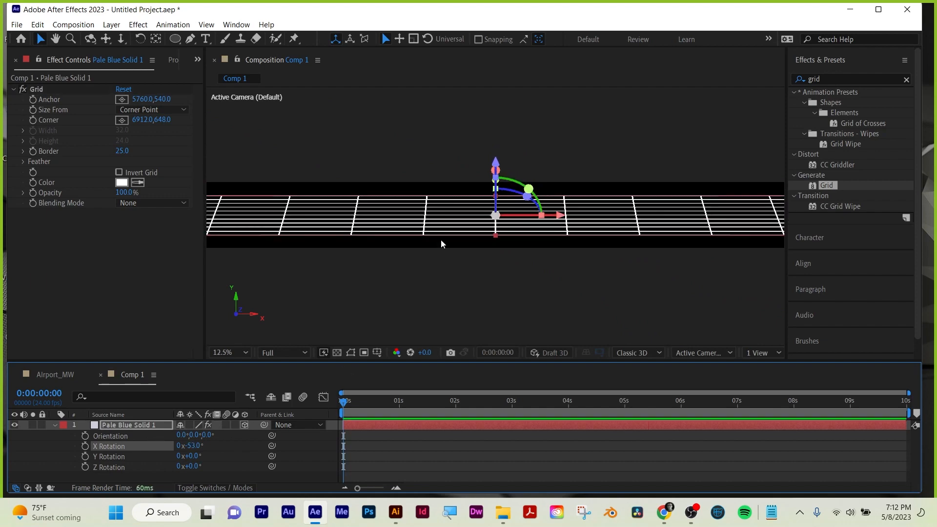
{"action": "left_click_drag", "start_coordinate": [496, 161], "coordinate": [498, 176]}
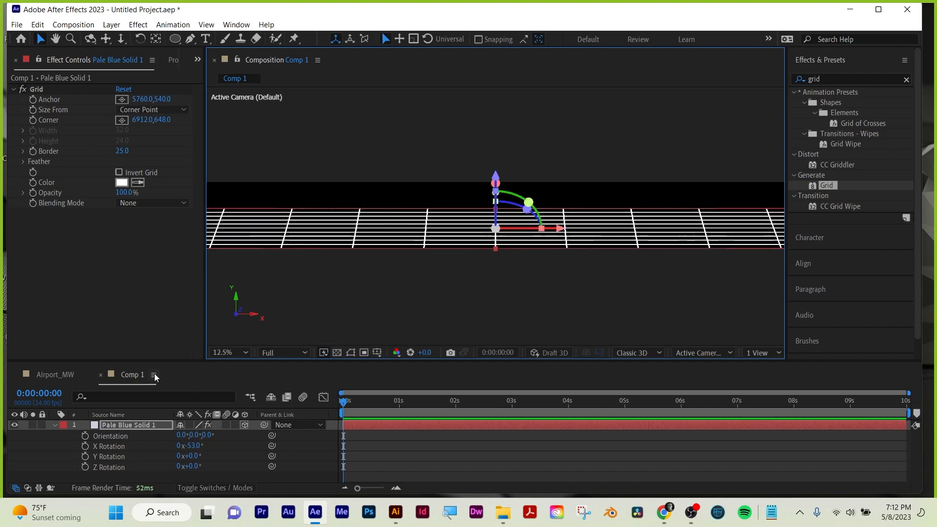
Place Comp 1 in the AIrport_MW composition beneath all the other layers.
{"action": "left_click", "coordinate": [53, 374]}
{"action": "left_click", "coordinate": [131, 375]}
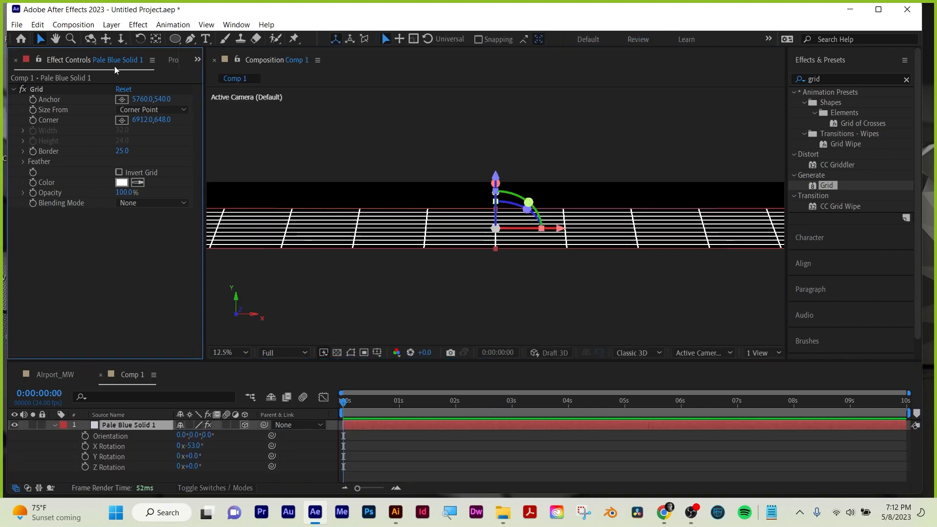
{"action": "left_click", "coordinate": [176, 61]}
{"action": "left_click", "coordinate": [39, 197]}
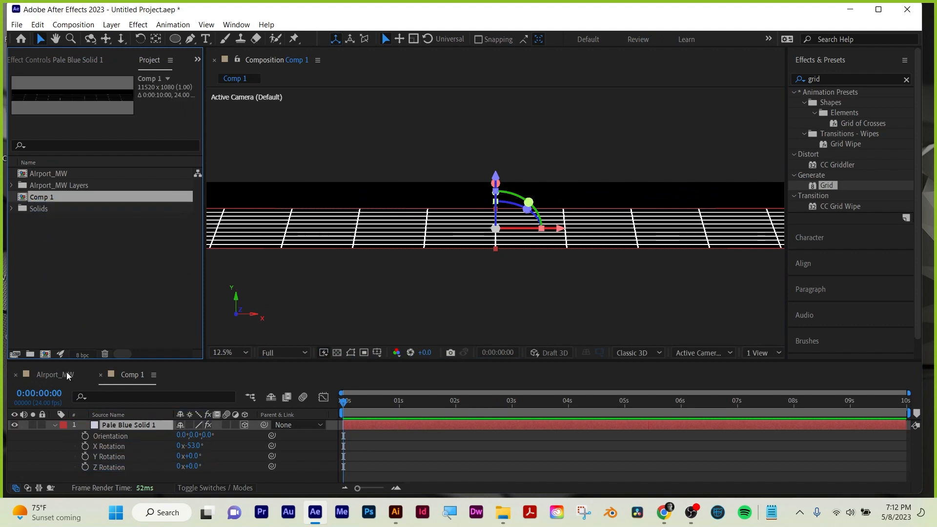
{"action": "left_click", "coordinate": [67, 374]}
{"action": "left_click_drag", "start_coordinate": [49, 196], "coordinate": [87, 478]}
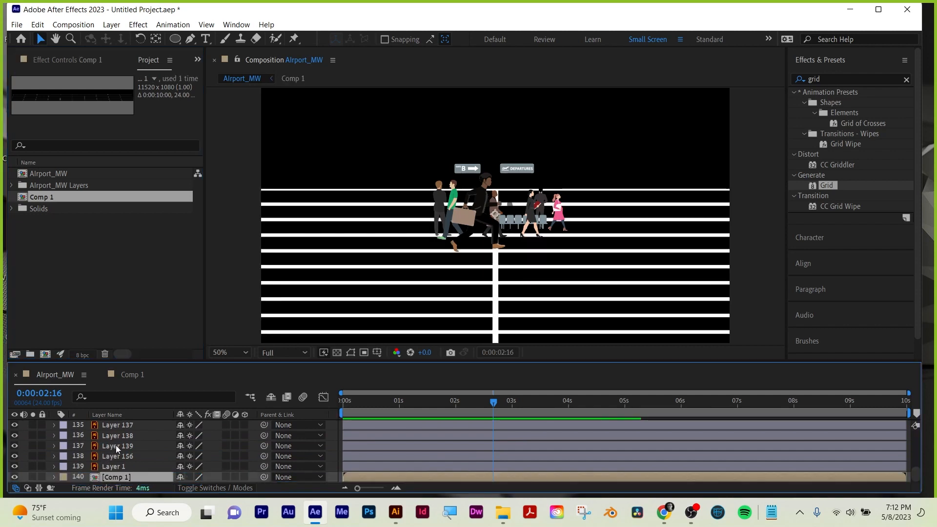
Keyframe the Comp 1 layer's Position from 960, 540 at the start to -2957, 540 at 0:00:09:23, and preview the motion.
{"action": "scroll", "coordinate": [363, 268], "scroll_direction": "down", "scroll_amount": 2}
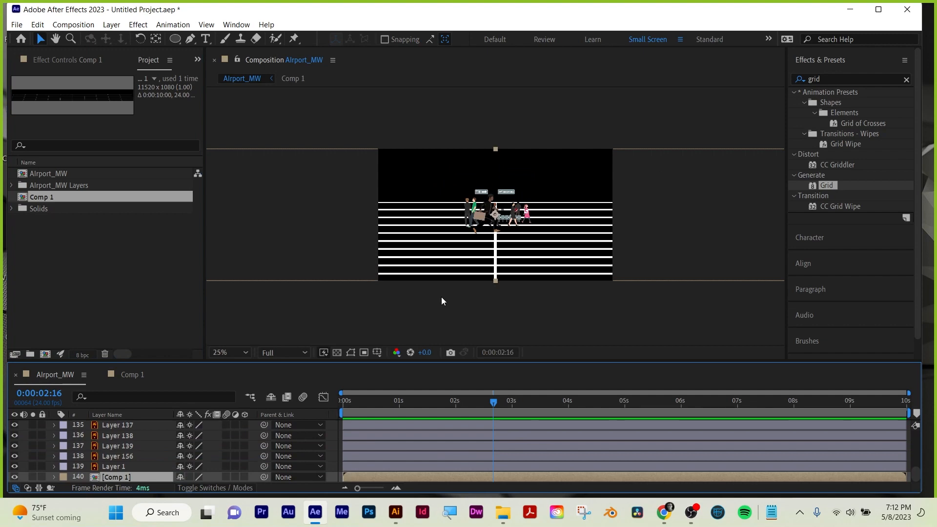
{"action": "key", "text": "p"}
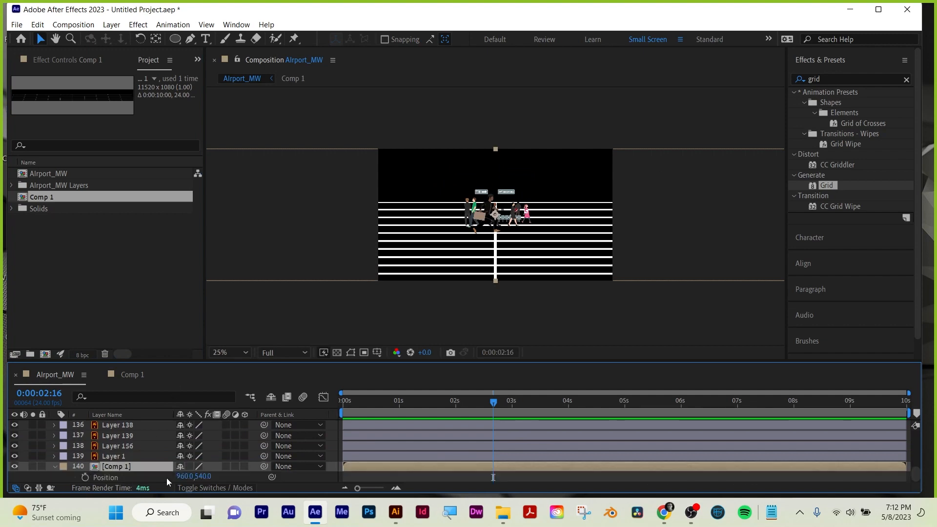
{"action": "left_click", "coordinate": [343, 403]}
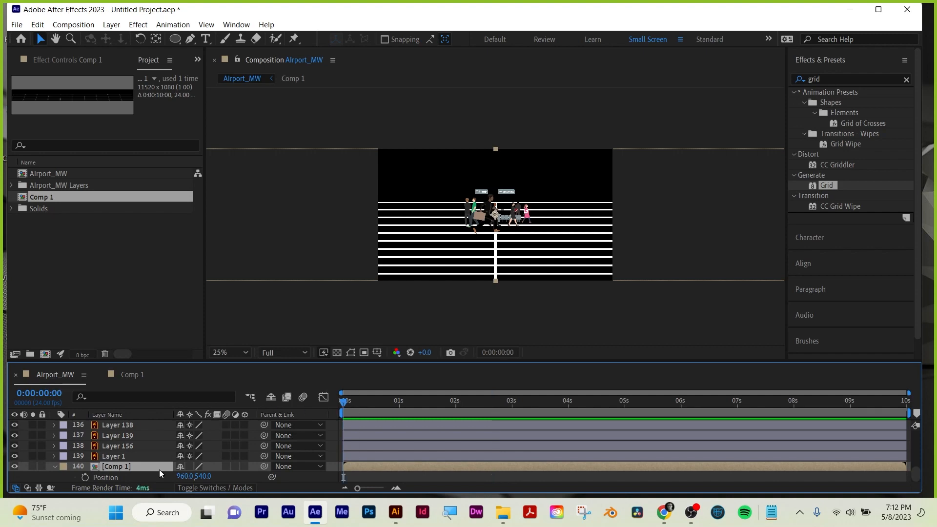
{"action": "left_click", "coordinate": [86, 477]}
{"action": "key", "text": "space"}
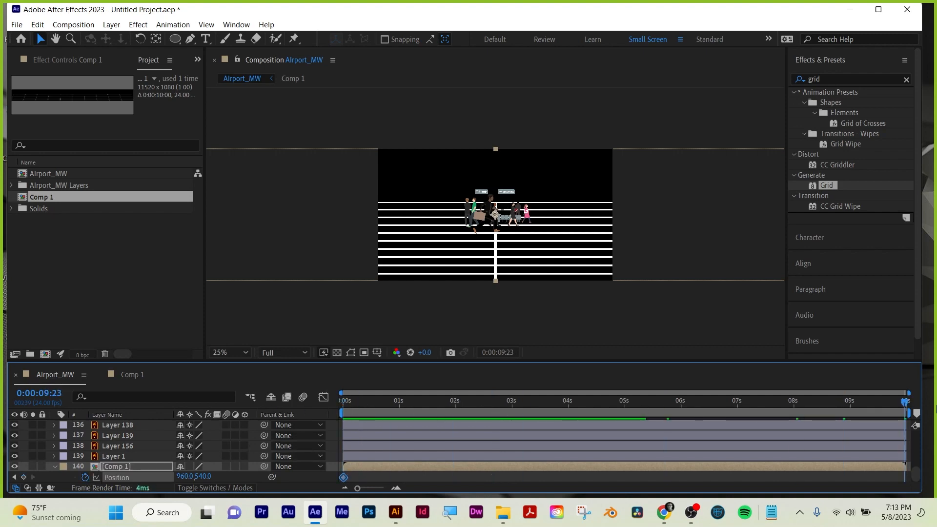
{"action": "left_click_drag", "start_coordinate": [185, 477], "coordinate": [7, 469]}
{"action": "left_click", "coordinate": [703, 249]}
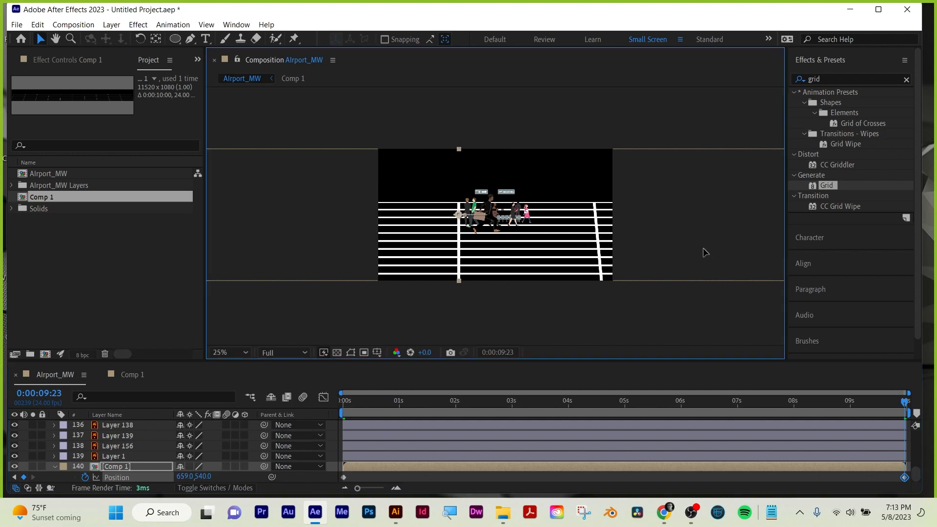
{"action": "left_click_drag", "start_coordinate": [704, 250], "coordinate": [267, 259]}
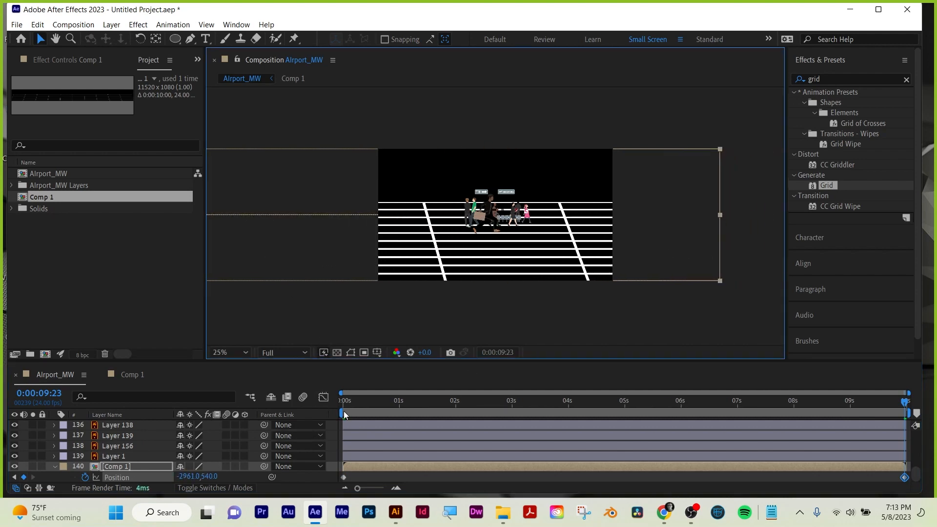
{"action": "left_click", "coordinate": [344, 411]}
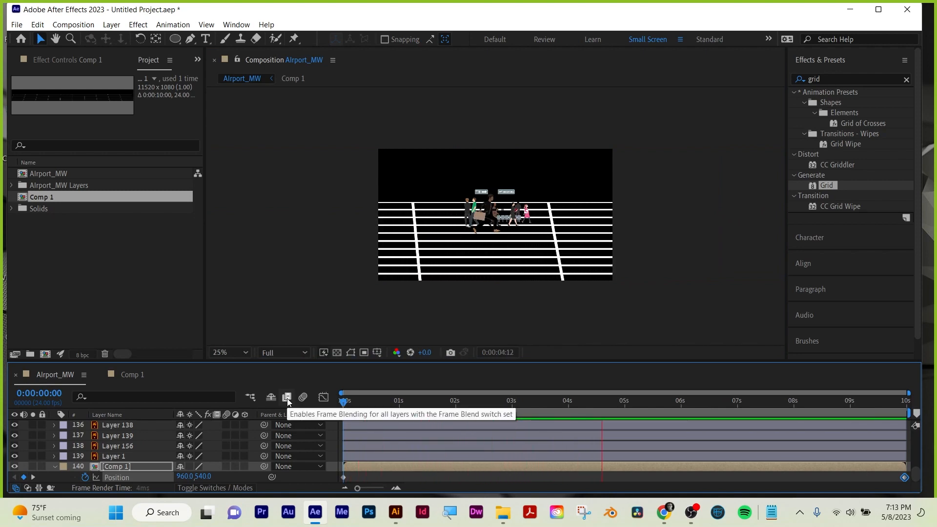
{"action": "key", "text": "space"}
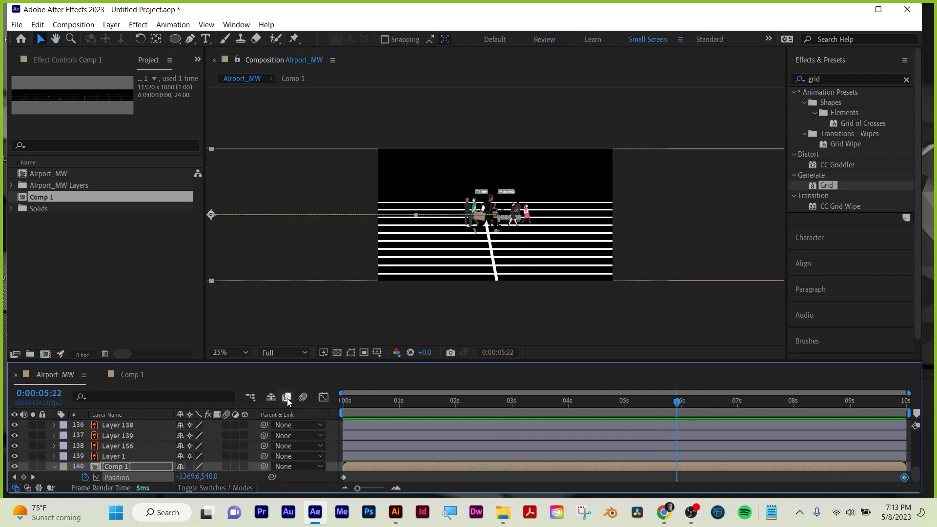
Inspect the airport characters against the grid floor up close and select Layer 156 to identify its artwork.
{"action": "key", "text": "period"}
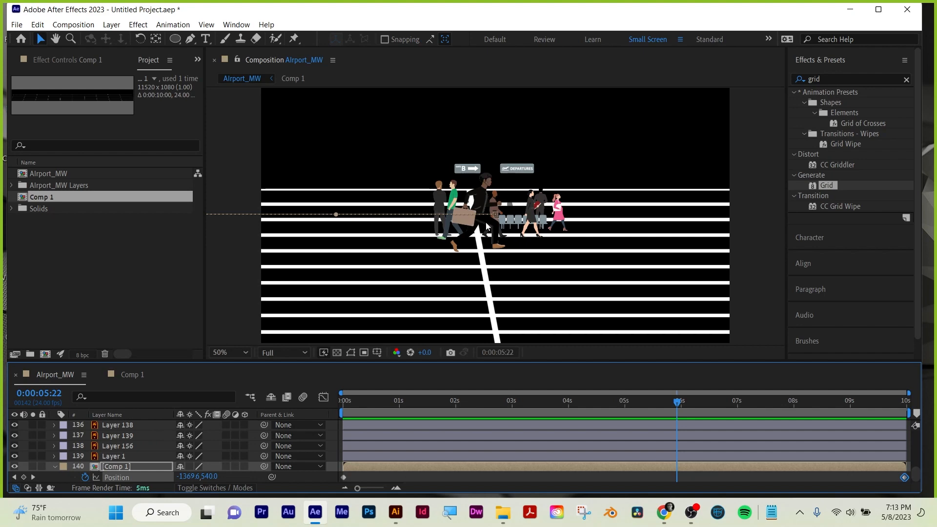
{"action": "scroll", "coordinate": [486, 226], "scroll_direction": "up", "scroll_amount": 4}
{"action": "middle_click", "coordinate": [442, 243]}
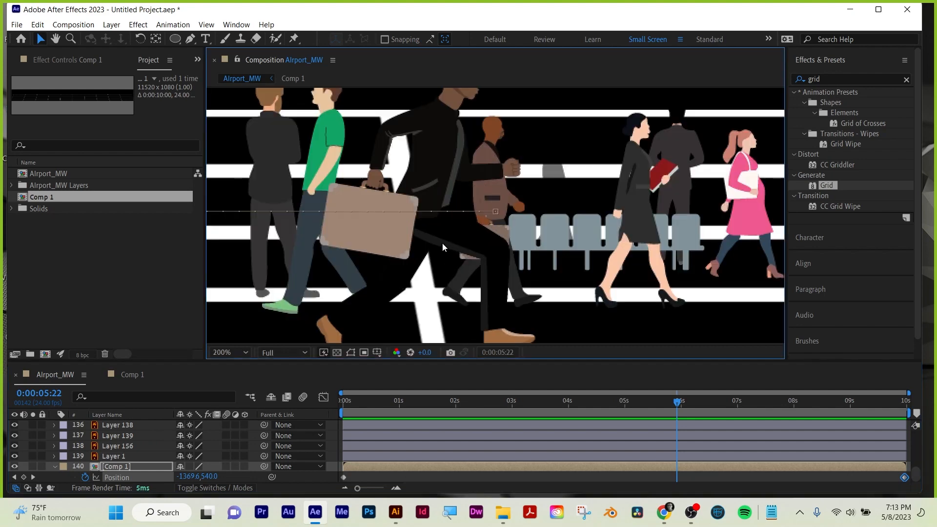
{"action": "left_click", "coordinate": [123, 446]}
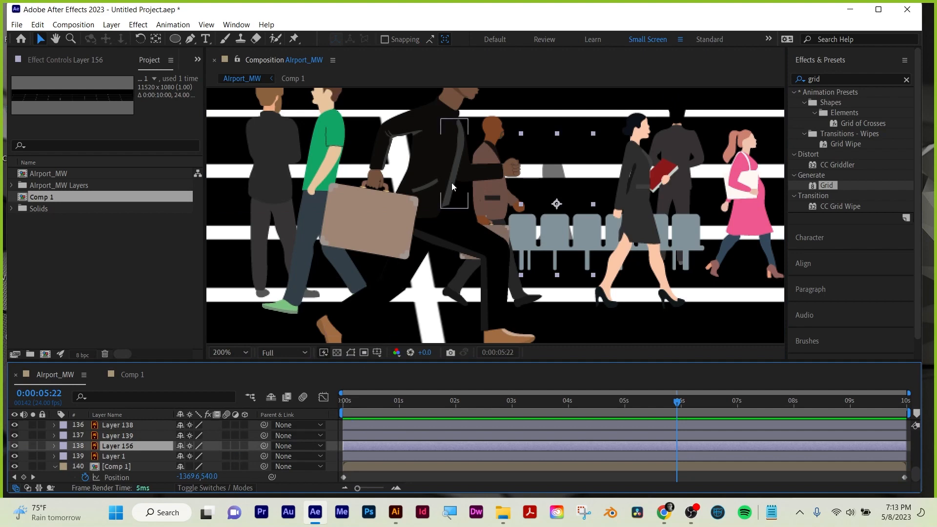
{"action": "key", "text": "comma"}
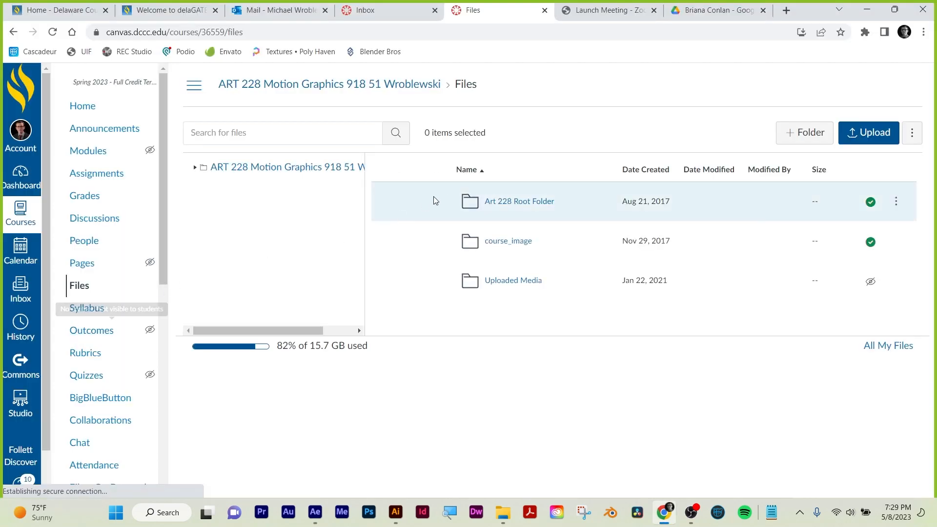
In the Canvas course files, open Art 228 Root Folder, All Slides and art files, Art files, and its Stock footage folder.
{"action": "left_click", "coordinate": [531, 208]}
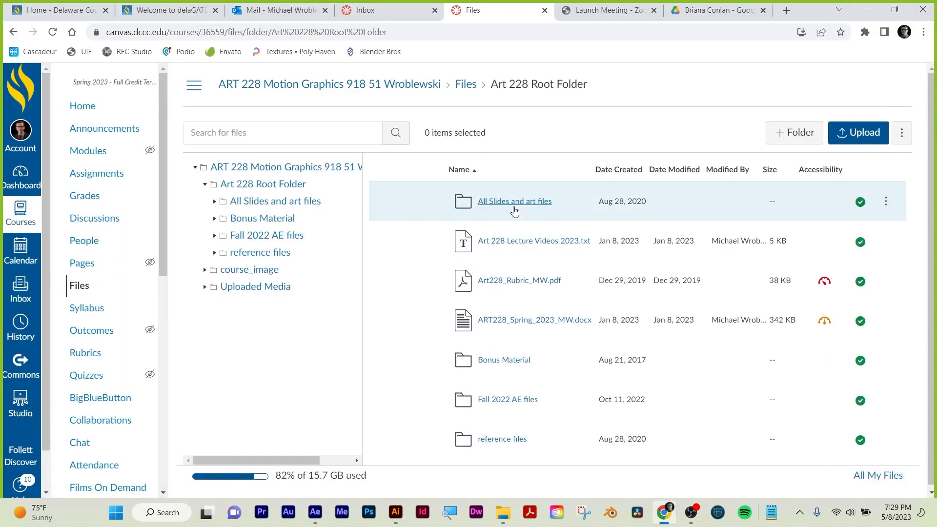
{"action": "left_click", "coordinate": [514, 207]}
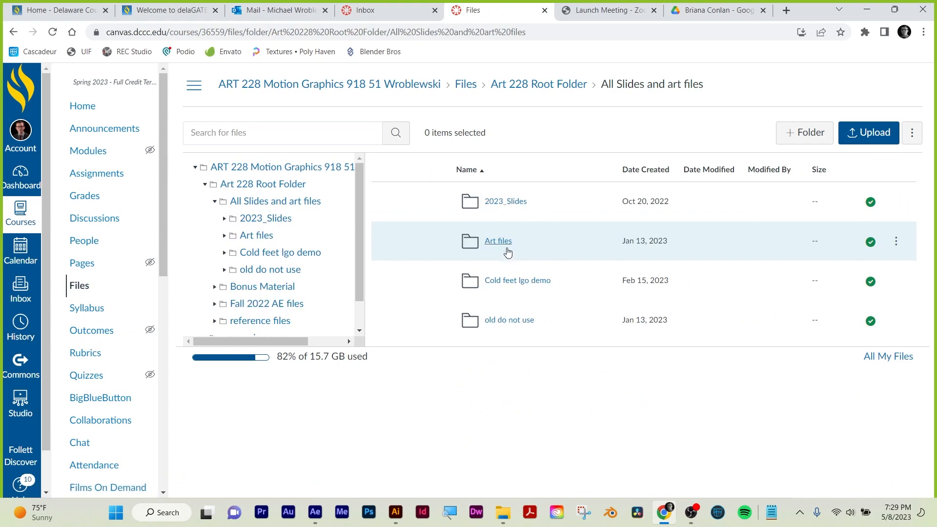
{"action": "left_click", "coordinate": [506, 242]}
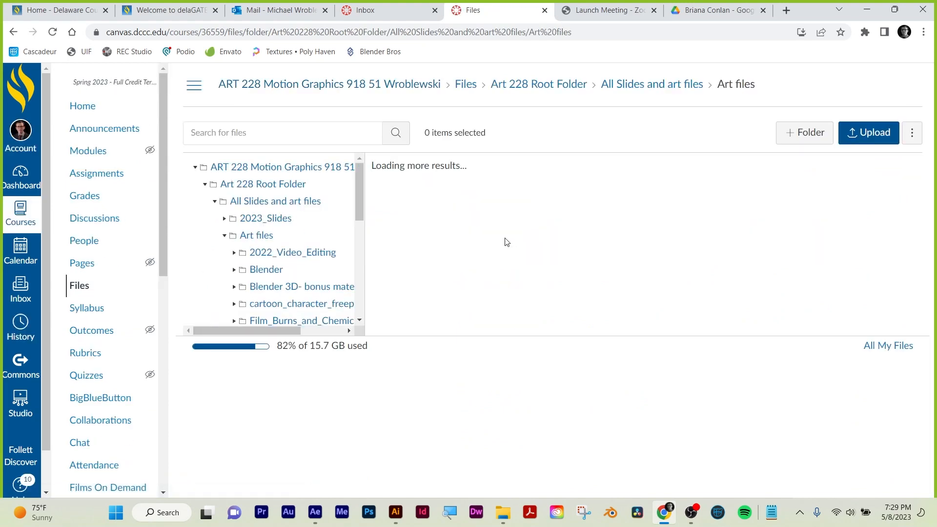
{"action": "scroll", "coordinate": [523, 266], "scroll_direction": "down", "scroll_amount": 3}
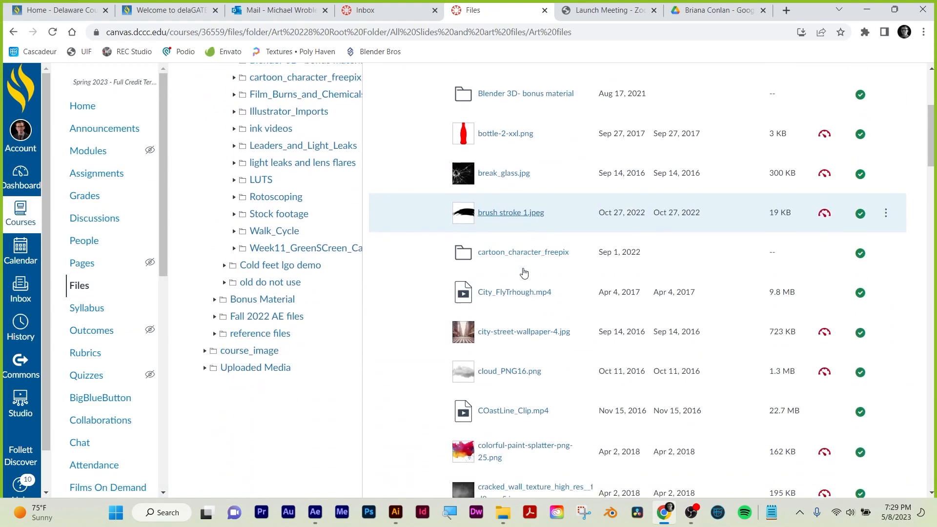
{"action": "scroll", "coordinate": [523, 273], "scroll_direction": "down", "scroll_amount": 7}
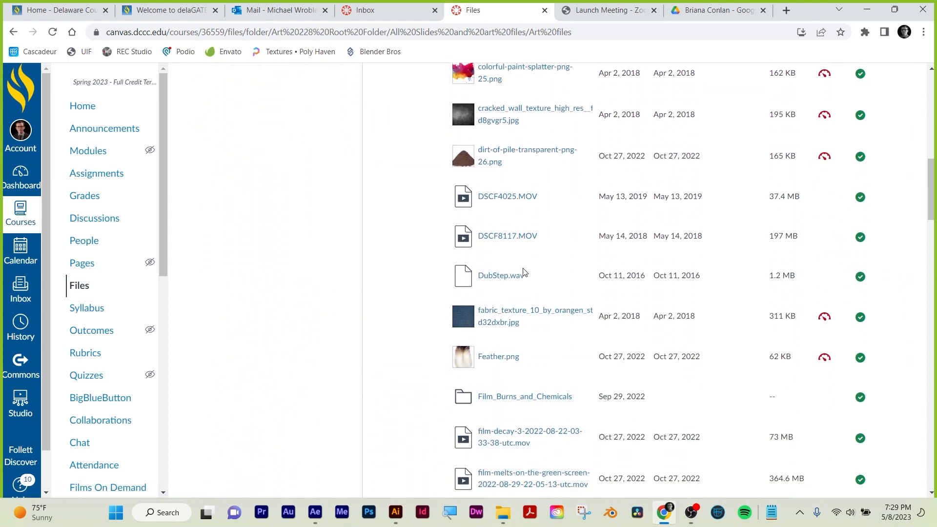
{"action": "scroll", "coordinate": [523, 272], "scroll_direction": "down", "scroll_amount": 8}
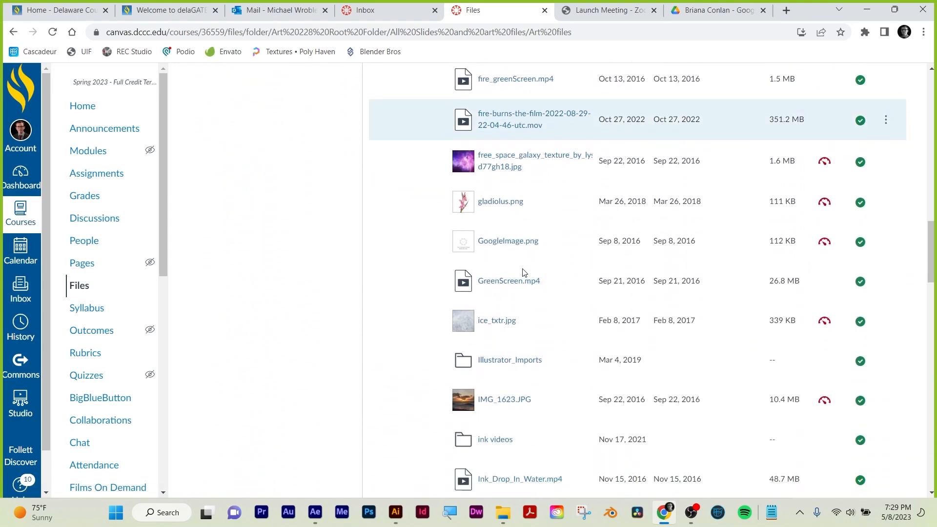
{"action": "scroll", "coordinate": [523, 272], "scroll_direction": "down", "scroll_amount": 9}
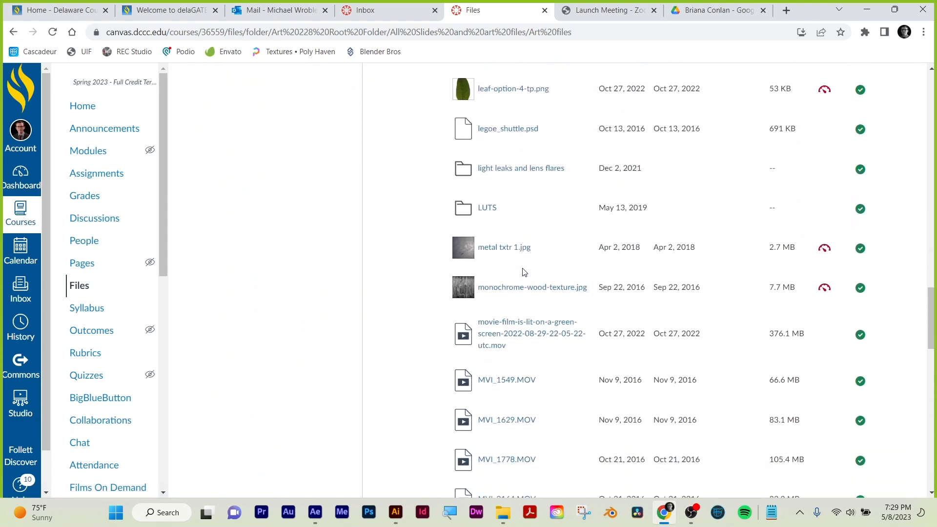
{"action": "scroll", "coordinate": [523, 272], "scroll_direction": "down", "scroll_amount": 8}
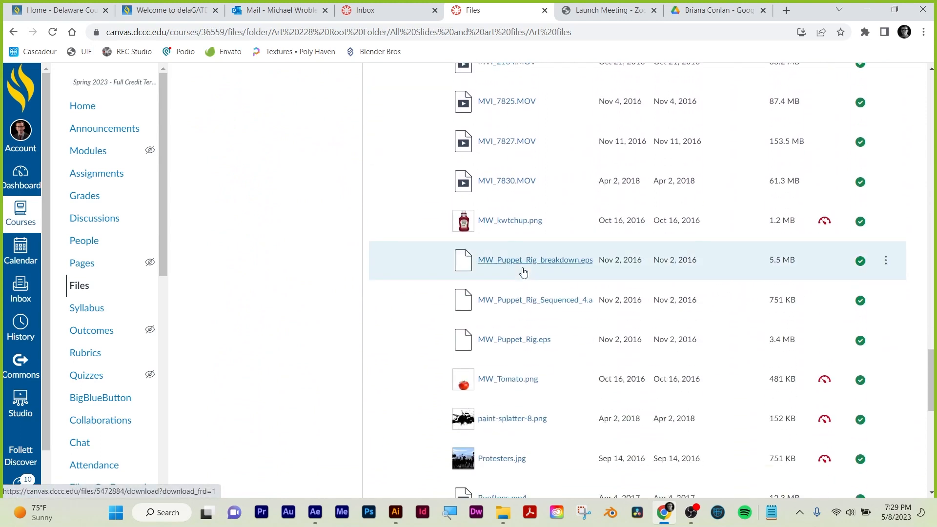
{"action": "scroll", "coordinate": [523, 273], "scroll_direction": "down", "scroll_amount": 7}
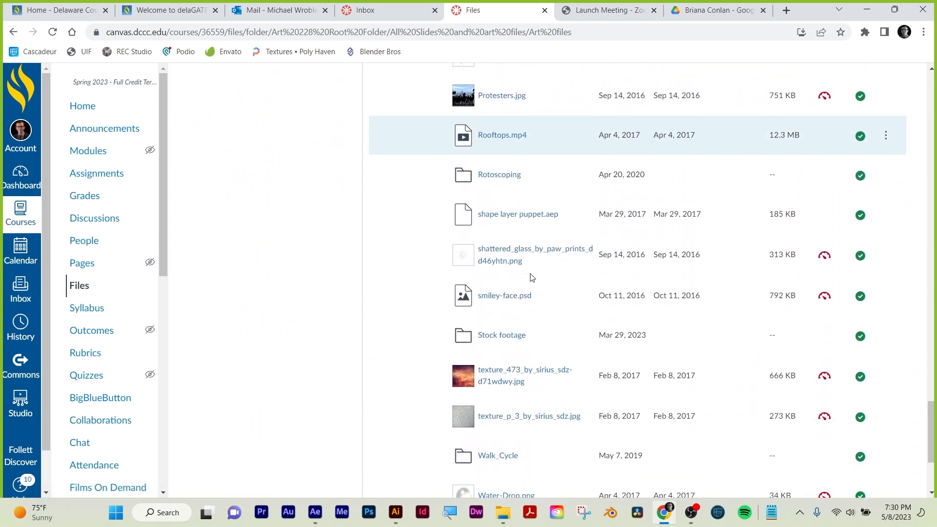
{"action": "scroll", "coordinate": [529, 273], "scroll_direction": "down", "scroll_amount": 1}
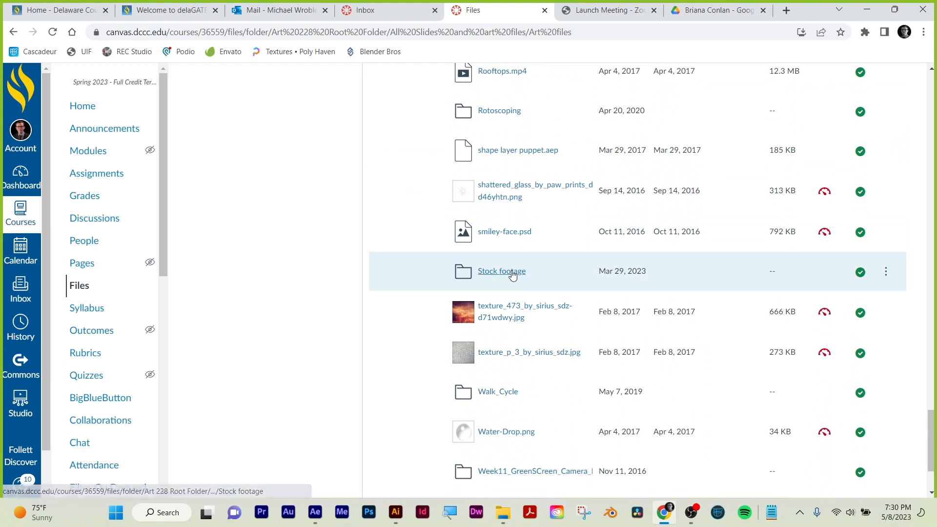
{"action": "left_click", "coordinate": [511, 272]}
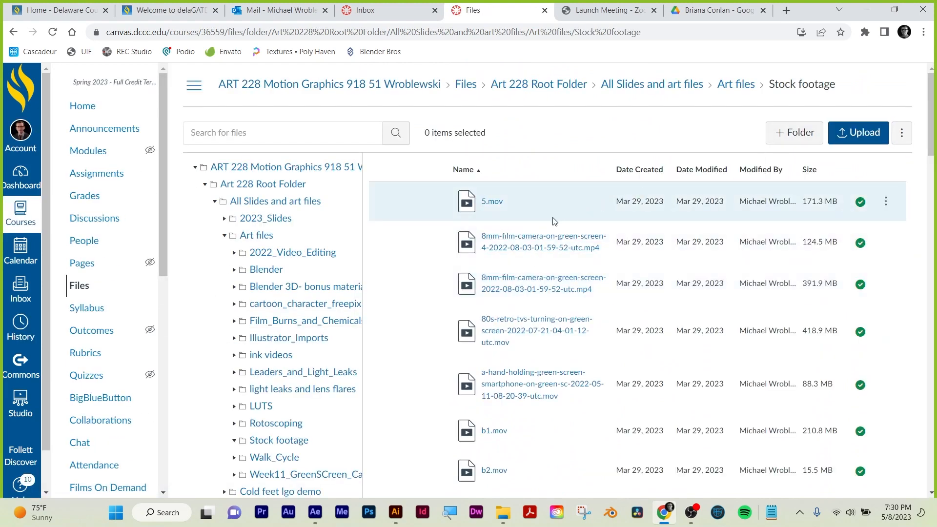
Preview the Blood Drops.mov clip and download both it and Blood in Paper .MOV from the stock footage.
{"action": "scroll", "coordinate": [554, 220], "scroll_direction": "down", "scroll_amount": 10}
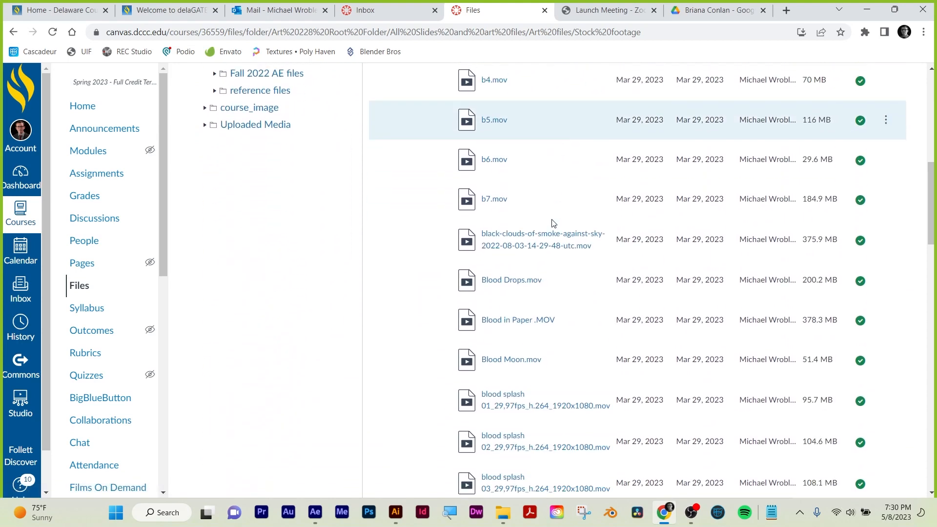
{"action": "scroll", "coordinate": [551, 223], "scroll_direction": "down", "scroll_amount": 2}
{"action": "left_click", "coordinate": [517, 206]}
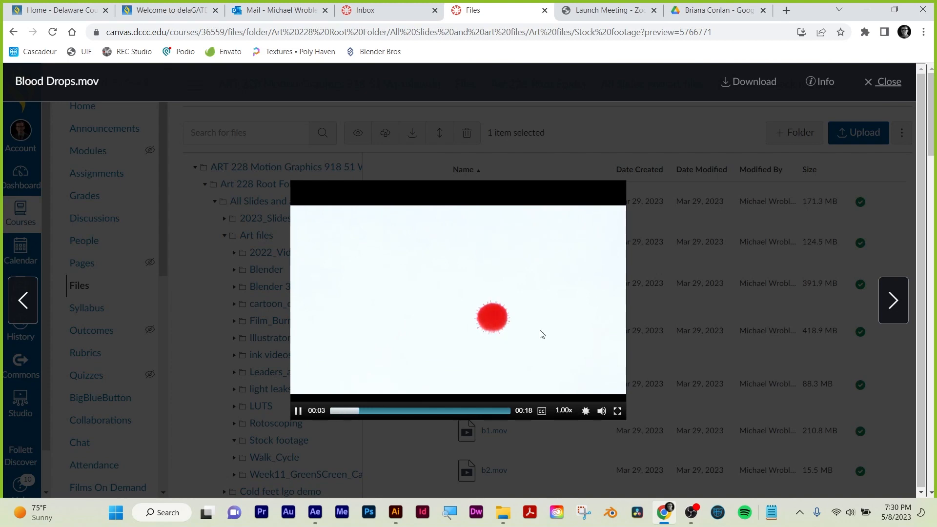
{"action": "left_click", "coordinate": [890, 85]}
{"action": "left_click", "coordinate": [885, 282]}
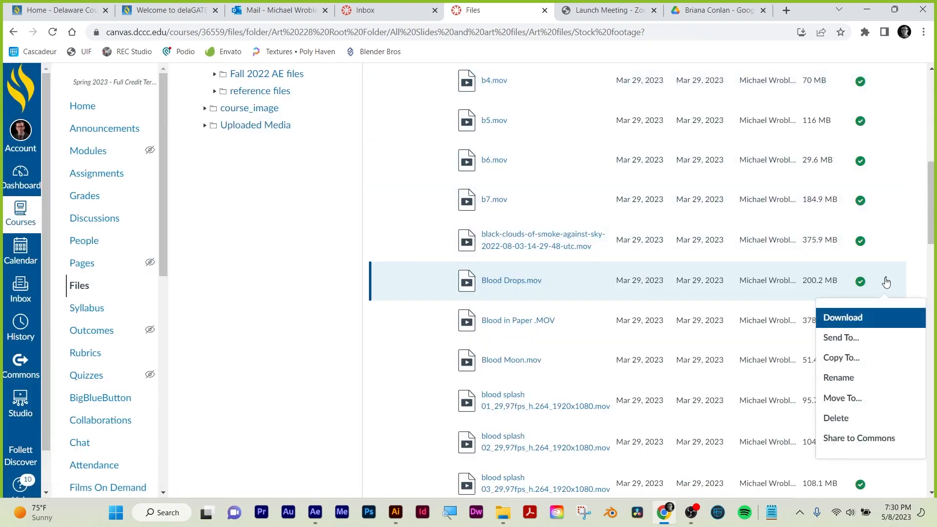
{"action": "left_click", "coordinate": [841, 318]}
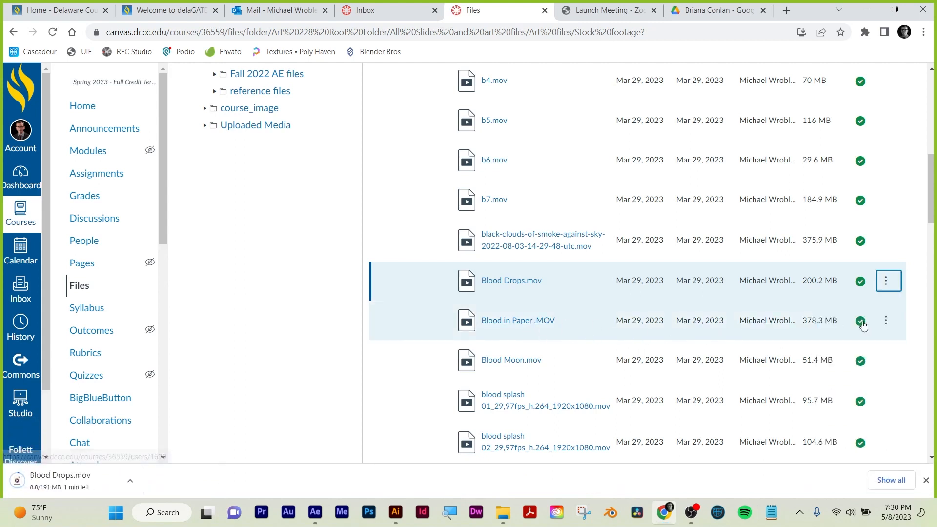
{"action": "left_click", "coordinate": [885, 320]}
{"action": "left_click", "coordinate": [840, 355]}
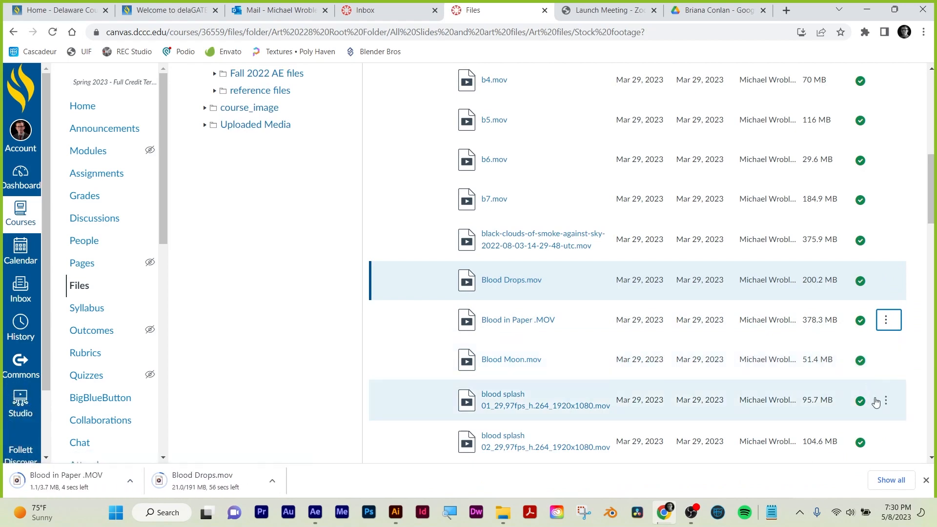
Preview the blood splash 01 clip and download blood splash 02_29,97fps_h.264_1920x1080.mov.
{"action": "left_click", "coordinate": [551, 405]}
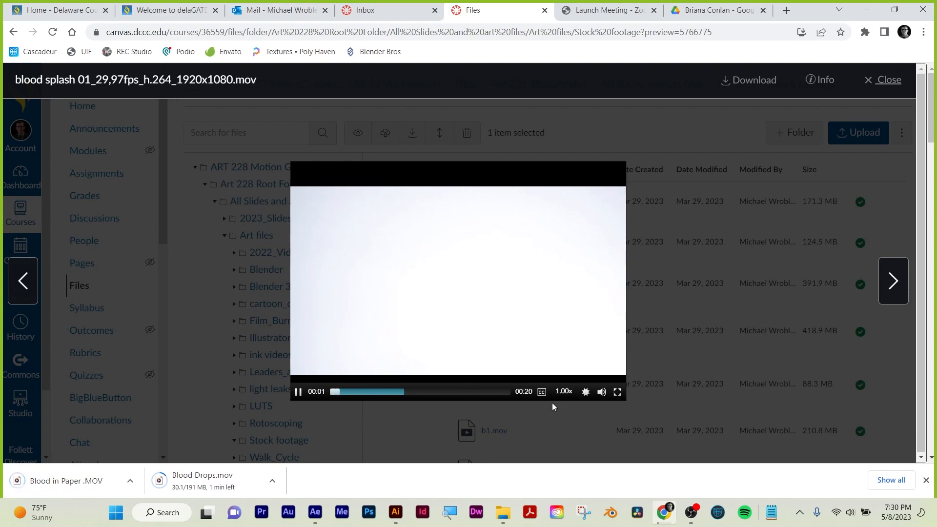
{"action": "left_click", "coordinate": [654, 271]}
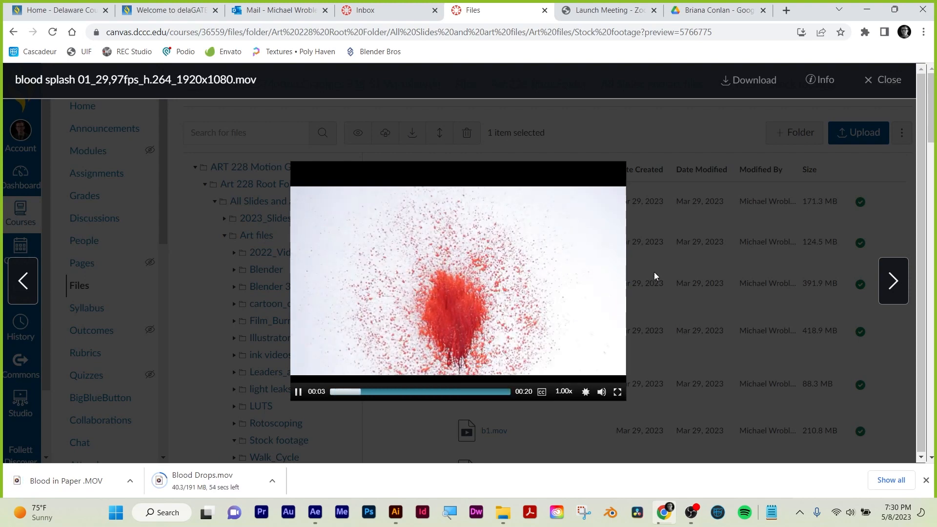
{"action": "left_click", "coordinate": [889, 84]}
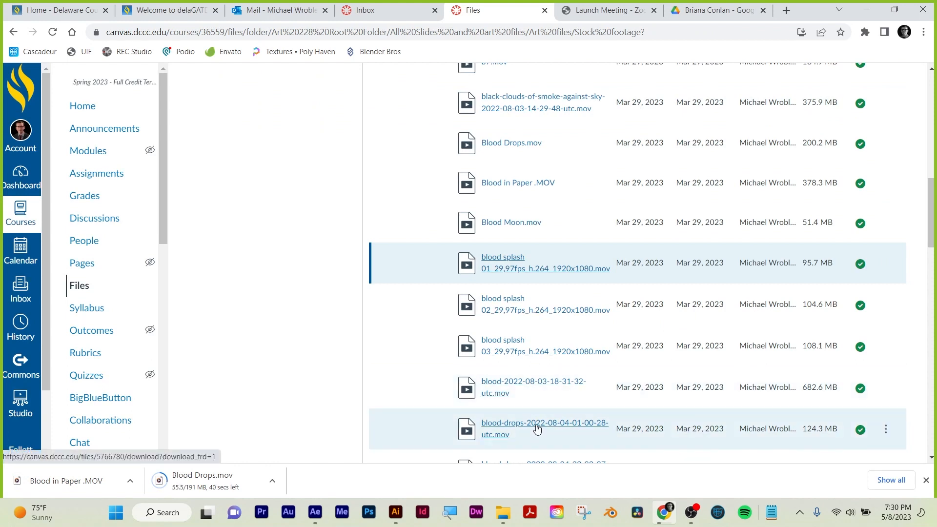
{"action": "scroll", "coordinate": [536, 428], "scroll_direction": "down", "scroll_amount": 1}
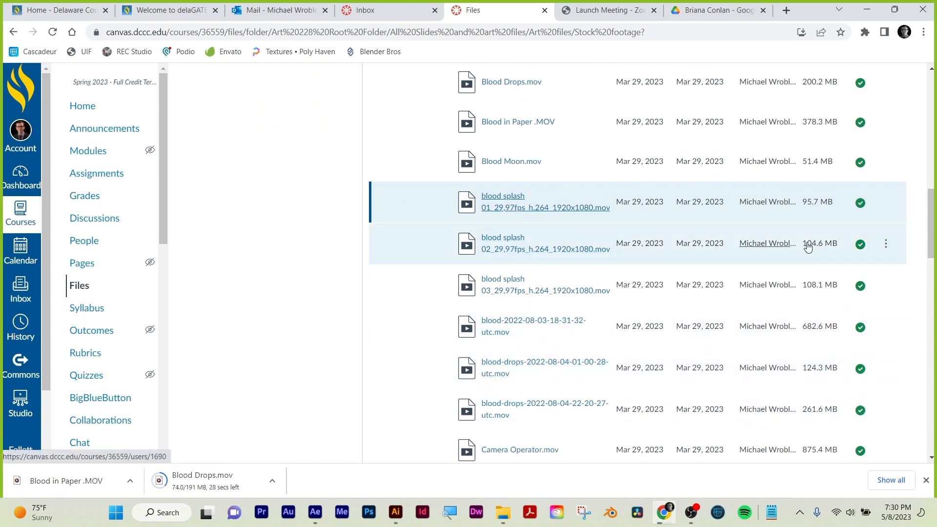
{"action": "left_click", "coordinate": [886, 244]}
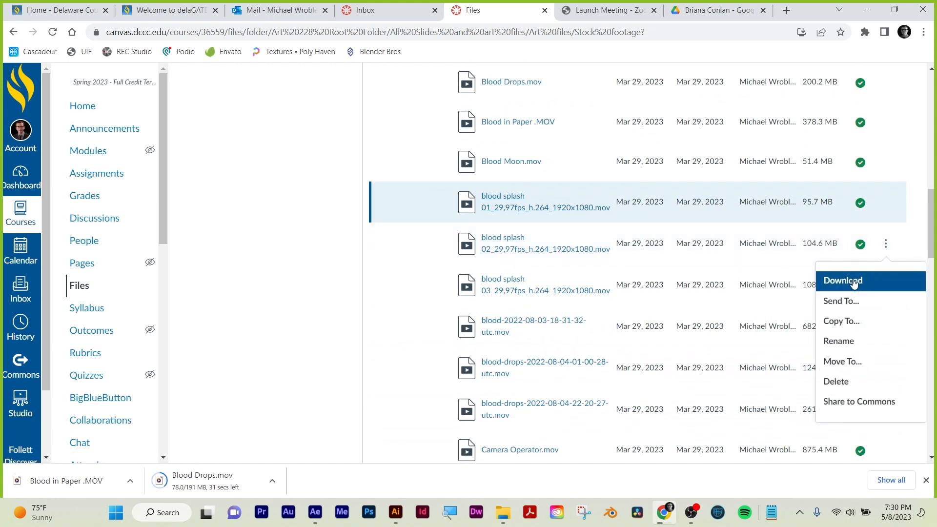
{"action": "left_click", "coordinate": [829, 280]}
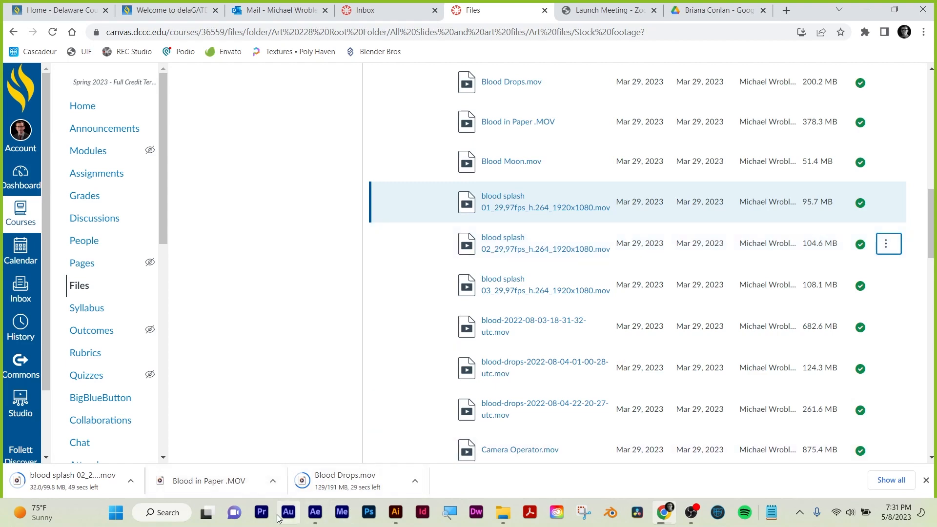
Move the Blood in Paper clip from the Downloads folder into the Brie_01 project folder.
{"action": "left_click", "coordinate": [865, 11]}
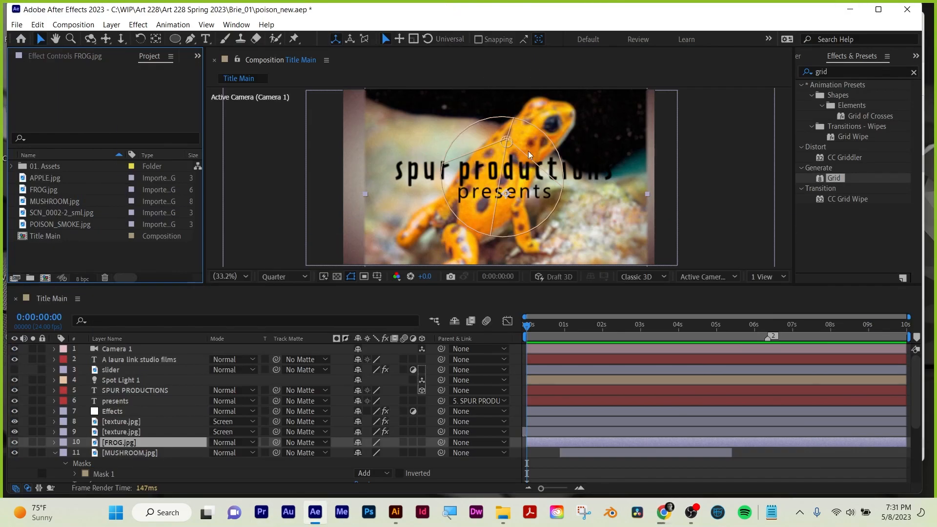
{"action": "left_click", "coordinate": [853, 11]}
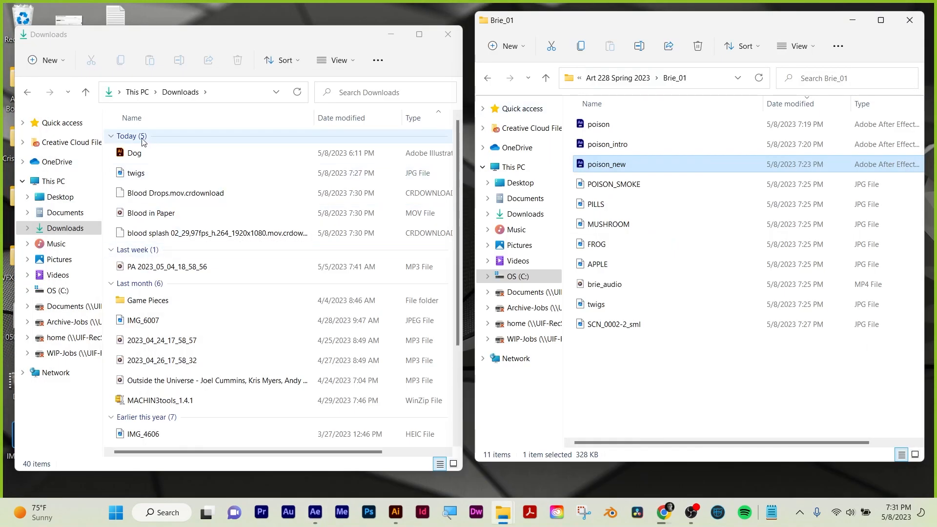
{"action": "left_click", "coordinate": [151, 215]}
{"action": "left_click_drag", "start_coordinate": [151, 215], "coordinate": [648, 404]}
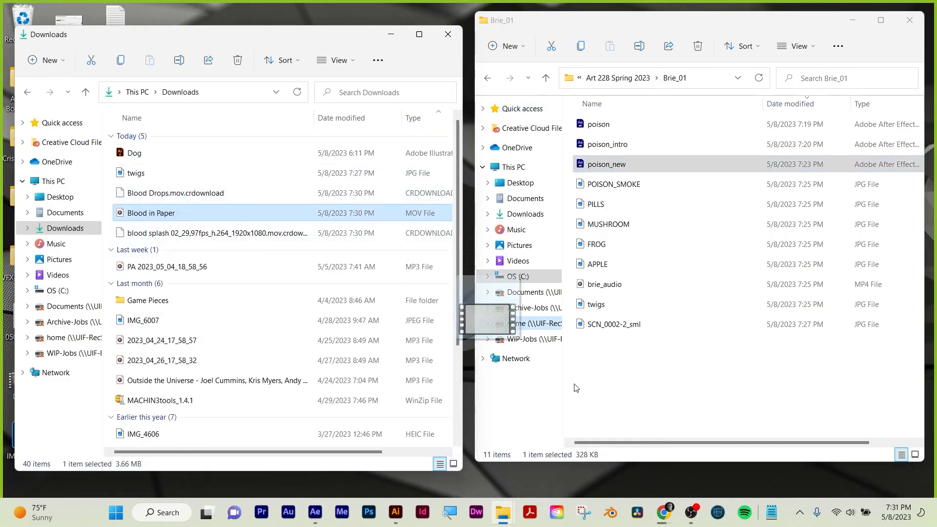
{"action": "left_click_drag", "start_coordinate": [481, 321], "coordinate": [638, 390]}
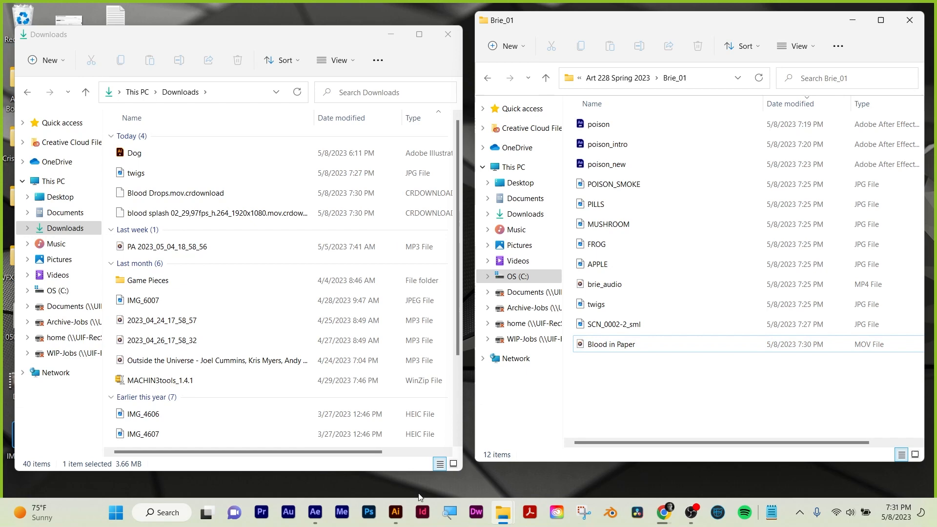
Switch to After Effects, create a new composition with a width of 1920 px, and add FROG.jpg to it.
{"action": "left_click", "coordinate": [314, 512]}
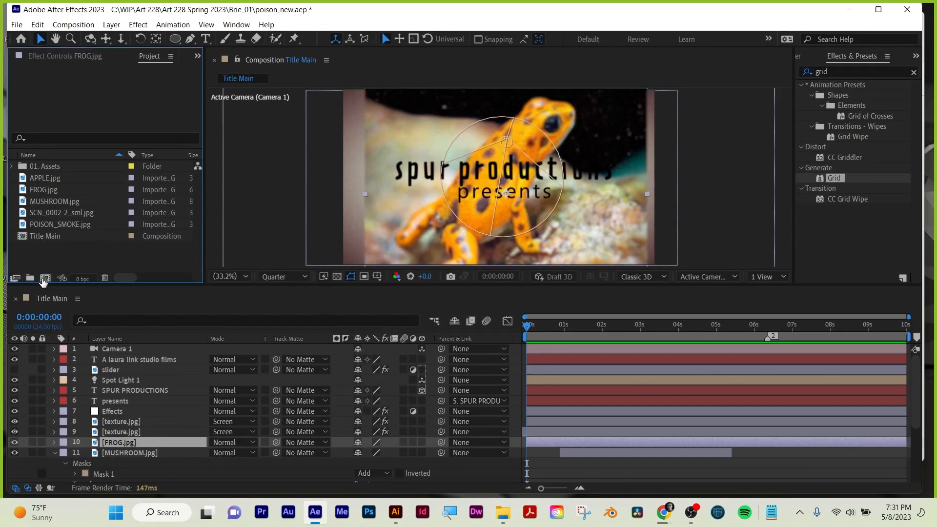
{"action": "left_click", "coordinate": [44, 278]}
{"action": "left_click", "coordinate": [527, 129]}
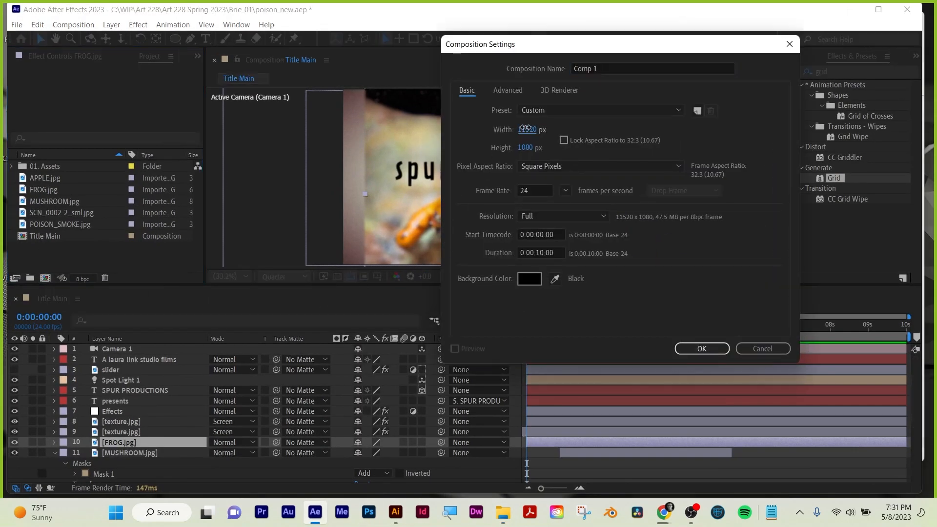
{"action": "type", "text": "1920"}
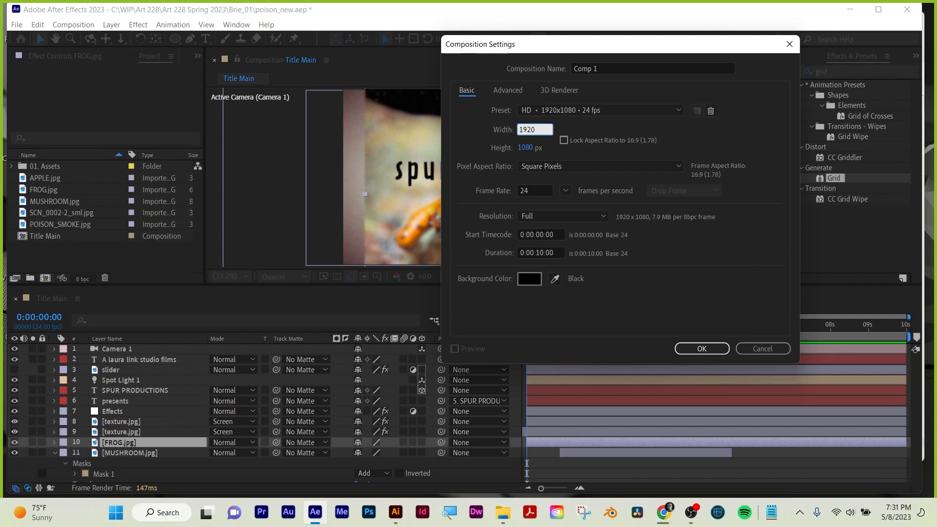
{"action": "left_click", "coordinate": [716, 348]}
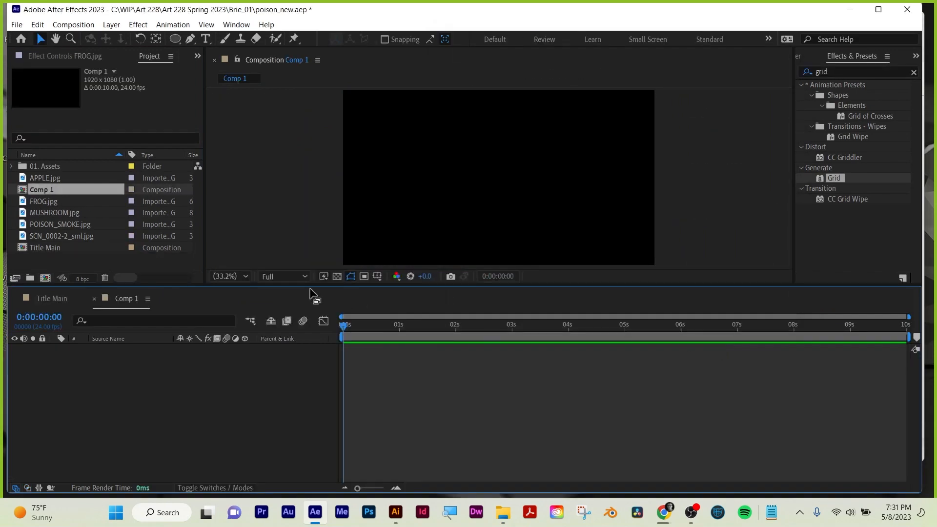
{"action": "left_click_drag", "start_coordinate": [43, 200], "coordinate": [161, 390]}
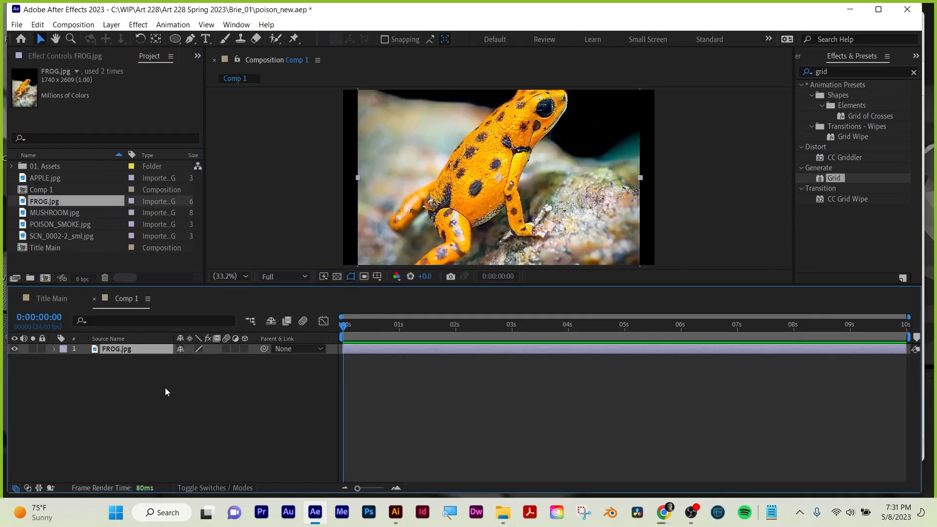
Import Blood in Paper .MOV into the project, add it to Comp 1 and enlarge the composition view.
{"action": "double_click", "coordinate": [47, 255]}
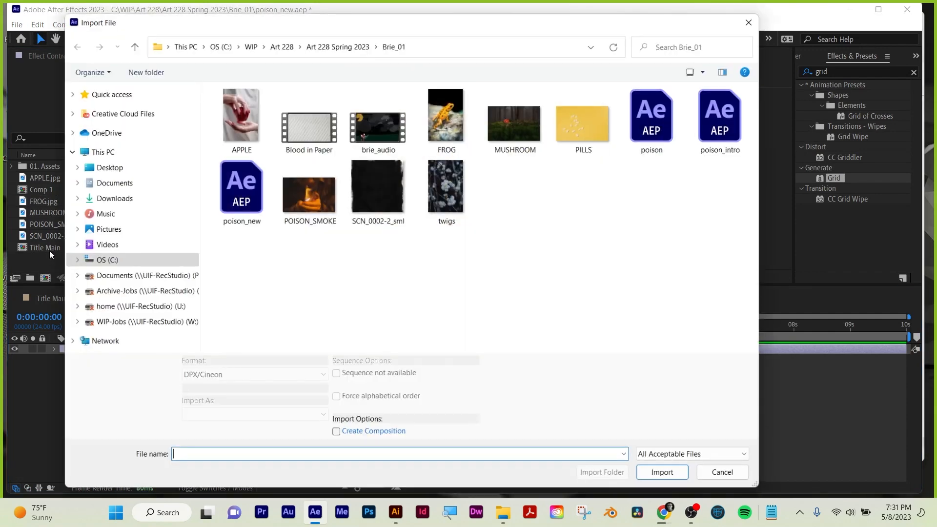
{"action": "double_click", "coordinate": [300, 138]}
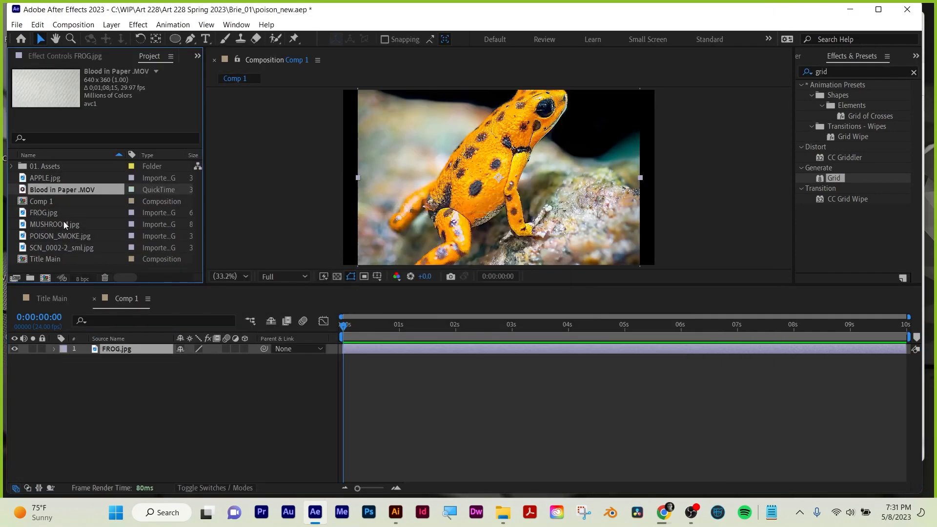
{"action": "left_click_drag", "start_coordinate": [68, 180], "coordinate": [113, 414]}
{"action": "left_click_drag", "start_coordinate": [548, 287], "coordinate": [542, 336]}
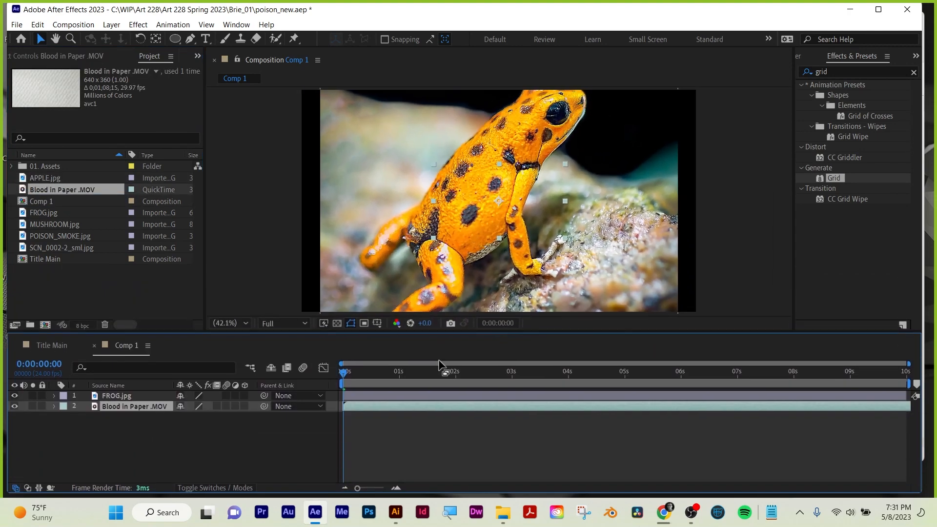
Scale the FROG.jpg layer to 83% and place the Blood in Paper .MOV layer above it.
{"action": "left_click", "coordinate": [126, 395]}
{"action": "key", "text": "s"}
{"action": "left_click_drag", "start_coordinate": [198, 405], "coordinate": [189, 406]}
{"action": "left_click", "coordinate": [141, 449]}
{"action": "left_click_drag", "start_coordinate": [116, 418], "coordinate": [54, 397]}
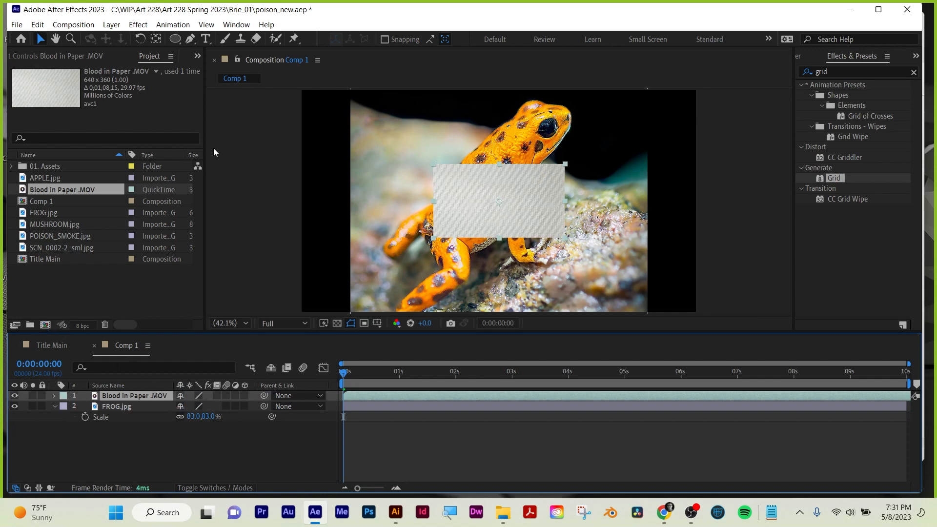
Check the settings of Comp 1 and scale the Blood in Paper .MOV layer to 304%.
{"action": "left_click", "coordinate": [83, 25]}
{"action": "left_click", "coordinate": [92, 59]}
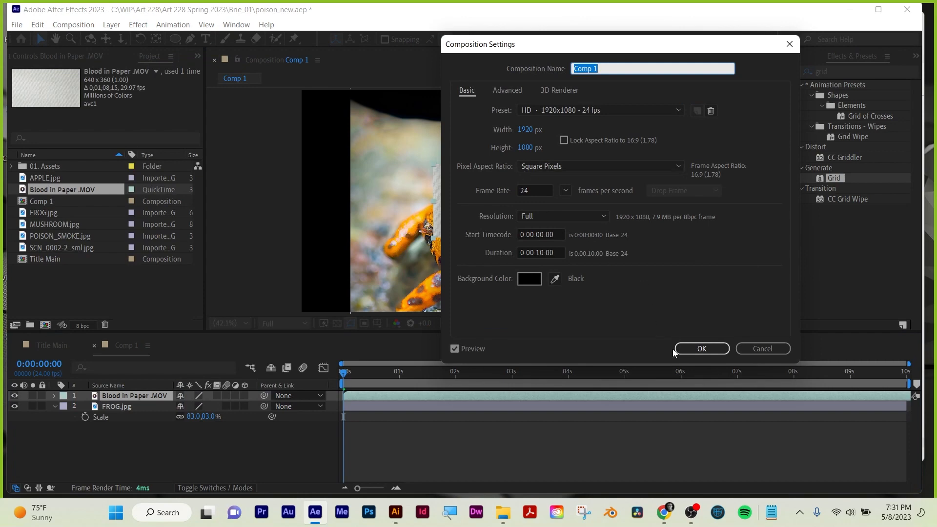
{"action": "left_click", "coordinate": [688, 349]}
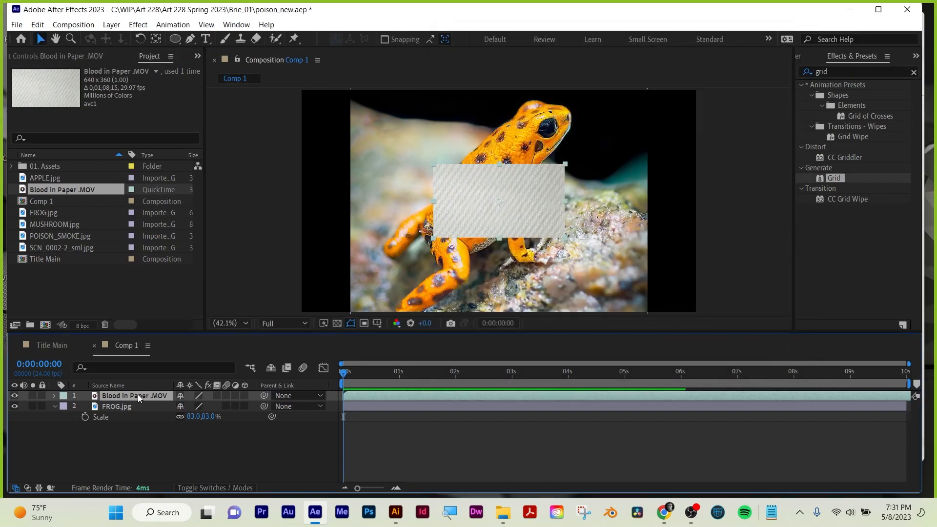
{"action": "key", "text": "s"}
{"action": "left_click_drag", "start_coordinate": [199, 405], "coordinate": [290, 397]}
Set Blood in Paper .MOV as the track matte of the FROG.jpg layer and switch it to a luma matte.
{"action": "left_click", "coordinate": [130, 416]}
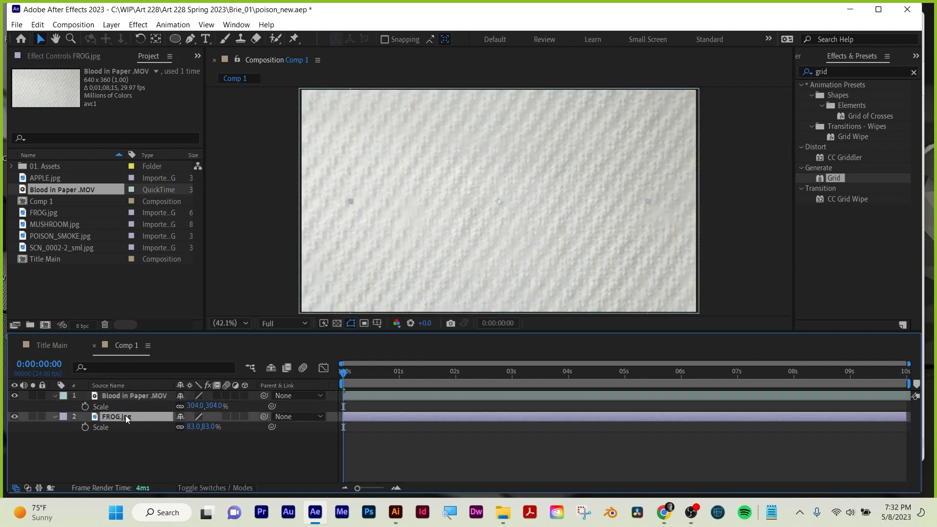
{"action": "left_click", "coordinate": [217, 488]}
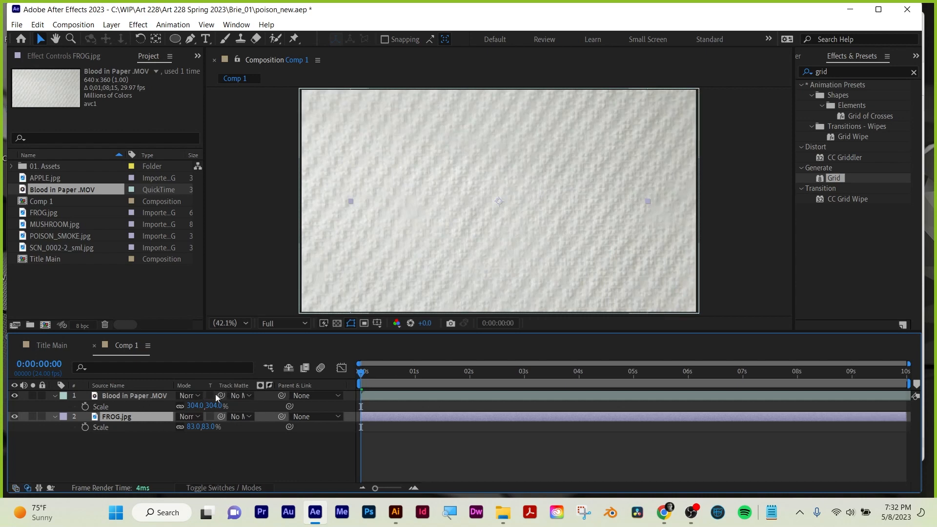
{"action": "left_click", "coordinate": [241, 416]}
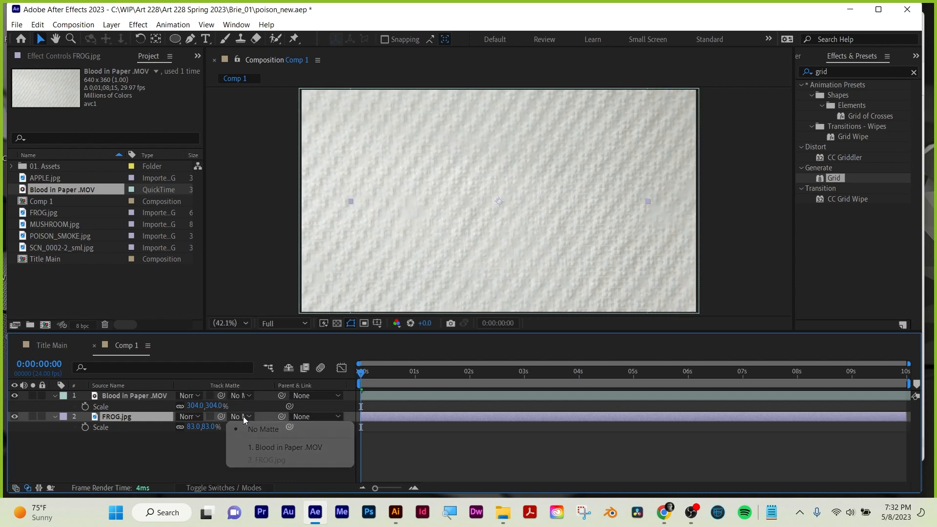
{"action": "left_click", "coordinate": [256, 445]}
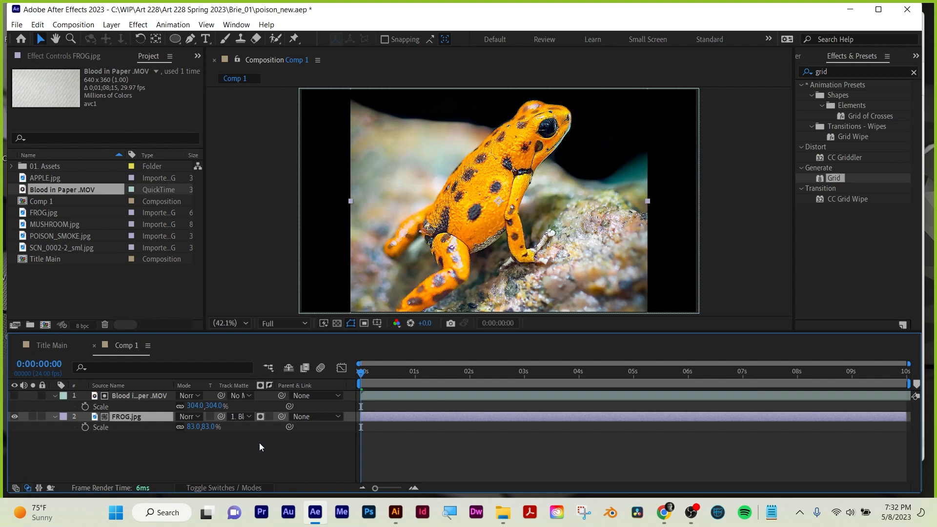
{"action": "left_click", "coordinate": [261, 416]}
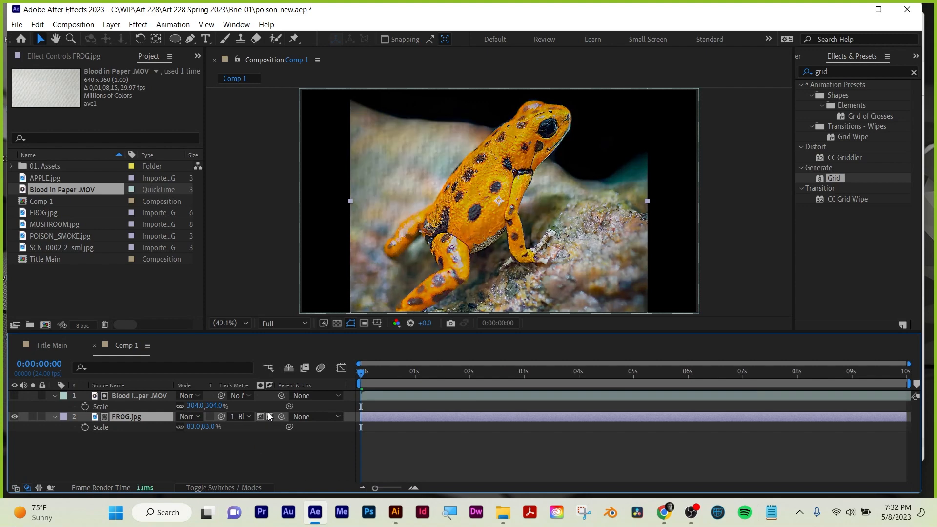
Try inverting the luma matte on FROG.jpg, play the composition, and switch the inversion off again.
{"action": "left_click", "coordinate": [270, 416]}
{"action": "key", "text": "space"}
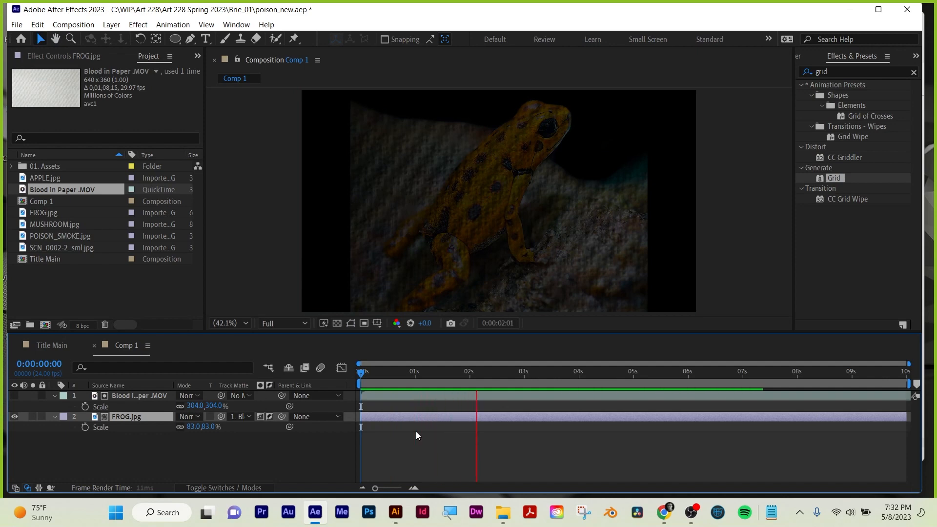
{"action": "left_click", "coordinate": [269, 416]}
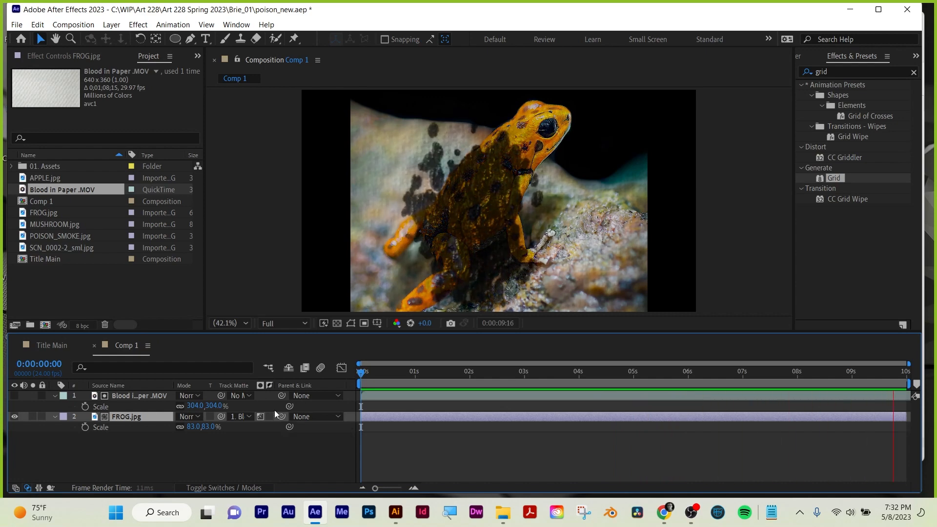
{"action": "key", "text": "space"}
Add MUSHROOM.jpg to Comp 1 as the bottom layer beneath FROG.jpg.
{"action": "left_click", "coordinate": [51, 282]}
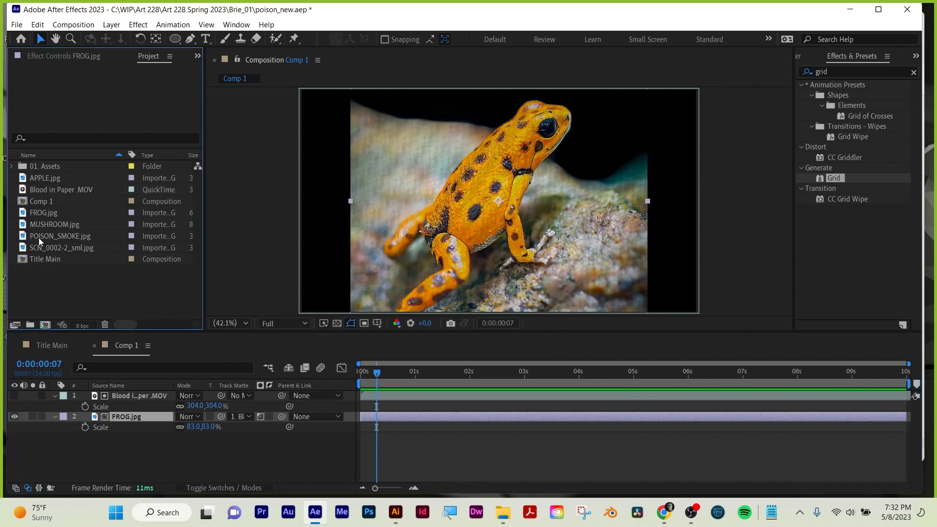
{"action": "left_click", "coordinate": [43, 227]}
{"action": "left_click_drag", "start_coordinate": [43, 227], "coordinate": [403, 434]}
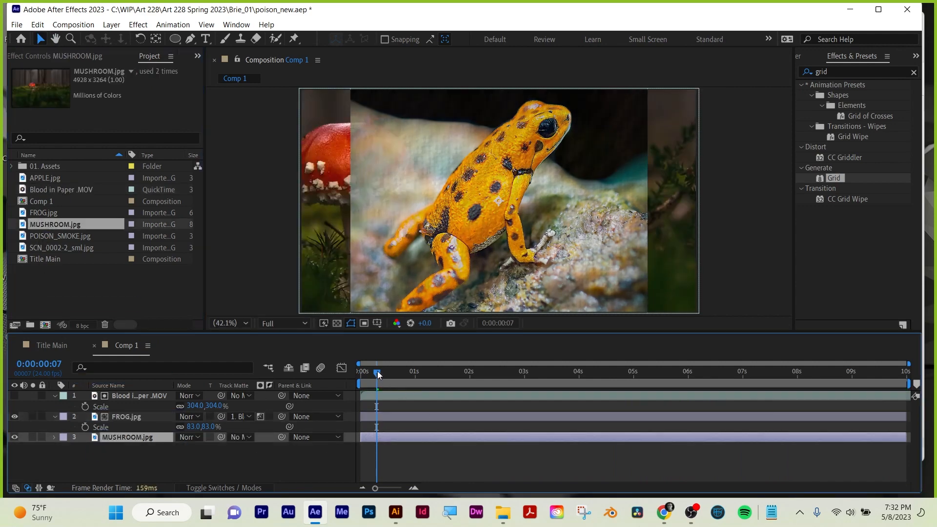
Scrub and play Comp 1 to compare the alpha, luma and inverted luma mattes on FROG.jpg.
{"action": "left_click_drag", "start_coordinate": [377, 371], "coordinate": [264, 395]}
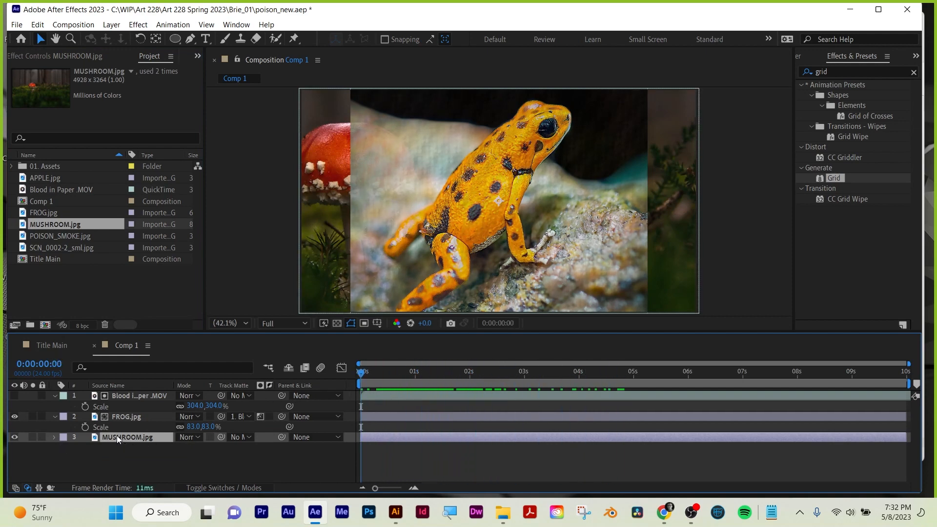
{"action": "left_click_drag", "start_coordinate": [116, 435], "coordinate": [134, 443]}
{"action": "left_click_drag", "start_coordinate": [384, 373], "coordinate": [269, 372]}
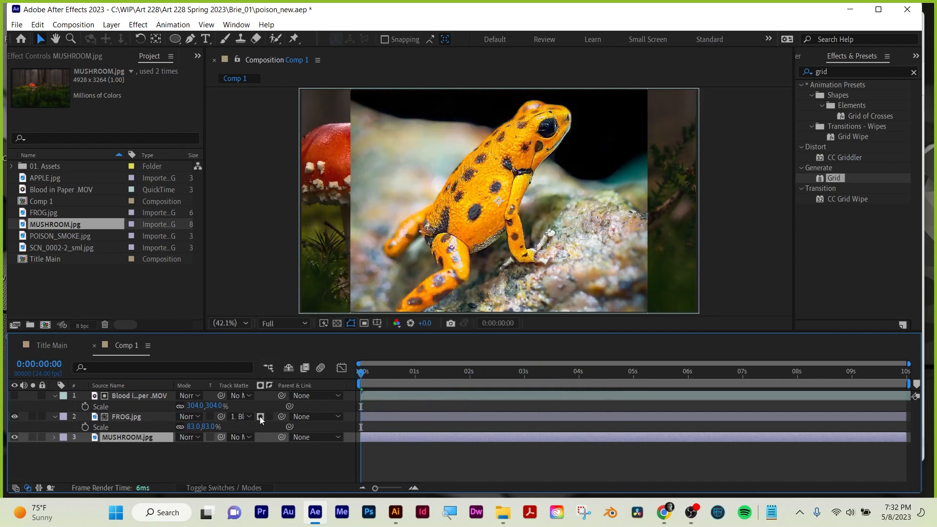
{"action": "left_click_drag", "start_coordinate": [407, 372], "coordinate": [567, 375]}
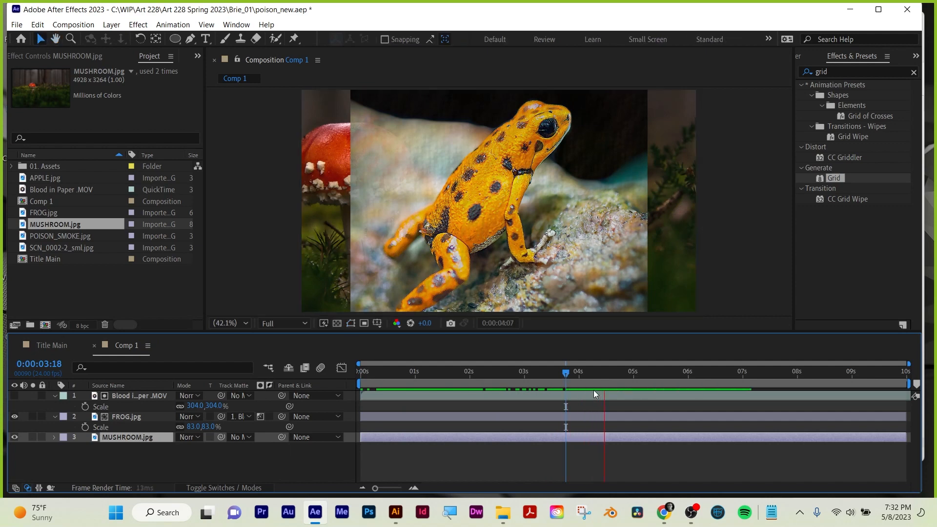
{"action": "left_click", "coordinate": [437, 376]}
{"action": "key", "text": "space"}
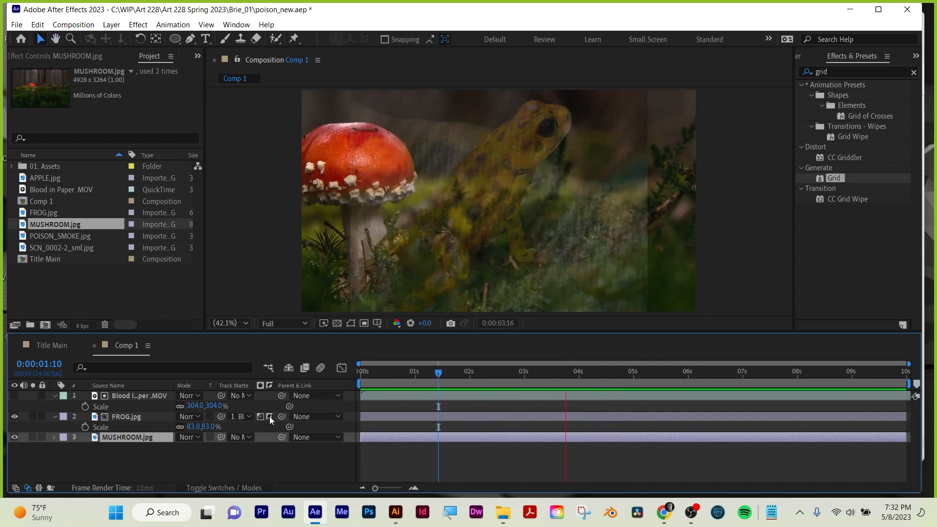
Play Comp 1 from the start to examine how the blood footage reveals the mushroom through the frog.
{"action": "left_click_drag", "start_coordinate": [439, 374], "coordinate": [361, 385]}
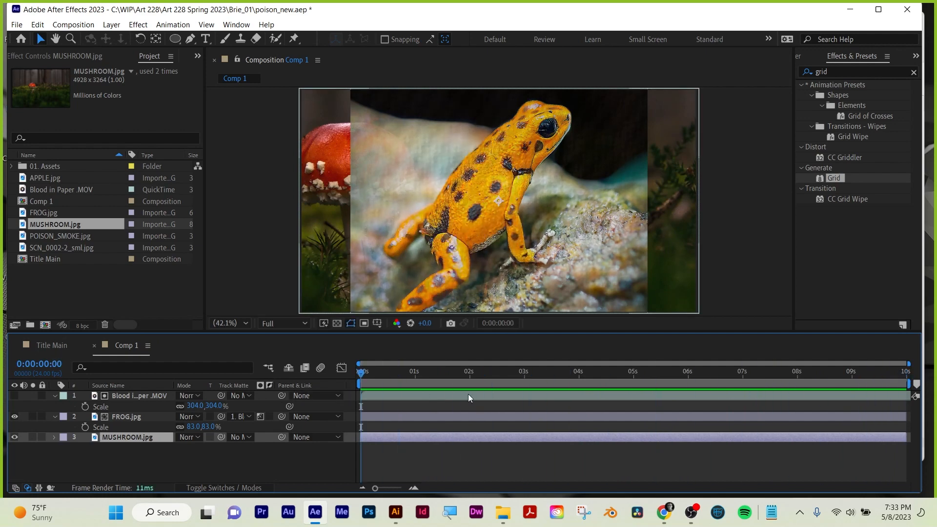
{"action": "left_click", "coordinate": [569, 393]}
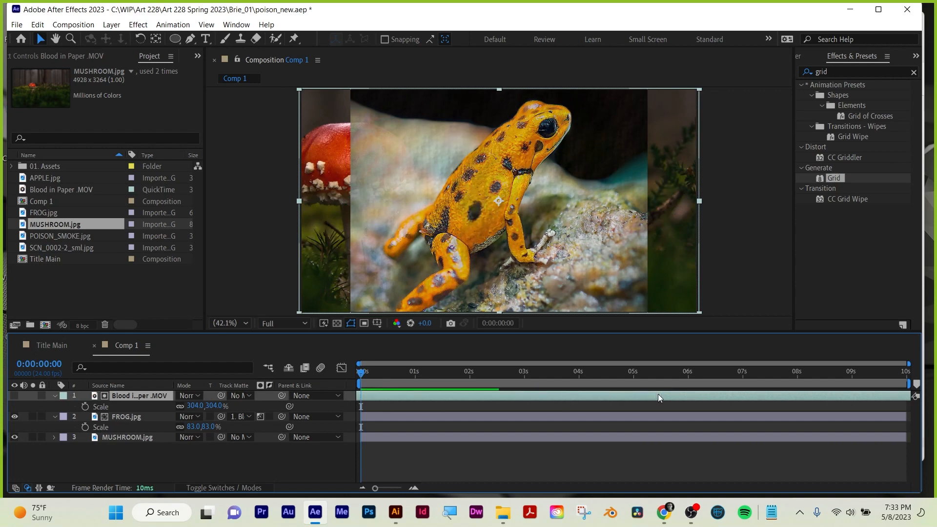
{"action": "left_click", "coordinate": [546, 448]}
{"action": "key", "text": "space"}
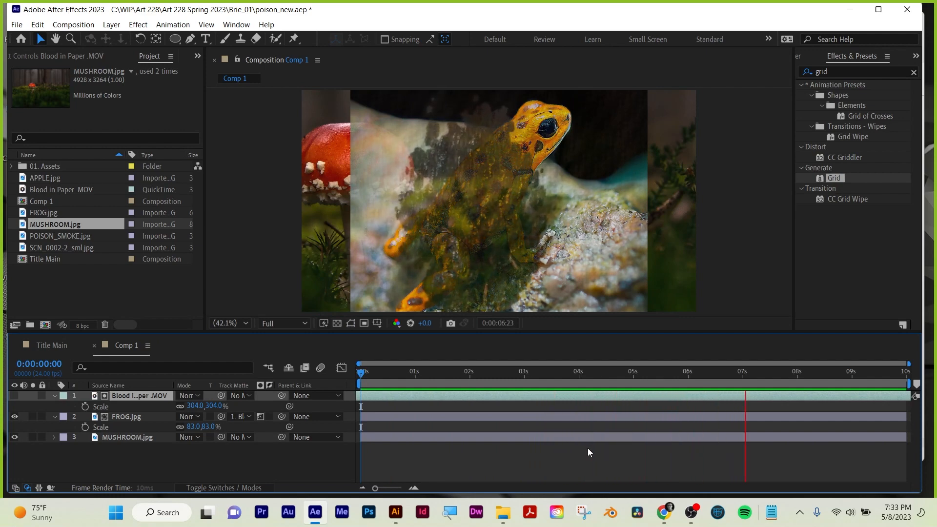
{"action": "key", "text": "space"}
Set the MUSHROOM.jpg layer's position to 1540, 540 and return to the start of the timeline.
{"action": "left_click", "coordinate": [116, 441]}
{"action": "key", "text": "p"}
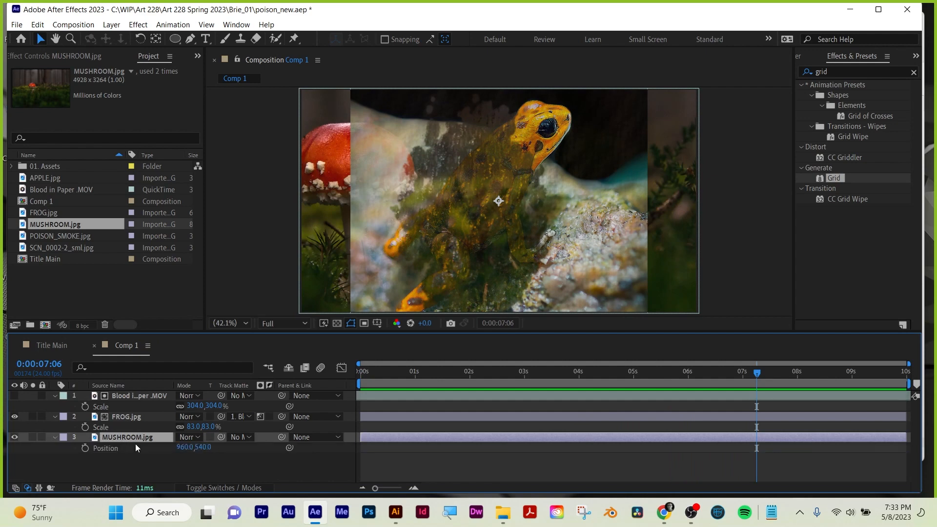
{"action": "left_click_drag", "start_coordinate": [186, 448], "coordinate": [312, 356]}
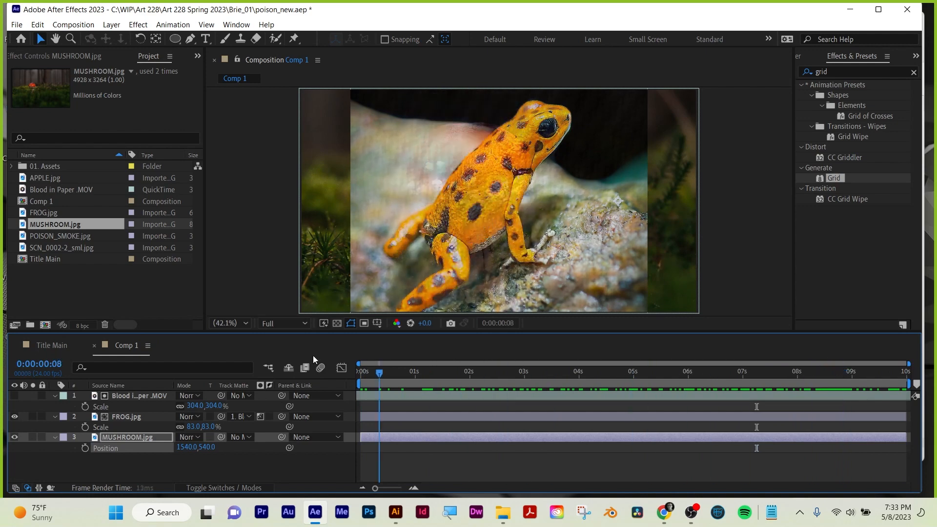
Reselect Blood in Paper .MOV as FROG.jpg's track matte and toggle between alpha and luma, ending on luma.
{"action": "left_click", "coordinate": [137, 398]}
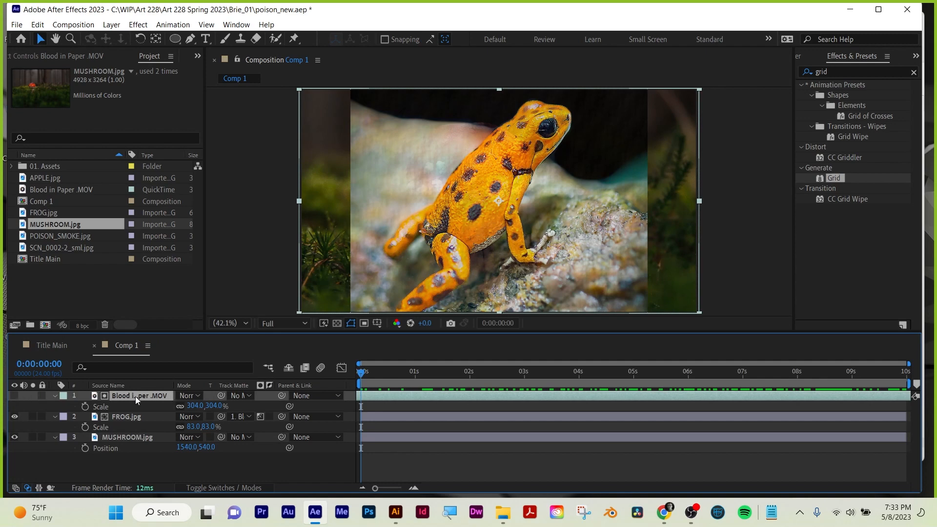
{"action": "left_click", "coordinate": [127, 416]}
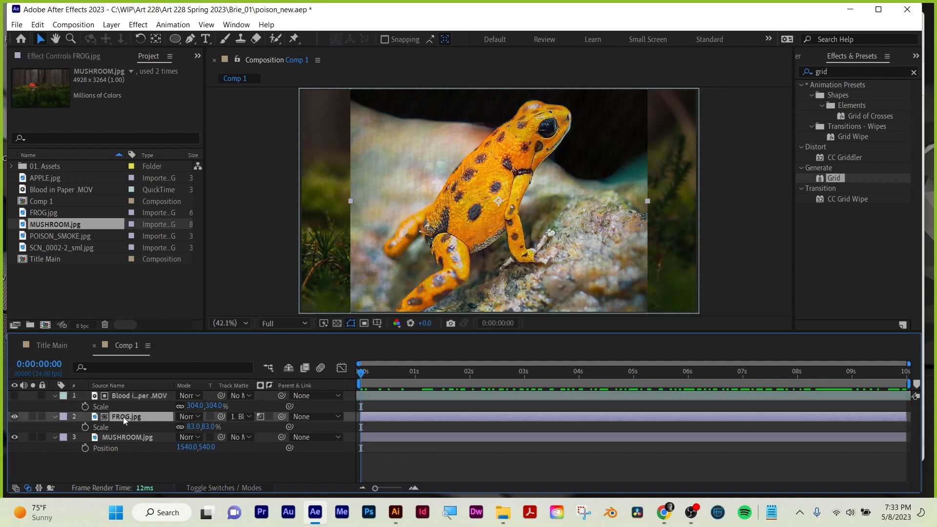
{"action": "left_click", "coordinate": [210, 486]}
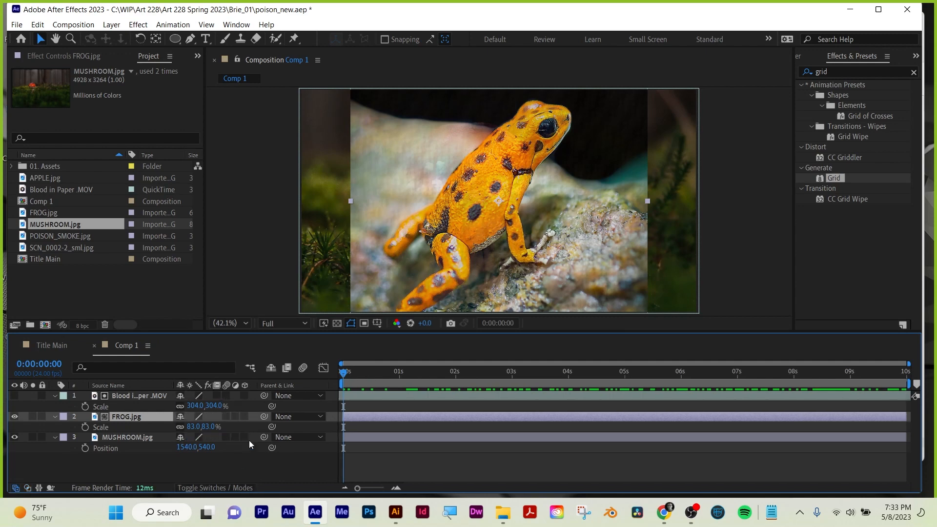
{"action": "left_click", "coordinate": [218, 486]}
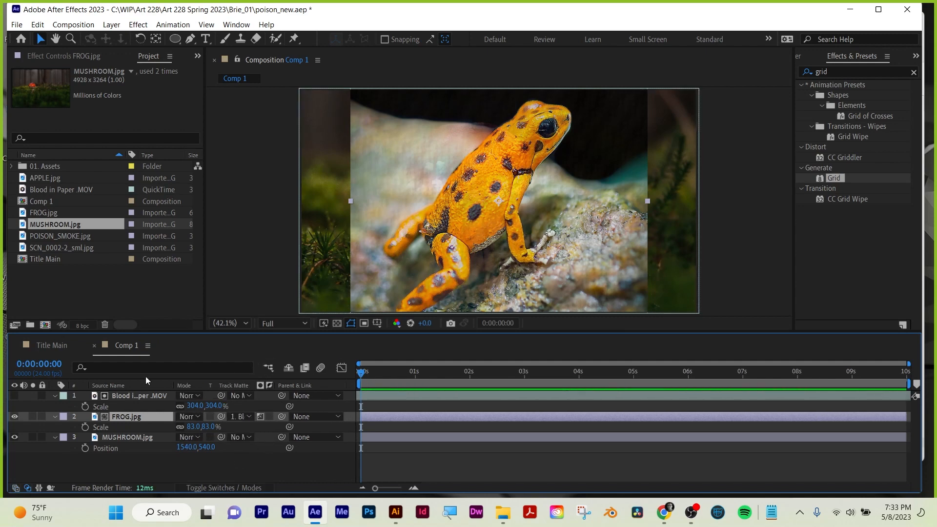
{"action": "left_click", "coordinate": [241, 416]}
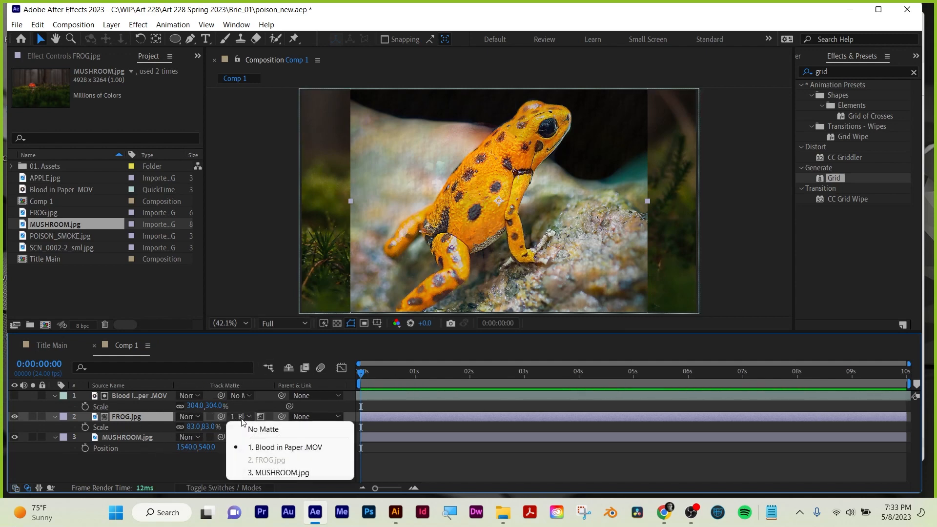
{"action": "left_click", "coordinate": [257, 447]}
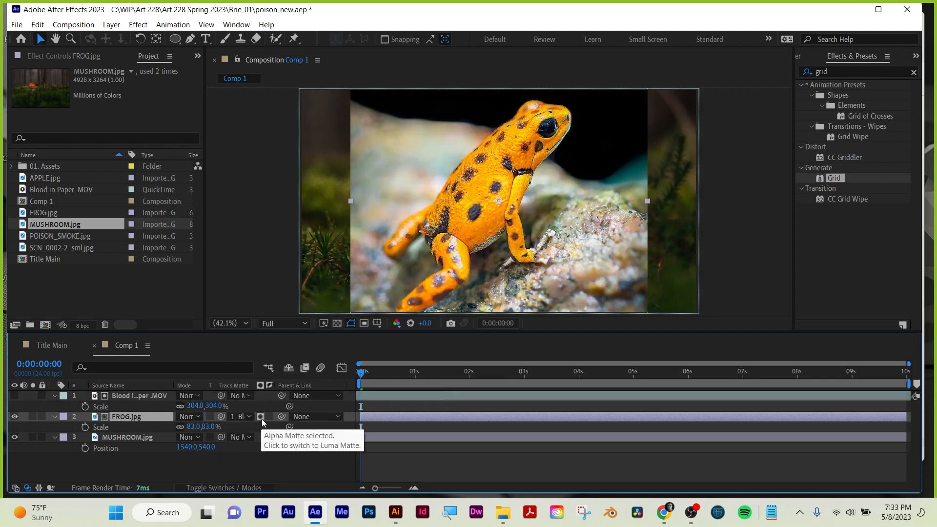
{"action": "left_click", "coordinate": [261, 419]}
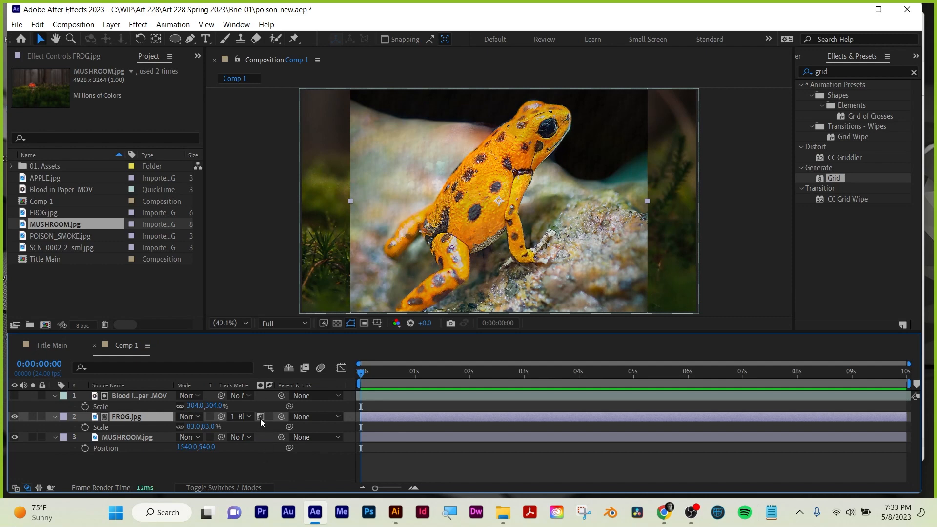
{"action": "left_click", "coordinate": [260, 417]}
{"action": "left_click", "coordinate": [260, 419]}
{"action": "left_click_drag", "start_coordinate": [372, 367], "coordinate": [292, 372]}
{"action": "left_click", "coordinate": [234, 475]}
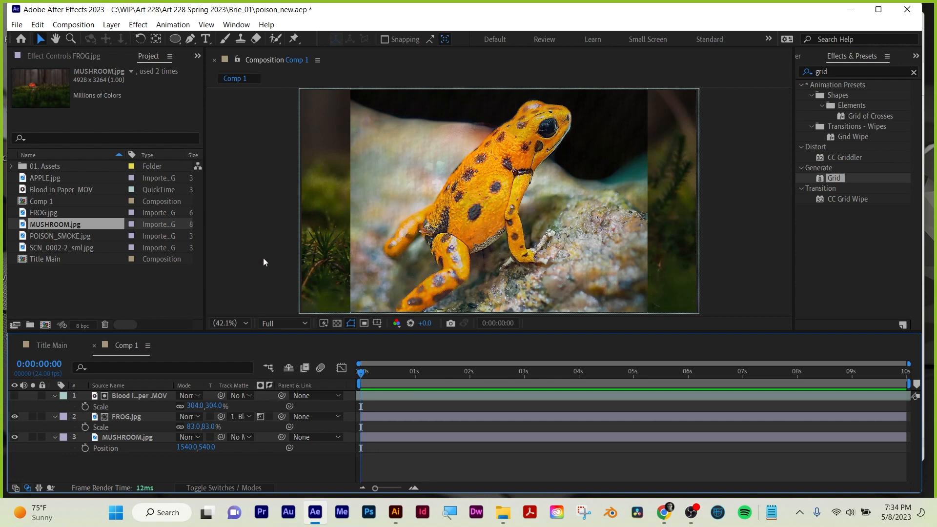
Switch to File Explorer and move Blood Drops and blood splash 02_29,97fps_h.264_1920x1080 from Downloads into the Brie_01 folder.
{"action": "left_click", "coordinate": [95, 290]}
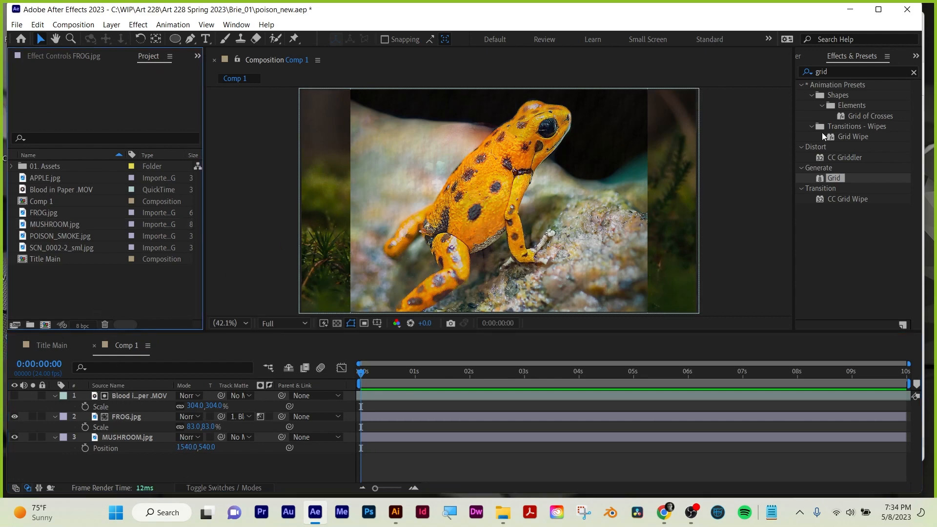
{"action": "left_click", "coordinate": [858, 15]}
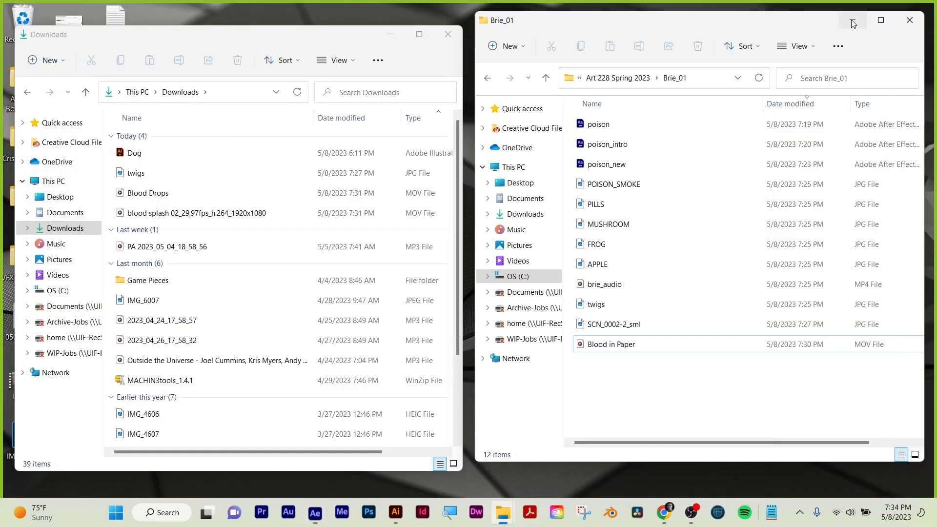
{"action": "left_click", "coordinate": [149, 193]}
{"action": "left_click", "coordinate": [164, 215], "text": "shift"}
{"action": "left_click_drag", "start_coordinate": [157, 199], "coordinate": [641, 427]}
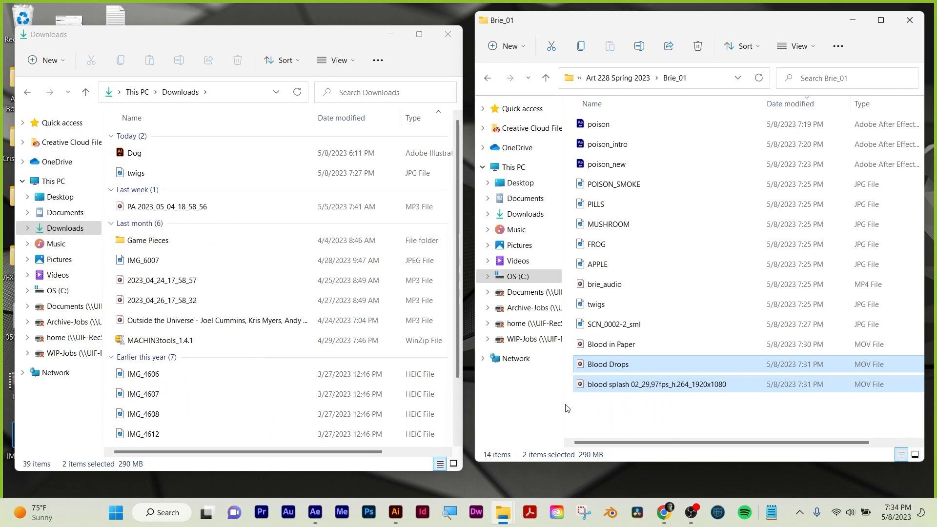
Switch to After Effects and rename Comp 1 in the project as blood on paper transition.
{"action": "left_click", "coordinate": [315, 512]}
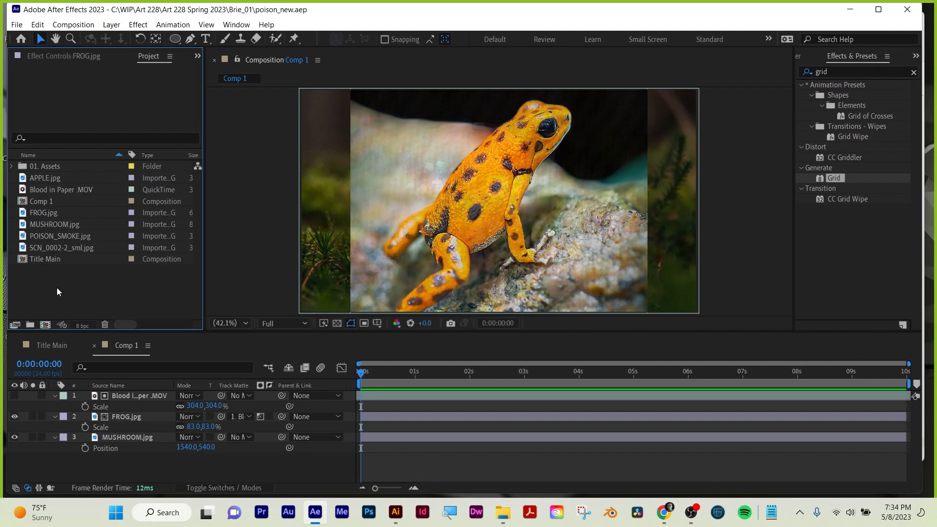
{"action": "left_click", "coordinate": [148, 346]}
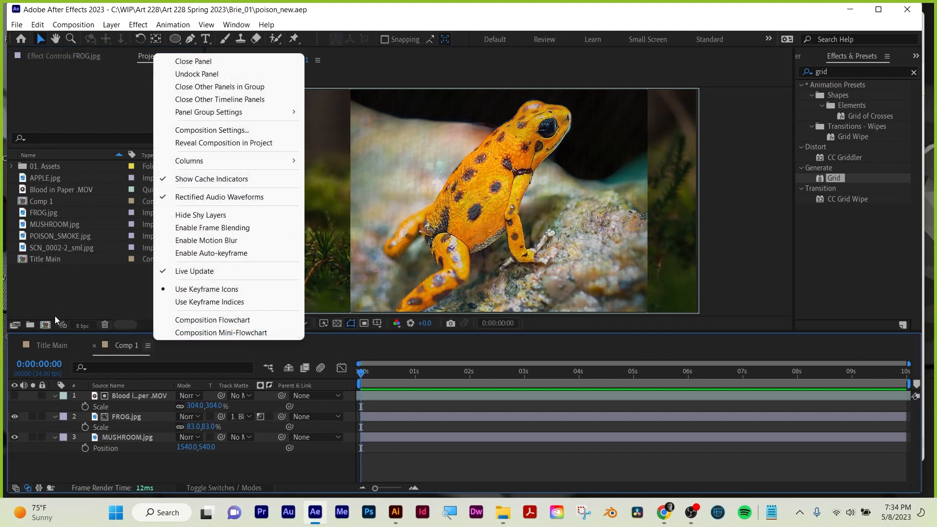
{"action": "left_click", "coordinate": [56, 302]}
{"action": "left_click", "coordinate": [37, 205]}
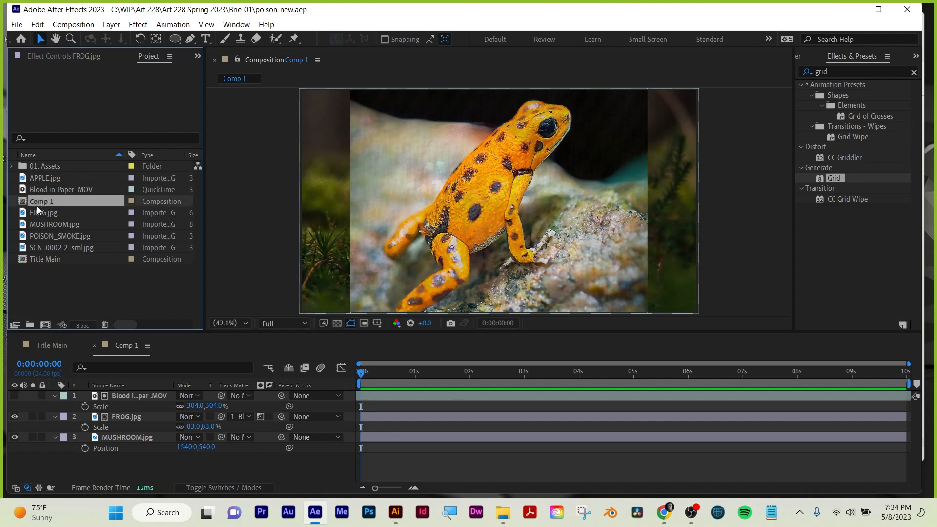
{"action": "key", "text": "Return"}
{"action": "type", "text": "blood on paper"}
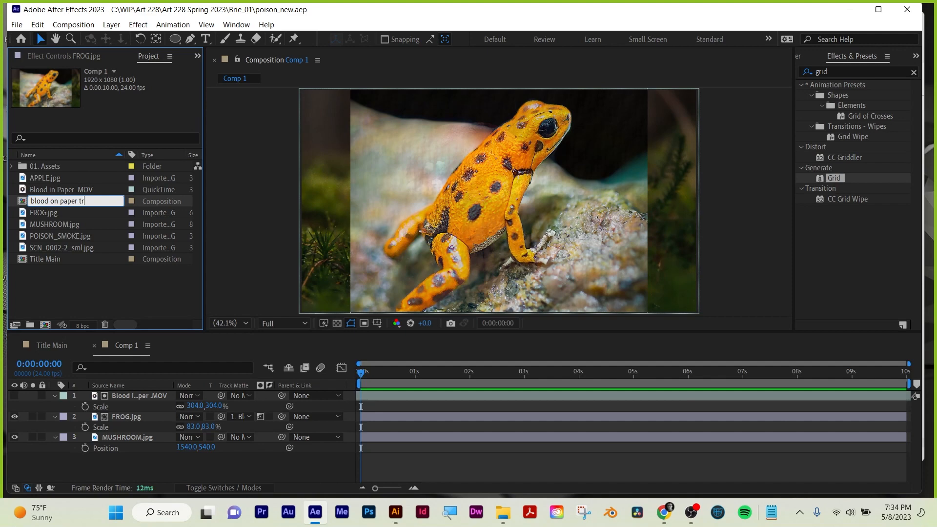
{"action": "key", "text": "Return"}
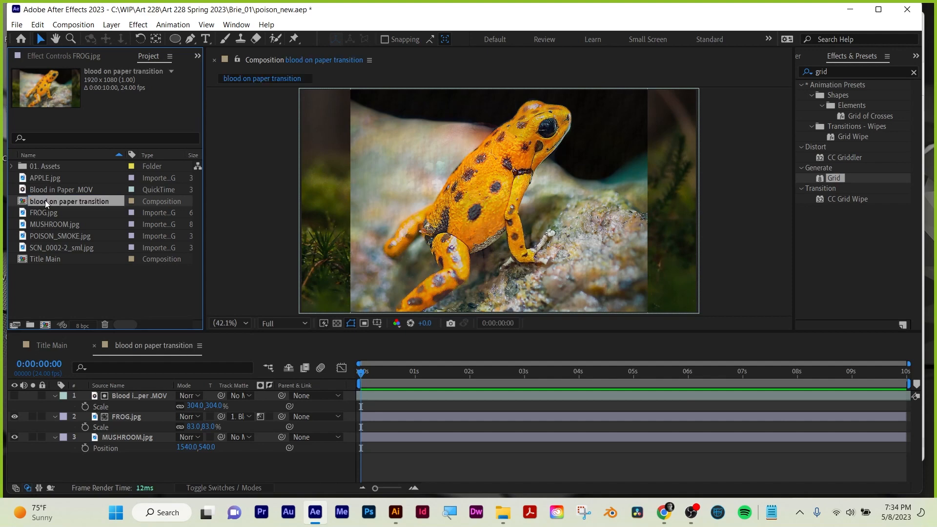
{"action": "left_click", "coordinate": [47, 283]}
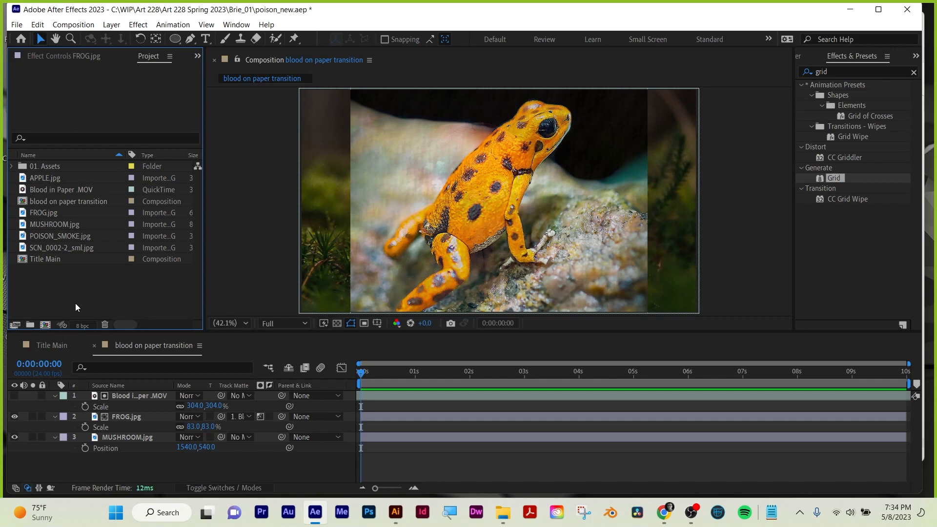
{"action": "left_click", "coordinate": [47, 325]}
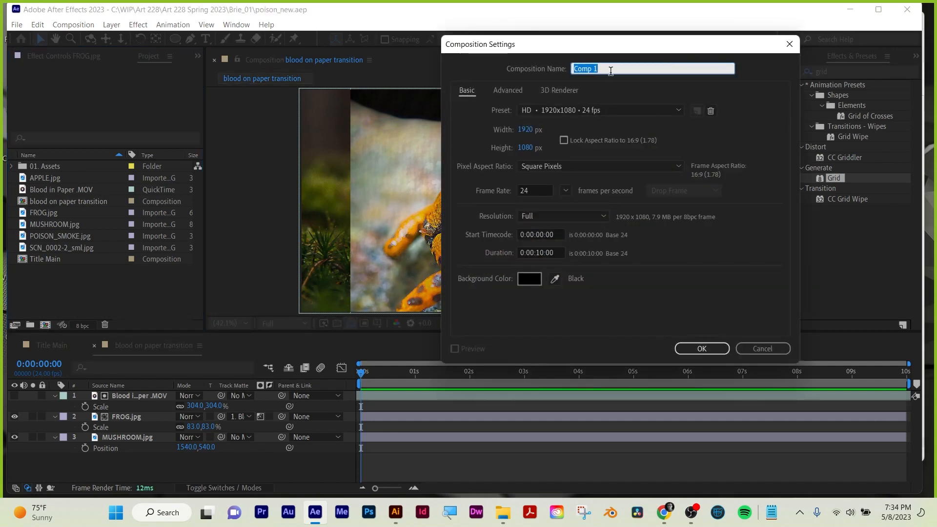
{"action": "left_click", "coordinate": [510, 513]}
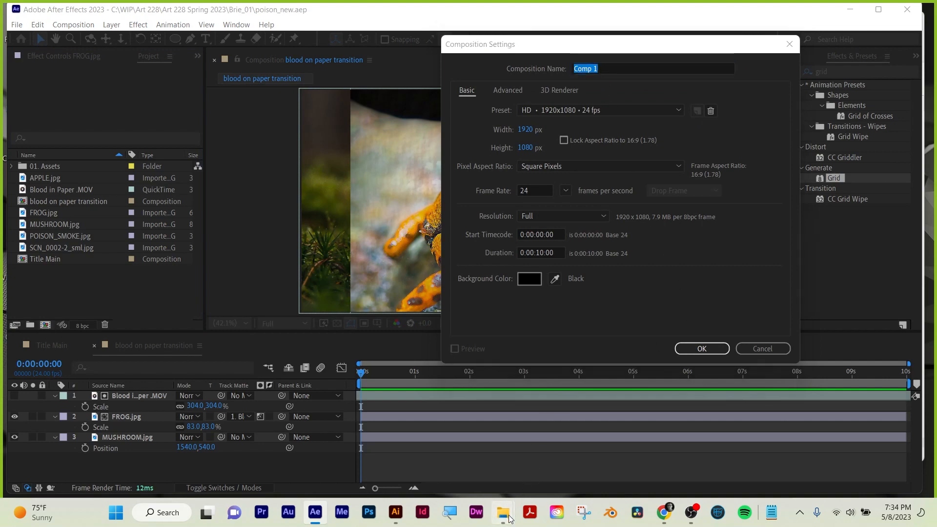
{"action": "left_click", "coordinate": [761, 348]}
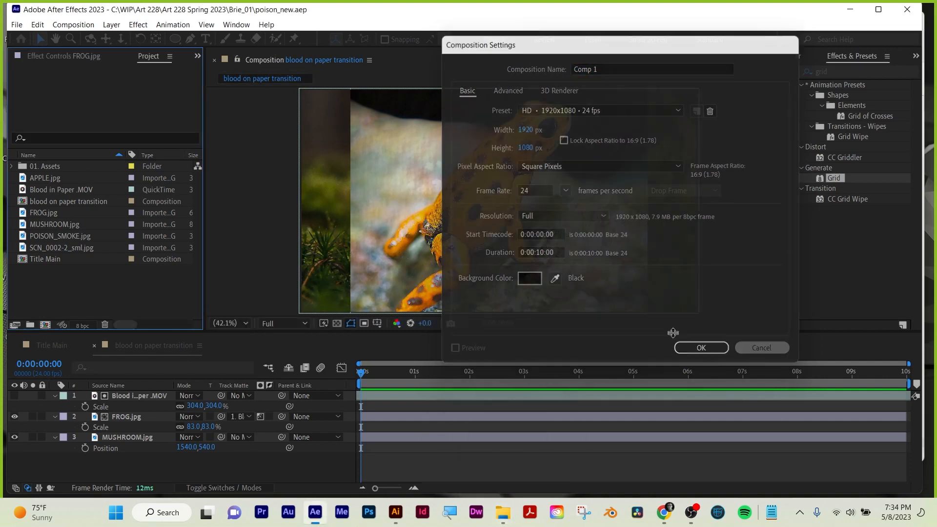
Import the Blood Drops and blood splash 02_29,97fps_h.264_1920x1080 footage from the Brie_01 folder into the project.
{"action": "left_click", "coordinate": [101, 287]}
{"action": "double_click", "coordinate": [101, 286]}
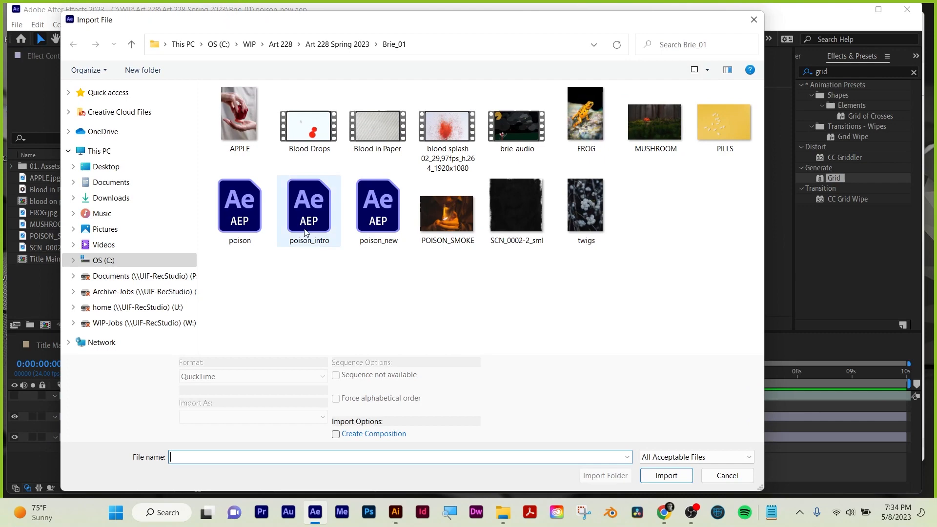
{"action": "left_click", "coordinate": [306, 129]}
{"action": "left_click", "coordinate": [455, 130], "text": "ctrl"}
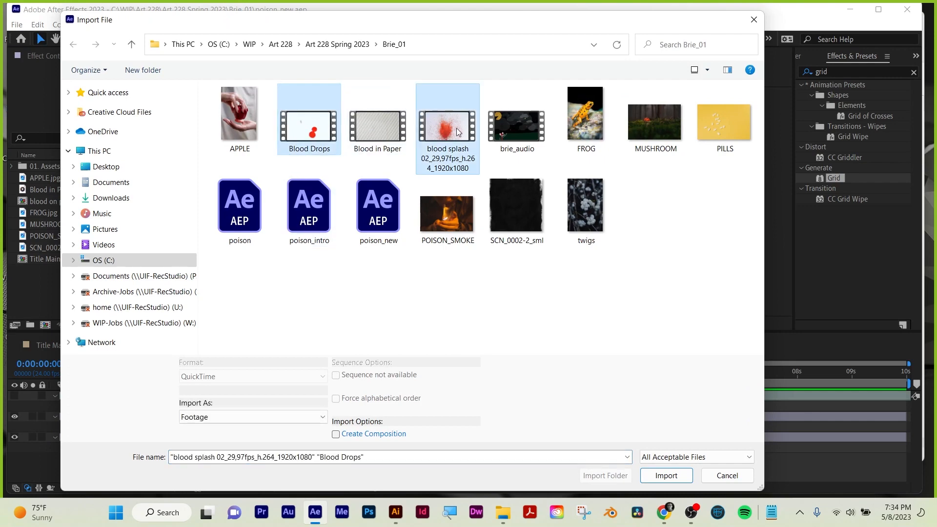
{"action": "left_click", "coordinate": [666, 474]}
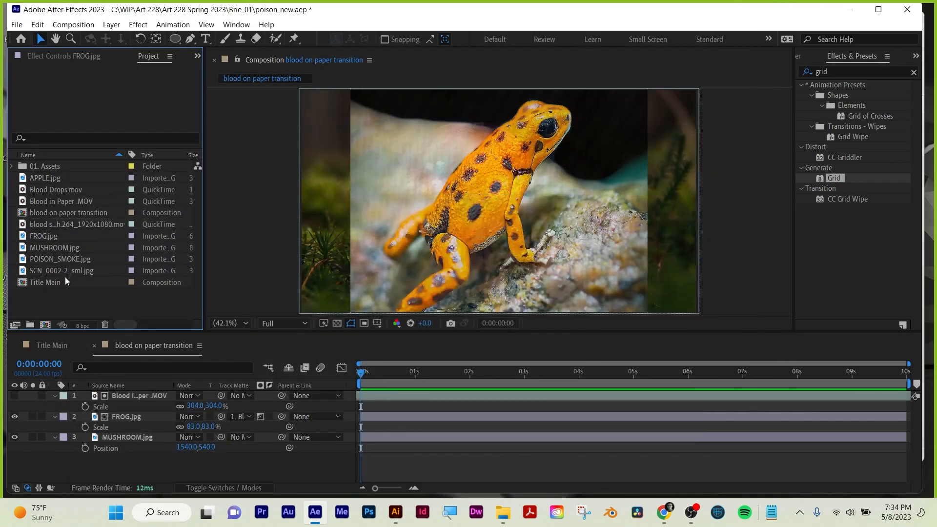
Create a 1920x1080, 24 fps, 10-second composition named blood drops transition.
{"action": "left_click", "coordinate": [45, 325]}
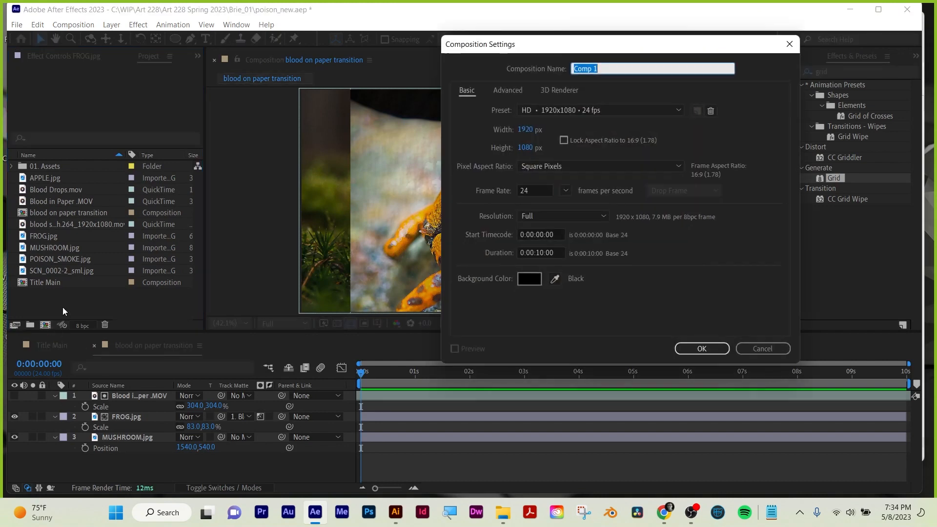
{"action": "type", "text": "blood drops"}
{"action": "left_click", "coordinate": [698, 349]}
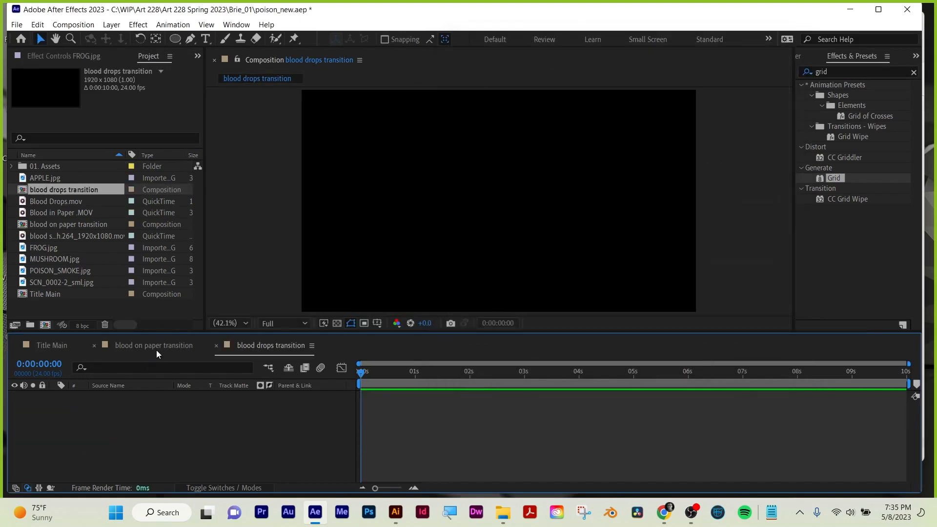
Add FROG.jpg to the blood drops transition composition with MUSHROOM.jpg beneath it.
{"action": "left_click", "coordinate": [156, 346]}
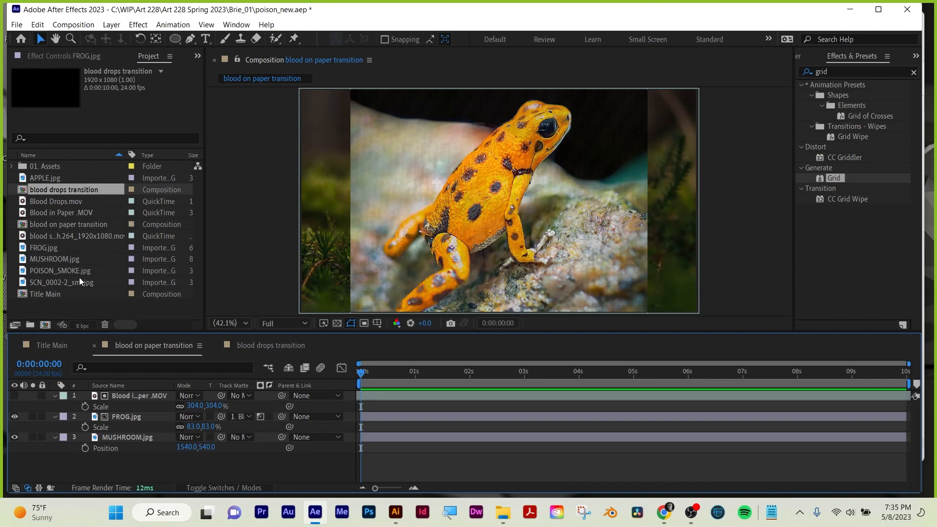
{"action": "left_click", "coordinate": [249, 350]}
{"action": "left_click_drag", "start_coordinate": [44, 248], "coordinate": [97, 430]}
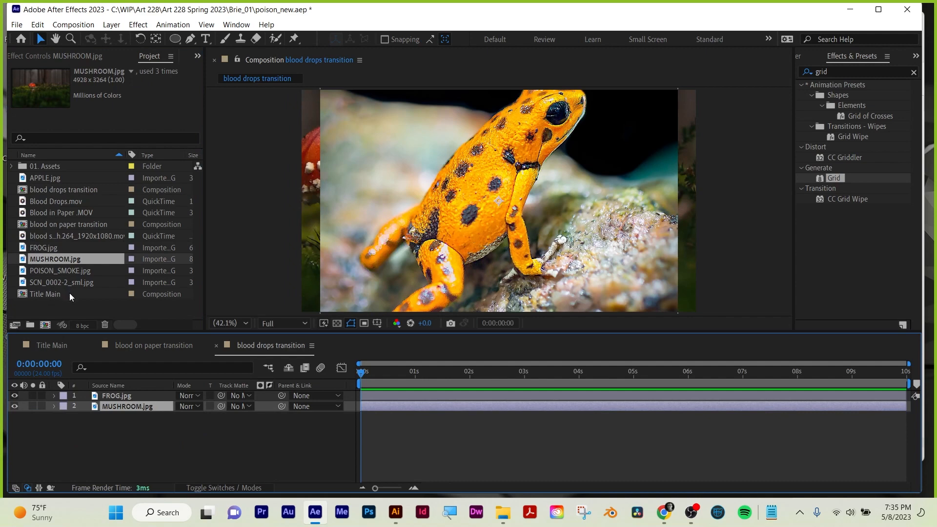
Save the project, and save it again under the new name poison_new_MW in the Brie_01 folder.
{"action": "left_click", "coordinate": [52, 344]}
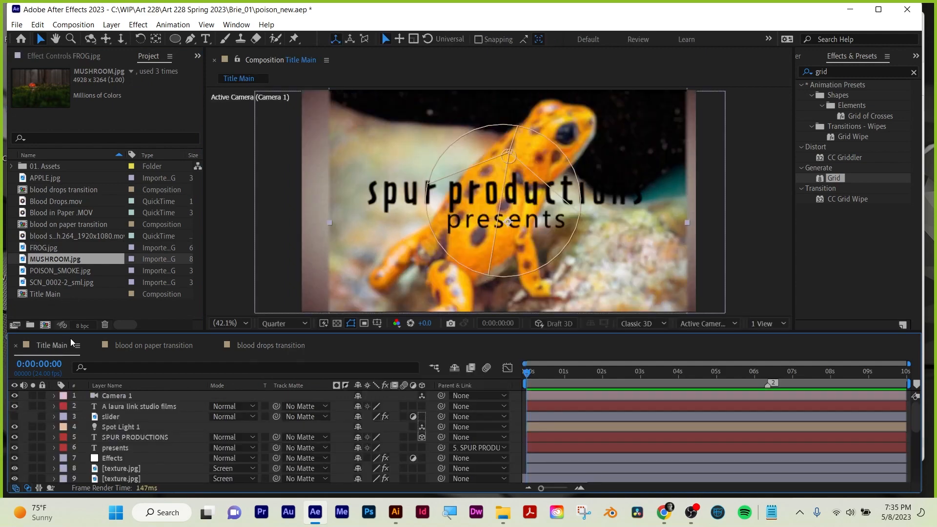
{"action": "left_click", "coordinate": [210, 346]}
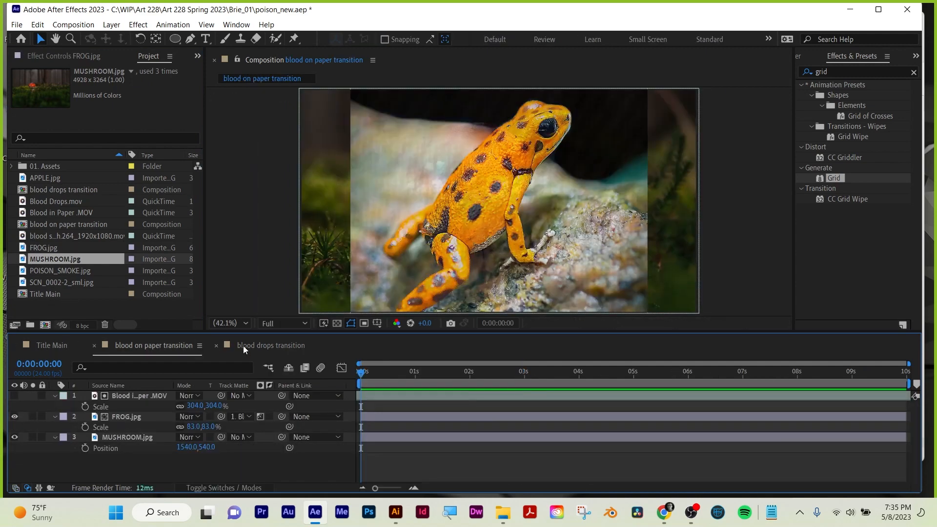
{"action": "key", "text": "ctrl+s"}
{"action": "left_click", "coordinate": [17, 25]}
{"action": "mouse_move", "coordinate": [171, 138]}
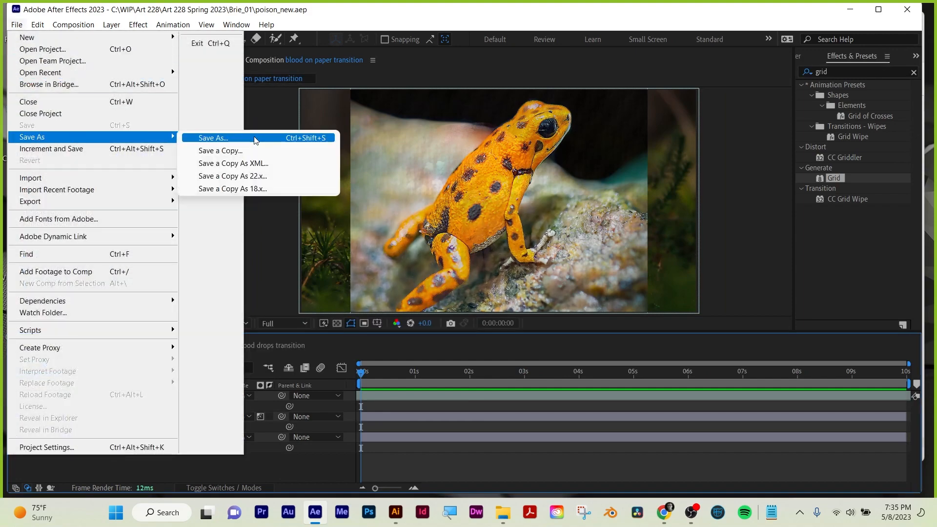
{"action": "left_click", "coordinate": [254, 138]}
{"action": "left_click", "coordinate": [175, 329]}
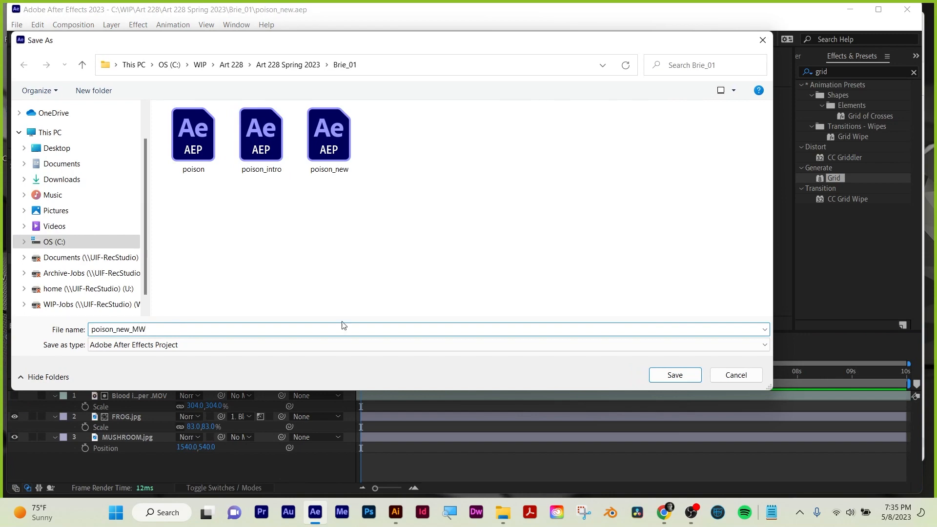
{"action": "left_click", "coordinate": [659, 376]}
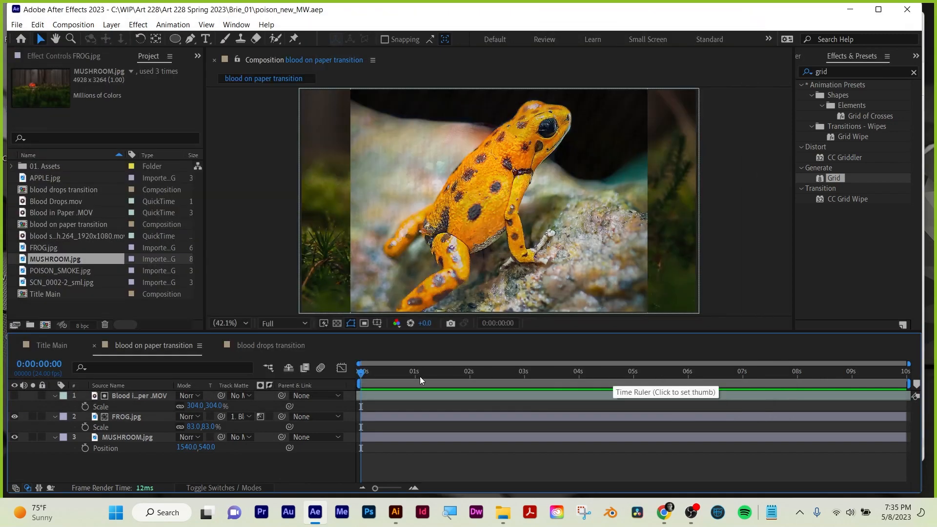
Set the MUSHROOM.jpg layer's position to 1553, 540 in the blood drops transition composition and save the project.
{"action": "left_click", "coordinate": [273, 345]}
{"action": "left_click", "coordinate": [112, 407]}
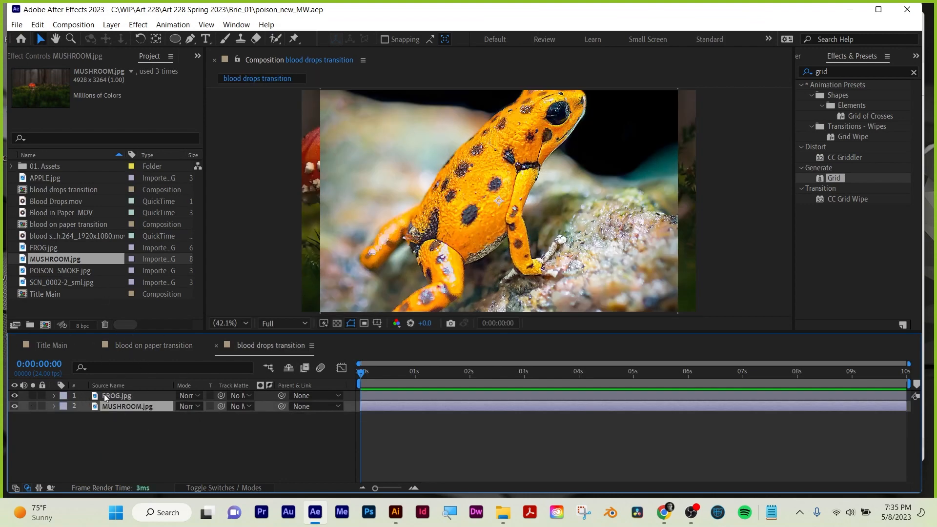
{"action": "key", "text": "p"}
{"action": "left_click_drag", "start_coordinate": [178, 420], "coordinate": [364, 393]}
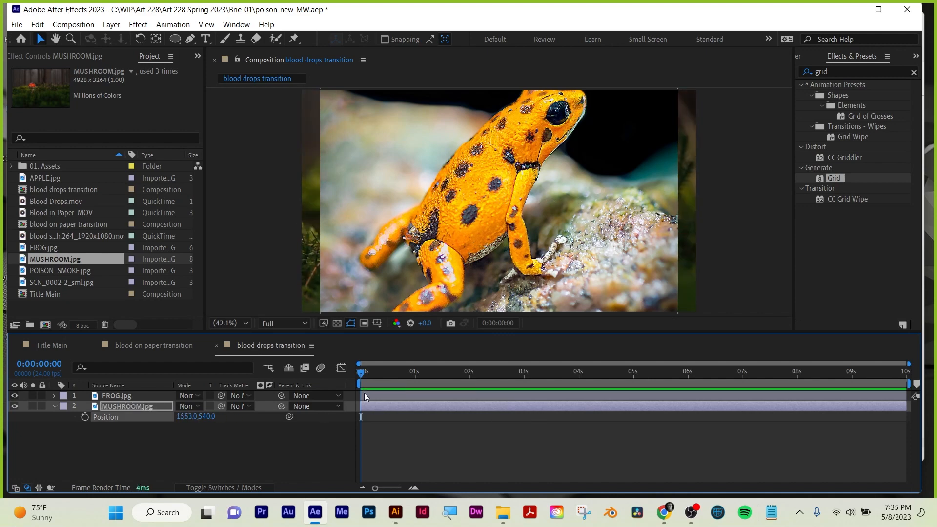
{"action": "key", "text": "ctrl+s"}
Place Blood Drops.mov as the top layer above FROG.jpg and enlarge the timeline area to show all layers.
{"action": "left_click_drag", "start_coordinate": [500, 331], "coordinate": [500, 383]}
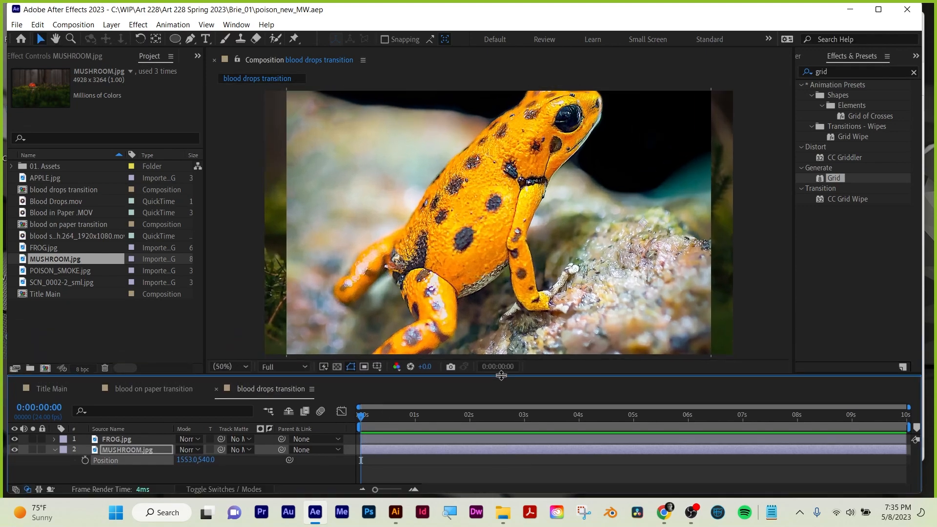
{"action": "scroll", "coordinate": [533, 273], "scroll_direction": "down", "scroll_amount": 2}
{"action": "key", "text": "period"}
{"action": "key", "text": "period"}
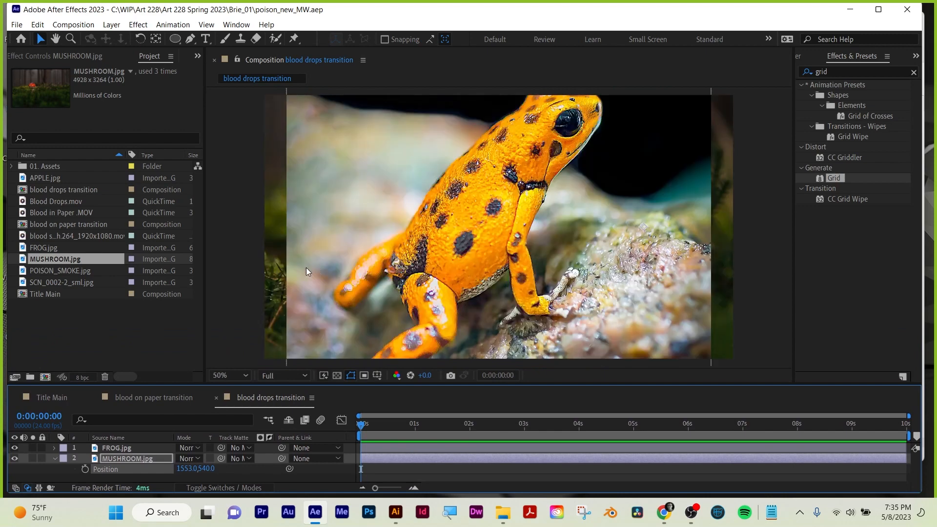
{"action": "left_click", "coordinate": [45, 190]}
{"action": "left_click", "coordinate": [47, 202]}
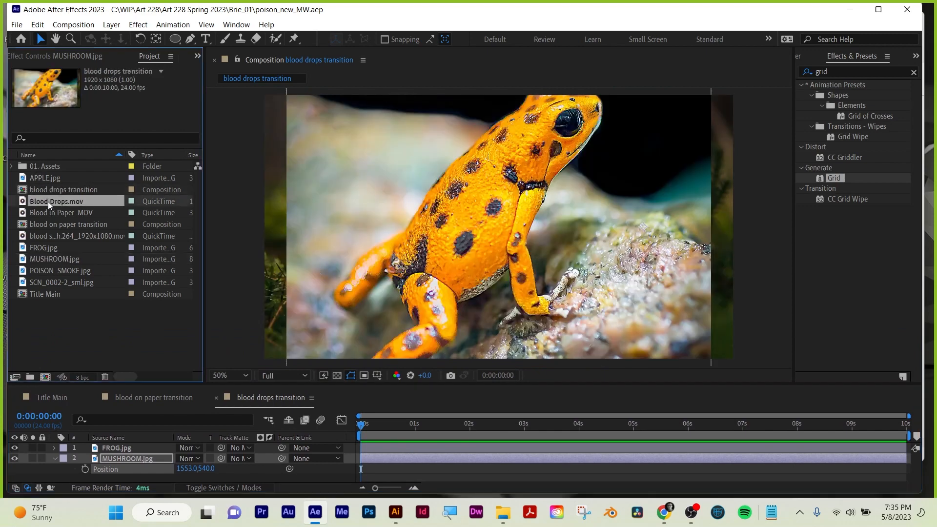
{"action": "left_click_drag", "start_coordinate": [48, 201], "coordinate": [156, 458]}
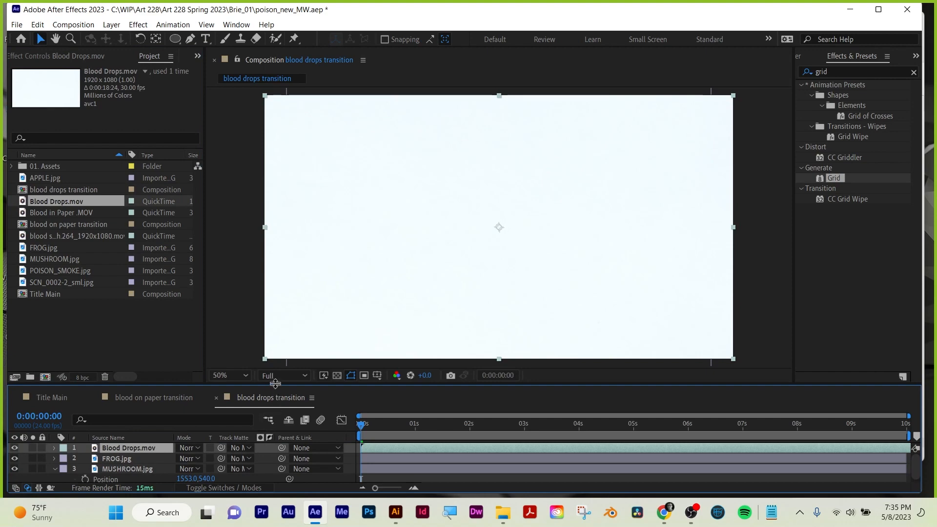
{"action": "left_click_drag", "start_coordinate": [275, 383], "coordinate": [275, 342]}
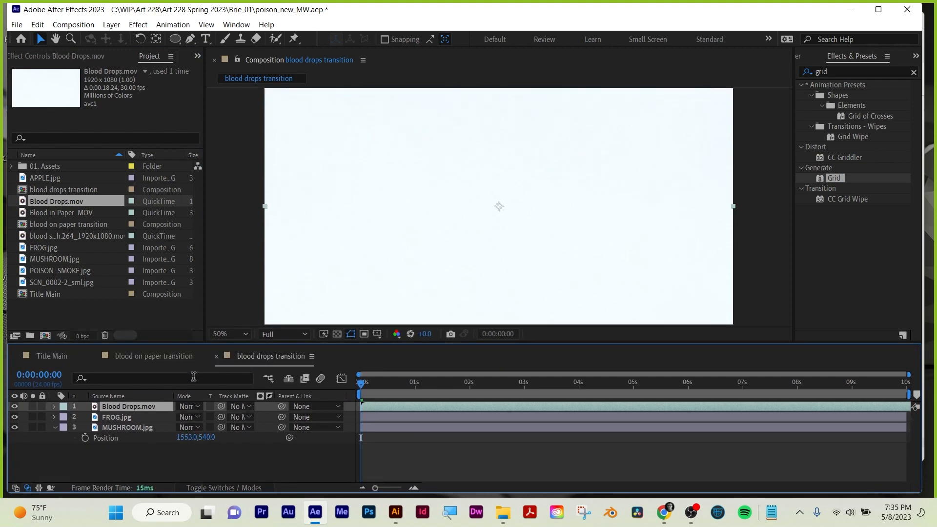
Assign Blood Drops.mov as FROG.jpg's track matte and switch the matte from alpha to luma.
{"action": "left_click", "coordinate": [229, 488]}
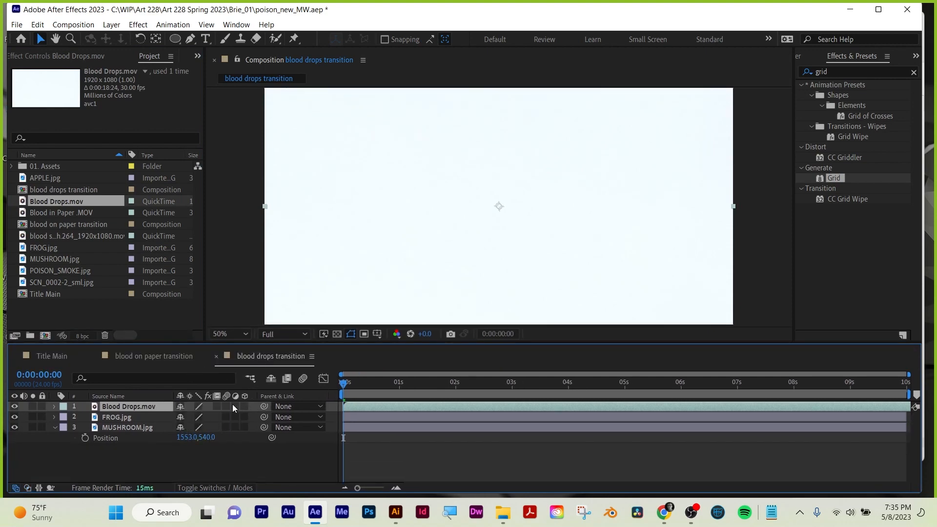
{"action": "left_click", "coordinate": [226, 488]}
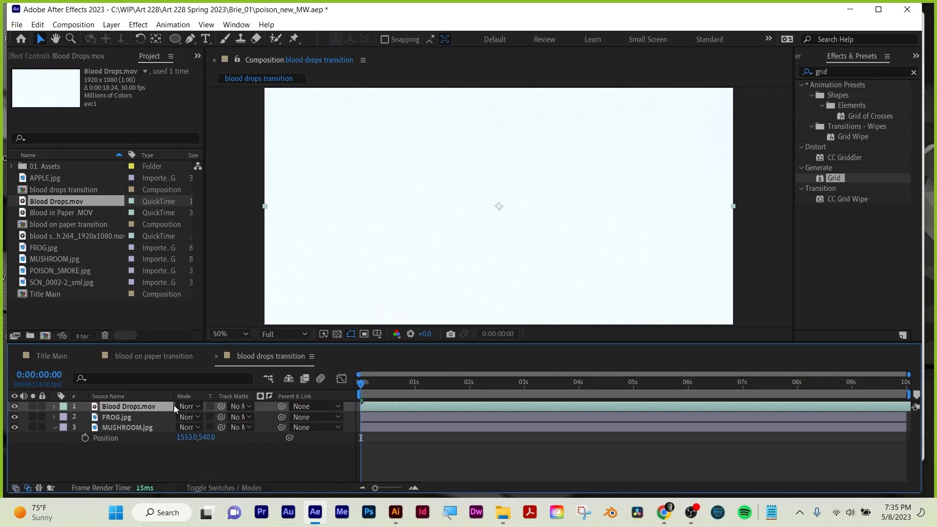
{"action": "left_click", "coordinate": [115, 415]}
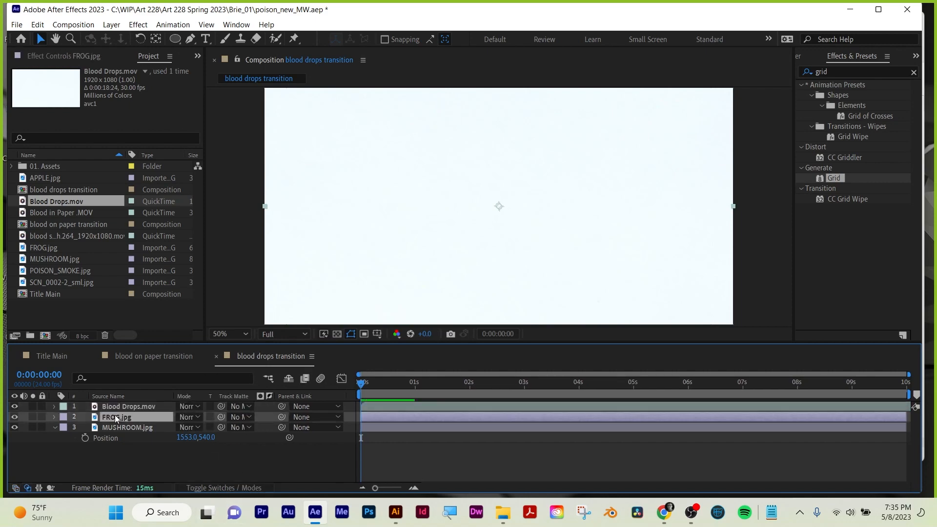
{"action": "left_click", "coordinate": [244, 418]}
{"action": "left_click", "coordinate": [264, 445]}
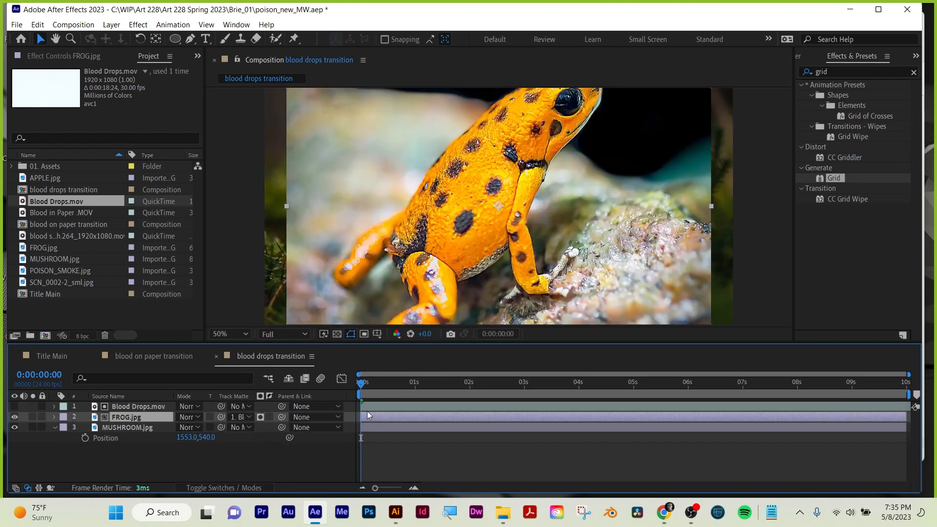
{"action": "left_click_drag", "start_coordinate": [376, 386], "coordinate": [350, 385]}
{"action": "left_click", "coordinate": [261, 417]}
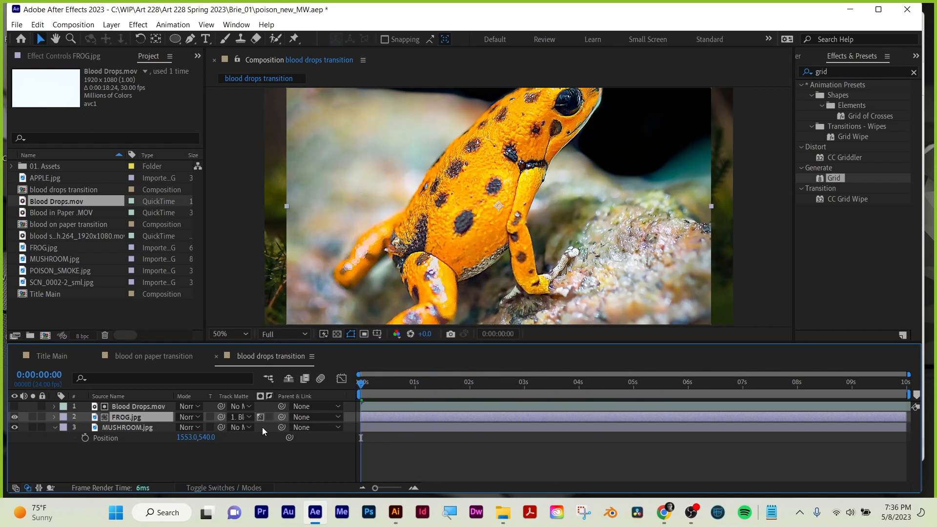
Scrub and play the blood drops transition from the start to examine how the drops reveal the mushroom through the frog.
{"action": "left_click", "coordinate": [366, 386]}
{"action": "left_click_drag", "start_coordinate": [367, 388], "coordinate": [252, 364]}
{"action": "left_click", "coordinate": [450, 406]}
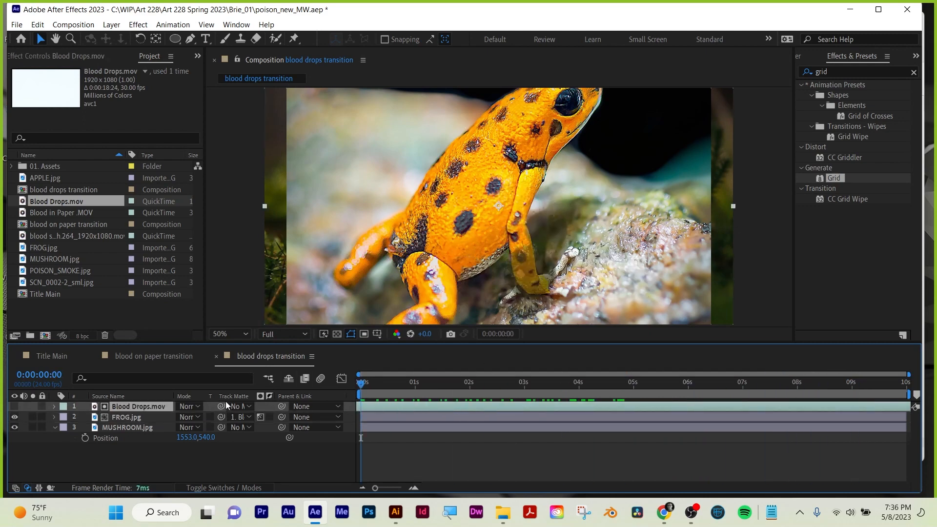
{"action": "key", "text": "space"}
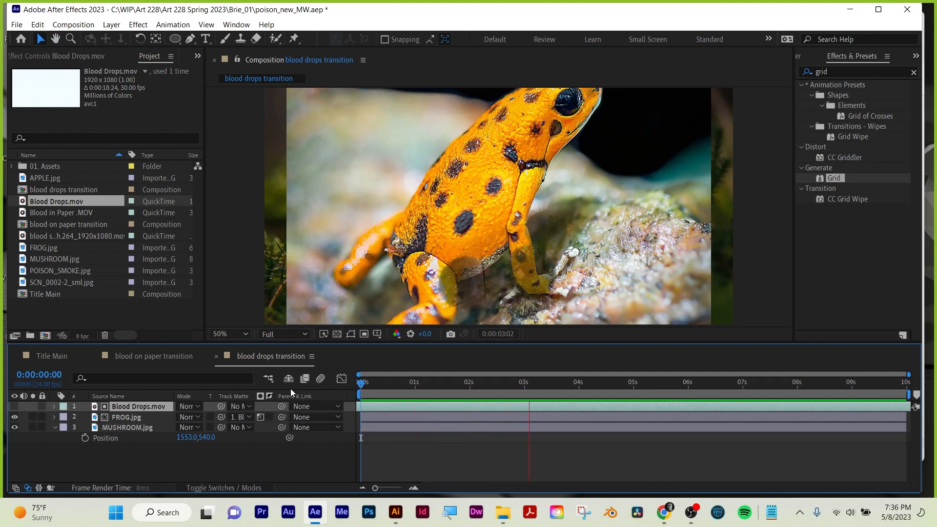
{"action": "key", "text": "space"}
{"action": "left_click", "coordinate": [35, 407]}
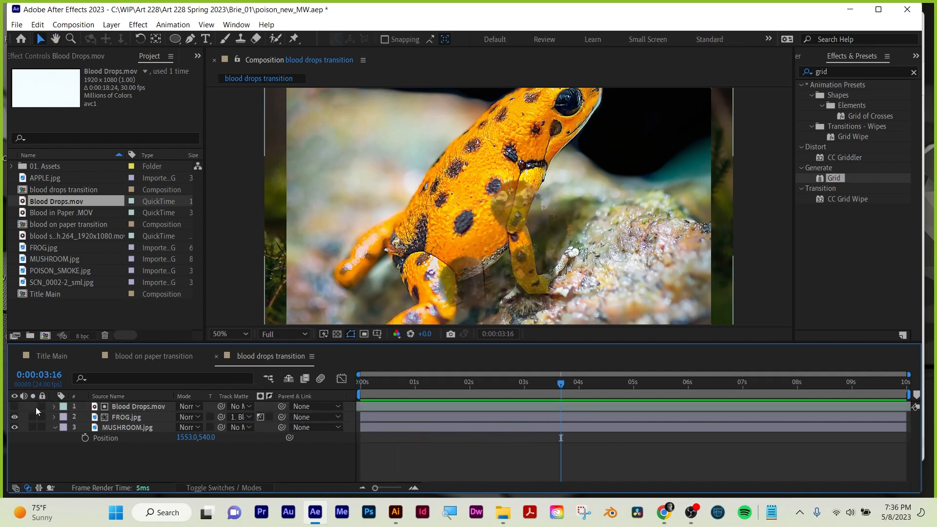
Select the Blood Drops.mov layer in the blood drops transition composition and make it visible.
{"action": "left_click", "coordinate": [122, 406]}
{"action": "left_click", "coordinate": [15, 407]}
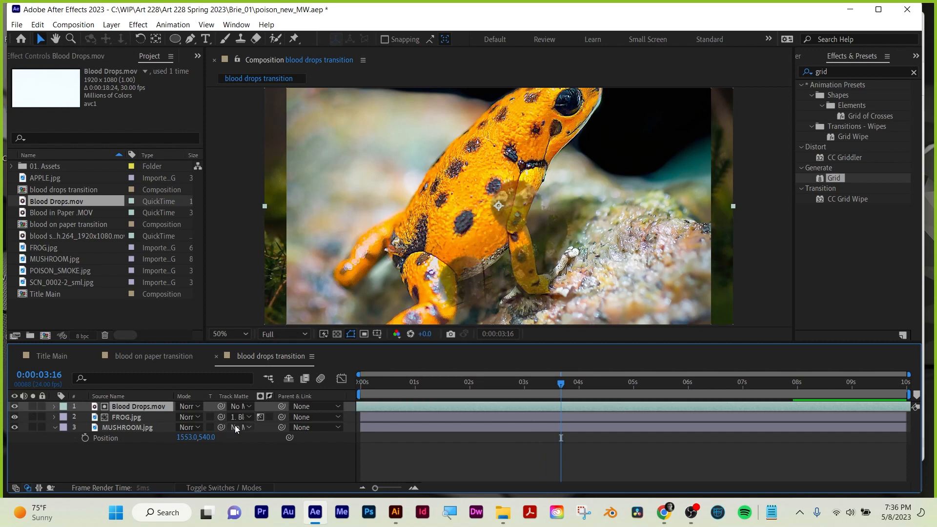
Try darkening Blood Drops.mov with a Curves effect, undo the curve adjustment and delete the effect.
{"action": "left_click", "coordinate": [845, 74]}
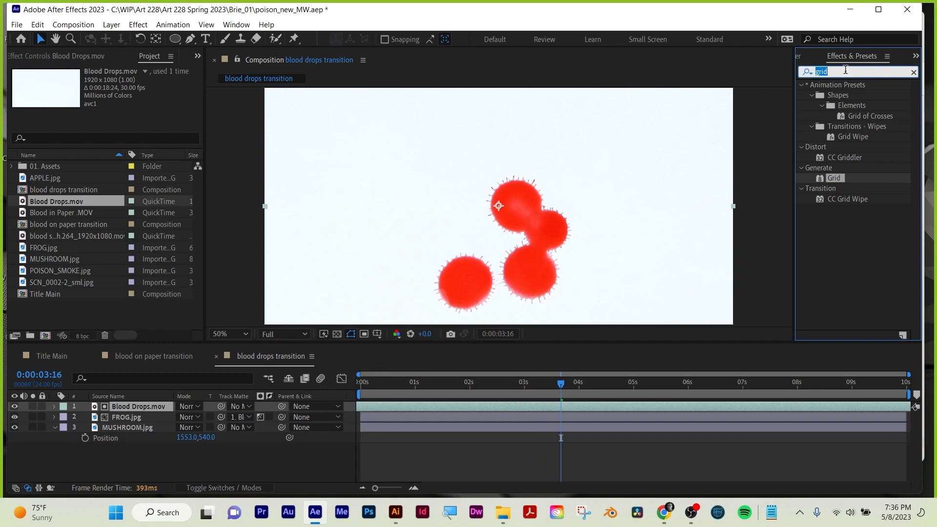
{"action": "type", "text": "curves"}
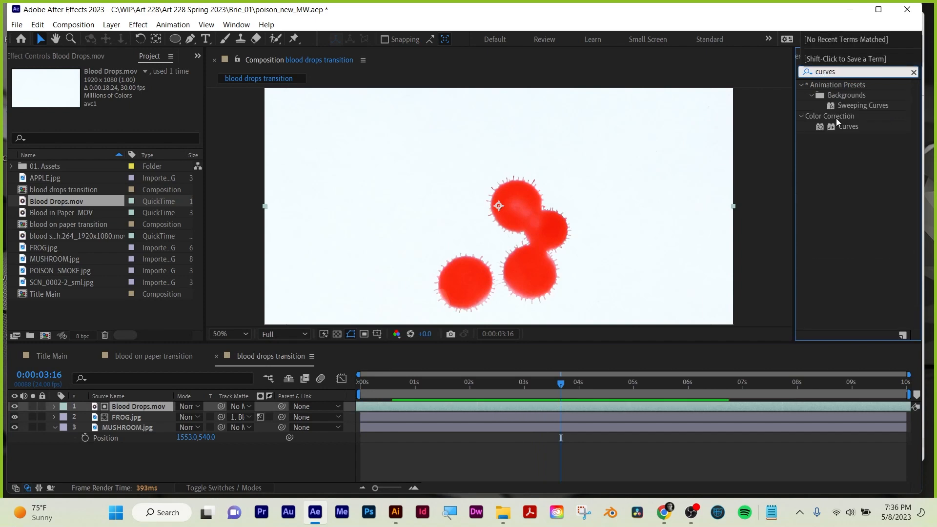
{"action": "left_click_drag", "start_coordinate": [848, 126], "coordinate": [582, 403]}
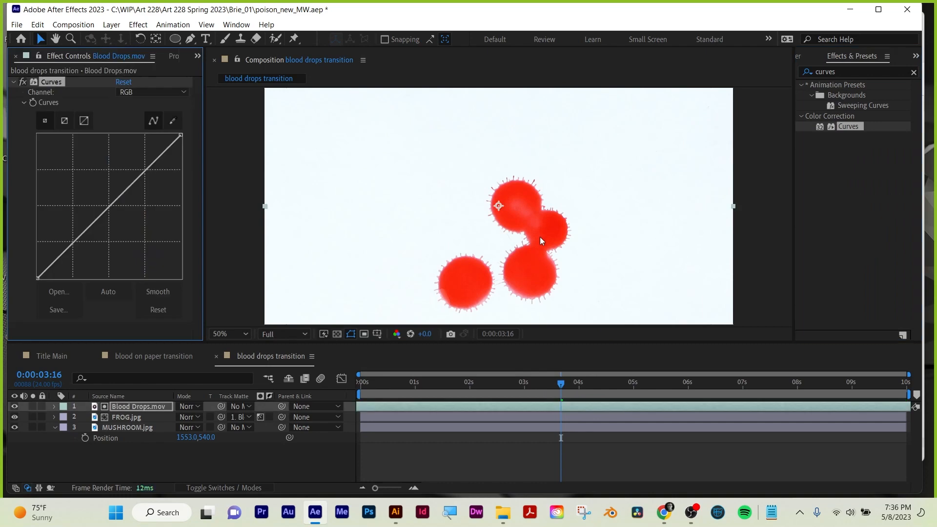
{"action": "left_click_drag", "start_coordinate": [115, 205], "coordinate": [149, 228]}
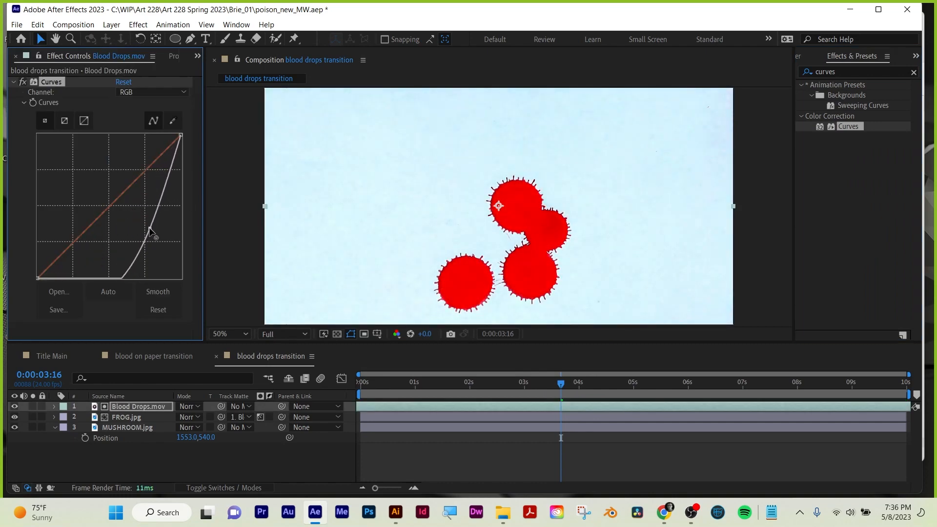
{"action": "key", "text": "ctrl+z"}
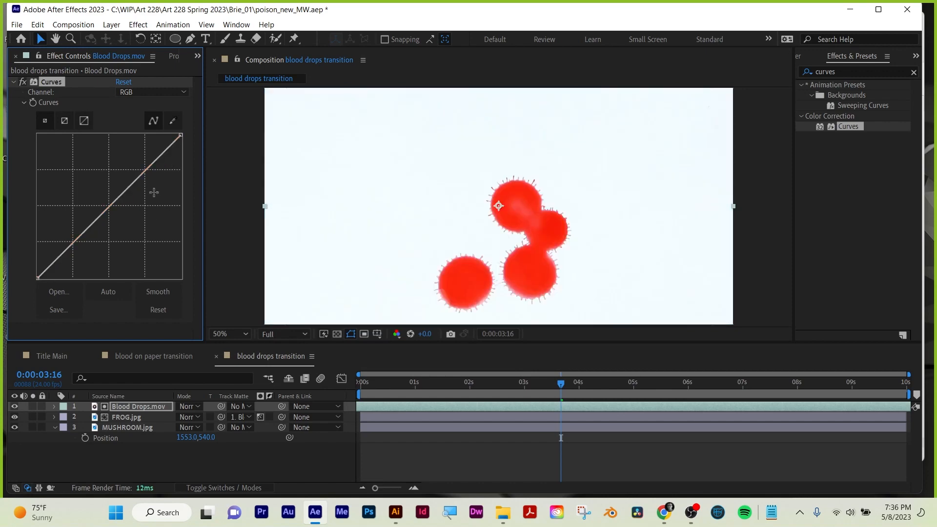
{"action": "key", "text": "Delete"}
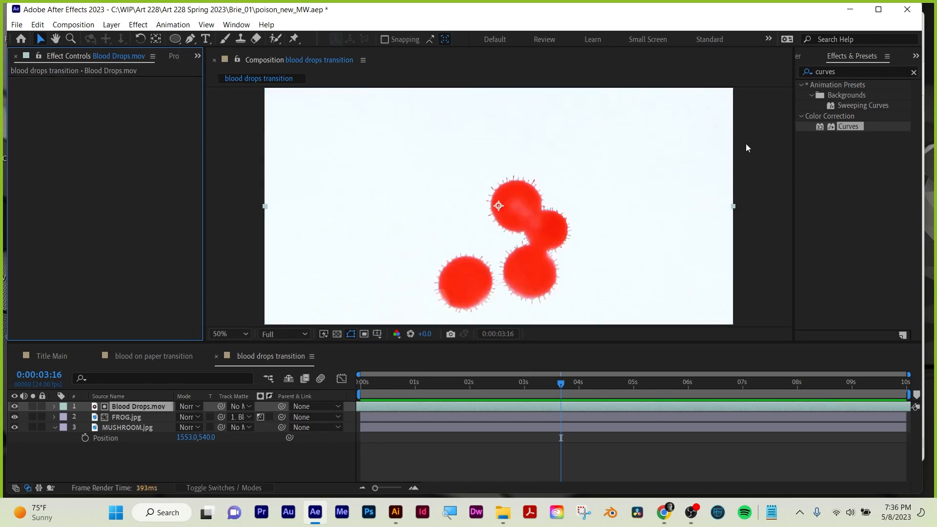
Apply the Extract keying effect to Blood Drops.mov with white point 177 and white softness 36 to remove the white background.
{"action": "left_click", "coordinate": [845, 70]}
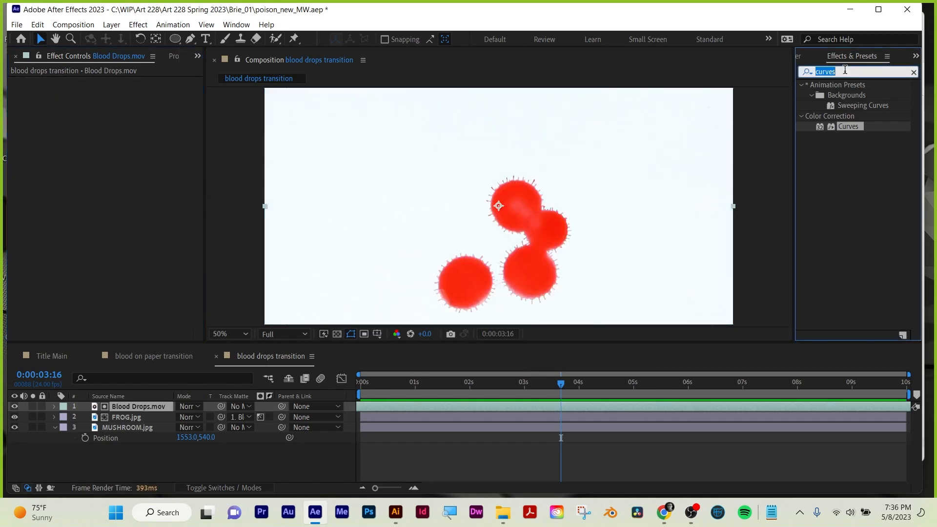
{"action": "type", "text": "extra"}
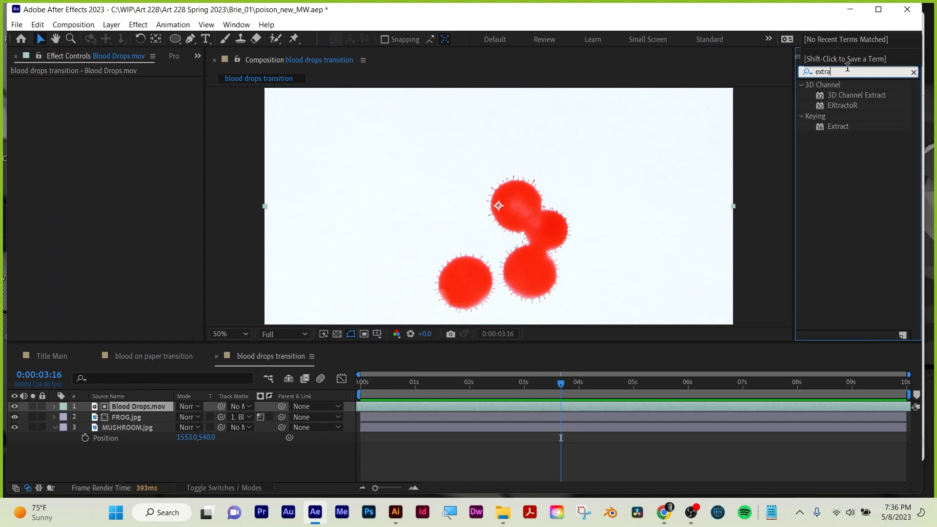
{"action": "left_click_drag", "start_coordinate": [828, 127], "coordinate": [634, 405]}
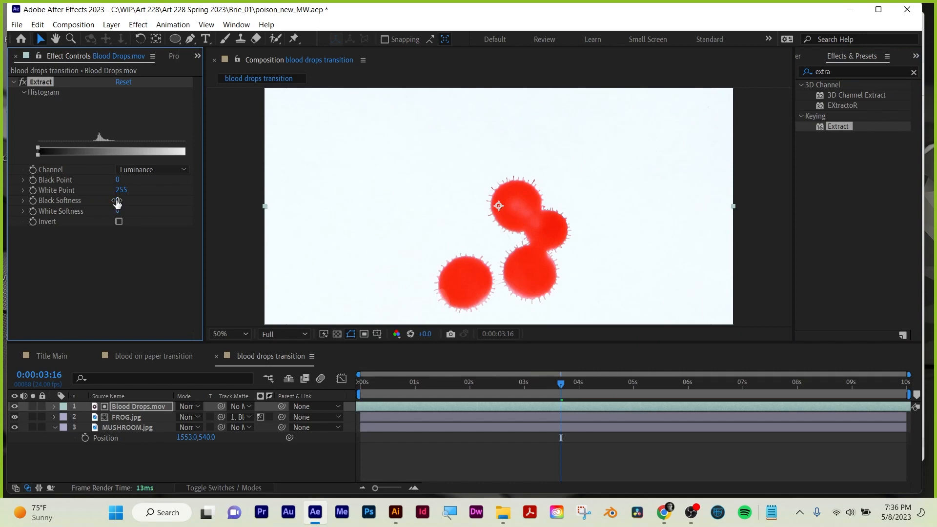
{"action": "mouse_move", "coordinate": [120, 190]}
{"action": "left_mouse_down"}
{"action": "mouse_move", "coordinate": [93, 195]}
{"action": "mouse_move", "coordinate": [128, 208]}
{"action": "mouse_move", "coordinate": [152, 204]}
{"action": "mouse_move", "coordinate": [101, 189]}
{"action": "left_mouse_up"}
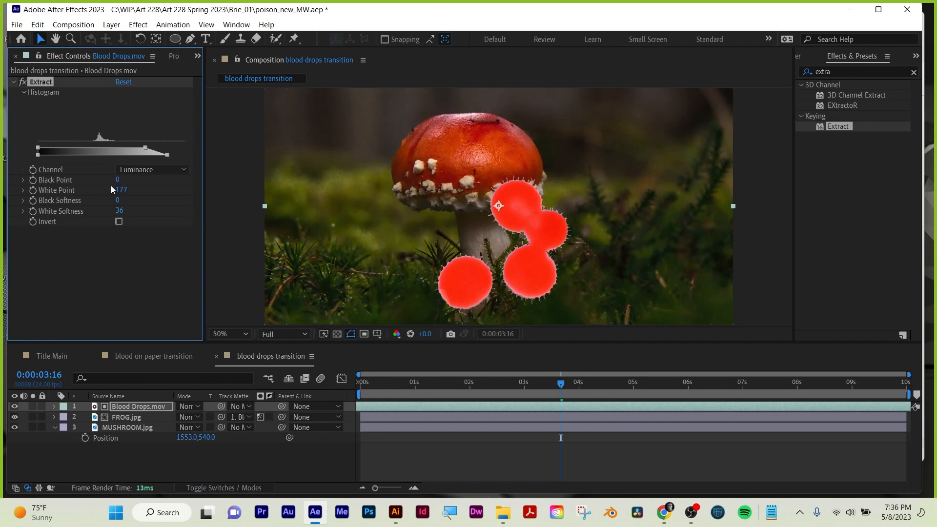
{"action": "left_click", "coordinate": [14, 81]}
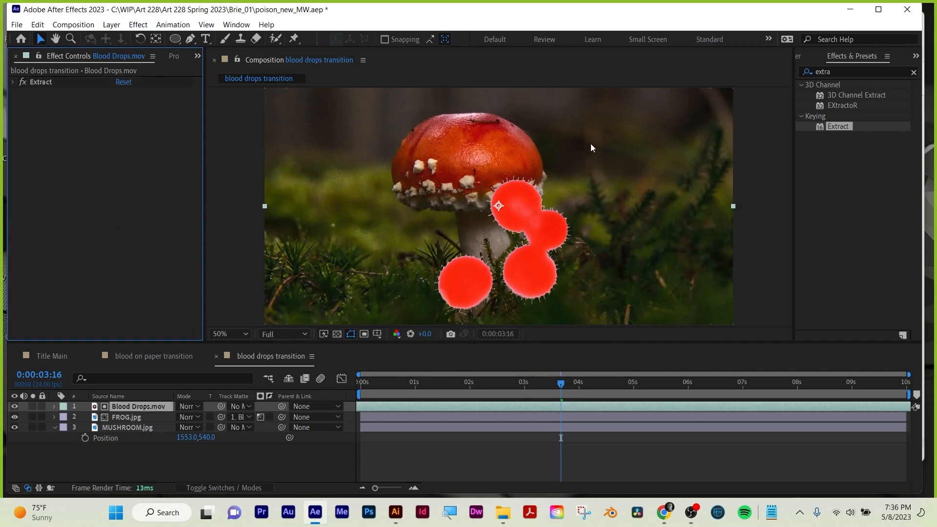
Apply the Exposure color correction effect to Blood Drops.mov and lower its master exposure to -2.54.
{"action": "left_click", "coordinate": [853, 75]}
{"action": "type", "text": "expo"}
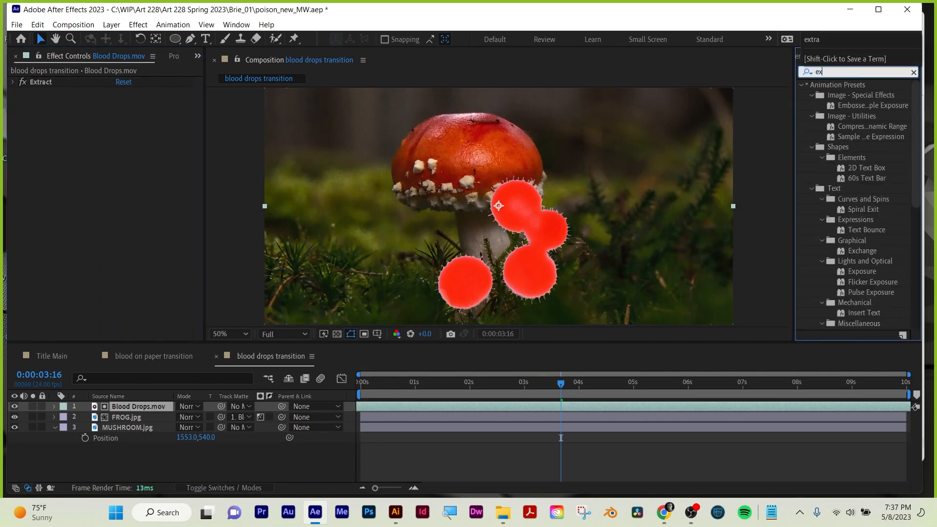
{"action": "type", "text": "sure"}
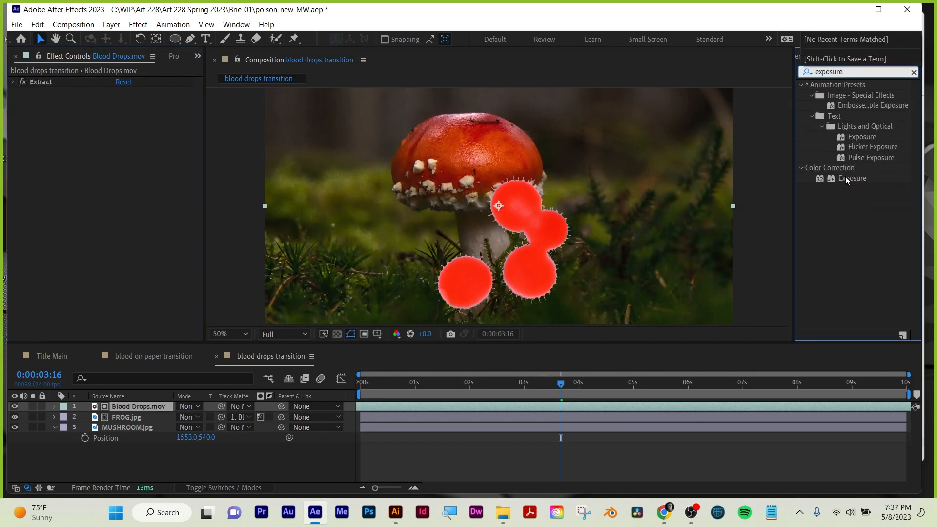
{"action": "left_click_drag", "start_coordinate": [844, 177], "coordinate": [581, 403]}
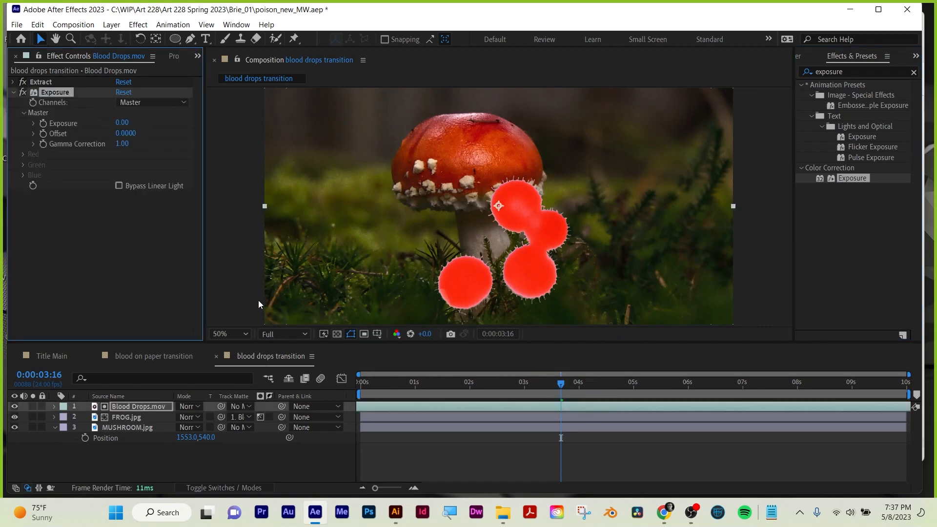
{"action": "left_click_drag", "start_coordinate": [121, 122], "coordinate": [3, 158]}
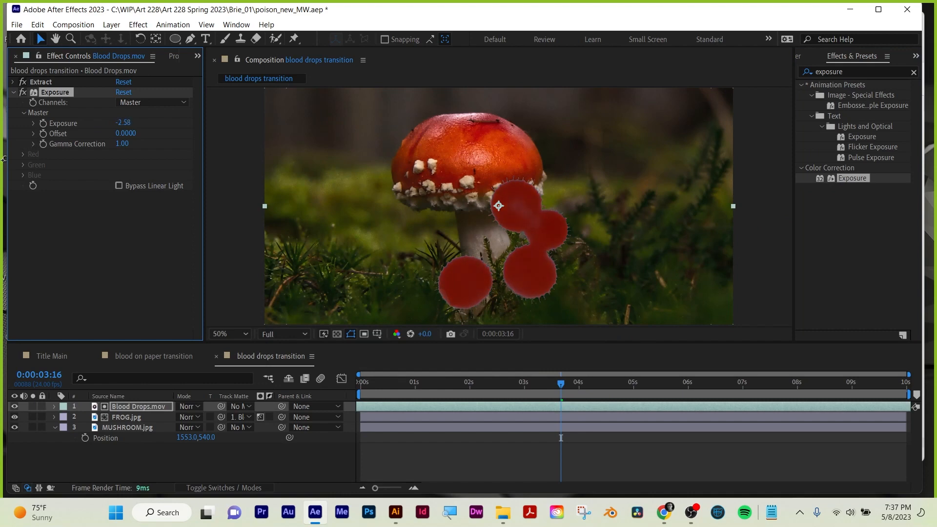
{"action": "left_click", "coordinate": [12, 93]}
{"action": "left_click", "coordinate": [51, 171]}
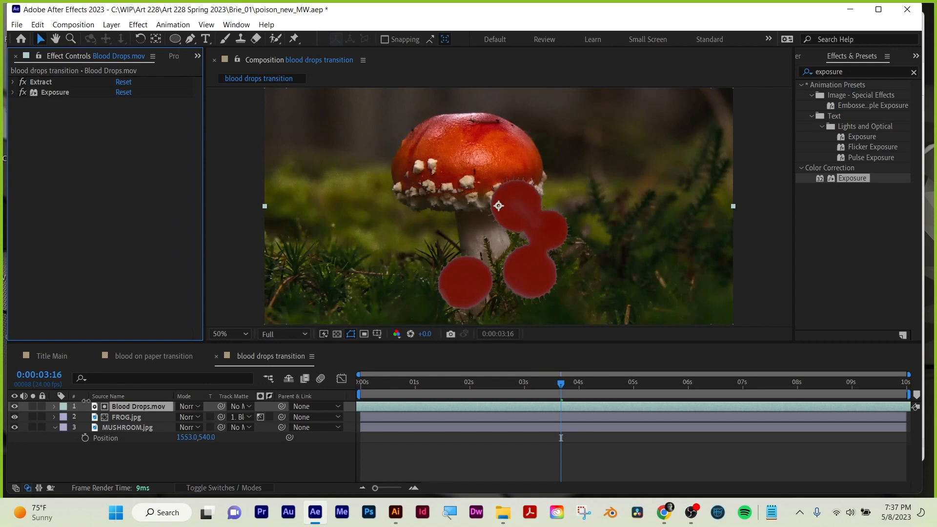
Hide the Blood Drops.mov layer and switch FROG.jpg's track matte from luma to alpha.
{"action": "left_click", "coordinate": [16, 406]}
{"action": "left_click", "coordinate": [260, 417]}
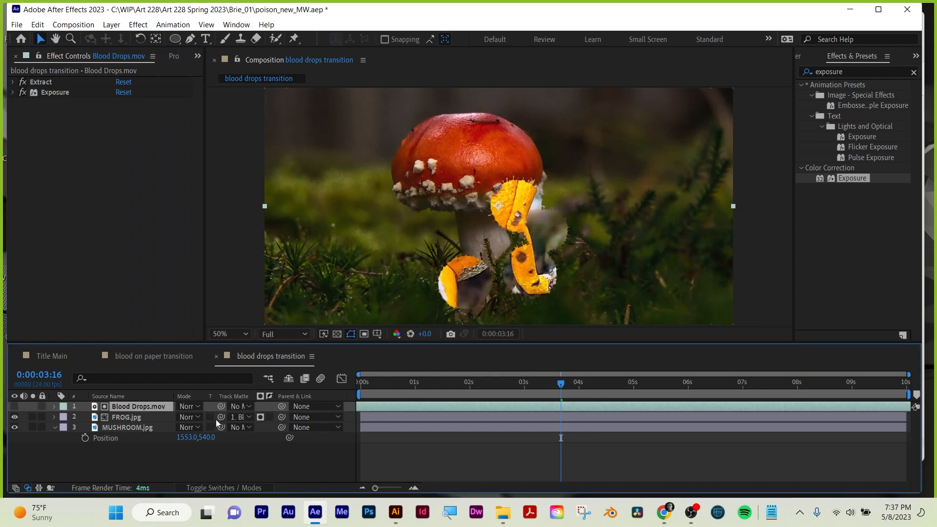
{"action": "left_click", "coordinate": [260, 416]}
{"action": "left_click", "coordinate": [260, 417]}
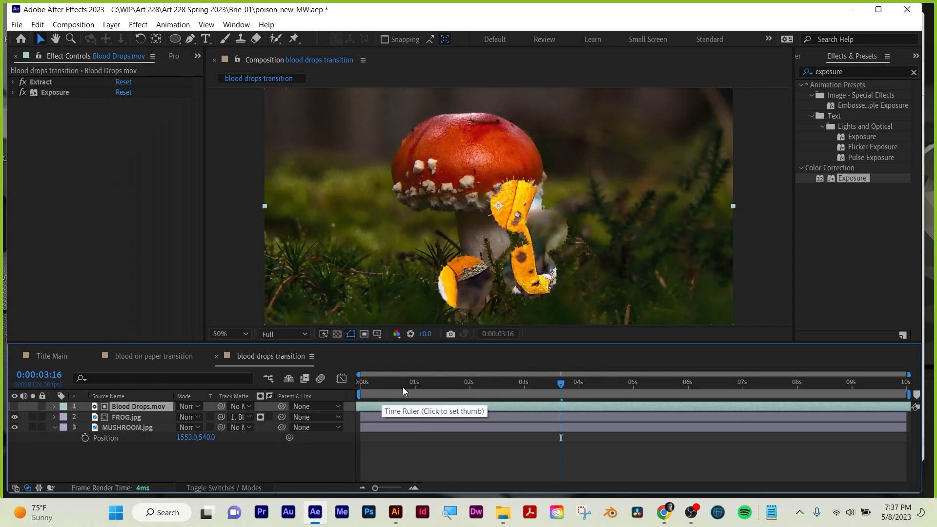
Play the transition from the start to examine how the alpha matte shapes the frog over the mushroom.
{"action": "left_click_drag", "start_coordinate": [413, 382], "coordinate": [319, 385]}
{"action": "key", "text": "space"}
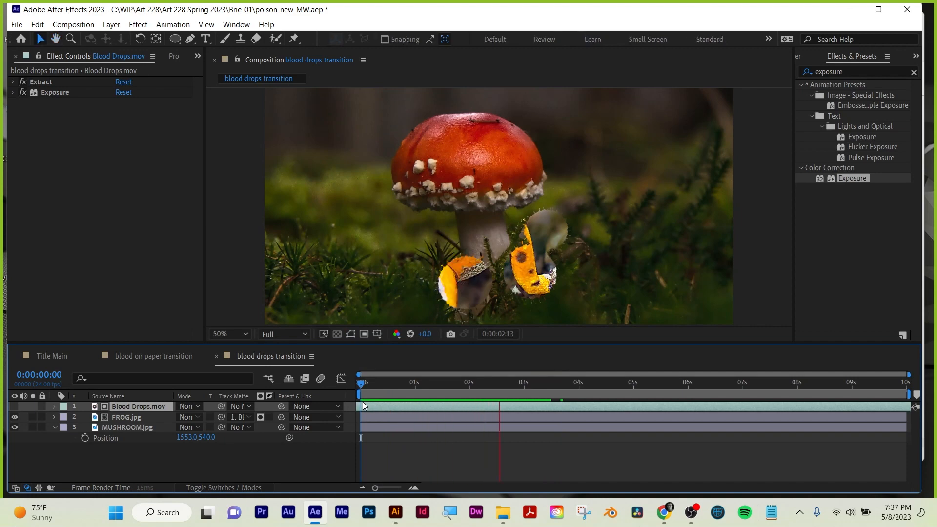
{"action": "key", "text": "space"}
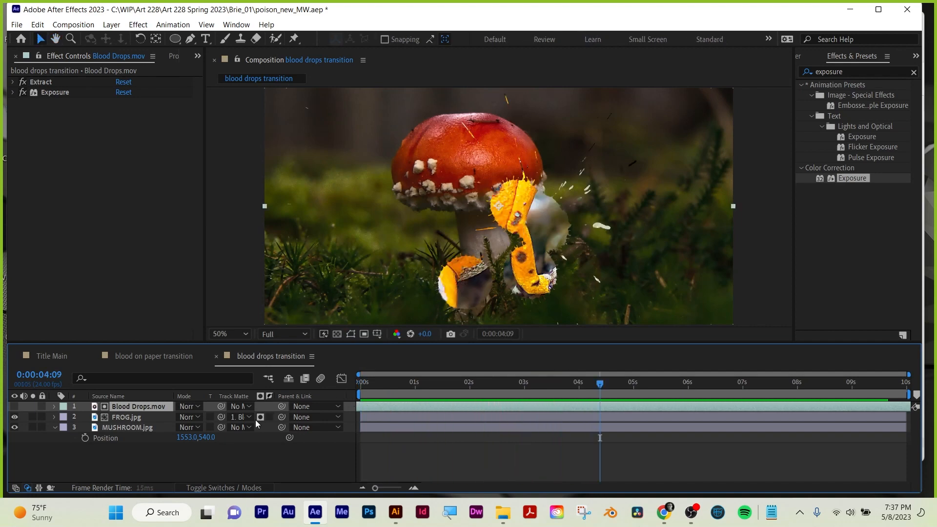
Compare the transition with FROG.jpg's matte set to luma and to alpha by playing both, leaving the matte on alpha.
{"action": "left_click", "coordinate": [259, 417]}
{"action": "left_click", "coordinate": [269, 416]}
{"action": "left_click", "coordinate": [269, 416]}
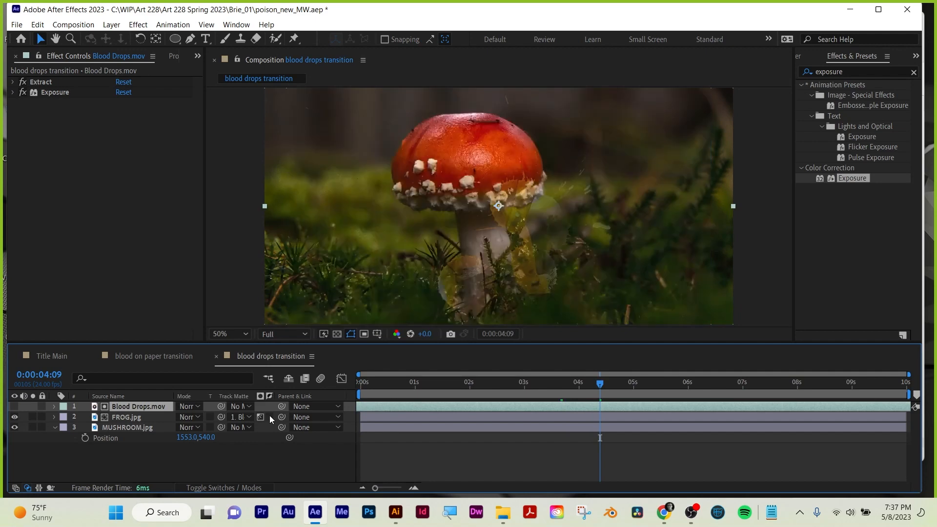
{"action": "key", "text": "space"}
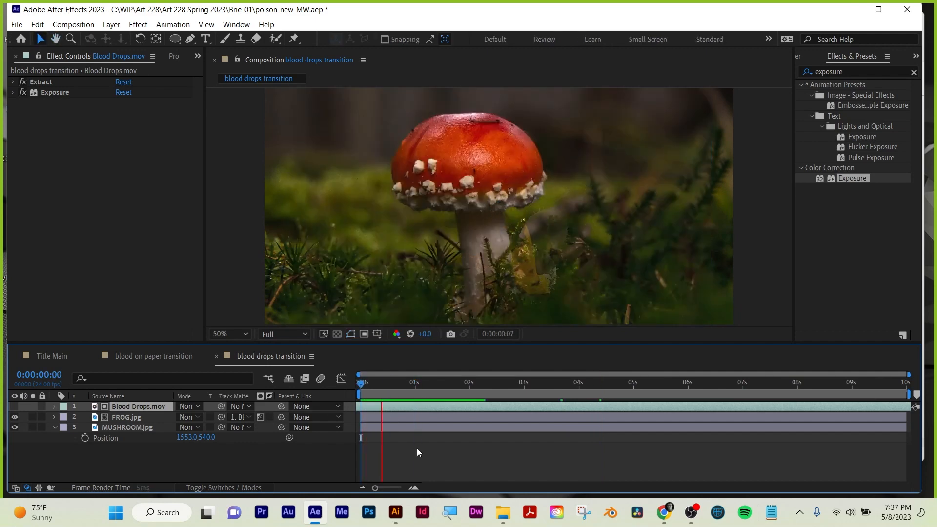
{"action": "left_click", "coordinate": [261, 417]}
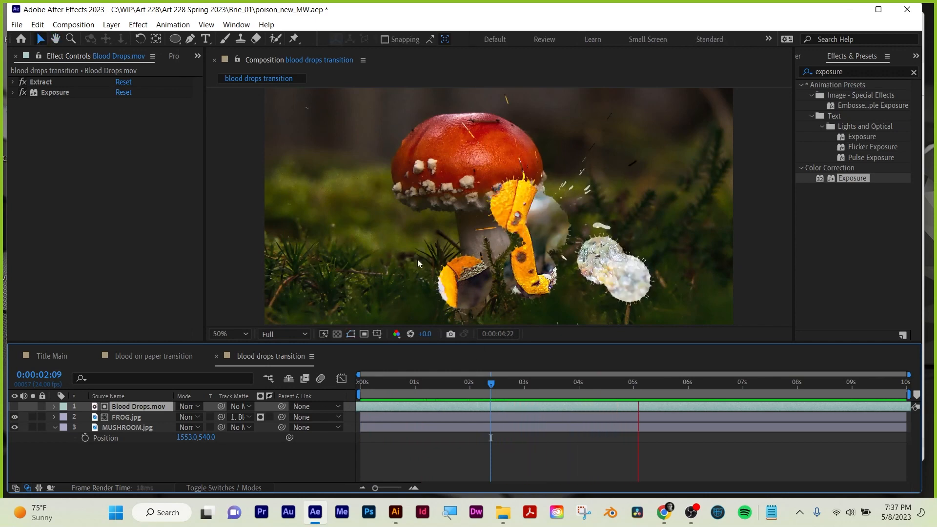
{"action": "left_click", "coordinate": [445, 410]}
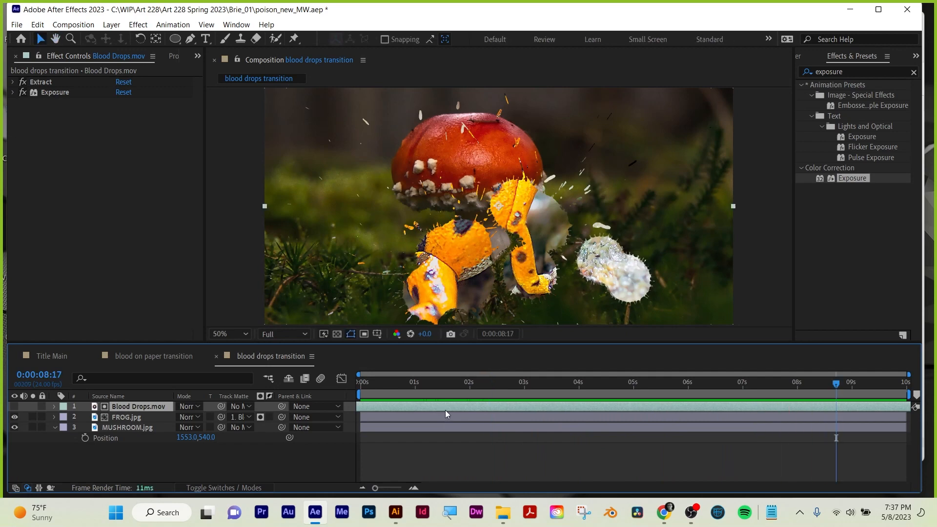
Create a 1920 x 1080, 24 fps composition with a 10-second duration named "blood splash transition".
{"action": "left_click", "coordinate": [172, 57]}
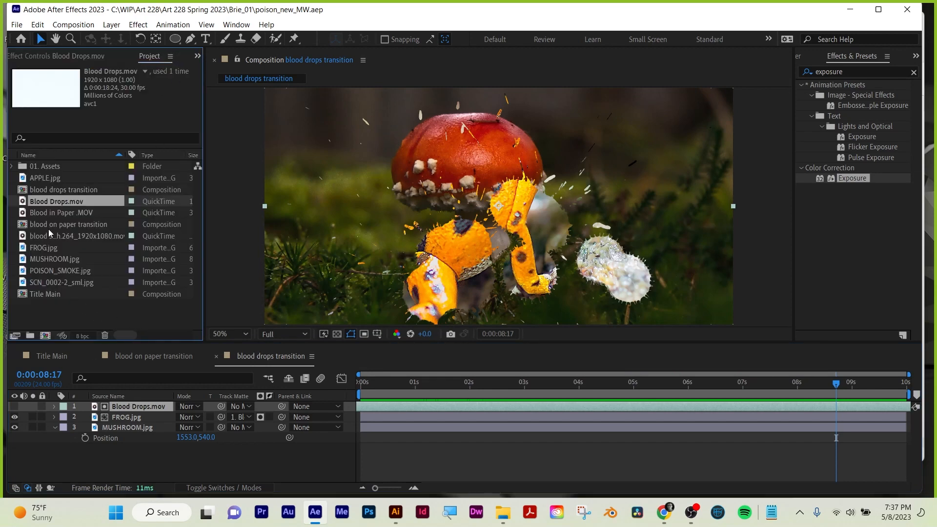
{"action": "left_click", "coordinate": [49, 214]}
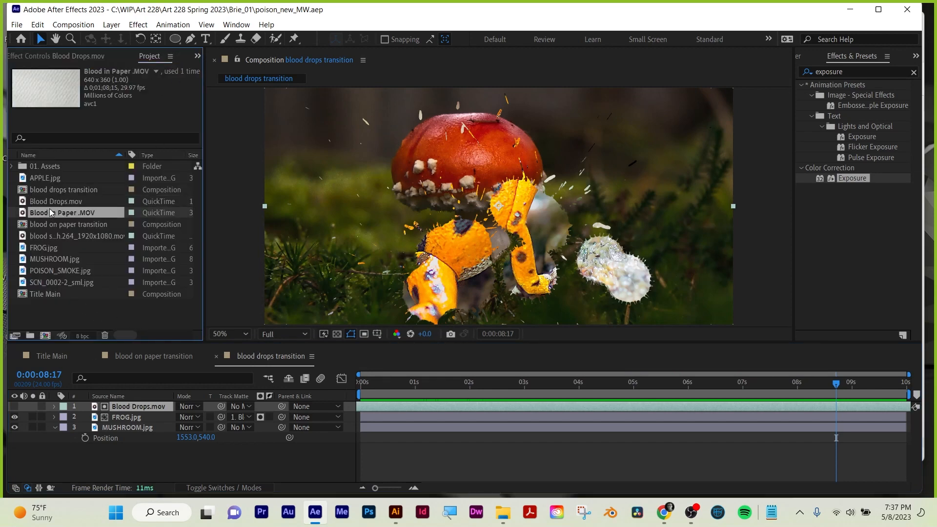
{"action": "left_click", "coordinate": [46, 236]}
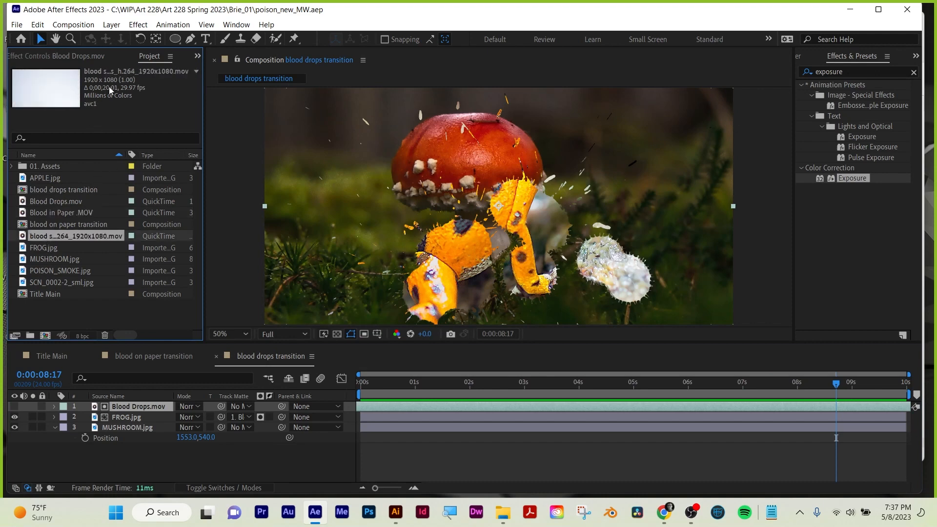
{"action": "left_click", "coordinate": [45, 335]}
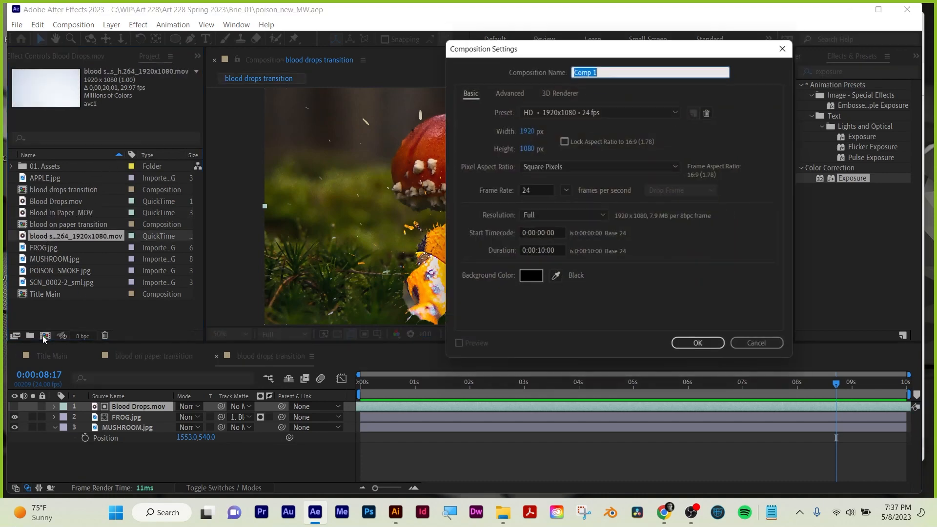
{"action": "type", "text": "blood splash"}
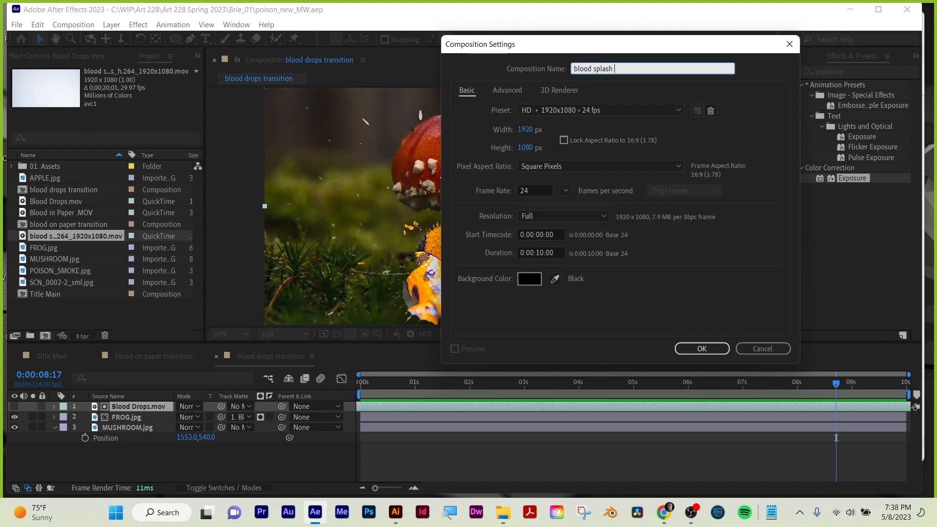
{"action": "type", "text": " transition"}
{"action": "left_click", "coordinate": [702, 348]}
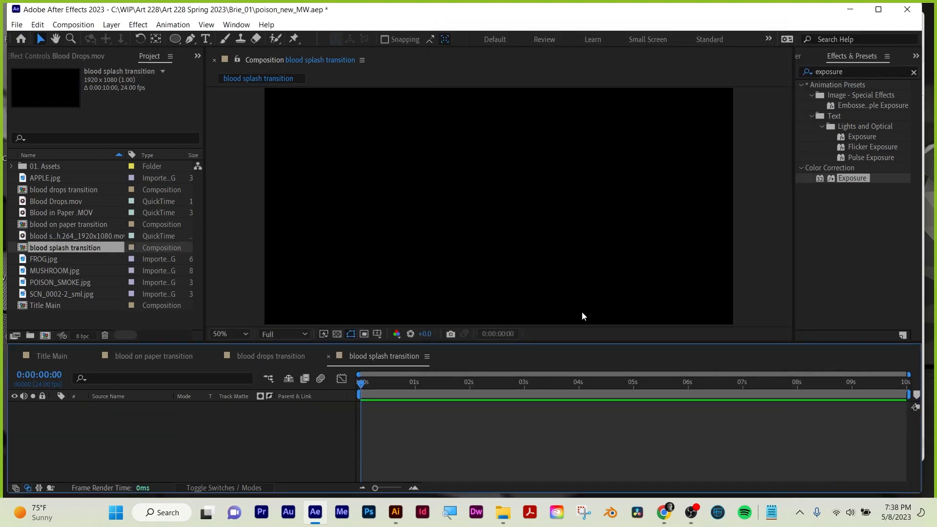
Add FROG.jpg to the composition, with MUSHROOM.jpg beneath it and the 1920x1080 blood splash clip above both.
{"action": "left_click", "coordinate": [60, 282]}
{"action": "left_click_drag", "start_coordinate": [48, 259], "coordinate": [195, 446]}
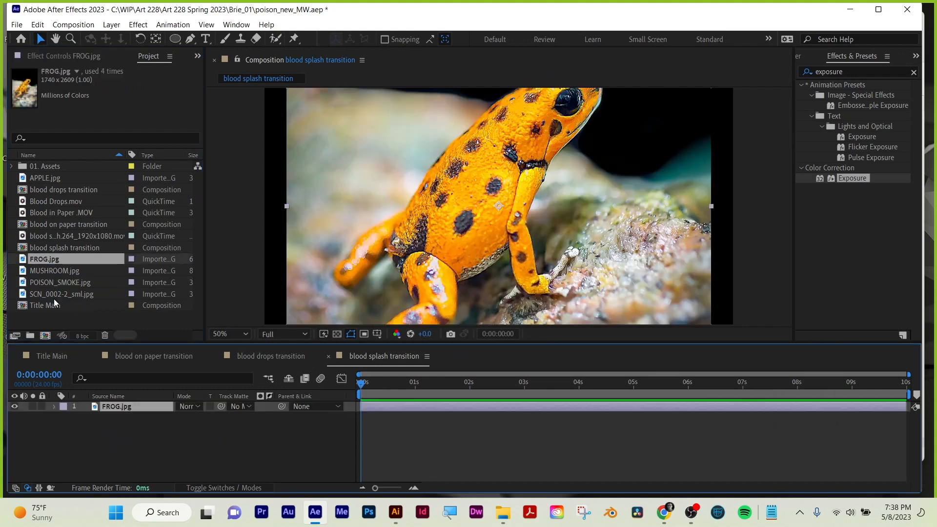
{"action": "left_click_drag", "start_coordinate": [51, 272], "coordinate": [94, 425]}
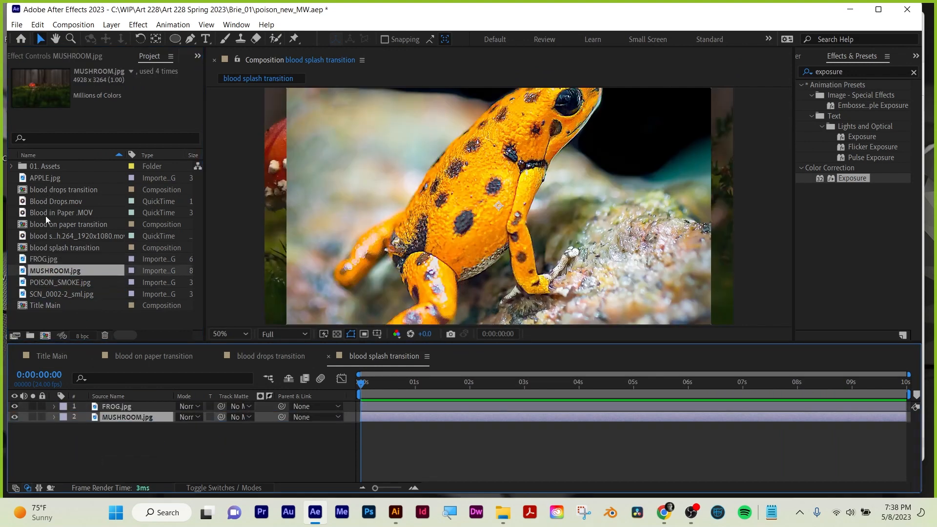
{"action": "left_click_drag", "start_coordinate": [51, 236], "coordinate": [71, 401]}
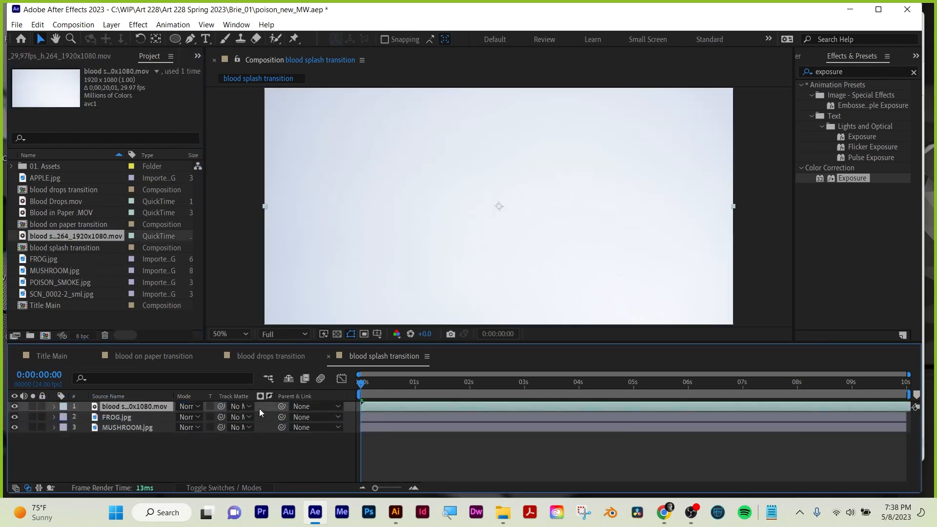
Assign the blood splash clip as the track matte of the FROG.jpg layer.
{"action": "left_click", "coordinate": [223, 489]}
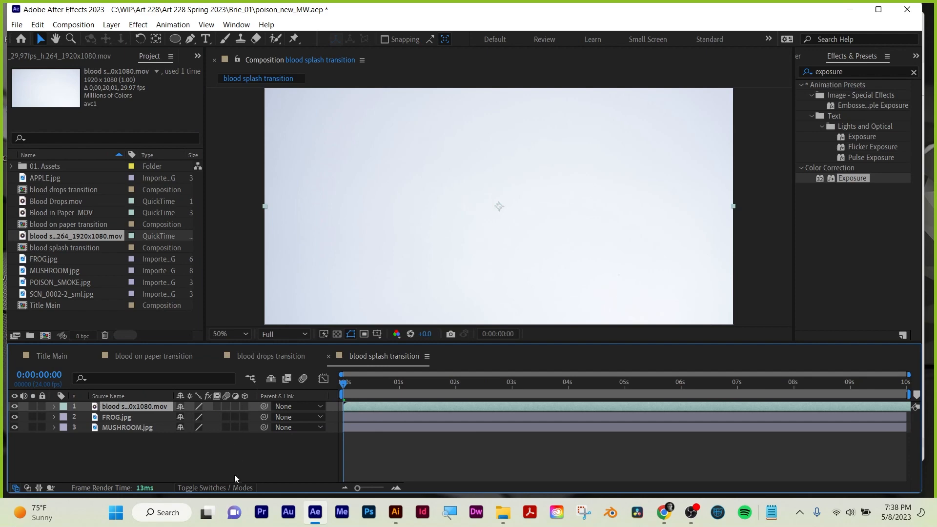
{"action": "left_click", "coordinate": [229, 487]}
{"action": "left_click", "coordinate": [124, 416]}
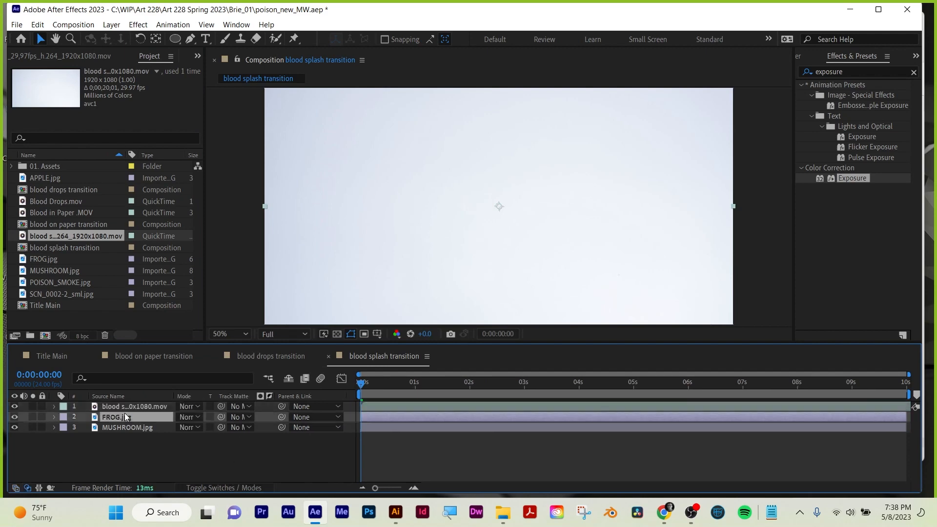
{"action": "left_click", "coordinate": [245, 418]}
{"action": "left_click", "coordinate": [253, 448]}
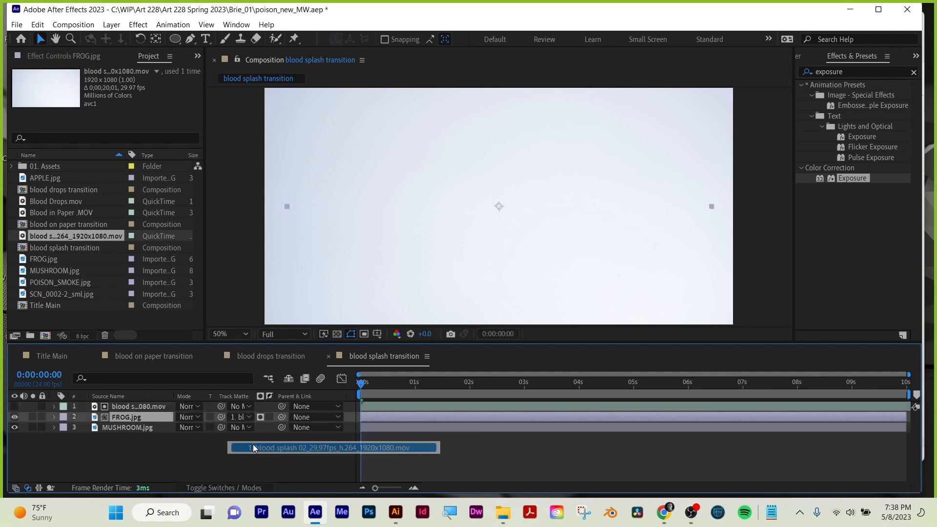
Switch the FROG.jpg track matte to an inverted luma matte, checking the splash around two seconds.
{"action": "left_click_drag", "start_coordinate": [361, 384], "coordinate": [479, 389]}
{"action": "left_click", "coordinate": [258, 416]}
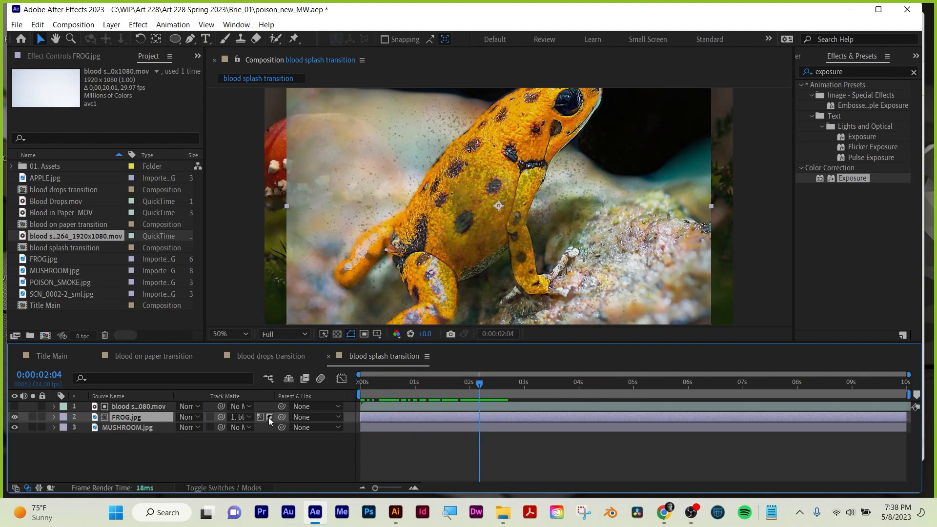
{"action": "left_click", "coordinate": [269, 417]}
{"action": "left_click_drag", "start_coordinate": [482, 388], "coordinate": [508, 388]}
Clear the effects search and make the blood splash layer visible for colour adjustment.
{"action": "left_click", "coordinate": [145, 407]}
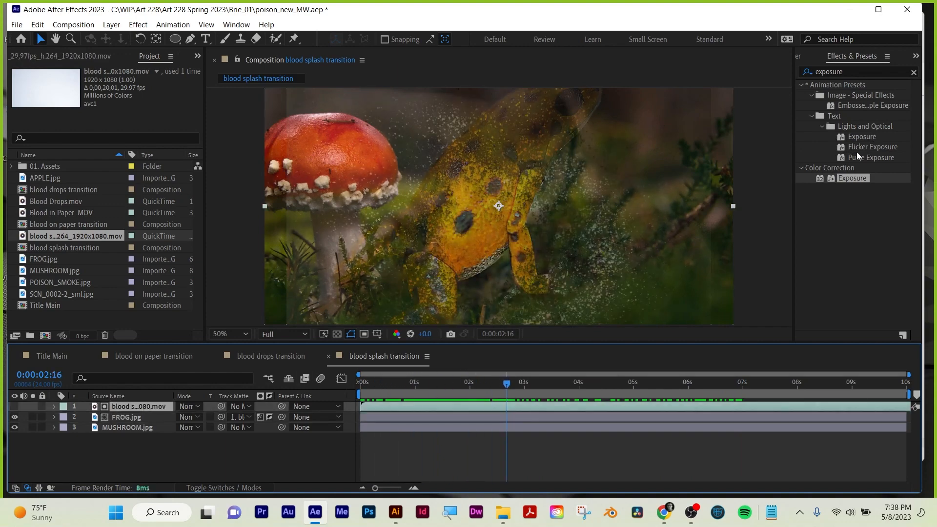
{"action": "left_click", "coordinate": [912, 72]}
{"action": "left_click", "coordinate": [876, 73]}
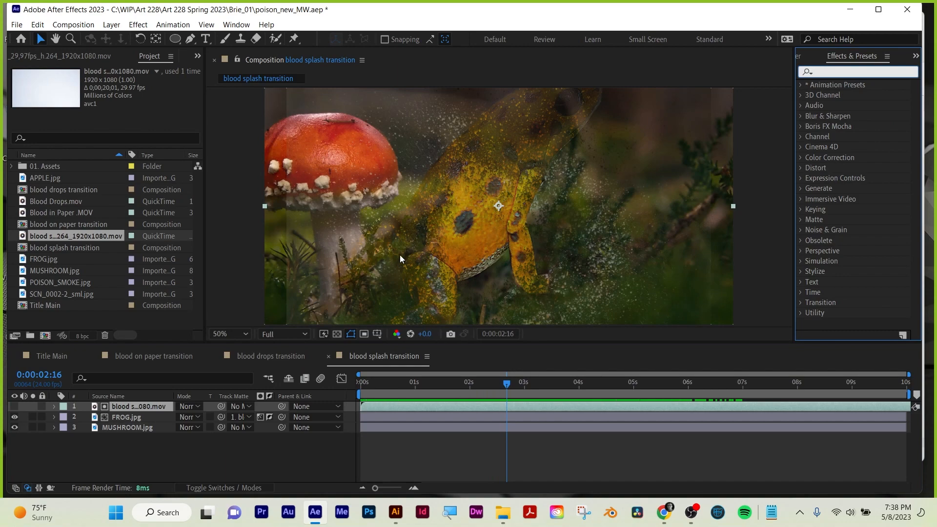
{"action": "left_click", "coordinate": [14, 407]}
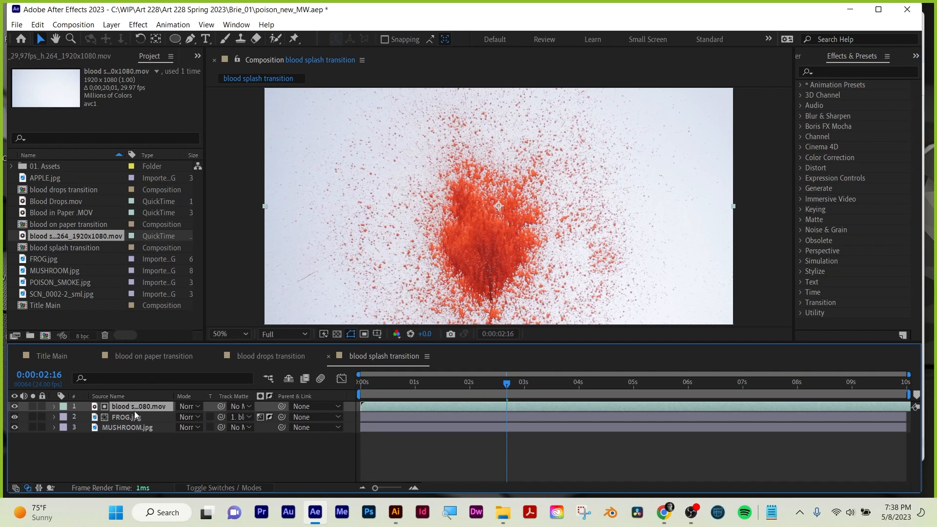
Find the Hue/Saturation effect by searching for "hue" and apply it to the blood splash layer.
{"action": "left_click", "coordinate": [871, 76]}
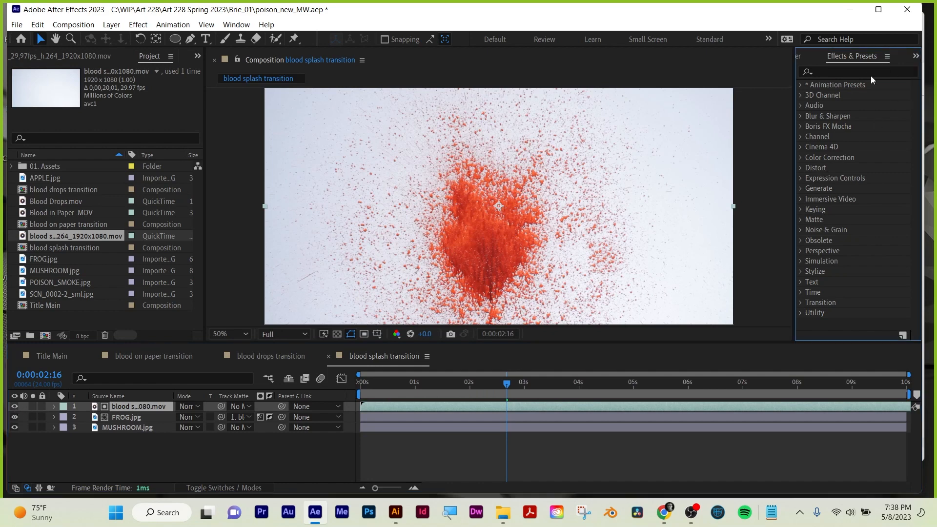
{"action": "key", "text": "h"}
{"action": "left_click", "coordinate": [871, 71]}
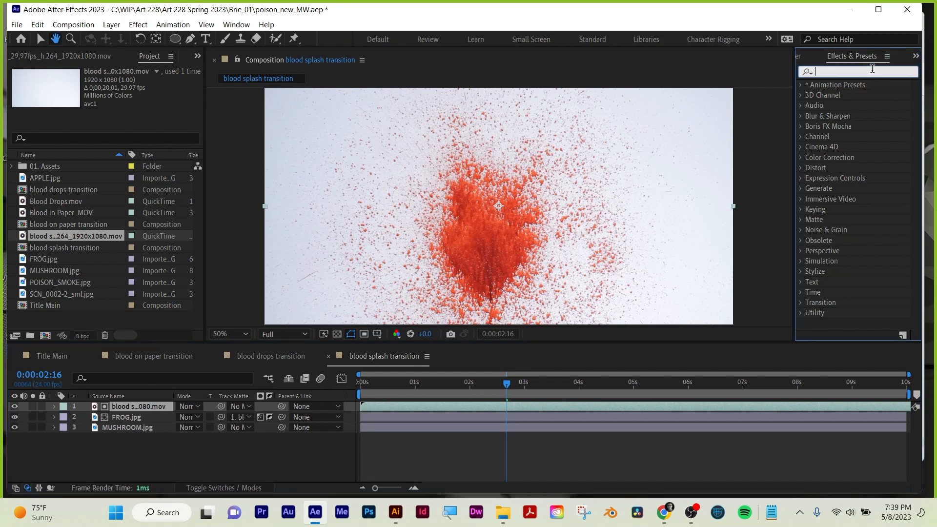
{"action": "type", "text": "hue"}
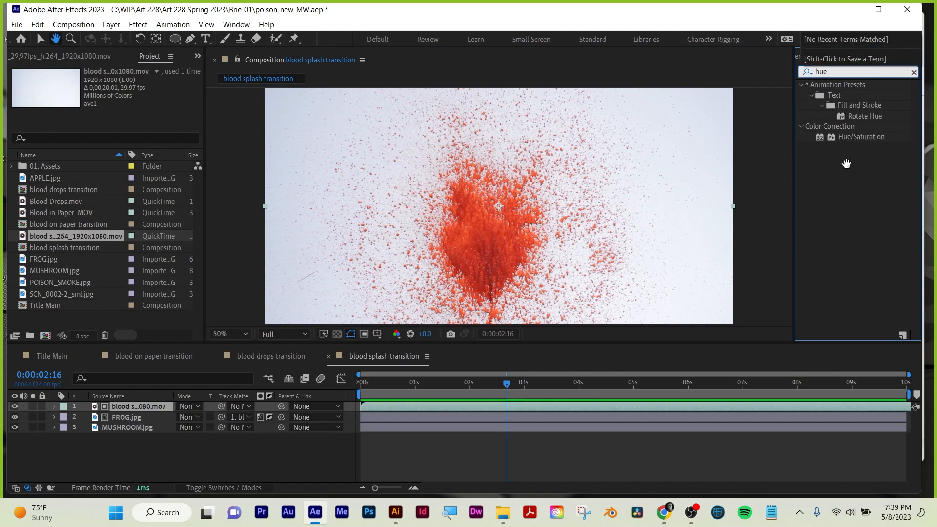
{"action": "type", "text": "v"}
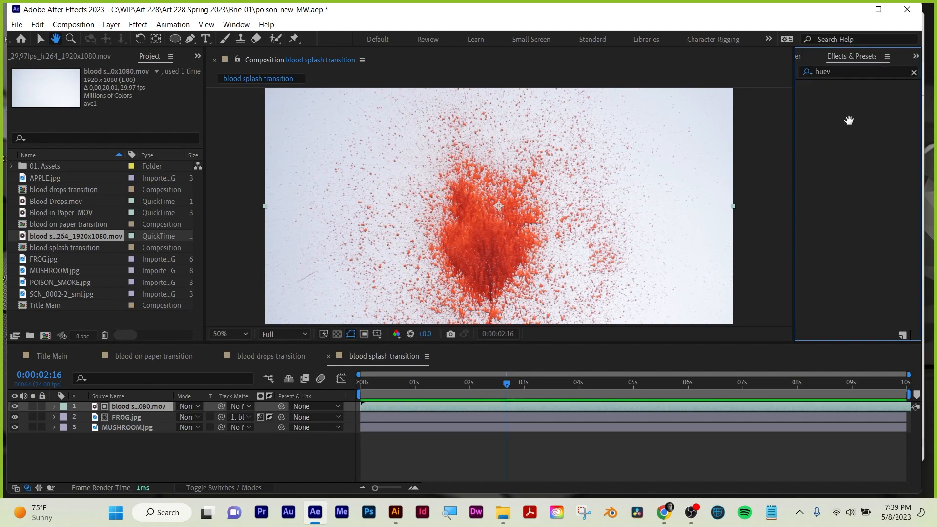
{"action": "key", "text": "BackSpace"}
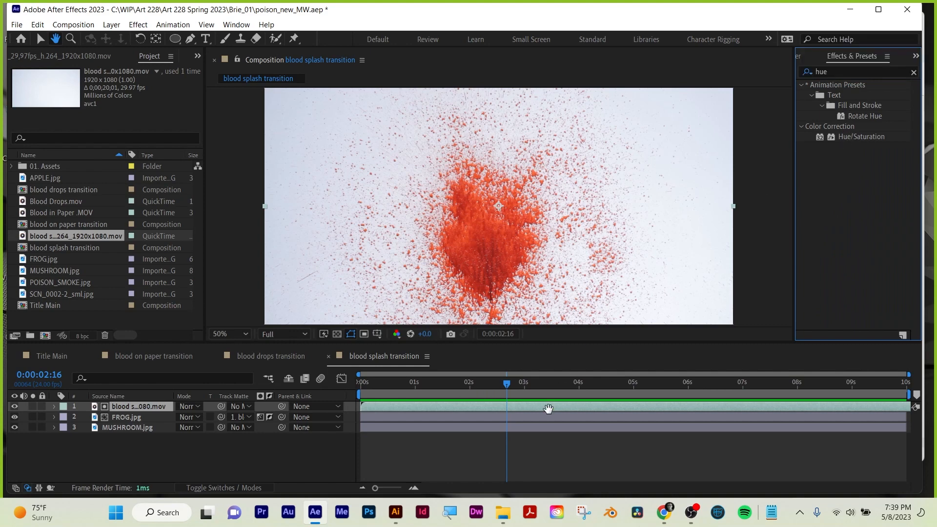
{"action": "left_click", "coordinate": [40, 40]}
{"action": "left_click_drag", "start_coordinate": [861, 137], "coordinate": [598, 401]}
{"action": "left_click_drag", "start_coordinate": [872, 136], "coordinate": [647, 401]}
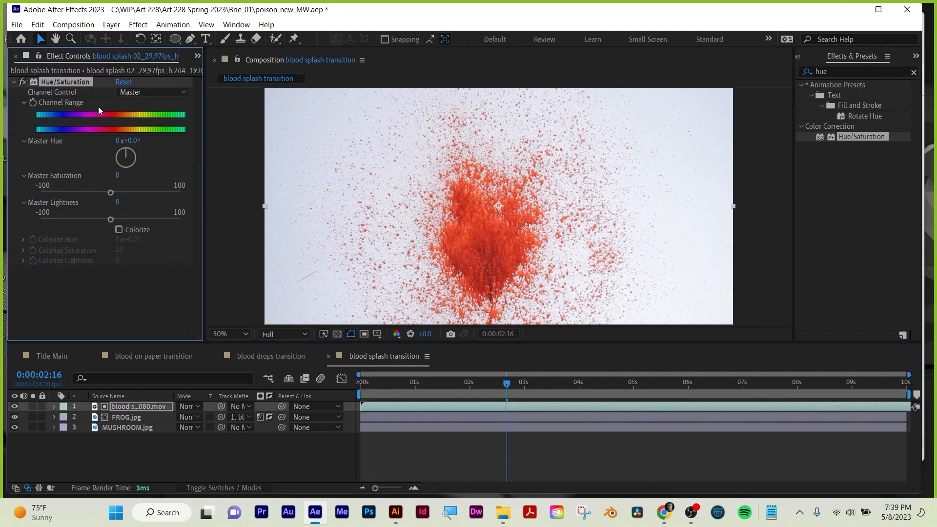
In Hue/Saturation, adjust the Reds channel to a lightness of -34 and a saturation of 77.
{"action": "left_click", "coordinate": [155, 92]}
{"action": "left_click", "coordinate": [157, 115]}
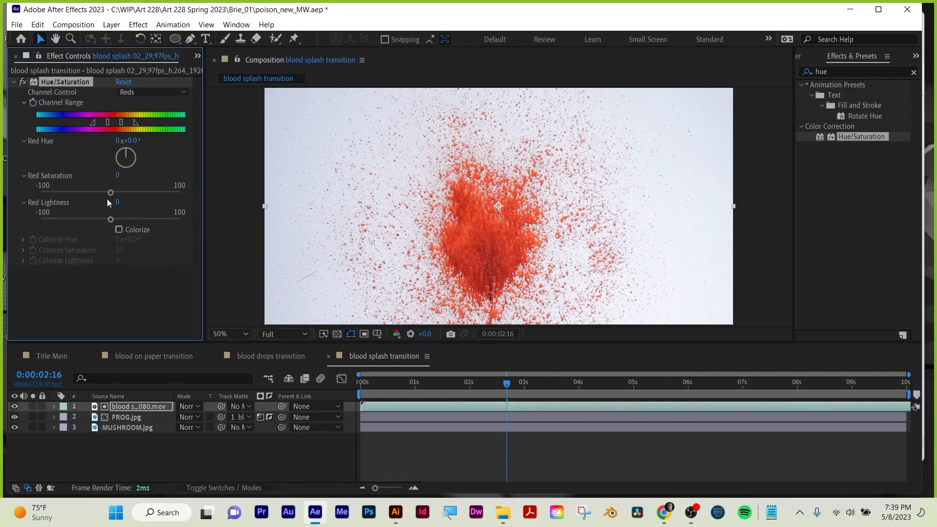
{"action": "left_click_drag", "start_coordinate": [109, 219], "coordinate": [80, 219]}
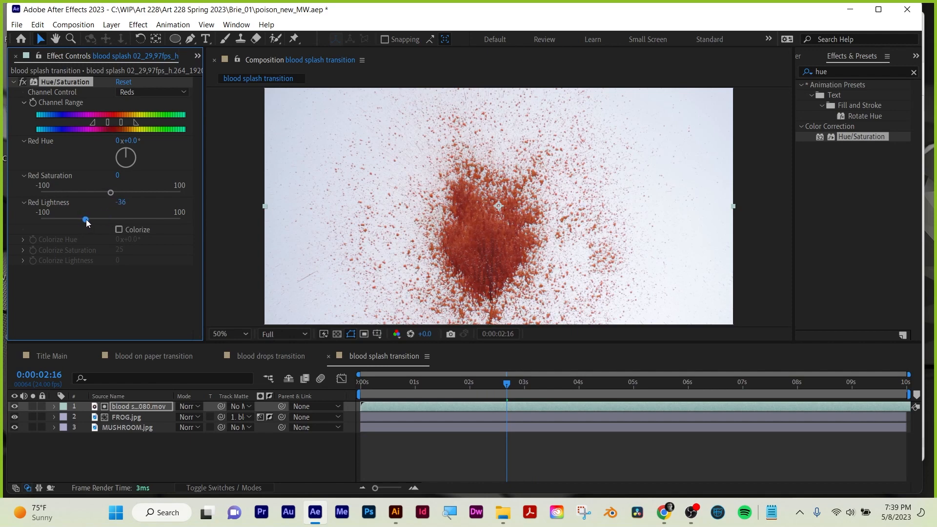
{"action": "left_click_drag", "start_coordinate": [110, 192], "coordinate": [154, 191]}
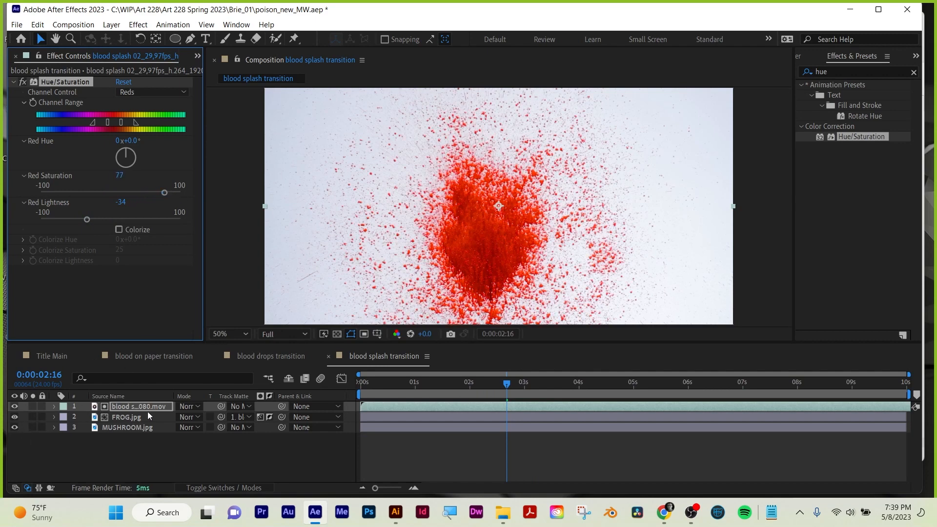
Hide the blood splash layer and turn off the FROG.jpg matte inversion after comparing both matte states.
{"action": "left_click", "coordinate": [15, 406]}
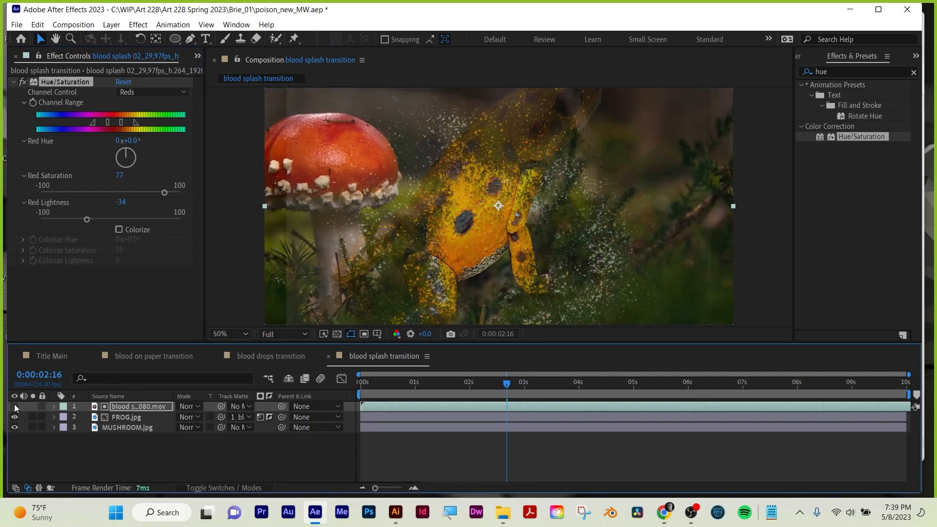
{"action": "left_click", "coordinate": [270, 417]}
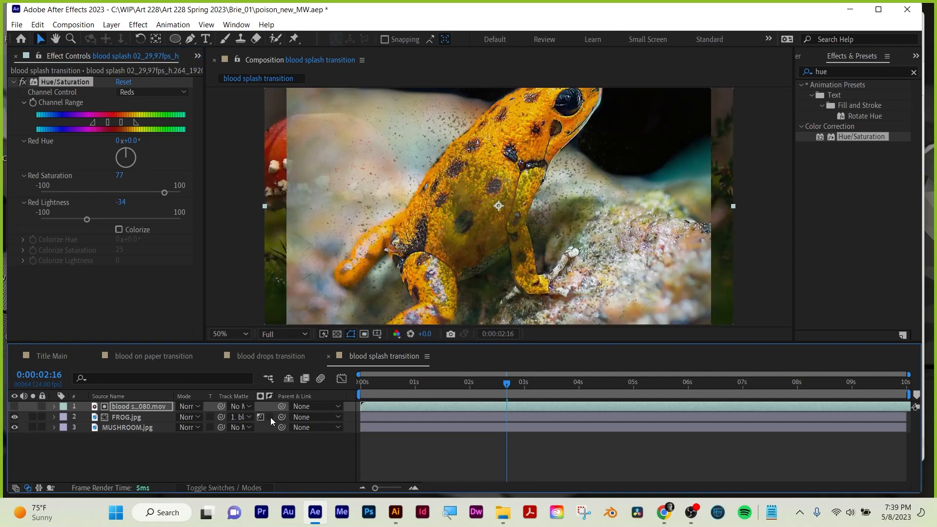
{"action": "left_click", "coordinate": [271, 417]}
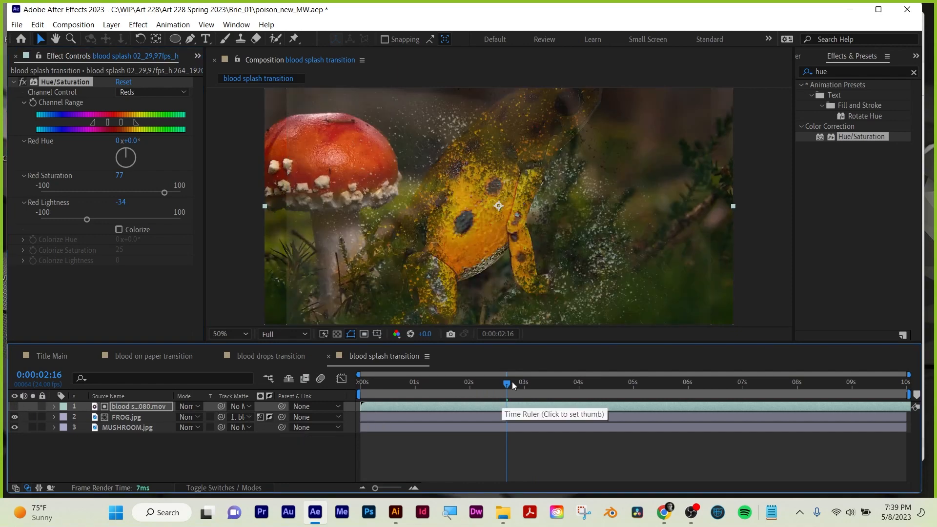
{"action": "left_click_drag", "start_coordinate": [511, 382], "coordinate": [634, 382]}
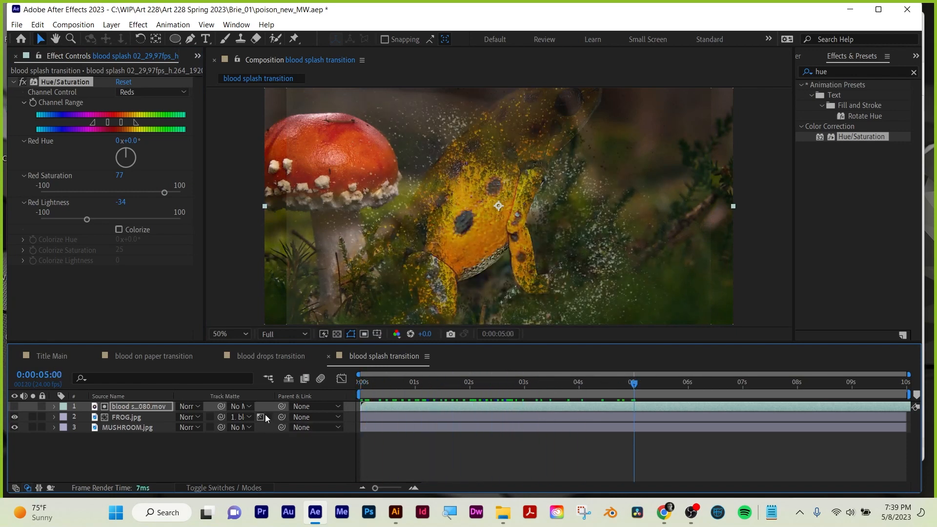
{"action": "left_click", "coordinate": [268, 416]}
Move the MUSHROOM.jpg layer to position 1614, 540 and preview the transition from the beginning.
{"action": "left_click", "coordinate": [115, 428]}
{"action": "key", "text": "p"}
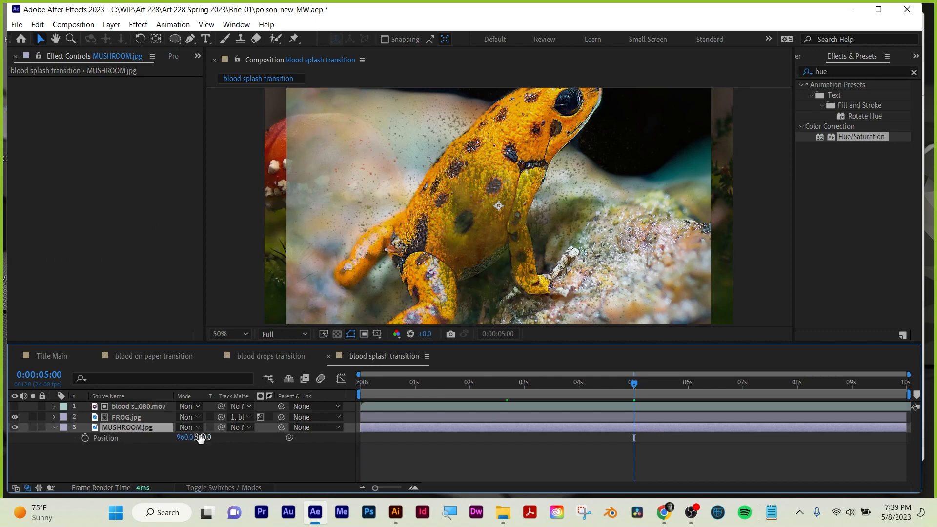
{"action": "left_click_drag", "start_coordinate": [184, 438], "coordinate": [571, 432]}
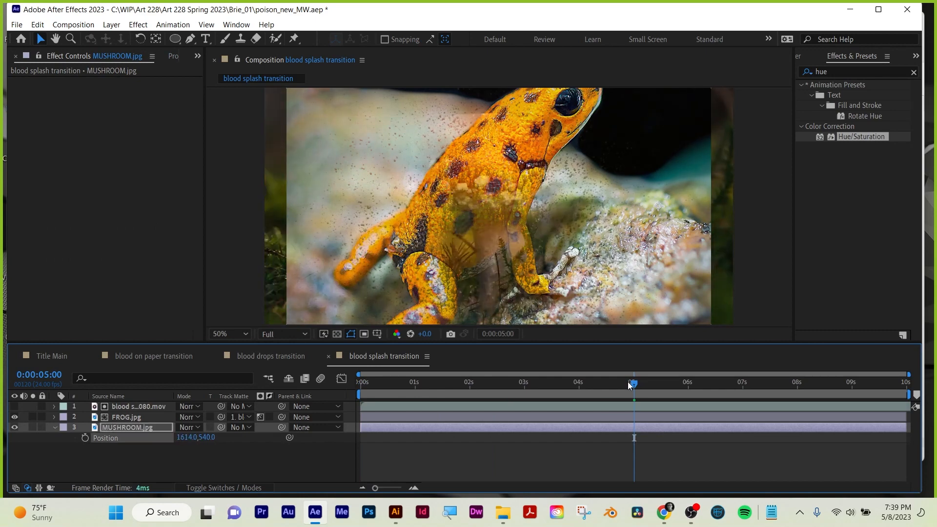
{"action": "left_click_drag", "start_coordinate": [628, 382], "coordinate": [351, 393]}
{"action": "key", "text": "space"}
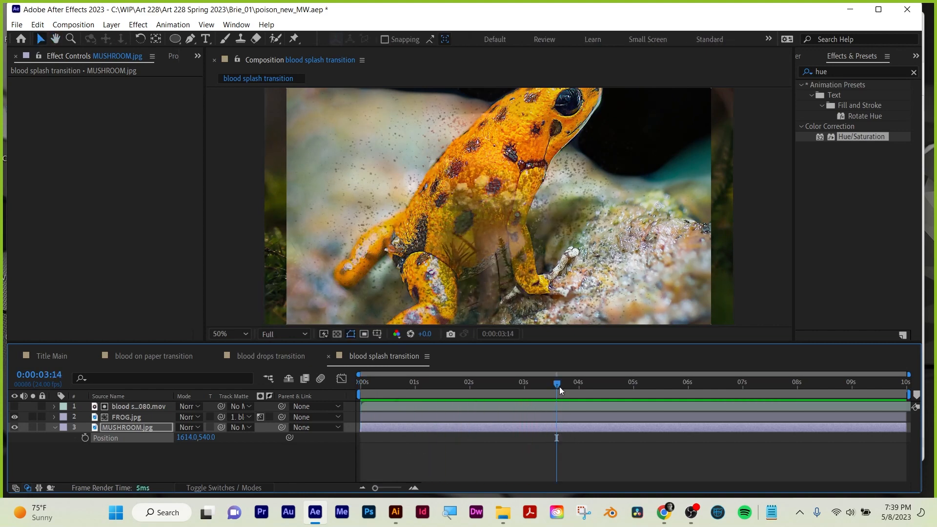
{"action": "left_click_drag", "start_coordinate": [559, 387], "coordinate": [693, 386]}
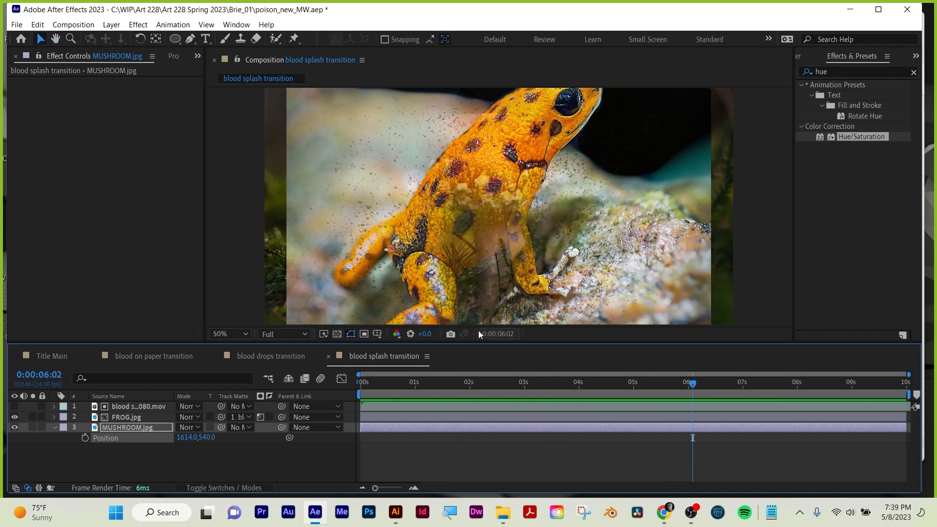
Invert the FROG.jpg luma matte again, check the transition near eight seconds, and save the project.
{"action": "left_click", "coordinate": [270, 417]}
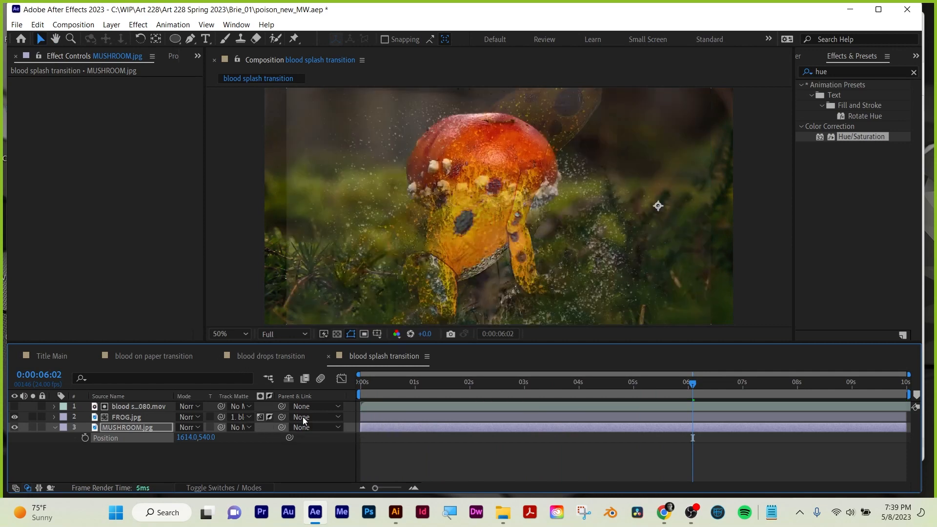
{"action": "left_click_drag", "start_coordinate": [691, 384], "coordinate": [799, 391]}
{"action": "key", "text": "ctrl+s"}
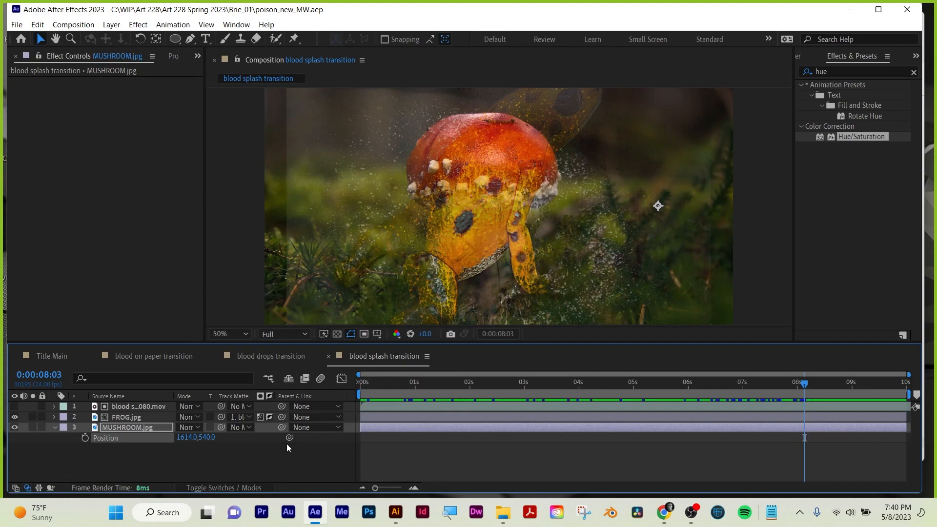
Save a copy of the blood splash transition project, and close the project.
{"action": "left_click", "coordinate": [19, 25]}
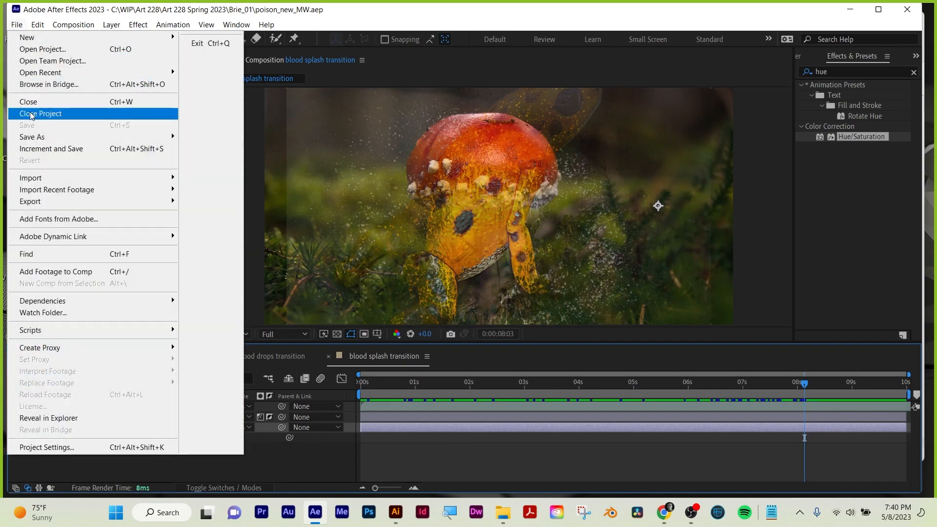
{"action": "mouse_move", "coordinate": [146, 137]}
{"action": "left_click", "coordinate": [234, 189]}
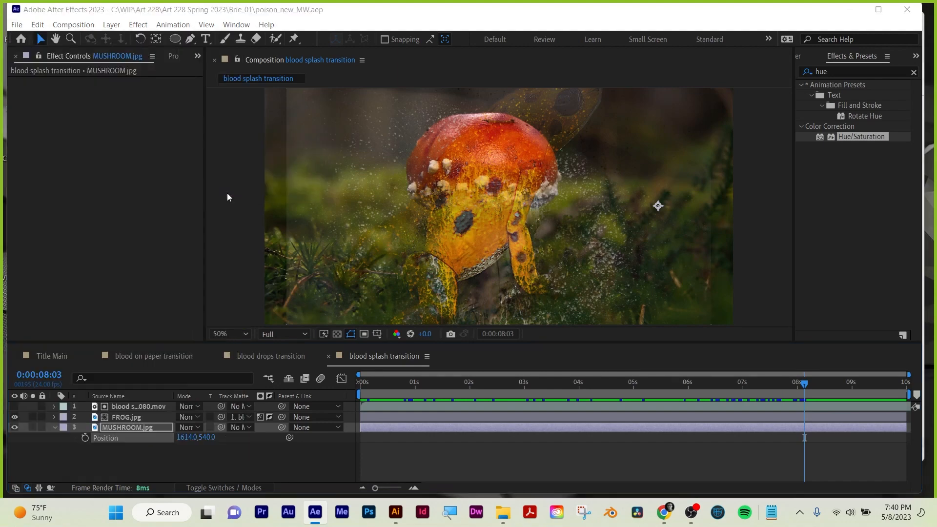
{"action": "left_click", "coordinate": [659, 375]}
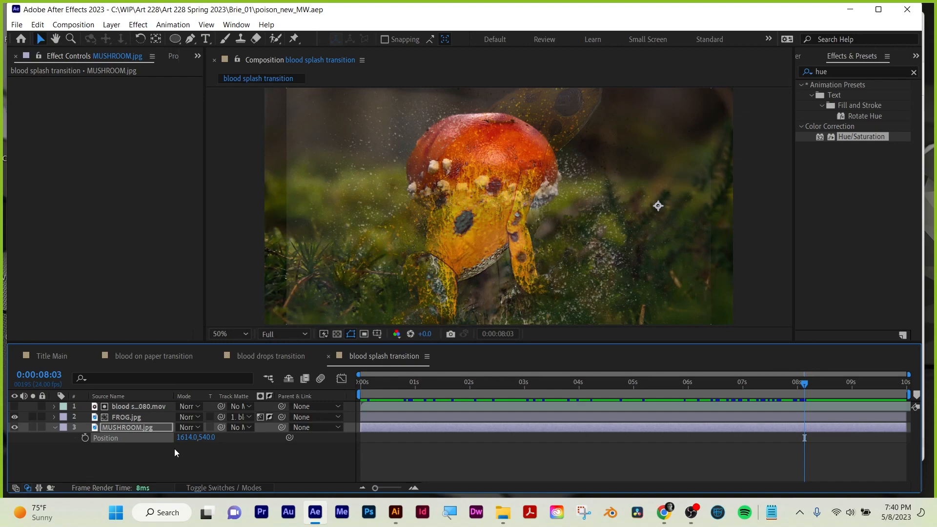
{"action": "left_click", "coordinate": [16, 24]}
{"action": "left_click", "coordinate": [28, 114]}
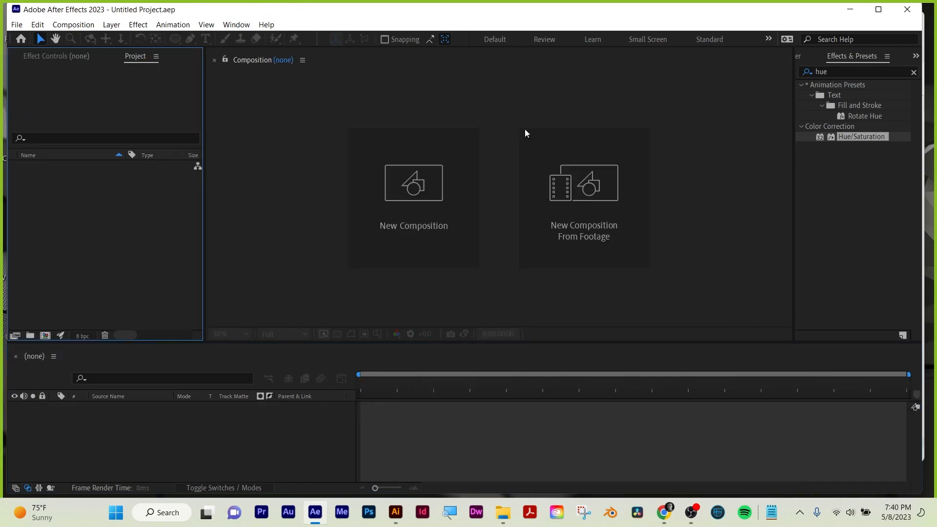
Switch to Illustrator and create a new document from the HDV/HDTV 1080 preset at 1920 x 1080 px.
{"action": "left_click", "coordinate": [849, 9]}
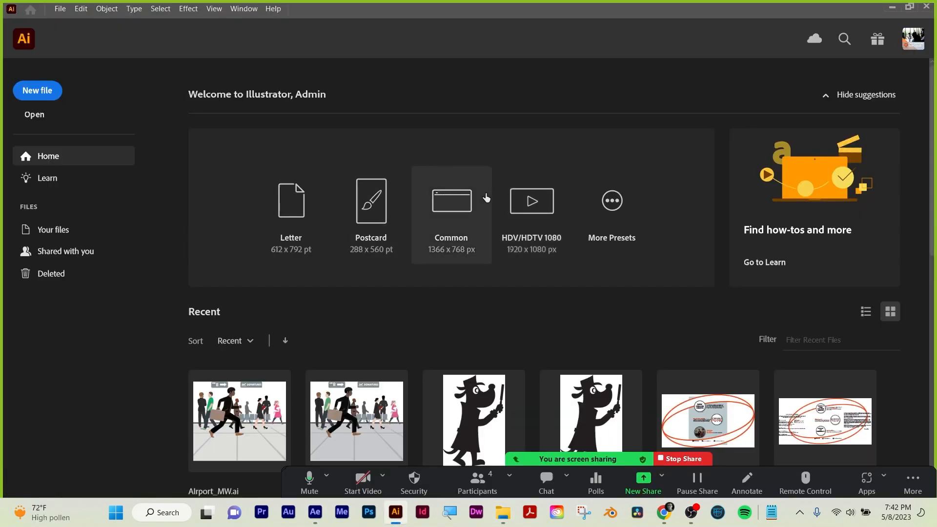
{"action": "left_click", "coordinate": [536, 206]}
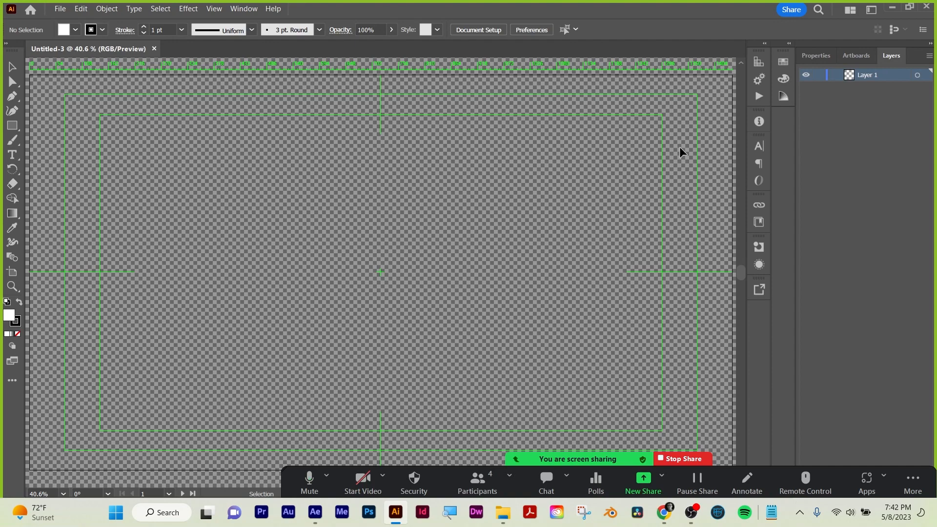
{"action": "key", "text": "XF86AudioRaiseVolume"}
{"action": "key", "text": "XF86AudioRaiseVolume"}
{"action": "key", "text": "XF86AudioRaiseVolume"}
{"action": "key", "text": "XF86AudioRaiseVolume"}
{"action": "key", "text": "XF86AudioRaiseVolume"}
{"action": "key", "text": "XF86AudioRaiseVolume"}
{"action": "key", "text": "XF86AudioRaiseVolume"}
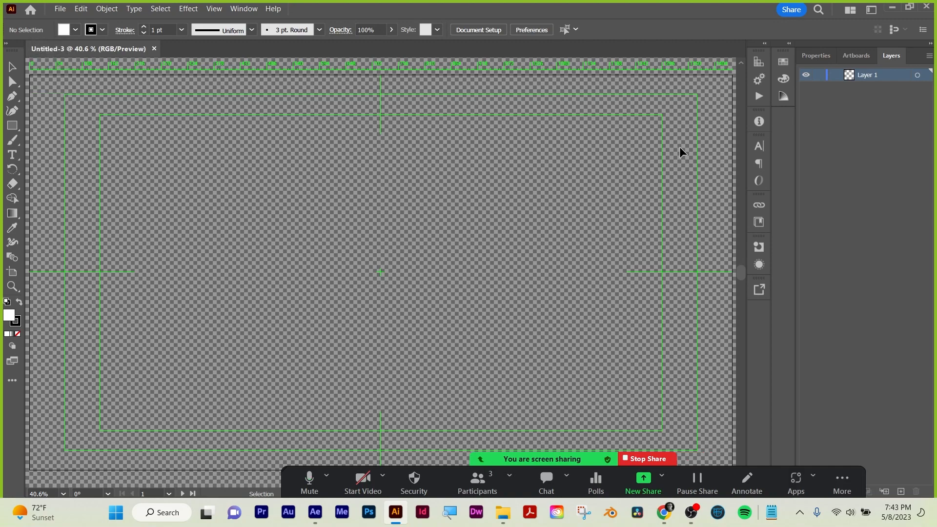
Hide the transparency grid in the new video document.
{"action": "key", "text": "ctrl+minus"}
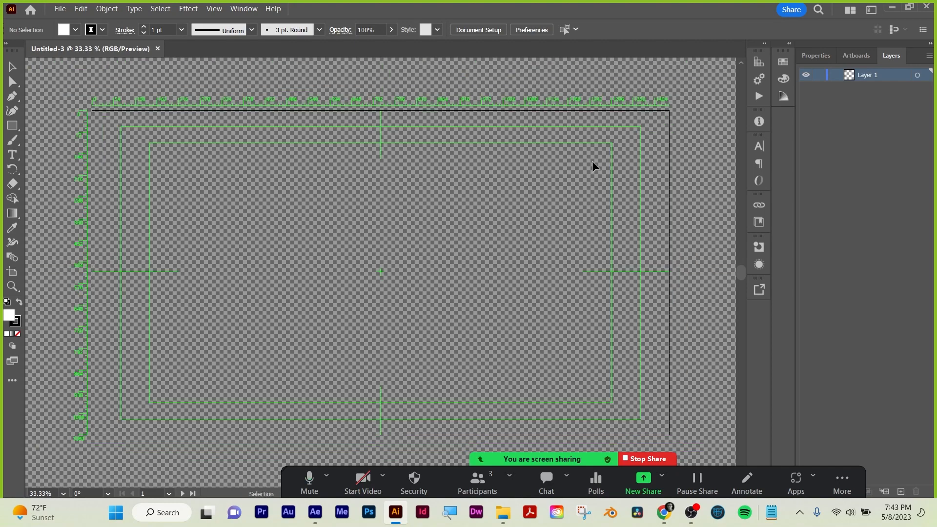
{"action": "left_click", "coordinate": [222, 9]}
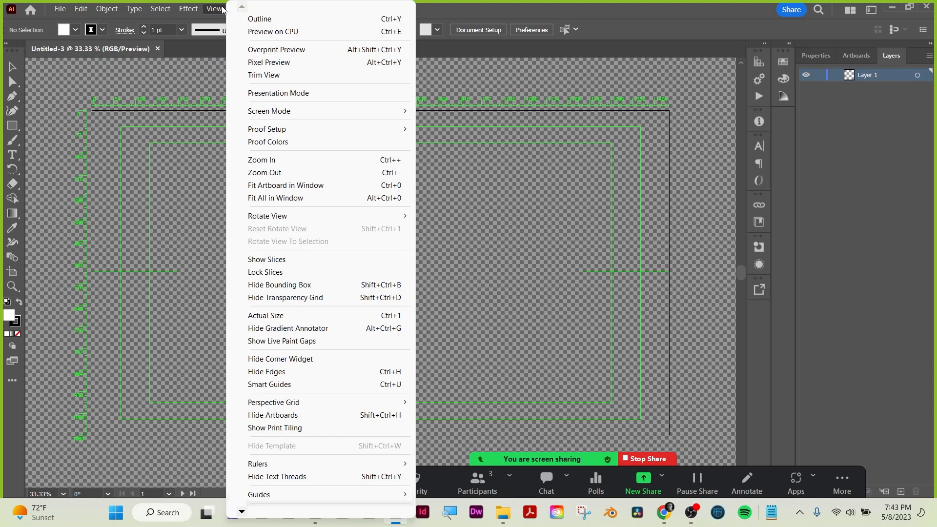
{"action": "left_click", "coordinate": [310, 300]}
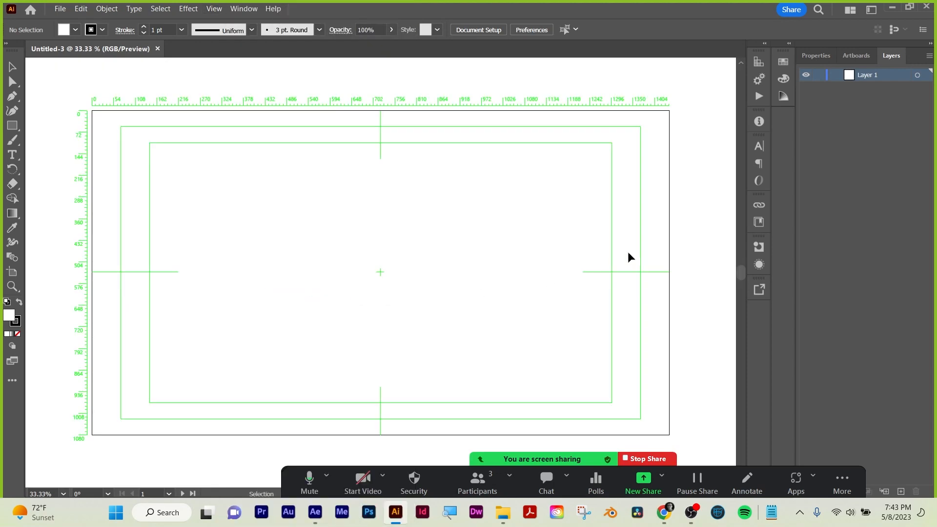
{"action": "left_click", "coordinate": [703, 221]}
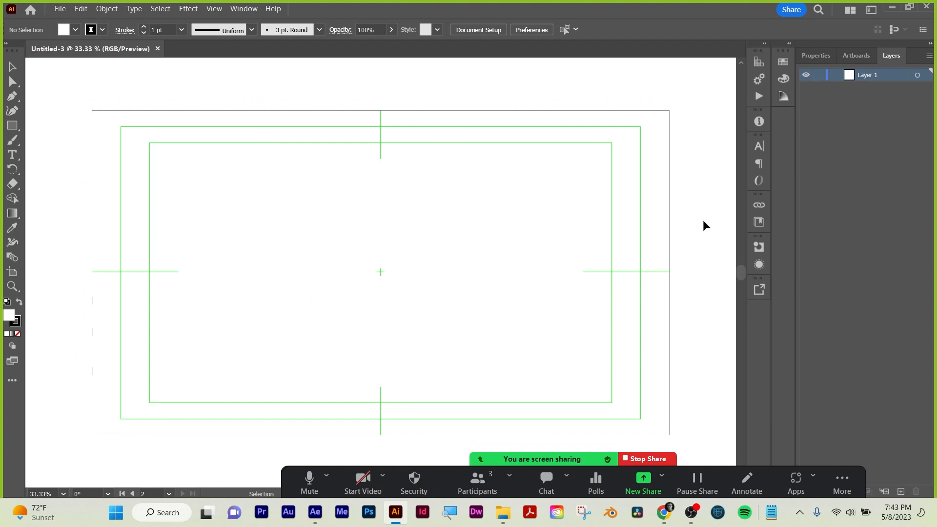